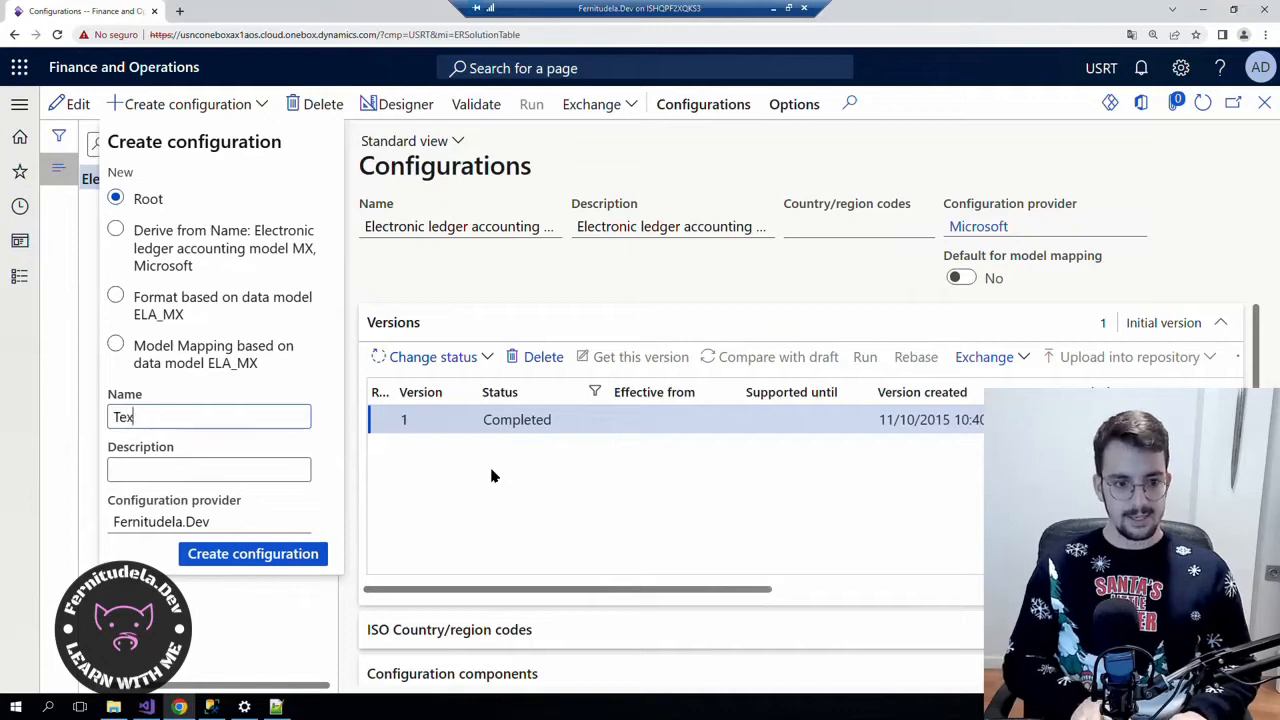
# Create a new root configuration named "Text Import model".
pyautogui.write('t')
pyautogui.press('BackSpace')
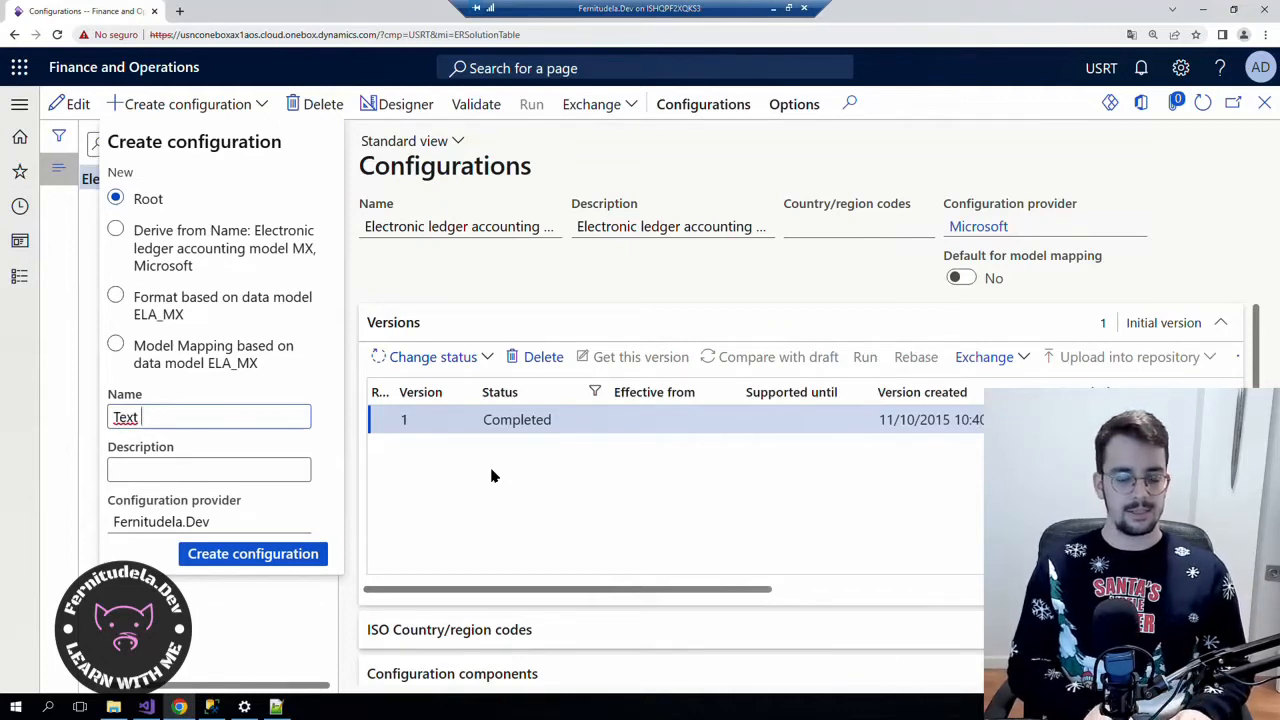
pyautogui.write('Import mod')
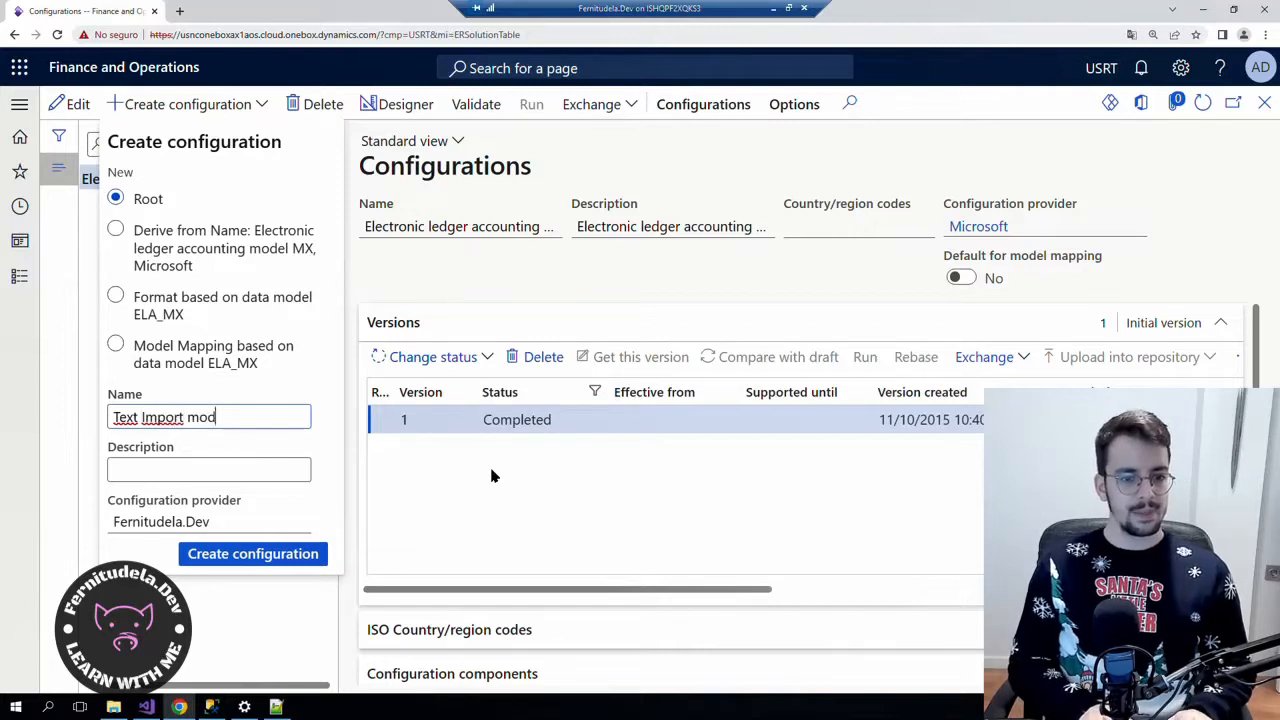
pyautogui.write('el')
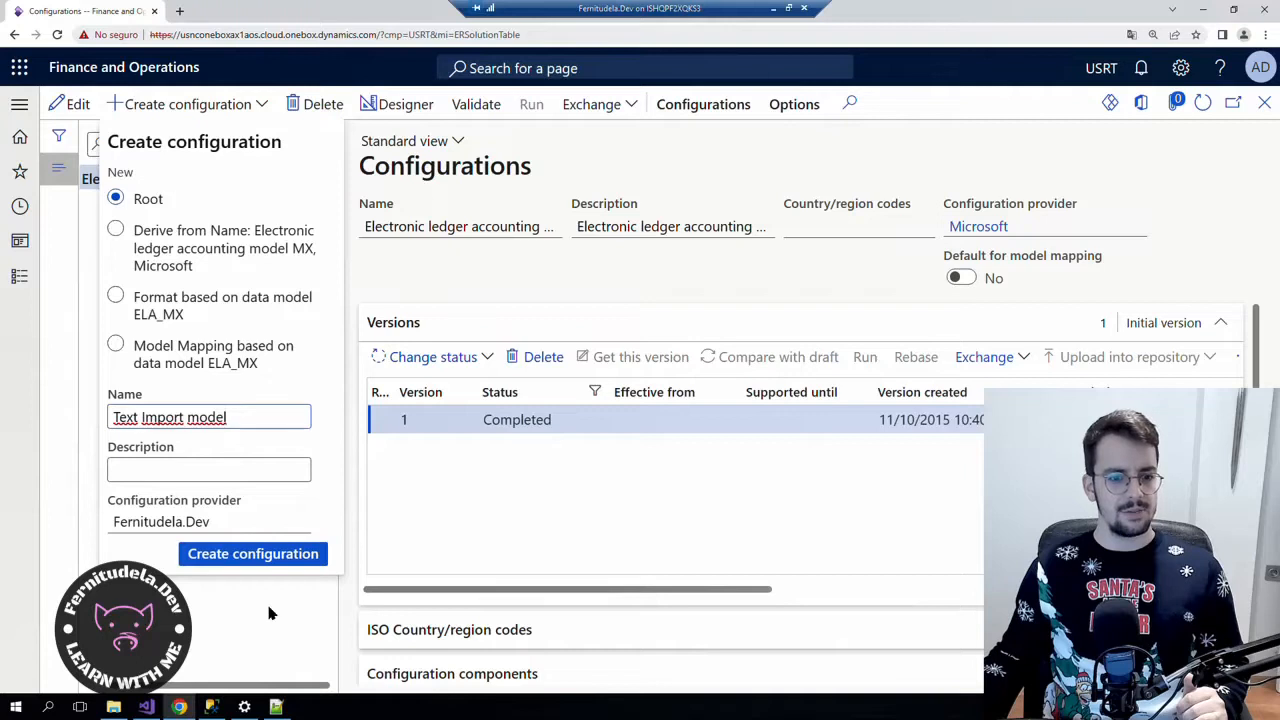
pyautogui.click(242, 553)
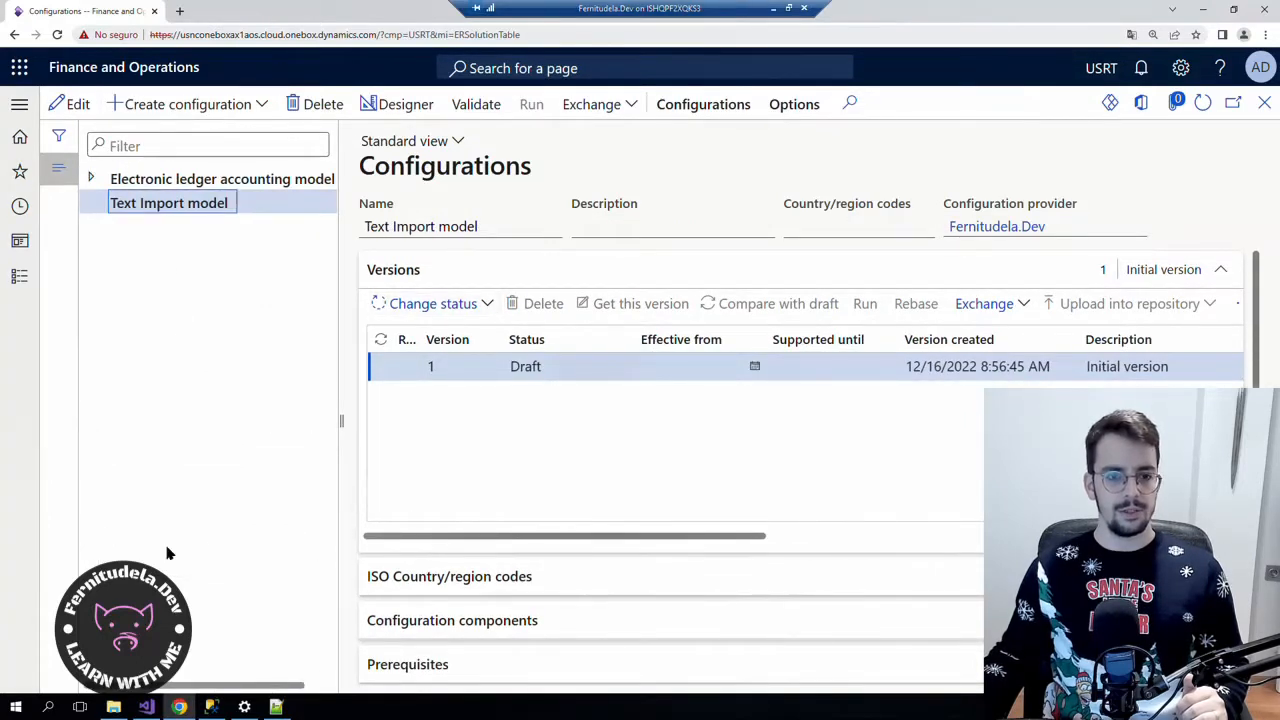
# Switch to Notepad++ and compare Test Ger Import.txt with the semicolon-delimited sample file.
pyautogui.click(276, 707)
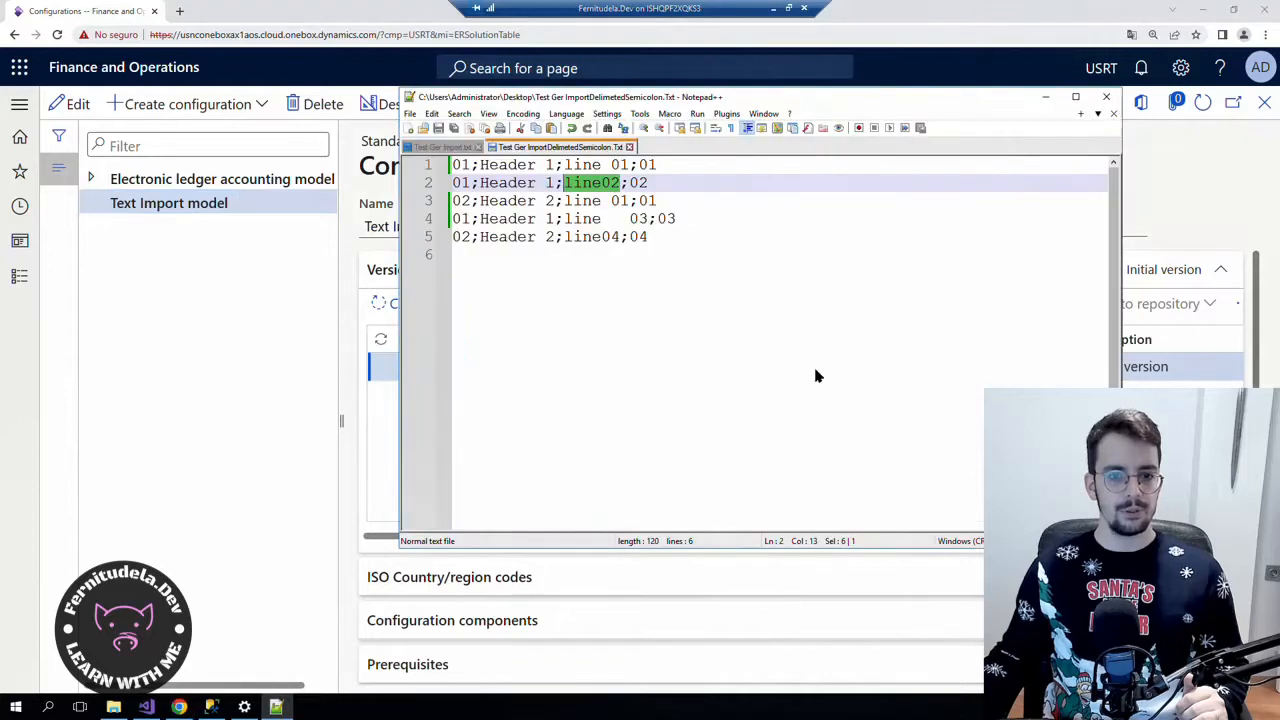
pyautogui.hotkey('ctrl', 'Tab')
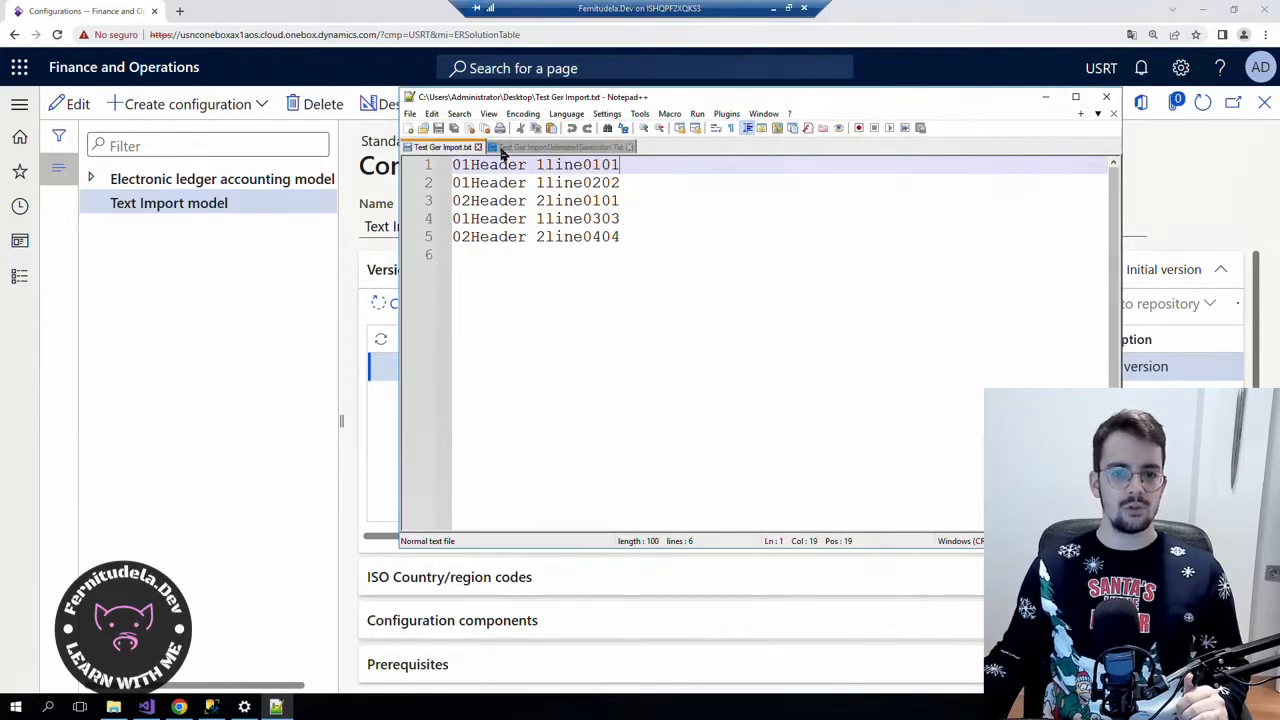
pyautogui.click(502, 150)
pyautogui.click(422, 147)
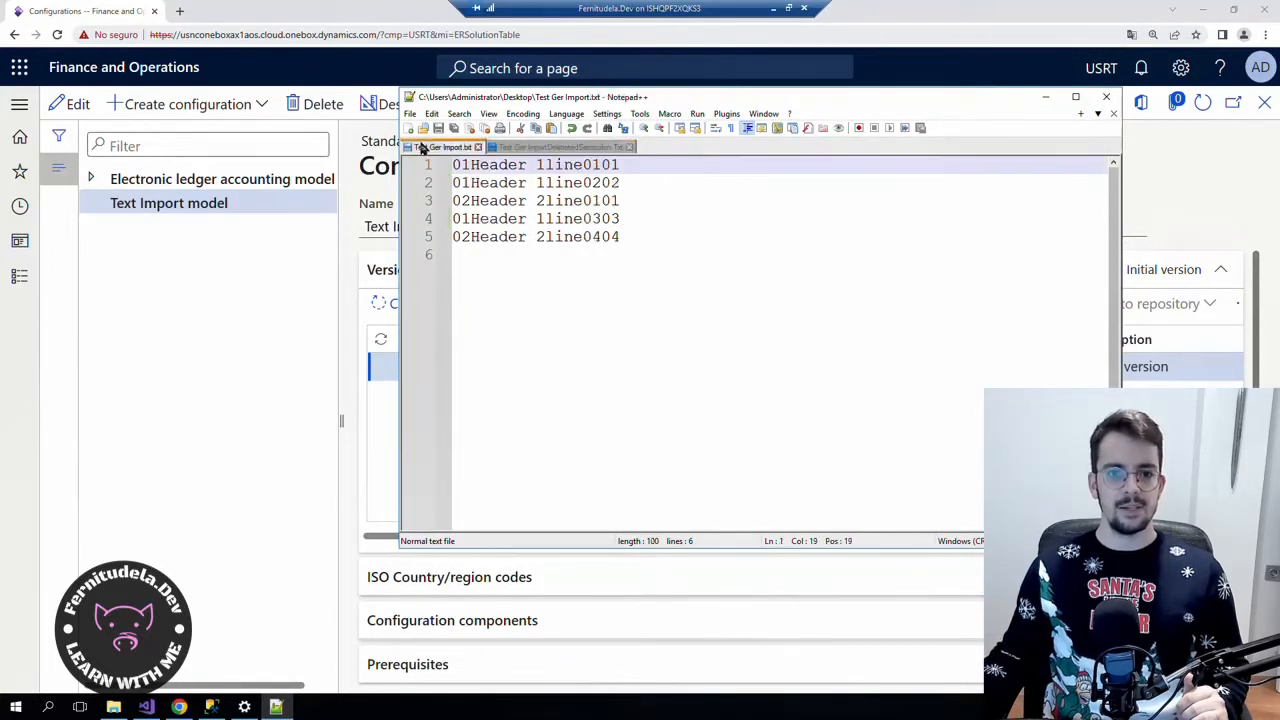
pyautogui.click(570, 147)
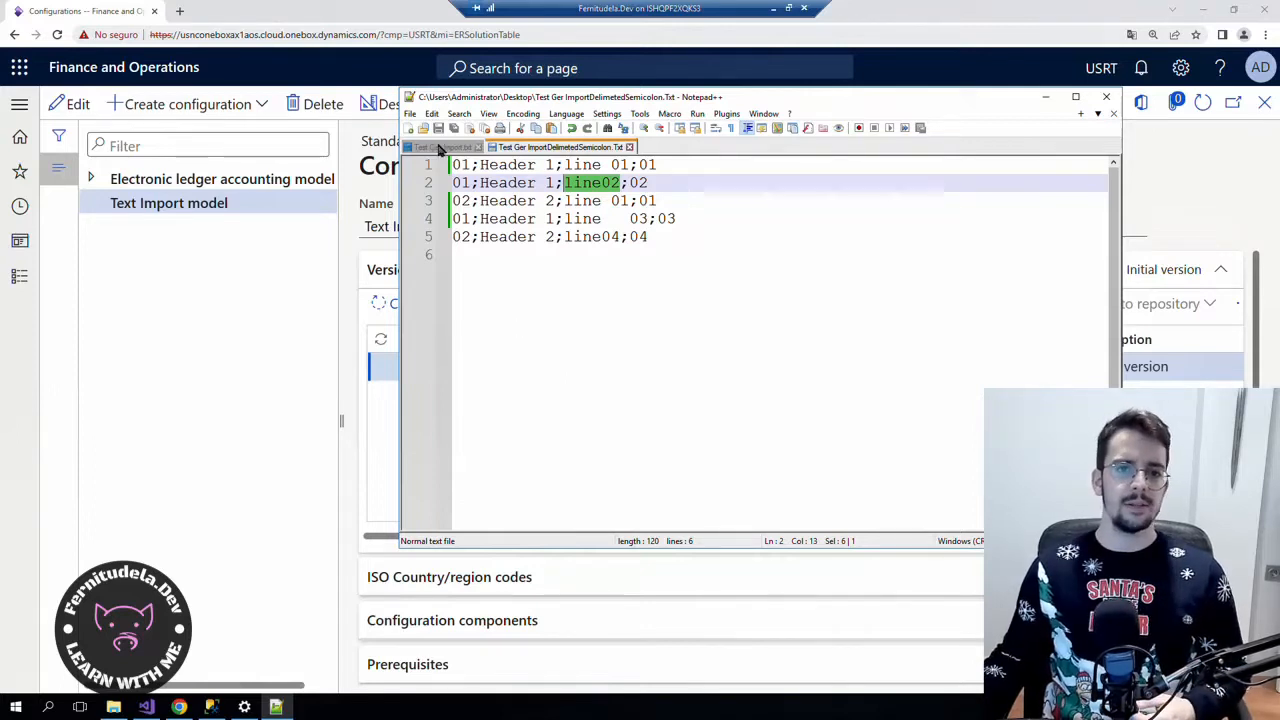
pyautogui.hotkey('ctrl', 'Tab')
pyautogui.click(276, 707)
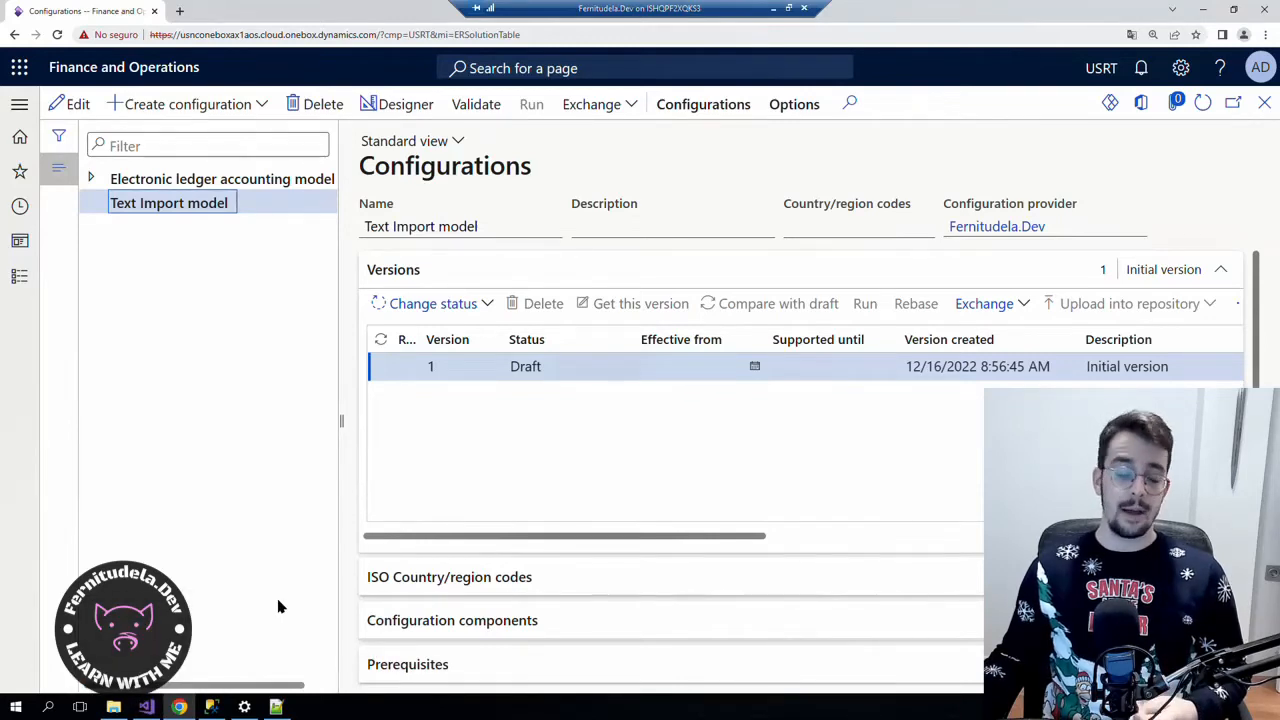
# Return to Notepad++ and examine the semicolon separators on the first line of the delimited sample file.
pyautogui.click(276, 707)
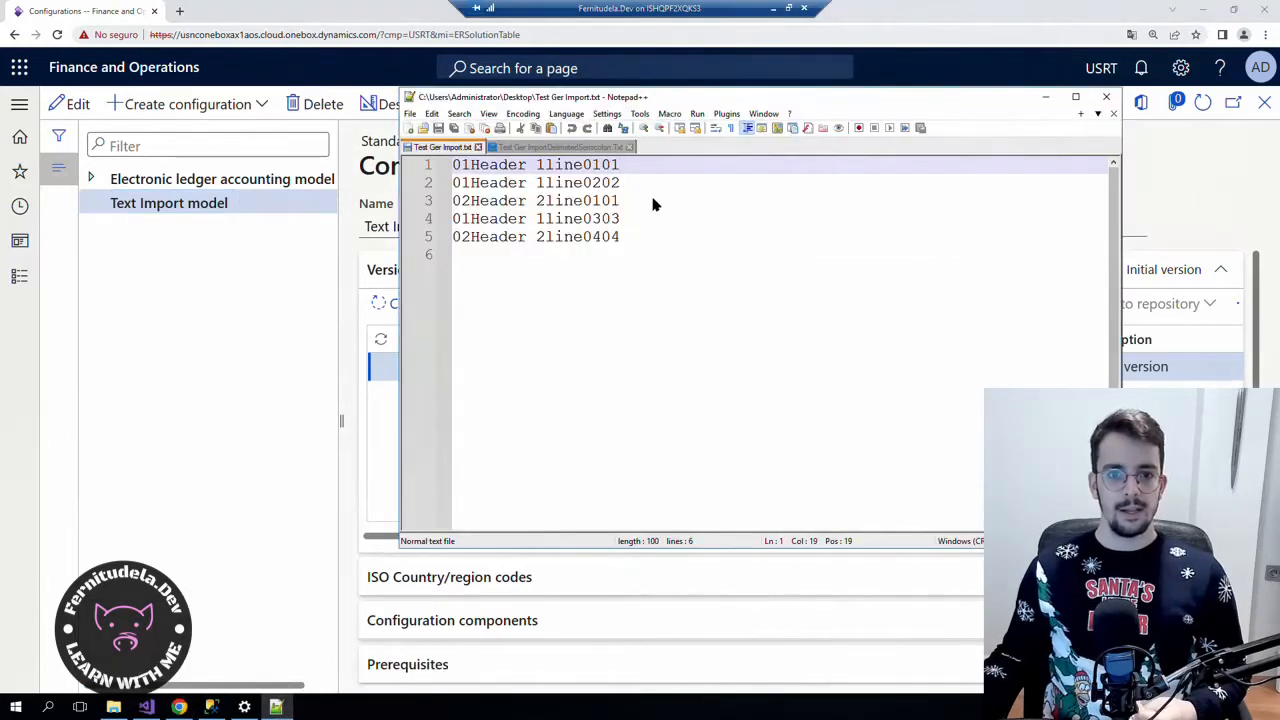
pyautogui.click(433, 148)
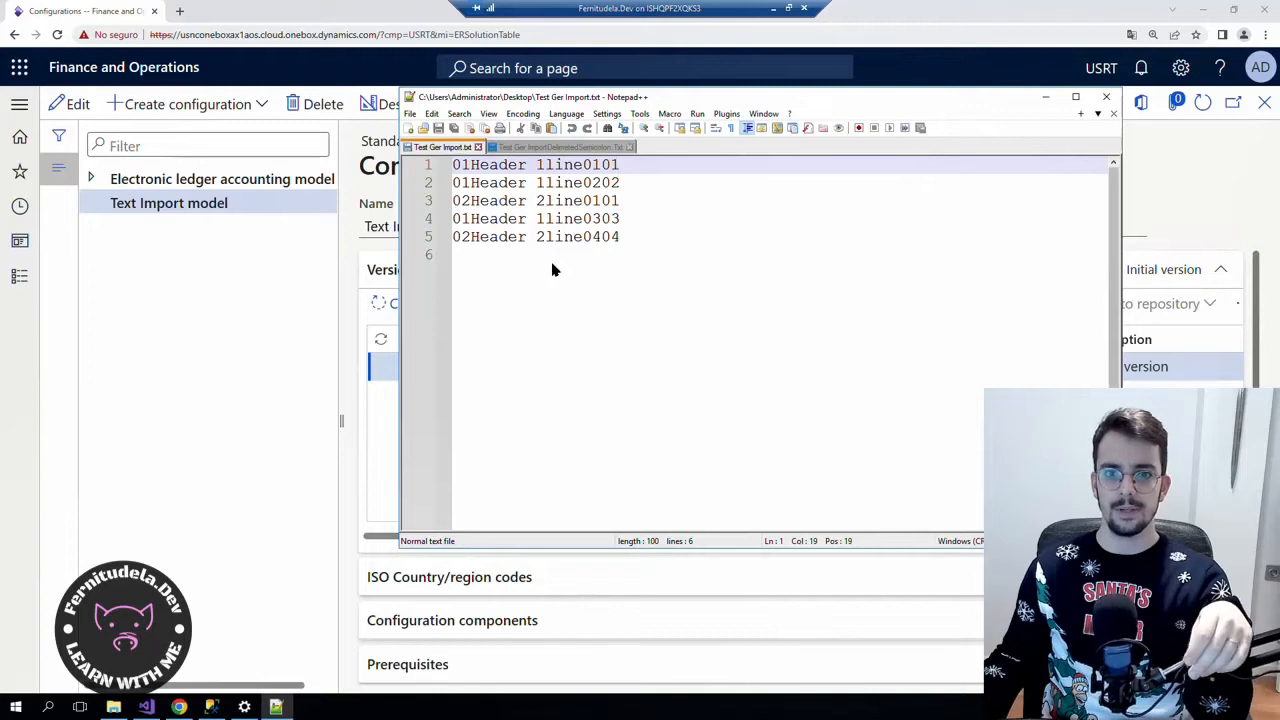
pyautogui.click(538, 148)
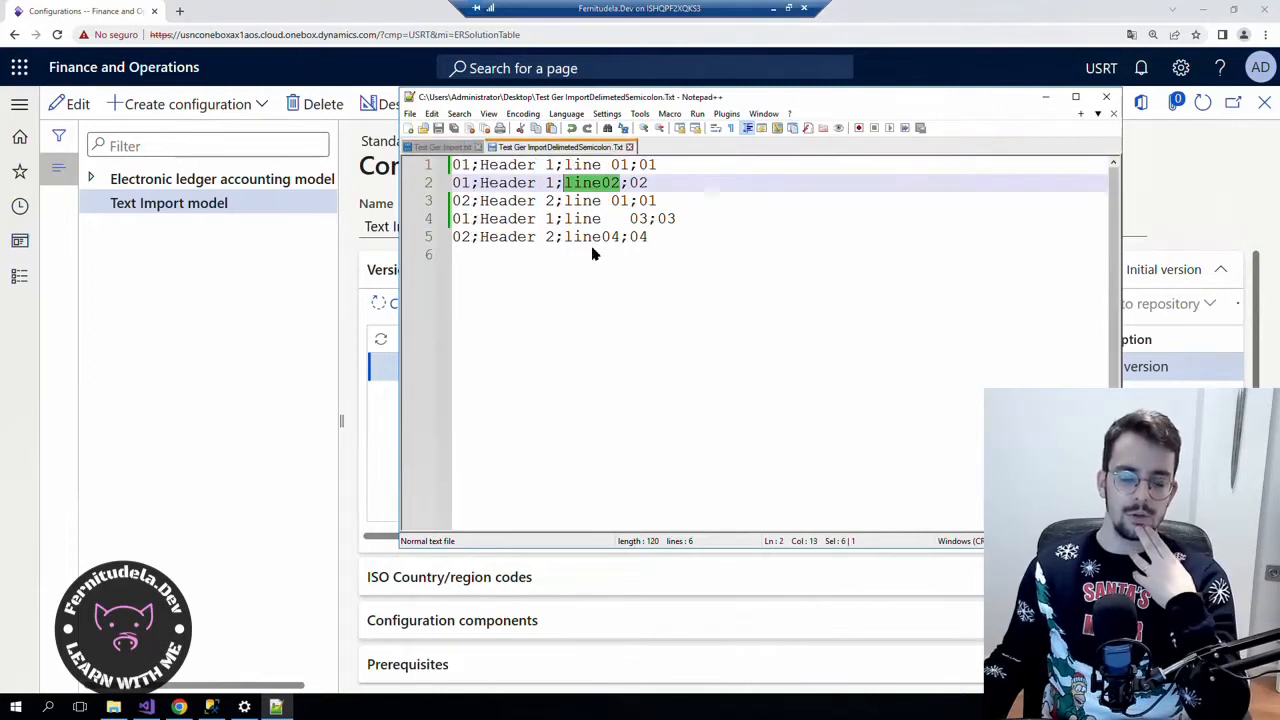
pyautogui.moveTo(455, 170); pyautogui.dragTo(700, 168)
pyautogui.click(477, 171)
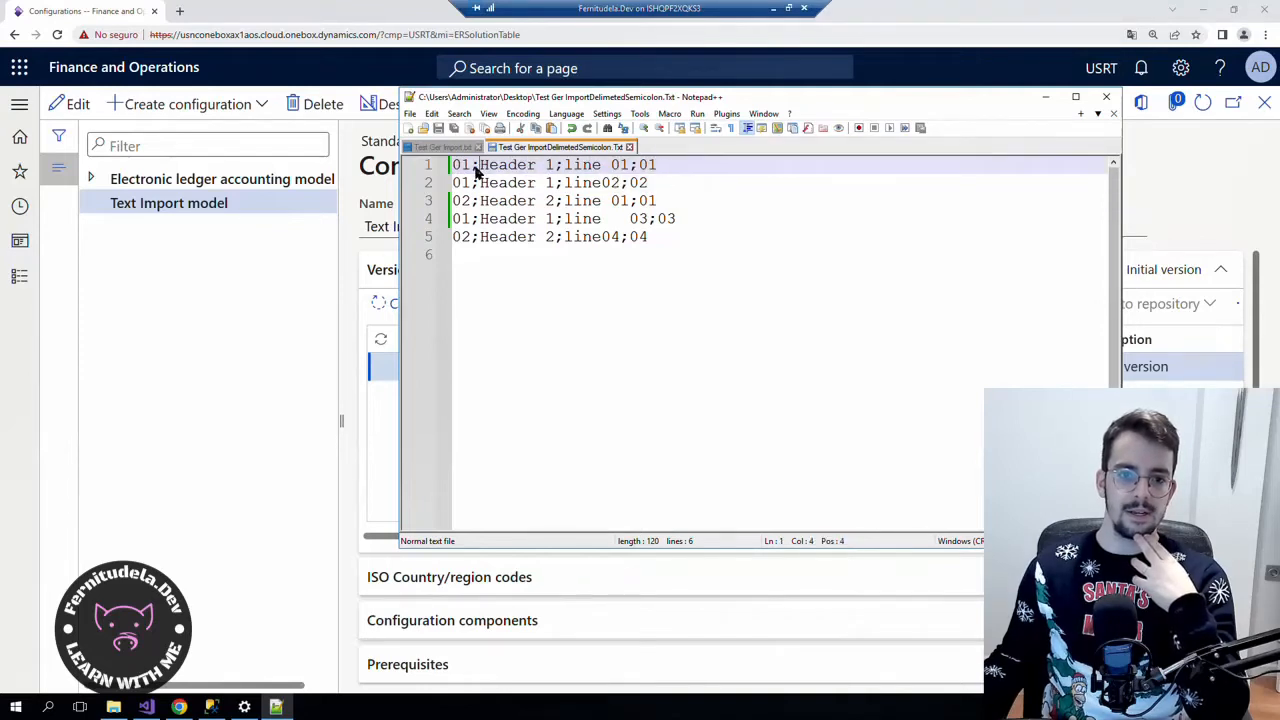
pyautogui.moveTo(472, 168); pyautogui.dragTo(480, 168)
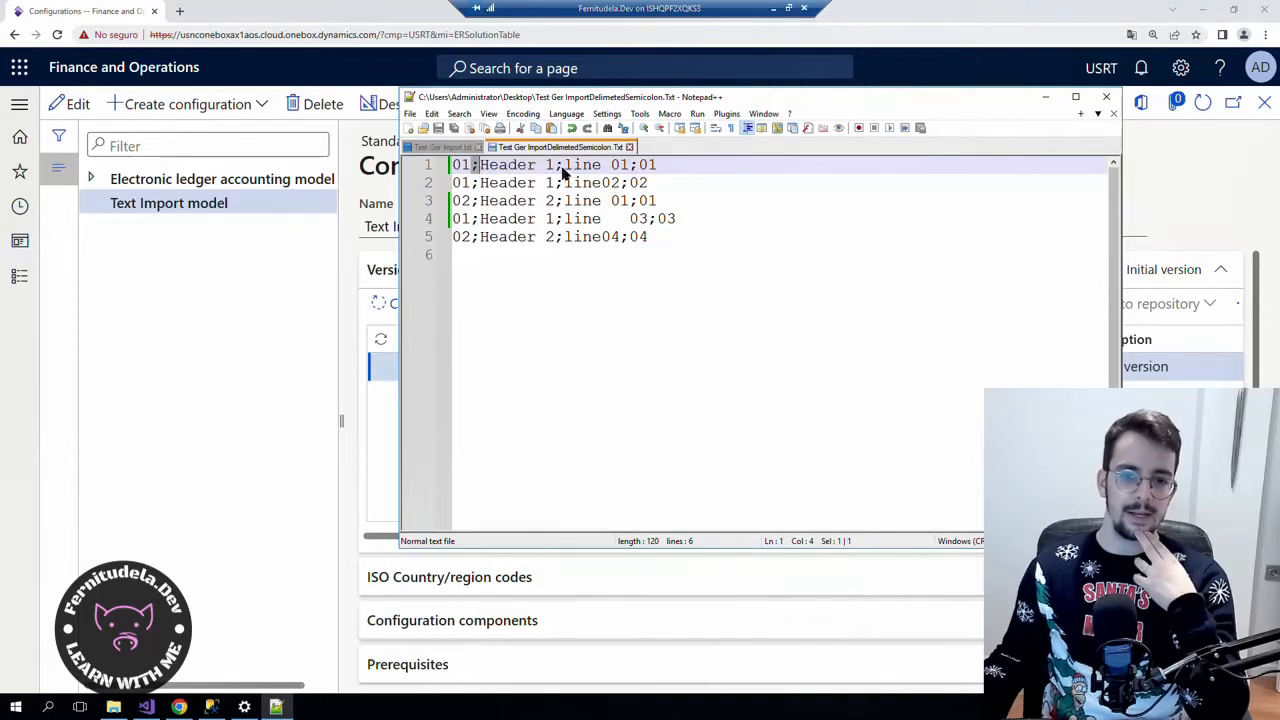
# Examine the number and header fields on the first line of Test Ger Import.txt, and return to the configurations page.
pyautogui.click(440, 147)
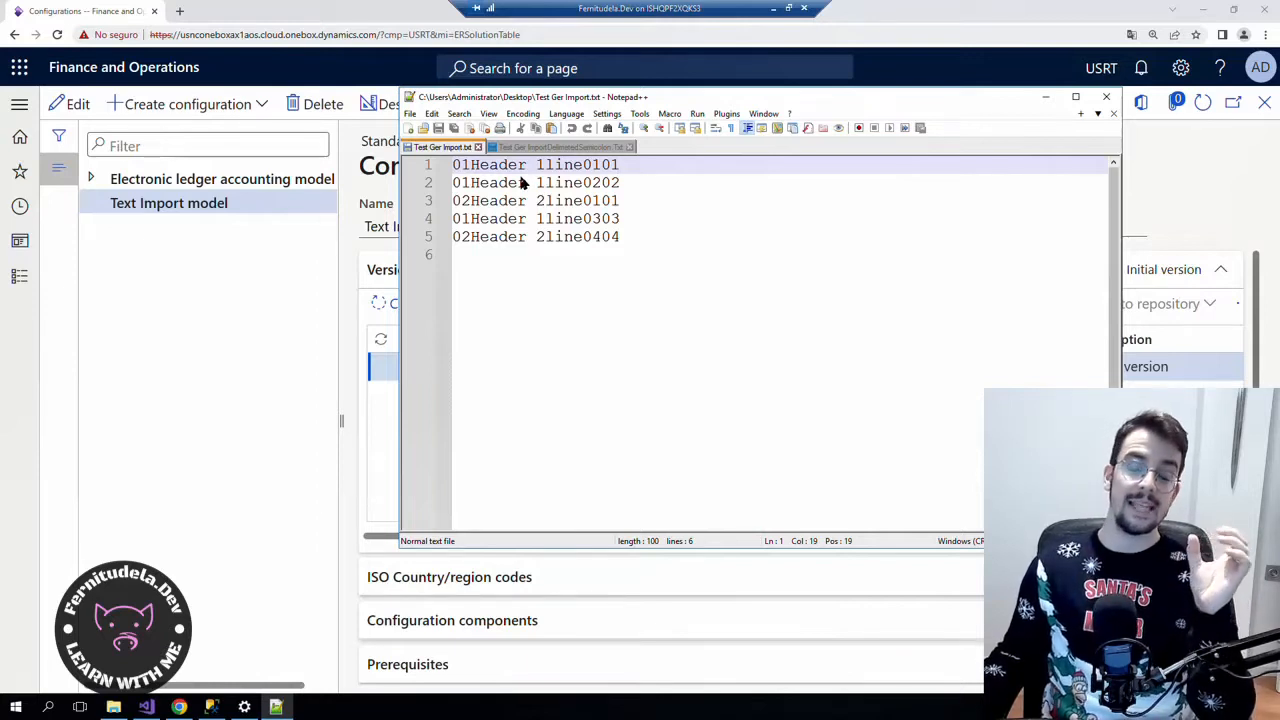
pyautogui.moveTo(468, 166); pyautogui.dragTo(543, 170)
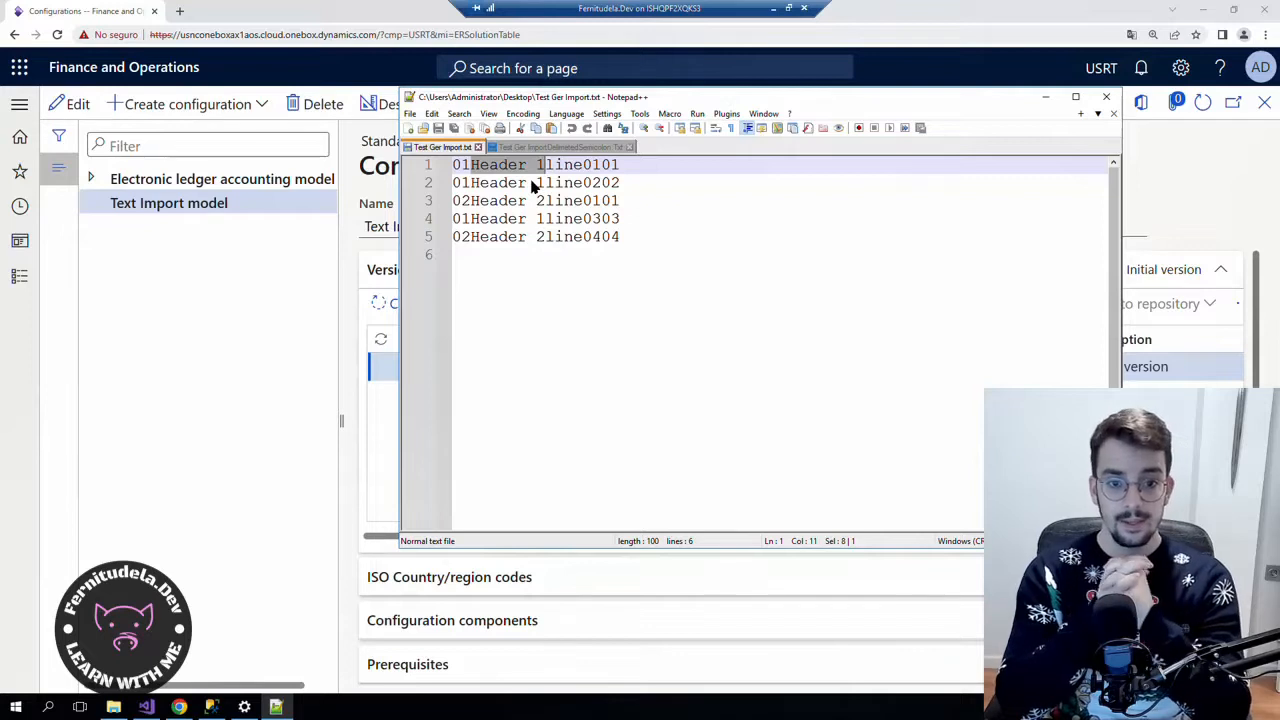
pyautogui.moveTo(453, 165)
pyautogui.mouseDown()
pyautogui.moveTo(547, 172)
pyautogui.moveTo(447, 172)
pyautogui.mouseUp()
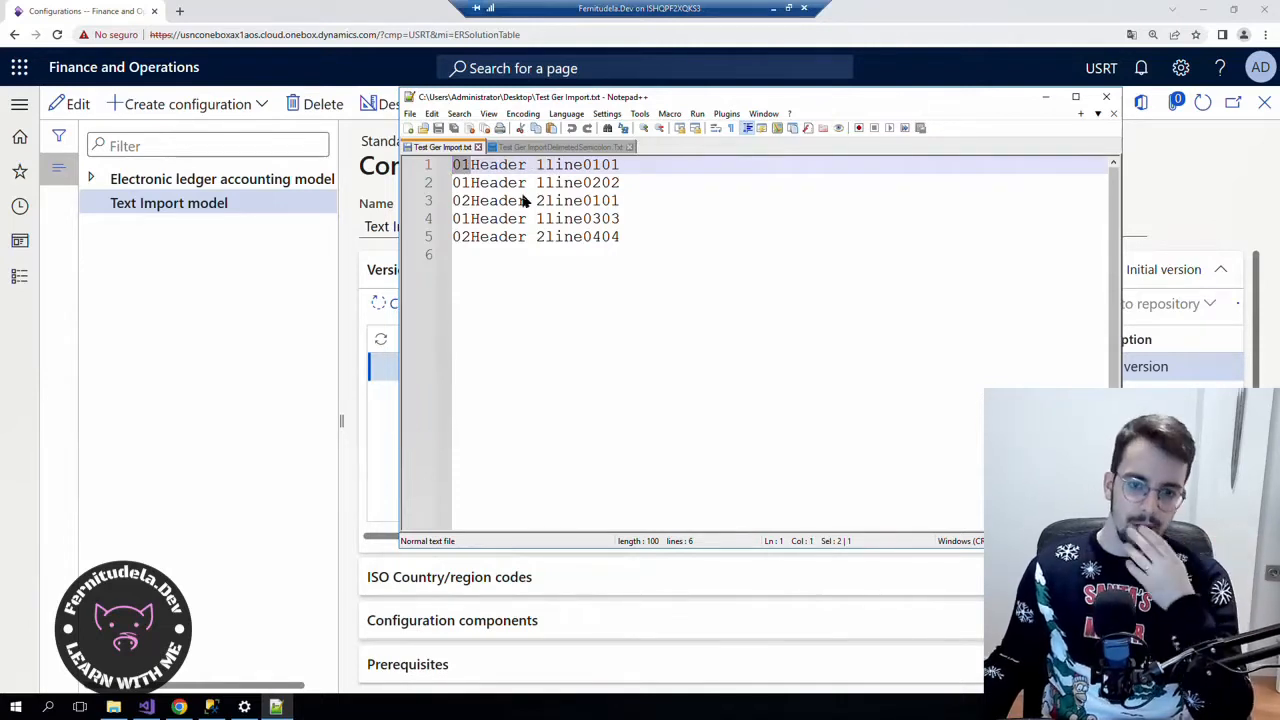
pyautogui.click(467, 170)
pyautogui.doubleClick(467, 170)
pyautogui.click(466, 170)
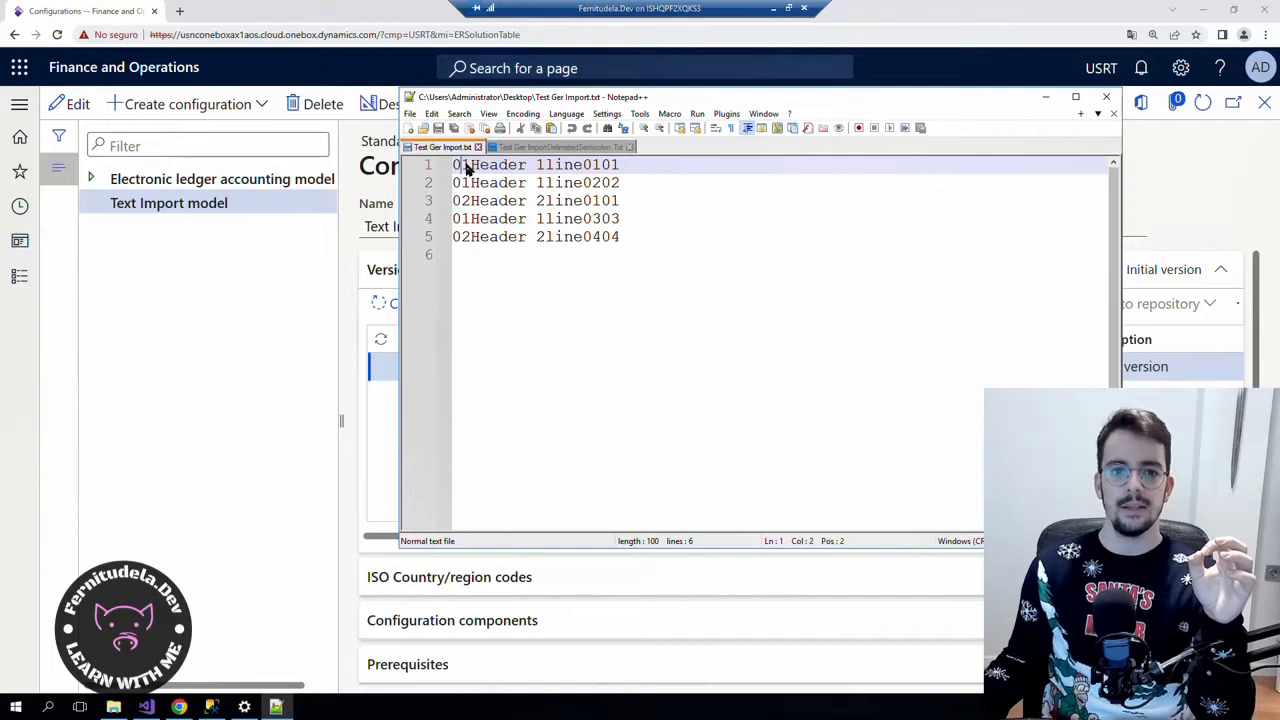
pyautogui.moveTo(470, 168); pyautogui.dragTo(545, 170)
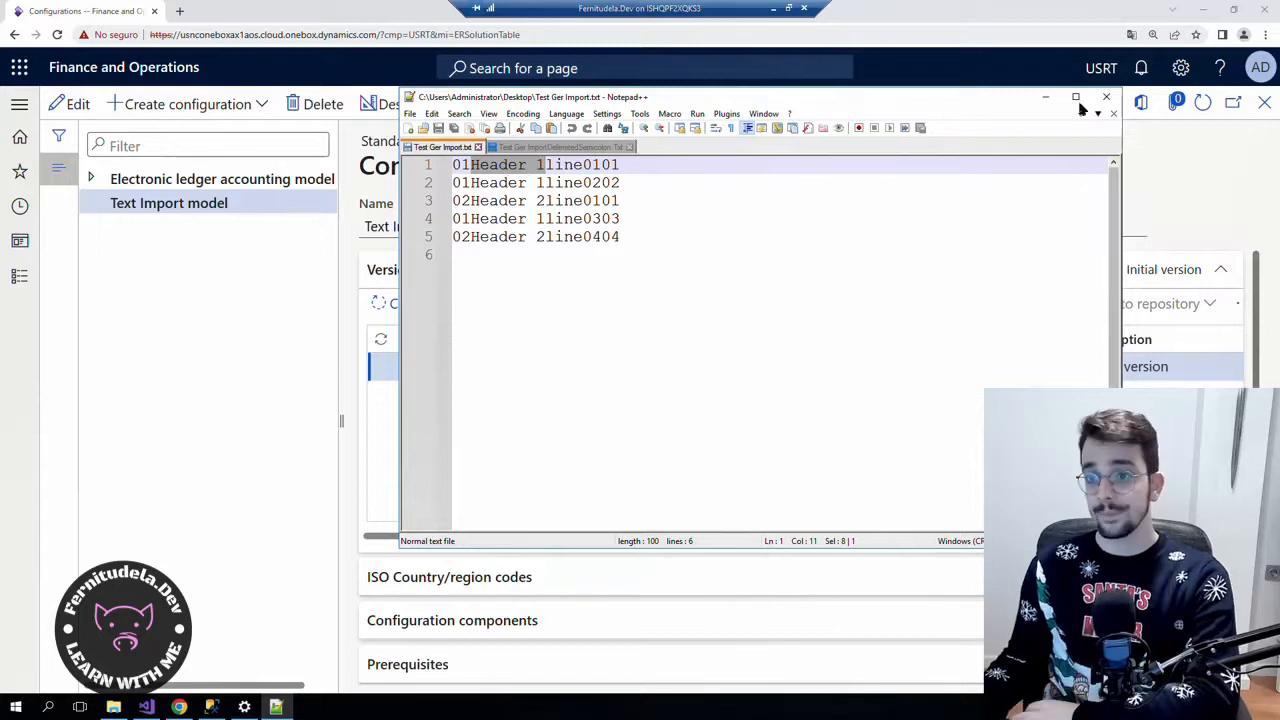
pyautogui.click(1045, 97)
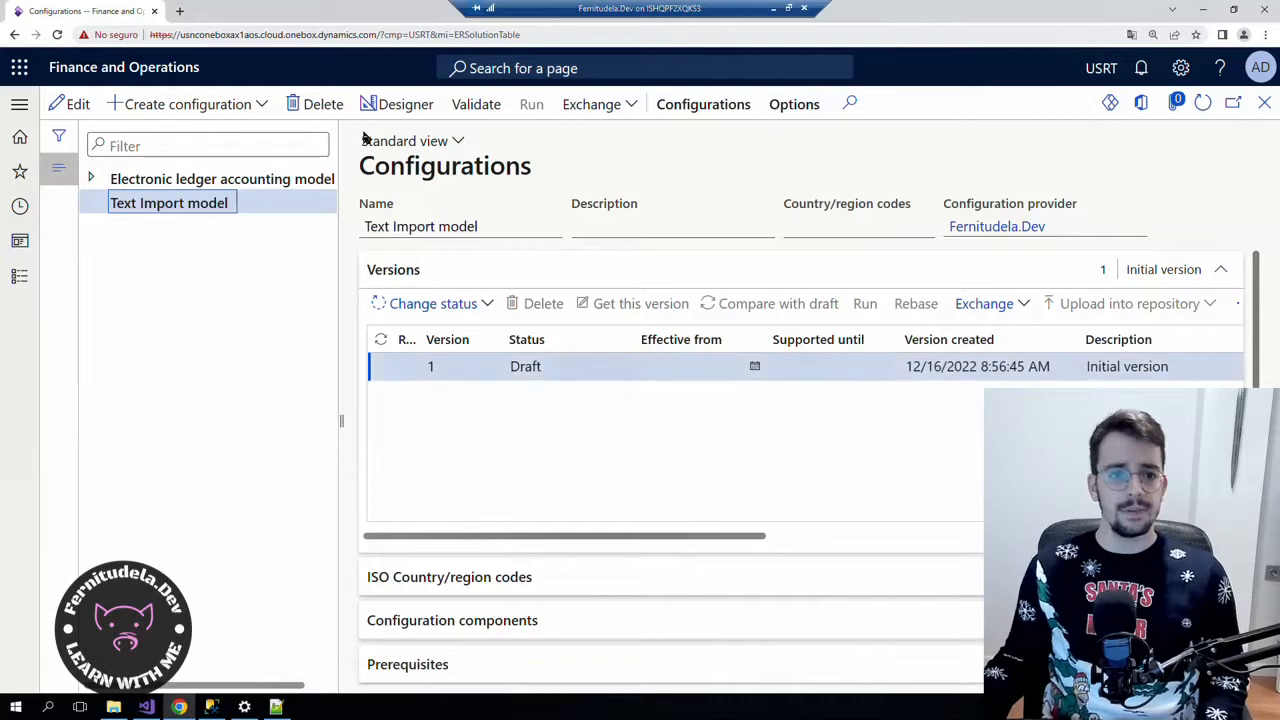
# Open the Text Import model in the designer and review the line structure of both sample files in Notepad++.
pyautogui.click(405, 108)
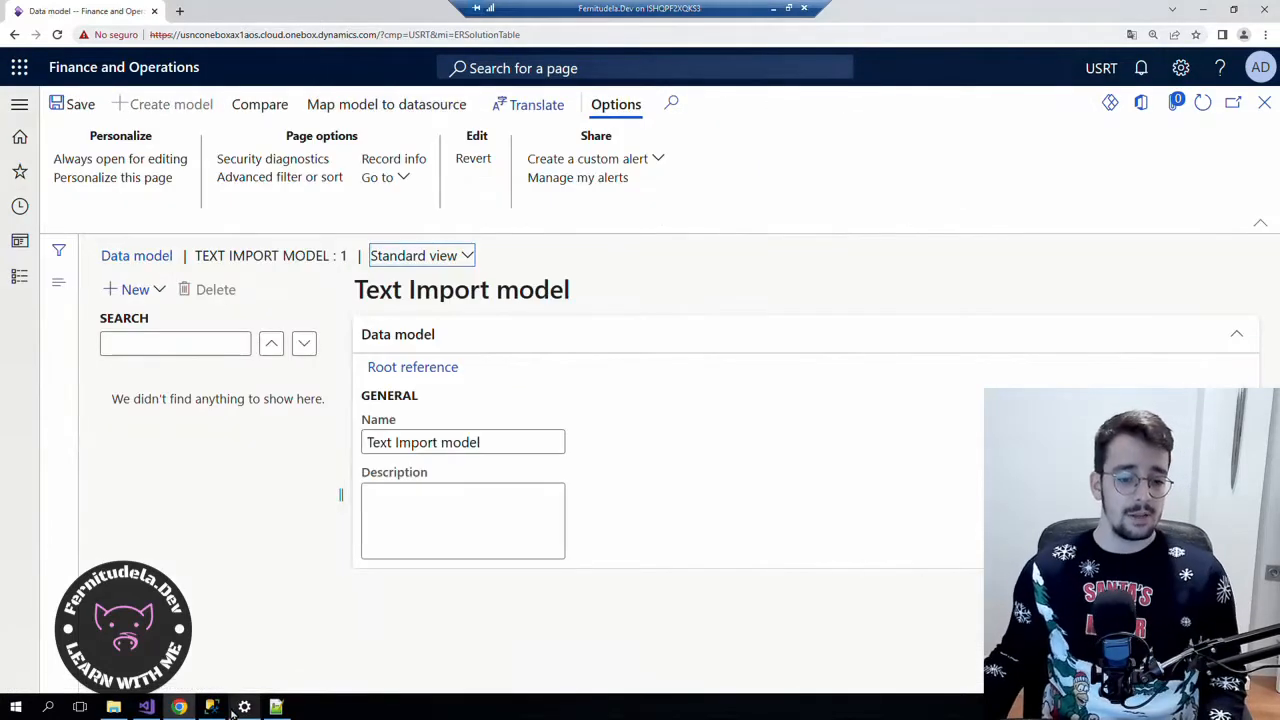
pyautogui.moveTo(147, 708)
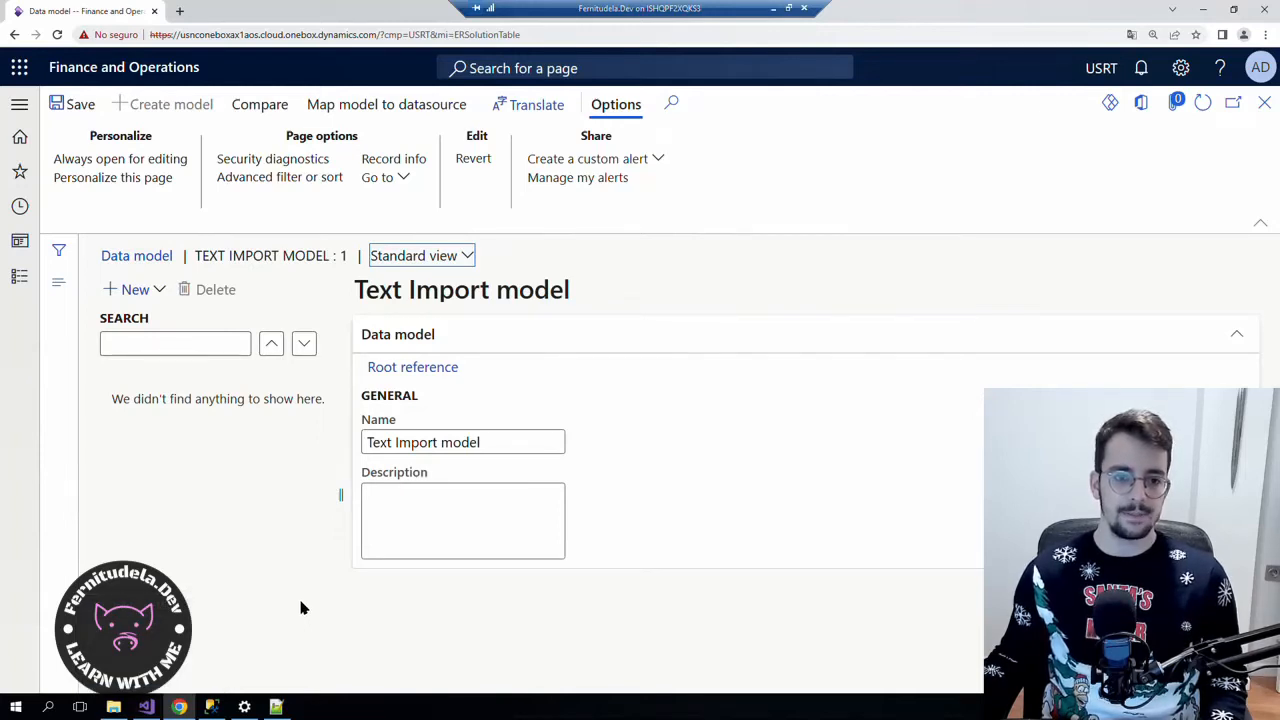
pyautogui.click(276, 707)
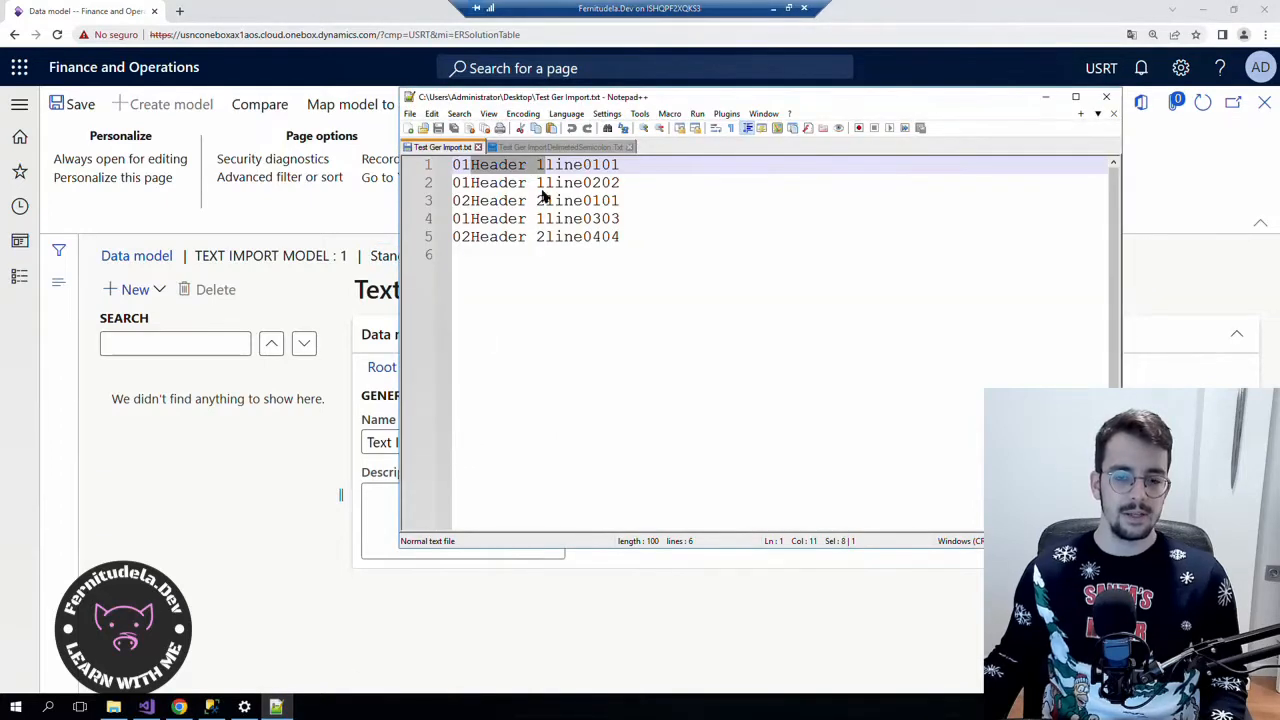
pyautogui.click(568, 147)
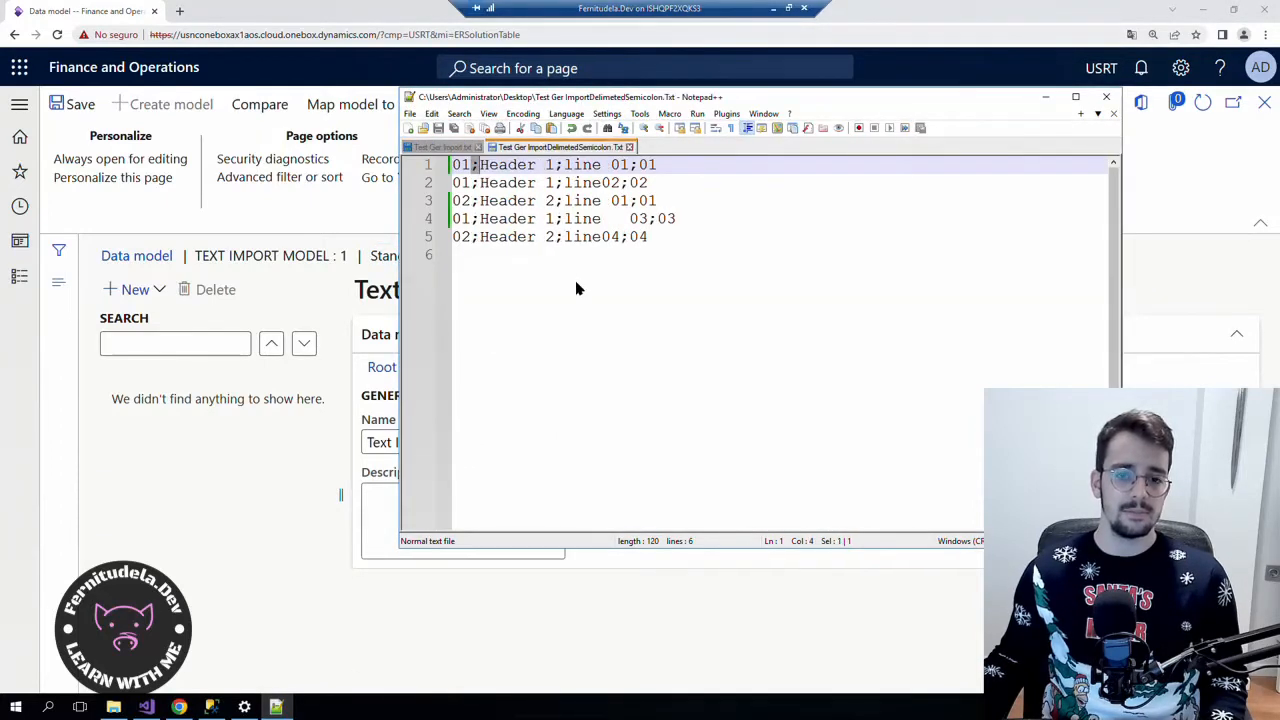
pyautogui.click(445, 147)
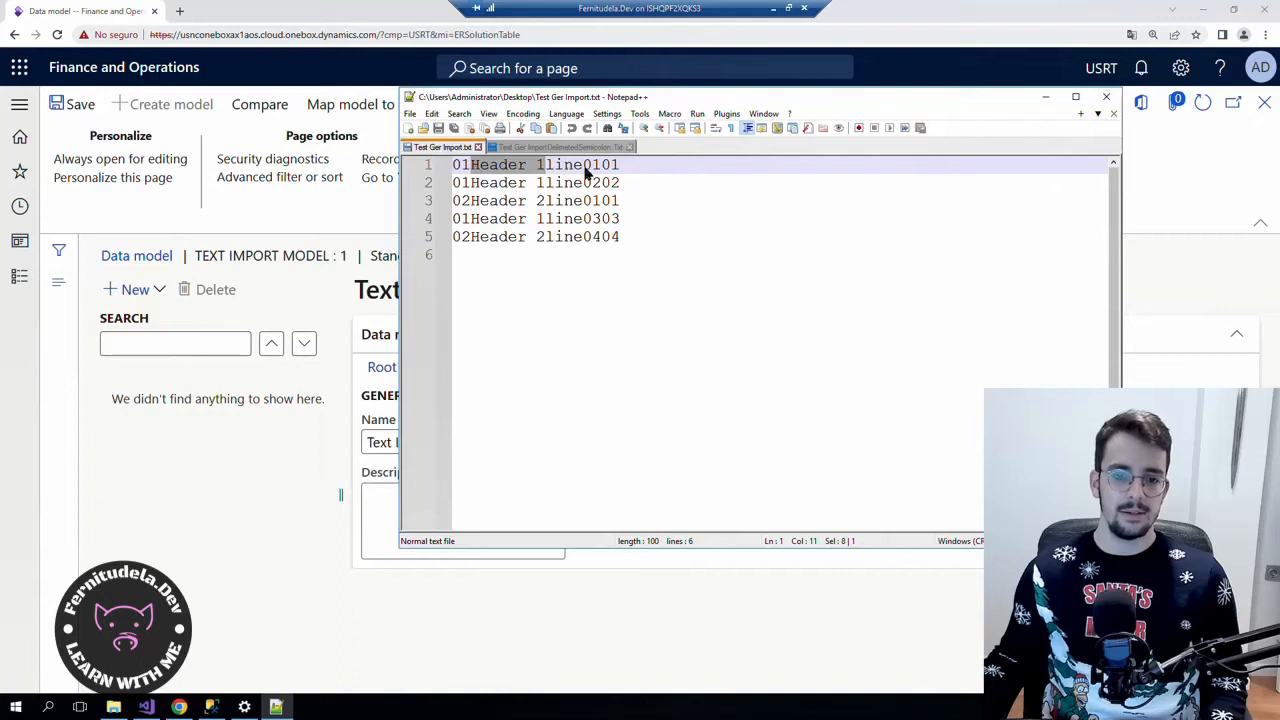
pyautogui.moveTo(640, 240); pyautogui.dragTo(452, 165)
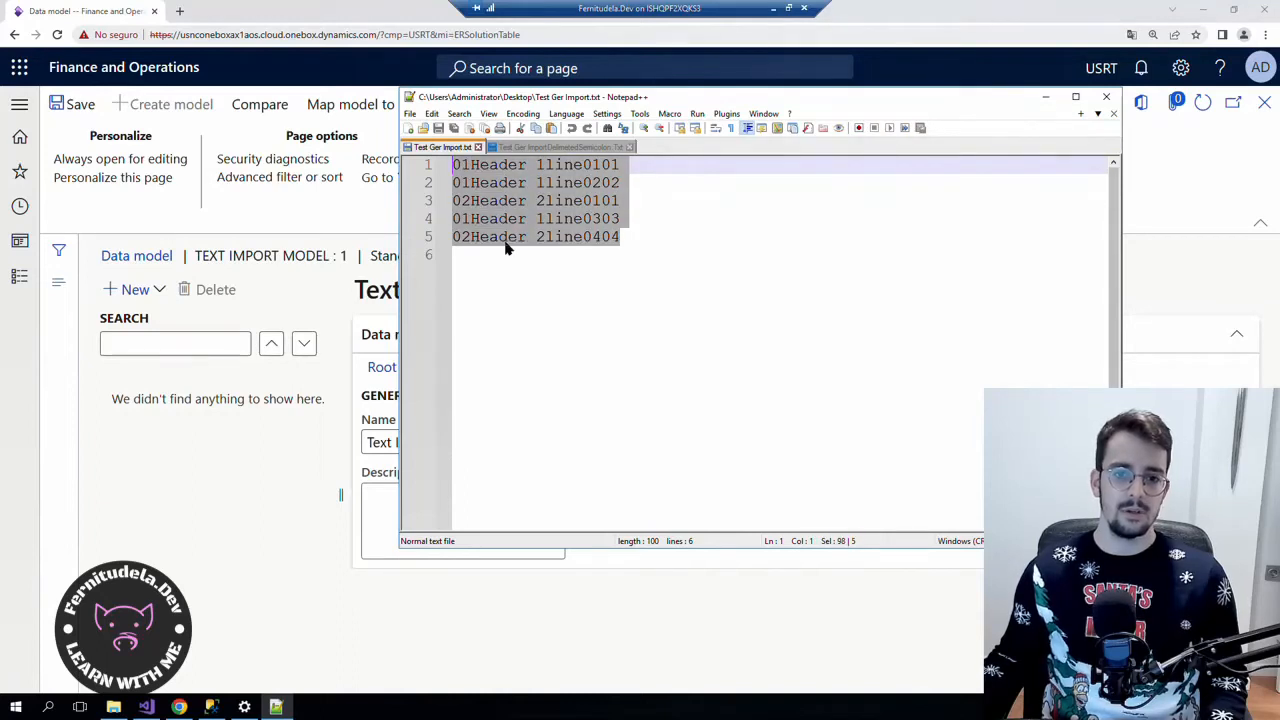
pyautogui.click(469, 166)
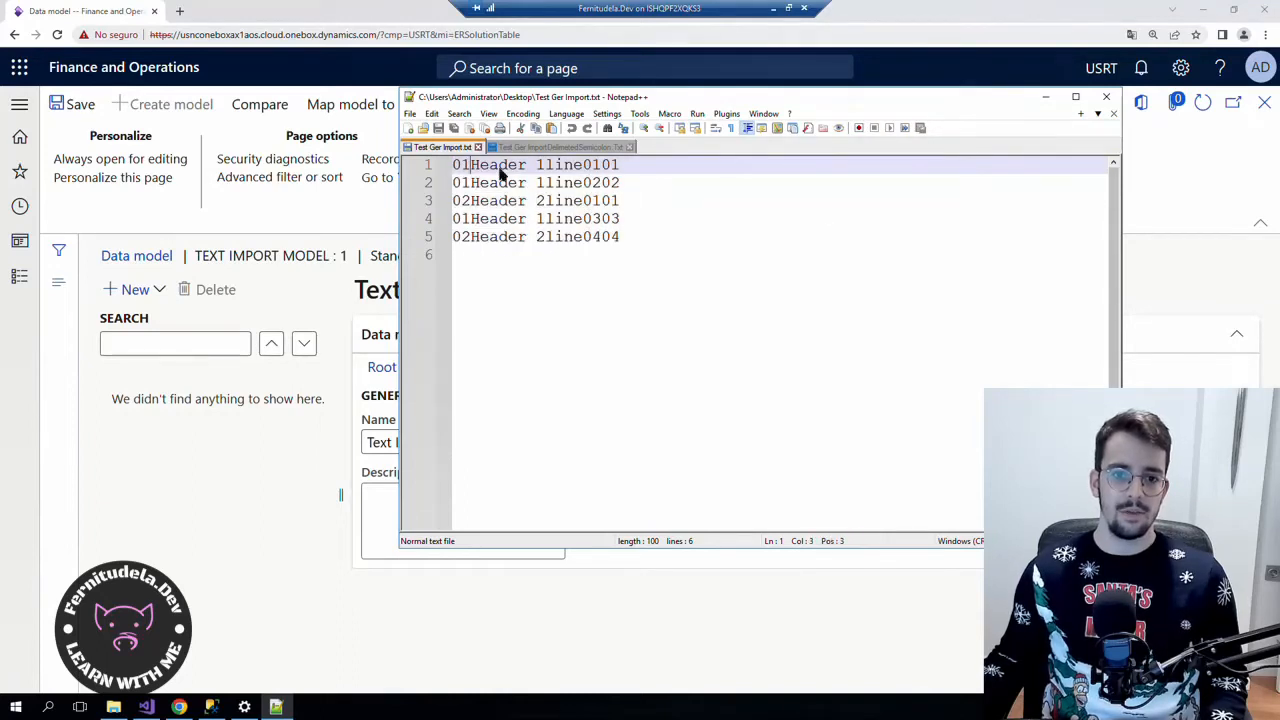
pyautogui.click(1048, 100)
# Add a model root node named "Model" to the data model.
pyautogui.click(130, 289)
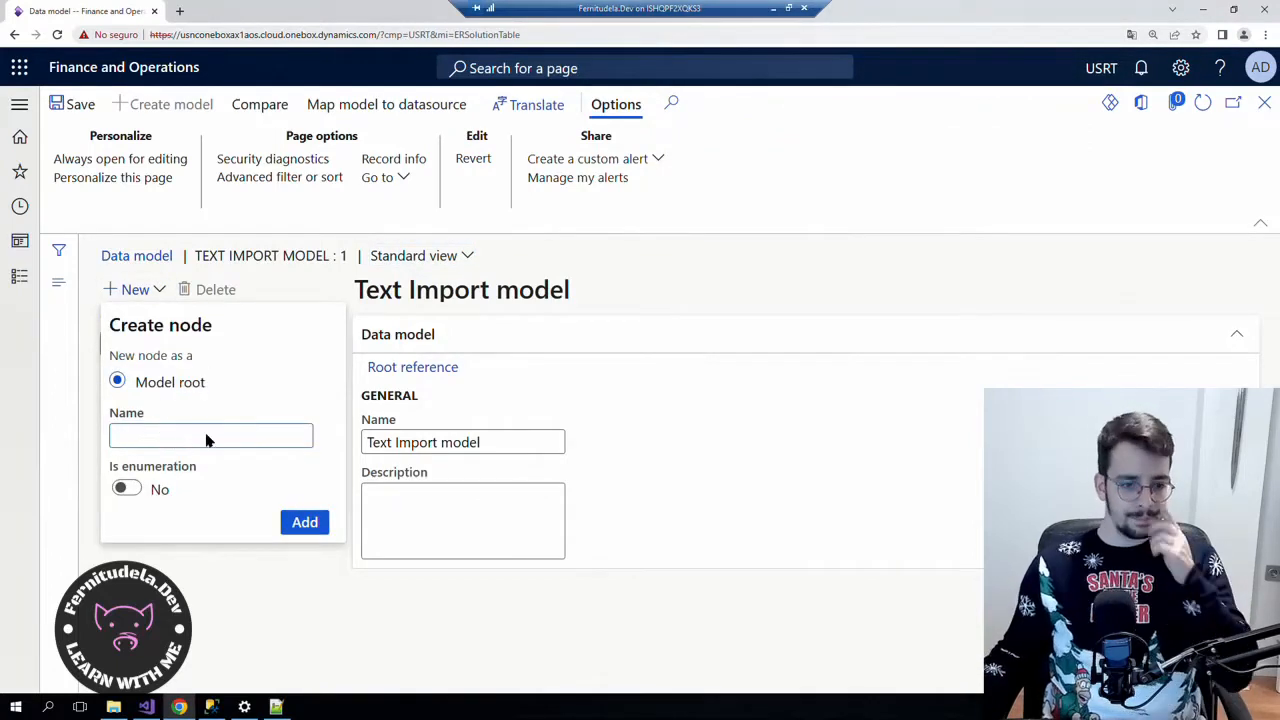
pyautogui.write('ÇMode')
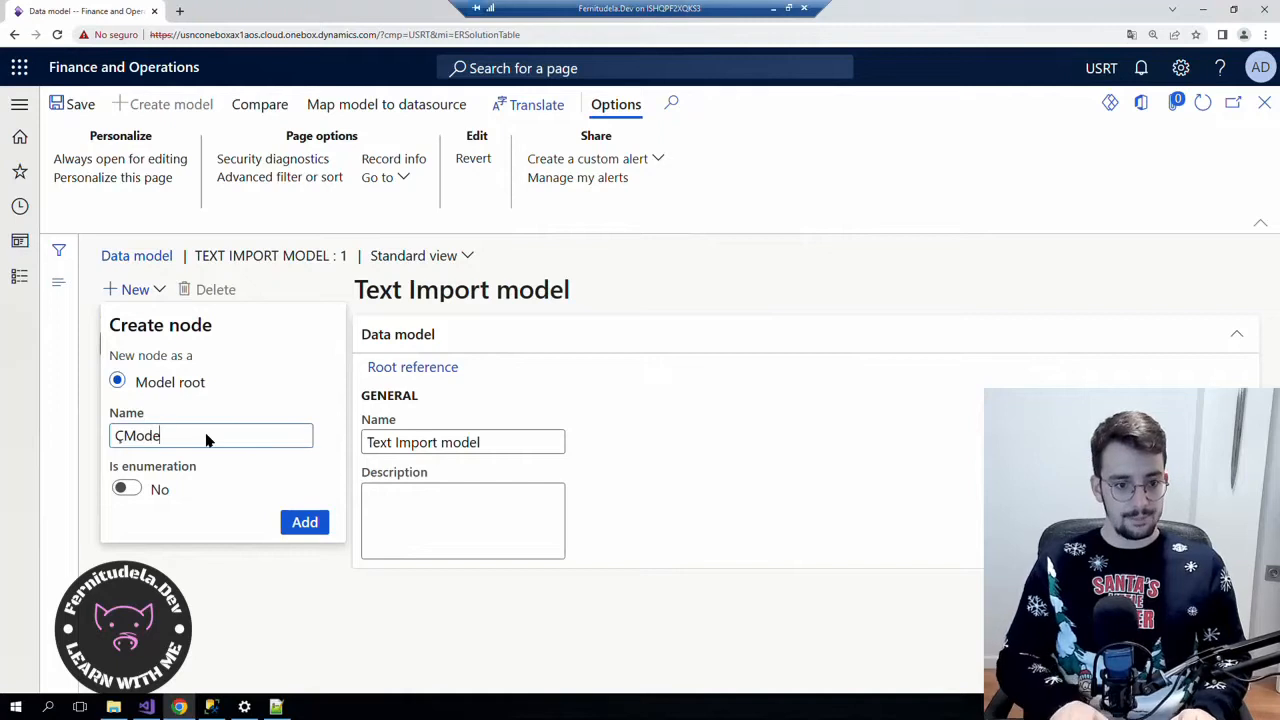
pyautogui.press('BackSpace')
pyautogui.press('BackSpace')
pyautogui.press('BackSpace')
pyautogui.press('BackSpace')
pyautogui.press('BackSpace')
pyautogui.write('Mod')
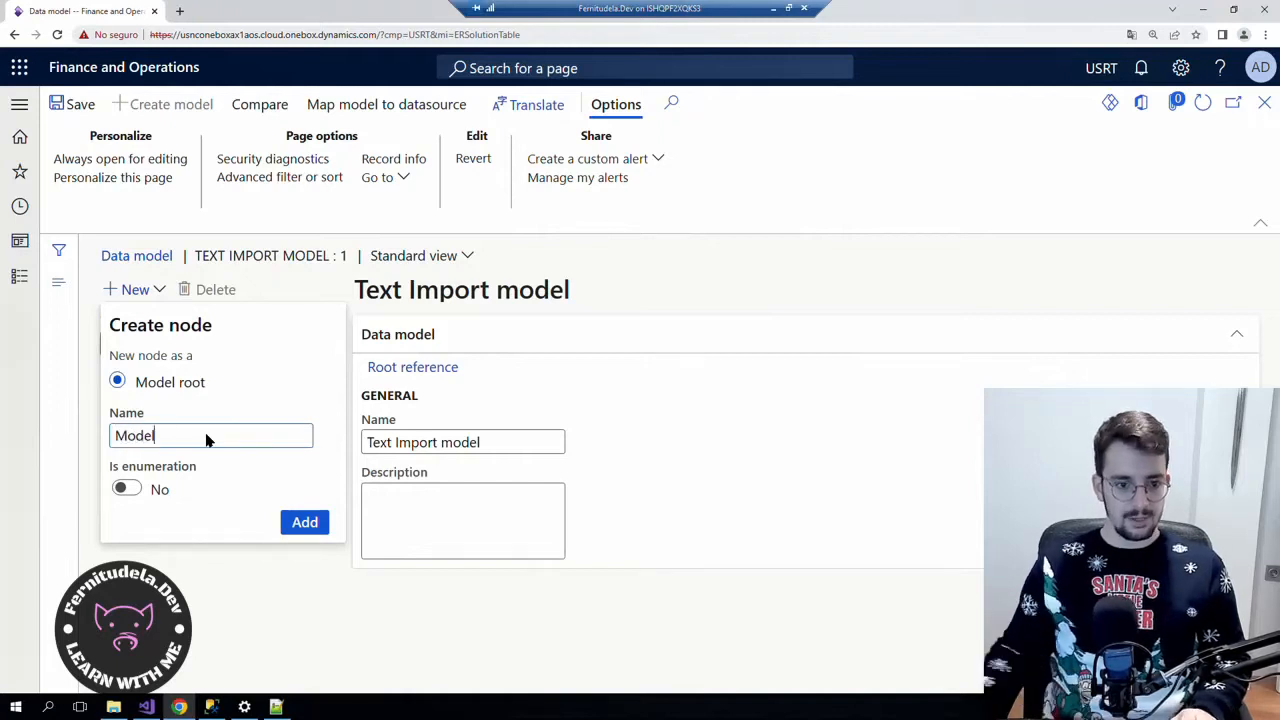
pyautogui.click(297, 524)
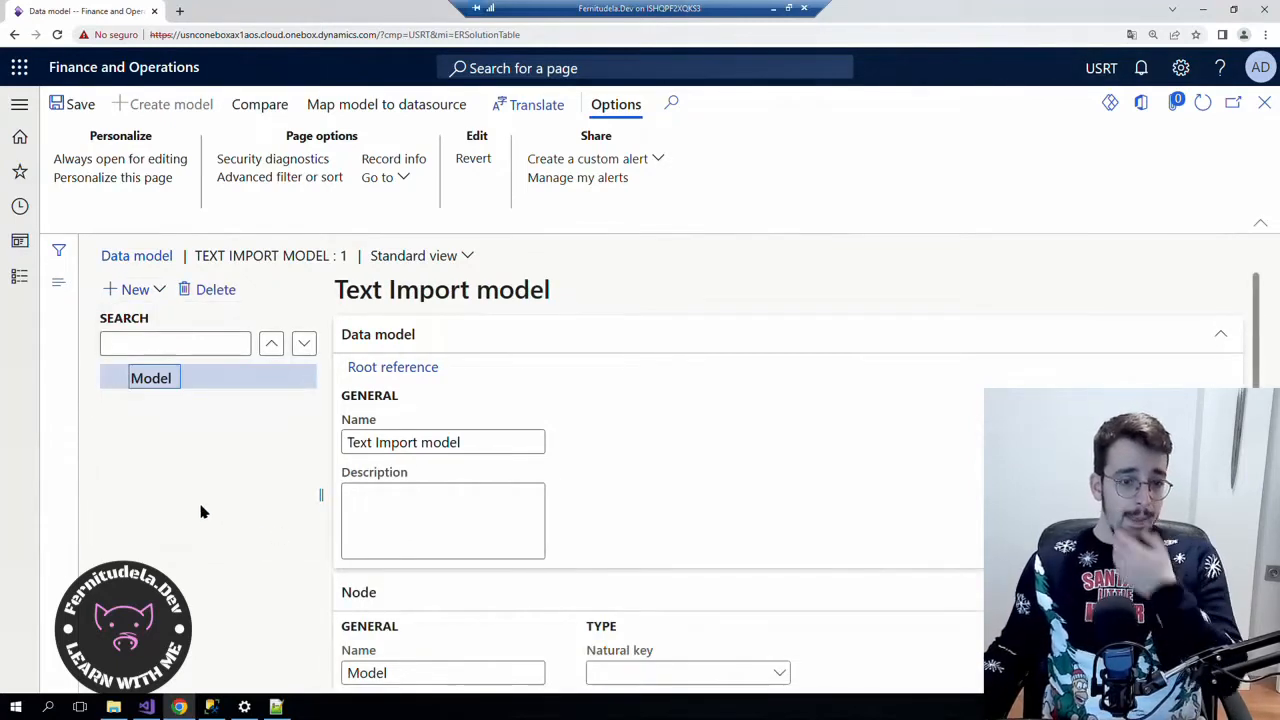
# Add a child node named "RecordList" of item type Record list under the Model root, checking the sample file's lines in Notepad++.
pyautogui.click(133, 289)
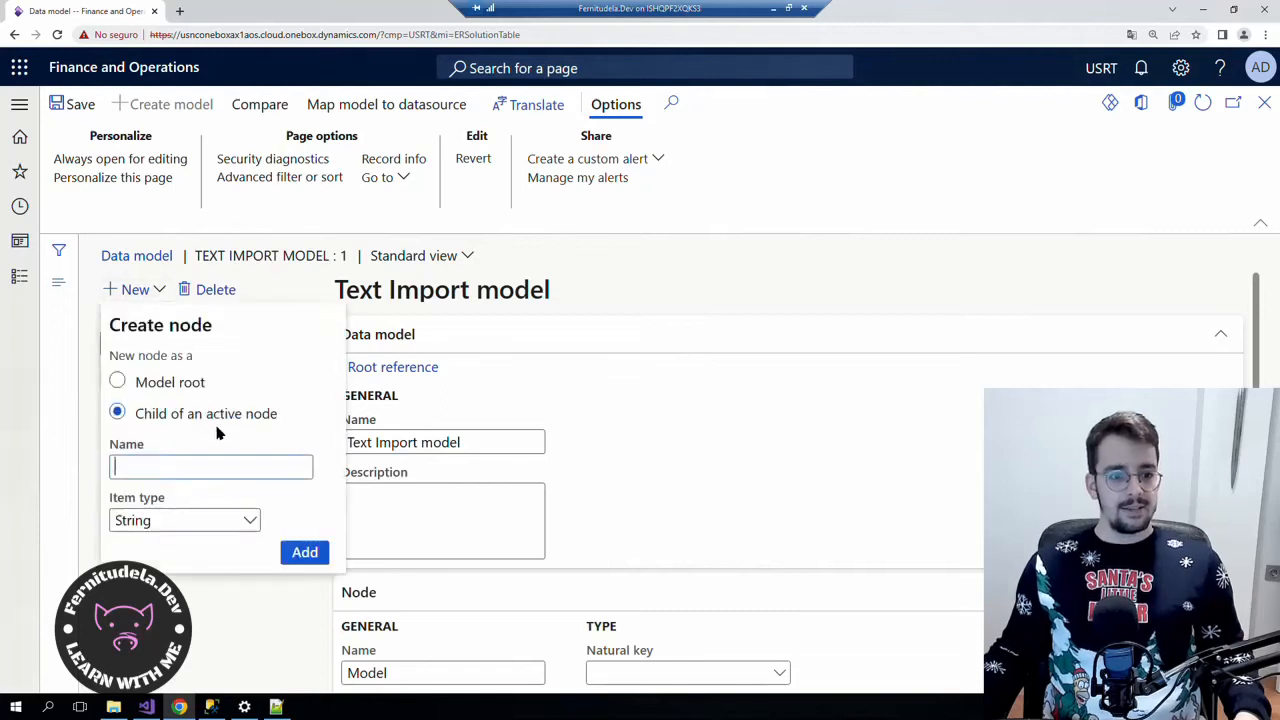
pyautogui.click(245, 521)
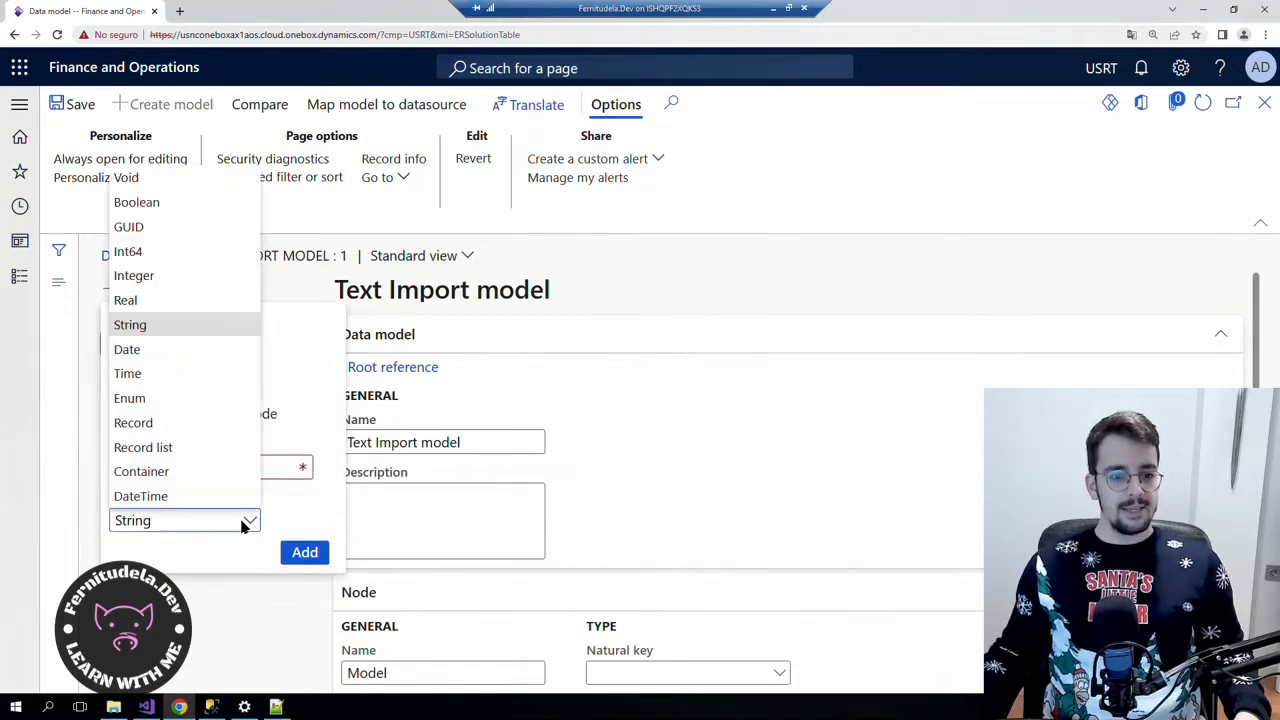
pyautogui.click(155, 450)
pyautogui.click(276, 707)
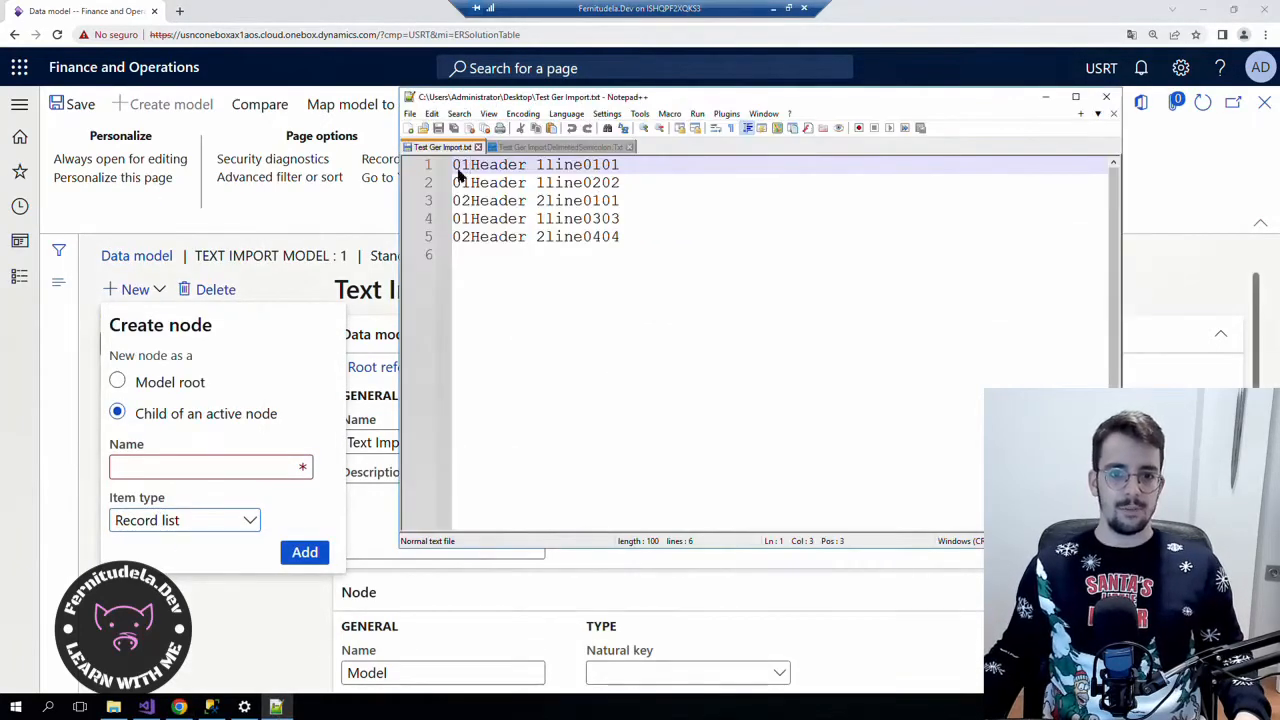
pyautogui.moveTo(454, 163); pyautogui.dragTo(426, 173)
pyautogui.click(624, 226)
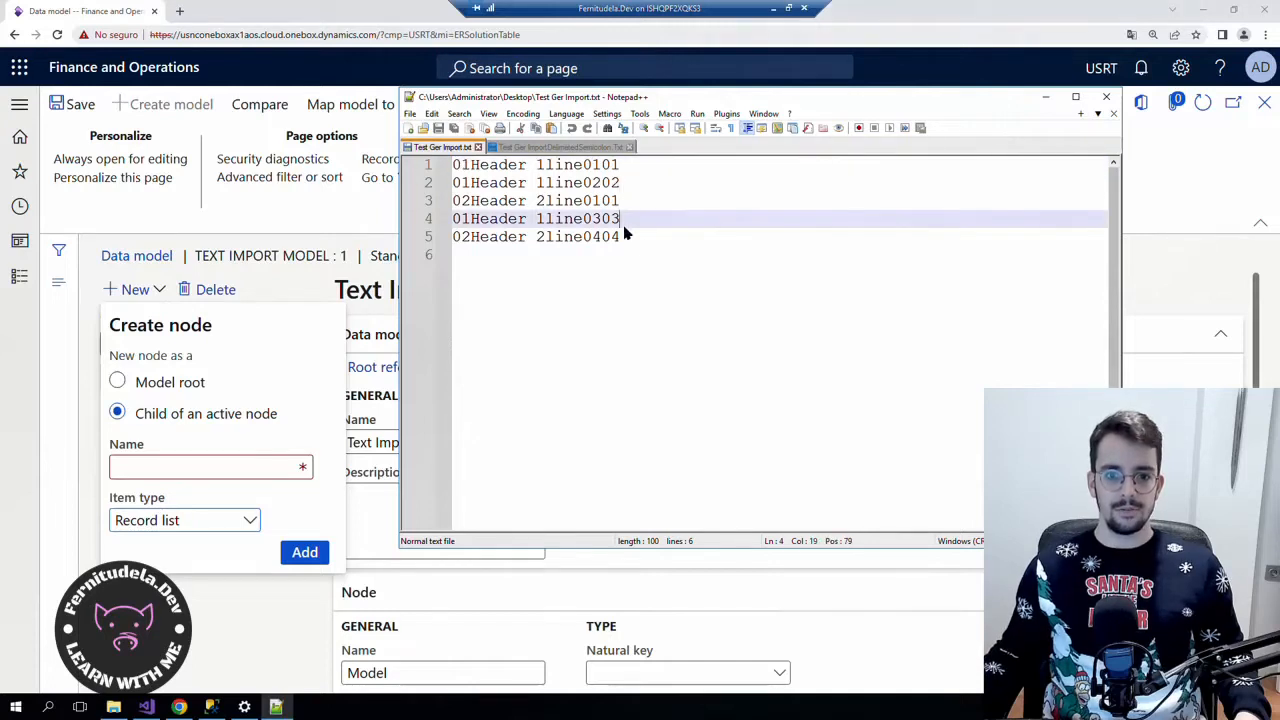
pyautogui.click(1045, 97)
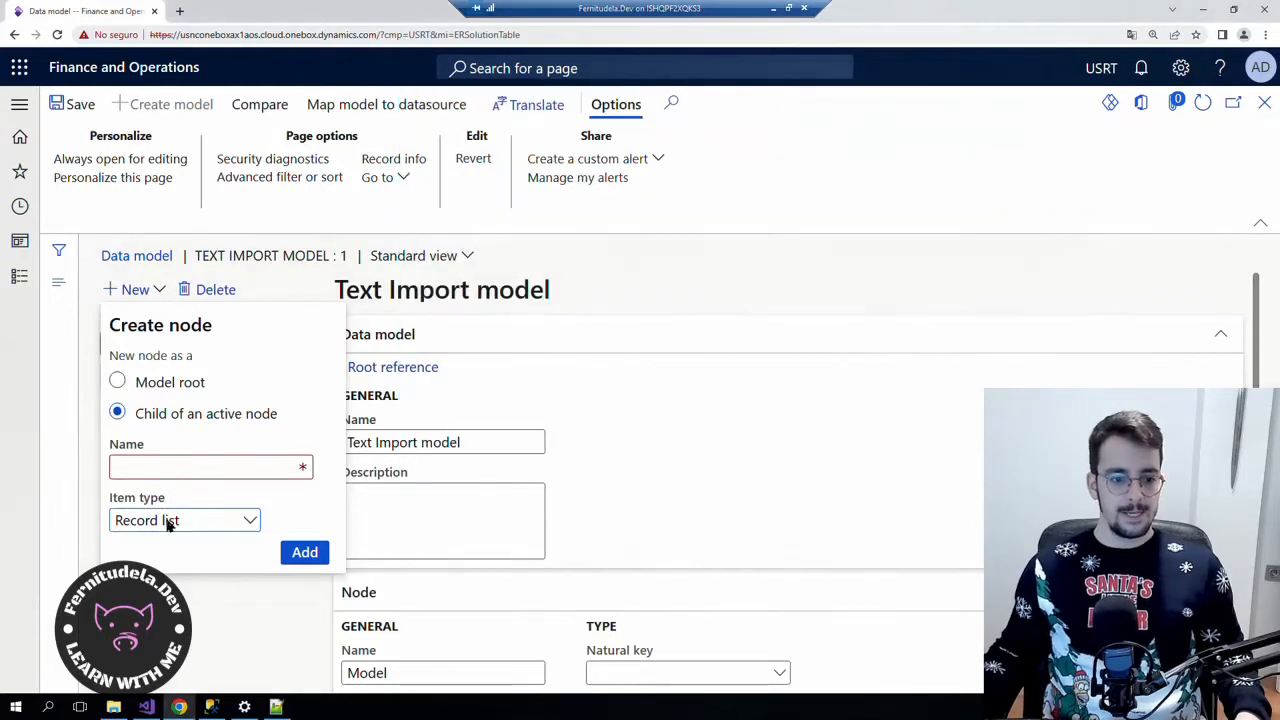
pyautogui.click(196, 472)
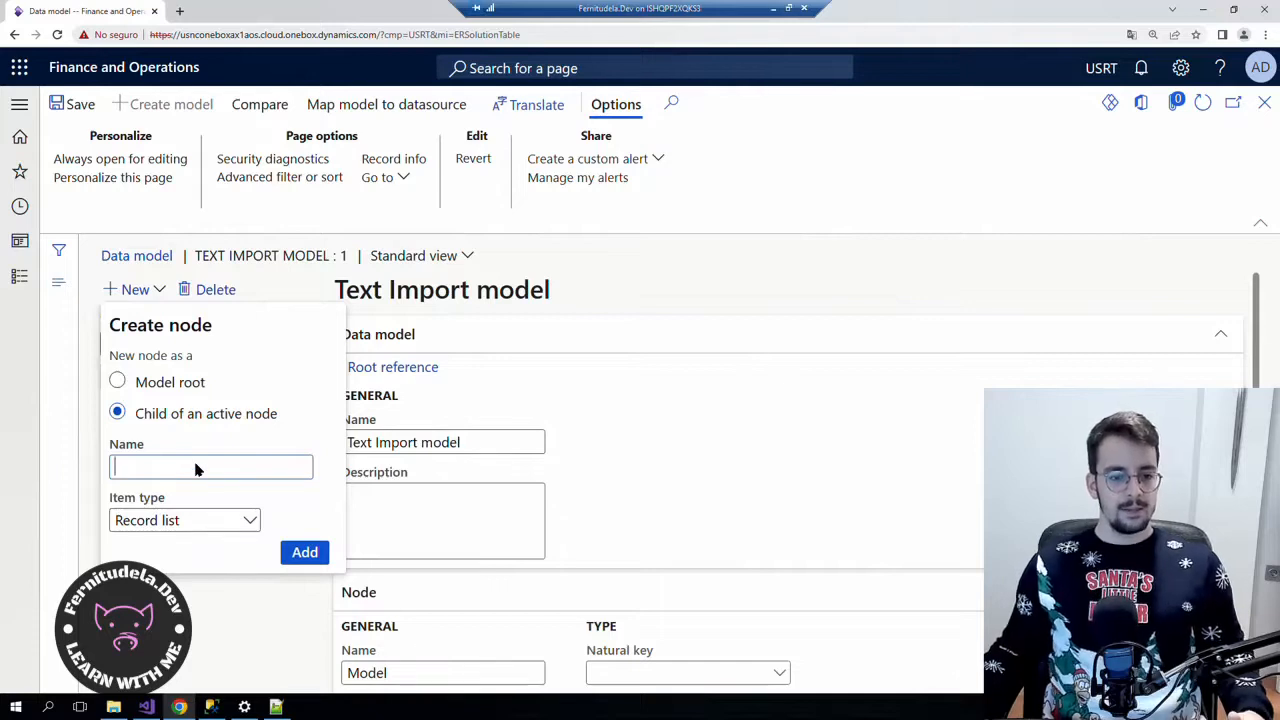
pyautogui.write('ecordList')
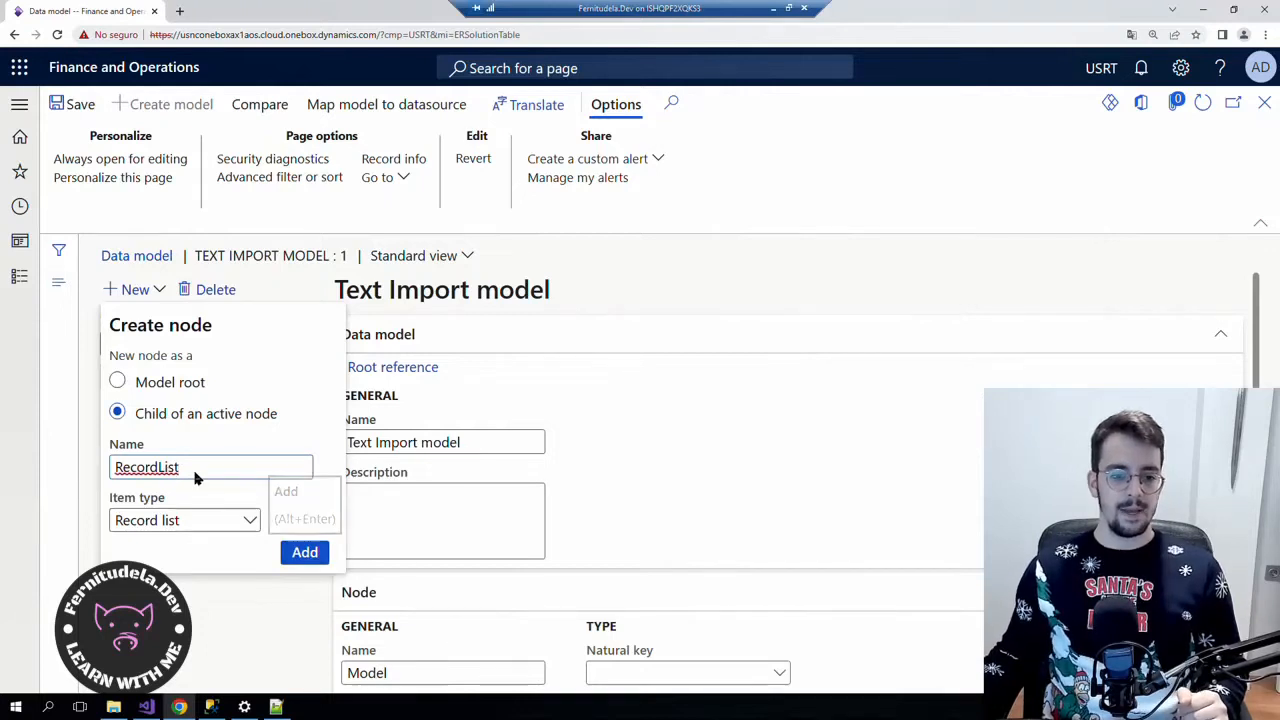
pyautogui.click(304, 555)
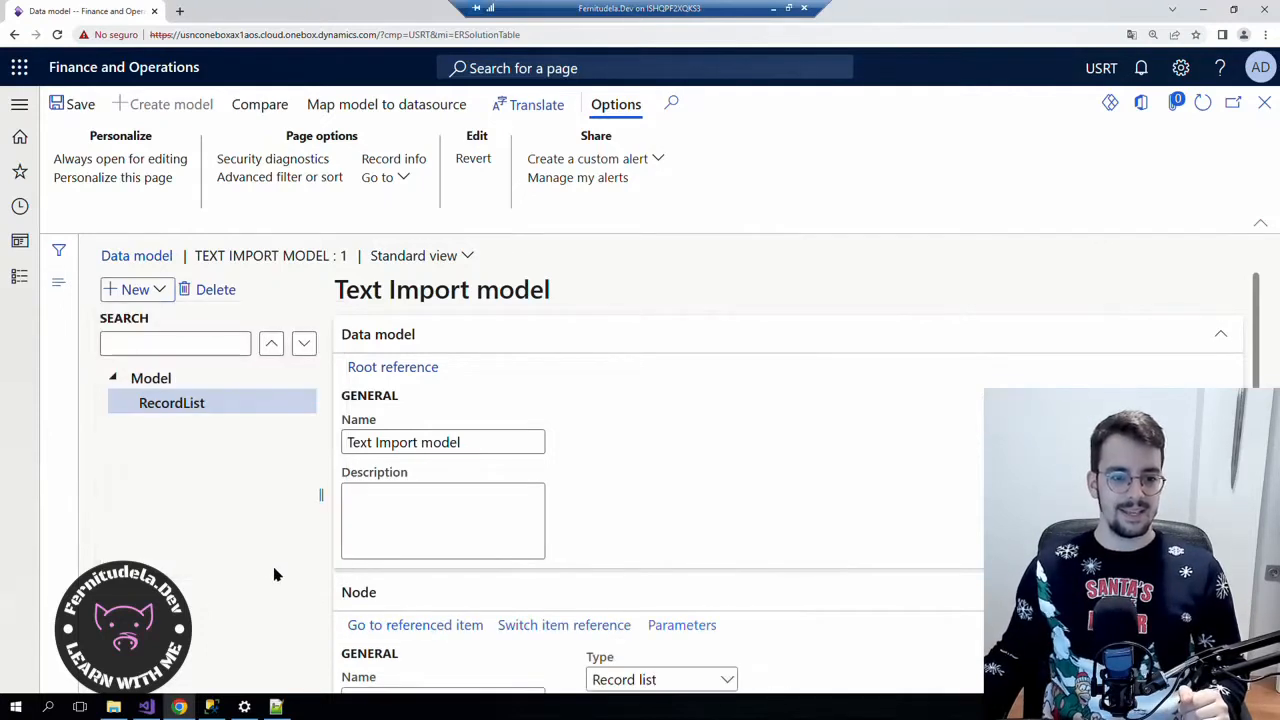
# Add a String child node named "HeaderId" under RecordList, checking the two-digit prefix in the sample file.
pyautogui.click(168, 294)
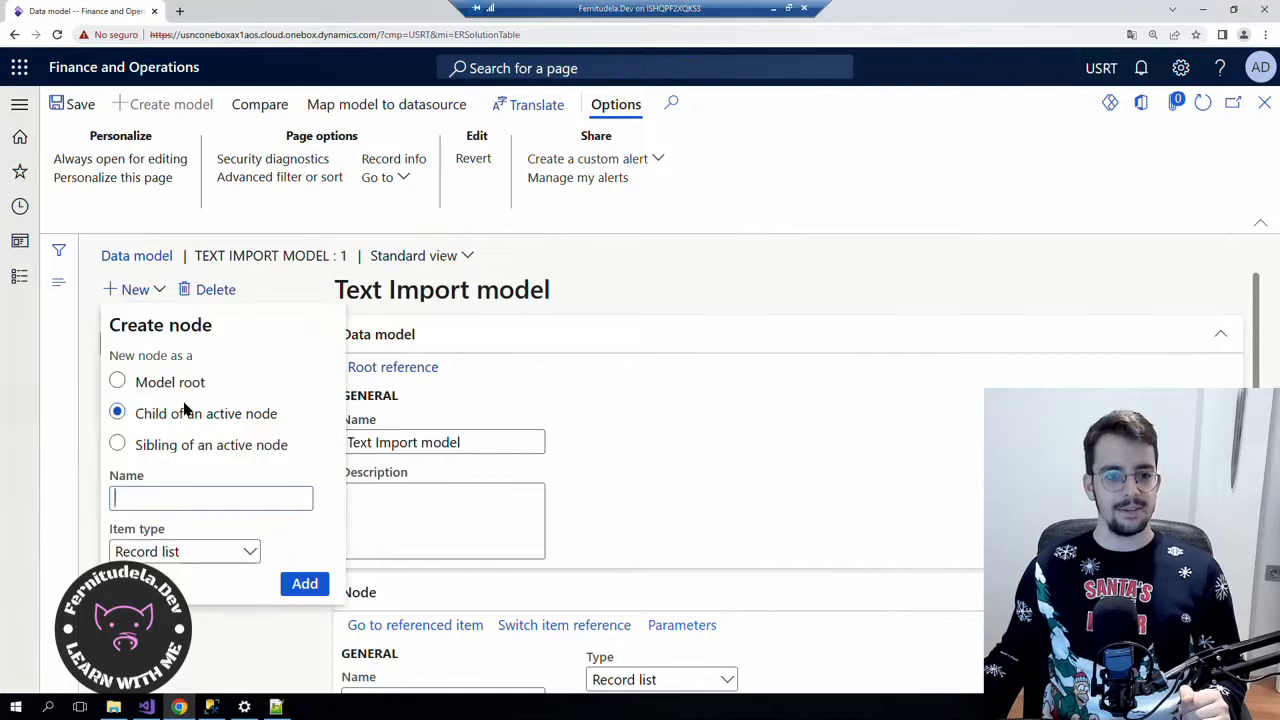
pyautogui.click(235, 549)
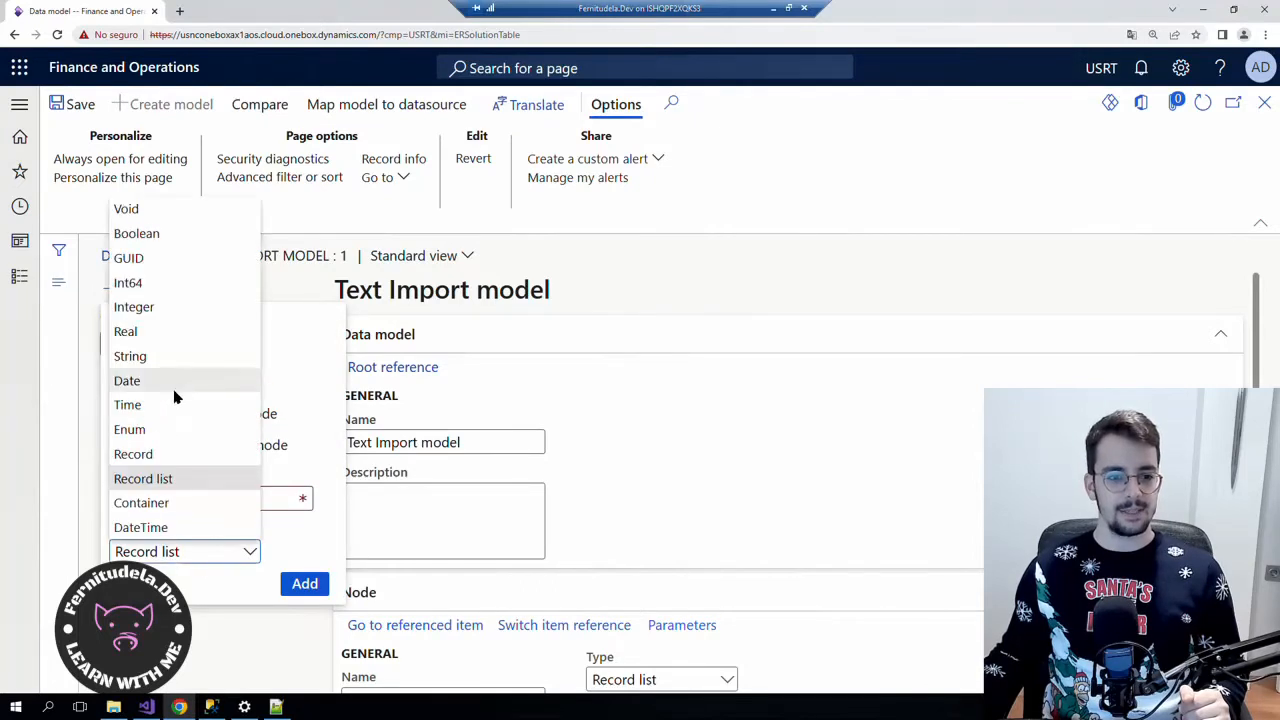
pyautogui.click(134, 357)
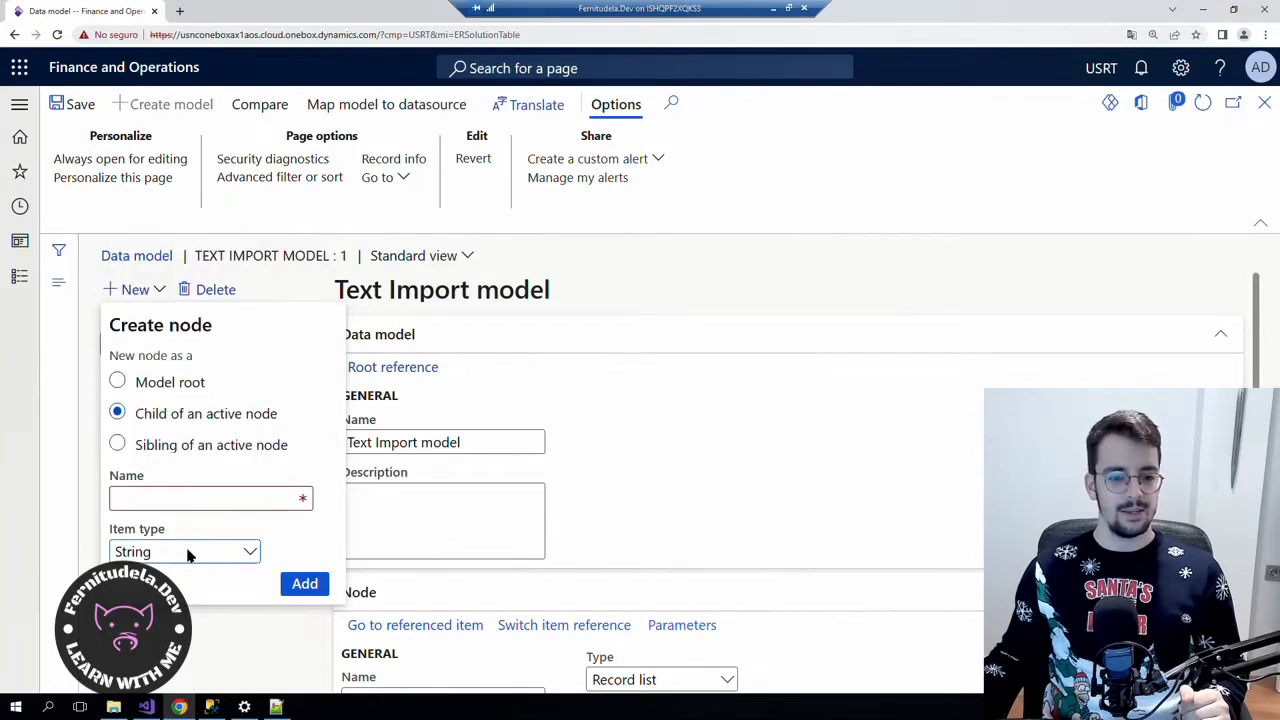
pyautogui.click(277, 707)
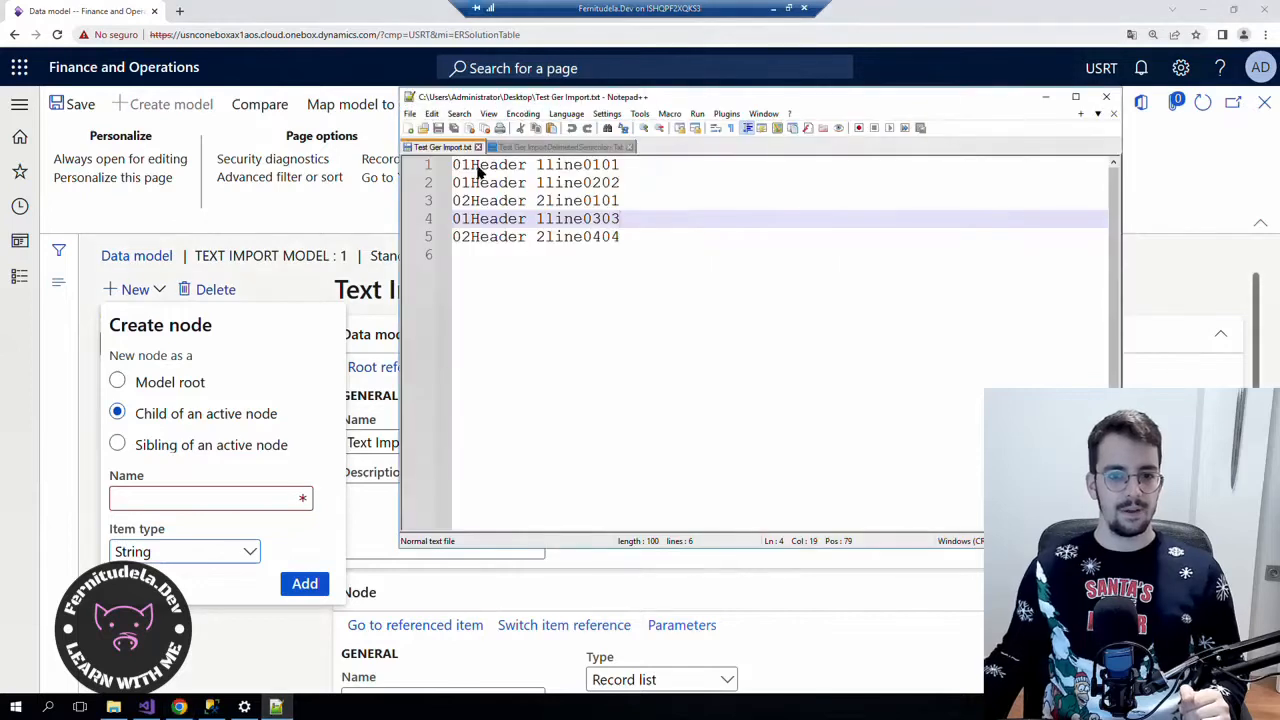
pyautogui.moveTo(471, 166); pyautogui.dragTo(440, 170)
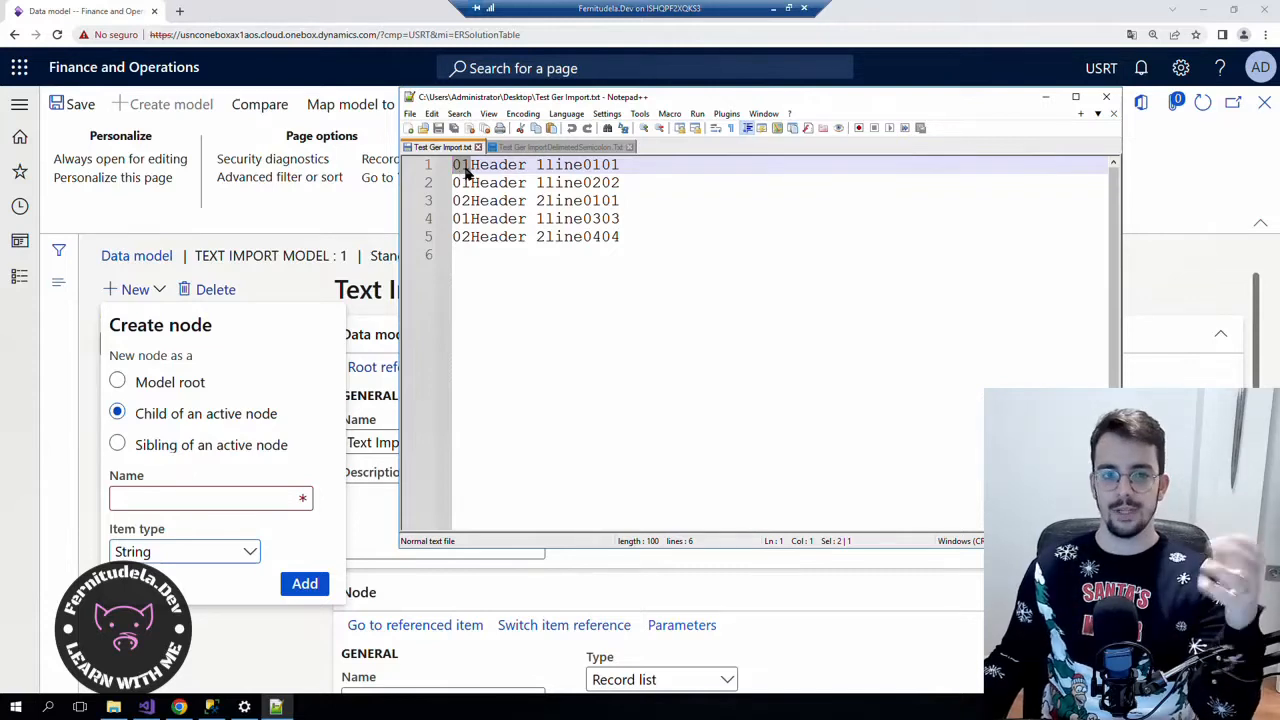
pyautogui.click(185, 503)
pyautogui.write('Hea')
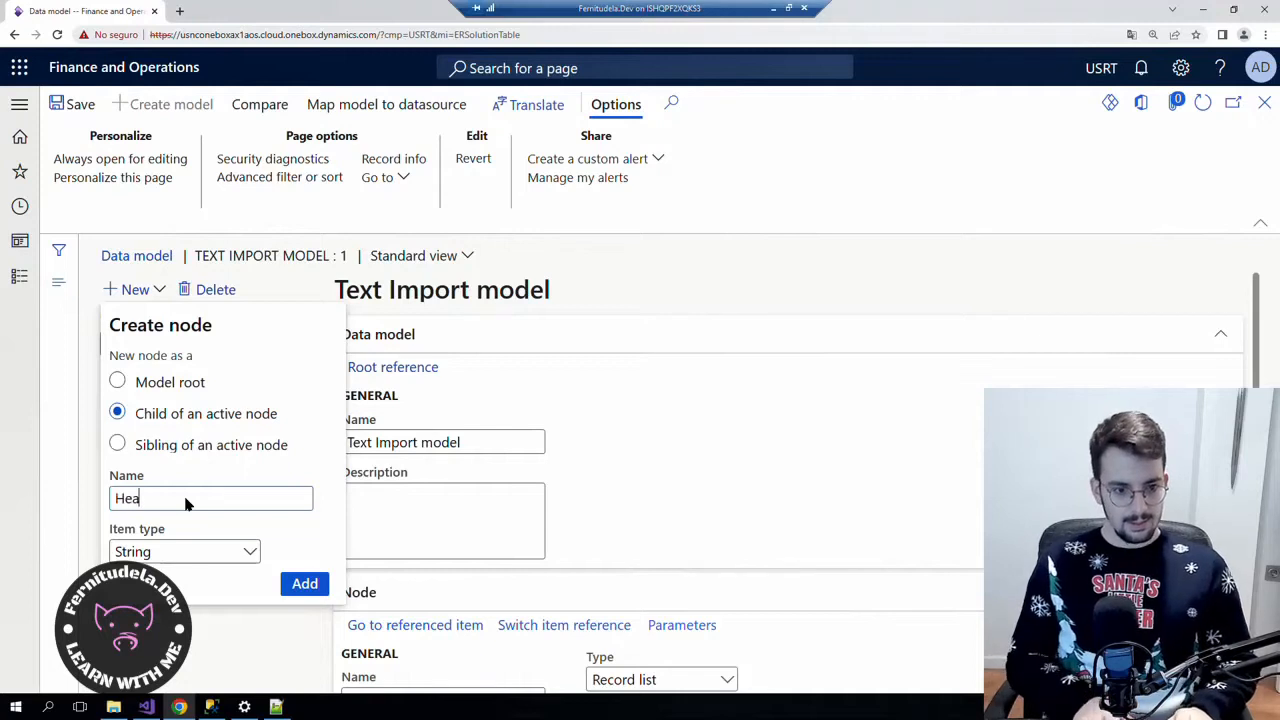
pyautogui.write('derId')
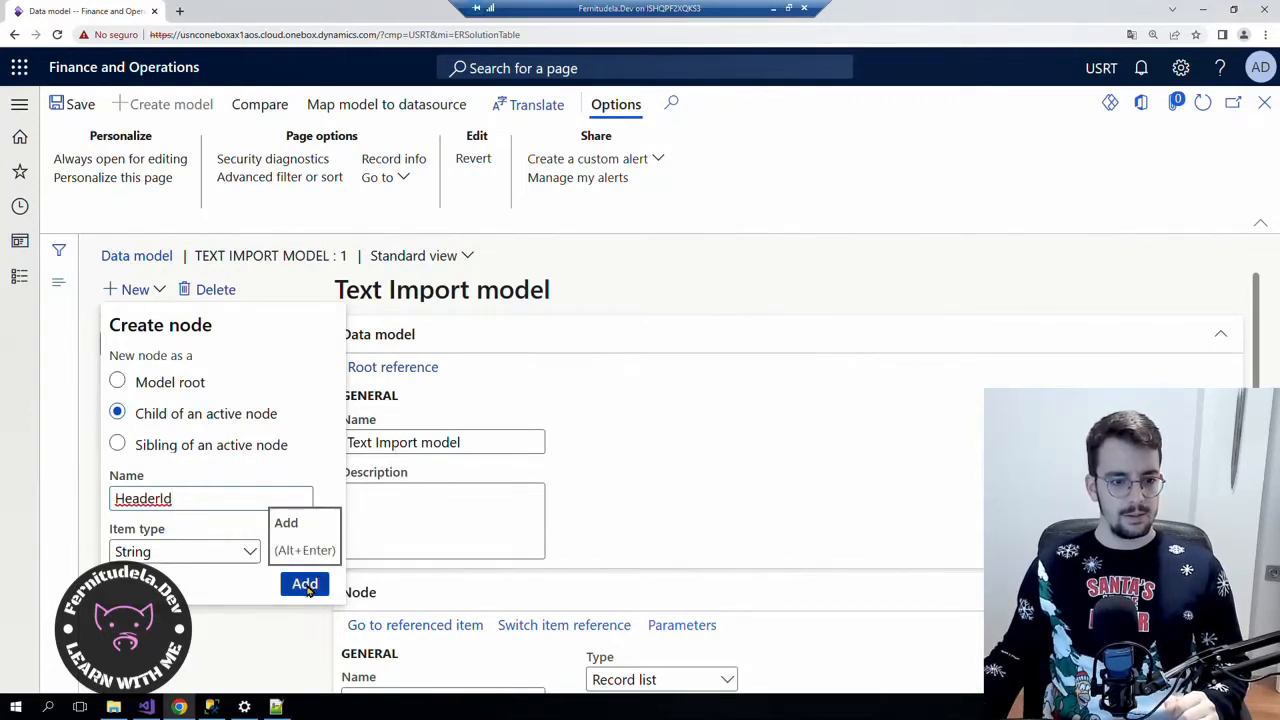
pyautogui.click(305, 584)
# Add a String child node named "HeaderName" under RecordList.
pyautogui.click(170, 405)
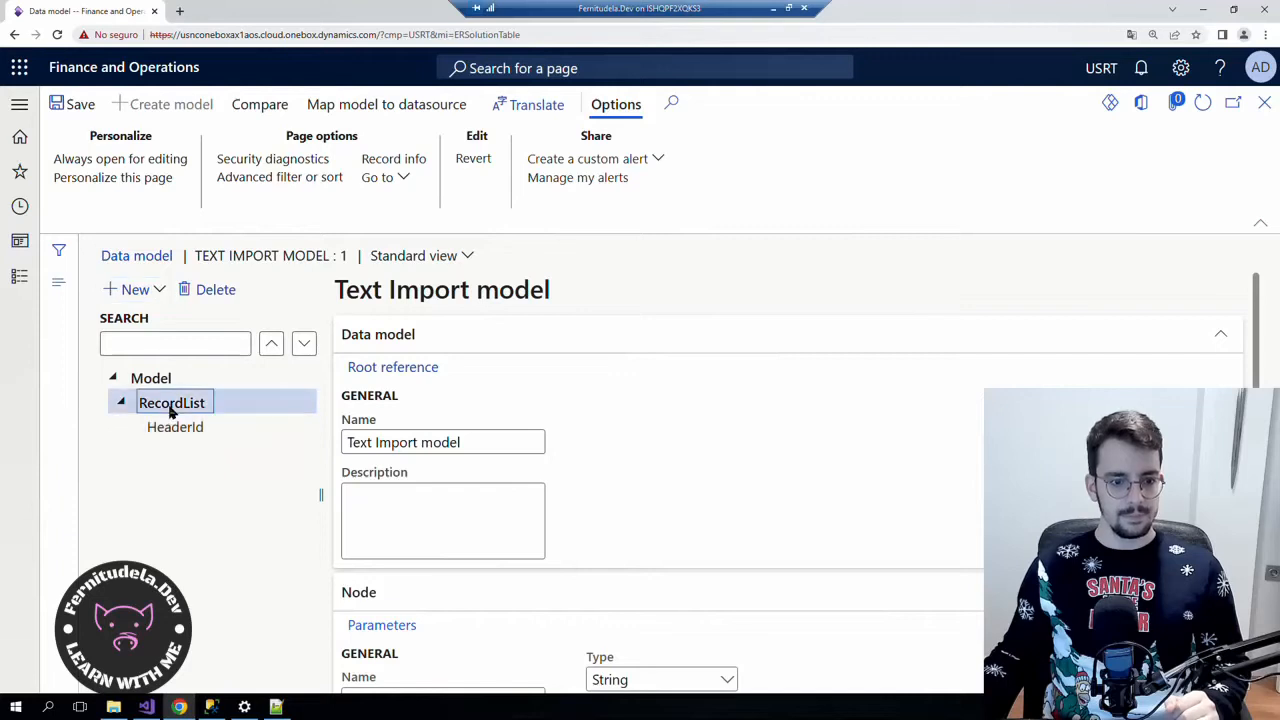
pyautogui.click(157, 289)
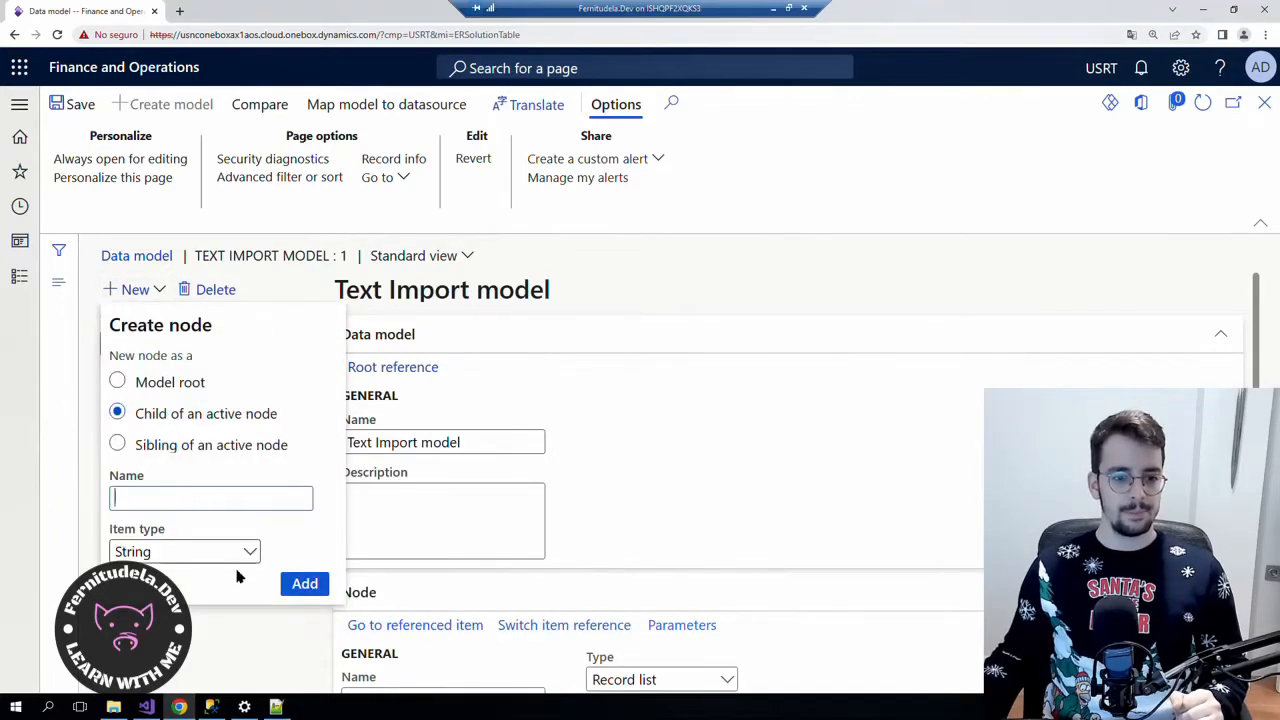
pyautogui.click(298, 588)
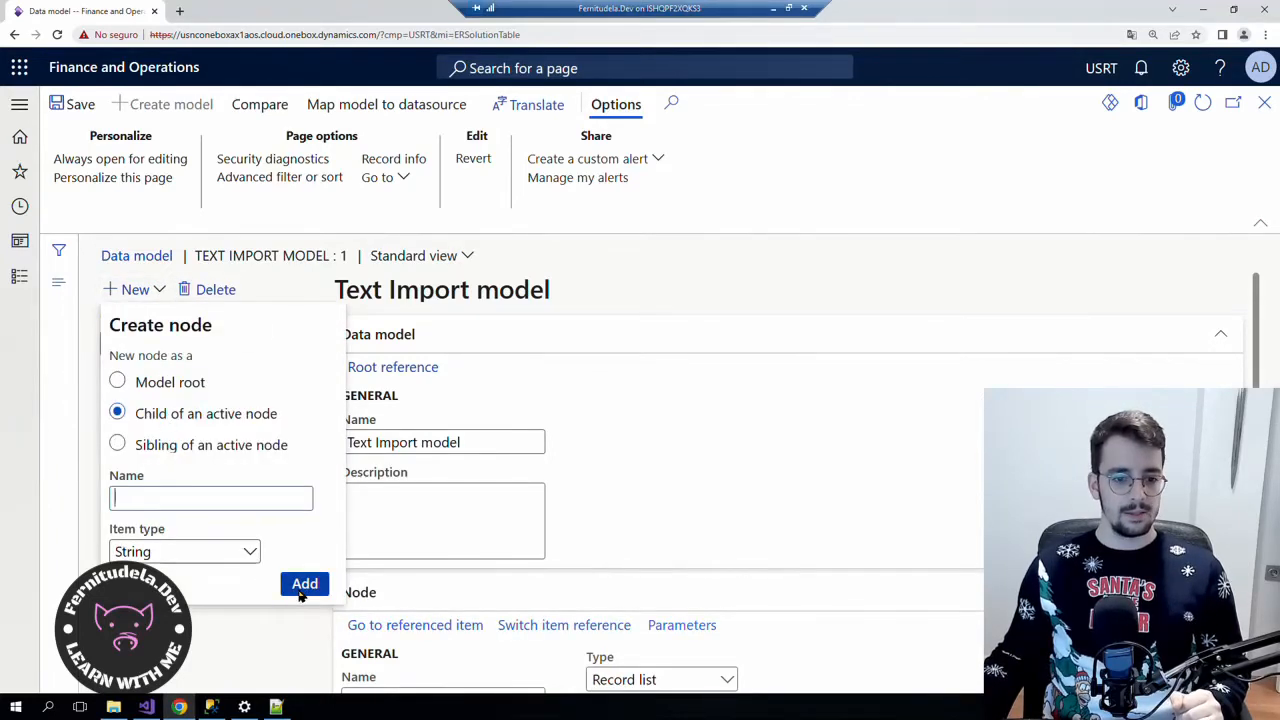
pyautogui.click(170, 500)
pyautogui.write('HeaderName')
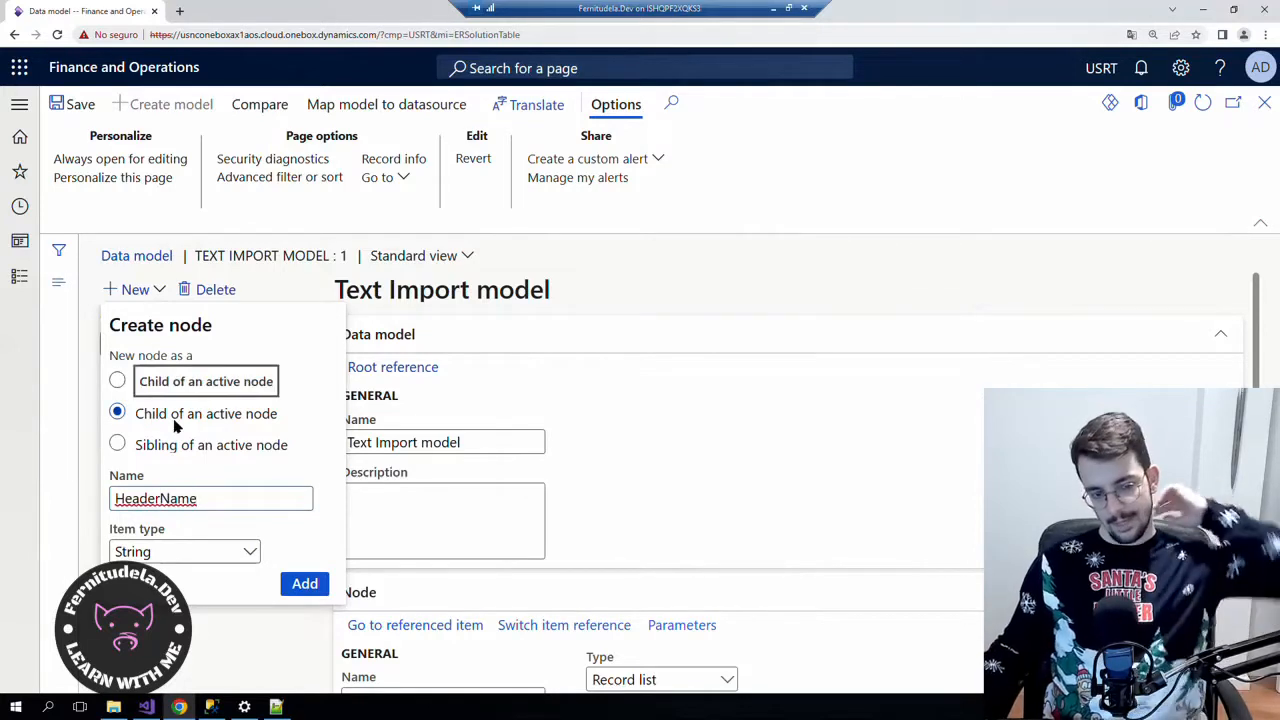
pyautogui.click(305, 583)
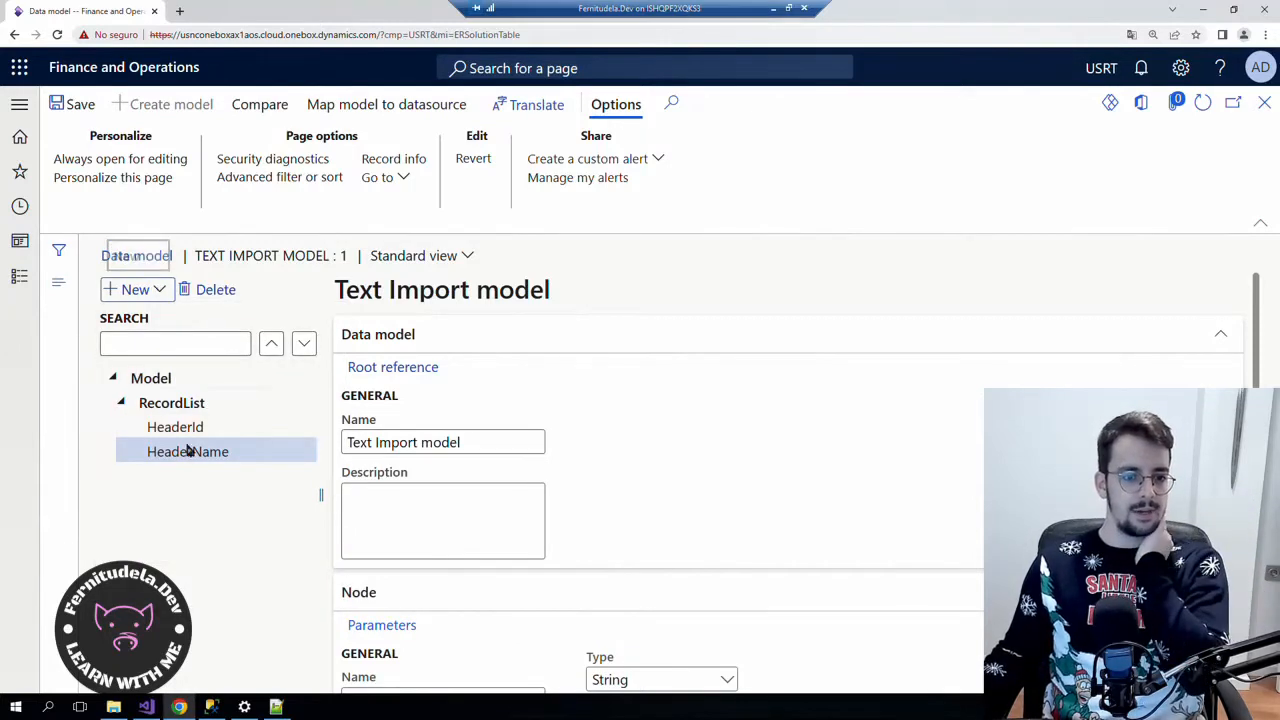
pyautogui.click(186, 404)
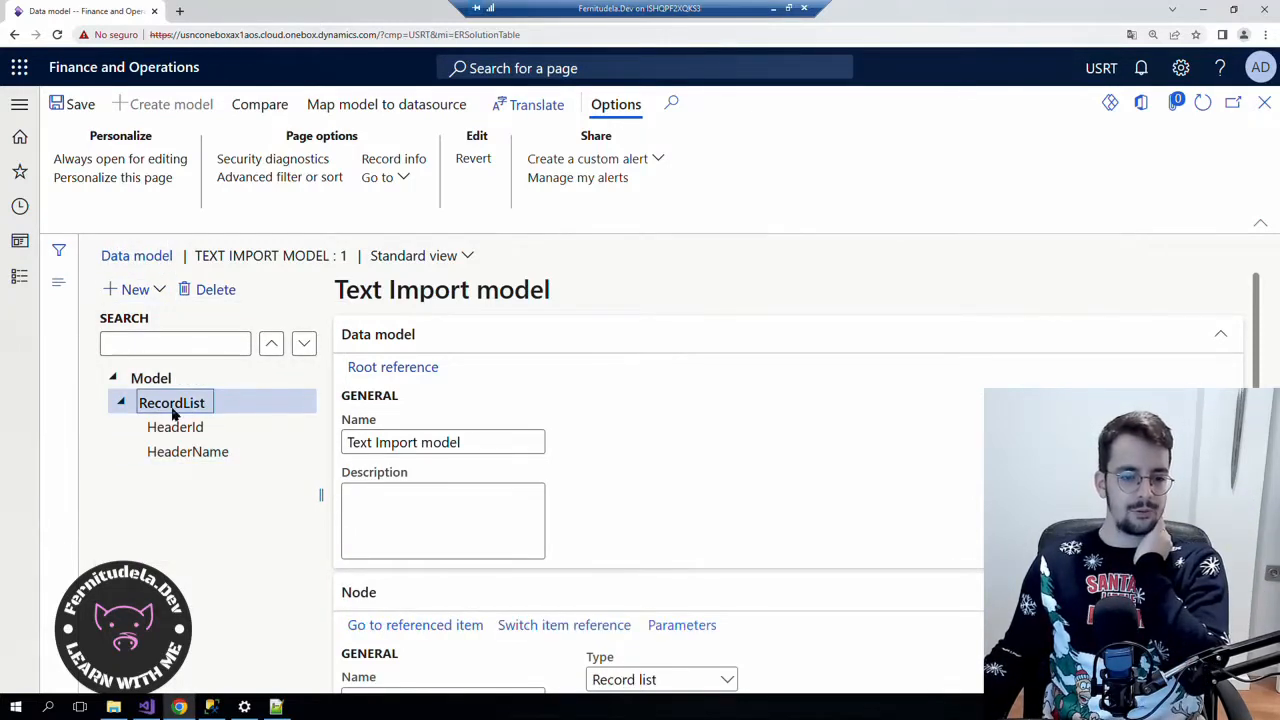
pyautogui.click(177, 452)
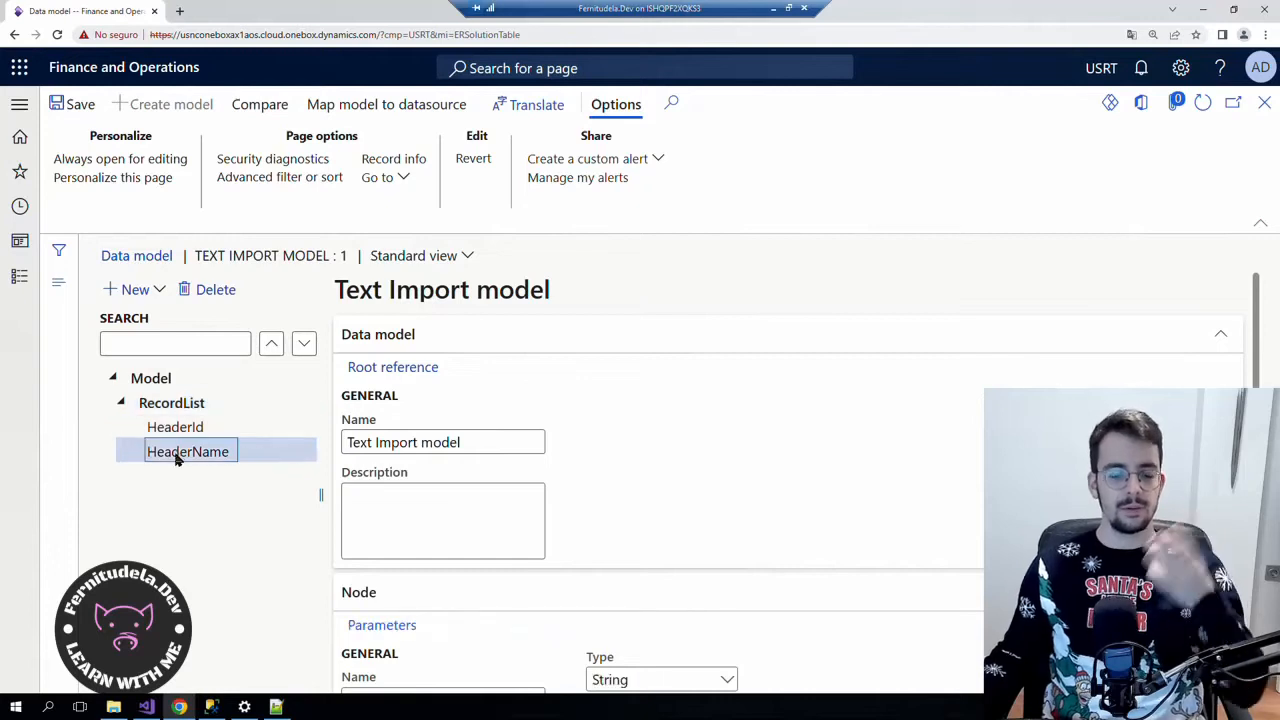
pyautogui.click(138, 290)
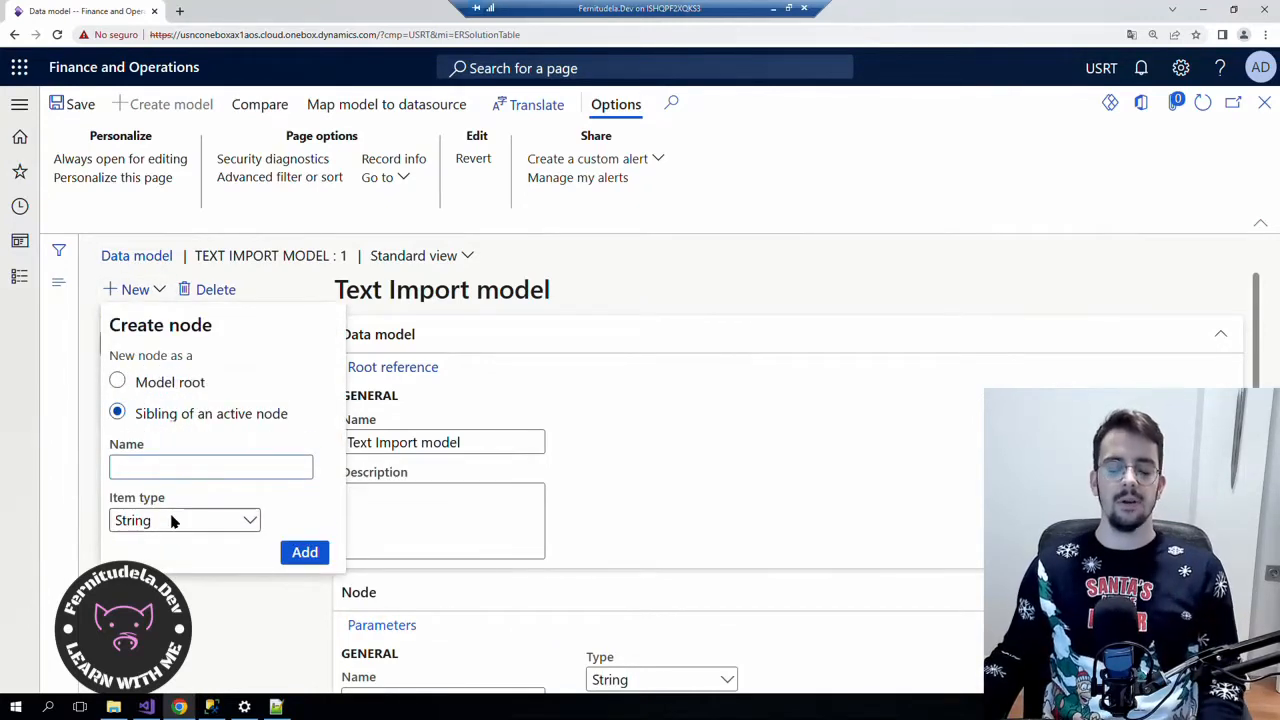
pyautogui.click(276, 707)
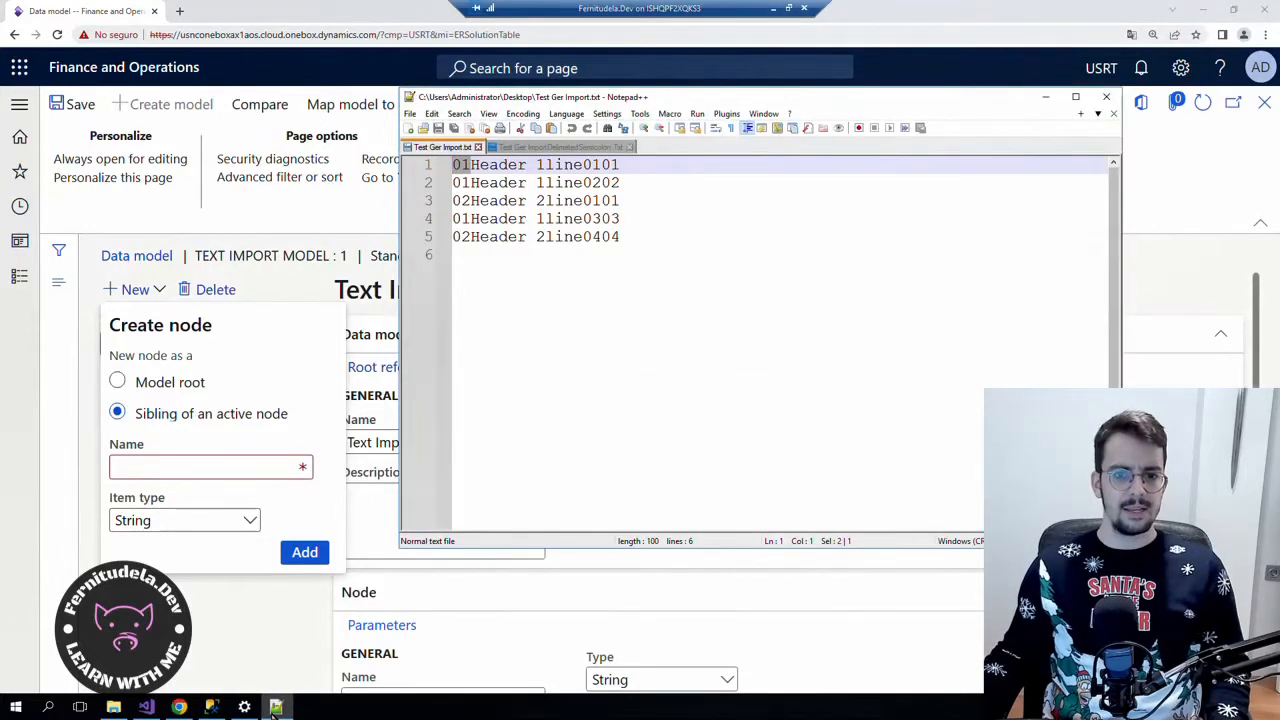
pyautogui.click(276, 707)
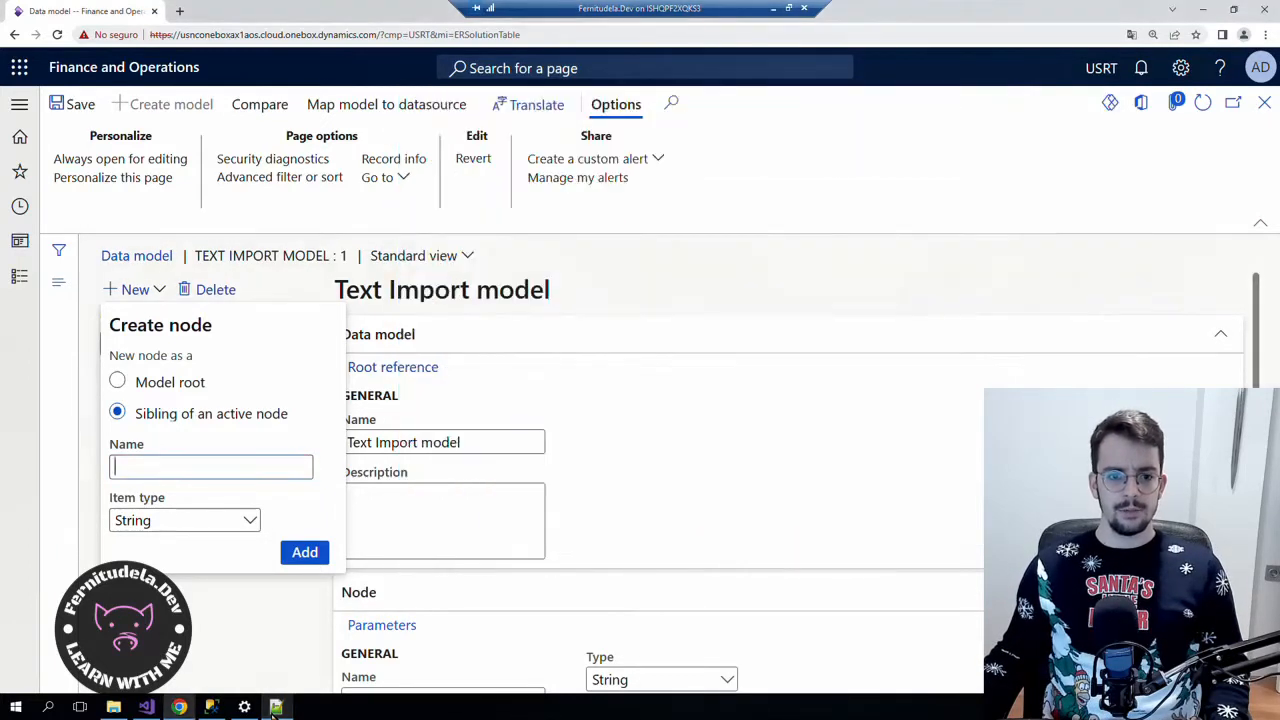
pyautogui.click(271, 641)
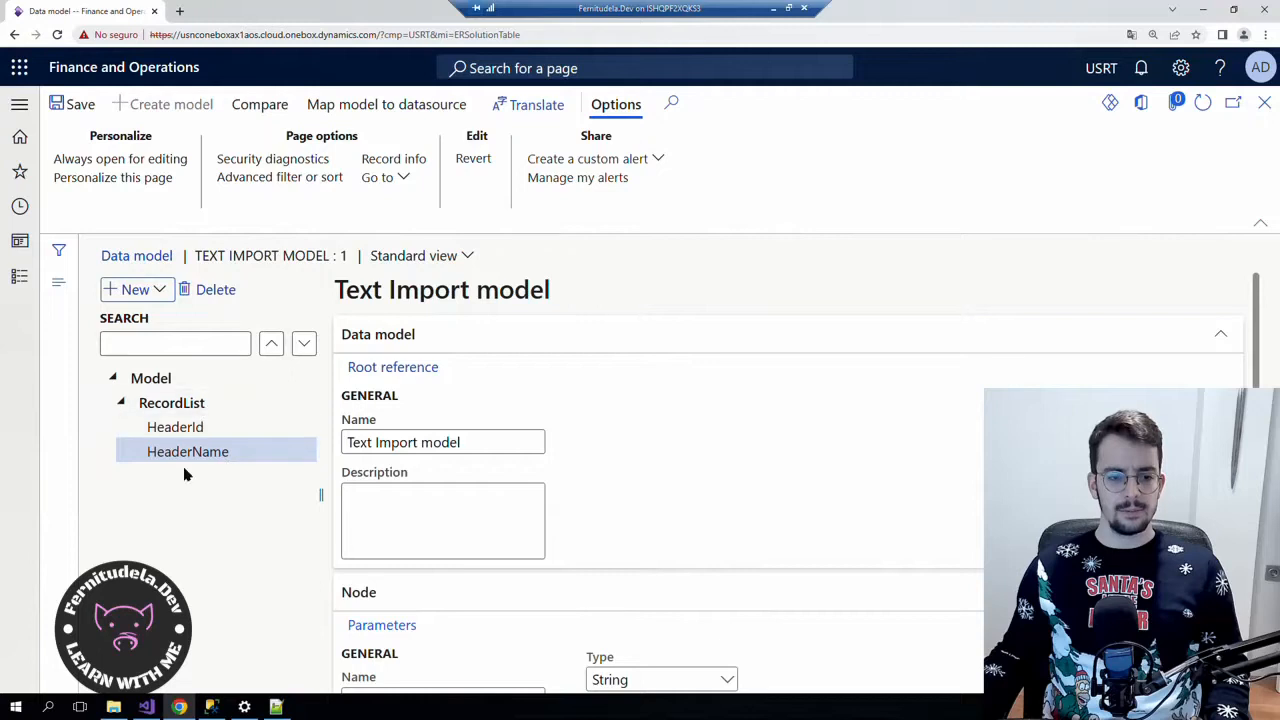
# Add a String node named "LineName" as a sibling of HeaderName.
pyautogui.click(185, 408)
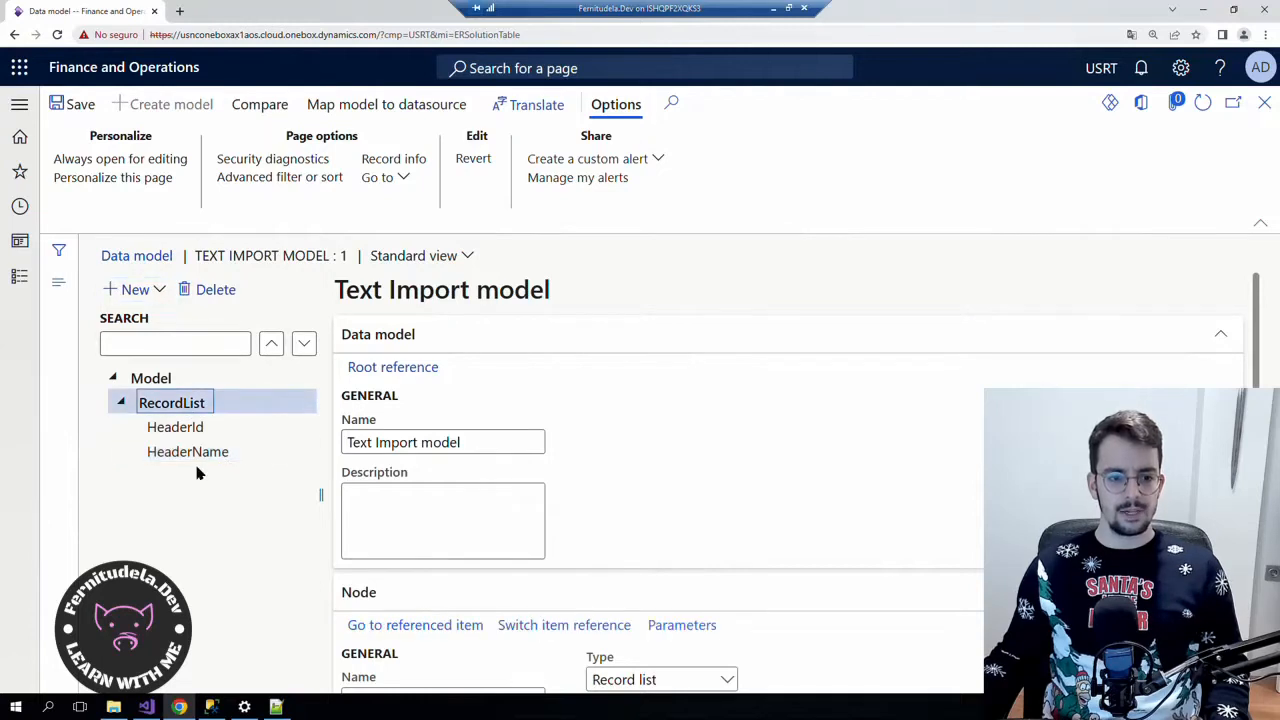
pyautogui.click(190, 453)
pyautogui.hotkey('alt', 'n')
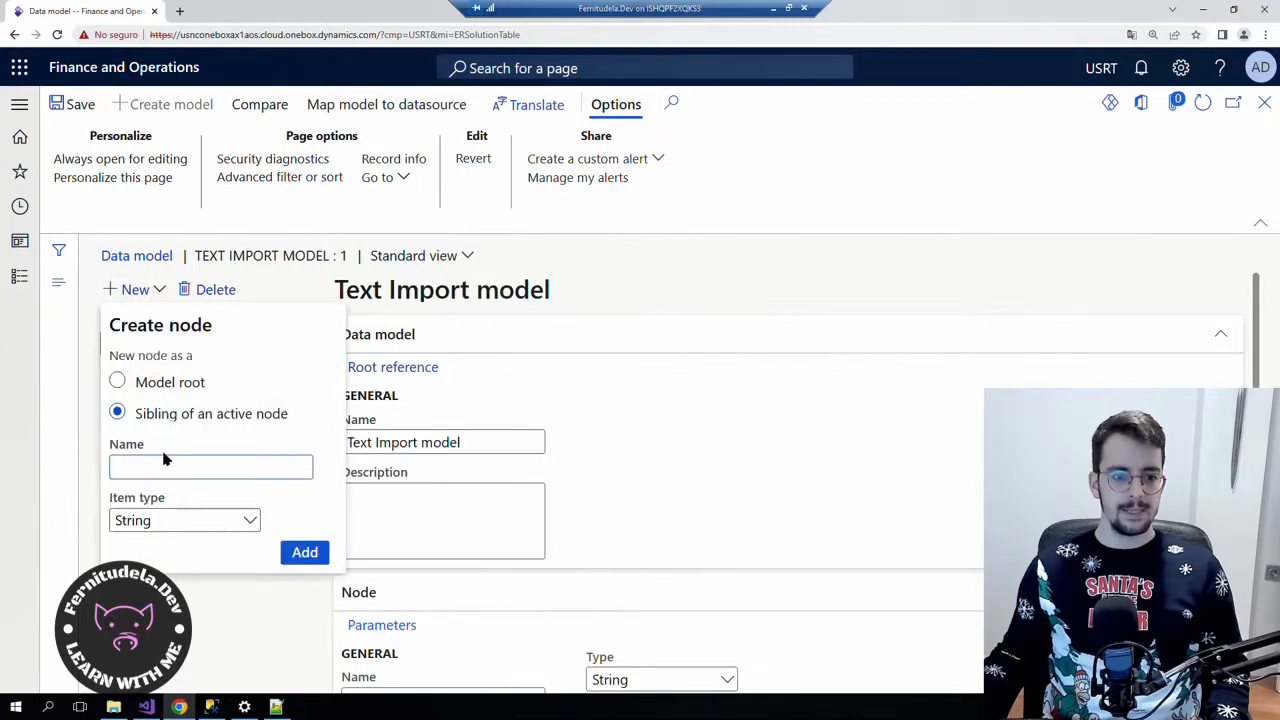
pyautogui.write('Li')
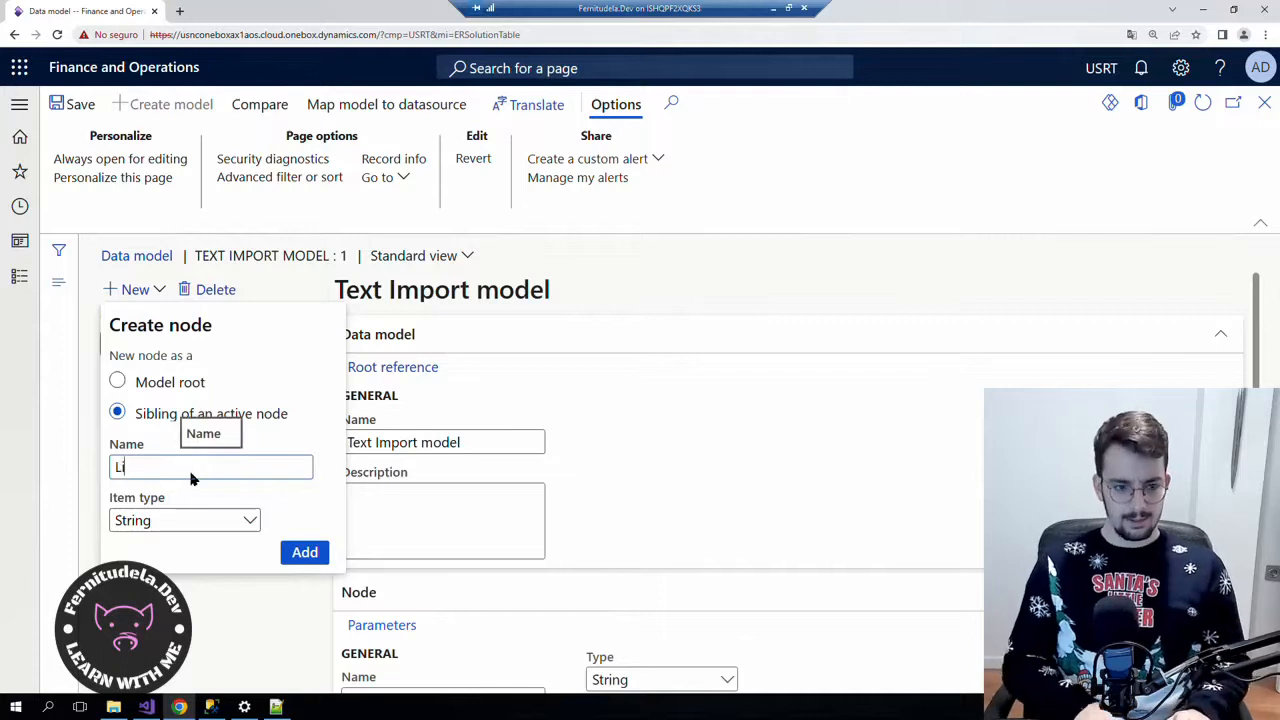
pyautogui.write('neName')
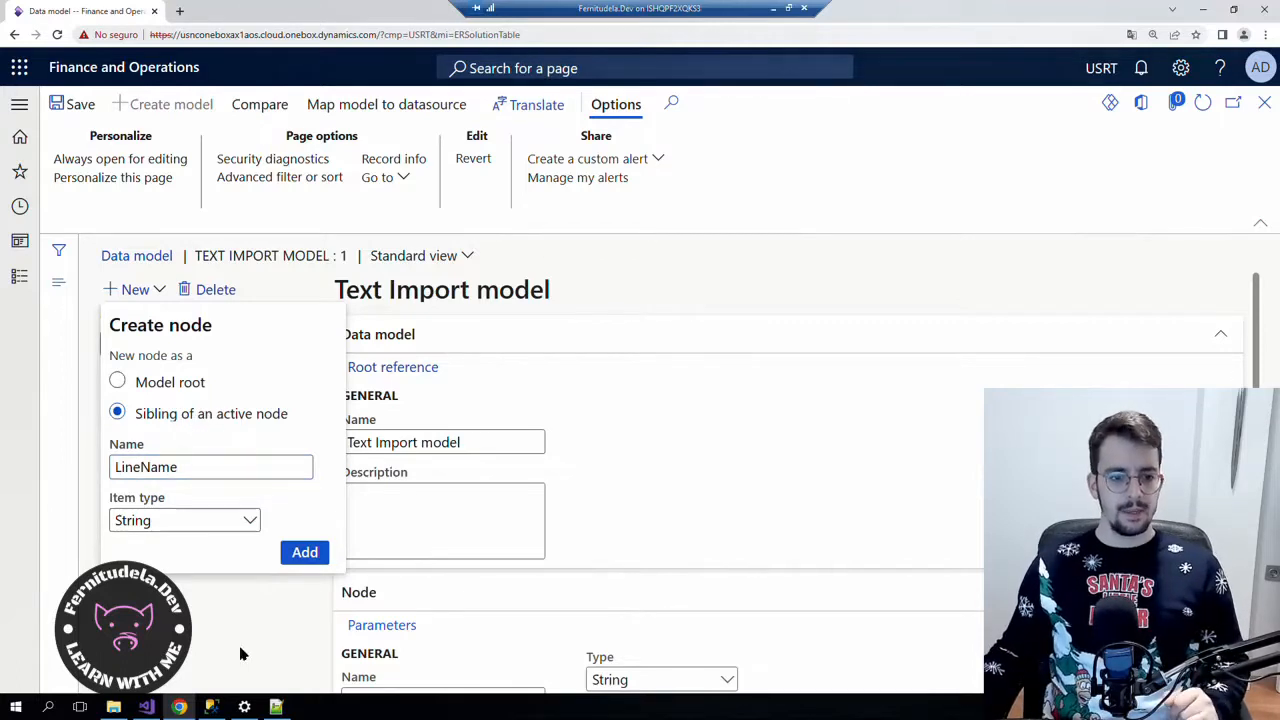
pyautogui.press('Return')
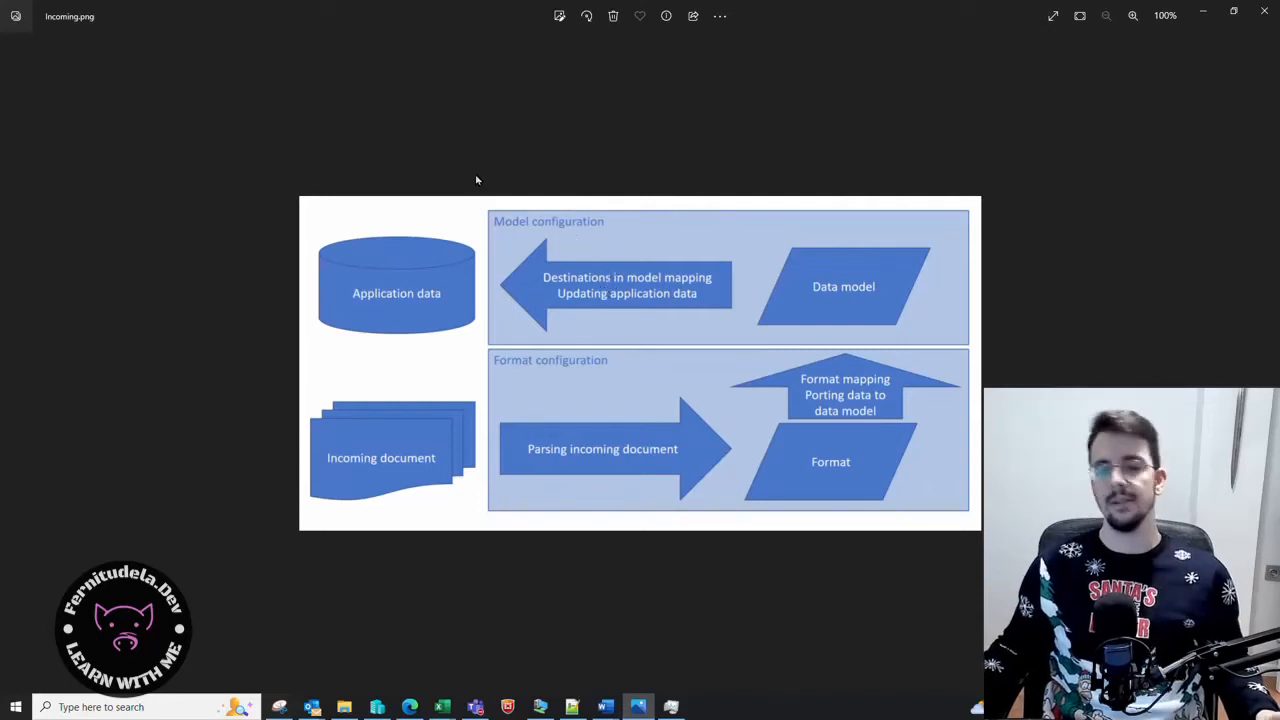
# Add an Integer node named "FieldInt" as a sibling of LineName in the Text Import model.
pyautogui.click(1203, 11)
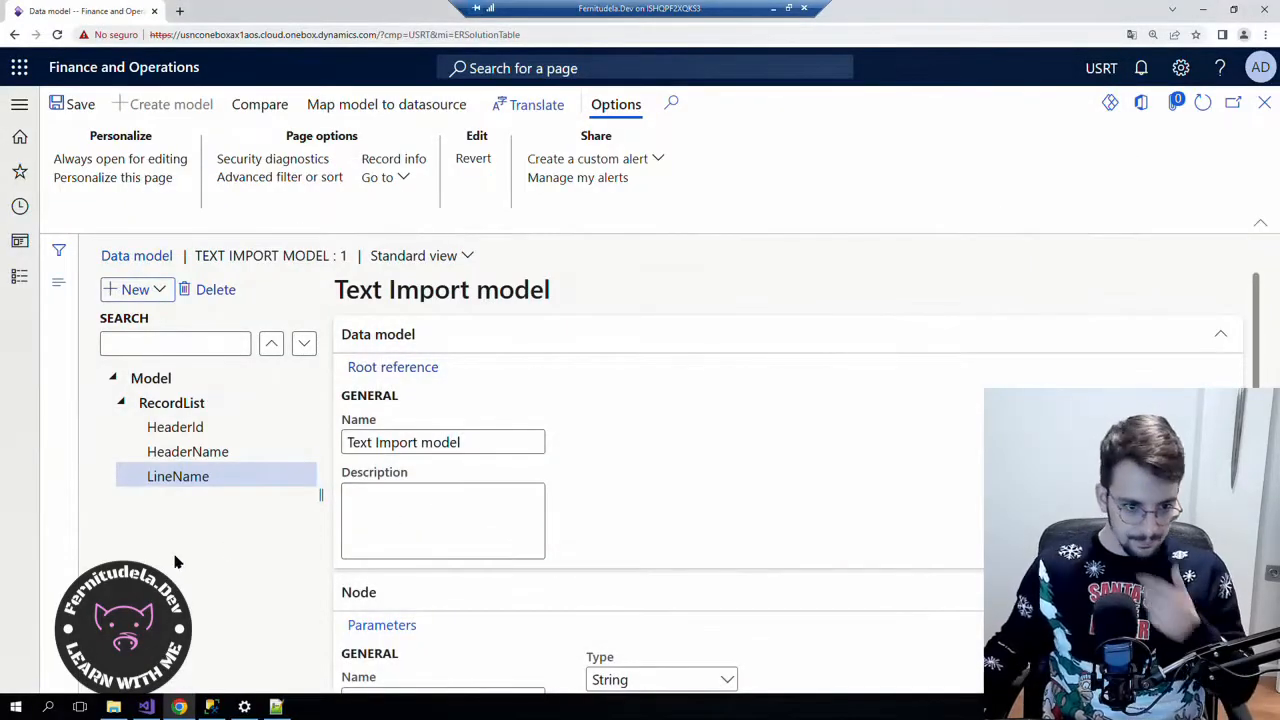
pyautogui.click(158, 292)
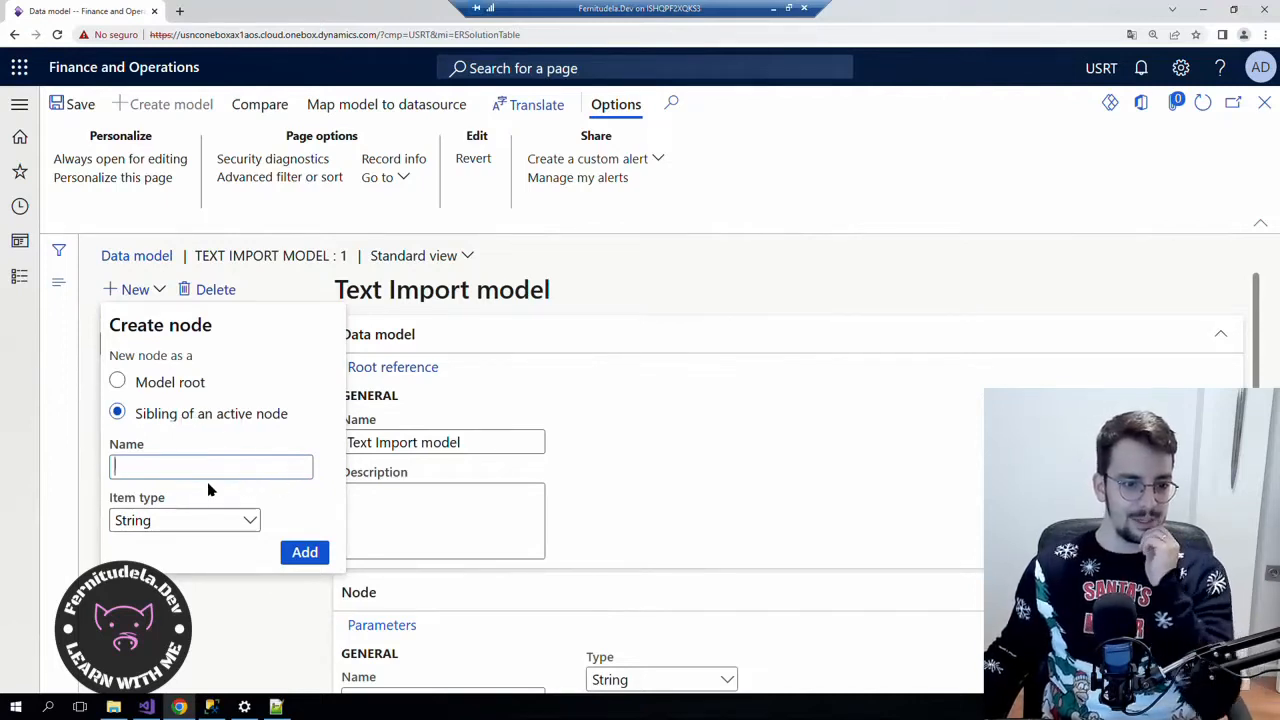
pyautogui.click(236, 522)
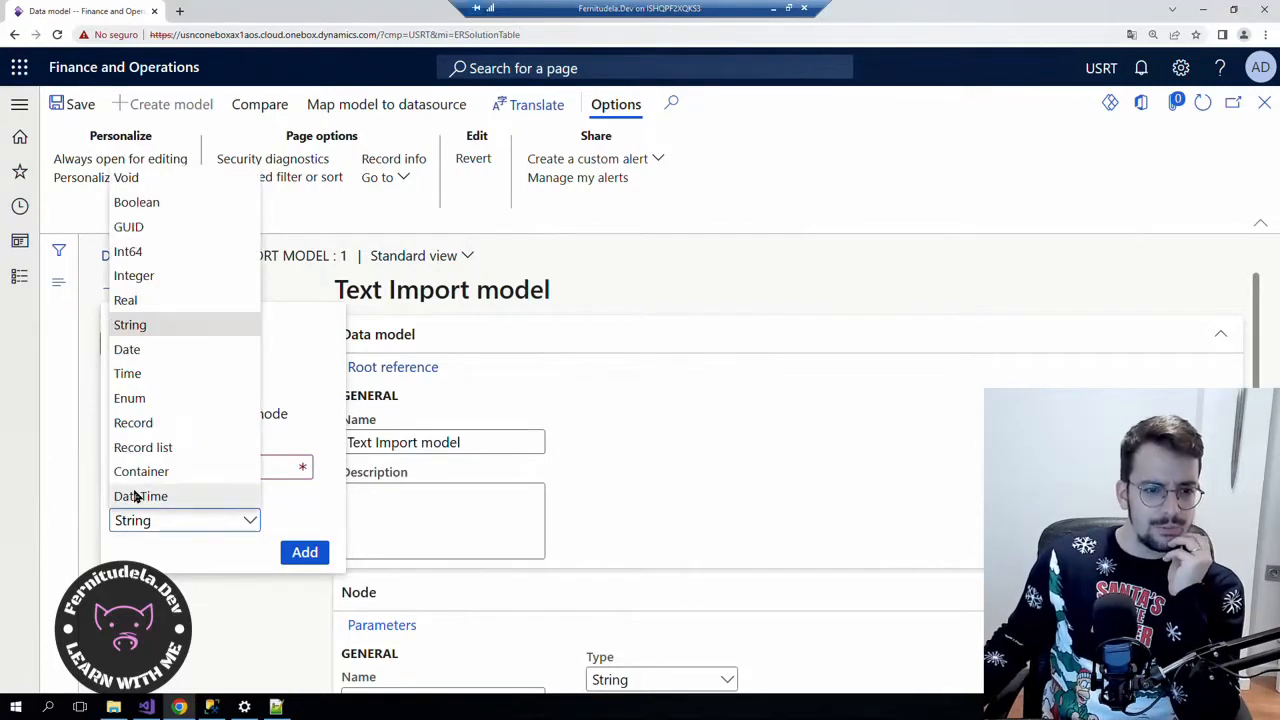
pyautogui.moveTo(134, 494); pyautogui.dragTo(128, 467)
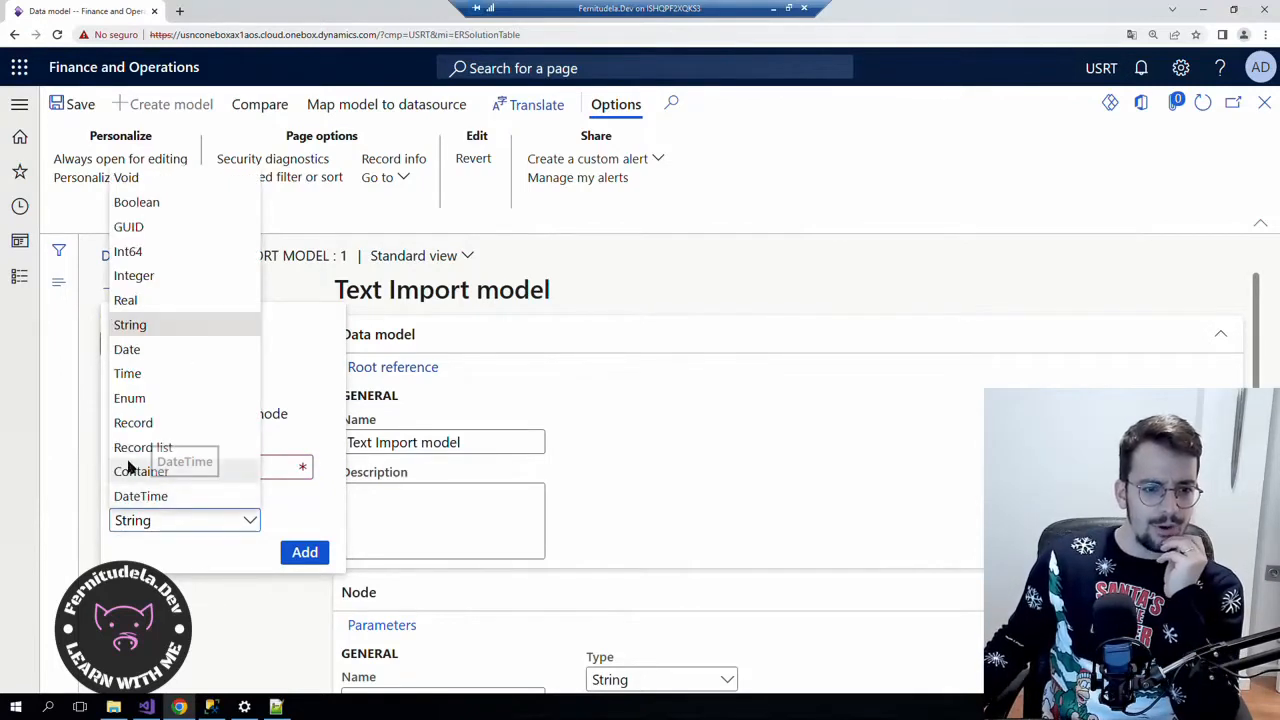
pyautogui.click(140, 275)
pyautogui.click(170, 463)
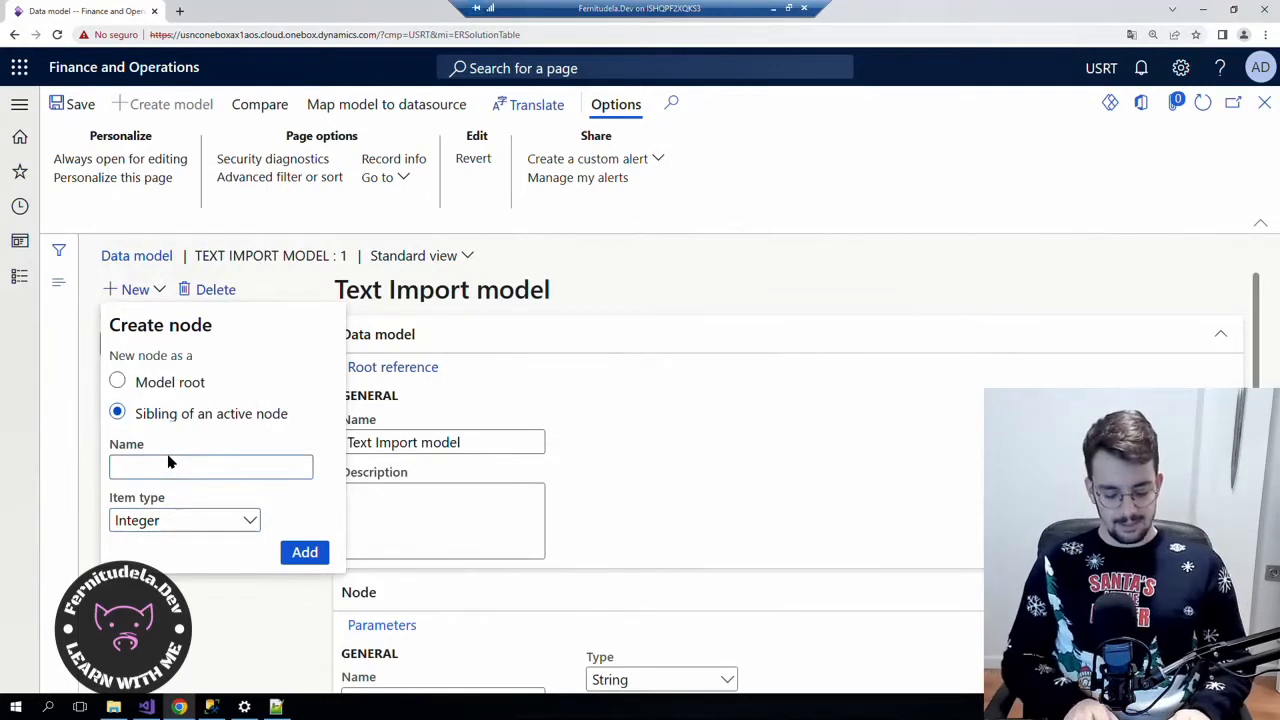
pyautogui.write('FieldInt')
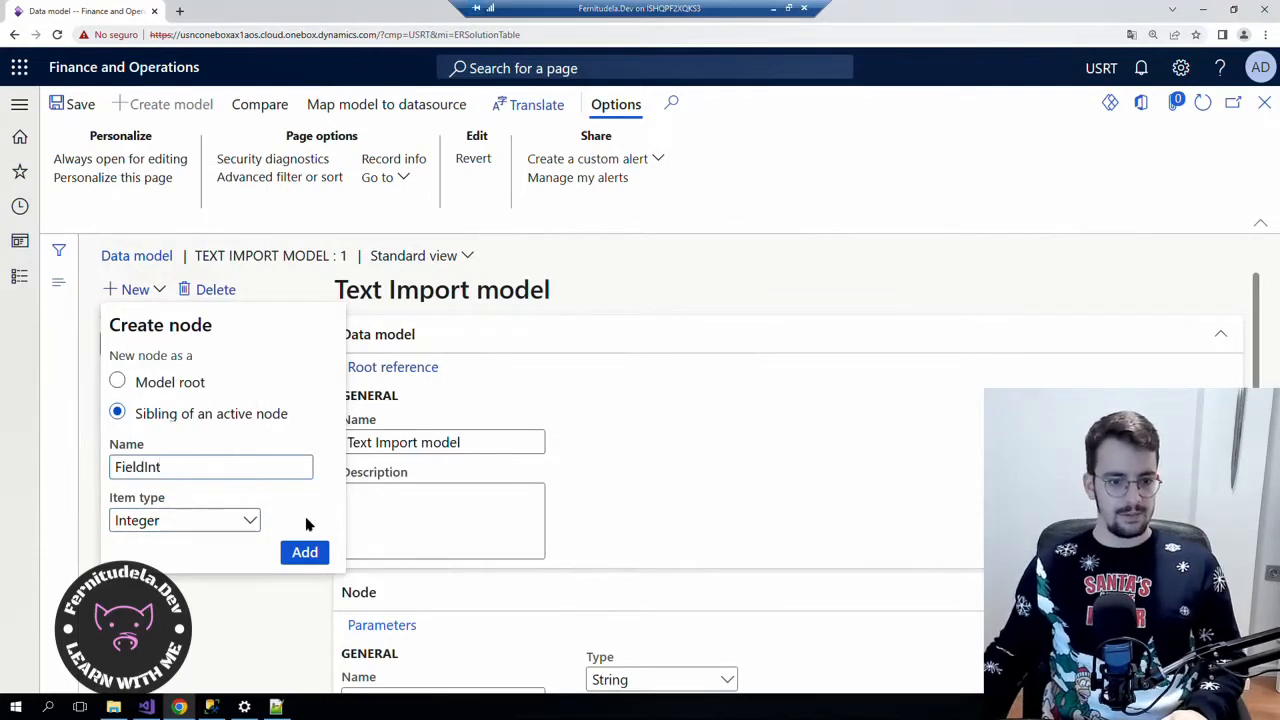
pyautogui.click(306, 553)
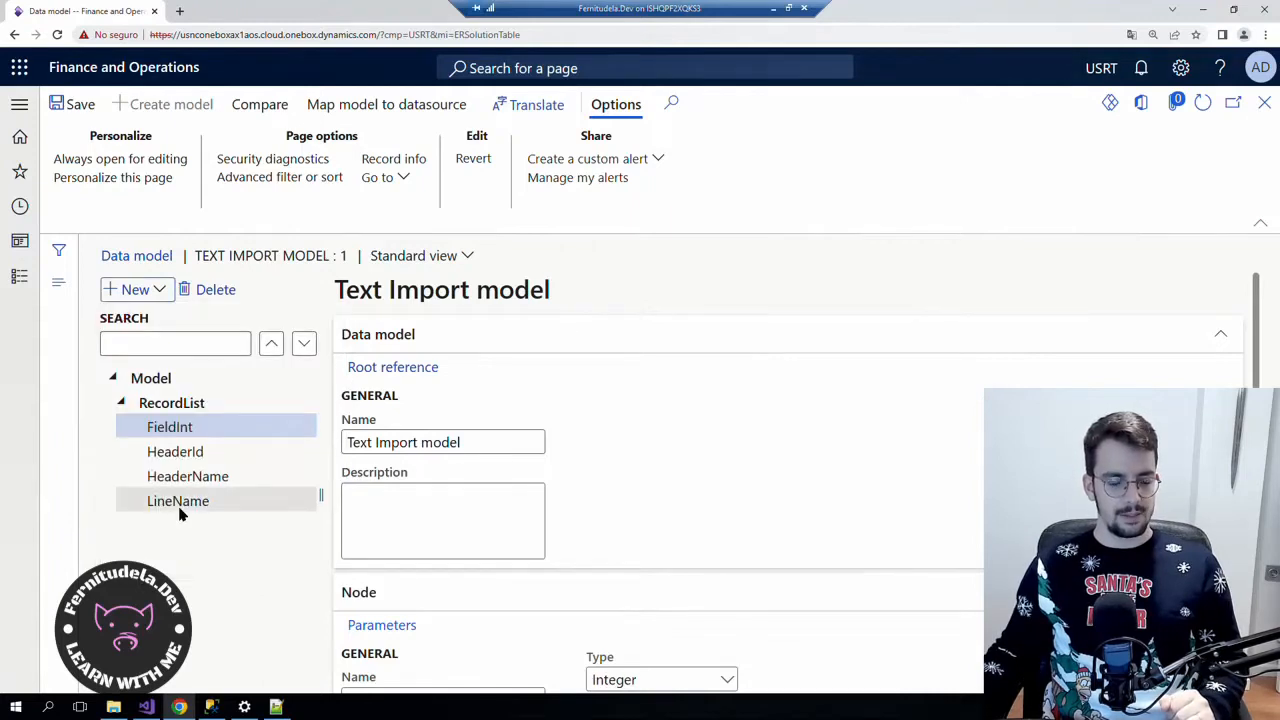
# Rename the FieldInt node as "LineInt".
pyautogui.click(180, 430)
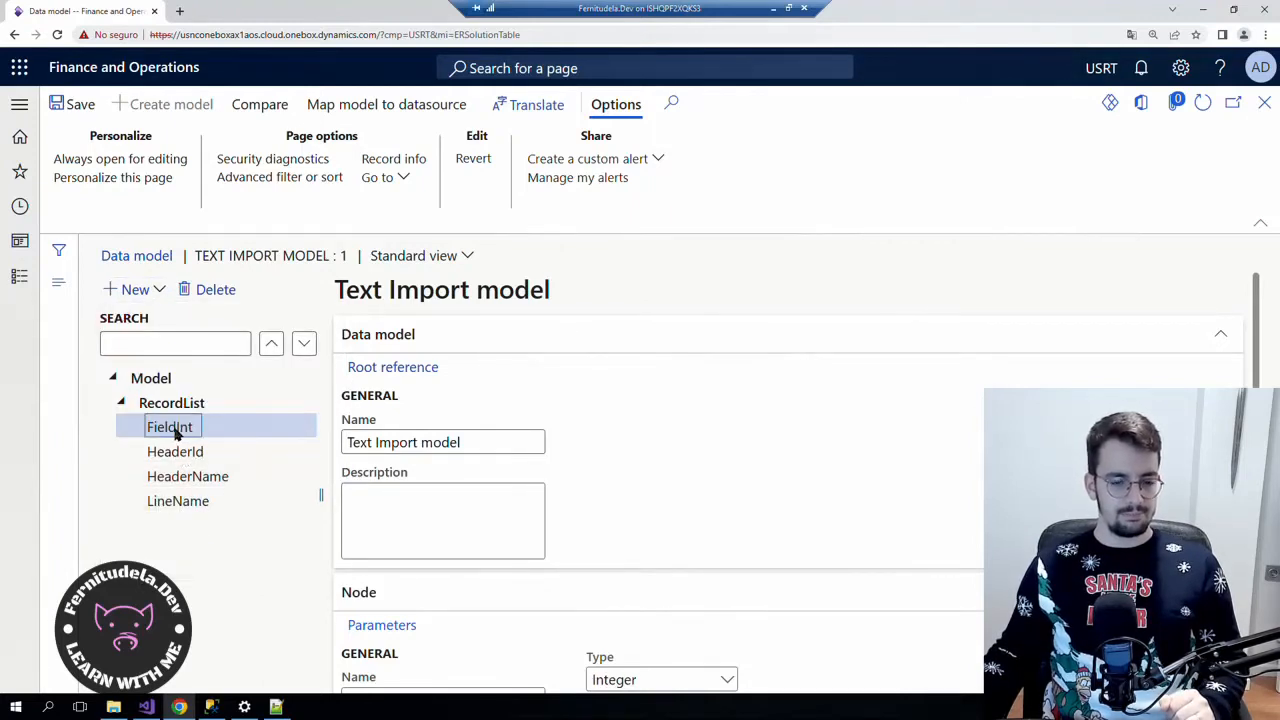
pyautogui.doubleClick(175, 432)
pyautogui.scroll(-4, 400, 477)
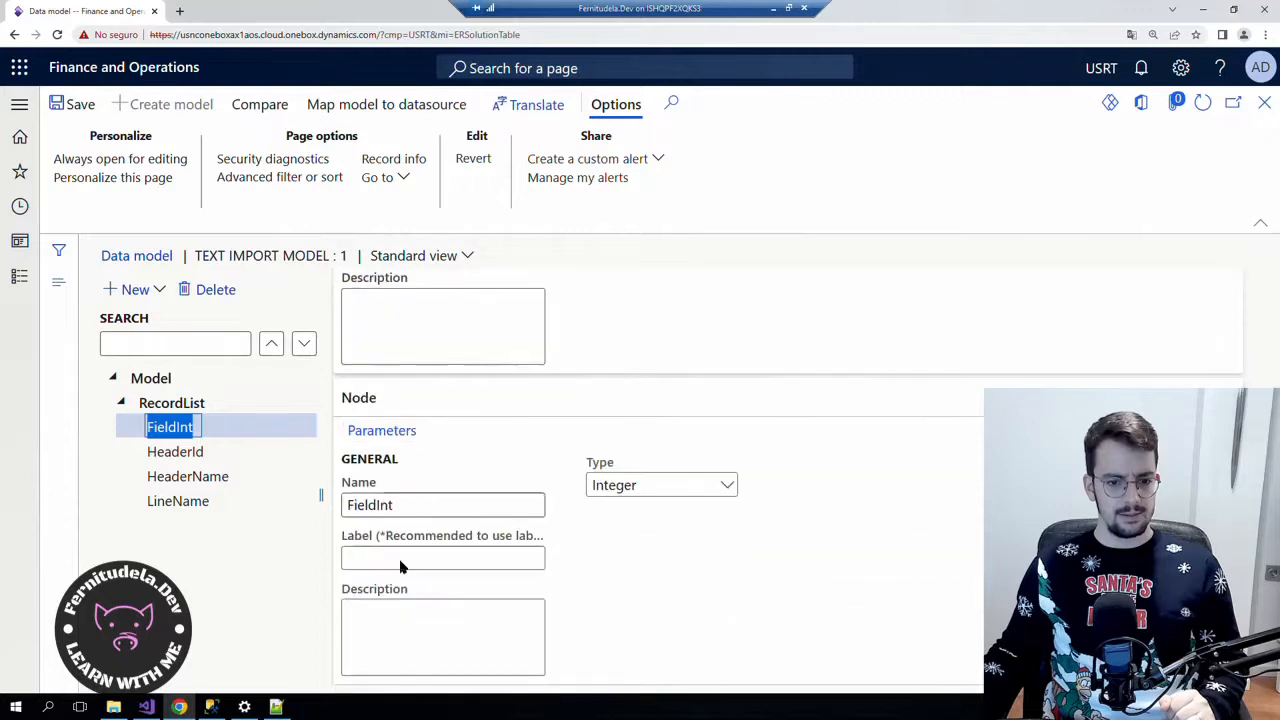
pyautogui.moveTo(377, 506); pyautogui.dragTo(294, 508)
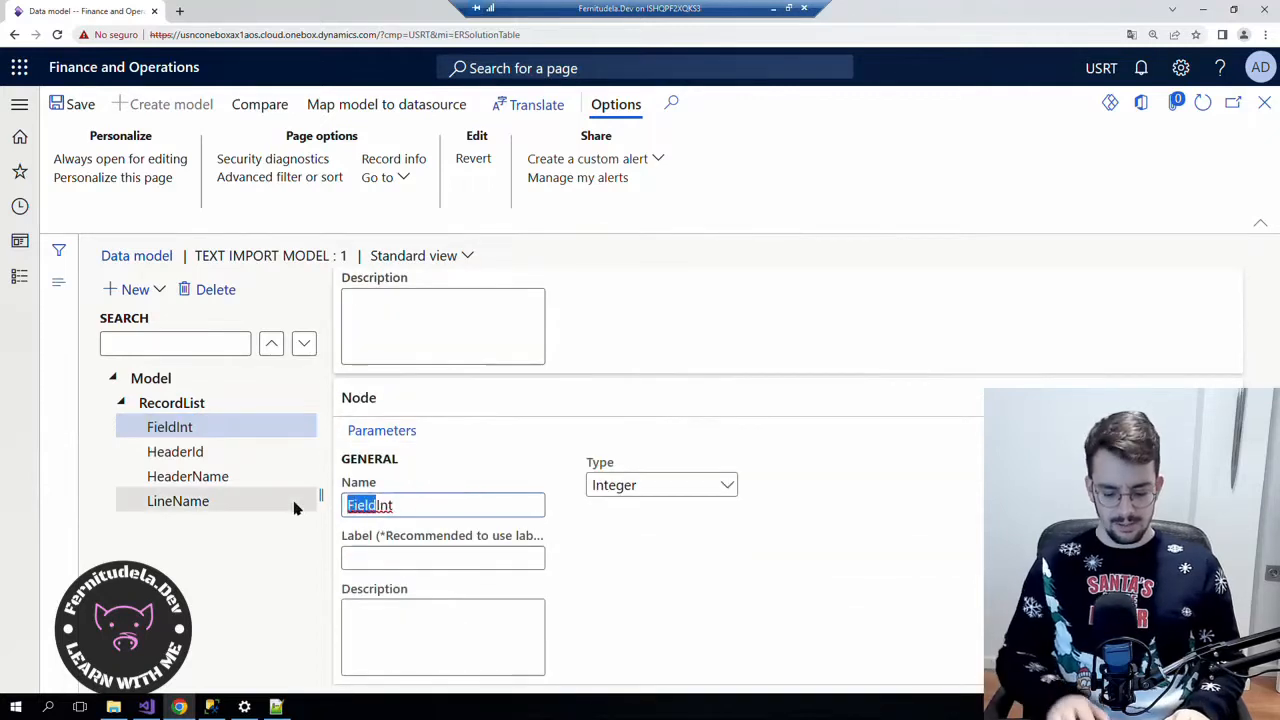
pyautogui.write('Line')
pyautogui.click(229, 566)
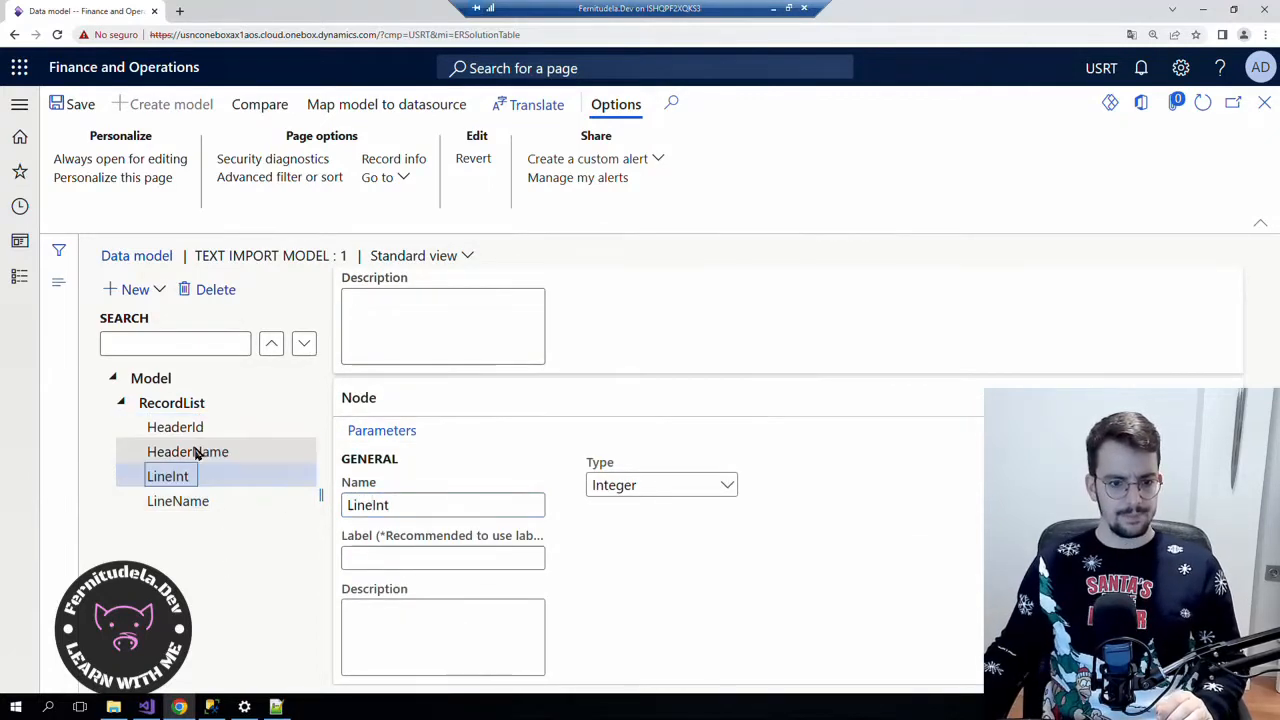
# Review the properties of the HeaderId, HeaderName, LineInt and LineName nodes under RecordList, as well as the Model root.
pyautogui.click(196, 453)
pyautogui.click(160, 477)
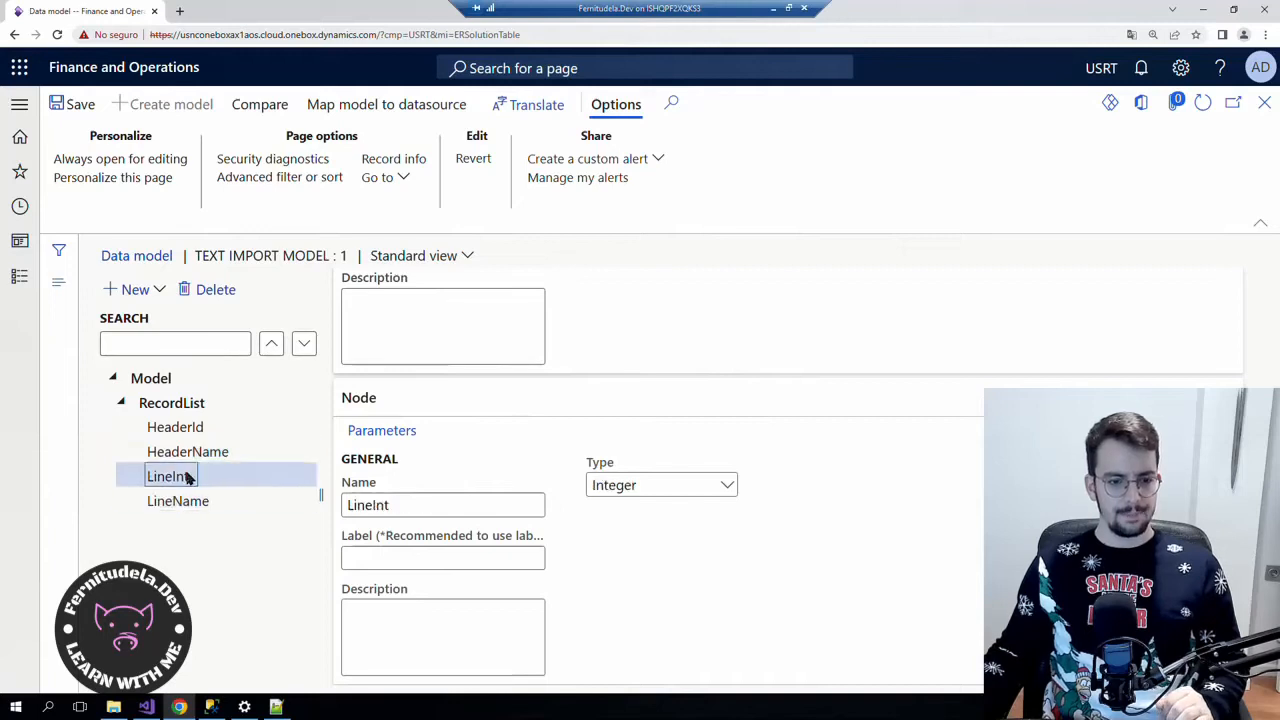
pyautogui.click(190, 452)
pyautogui.click(185, 428)
pyautogui.click(176, 477)
pyautogui.click(180, 501)
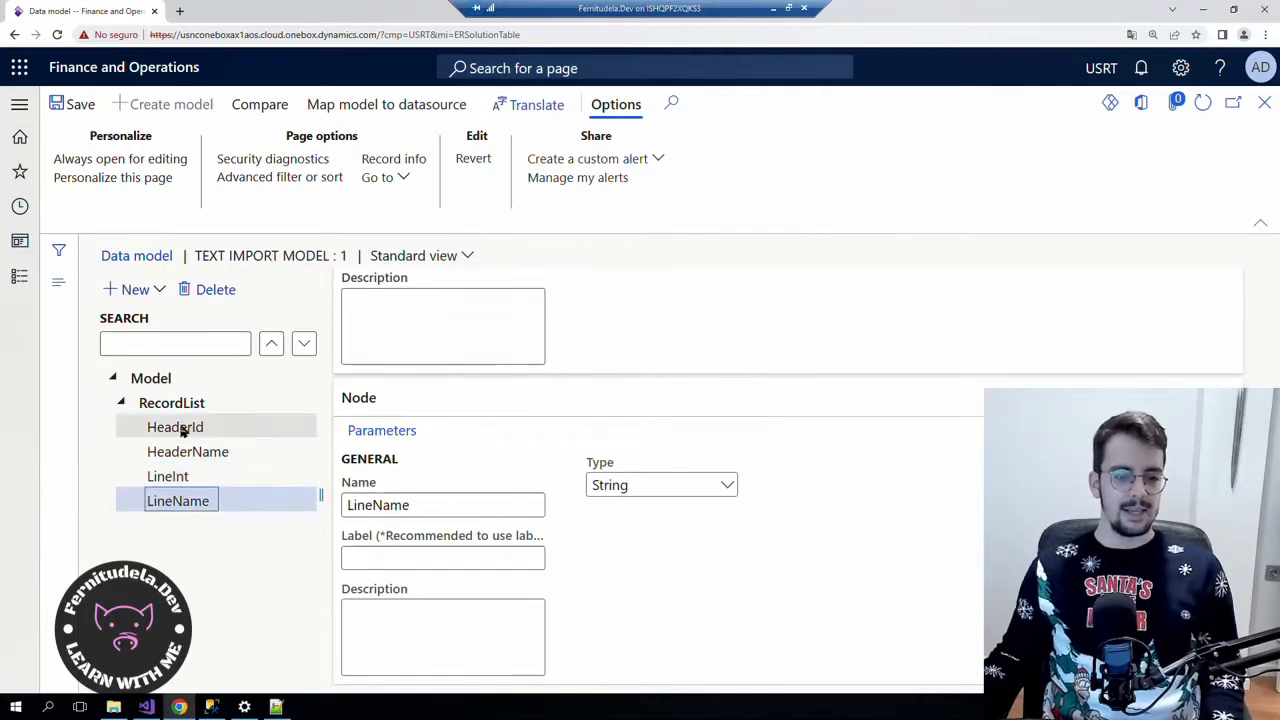
pyautogui.click(175, 452)
pyautogui.click(168, 478)
pyautogui.click(165, 499)
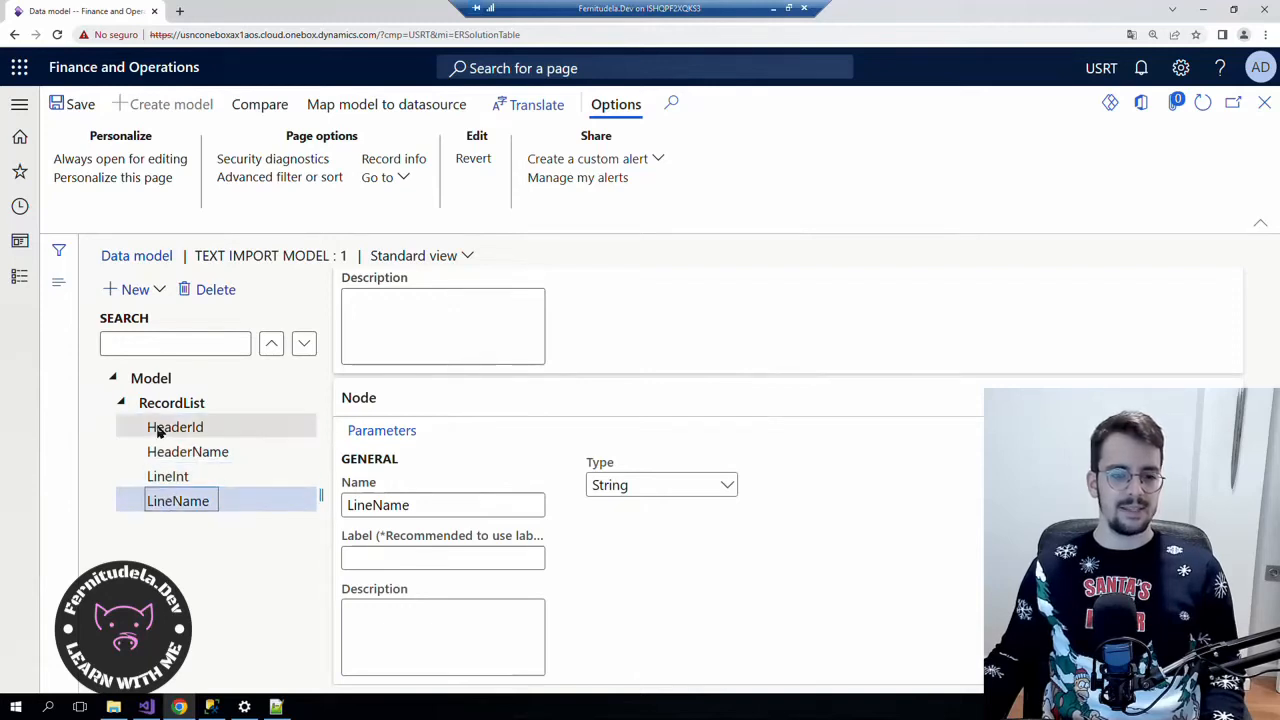
pyautogui.click(164, 426)
pyautogui.click(164, 455)
pyautogui.click(160, 500)
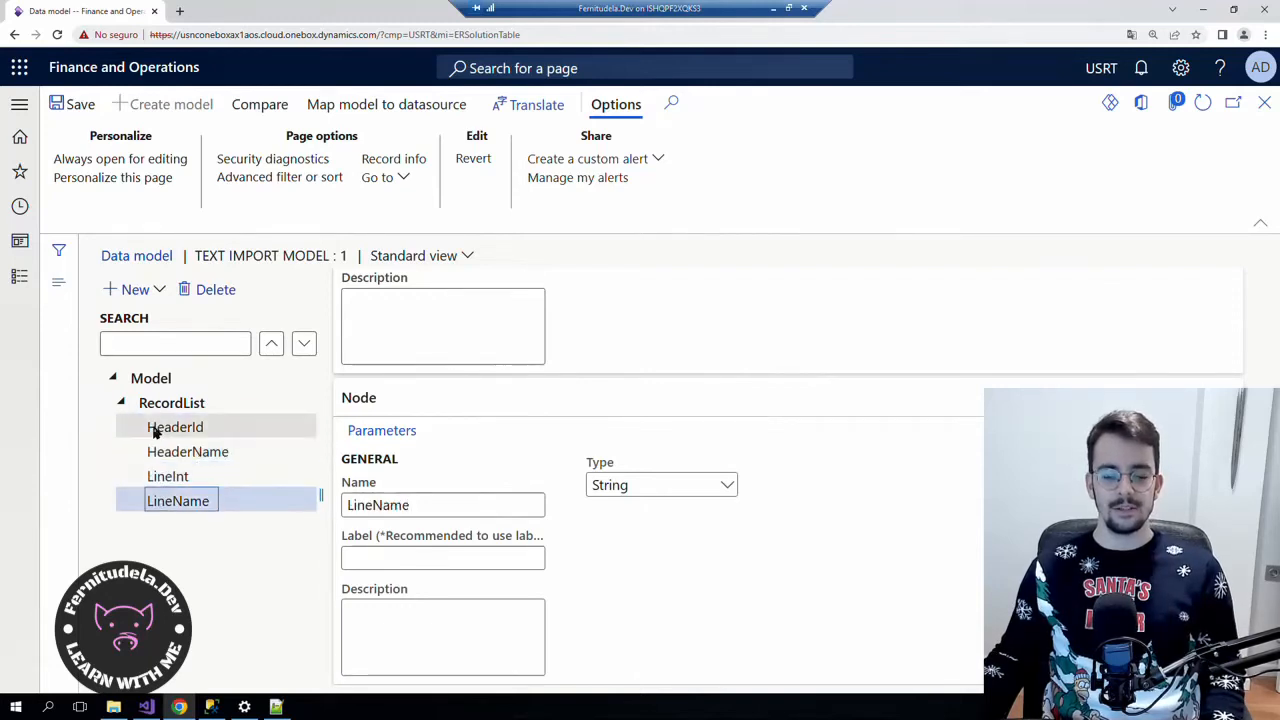
pyautogui.click(160, 452)
pyautogui.click(160, 477)
pyautogui.click(158, 503)
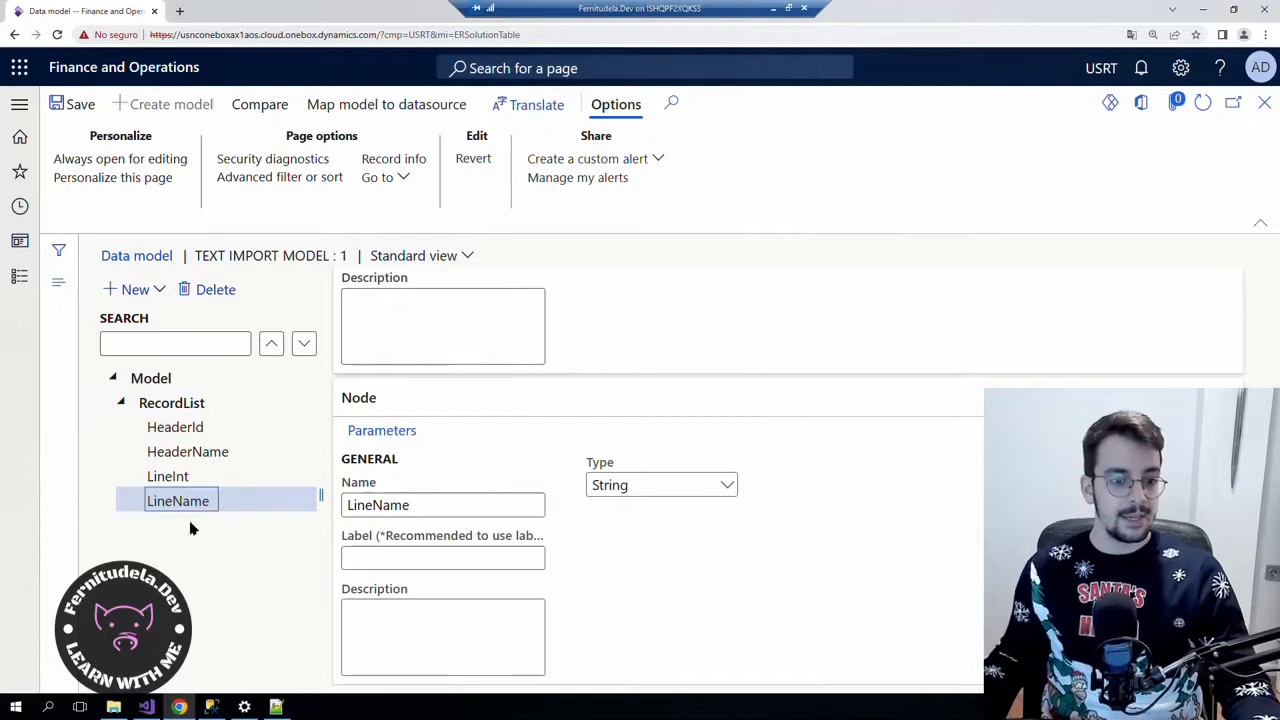
pyautogui.click(184, 477)
pyautogui.click(180, 452)
pyautogui.click(160, 427)
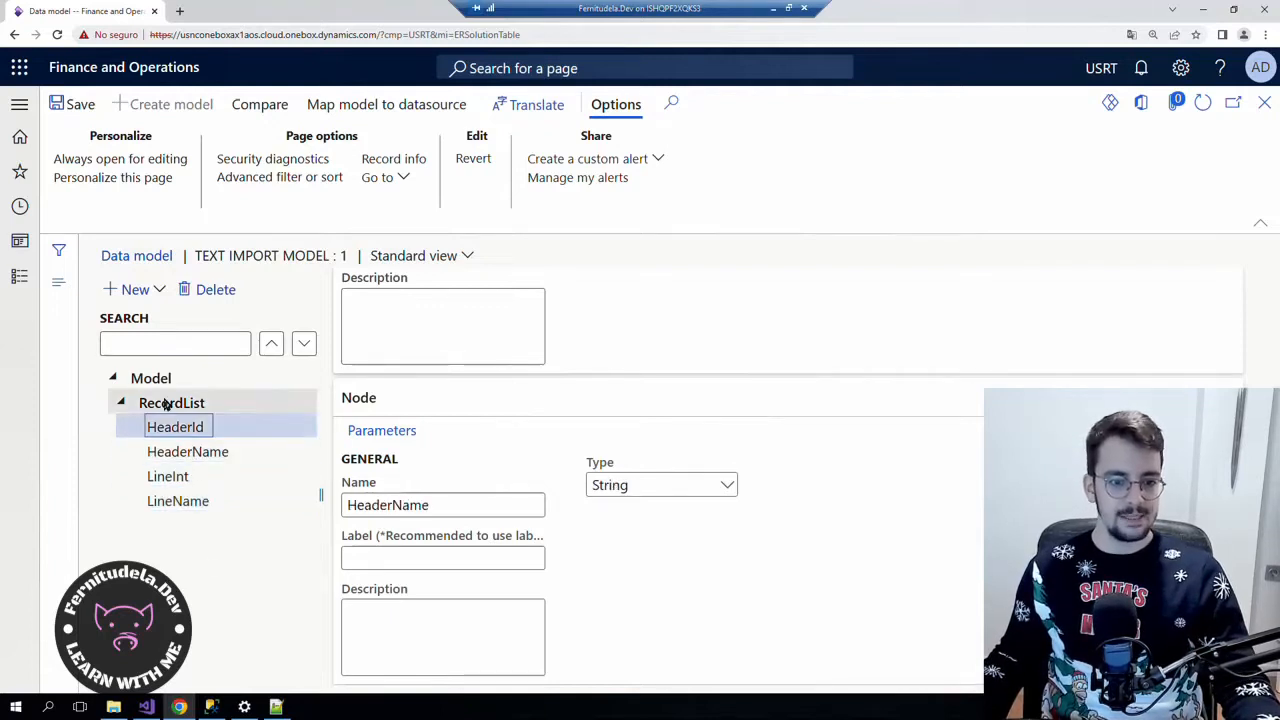
pyautogui.click(140, 380)
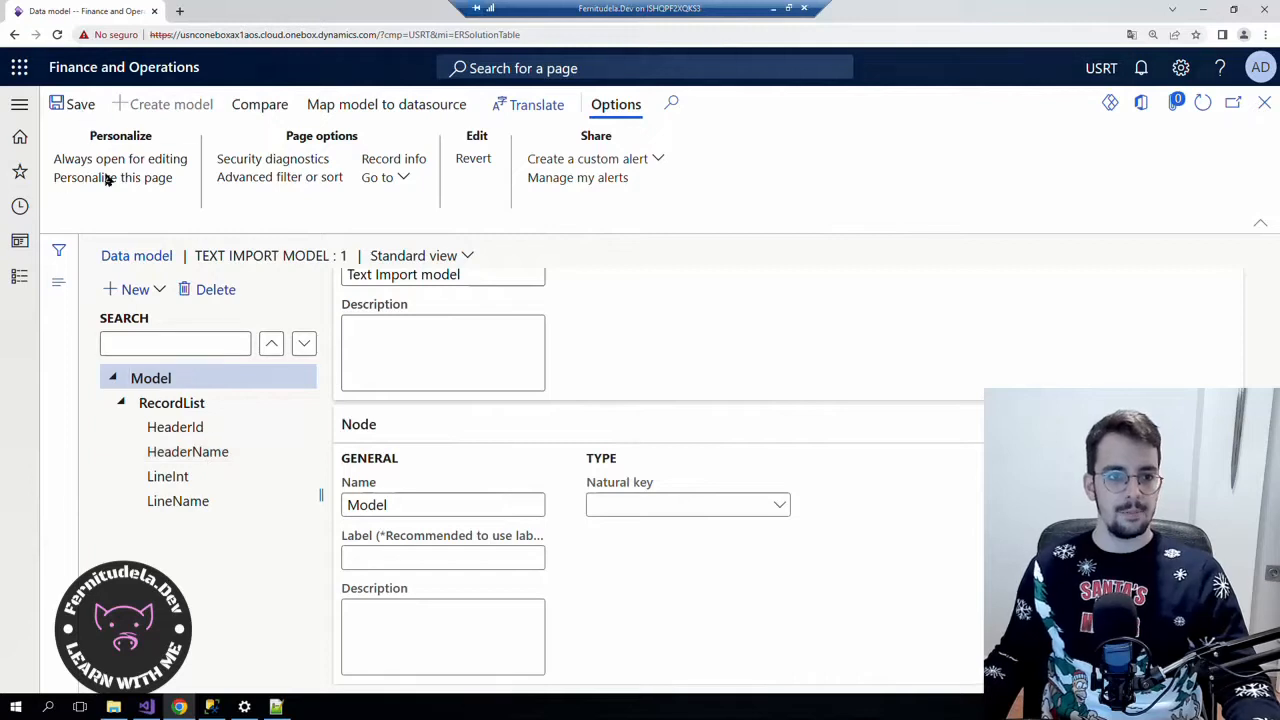
# Return to the configurations list and change the status of the Text Import model's version 1 to Complete.
pyautogui.scroll(3, 543, 357)
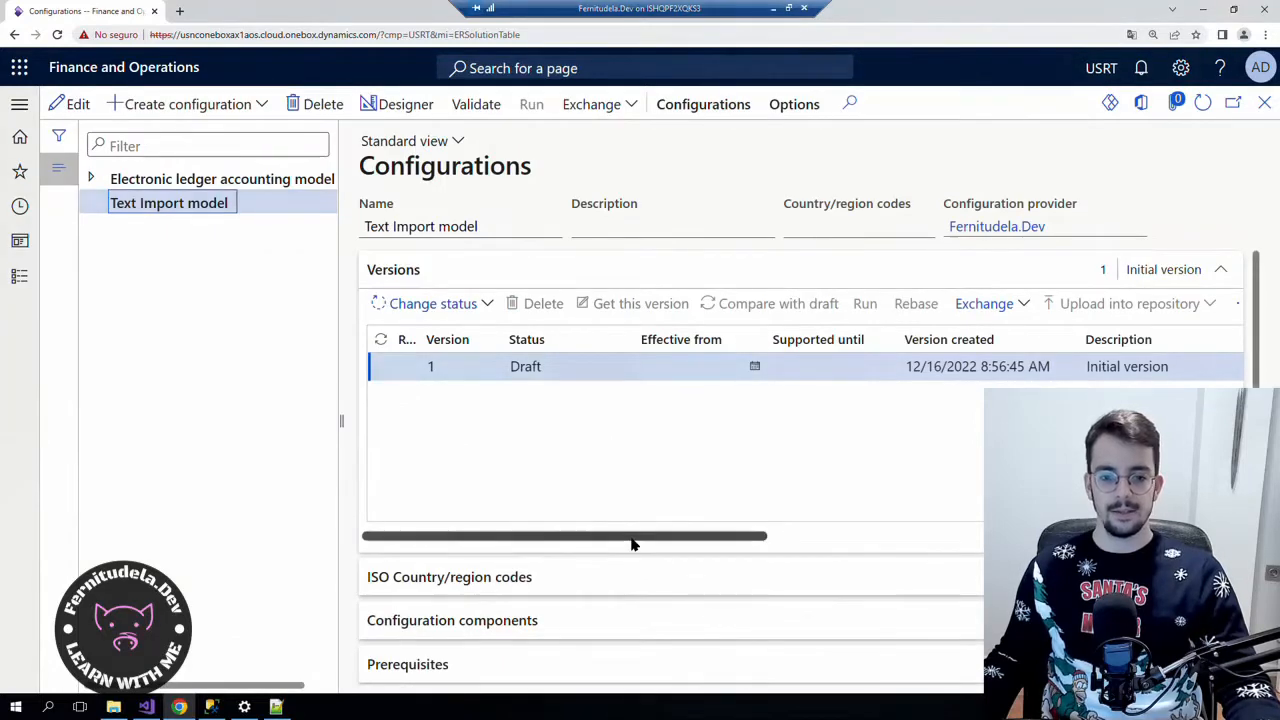
pyautogui.moveTo(631, 538); pyautogui.dragTo(516, 517)
pyautogui.click(410, 303)
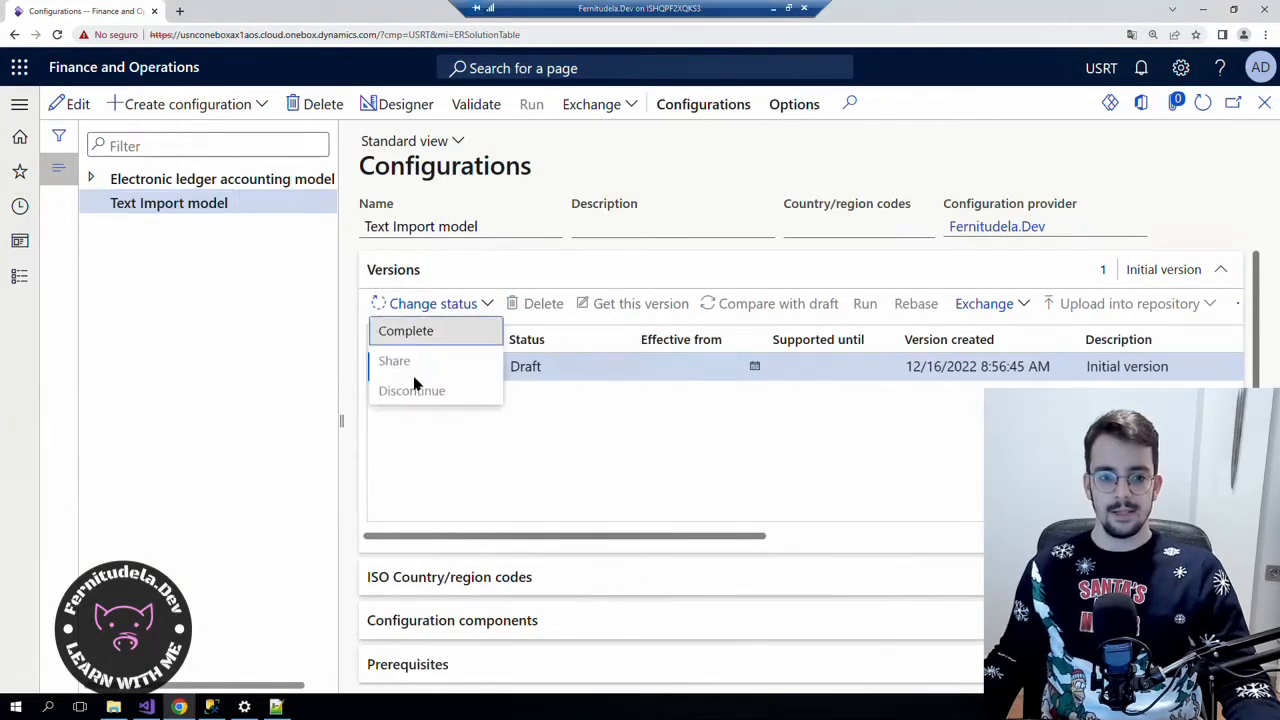
pyautogui.click(410, 331)
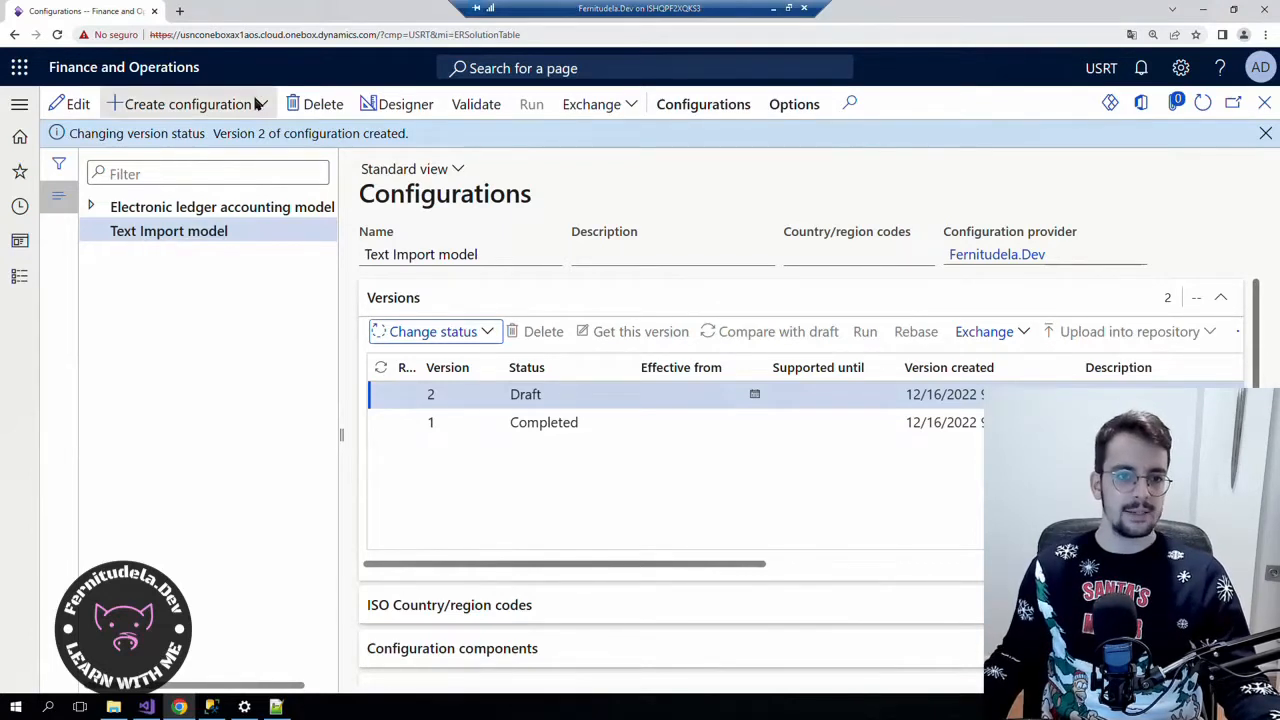
# Start a new configuration as a format based on data model Text Import model, and name it "Text Import Format".
pyautogui.click(210, 104)
pyautogui.click(168, 296)
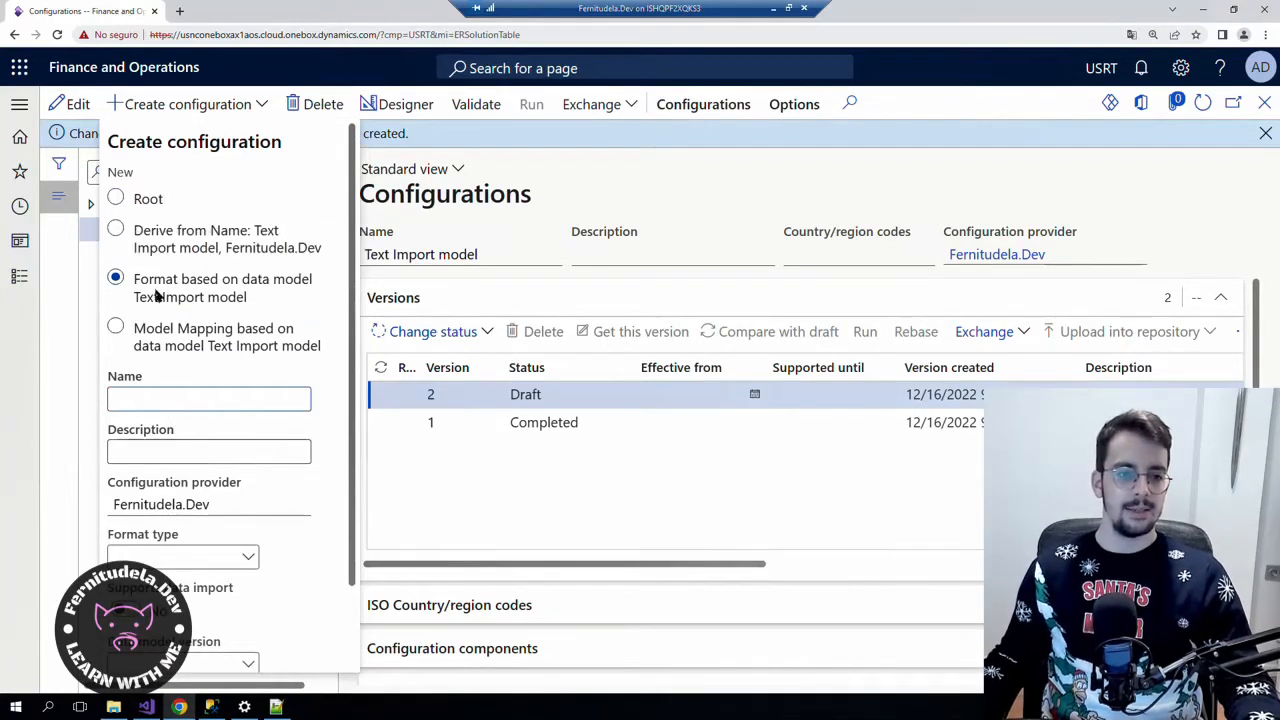
pyautogui.scroll(-1, 200, 330)
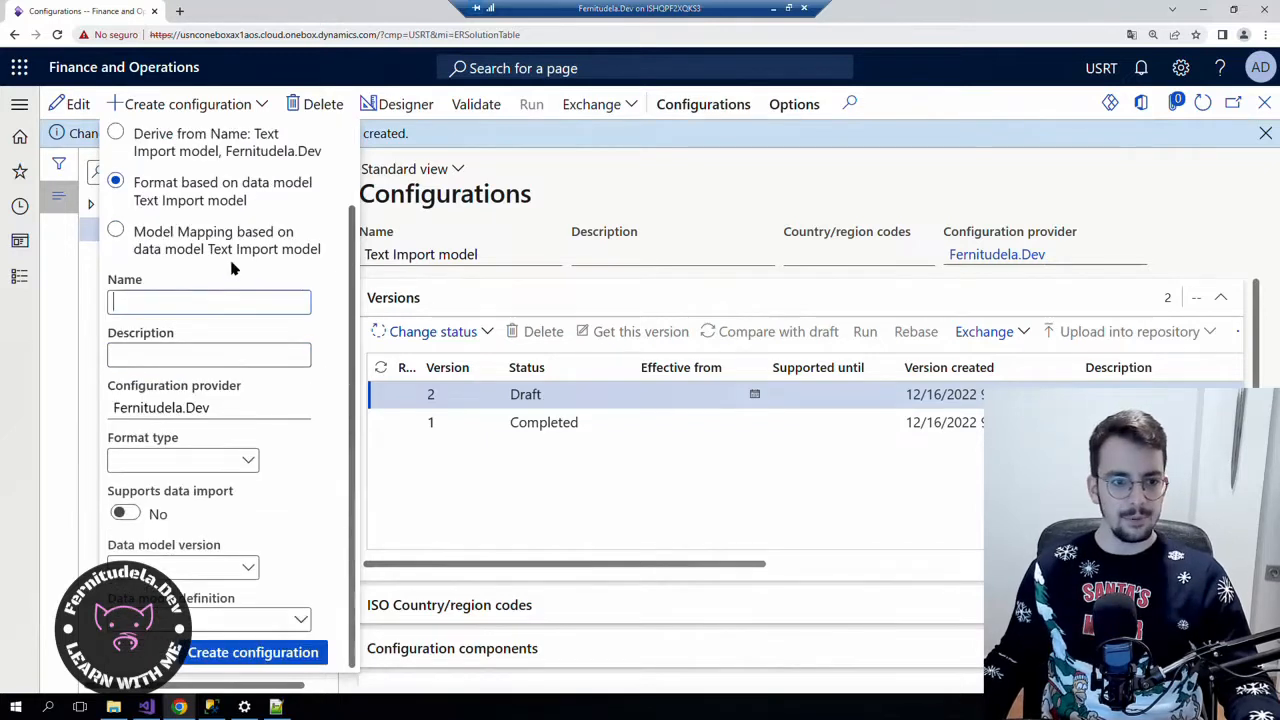
pyautogui.scroll(1, 158, 345)
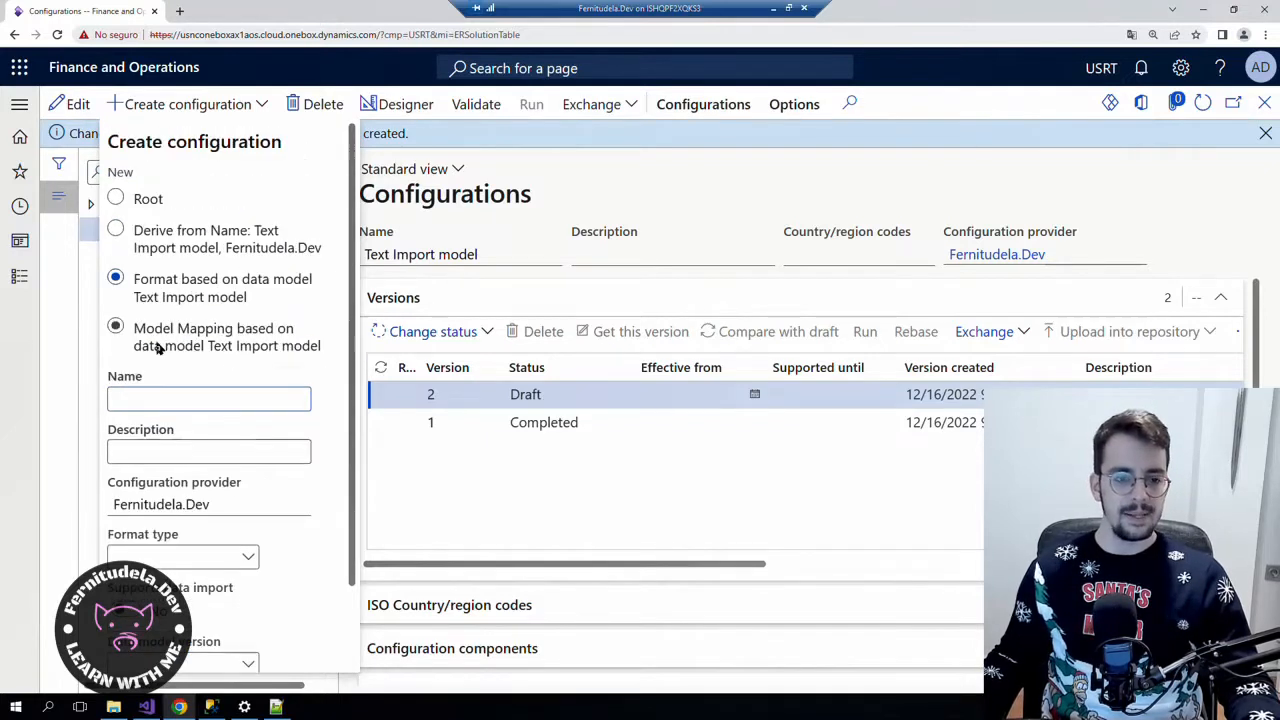
pyautogui.click(205, 401)
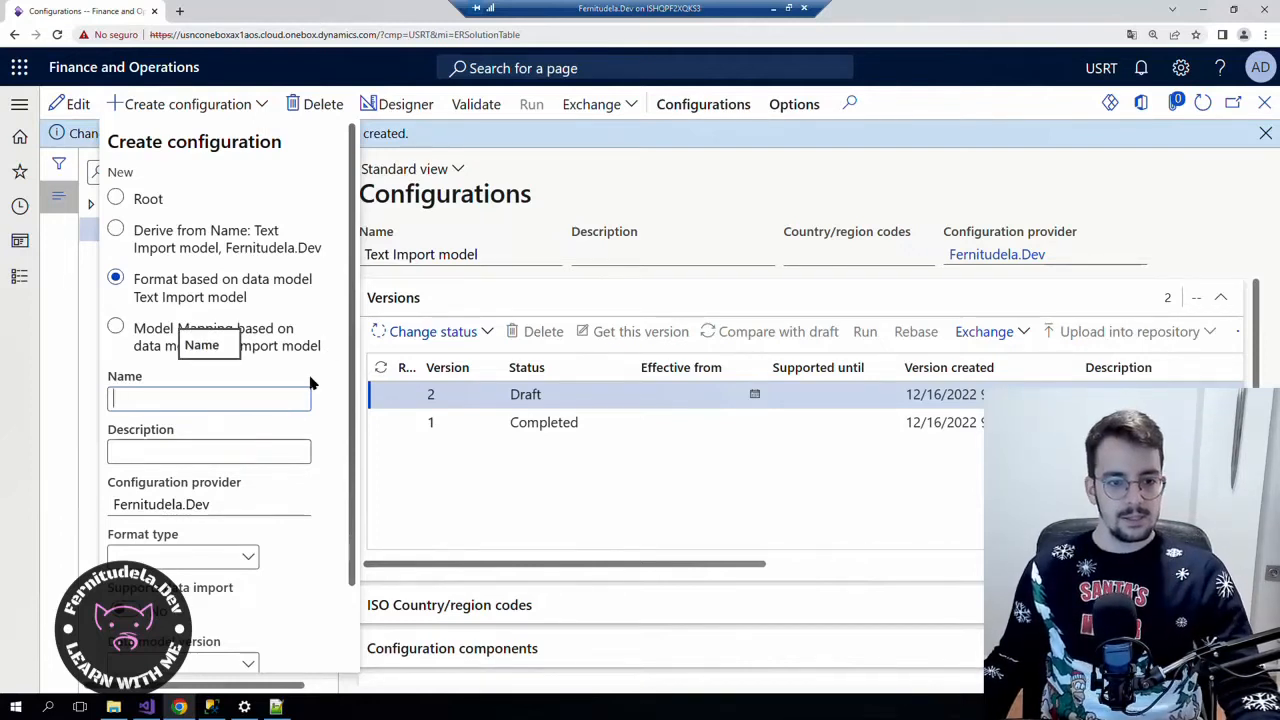
pyautogui.scroll(-1, 157, 410)
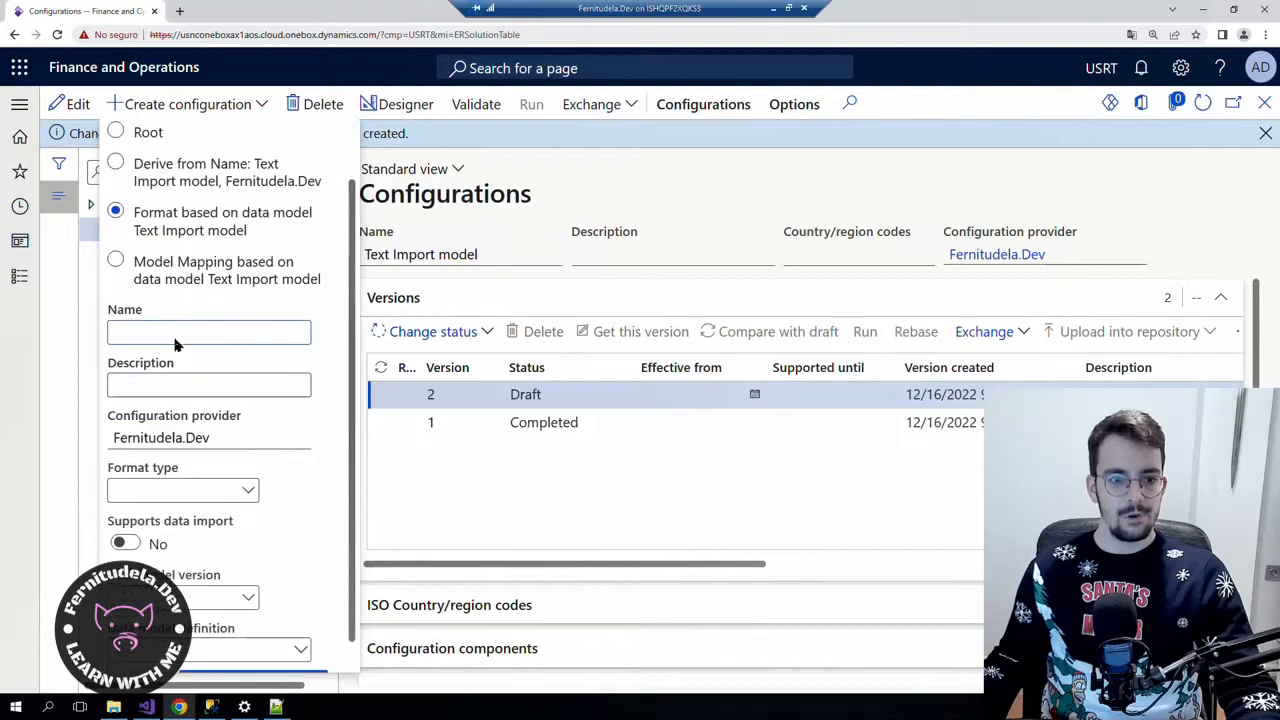
pyautogui.write('Text')
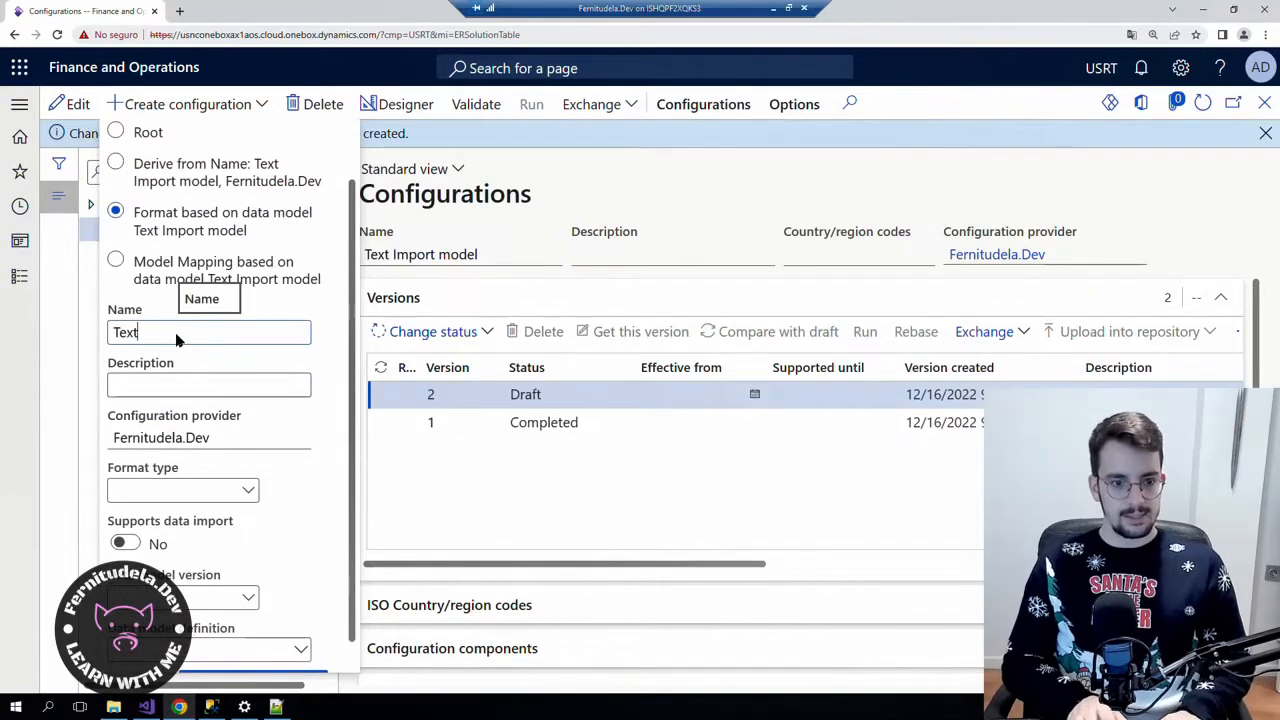
pyautogui.write(' Import Format')
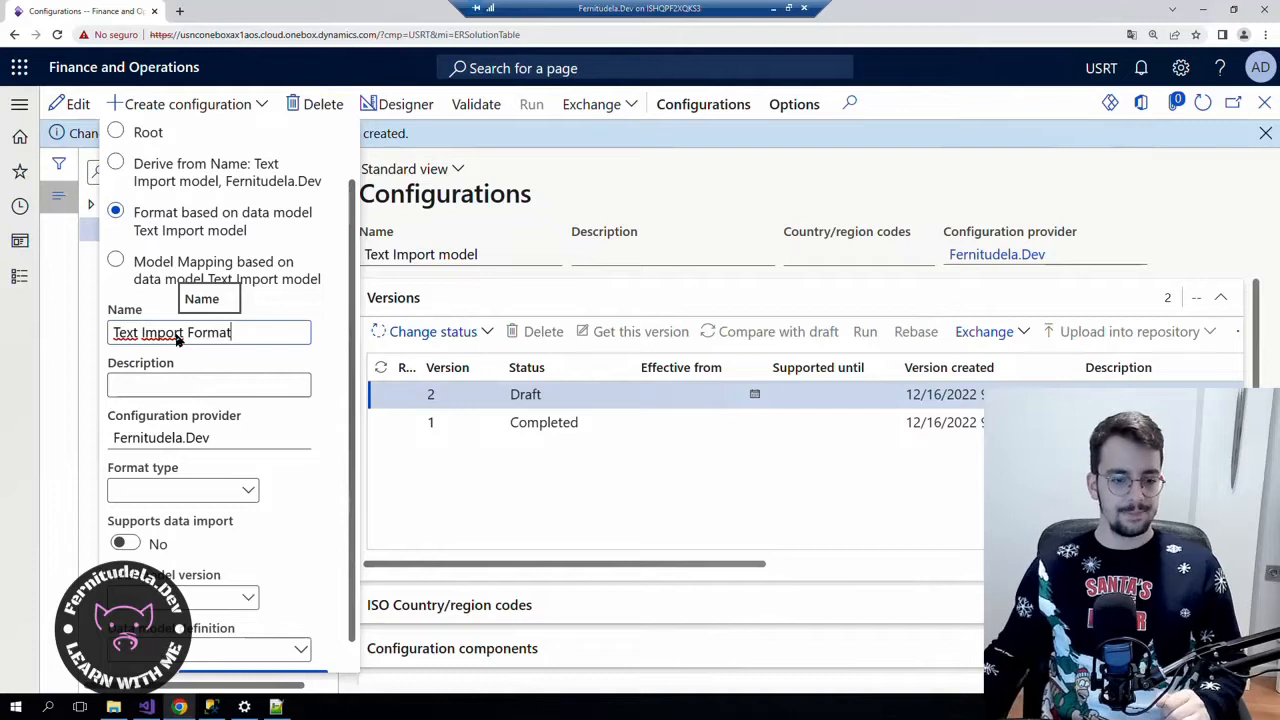
# Set the new configuration's format type to Text and enable its support for data import.
pyautogui.click(248, 490)
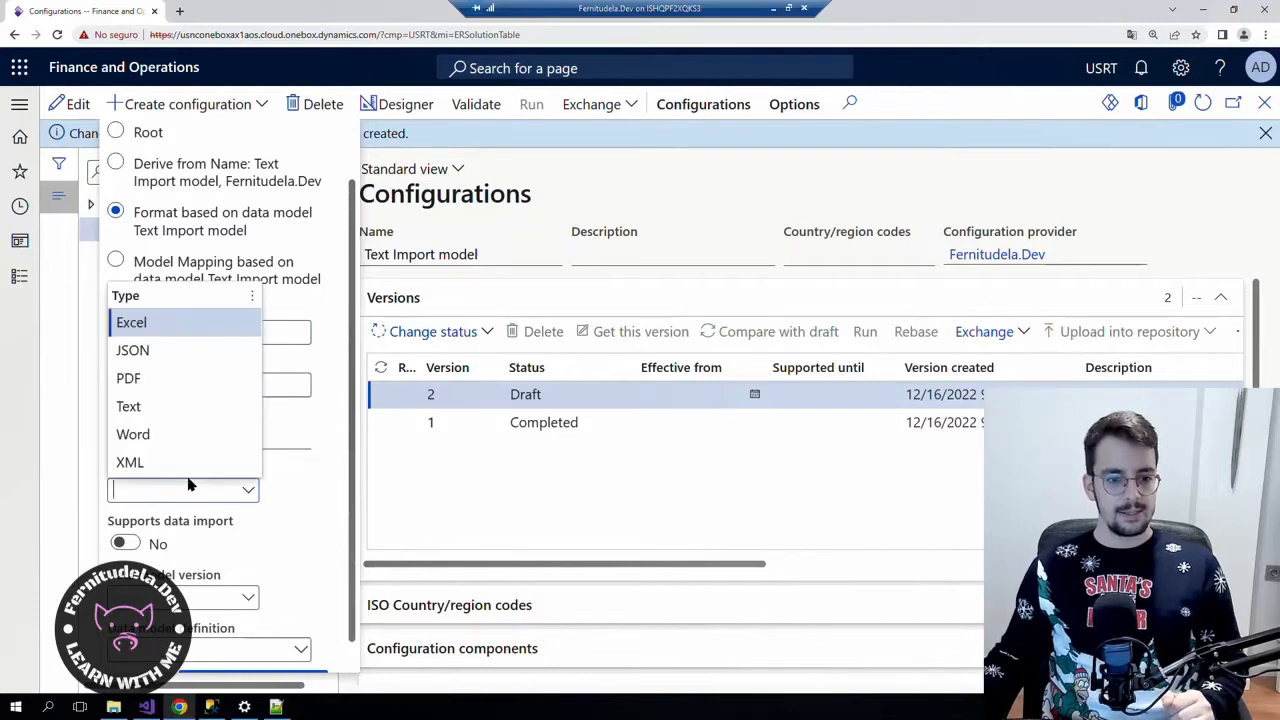
pyautogui.click(135, 406)
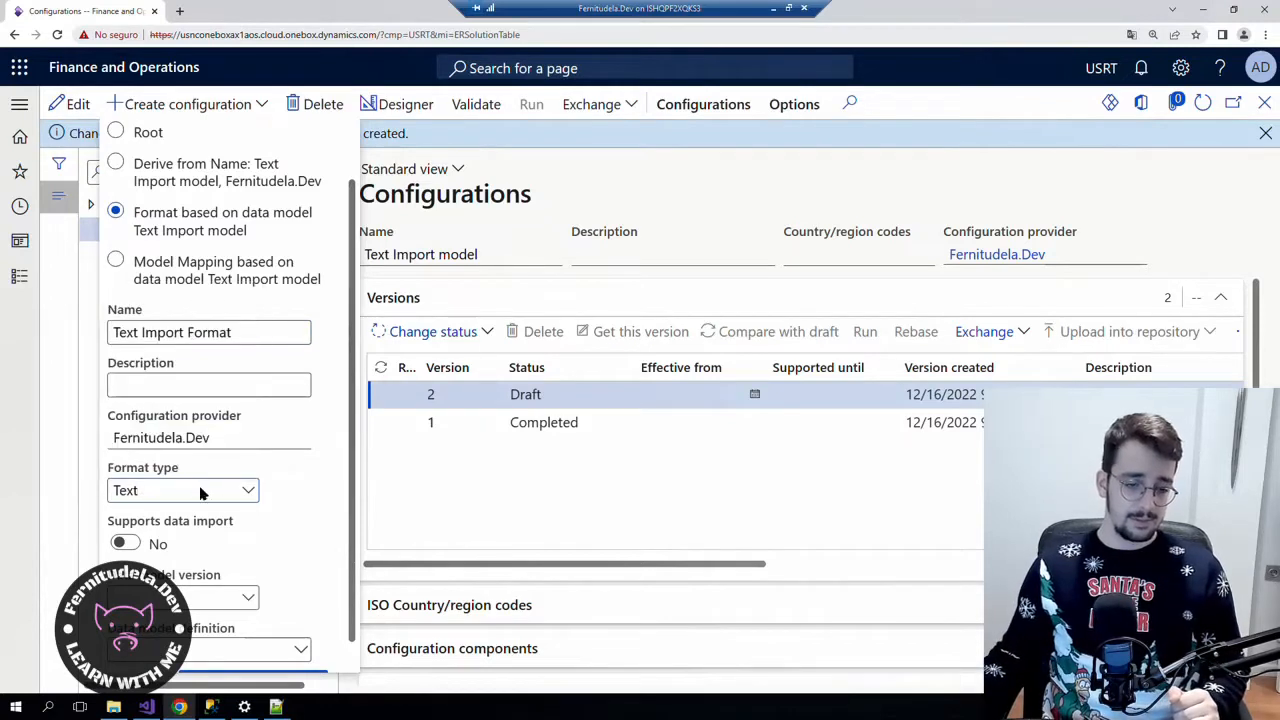
pyautogui.scroll(-1, 205, 490)
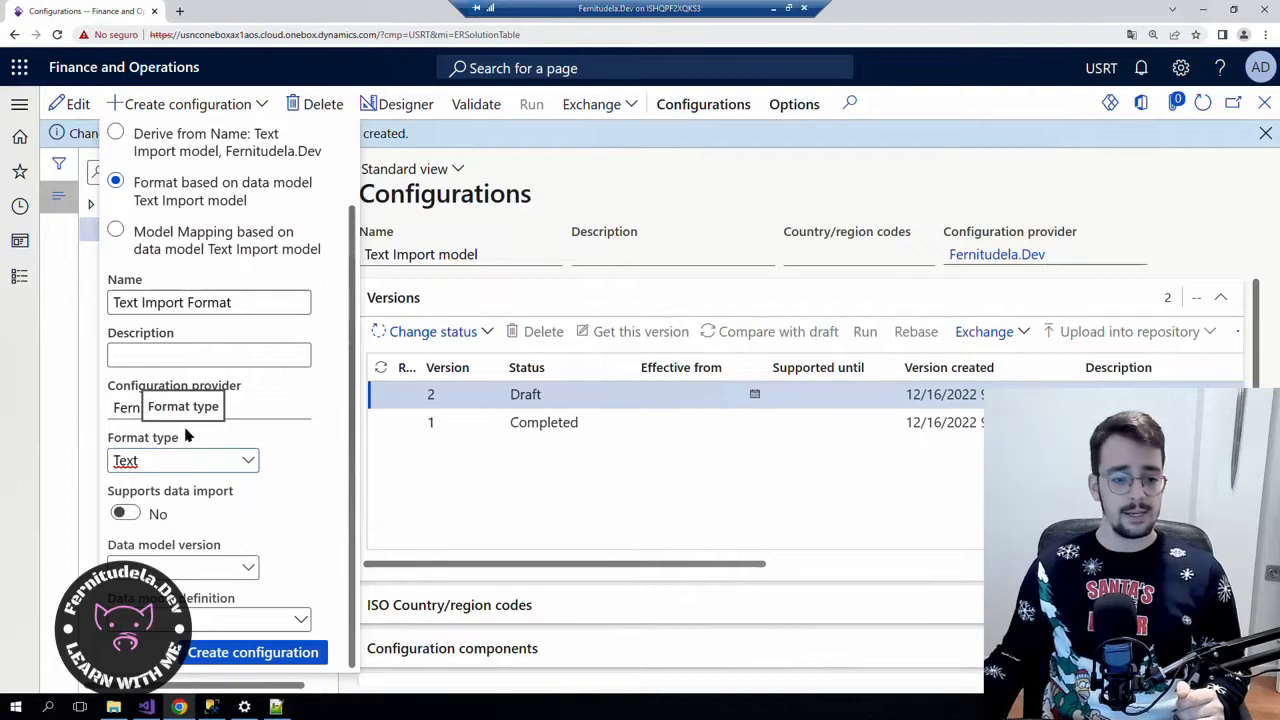
pyautogui.scroll(2, 245, 522)
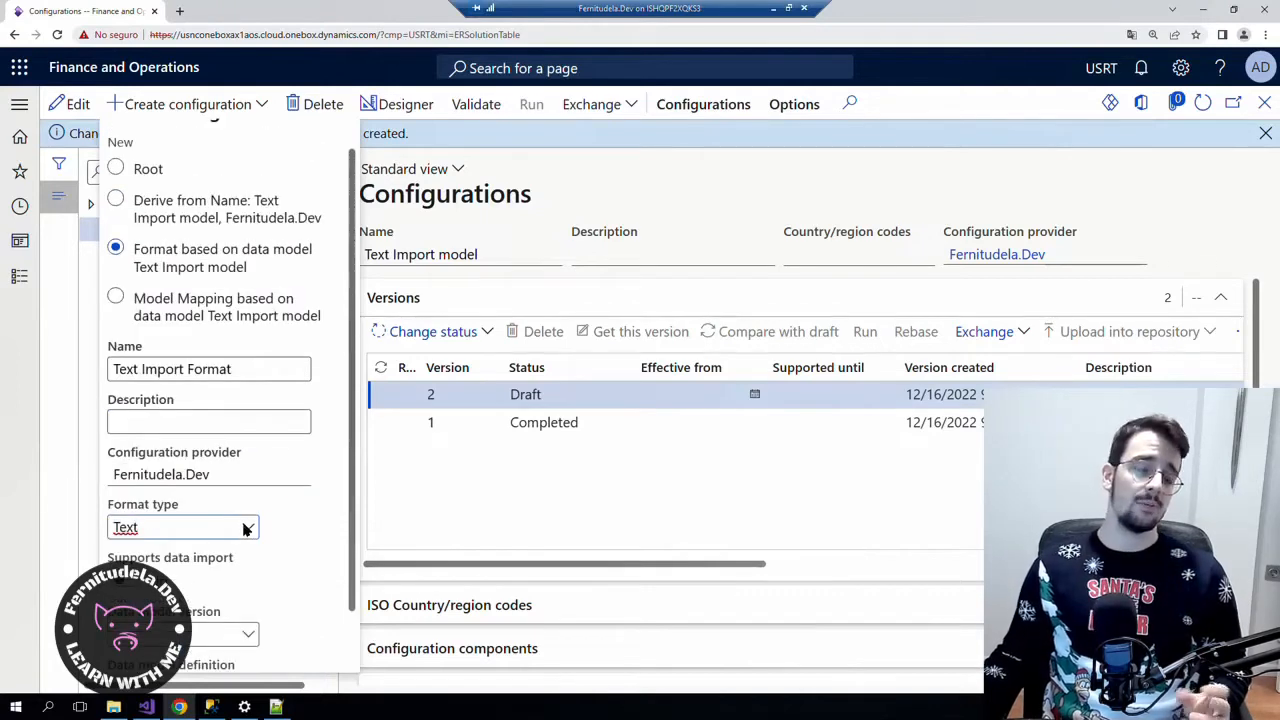
pyautogui.scroll(-2, 265, 555)
pyautogui.scroll(3, 262, 565)
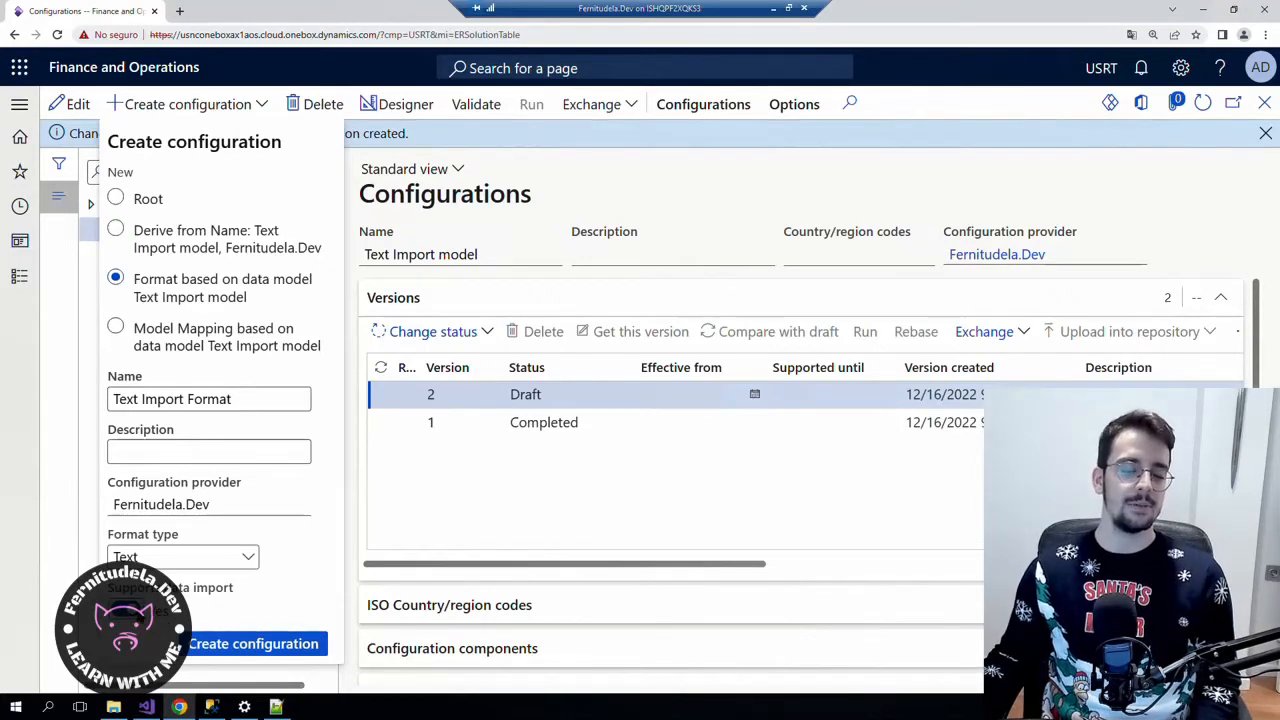
pyautogui.scroll(-1, 170, 612)
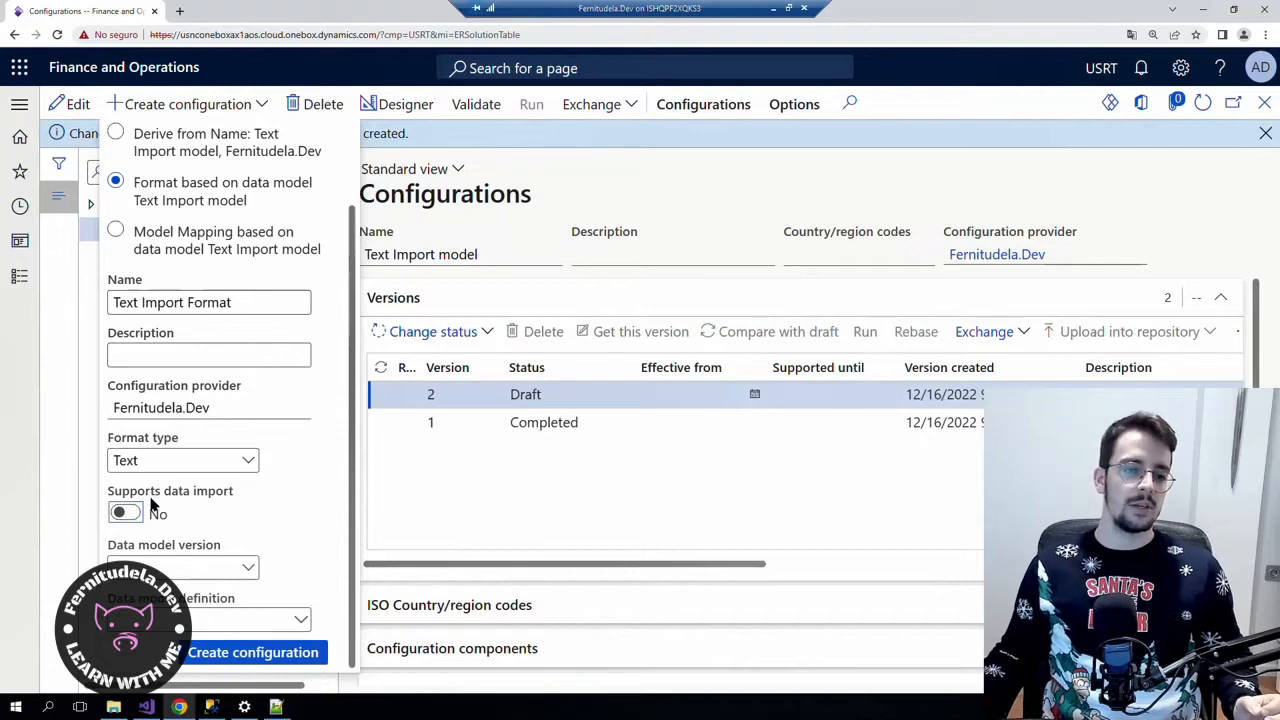
pyautogui.click(118, 514)
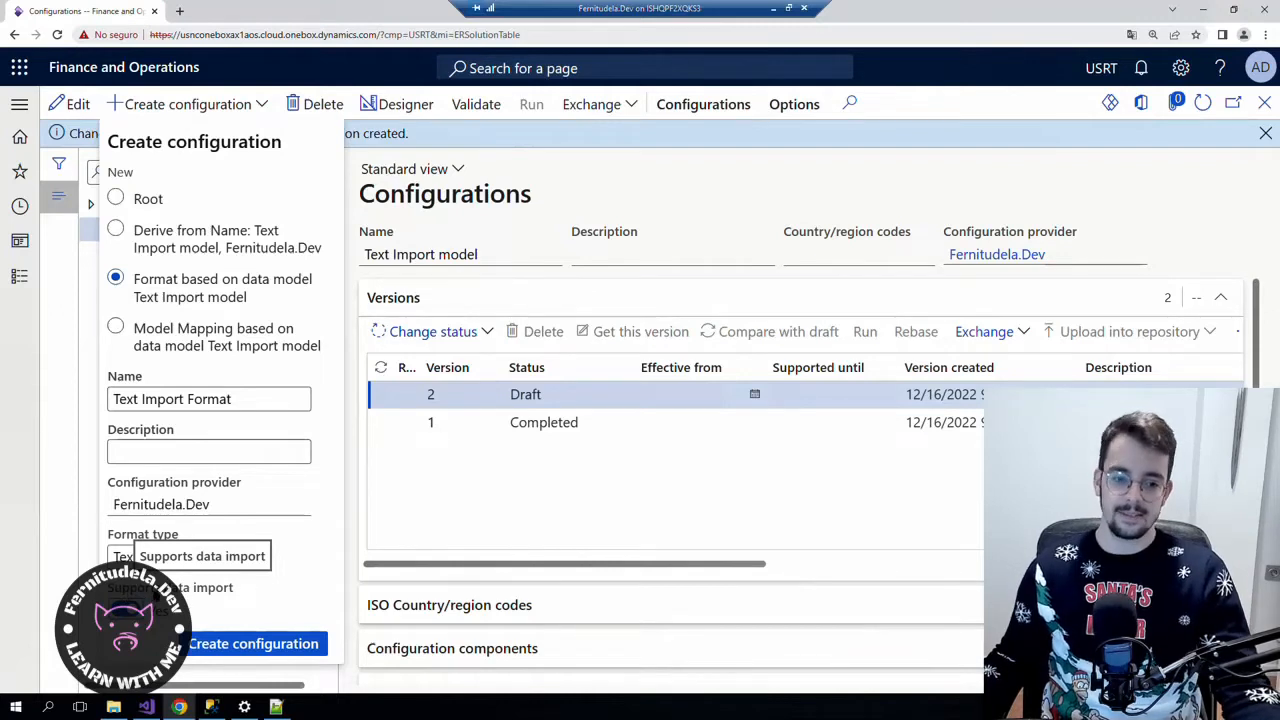
# Create the Text Import Format configuration and, in its format designer, add a root element of type File named "File".
pyautogui.click(255, 644)
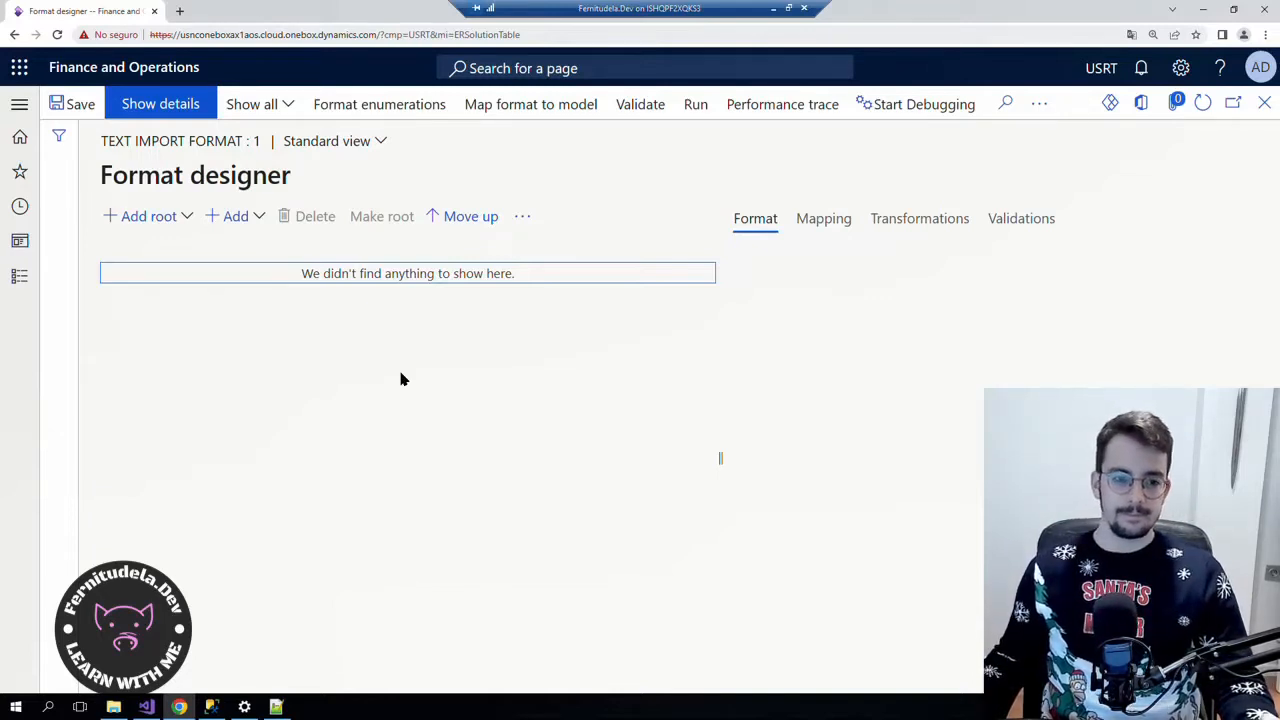
pyautogui.click(184, 217)
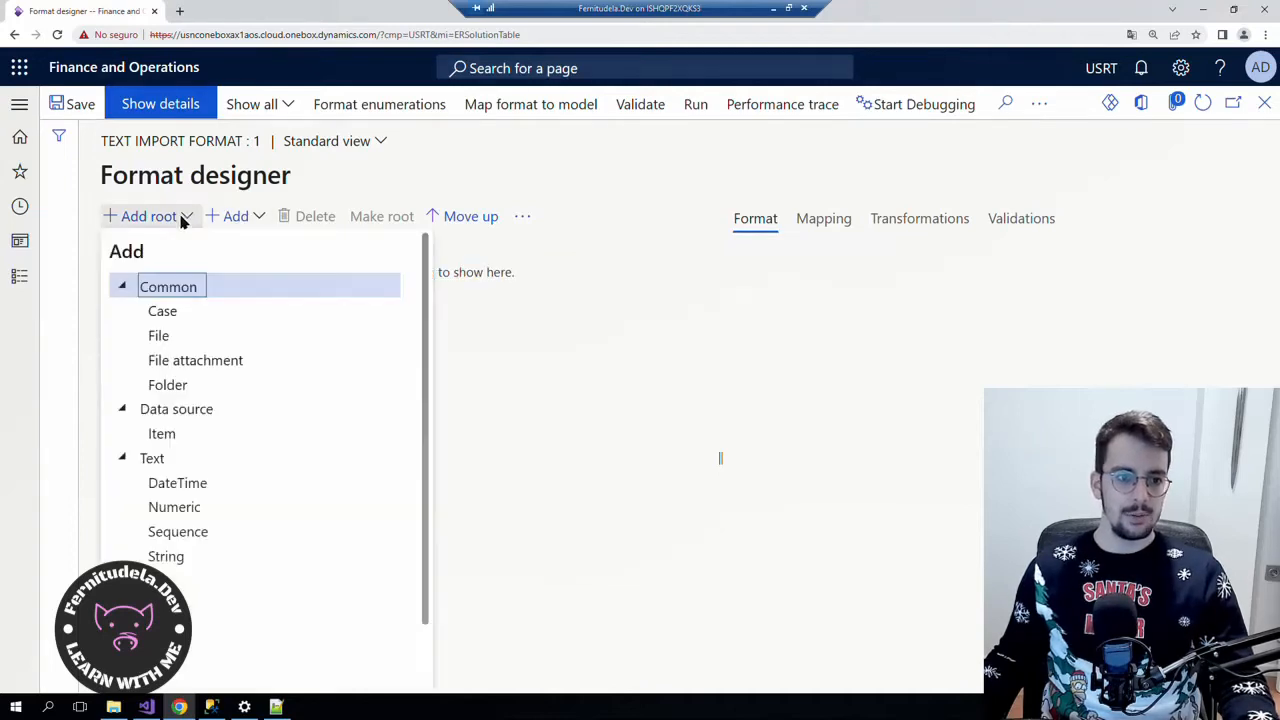
pyautogui.click(168, 340)
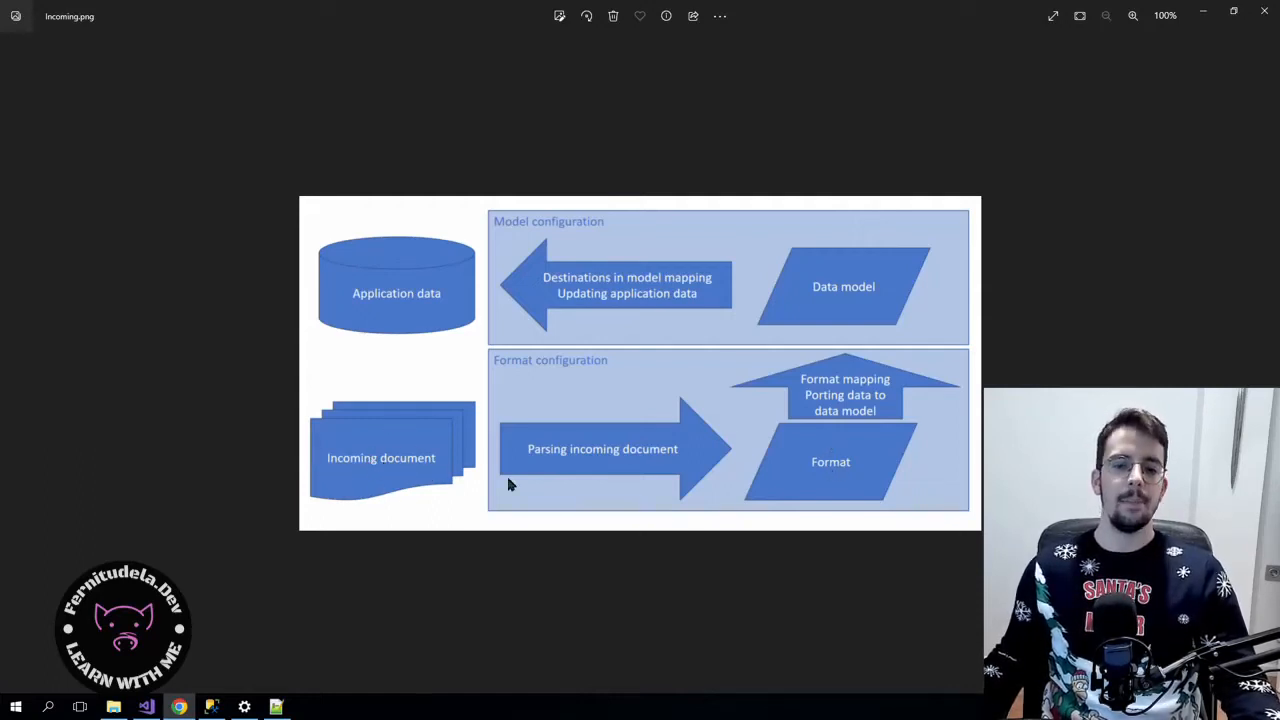
pyautogui.click(1233, 11)
pyautogui.click(1088, 13)
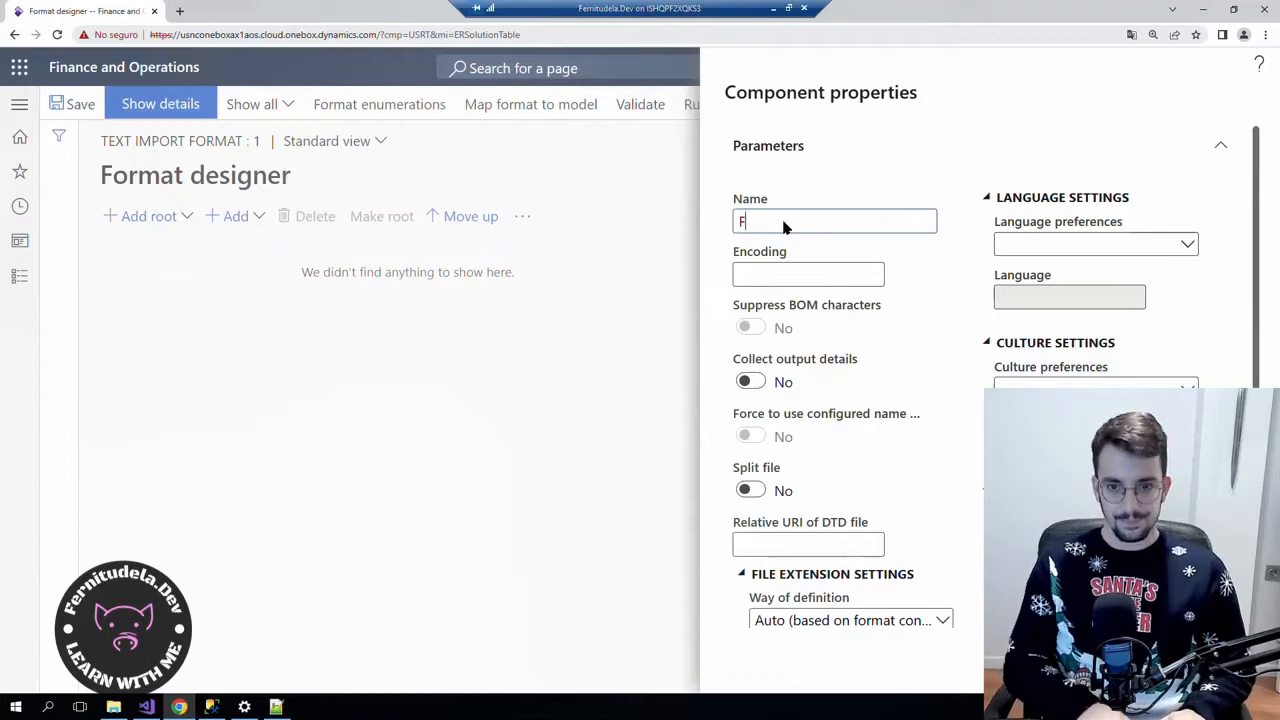
pyautogui.scroll(-2, 898, 439)
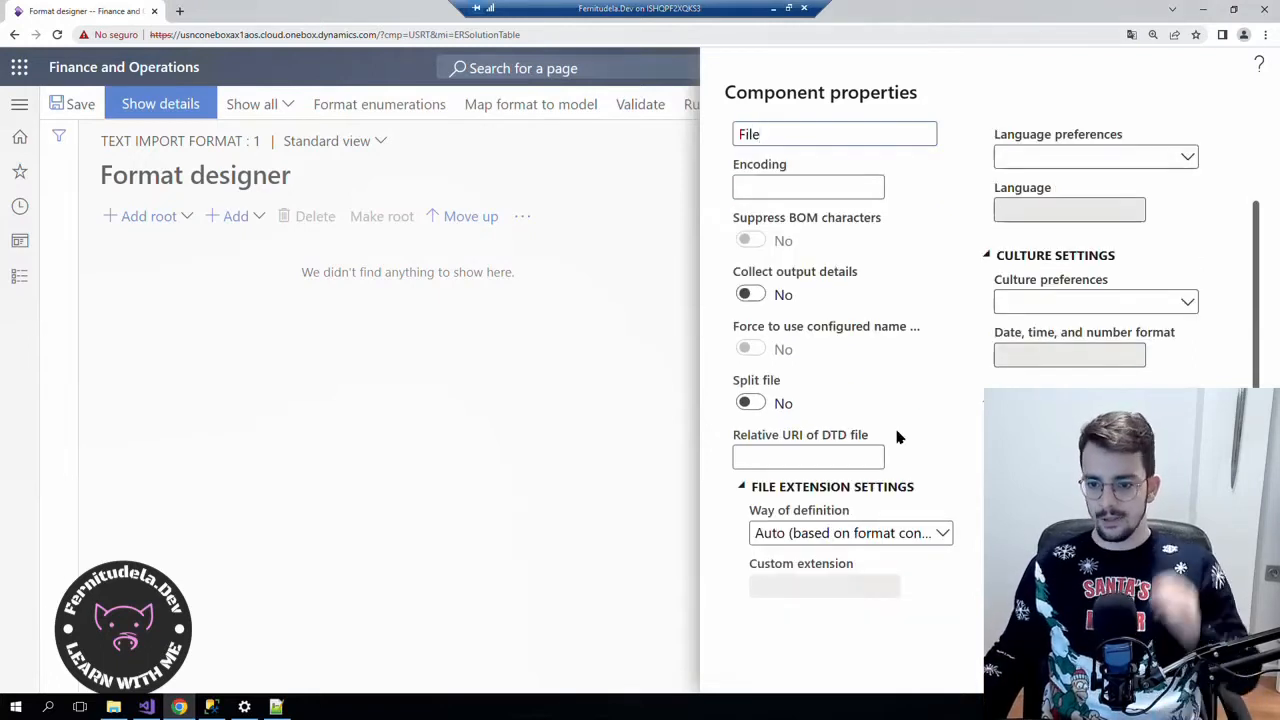
pyautogui.scroll(2, 899, 432)
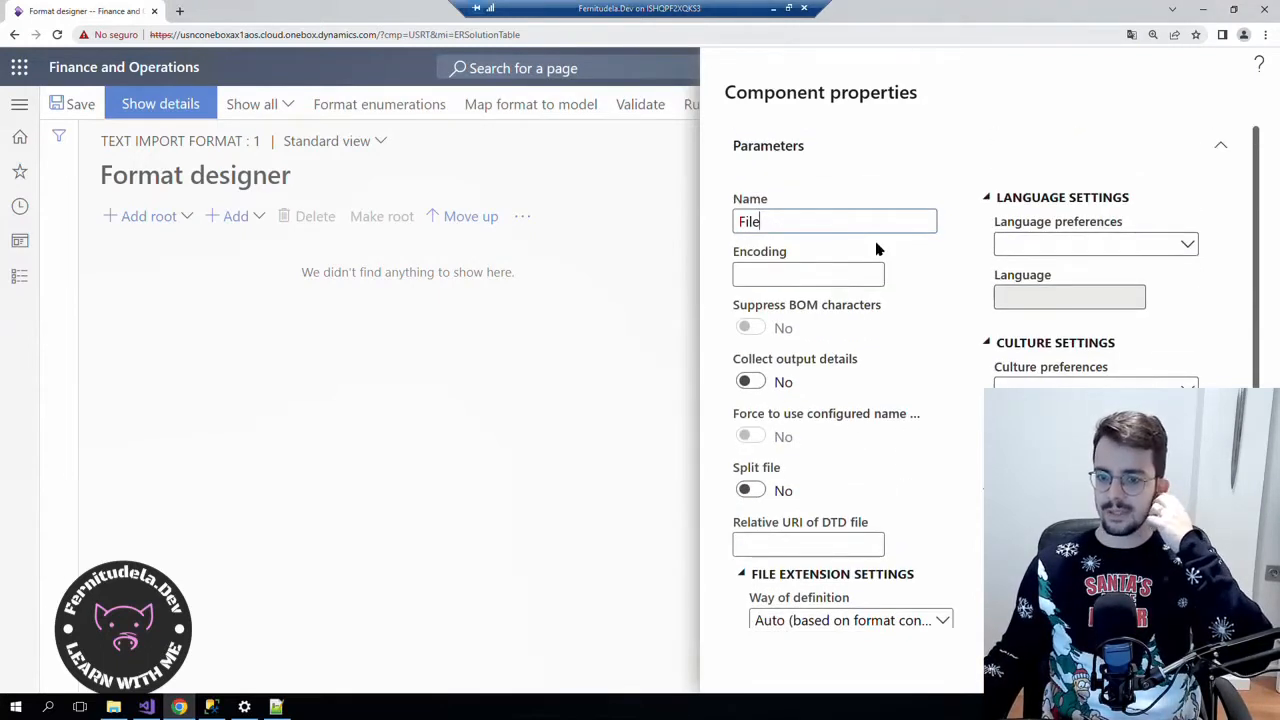
pyautogui.press('Return')
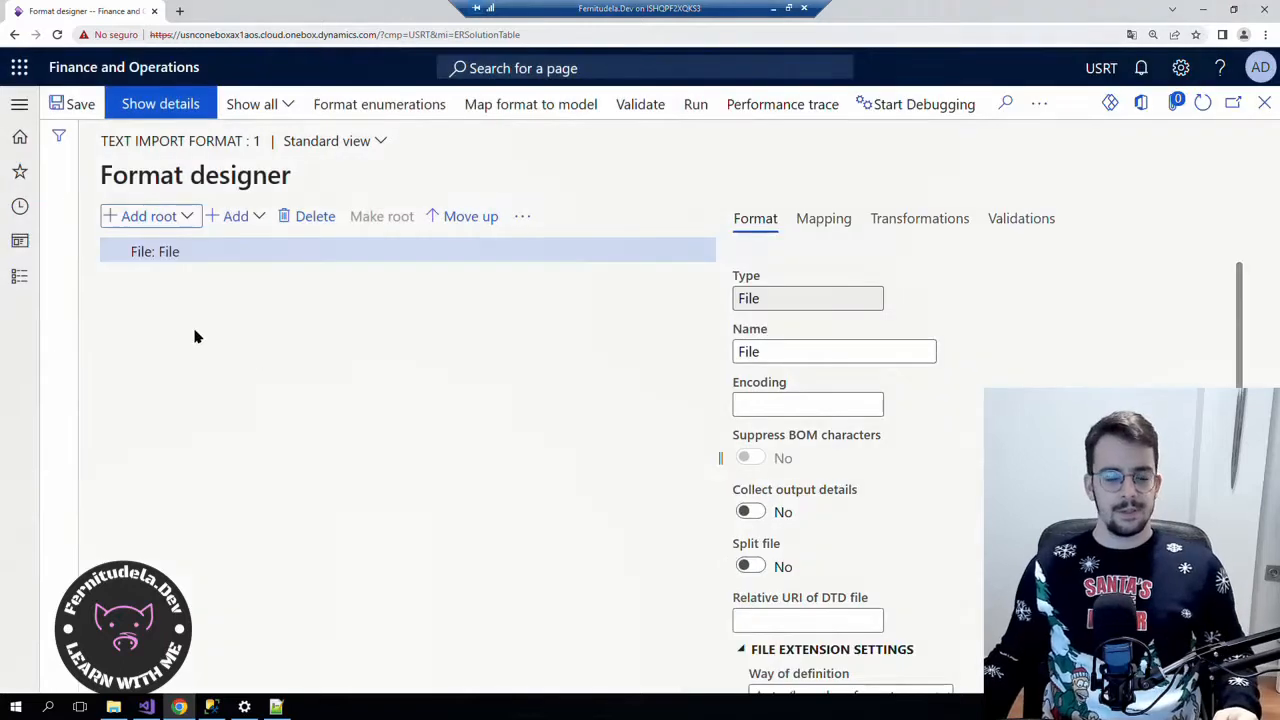
# Add a text Sequence element named "Text" under the File root.
pyautogui.click(189, 216)
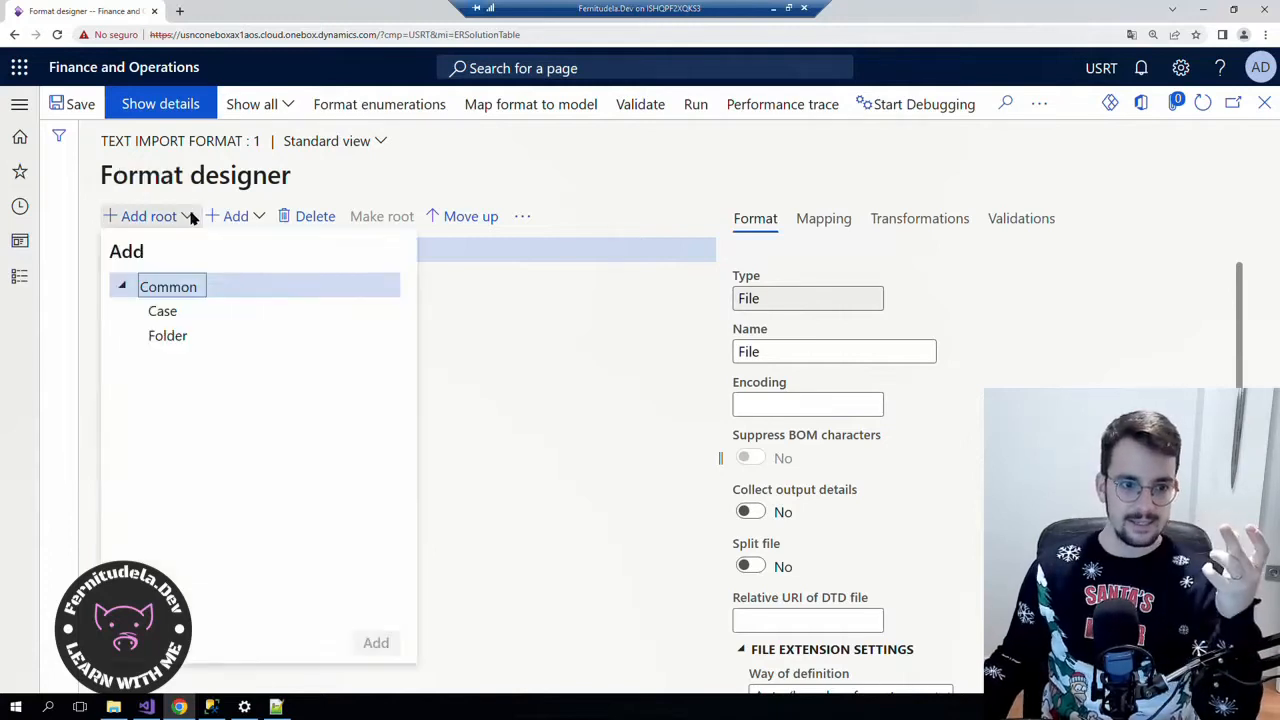
pyautogui.click(249, 219)
pyautogui.click(244, 216)
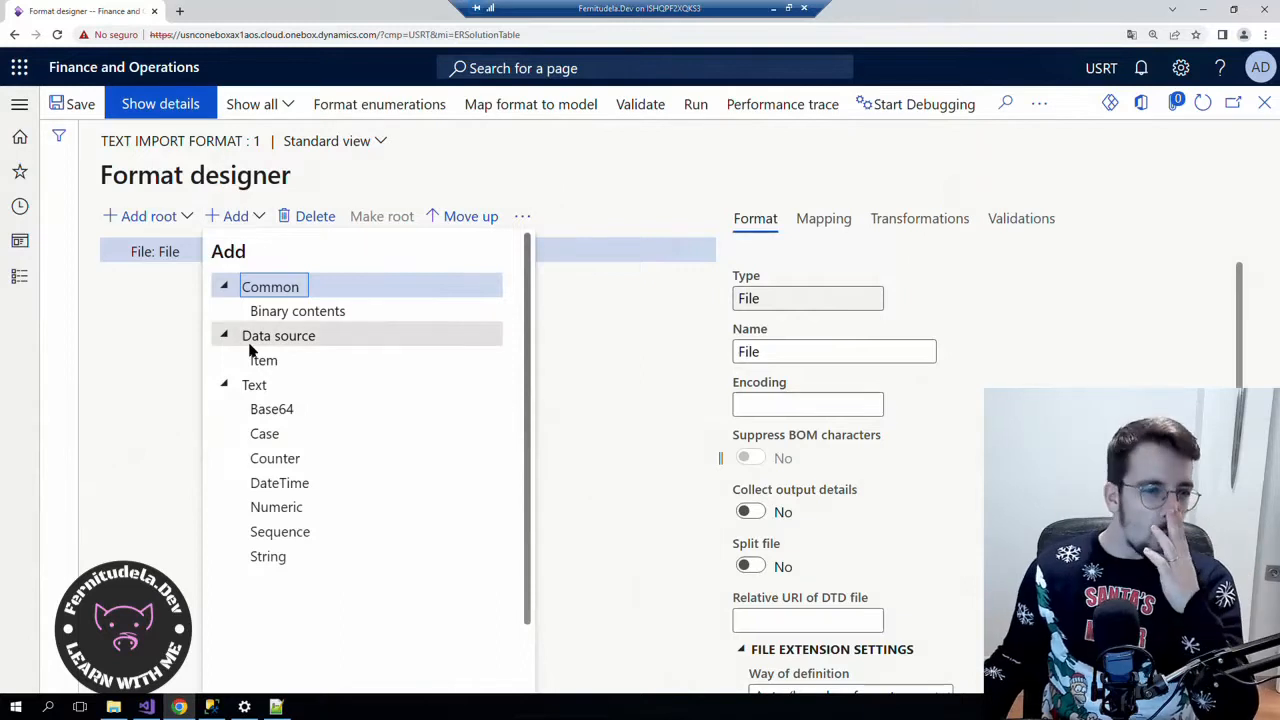
pyautogui.doubleClick(286, 531)
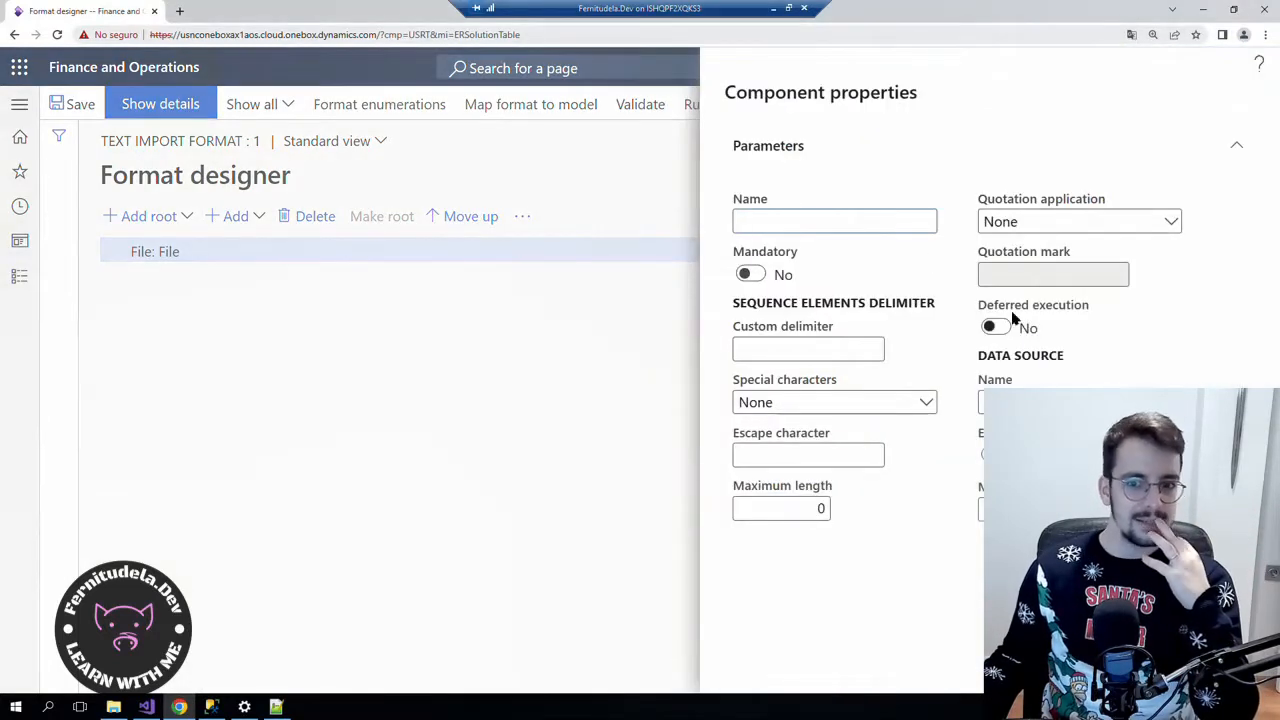
pyautogui.write('Text')
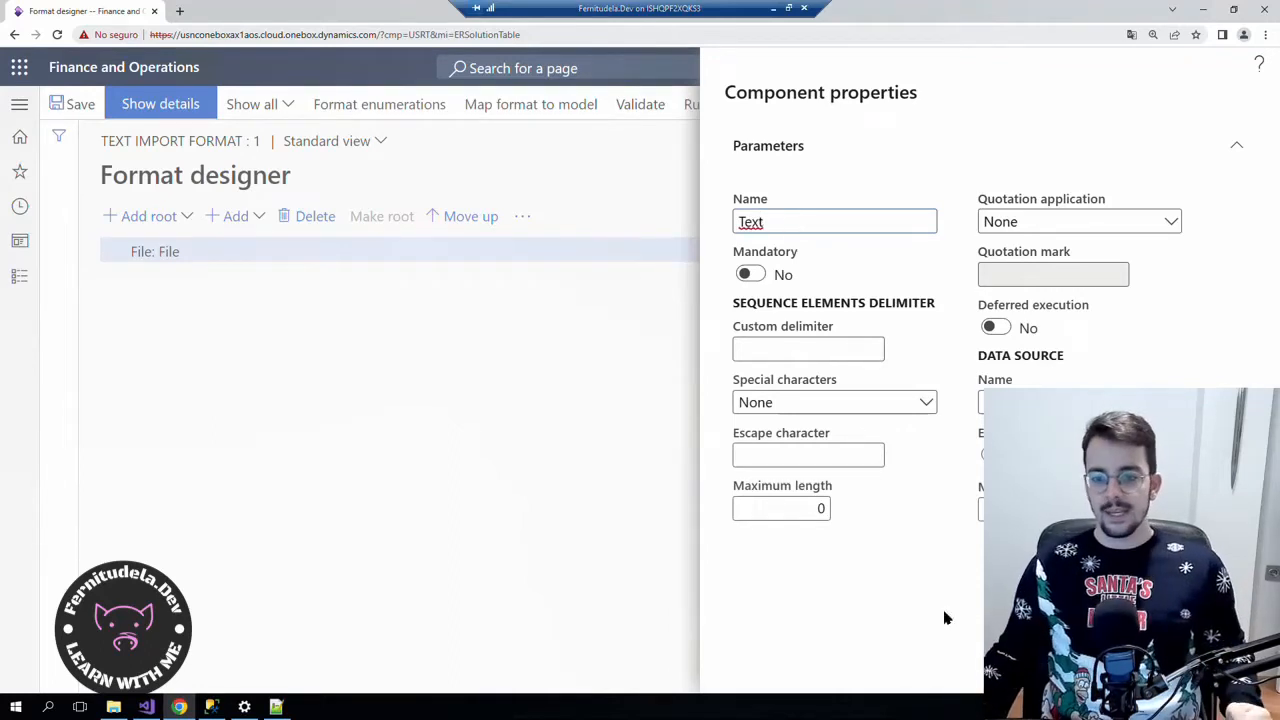
pyautogui.press('Return')
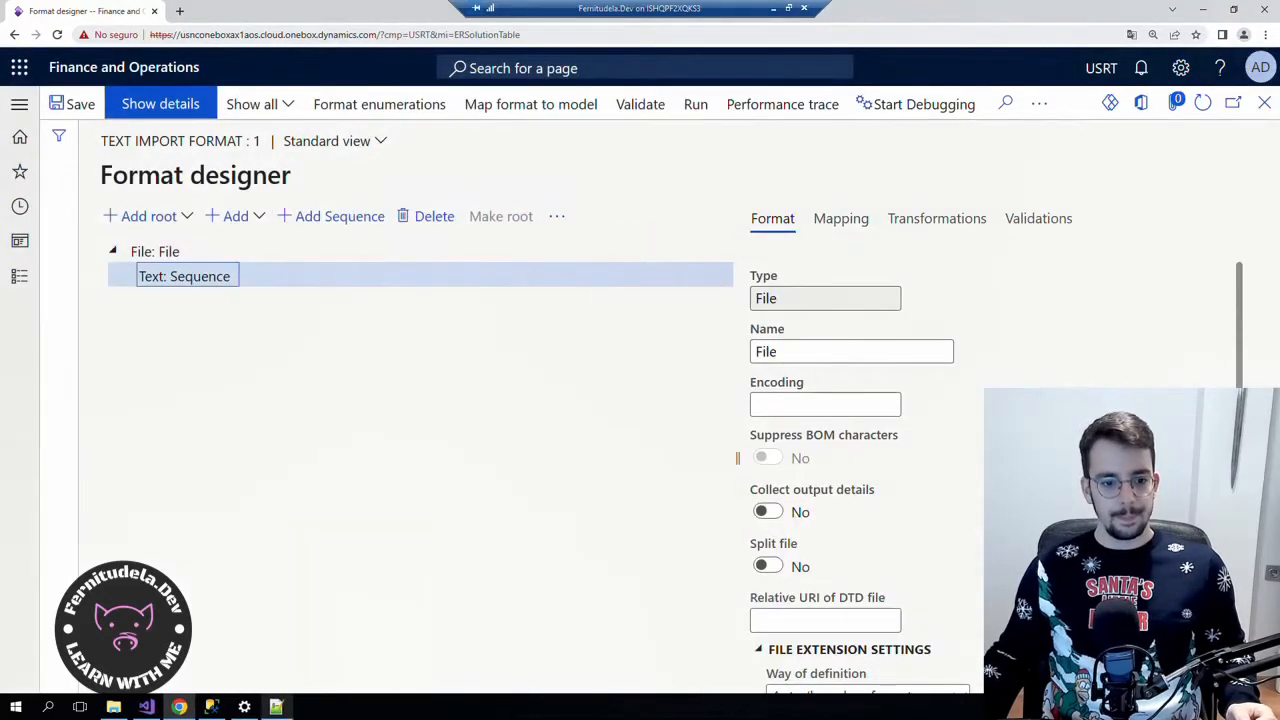
# Switch to Notepad++ and examine how the header and line records are laid out in Test Ger Import.txt, then return to the format designer.
pyautogui.click(277, 706)
pyautogui.moveTo(620, 237); pyautogui.dragTo(452, 164)
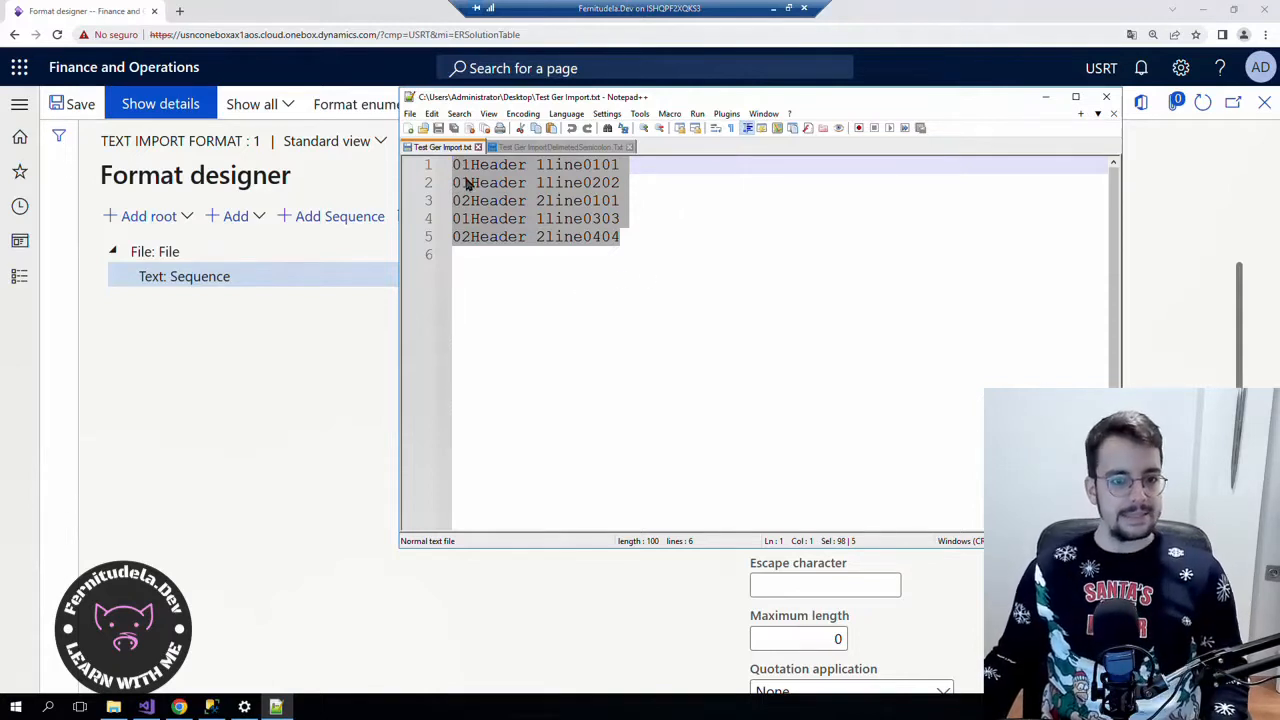
pyautogui.click(654, 202)
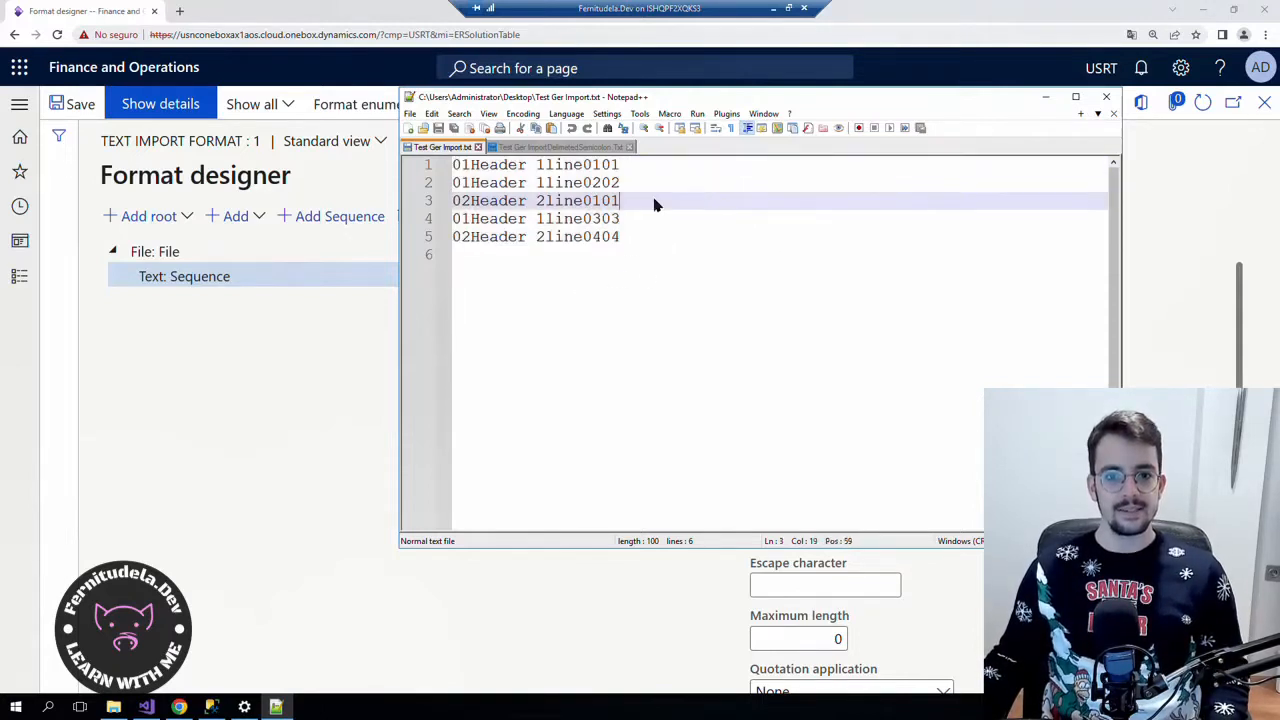
pyautogui.click(626, 164)
pyautogui.moveTo(470, 166); pyautogui.dragTo(446, 166)
pyautogui.moveTo(636, 187); pyautogui.dragTo(430, 188)
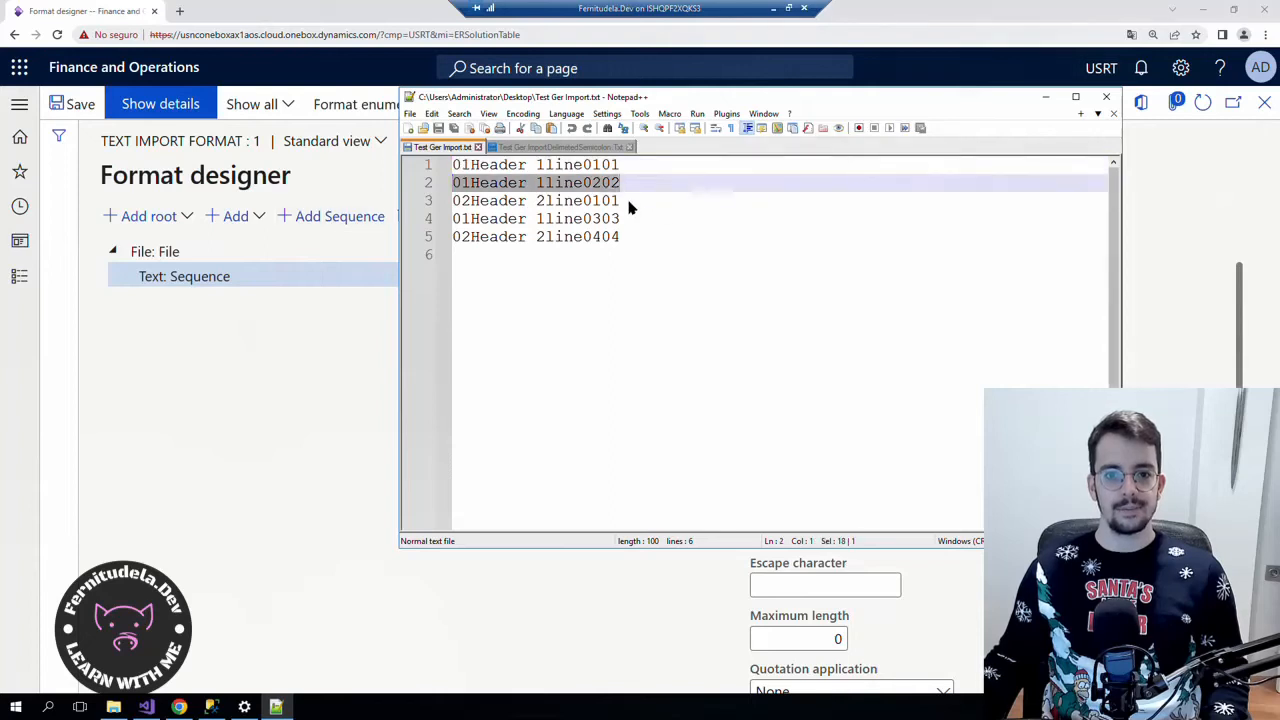
pyautogui.moveTo(630, 202); pyautogui.dragTo(436, 167)
pyautogui.click(649, 208)
pyautogui.moveTo(635, 219); pyautogui.dragTo(434, 238)
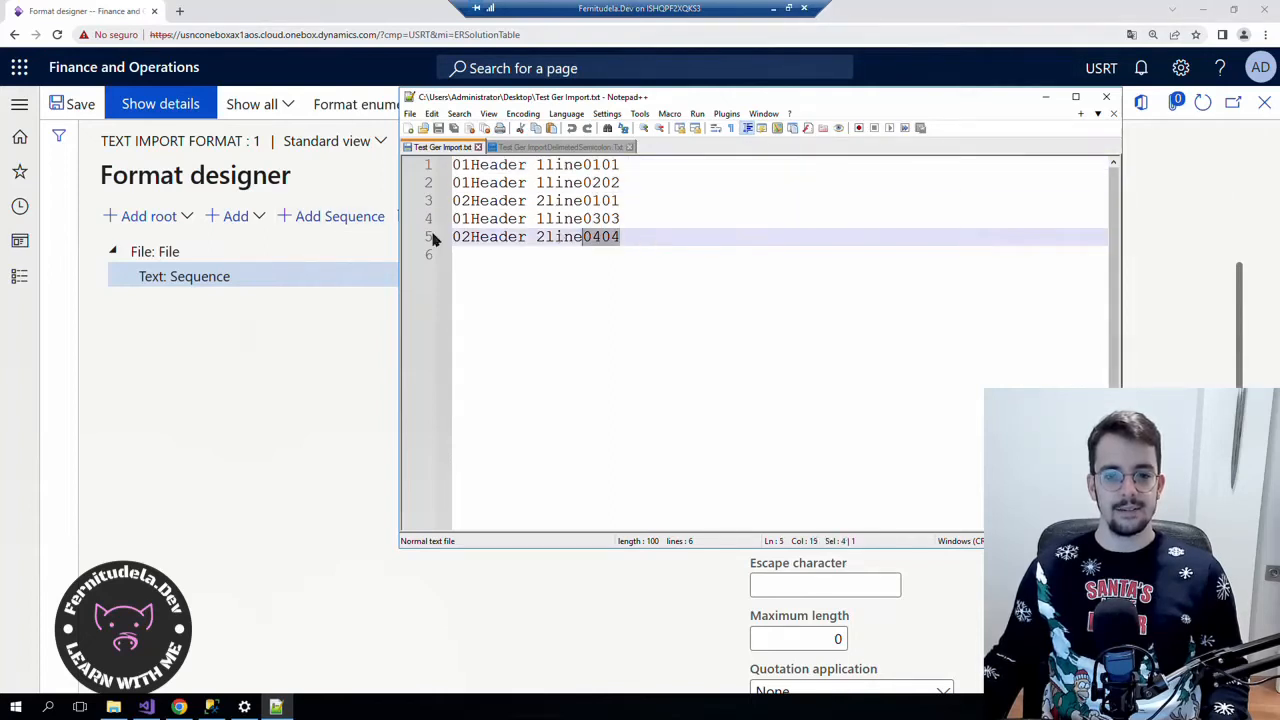
pyautogui.moveTo(643, 223); pyautogui.dragTo(420, 190)
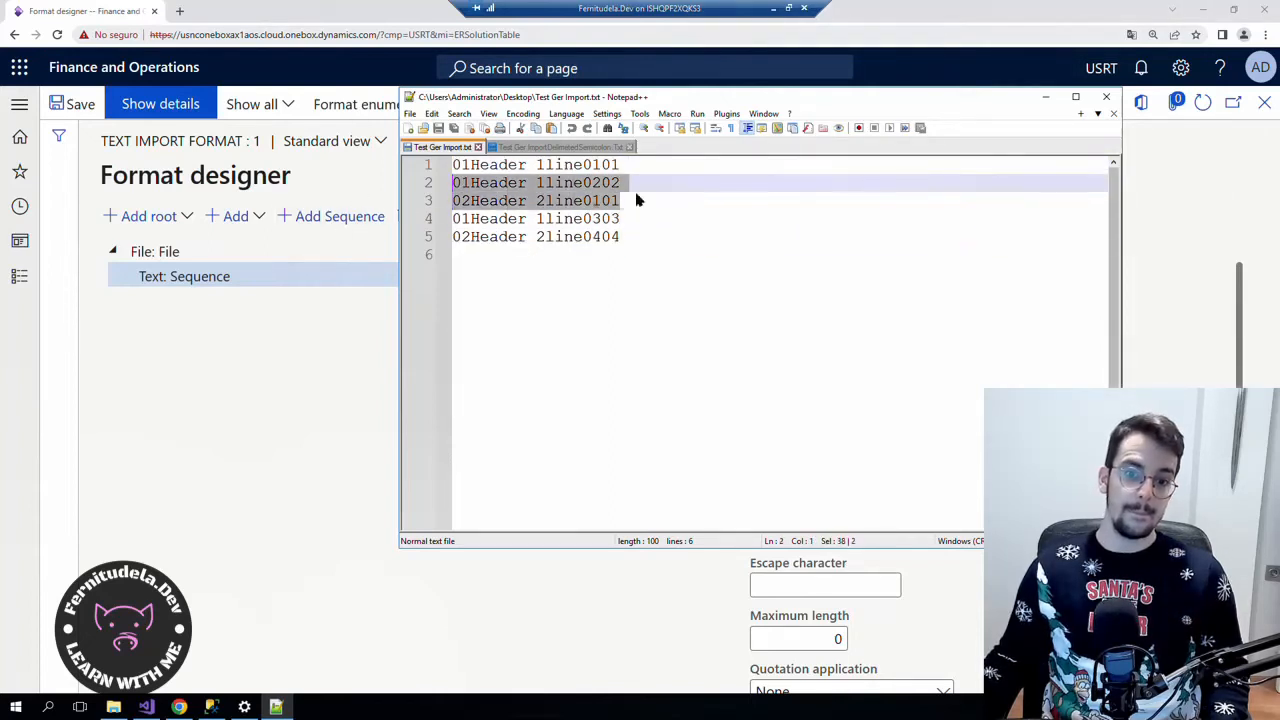
pyautogui.click(480, 182)
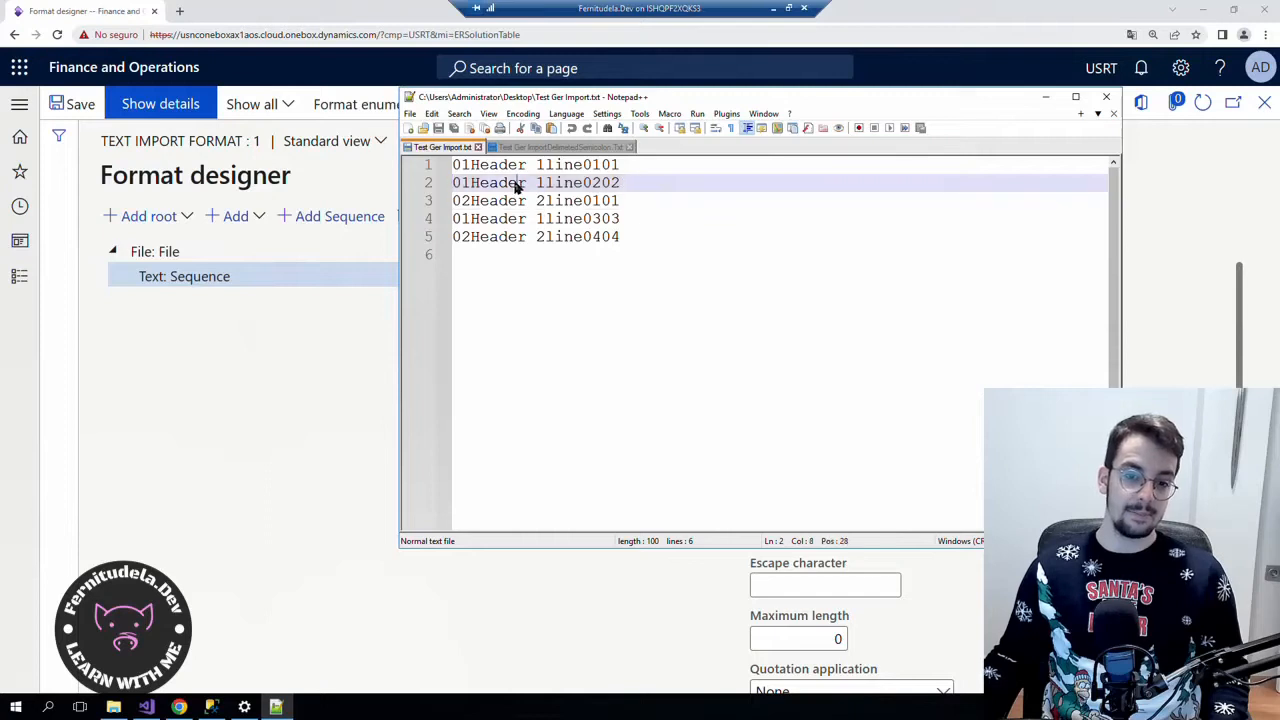
pyautogui.click(652, 200)
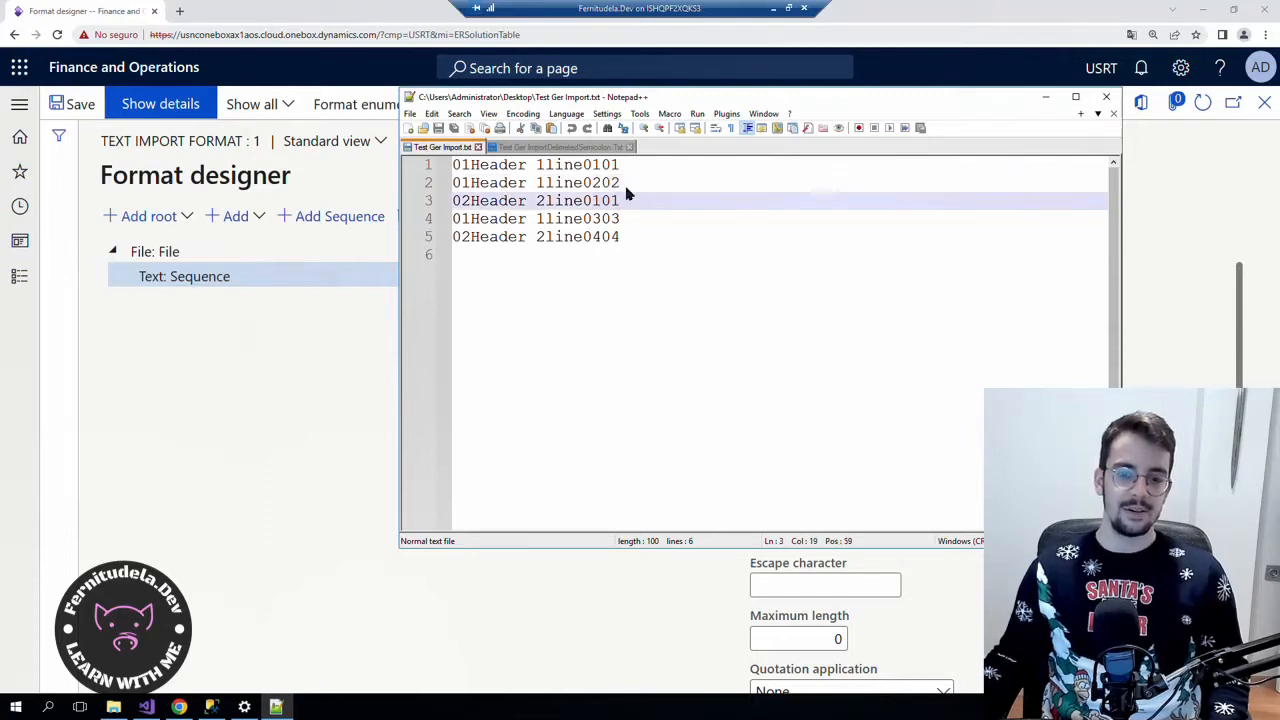
pyautogui.click(1045, 97)
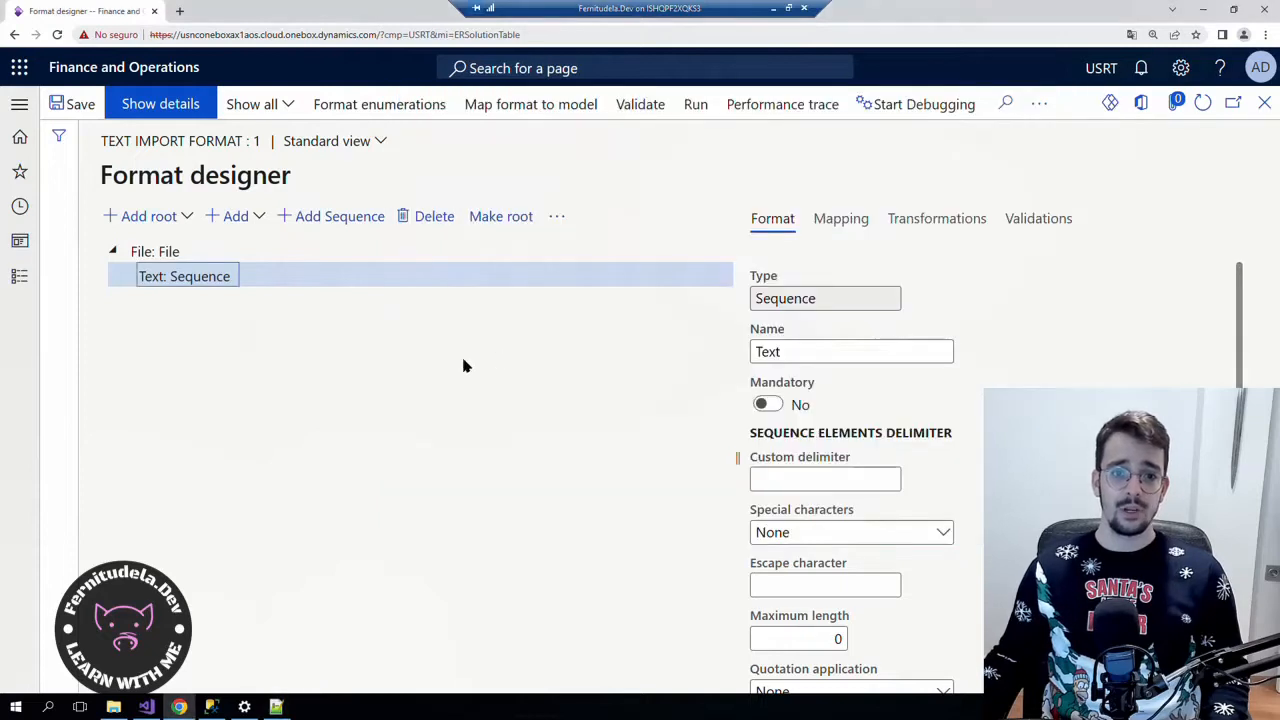
# Add a sequence named "Lines" under Text, with New line - Windows (CR LF) as its special-character delimiter.
pyautogui.click(171, 251)
pyautogui.click(189, 279)
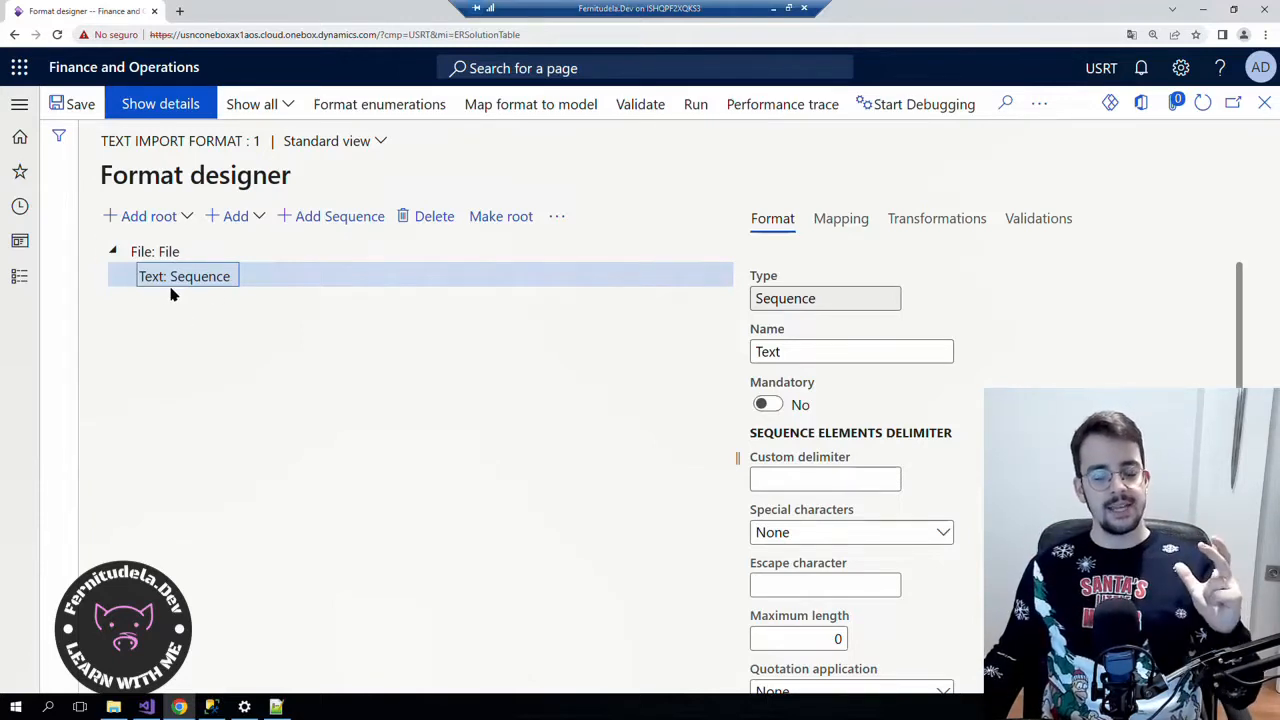
pyautogui.click(316, 218)
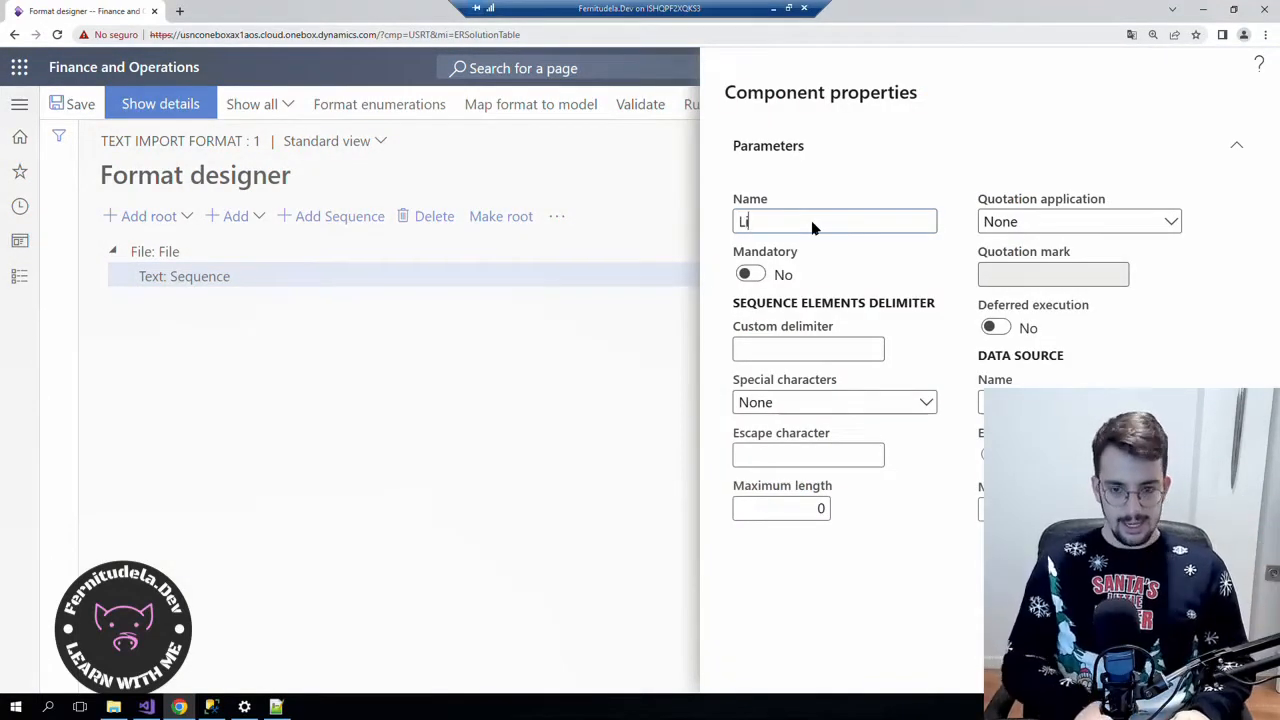
pyautogui.write('nes')
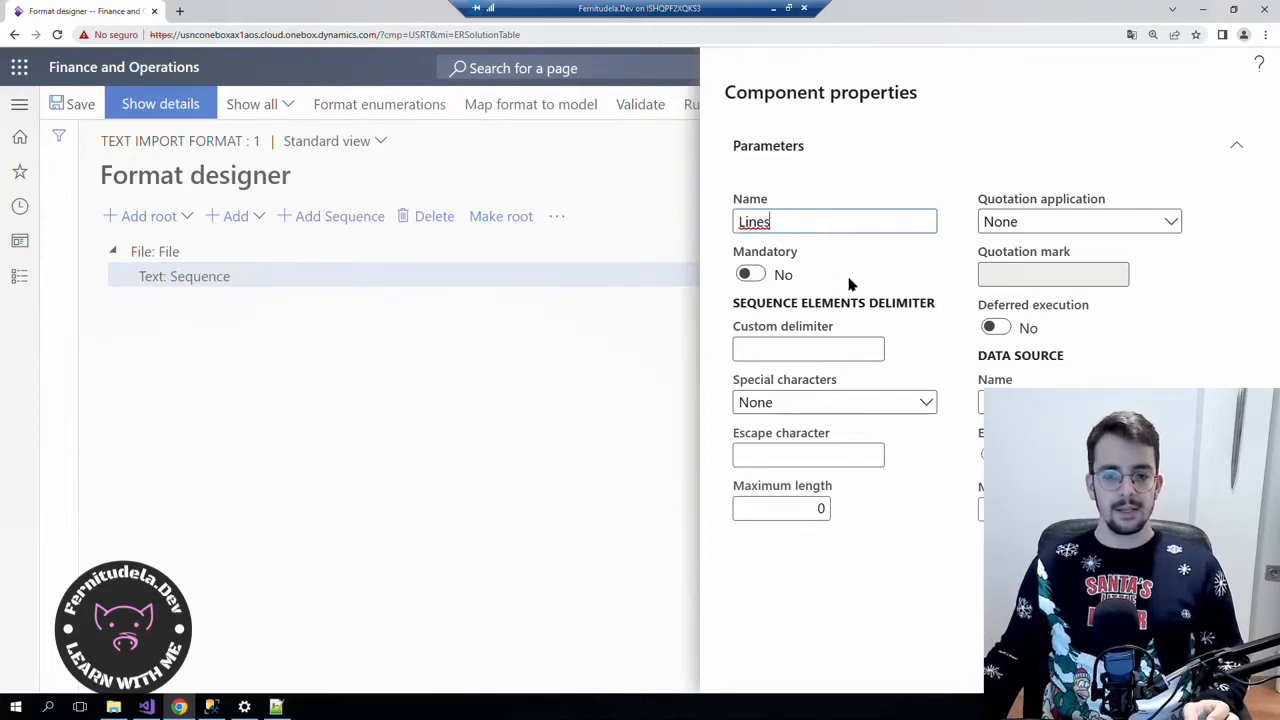
pyautogui.click(940, 420)
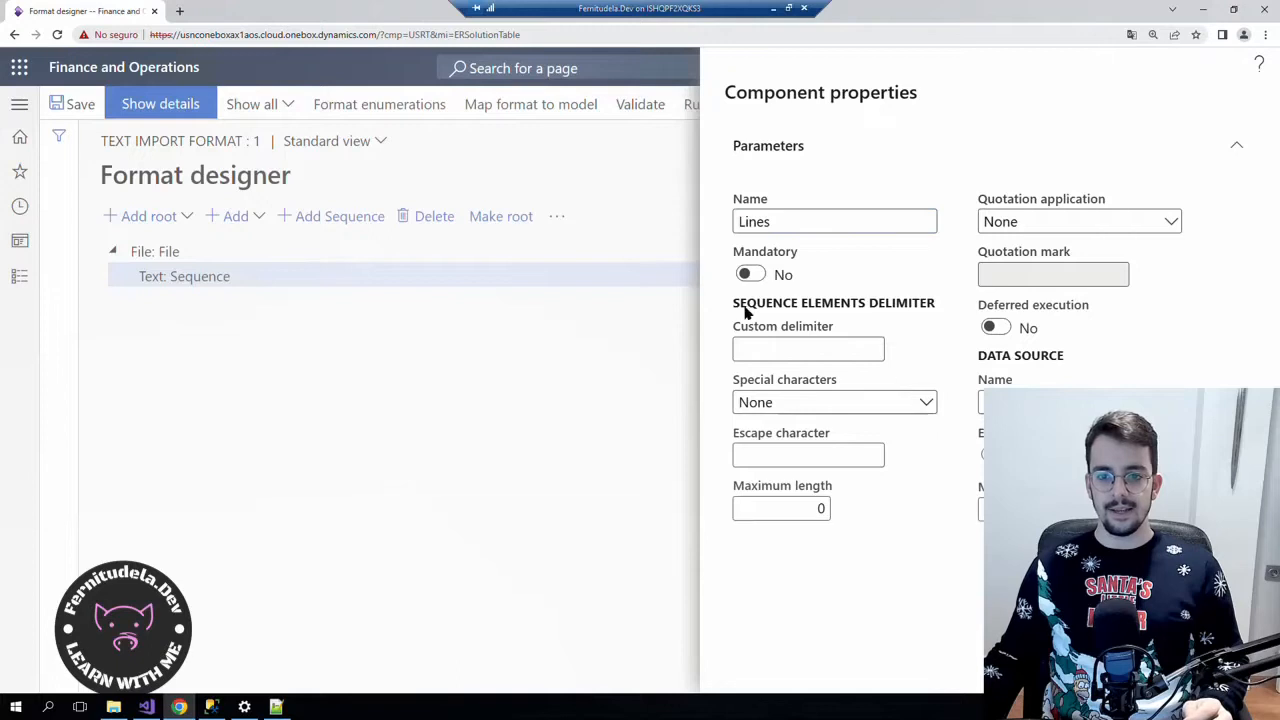
pyautogui.moveTo(745, 313); pyautogui.dragTo(921, 305)
pyautogui.click(927, 403)
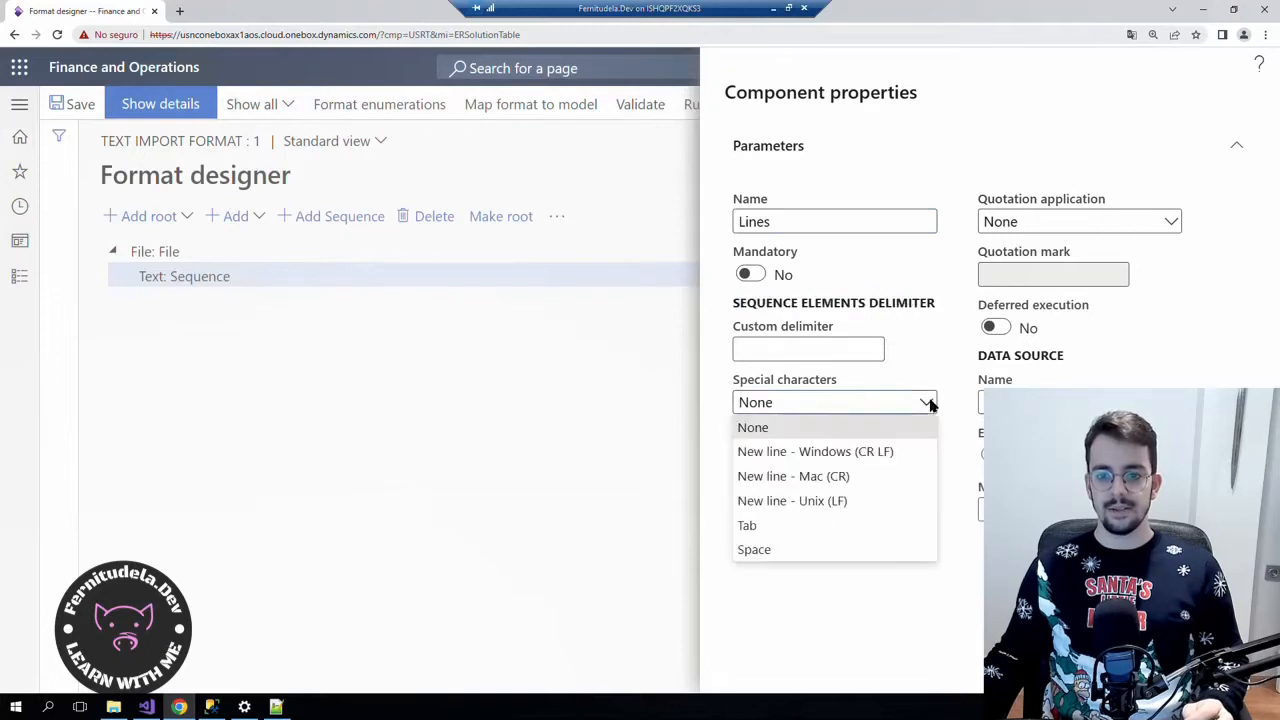
pyautogui.click(857, 455)
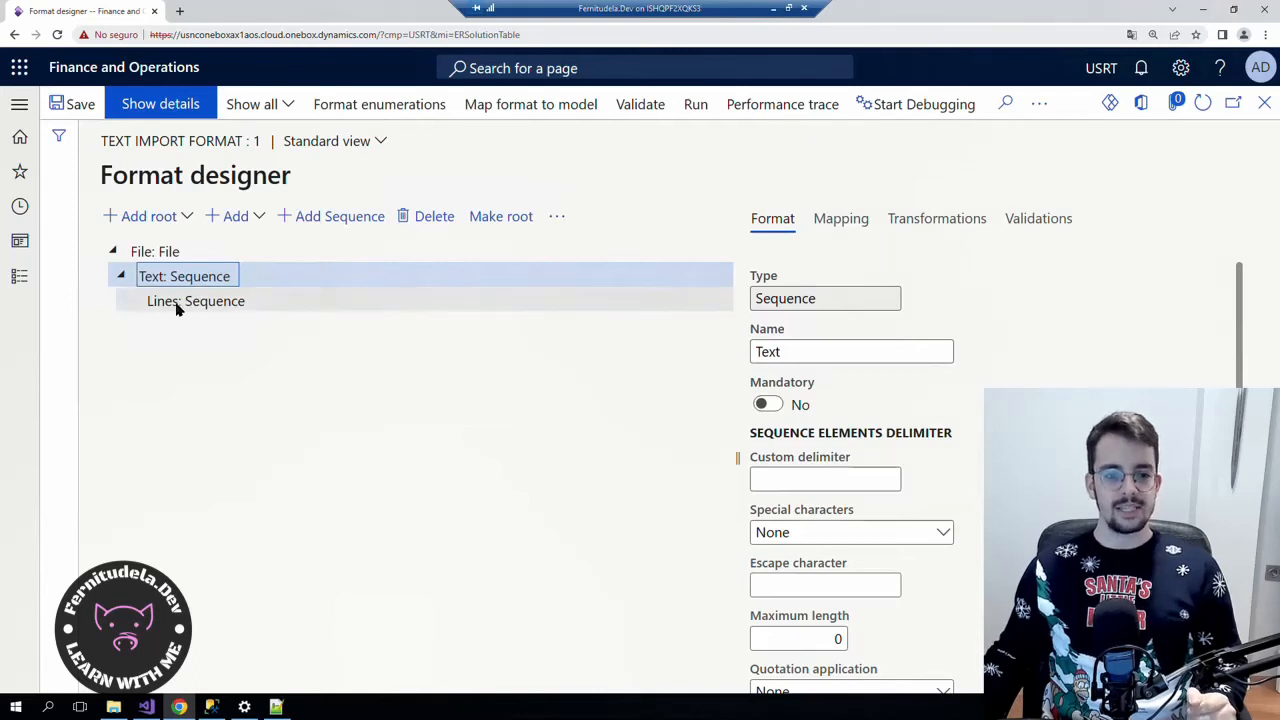
# Check the individual records of Test Ger Import.txt in Notepad++, and add a sequence named "Record" under Lines in the format designer.
pyautogui.click(177, 301)
pyautogui.click(276, 707)
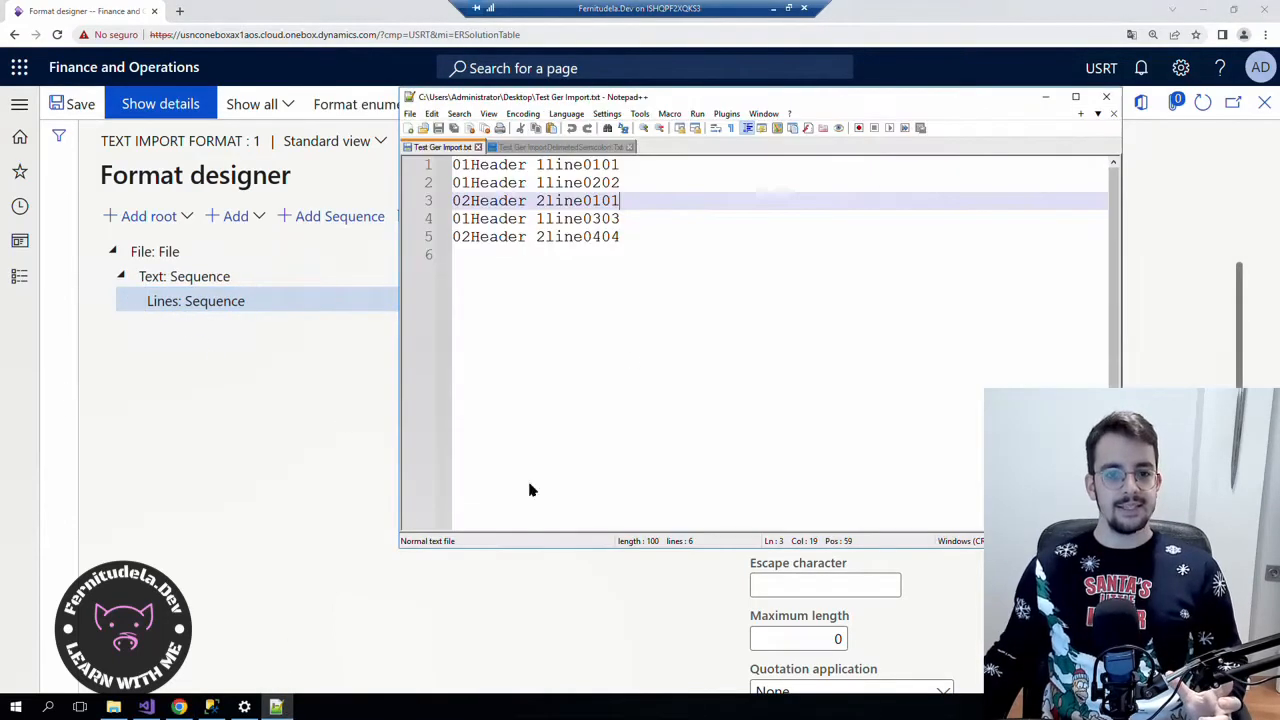
pyautogui.moveTo(640, 168); pyautogui.dragTo(404, 170)
pyautogui.moveTo(631, 202); pyautogui.dragTo(400, 204)
pyautogui.click(604, 240)
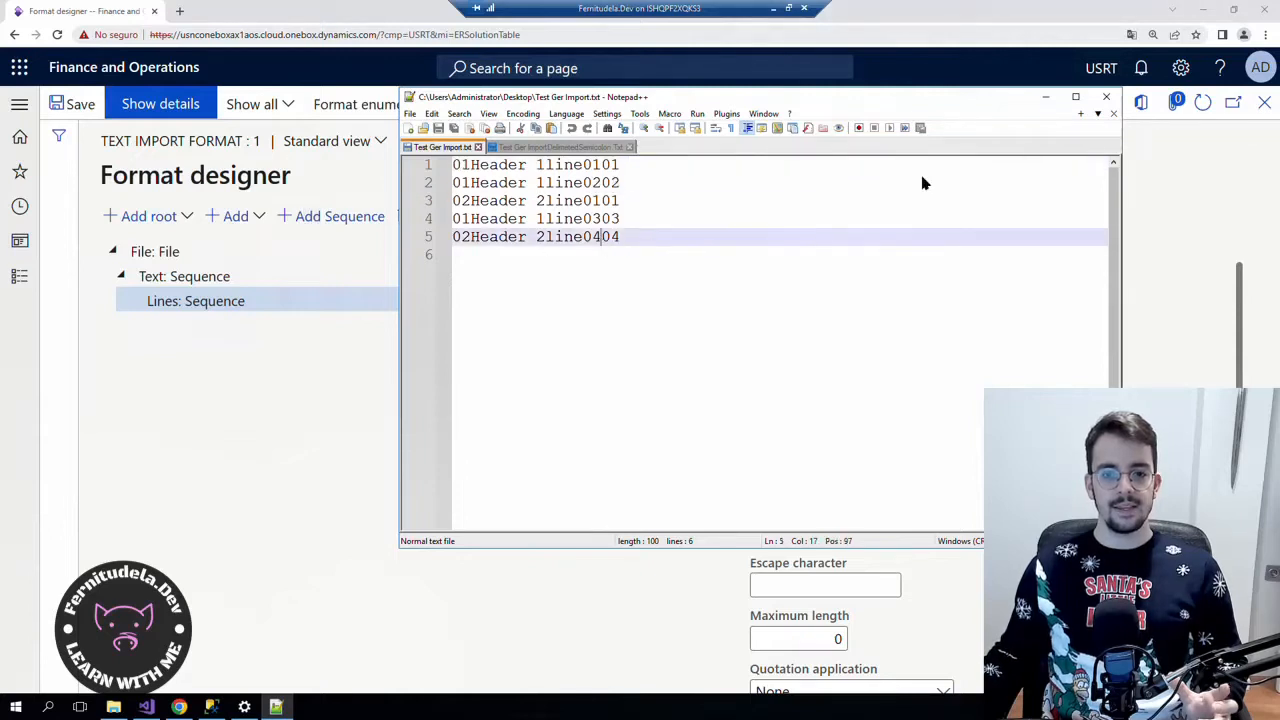
pyautogui.click(1045, 97)
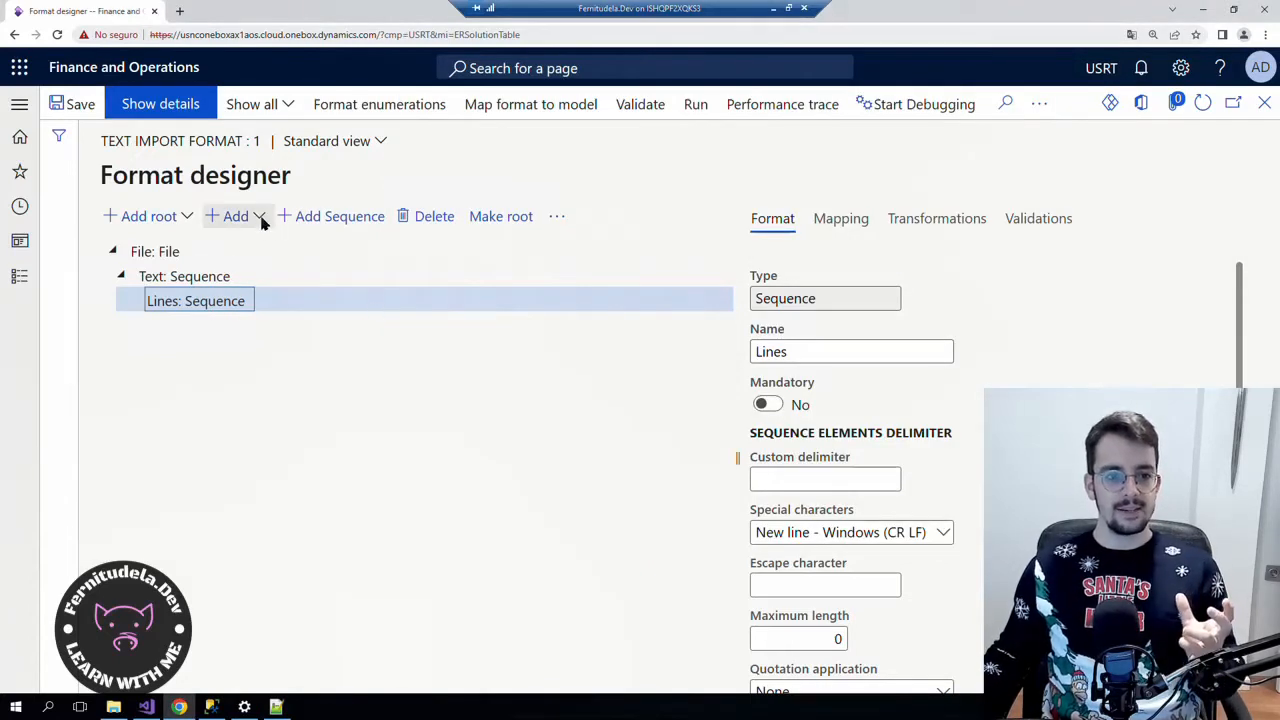
pyautogui.click(320, 217)
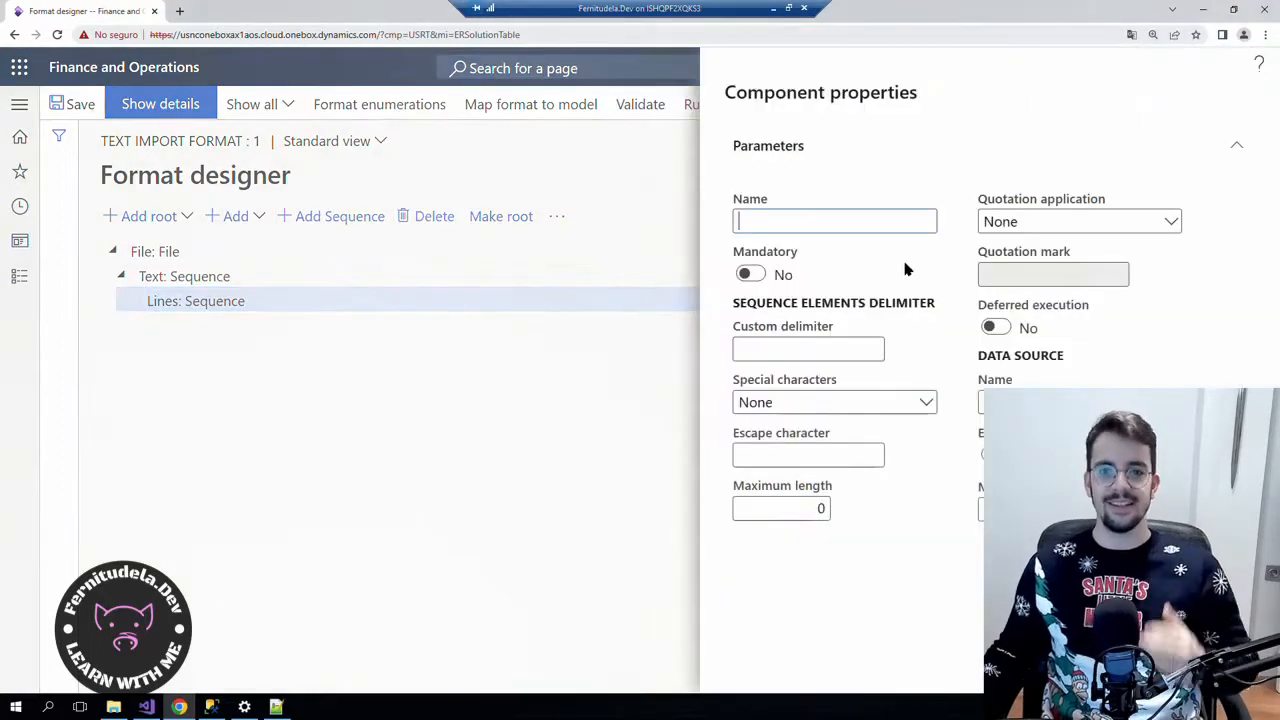
pyautogui.write('REc')
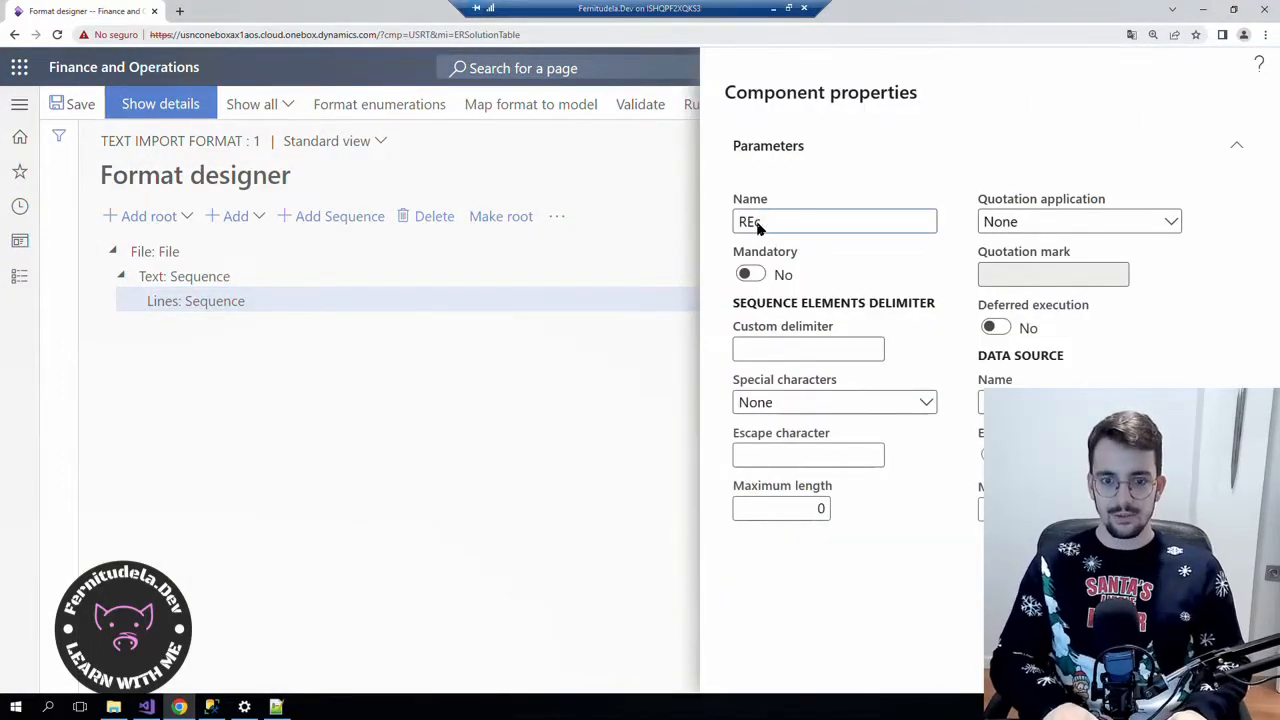
pyautogui.write('orecord')
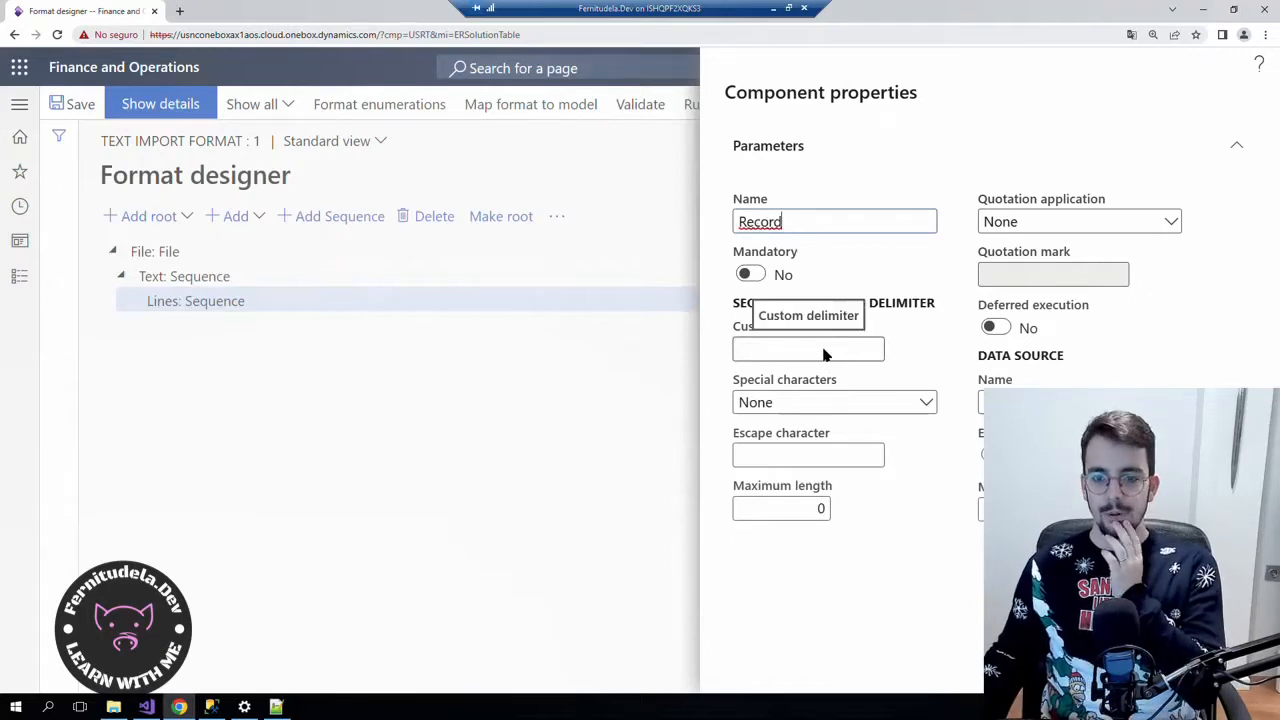
pyautogui.click(1150, 667)
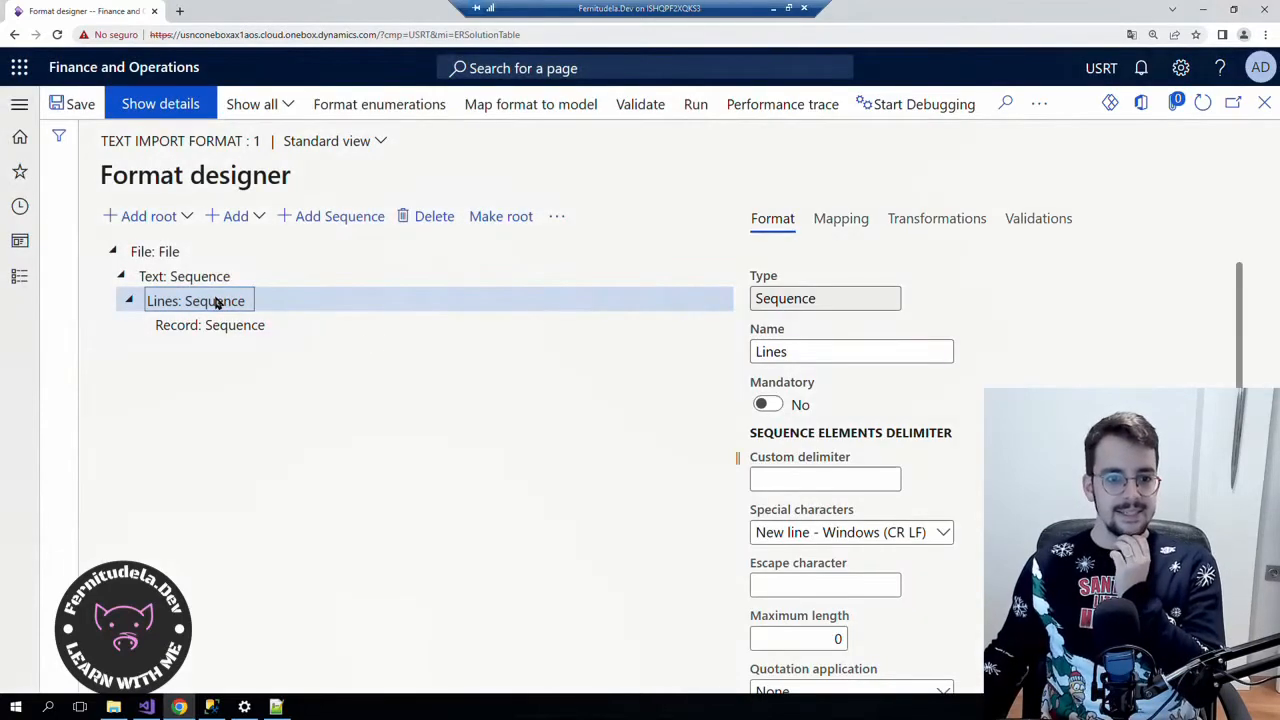
# Set the data source multiplicity of the Lines sequence to One many, save the format, and expand Lines again.
pyautogui.scroll(-3, 945, 462)
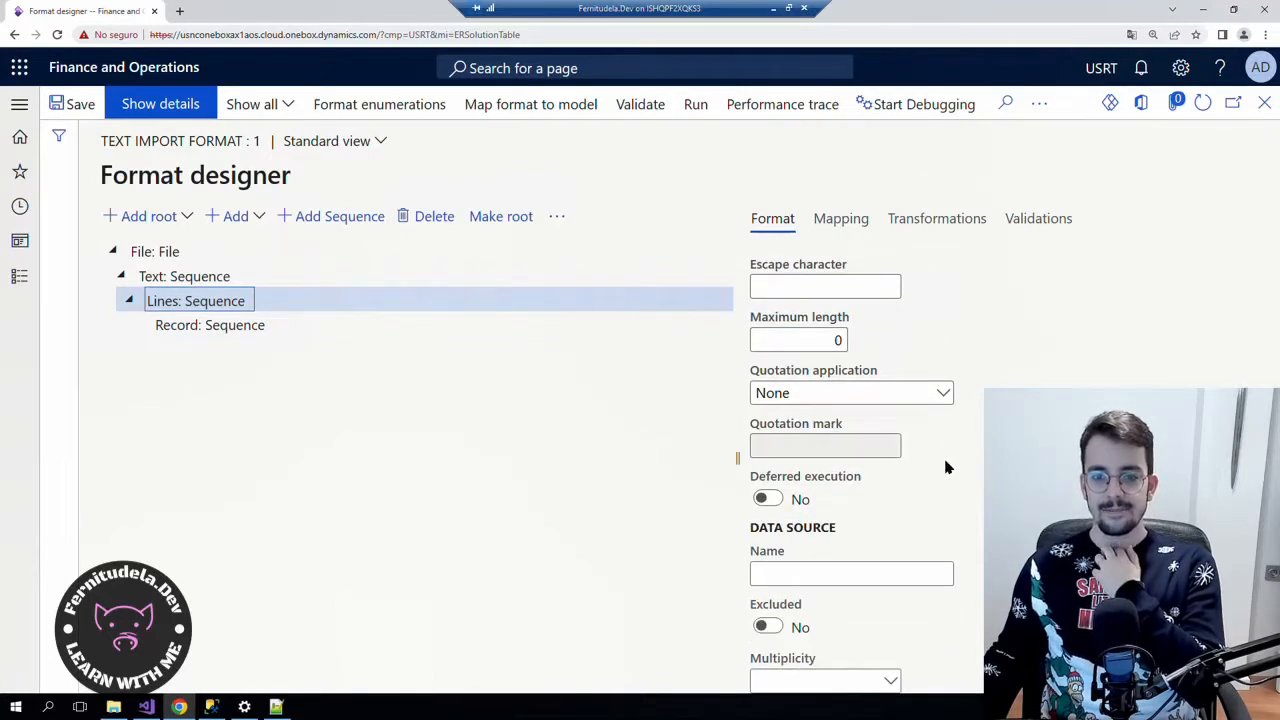
pyautogui.click(888, 680)
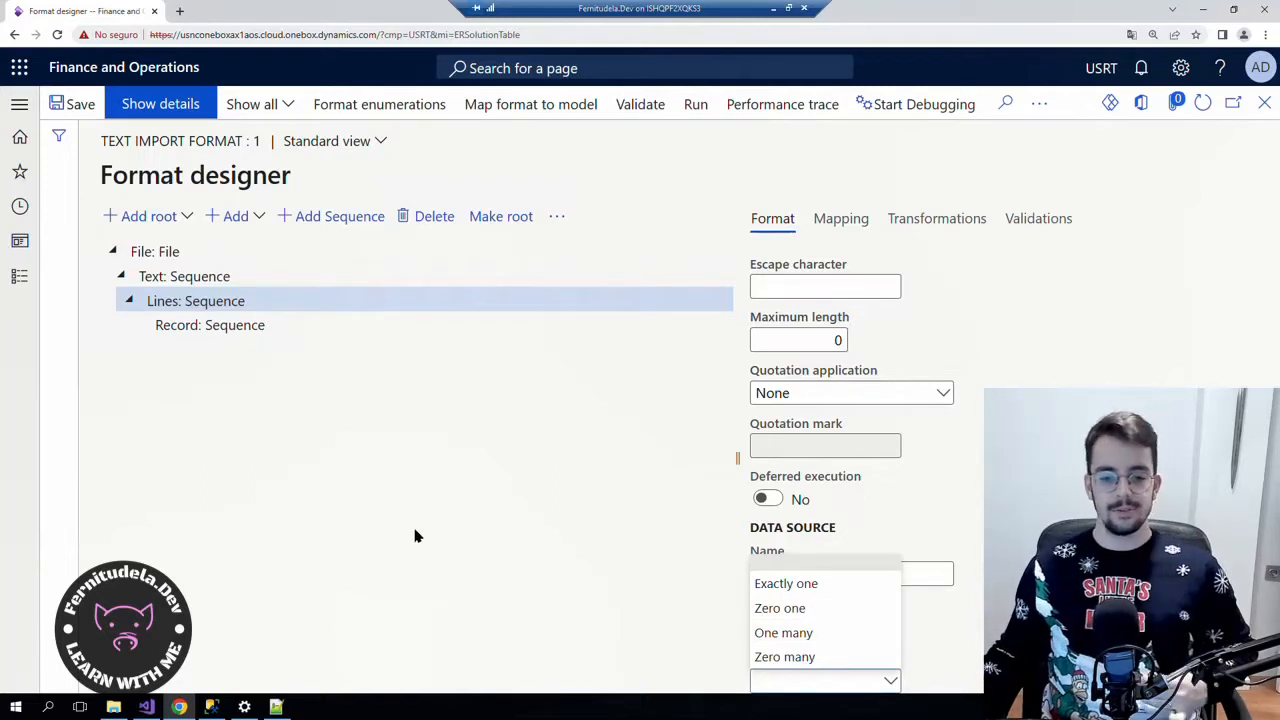
pyautogui.click(780, 633)
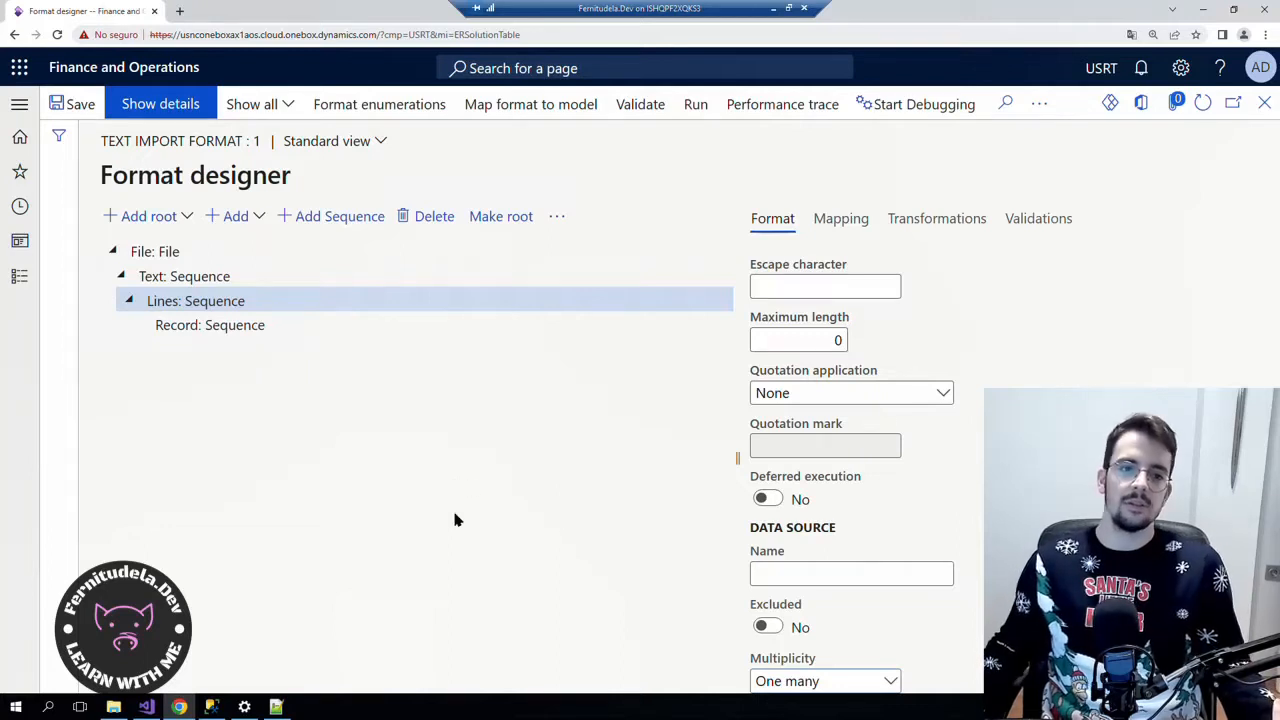
pyautogui.scroll(2, 818, 524)
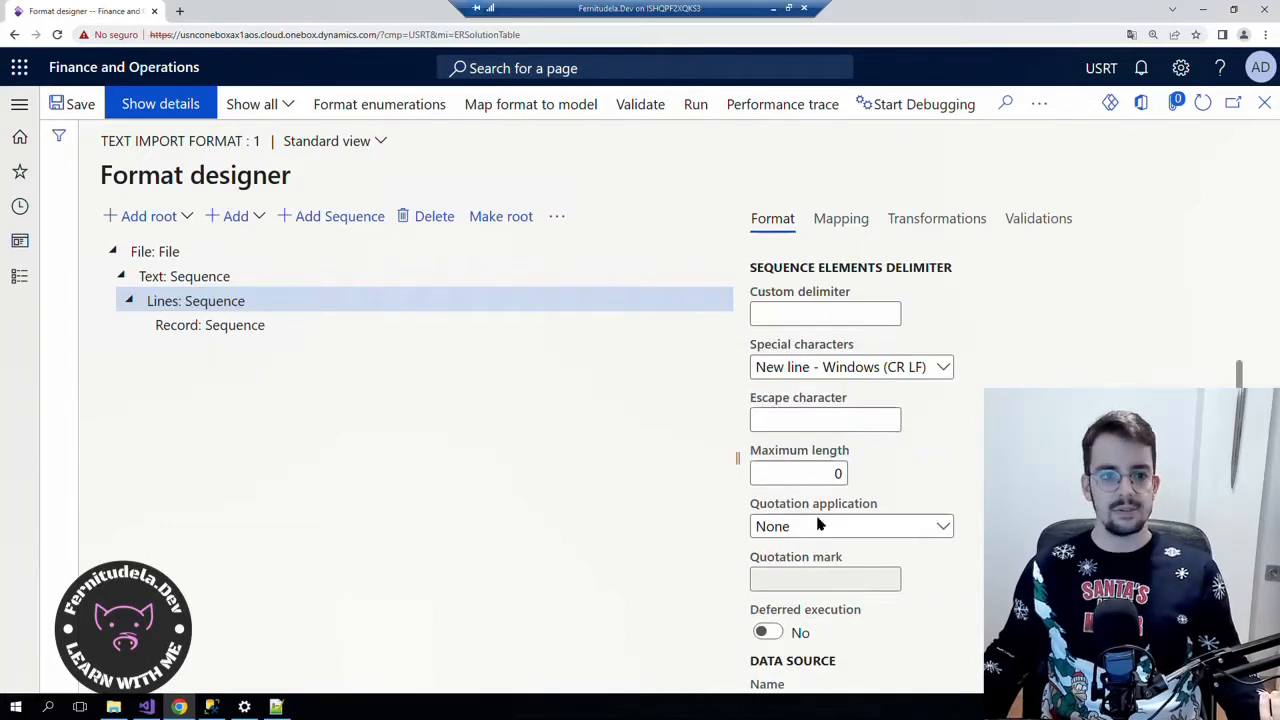
pyautogui.click(80, 104)
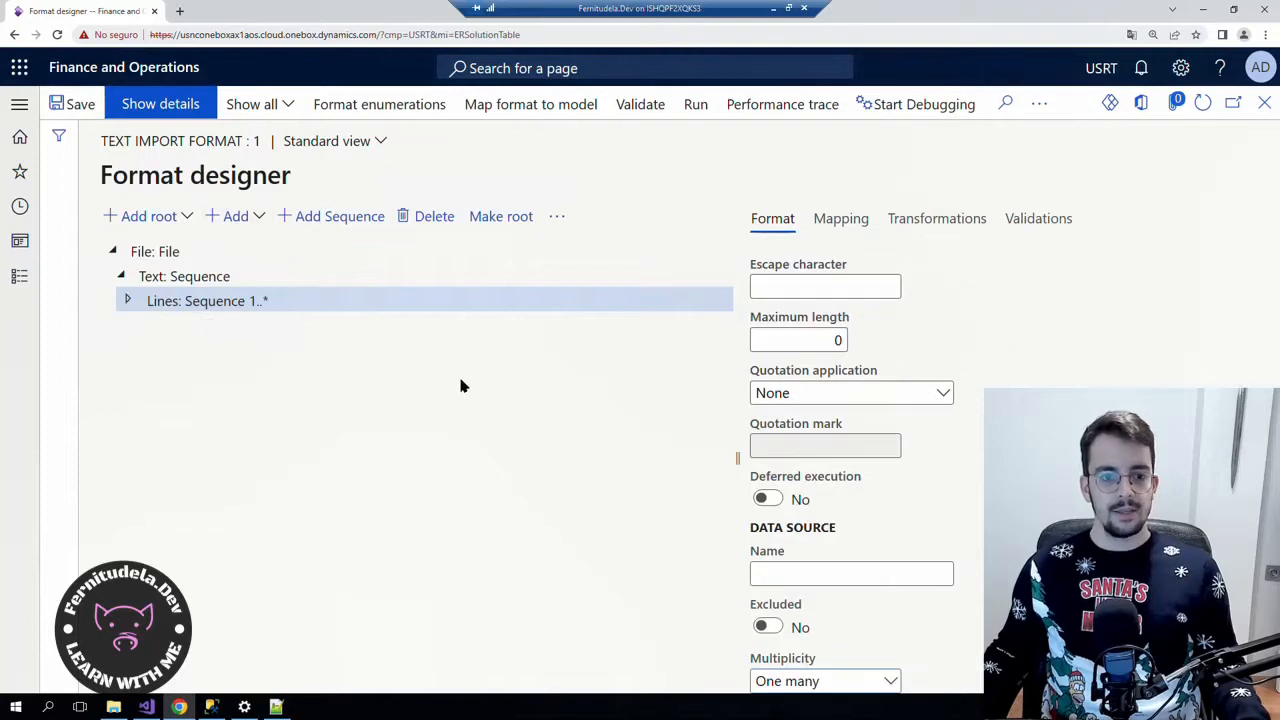
pyautogui.click(128, 300)
# Review the File, Text, Lines and Record elements in the format tree, comparing their nesting, types and multiplicity.
pyautogui.click(158, 105)
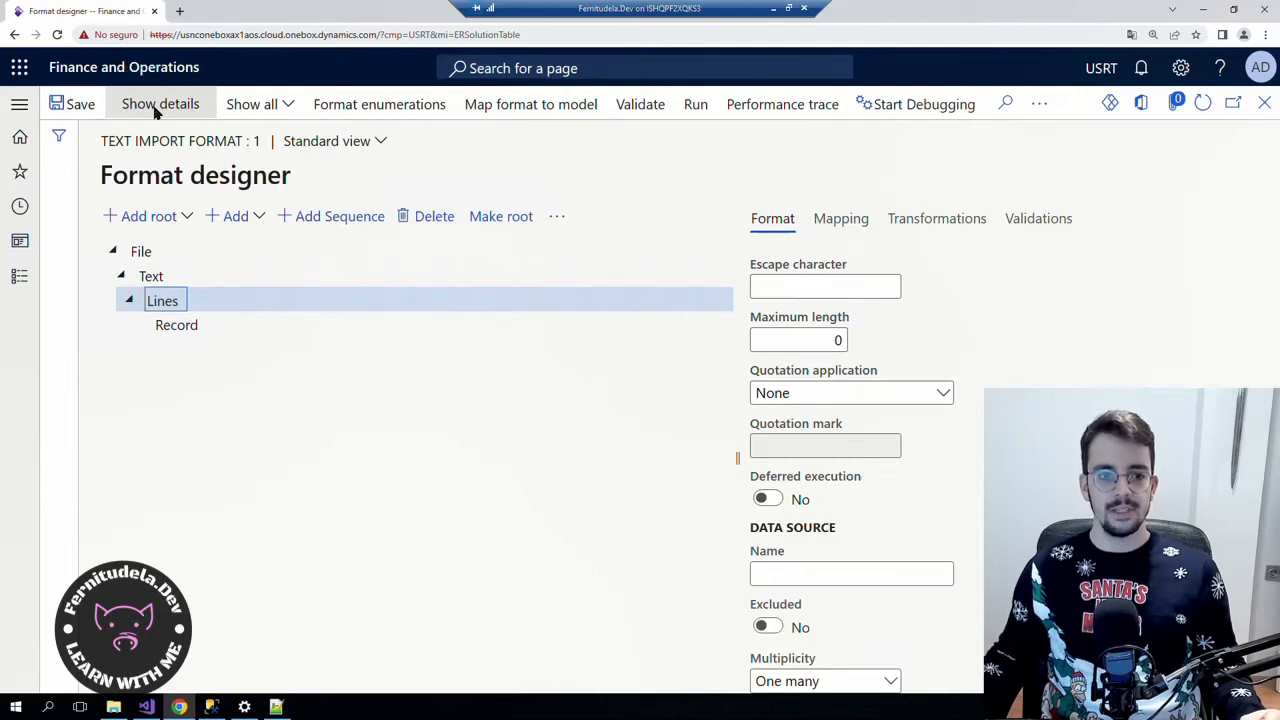
pyautogui.click(155, 108)
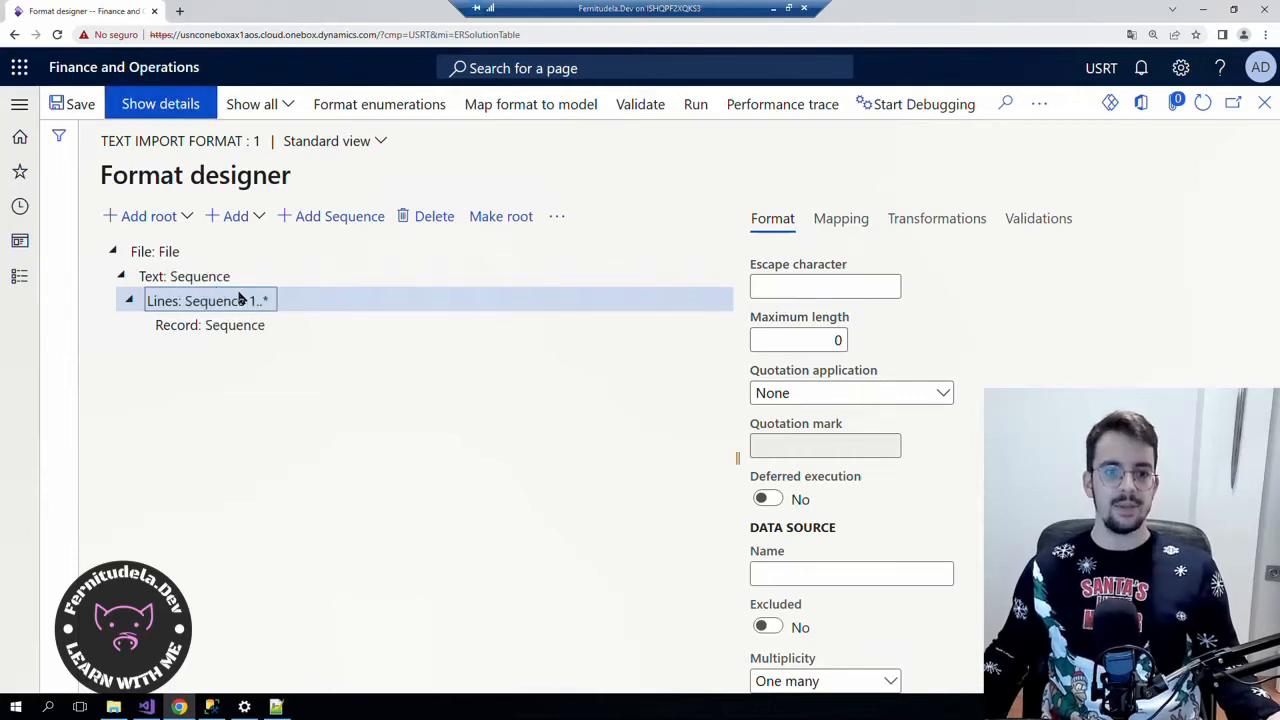
pyautogui.click(166, 252)
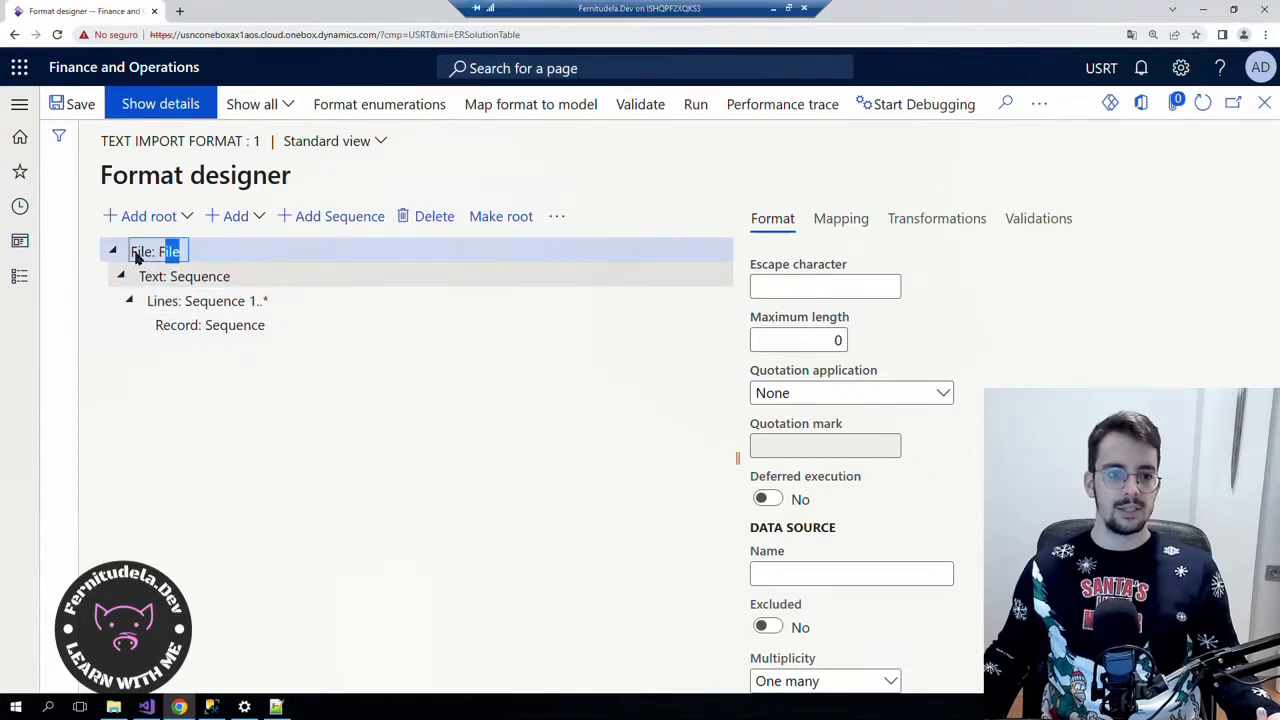
pyautogui.moveTo(155, 257); pyautogui.dragTo(277, 303)
pyautogui.click(210, 327)
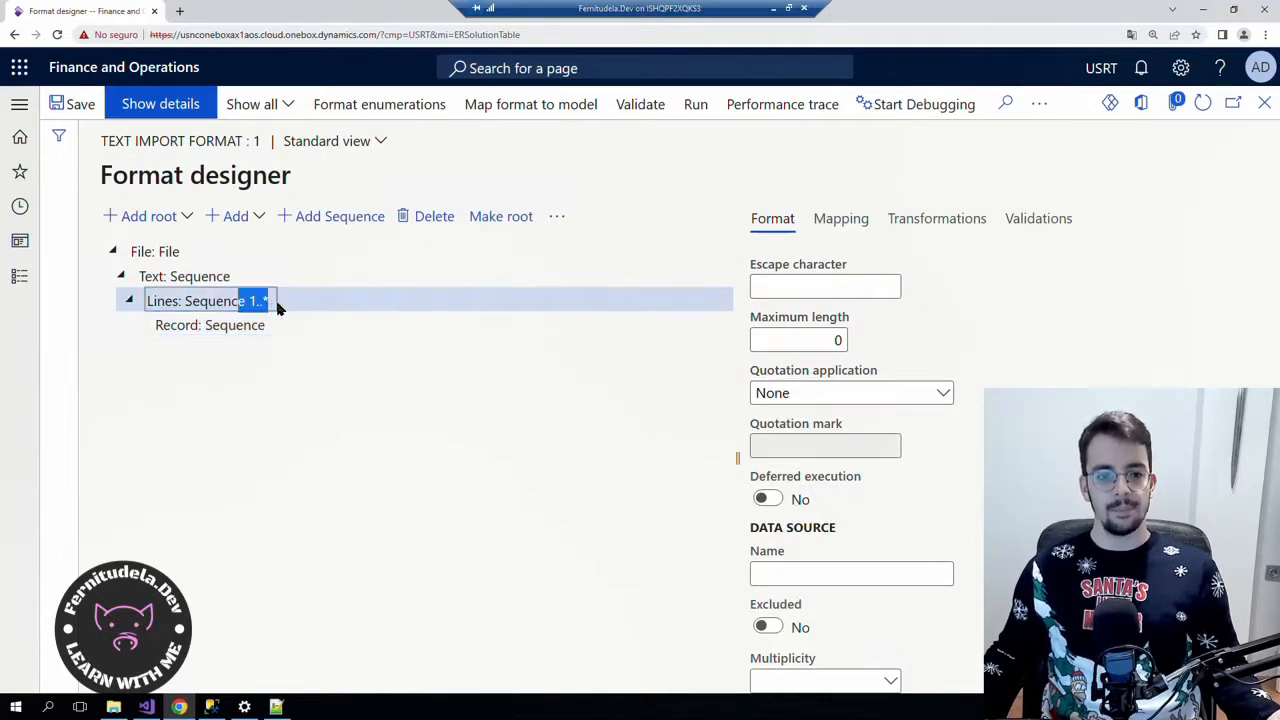
pyautogui.click(221, 334)
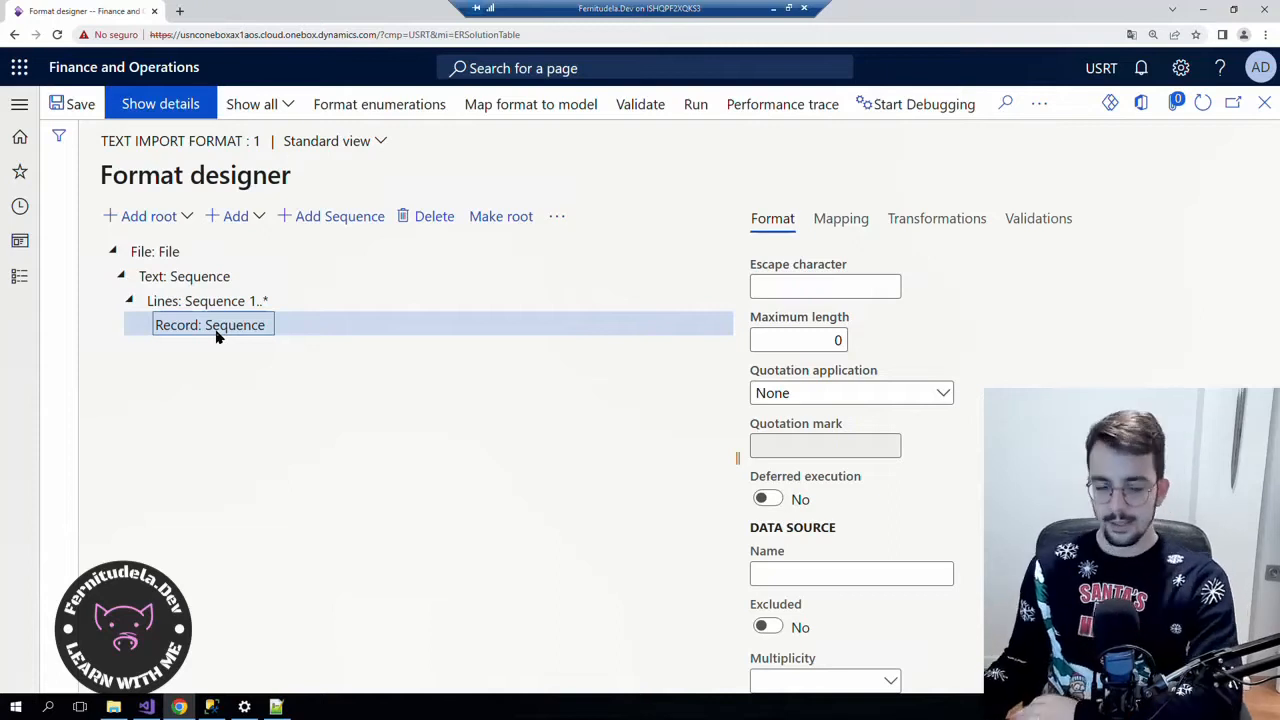
pyautogui.click(217, 303)
pyautogui.click(213, 330)
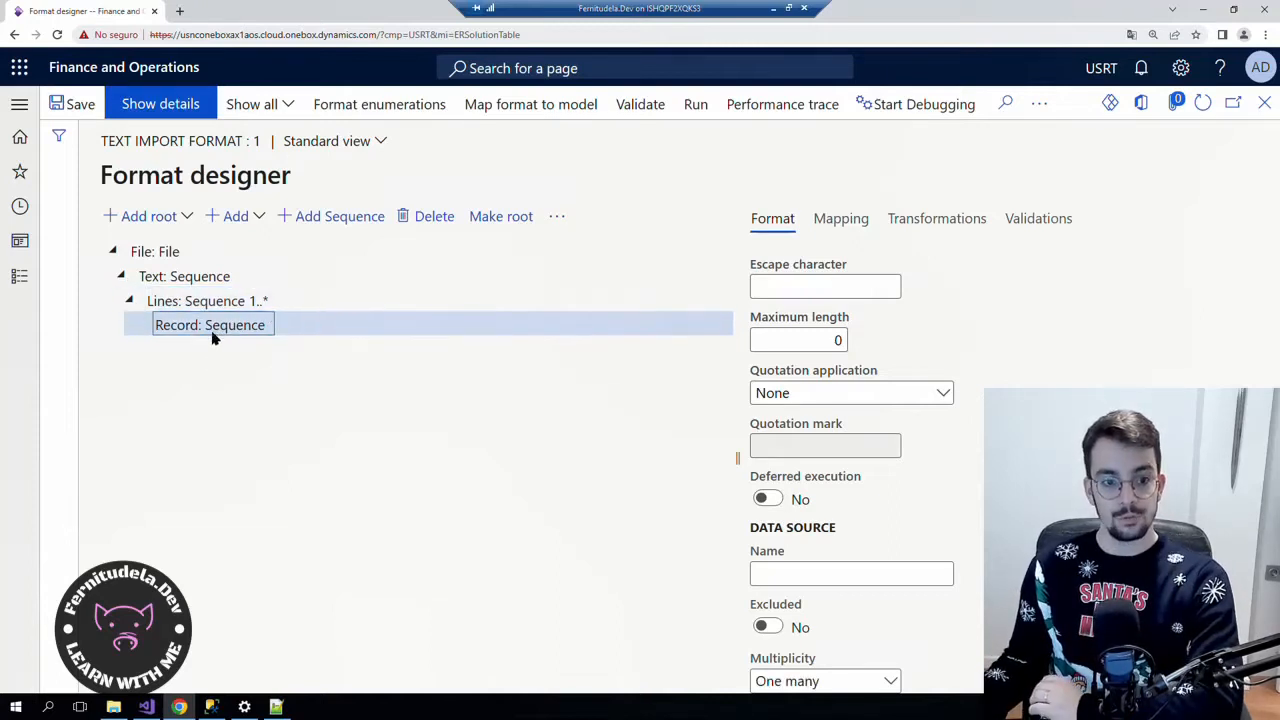
pyautogui.click(210, 302)
pyautogui.click(186, 251)
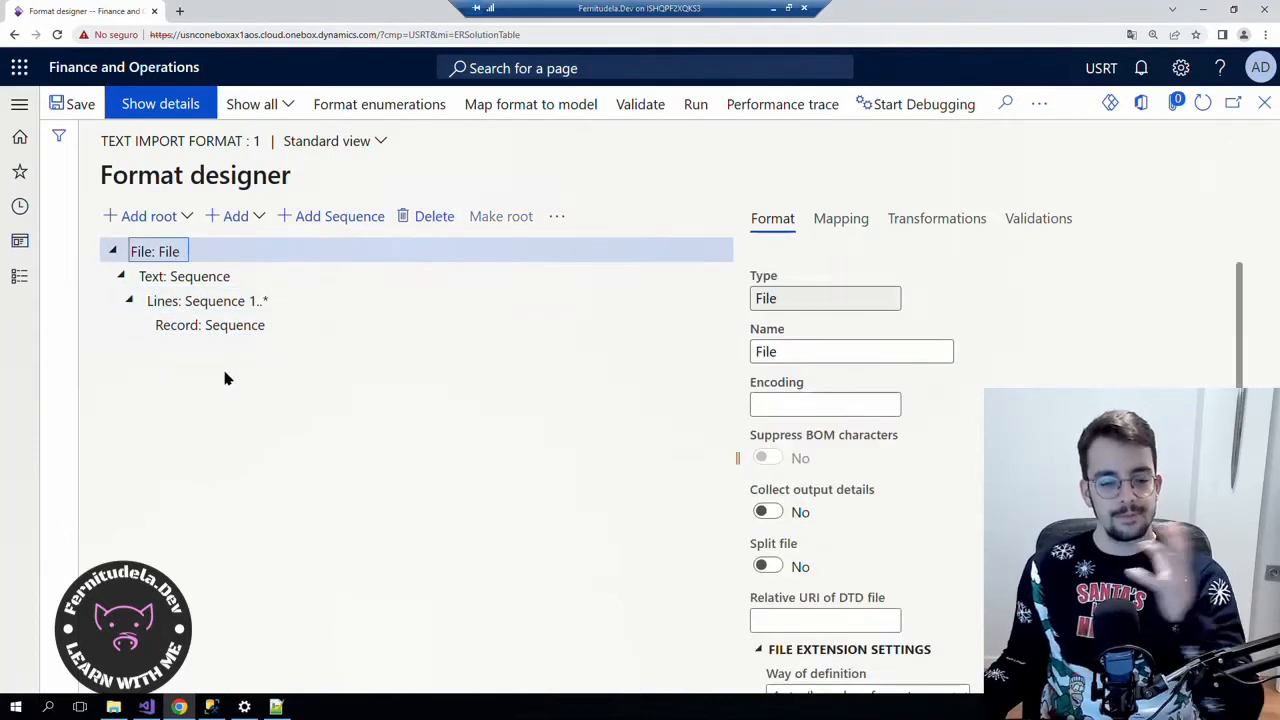
pyautogui.click(200, 276)
pyautogui.click(157, 304)
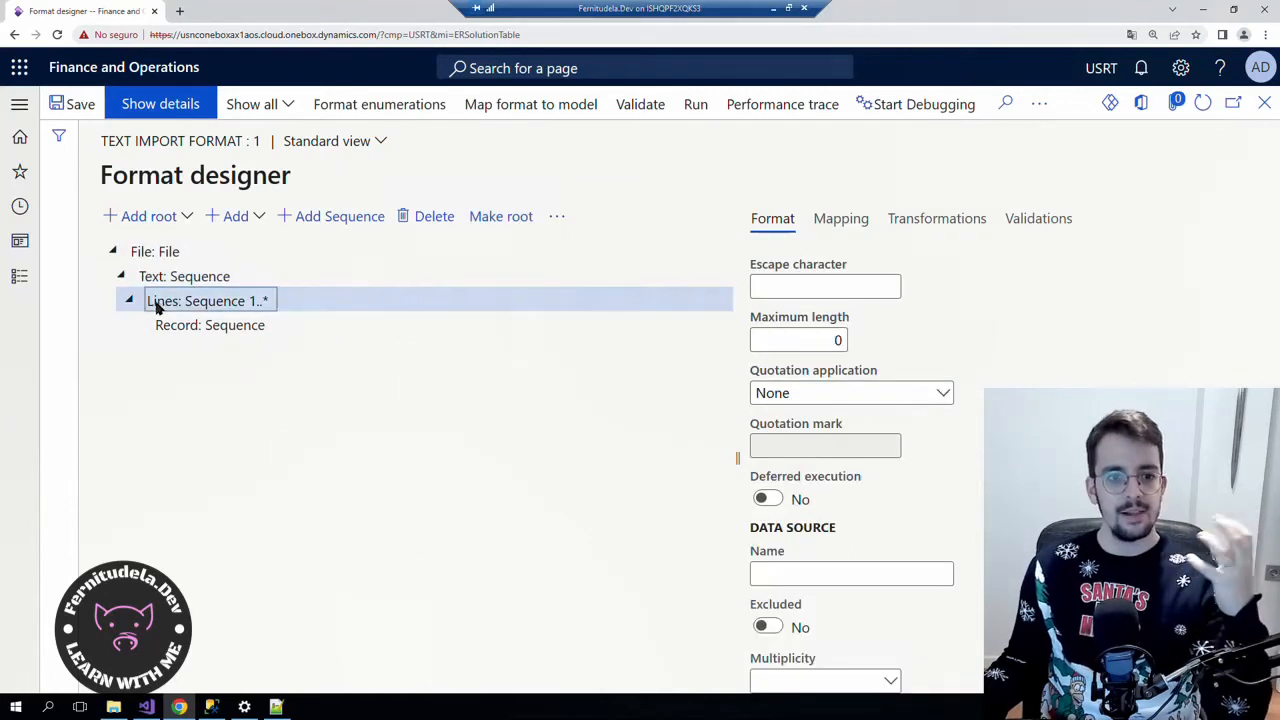
pyautogui.click(181, 330)
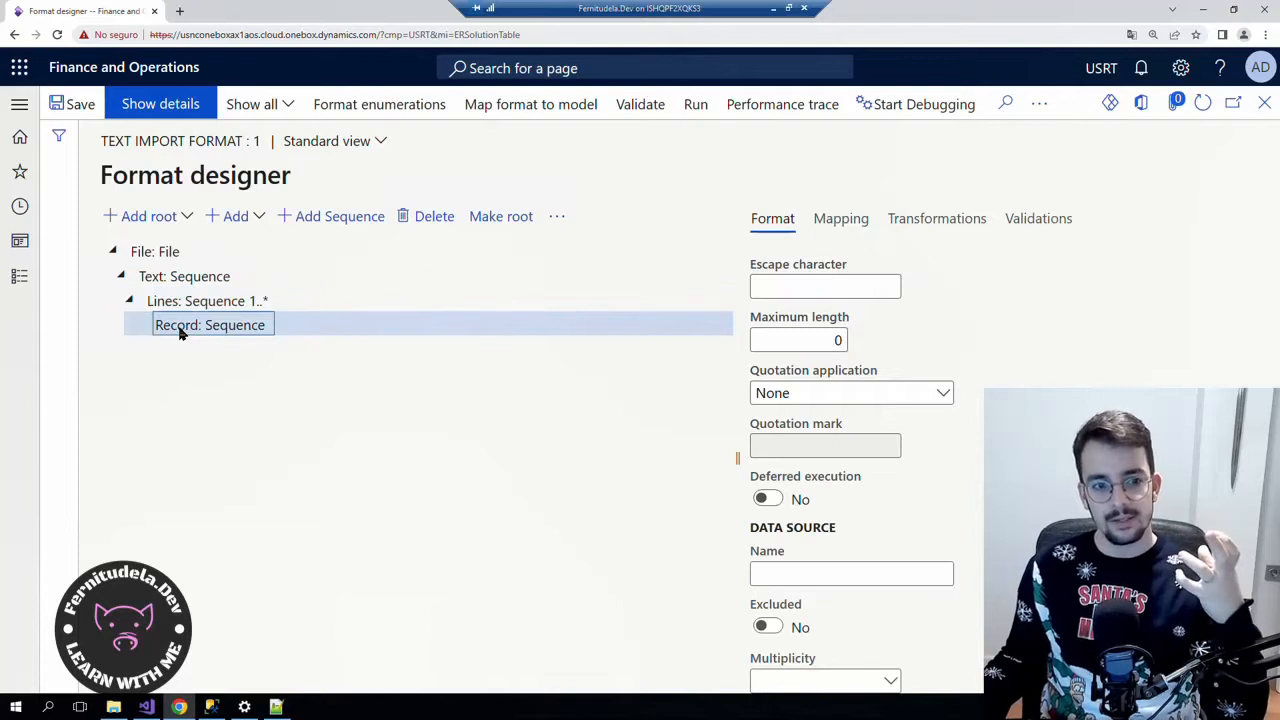
pyautogui.click(165, 304)
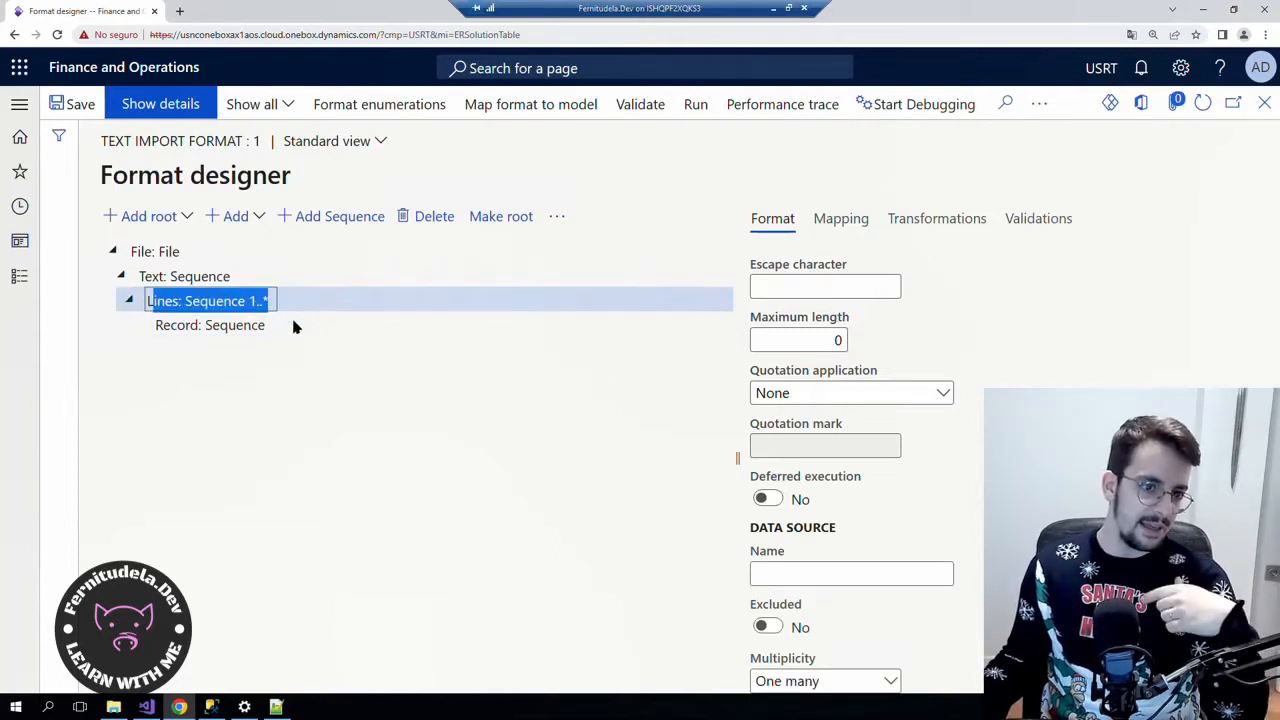
pyautogui.click(167, 330)
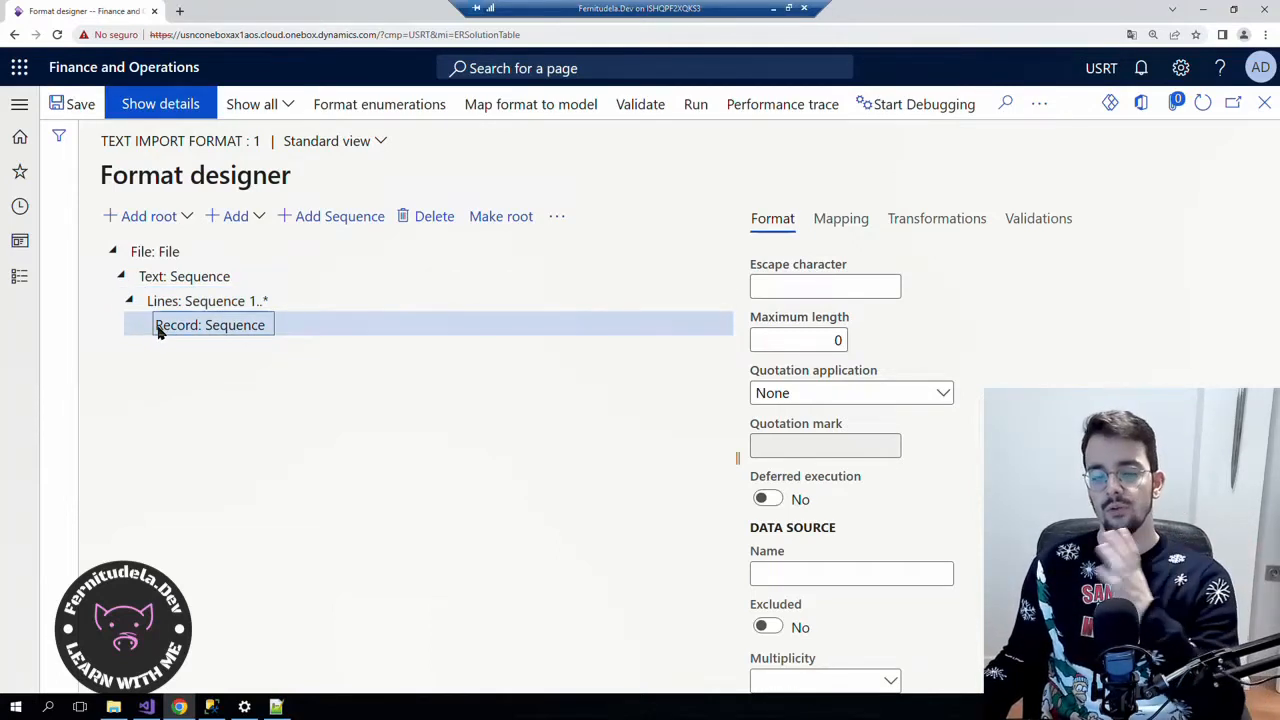
# Check the first record of Test Ger Import.txt in Notepad++, and add a String element named HeaderName under Record in the format designer.
pyautogui.click(276, 707)
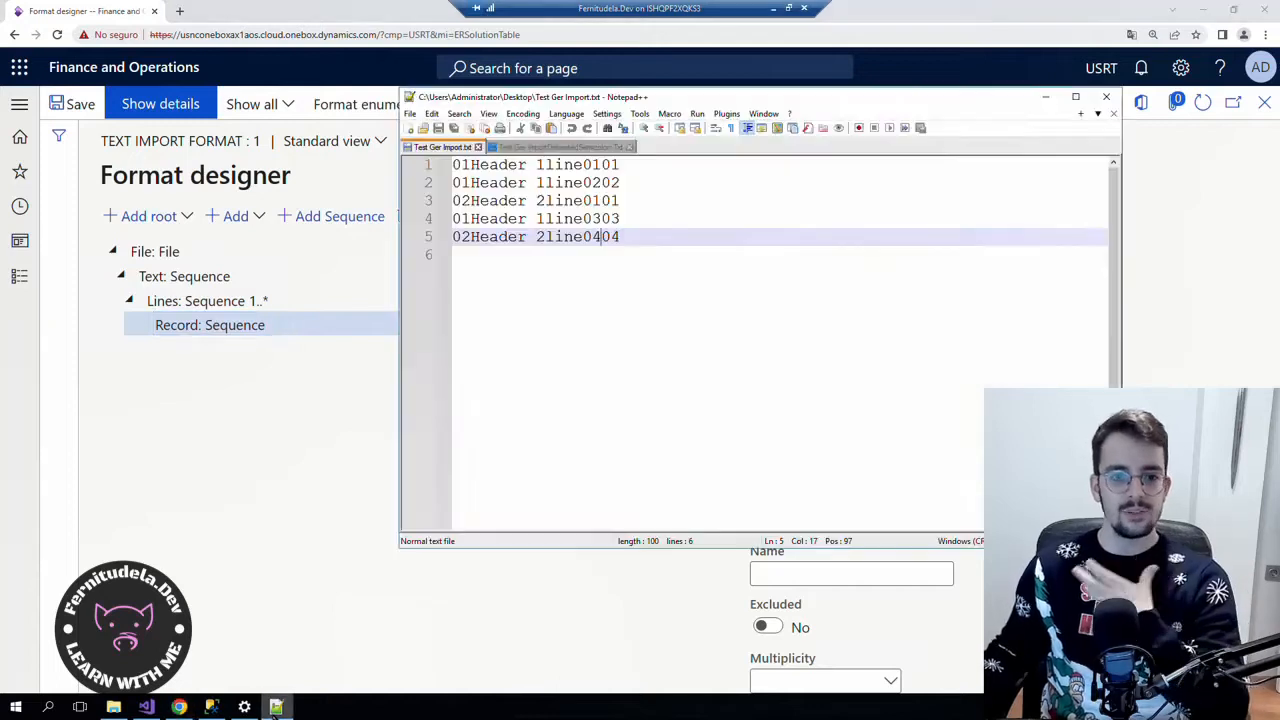
pyautogui.moveTo(620, 166); pyautogui.dragTo(443, 170)
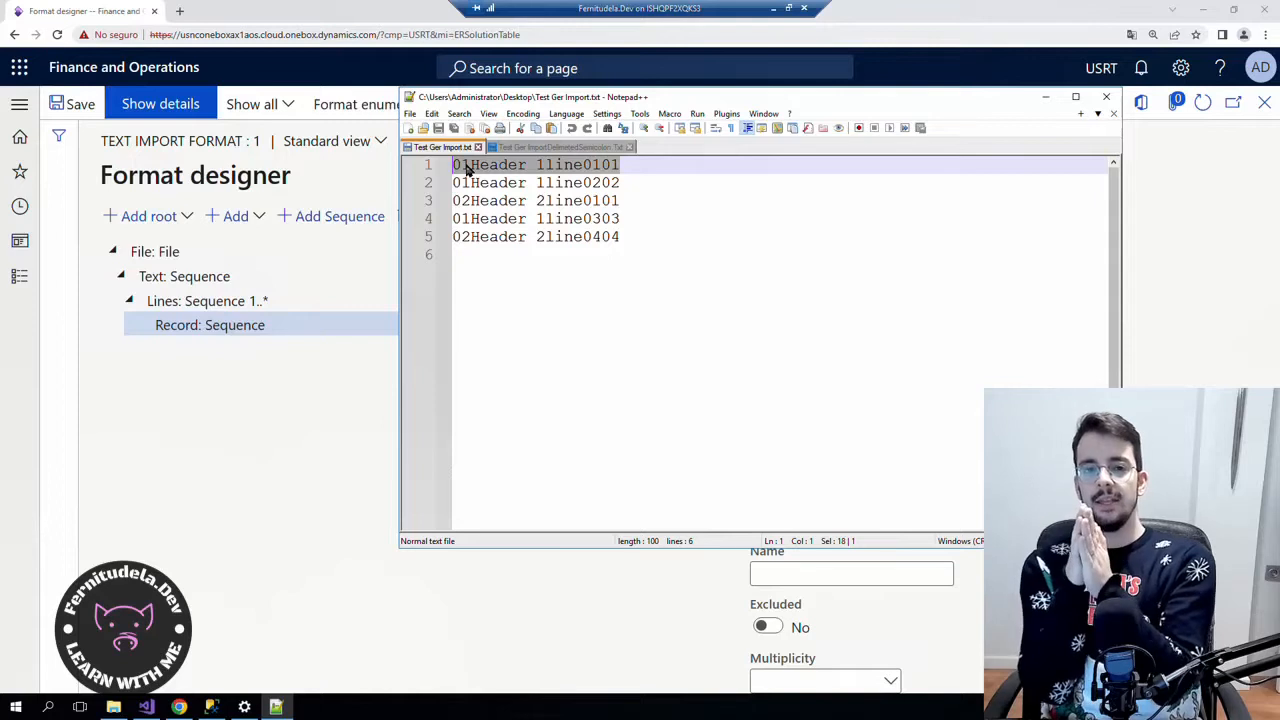
pyautogui.click(260, 217)
pyautogui.click(262, 218)
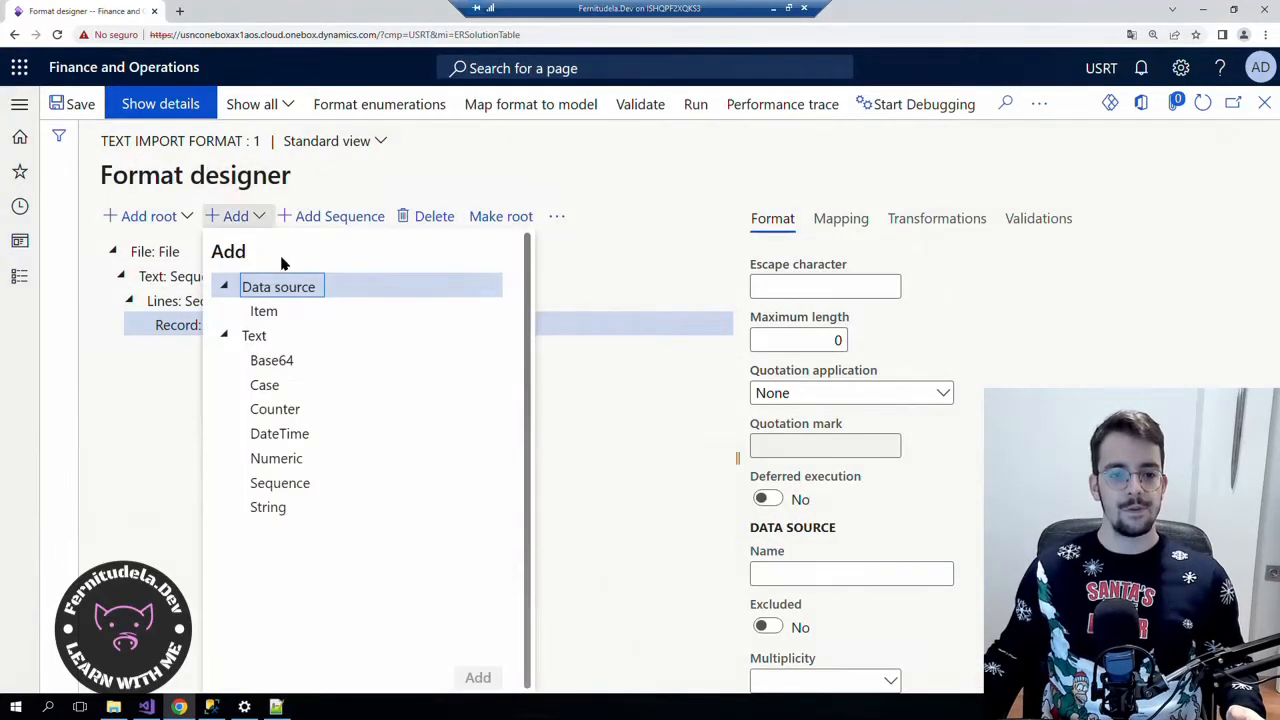
pyautogui.doubleClick(283, 507)
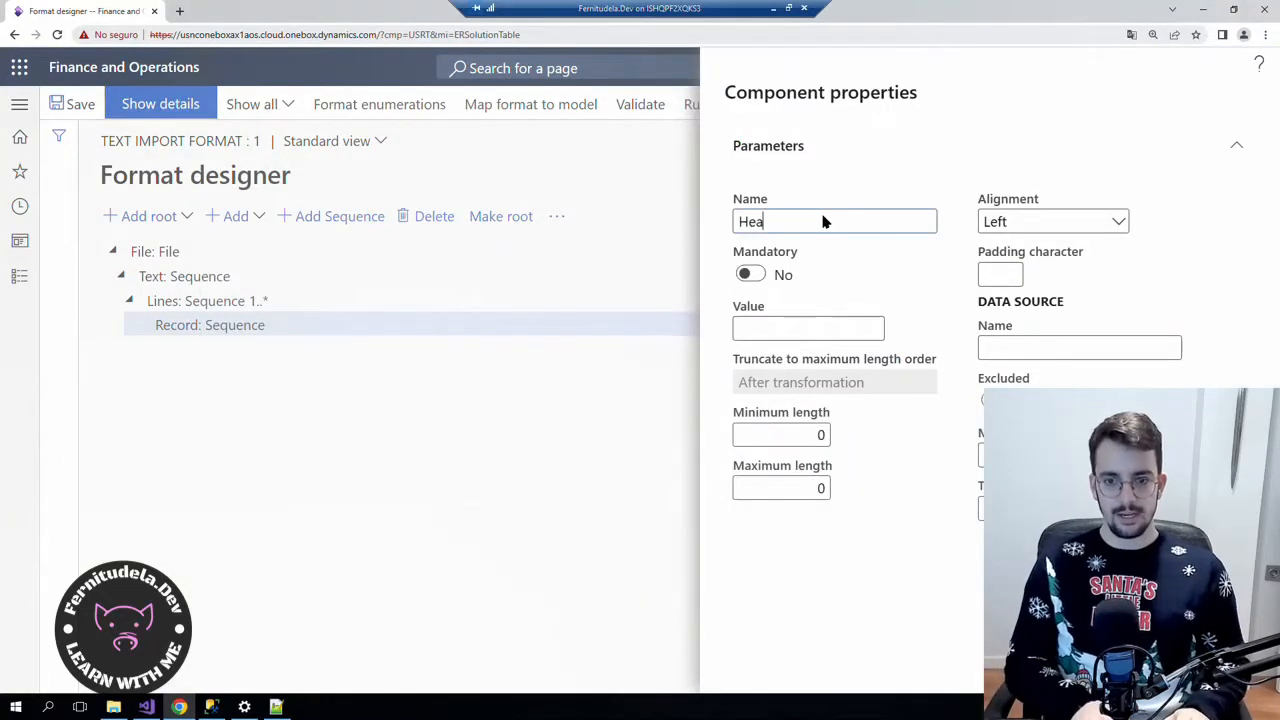
pyautogui.write('Heade')
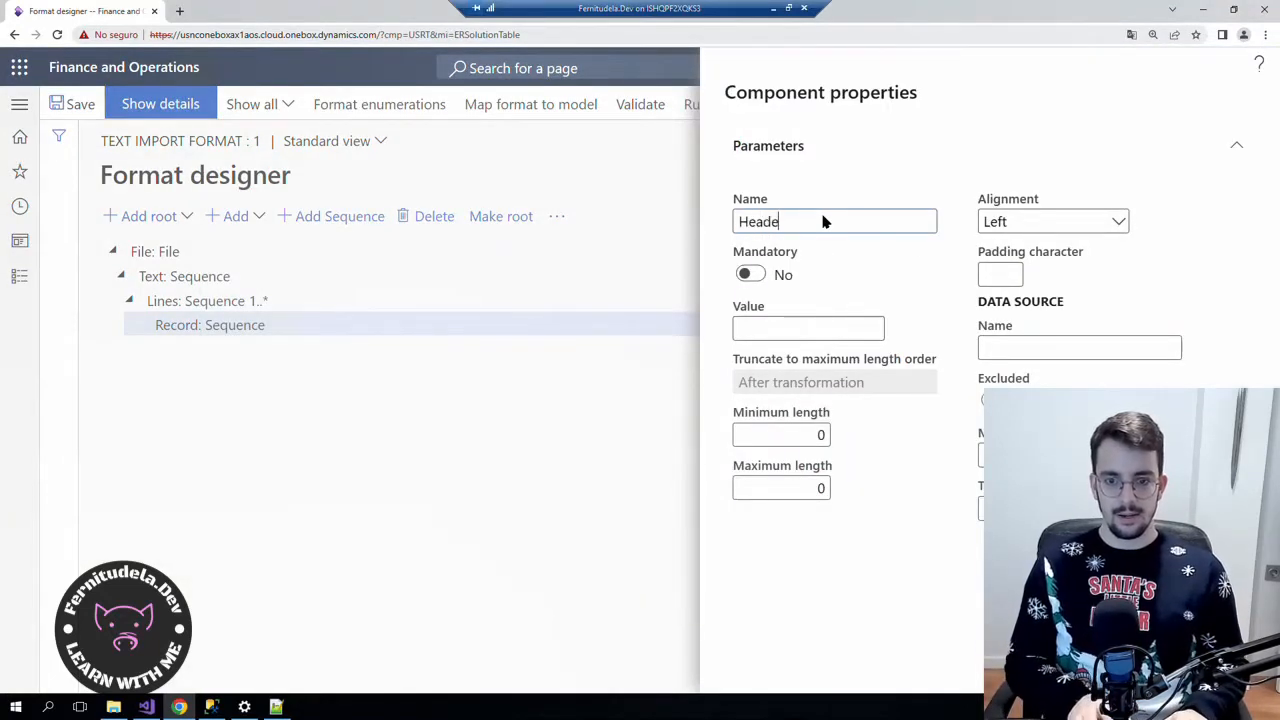
pyautogui.write('rName')
# Shrink the Notepad++ window beside the component properties and examine the character positions in the first record of Test Ger Import.txt.
pyautogui.click(800, 490)
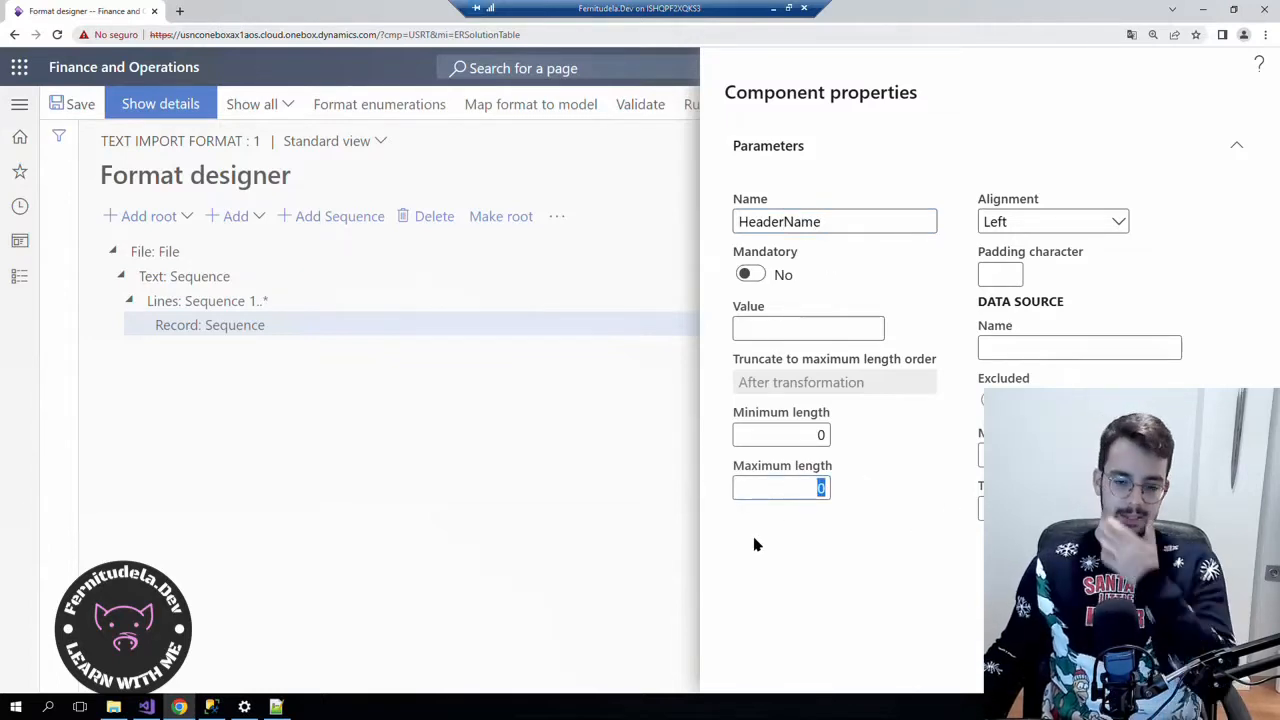
pyautogui.click(276, 707)
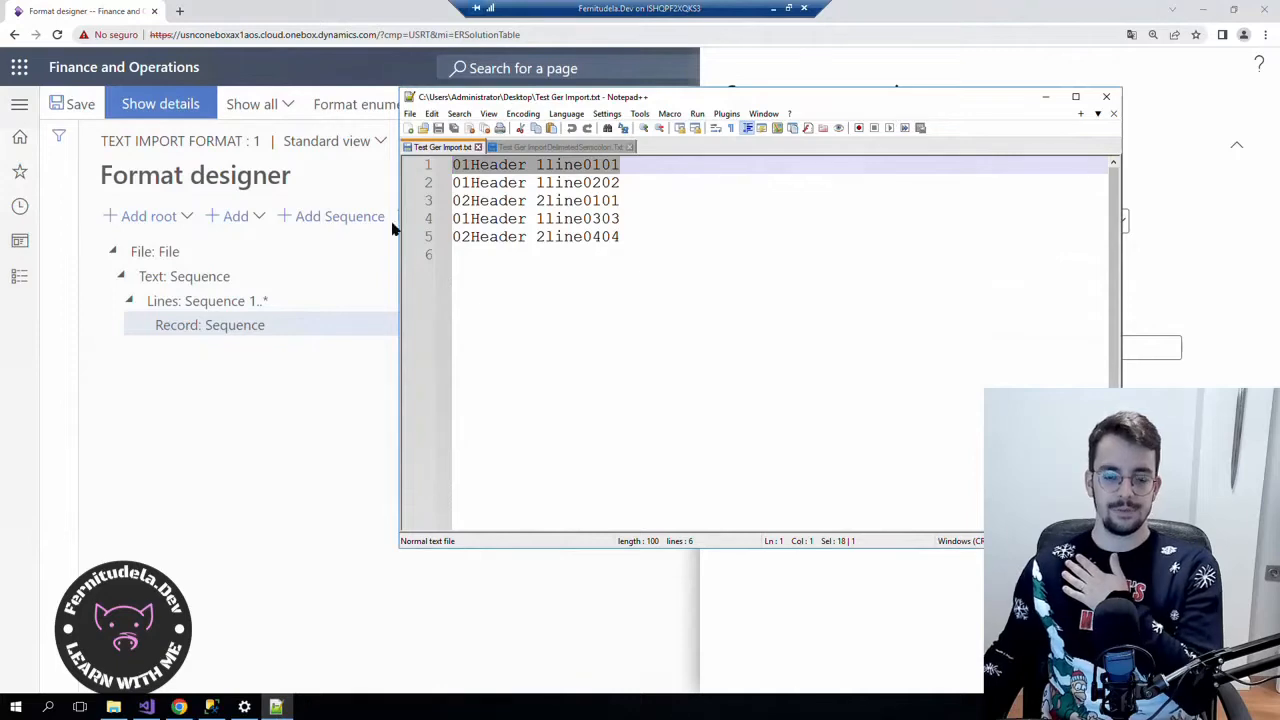
pyautogui.moveTo(617, 100); pyautogui.dragTo(375, 120)
pyautogui.moveTo(882, 165); pyautogui.dragTo(420, 170)
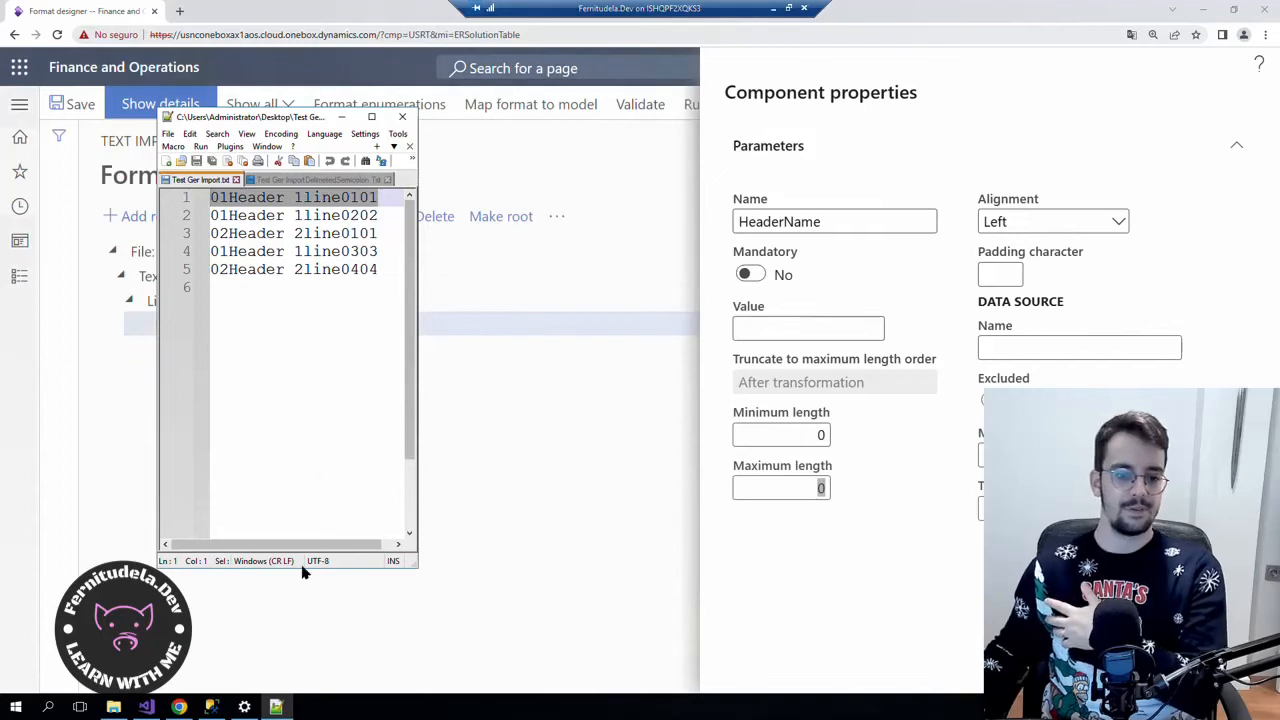
pyautogui.moveTo(297, 570); pyautogui.dragTo(355, 320)
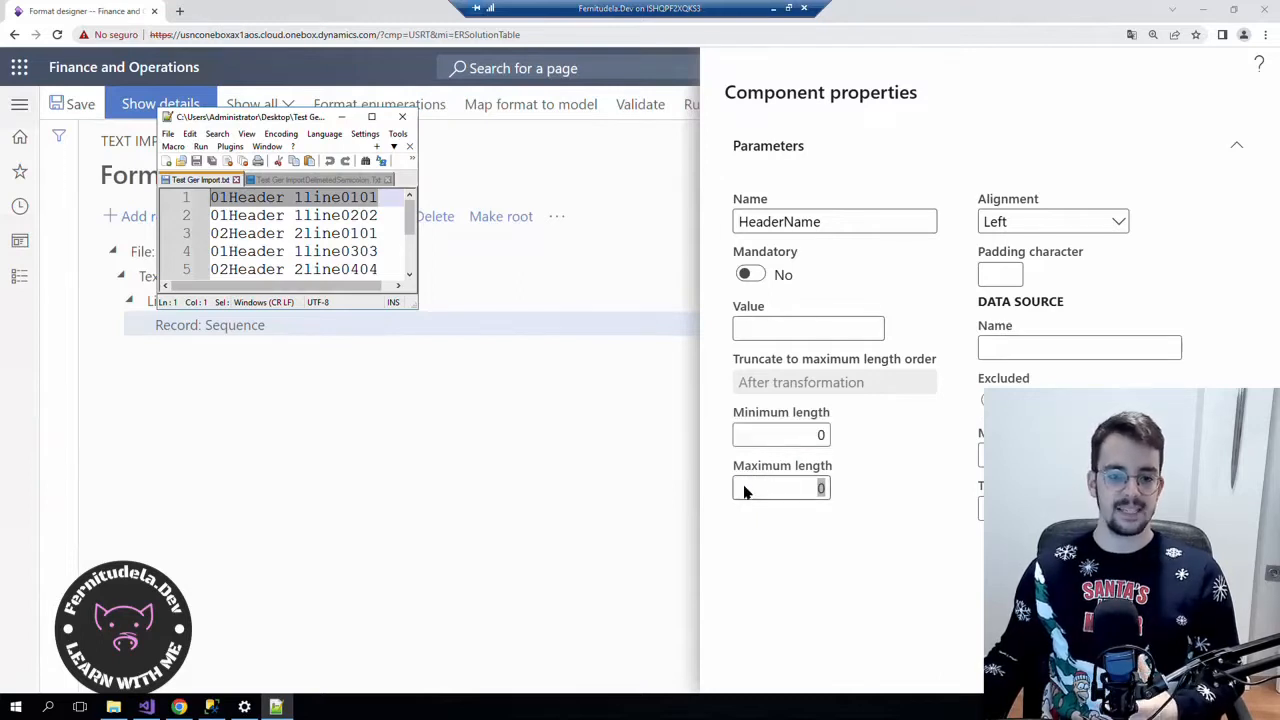
pyautogui.click(212, 203)
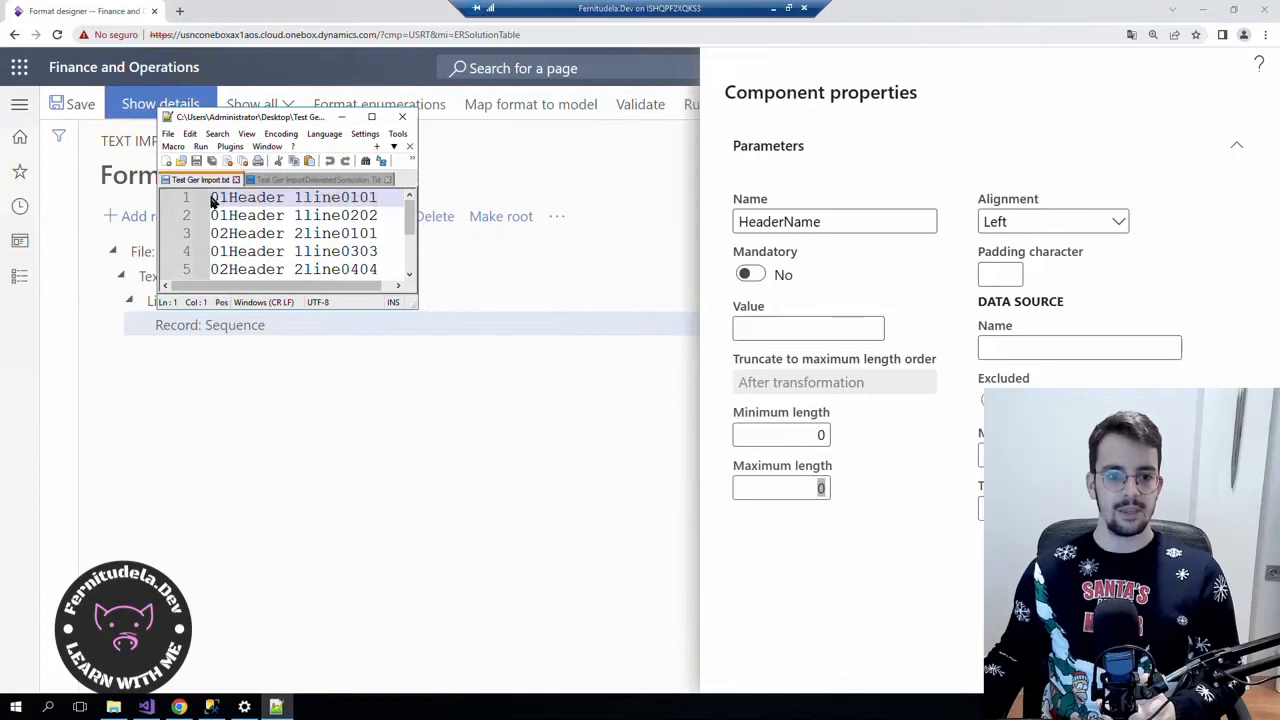
pyautogui.moveTo(212, 203); pyautogui.dragTo(376, 202)
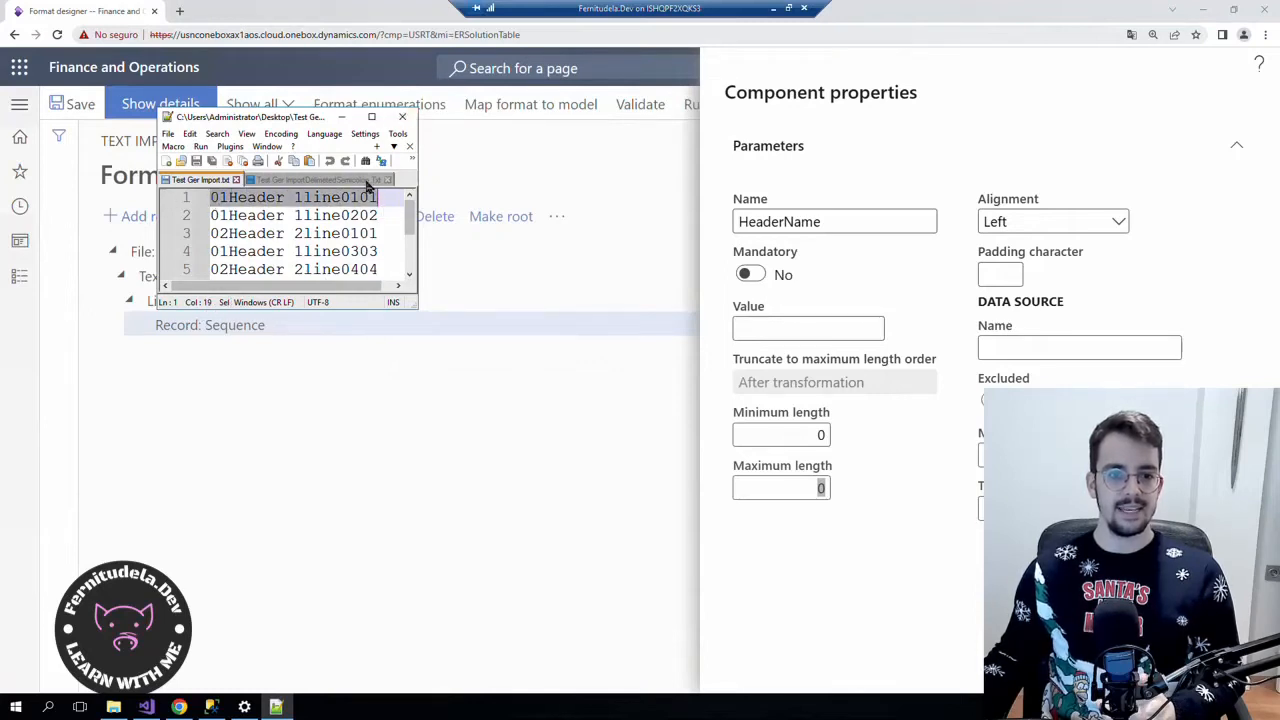
pyautogui.click(371, 116)
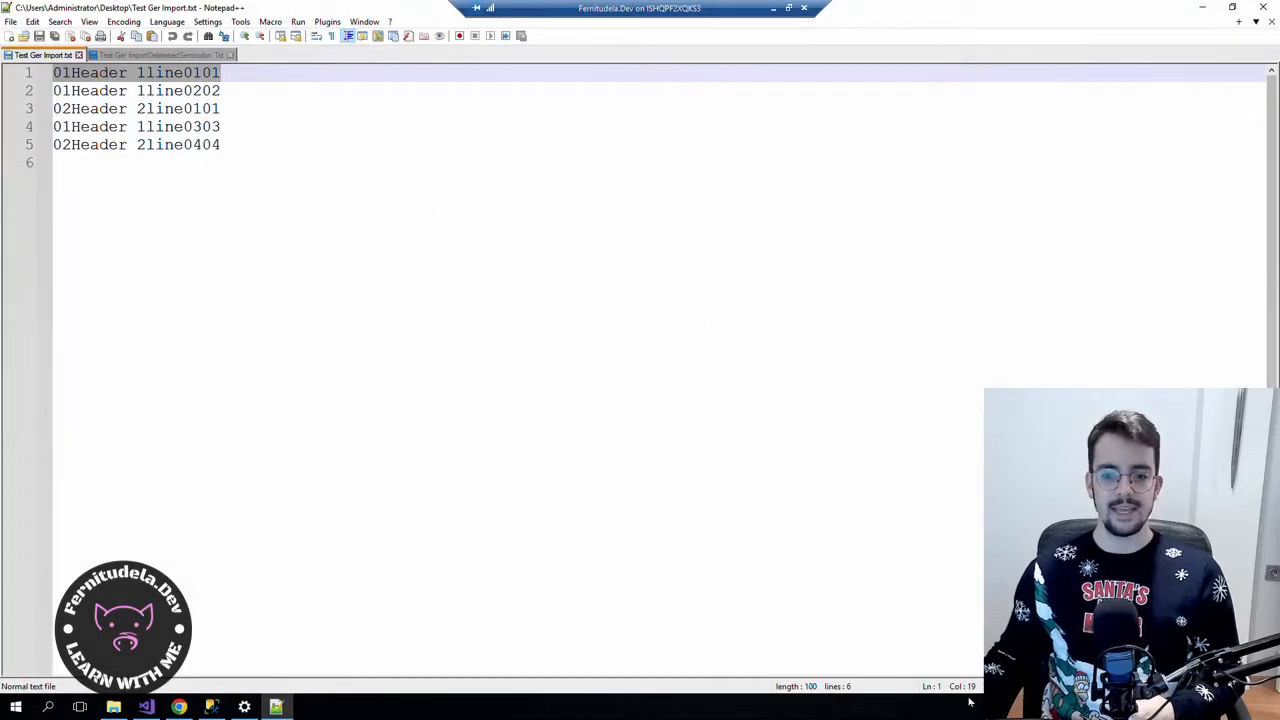
pyautogui.click(1232, 7)
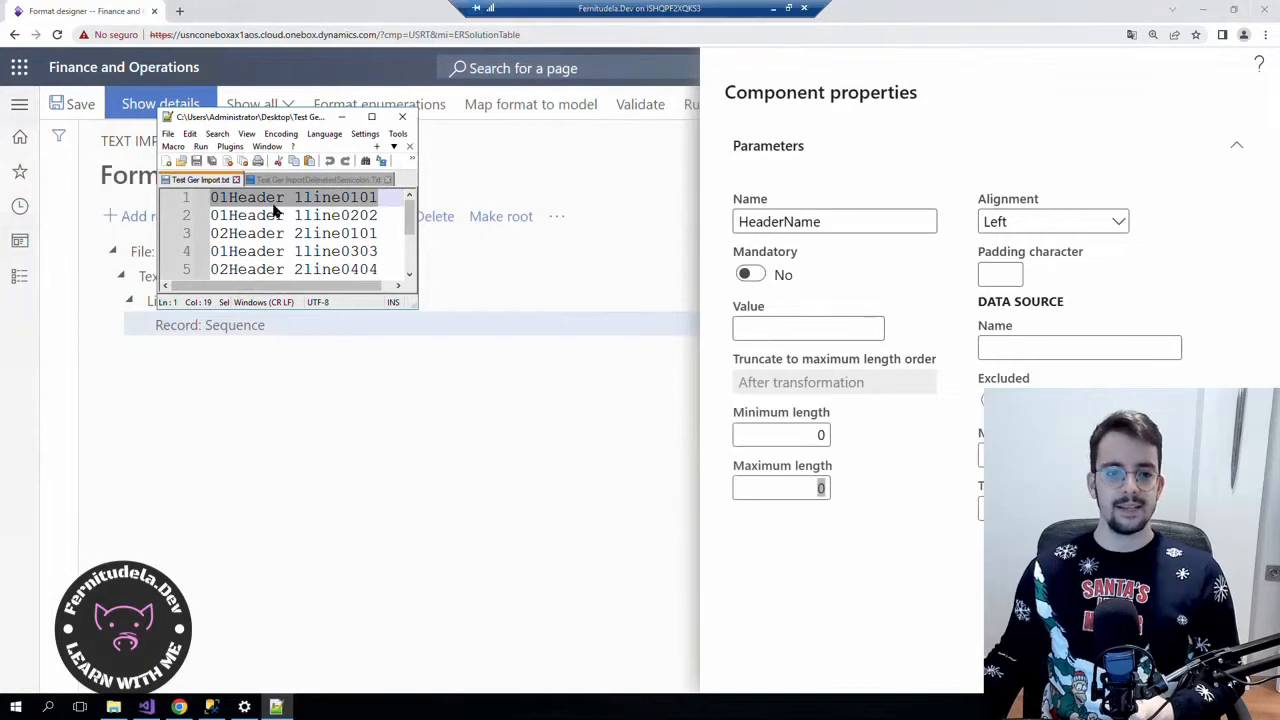
pyautogui.click(228, 204)
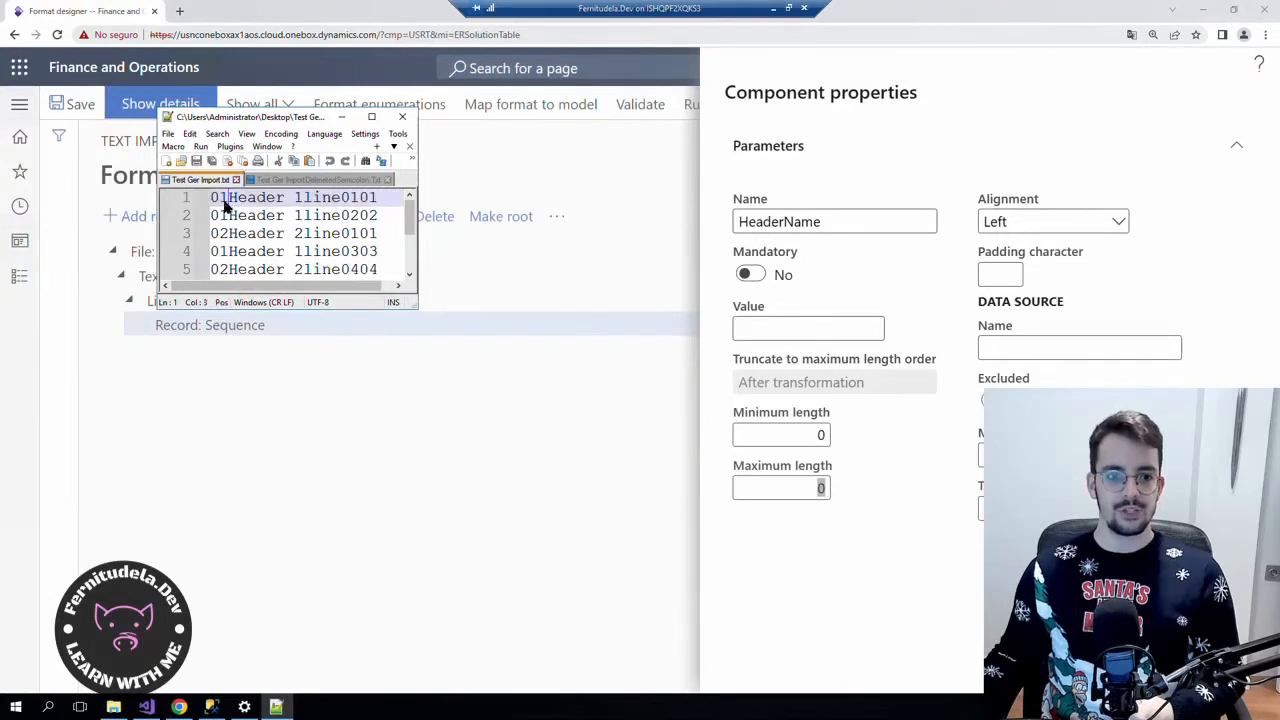
# Set the maximum length of HeaderName to 2 and switch back to Test Ger Import.txt in Notepad++ to compare.
pyautogui.click(851, 494)
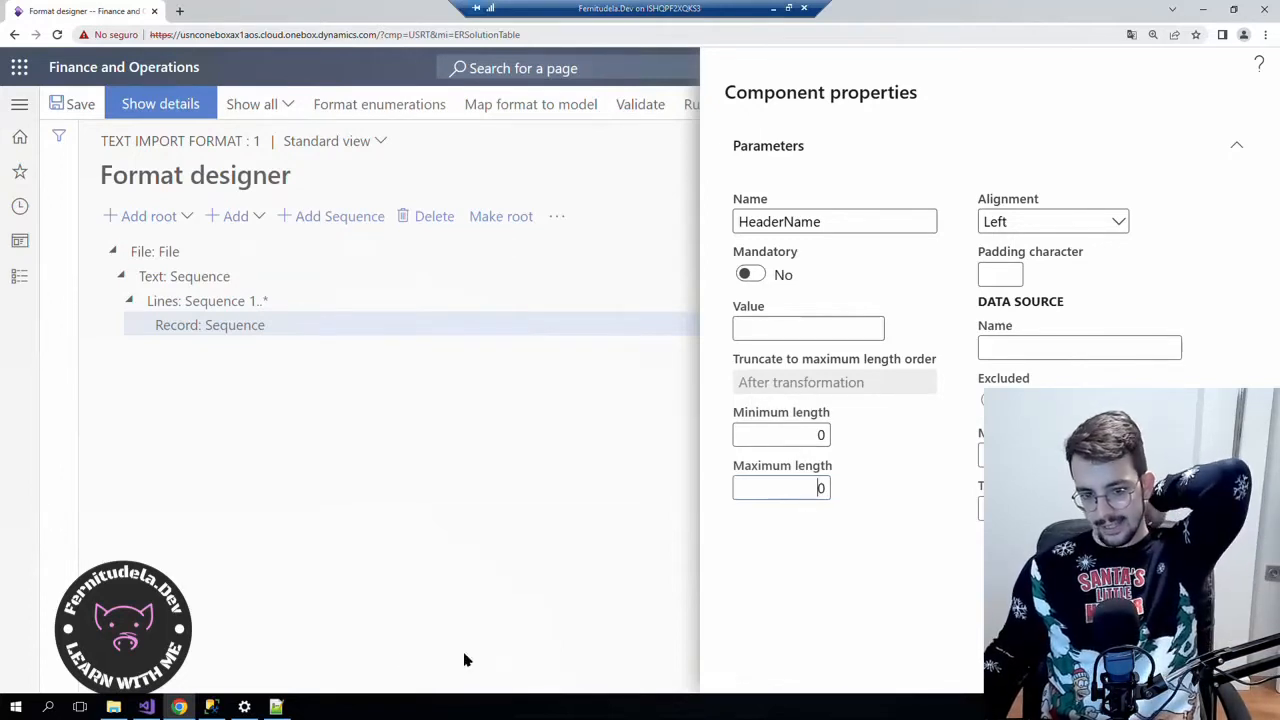
pyautogui.moveTo(272, 712)
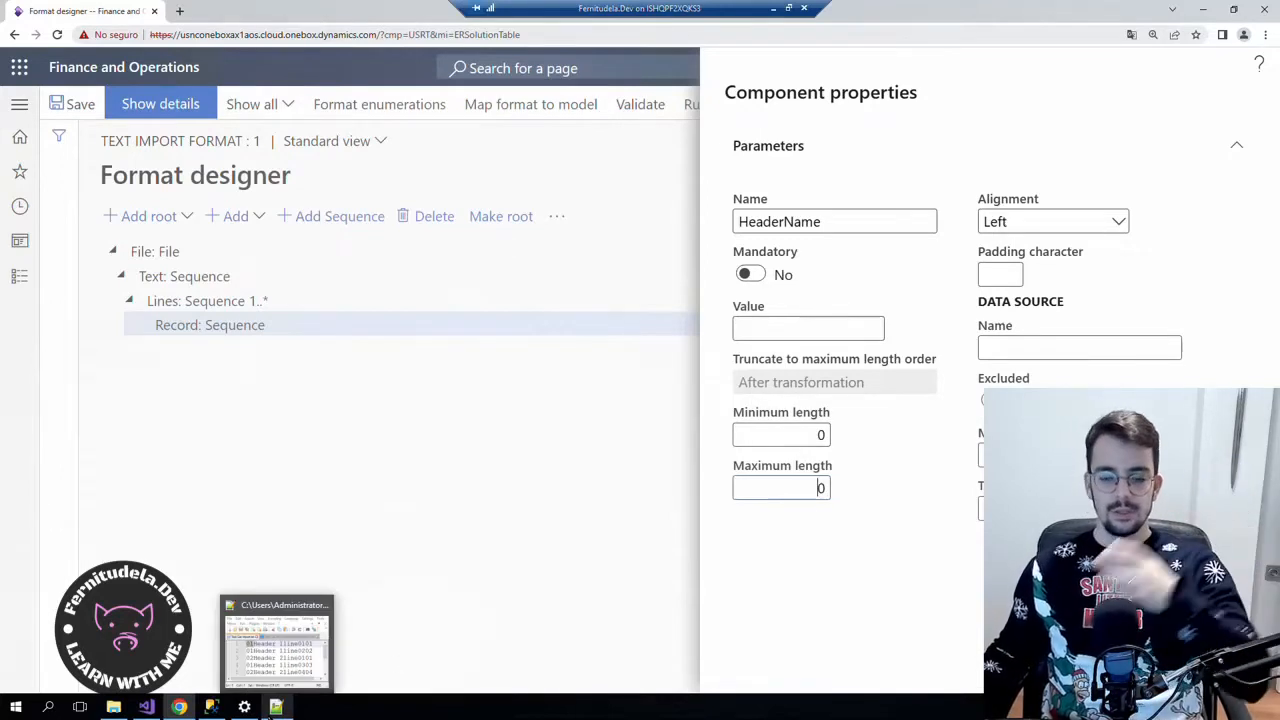
pyautogui.moveTo(795, 494); pyautogui.dragTo(925, 511)
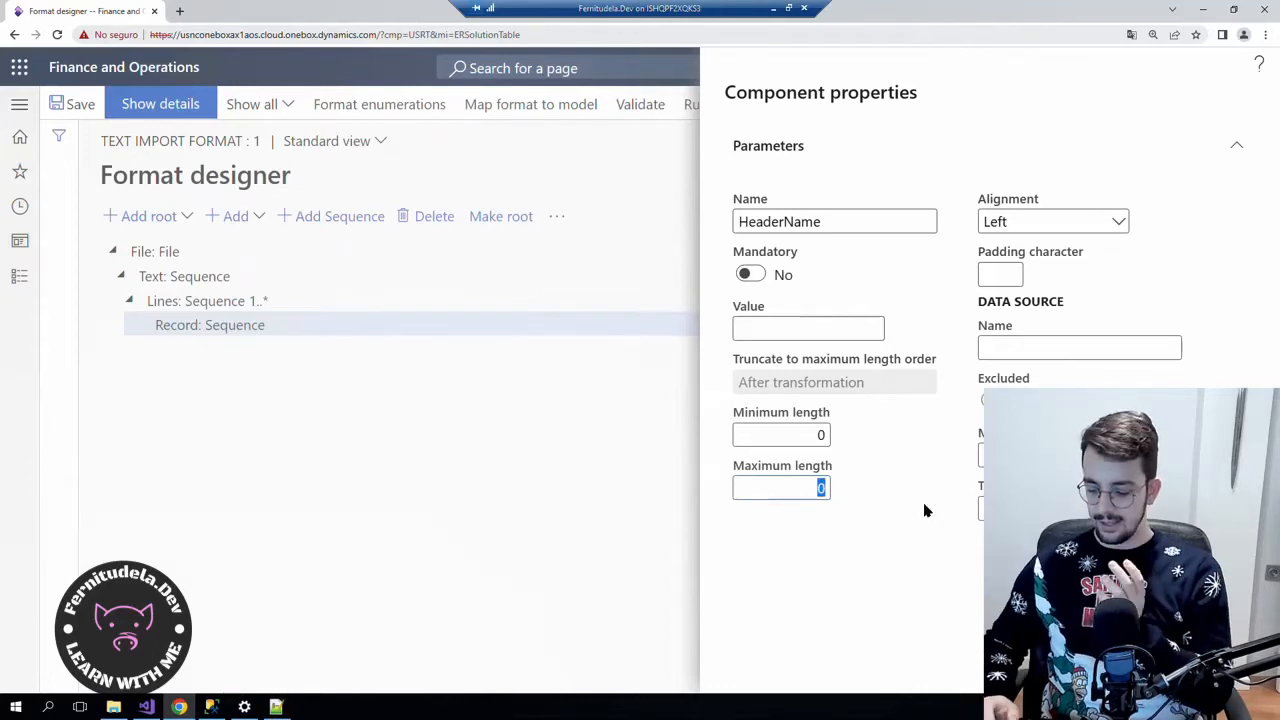
pyautogui.write('2')
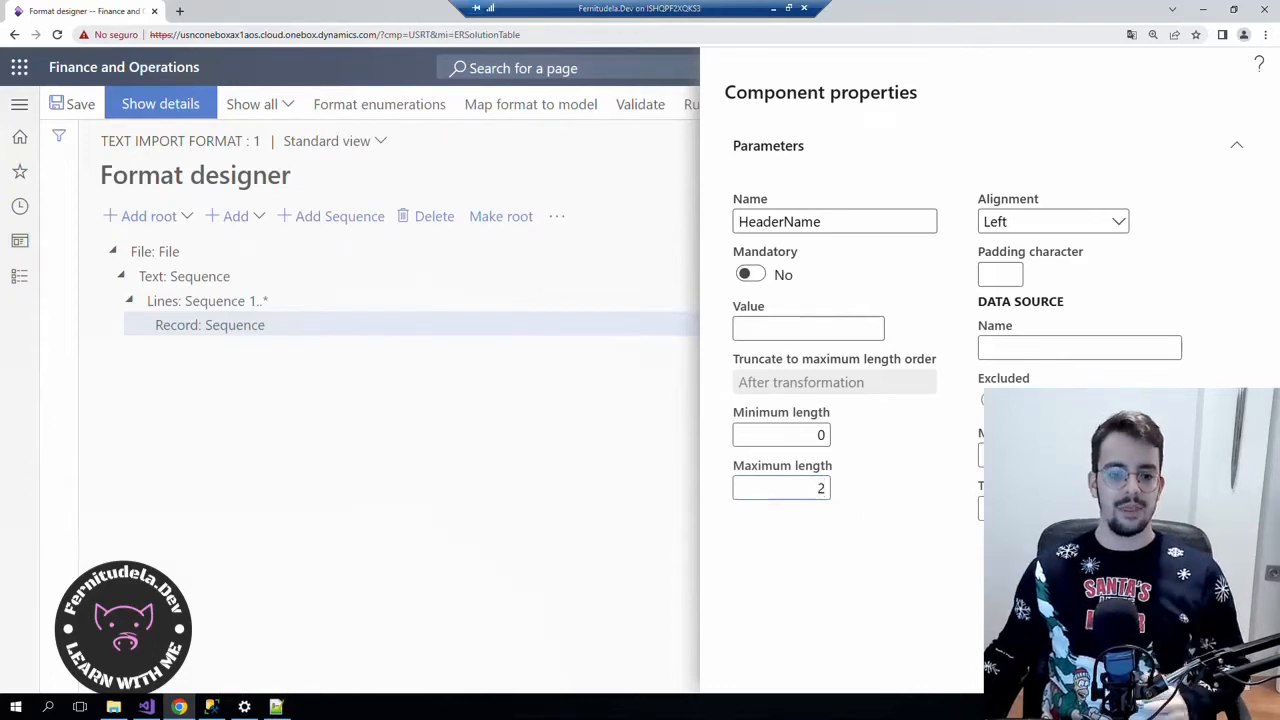
pyautogui.click(276, 707)
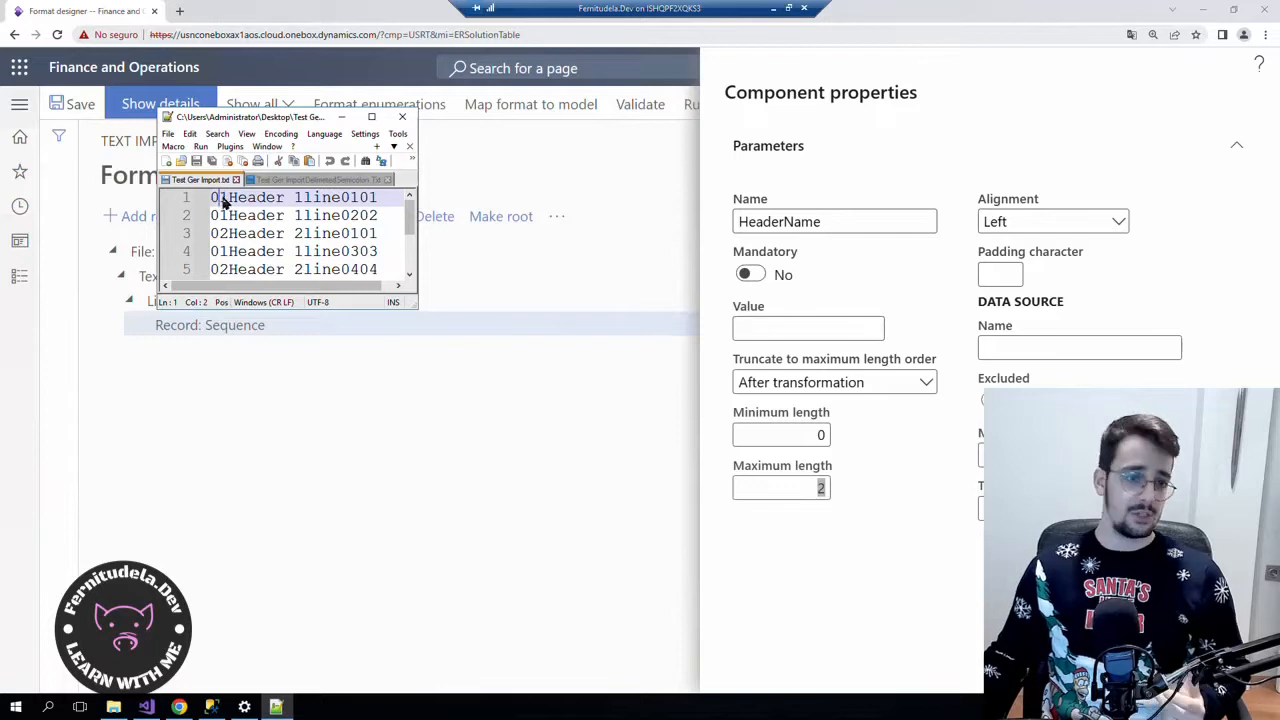
# Confirm the HeaderName string under Record with its two-character maximum length, and check it against the first record of Test Ger Import.txt in Notepad++.
pyautogui.click(341, 116)
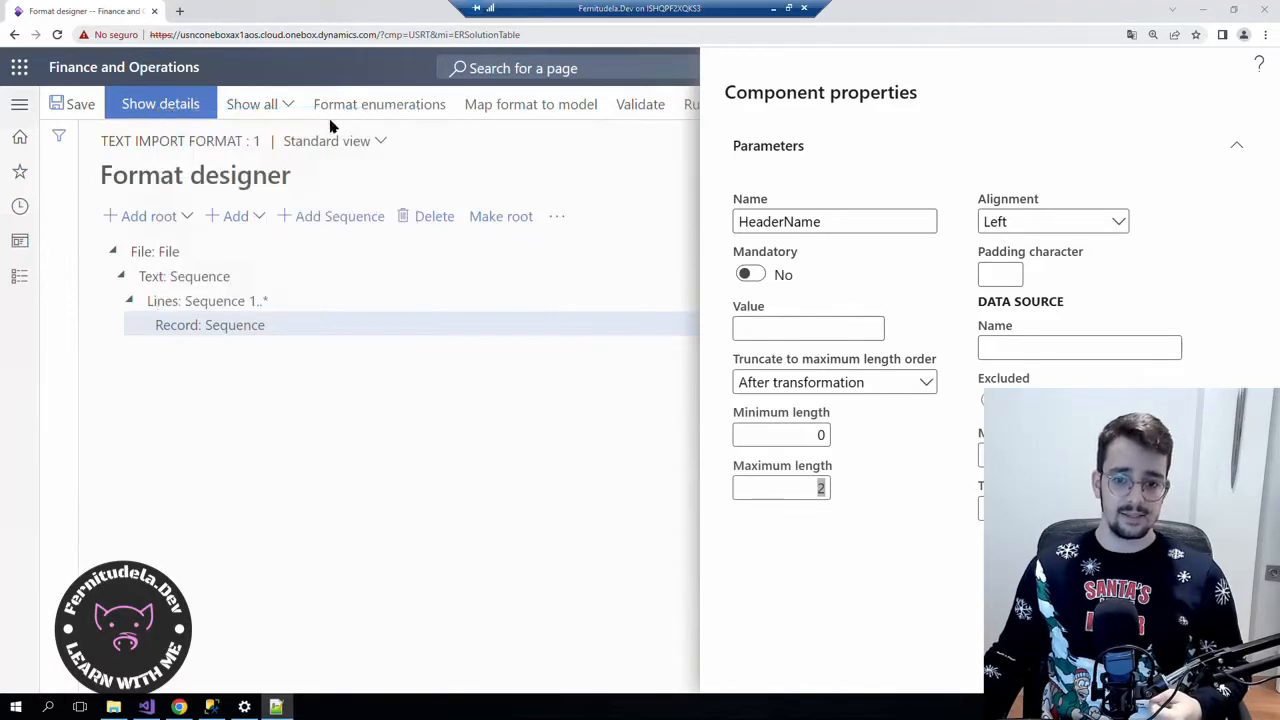
pyautogui.click(908, 558)
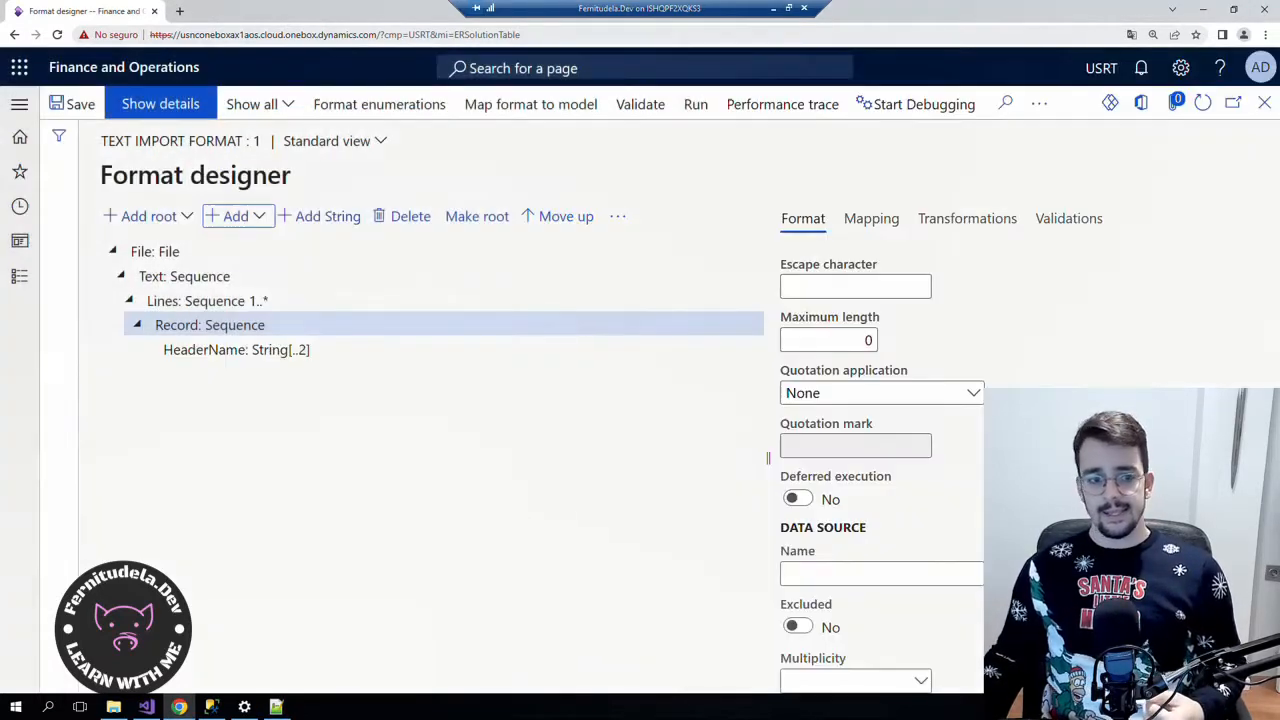
pyautogui.click(272, 350)
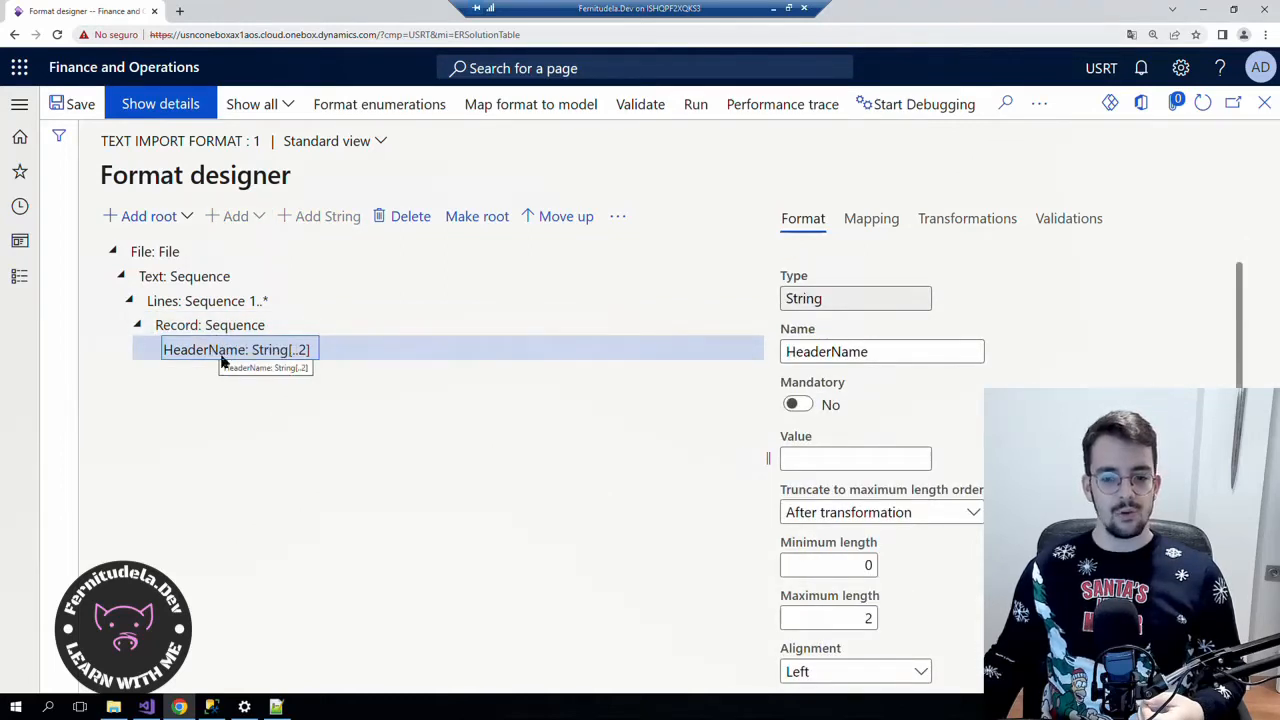
pyautogui.click(277, 707)
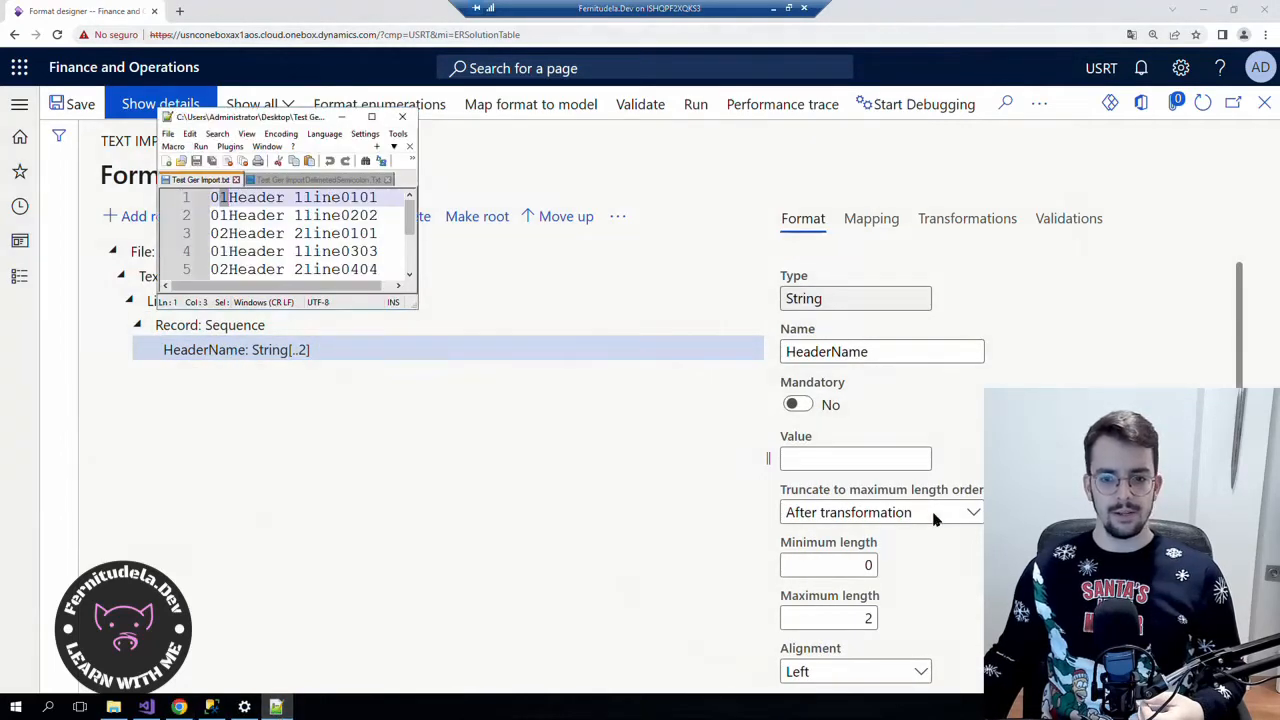
# Rename the HeaderName string element under Record as HeaderId in the format designer.
pyautogui.click(926, 518)
pyautogui.moveTo(868, 352); pyautogui.dragTo(831, 355)
pyautogui.write('ID')
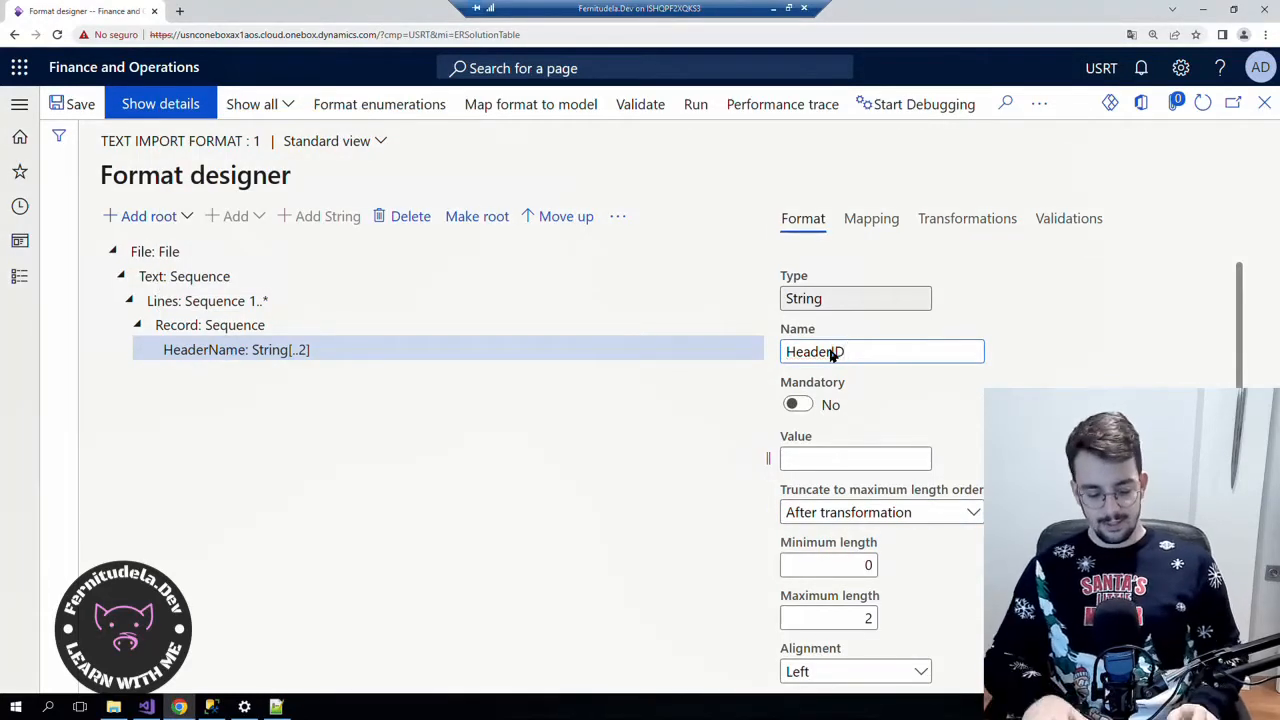
pyautogui.click(551, 427)
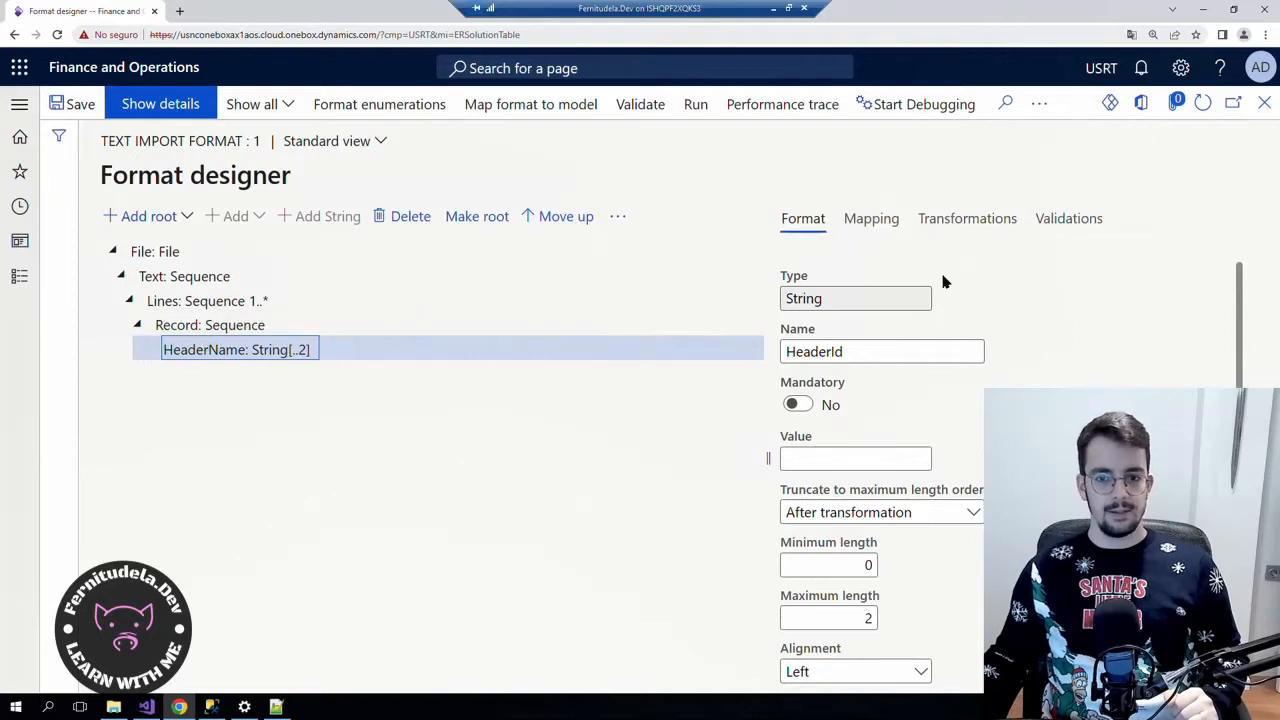
pyautogui.click(205, 326)
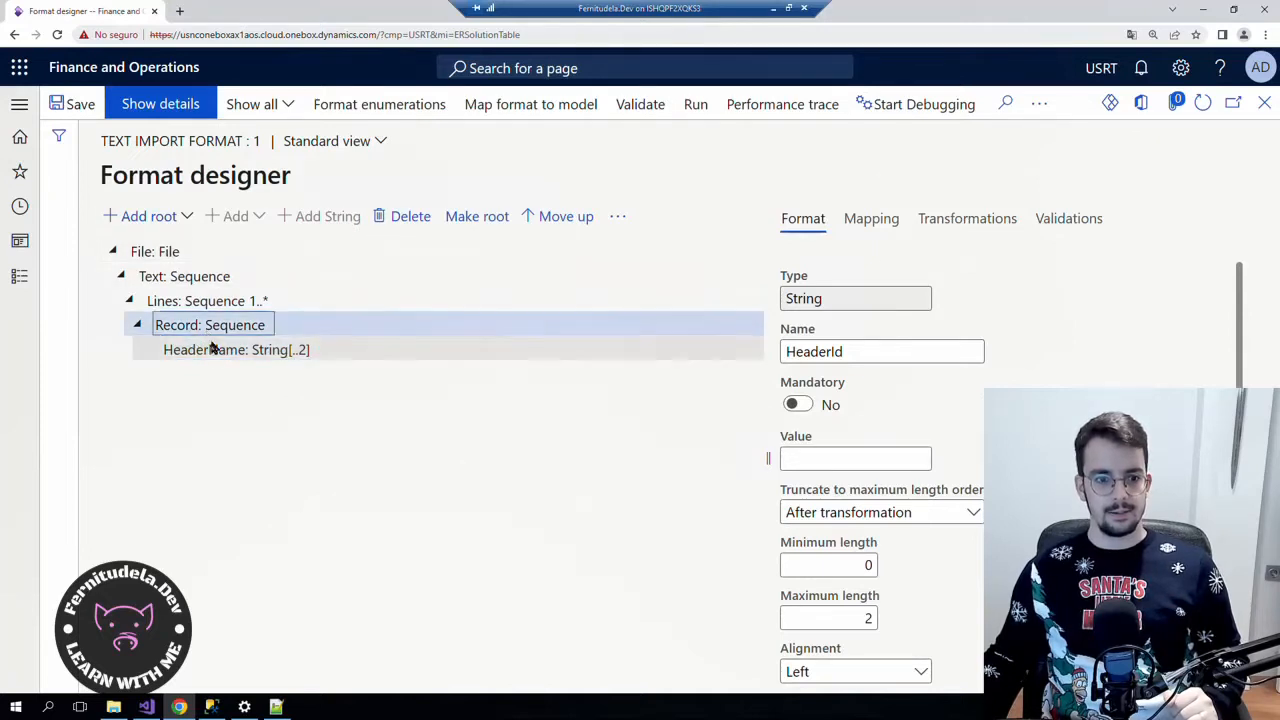
pyautogui.click(215, 352)
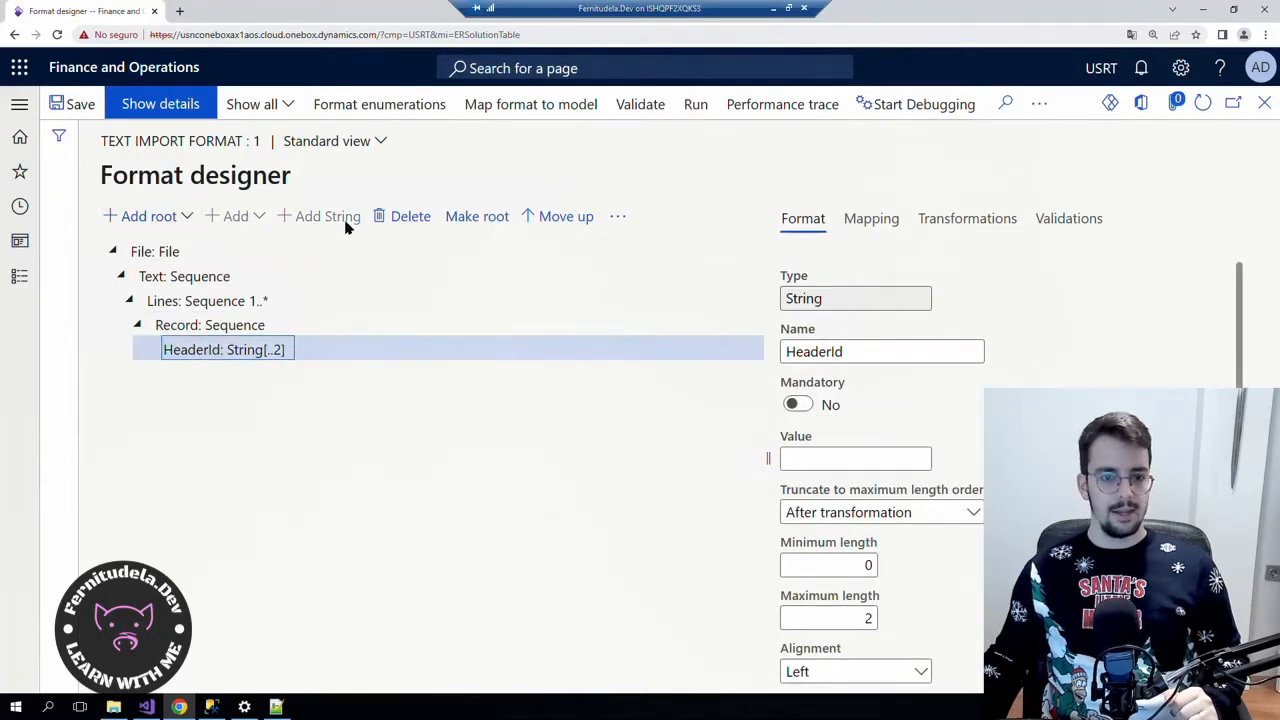
# Add a second String element named HeaderName under the Record sequence.
pyautogui.click(200, 330)
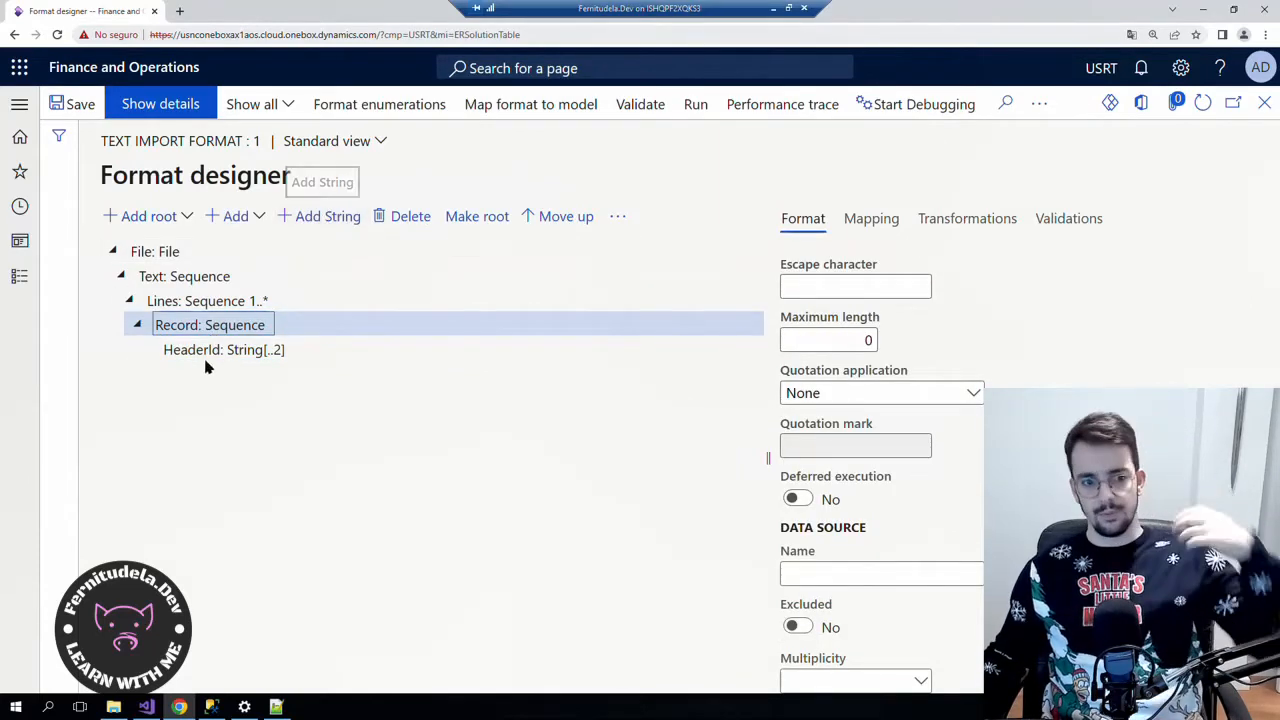
pyautogui.click(323, 219)
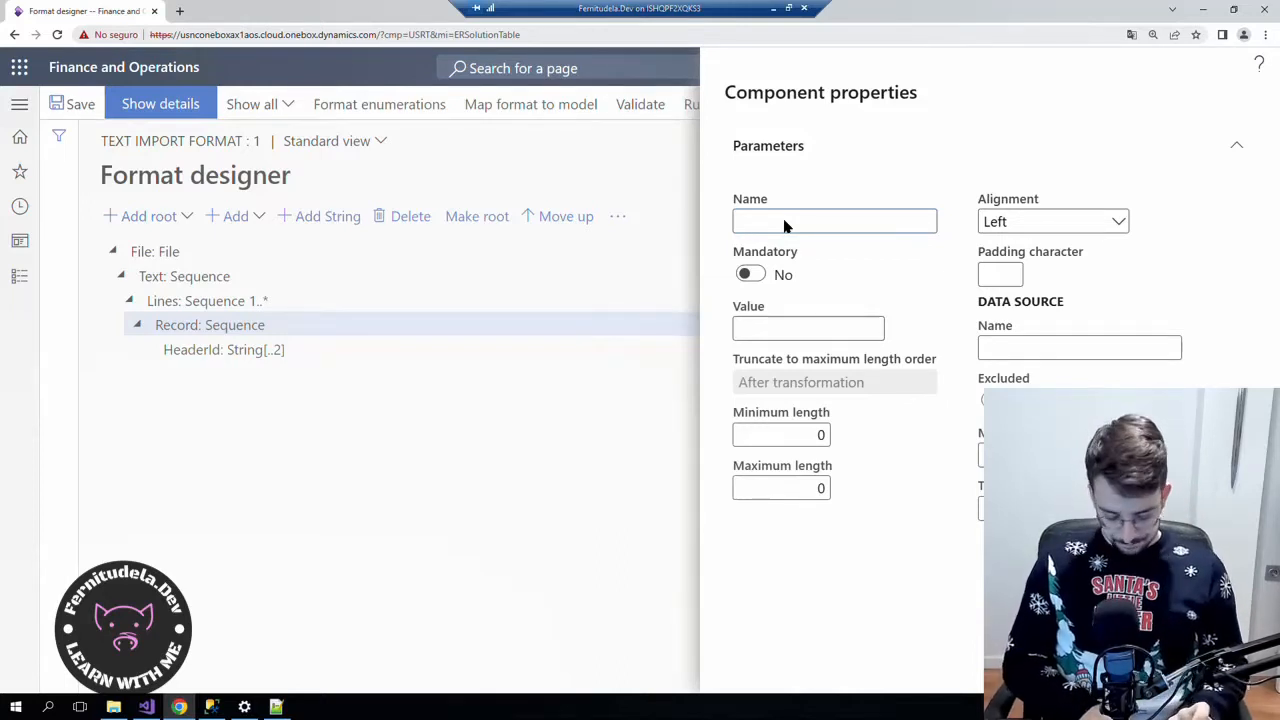
pyautogui.write('Hea')
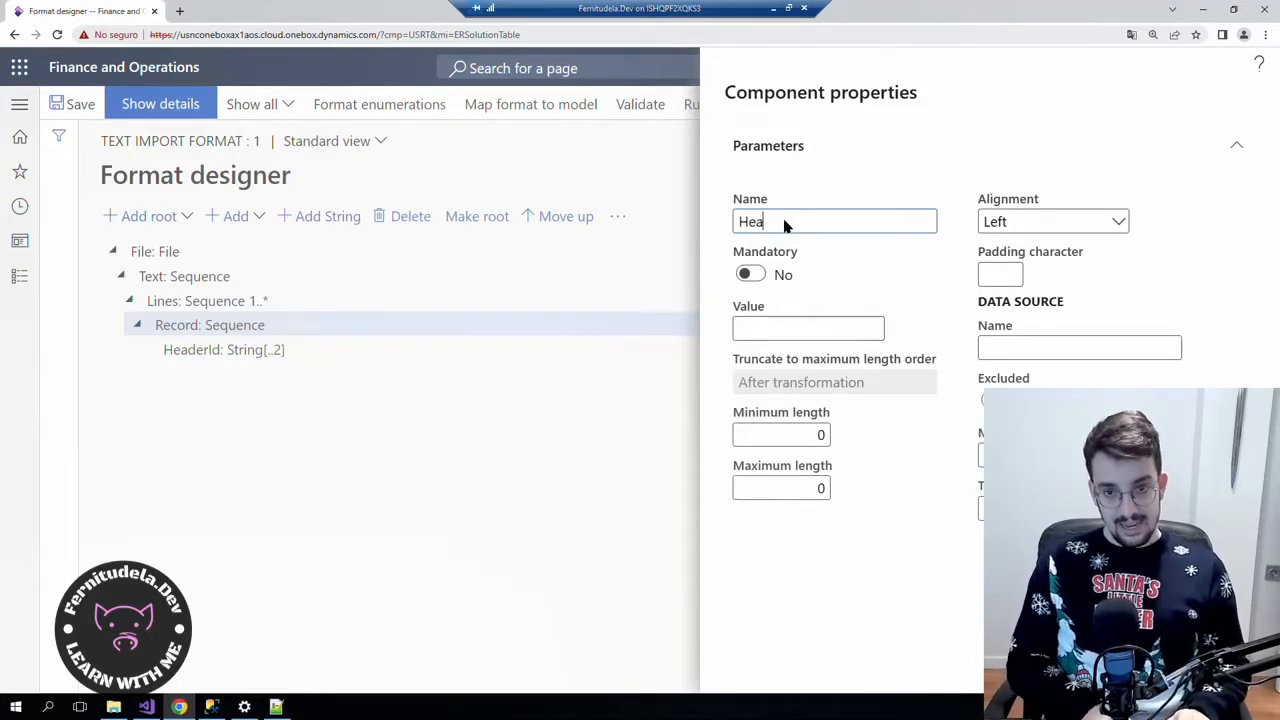
pyautogui.write('der')
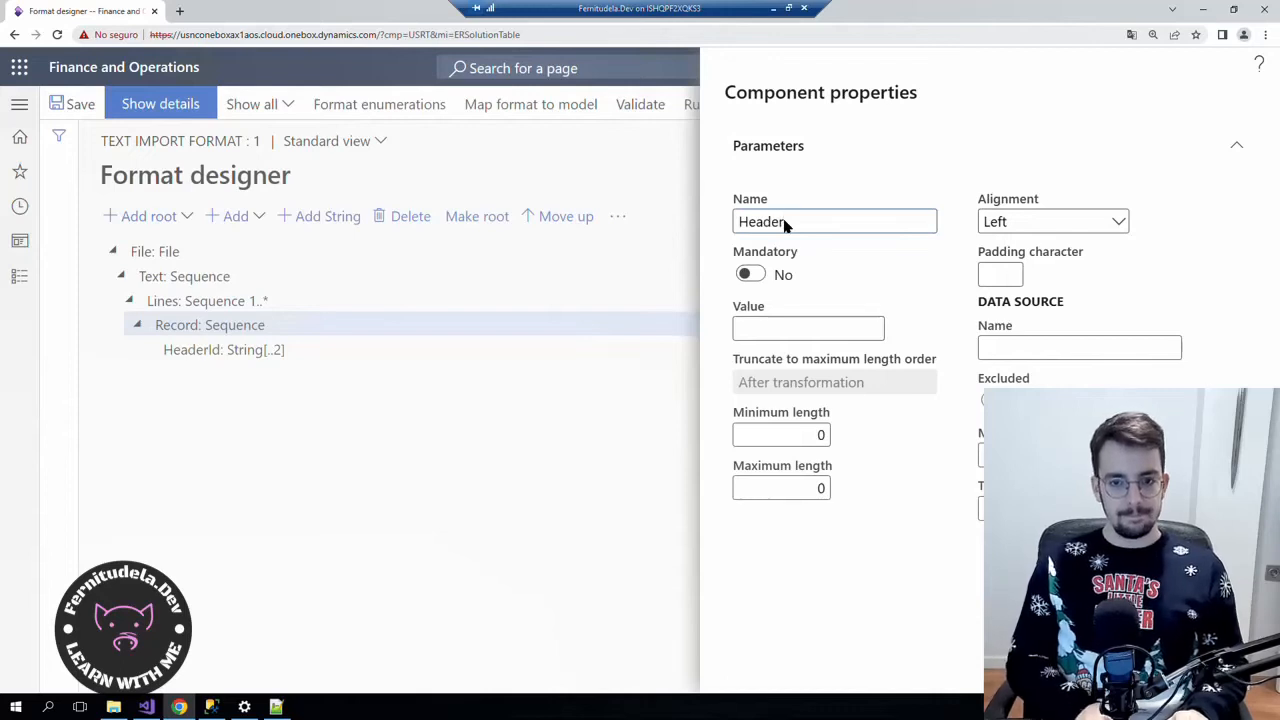
pyautogui.write('Nam')
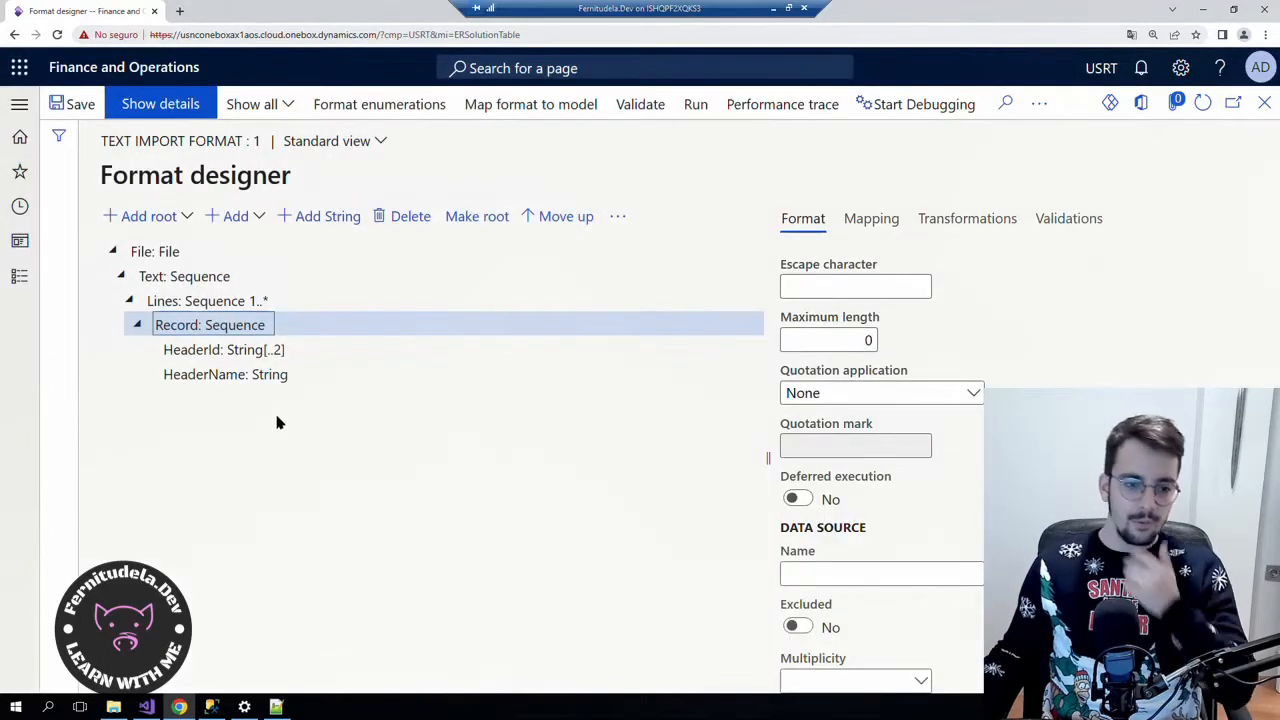
# Open the format properties of HeaderName, and measure the "Header 1" text in the first record of Test Ger Import.txt in Notepad++.
pyautogui.click(265, 378)
pyautogui.scroll(-2, 900, 480)
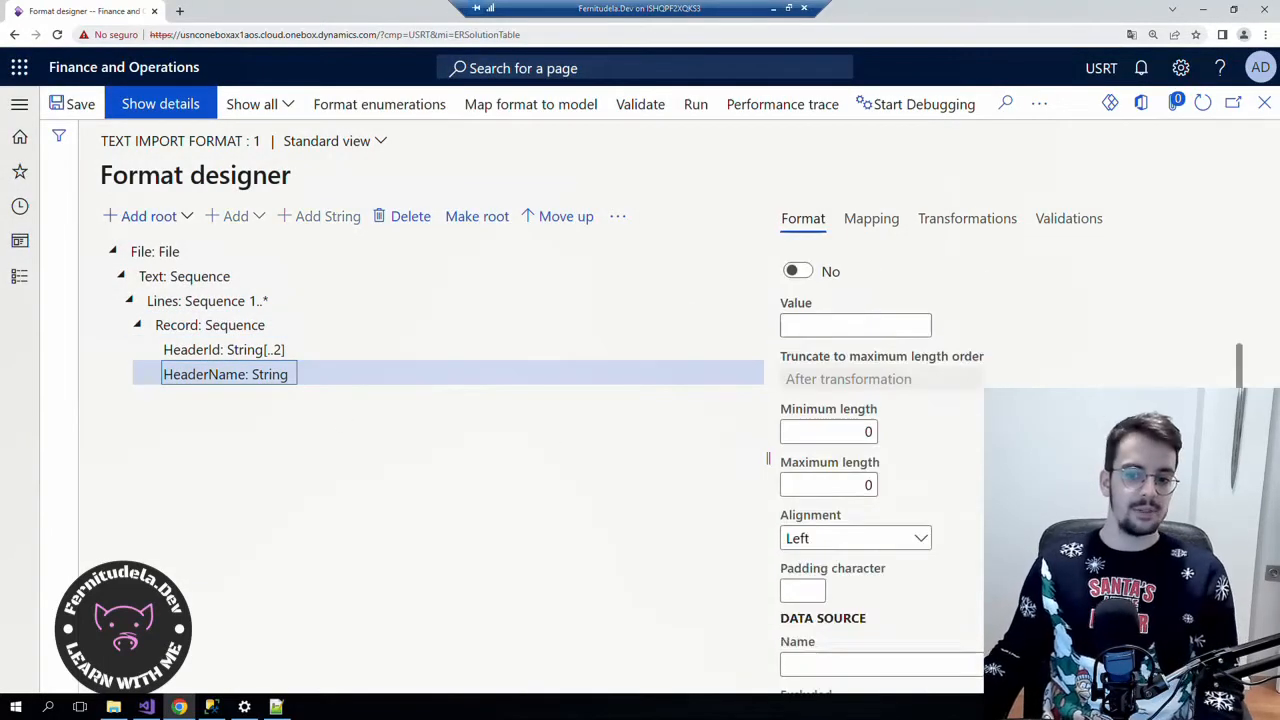
pyautogui.click(843, 484)
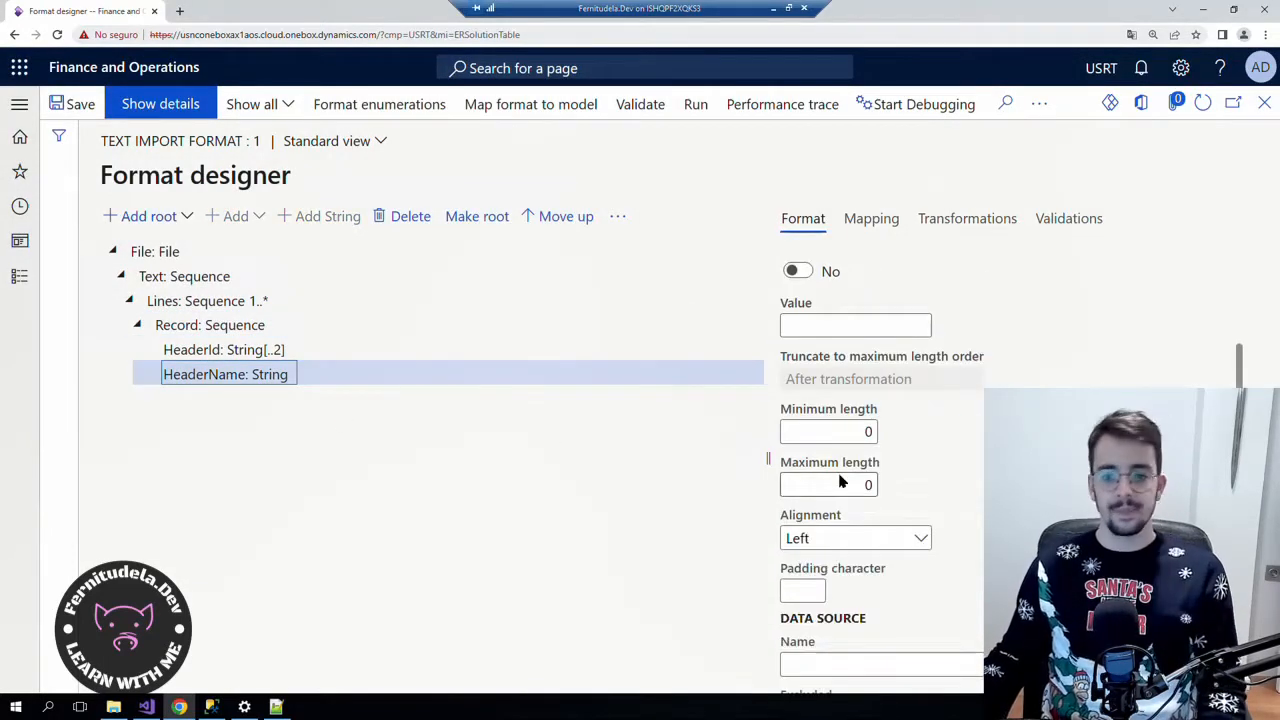
pyautogui.click(276, 707)
pyautogui.click(369, 117)
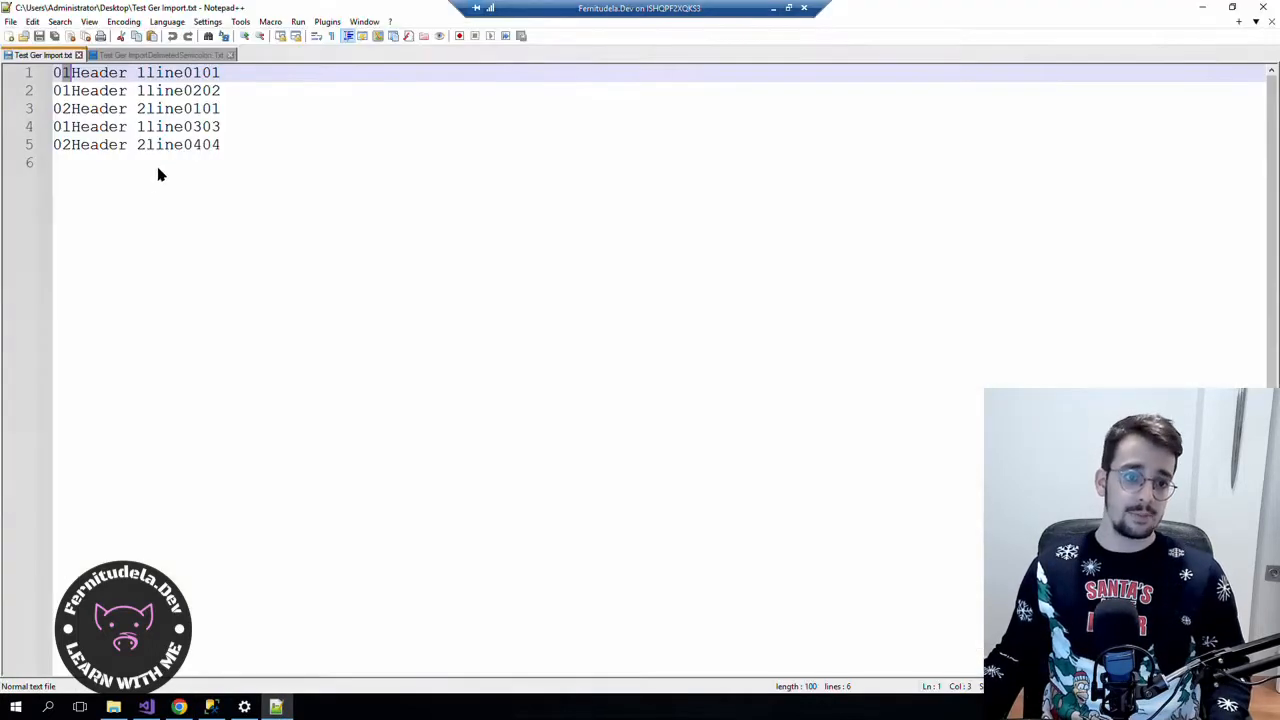
pyautogui.moveTo(143, 75); pyautogui.dragTo(72, 78)
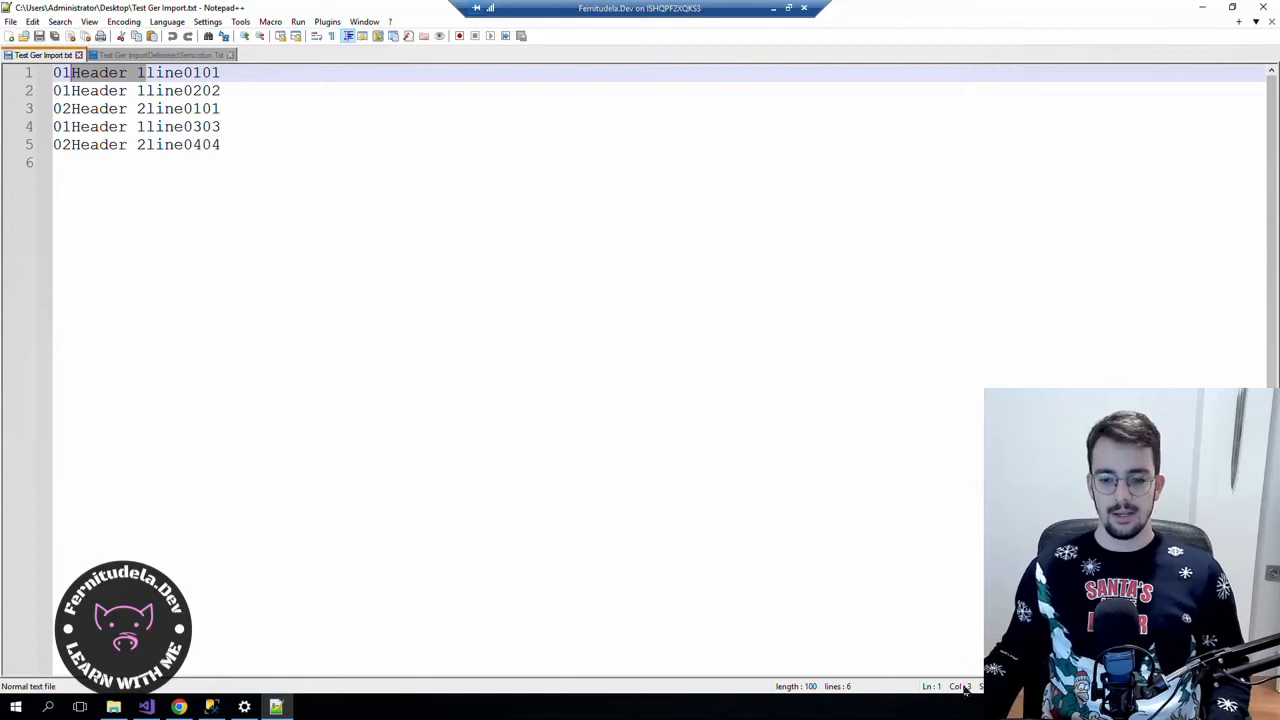
# Return to the format designer and set the maximum length of HeaderName to 8.
pyautogui.hotkey('alt', 'Tab')
pyautogui.click(843, 486)
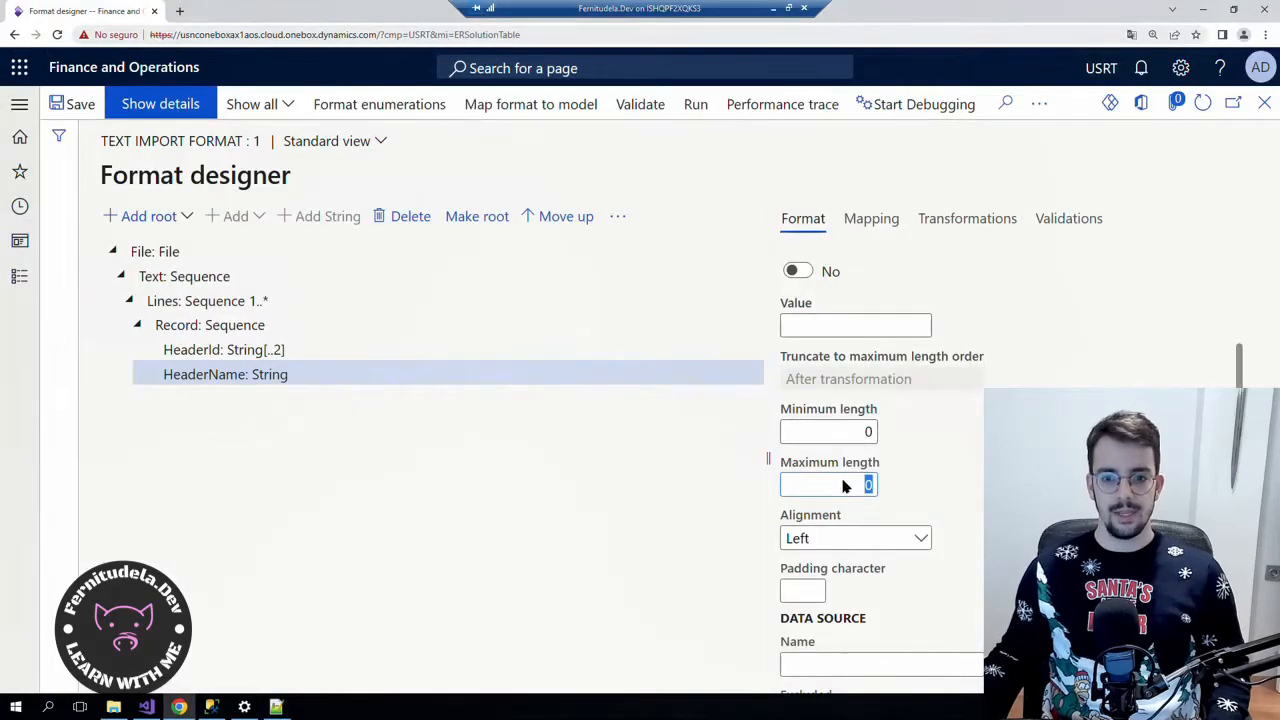
pyautogui.write('8')
pyautogui.click(660, 412)
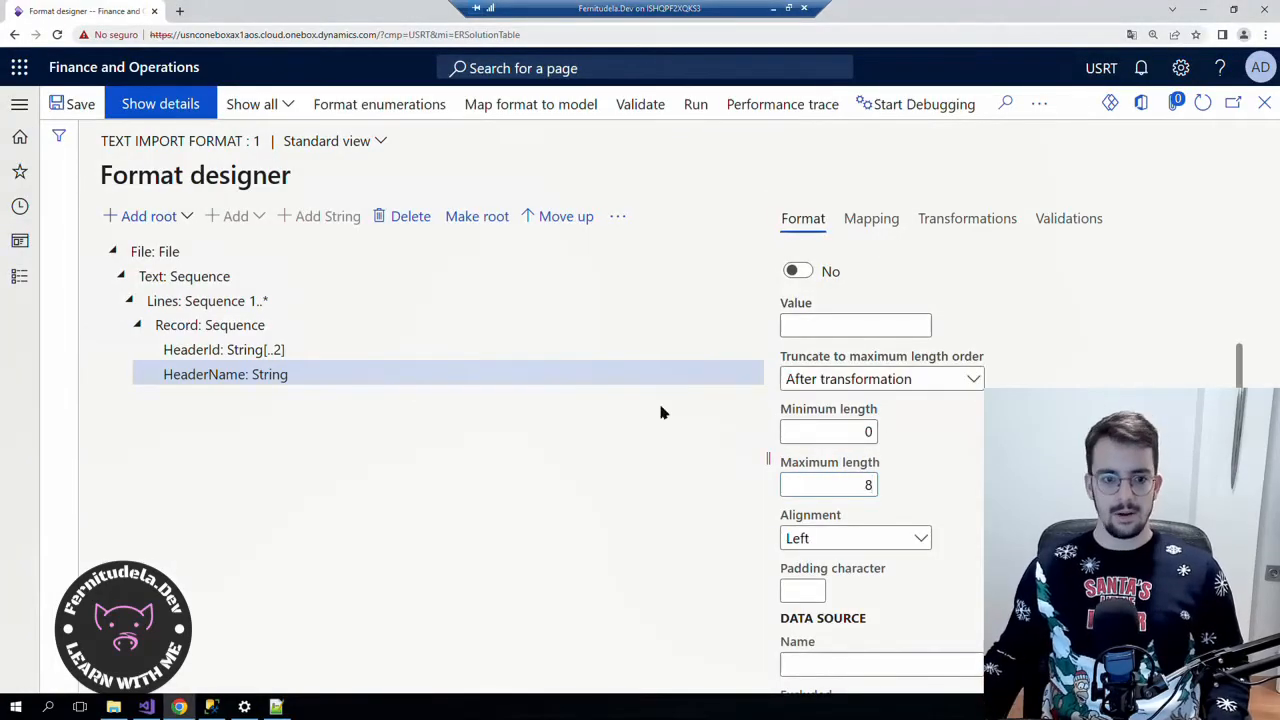
pyautogui.click(165, 352)
pyautogui.click(226, 374)
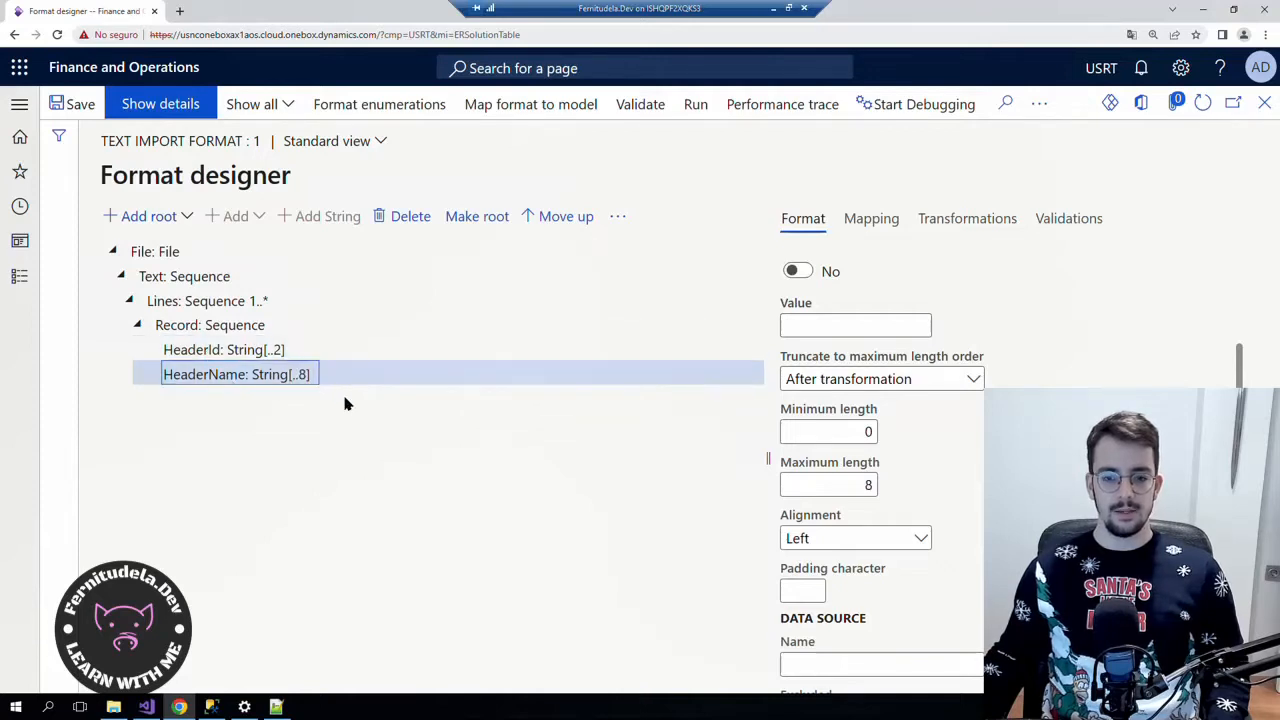
# Select the Record sequence, and measure the "line01" text in the first record of Test Ger Import.txt in Notepad++.
pyautogui.click(229, 352)
pyautogui.click(216, 328)
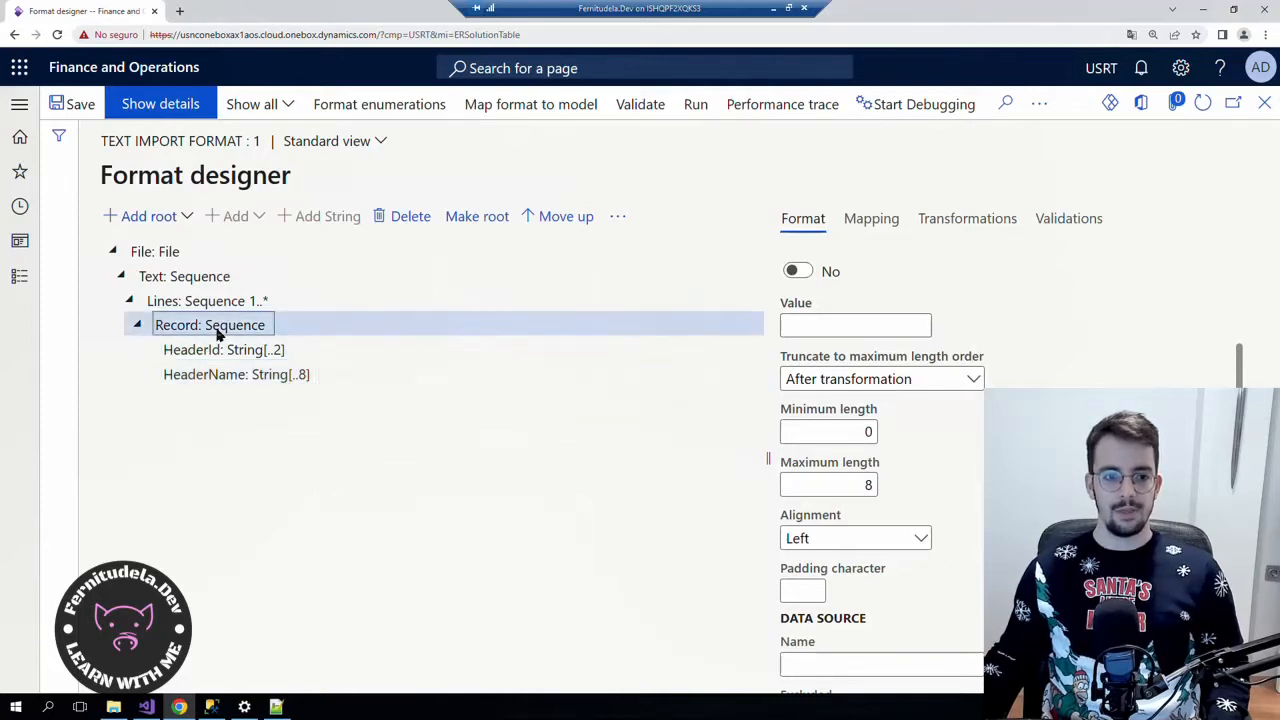
pyautogui.click(280, 708)
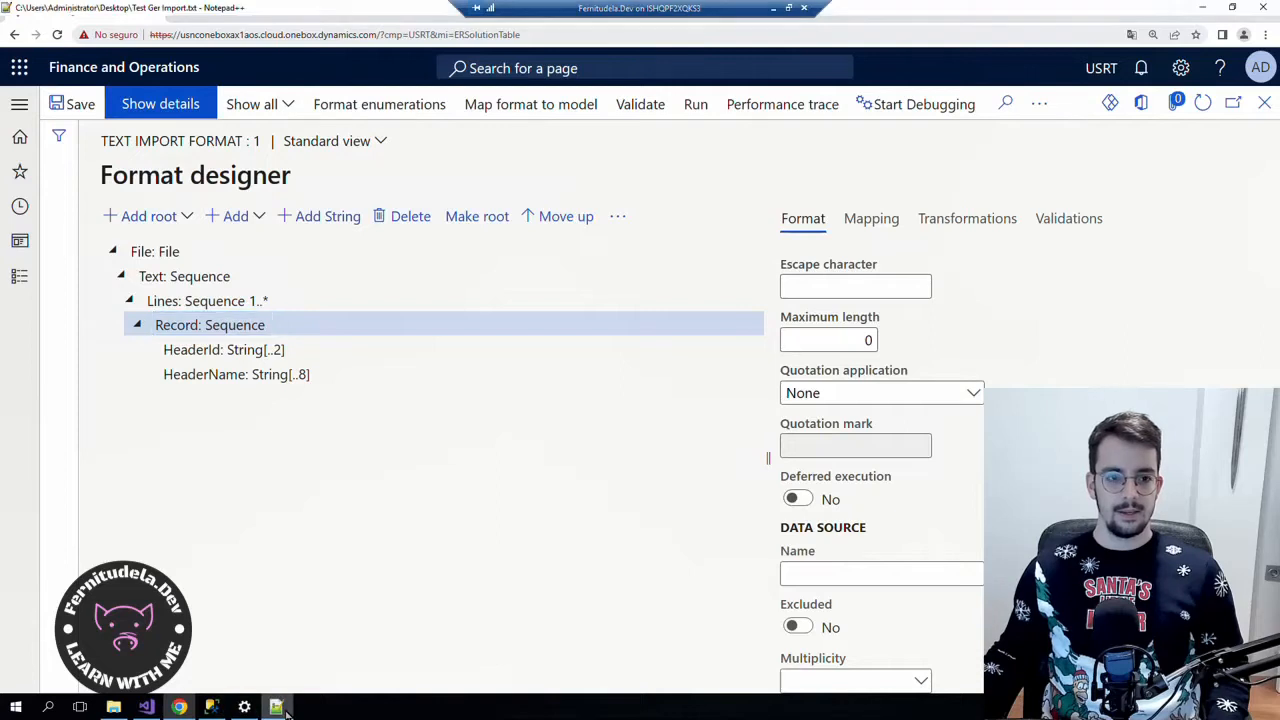
pyautogui.moveTo(203, 76); pyautogui.dragTo(146, 80)
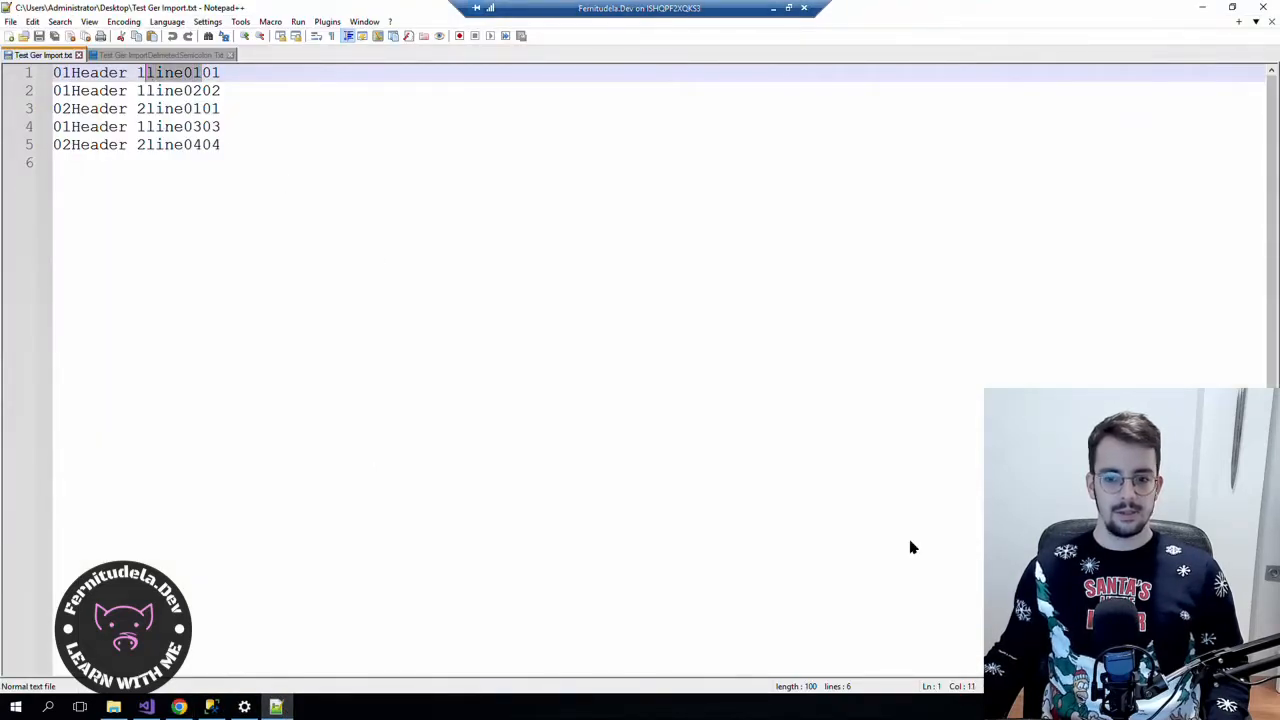
pyautogui.click(1202, 8)
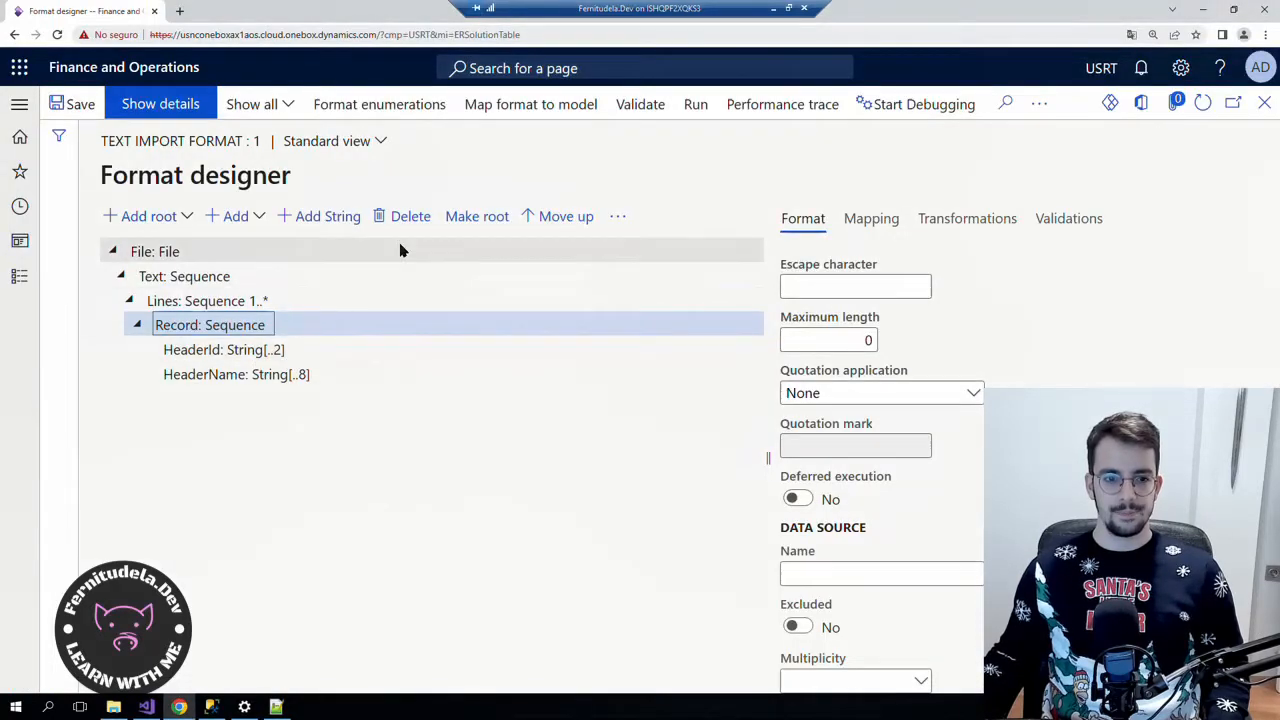
# Add a String element named LineStr under Record with a maximum length of 6.
pyautogui.click(310, 216)
pyautogui.write('Lin')
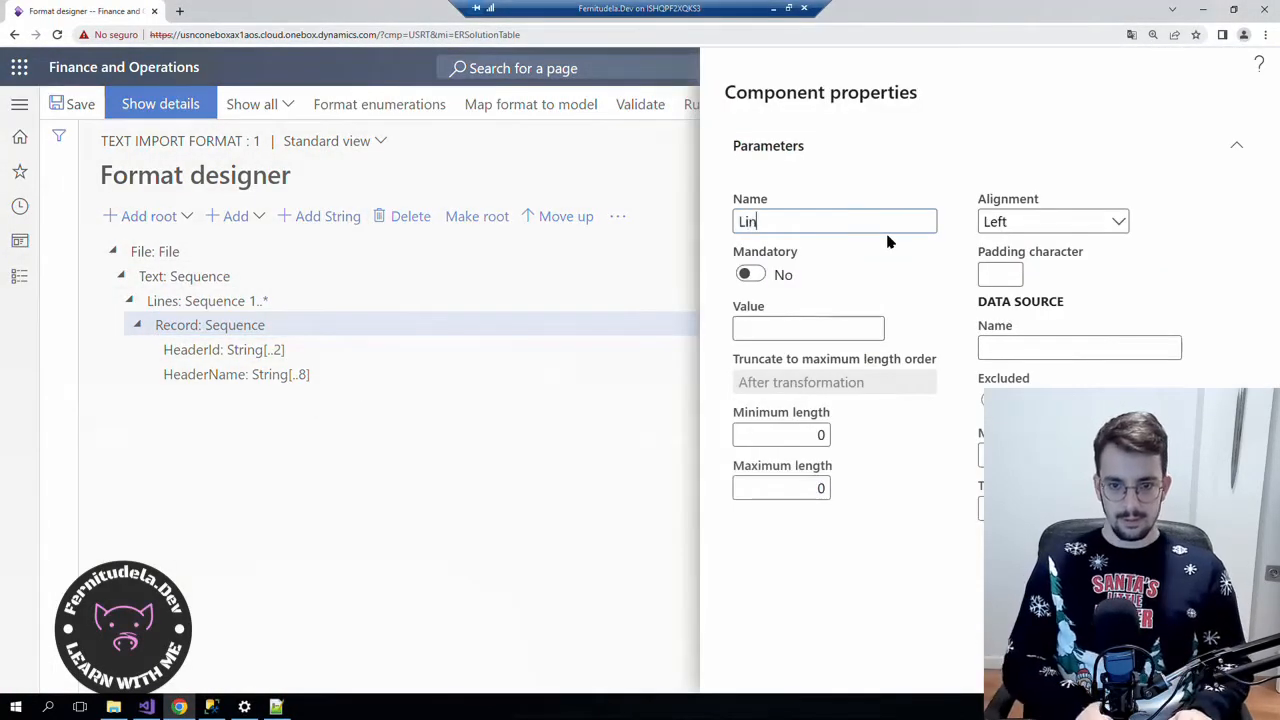
pyautogui.write('eStr')
pyautogui.click(803, 489)
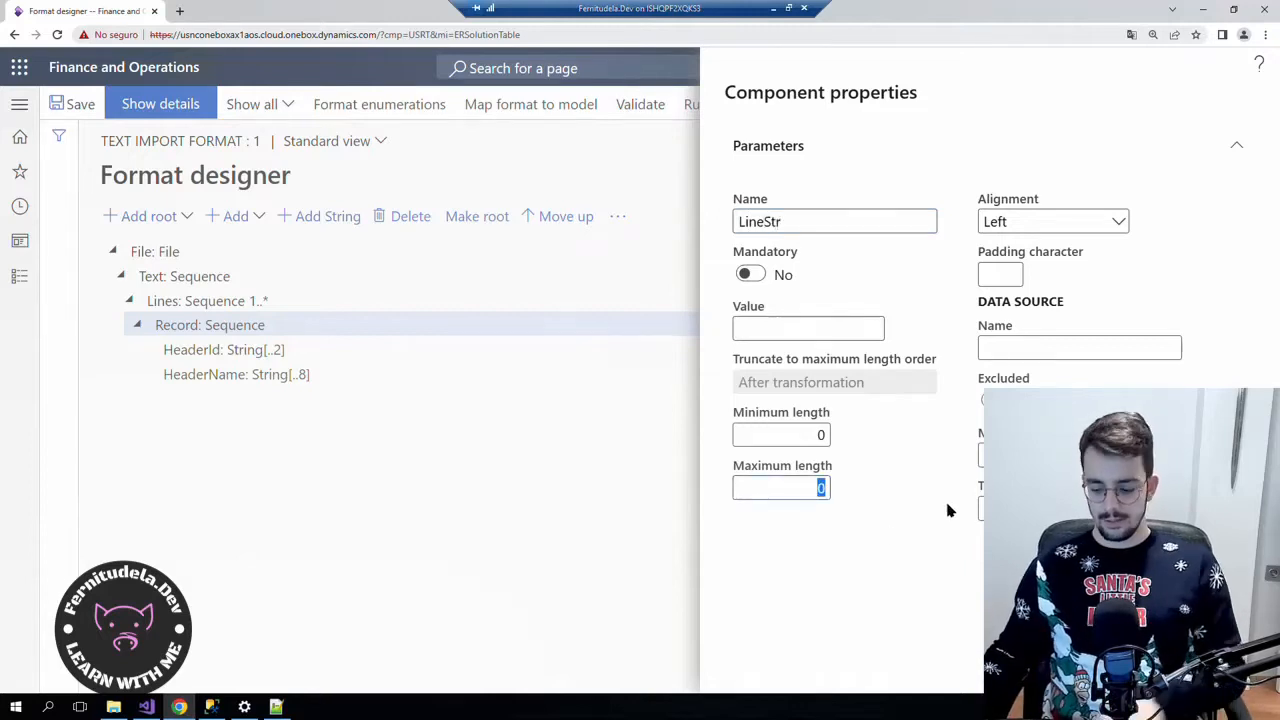
pyautogui.write('6')
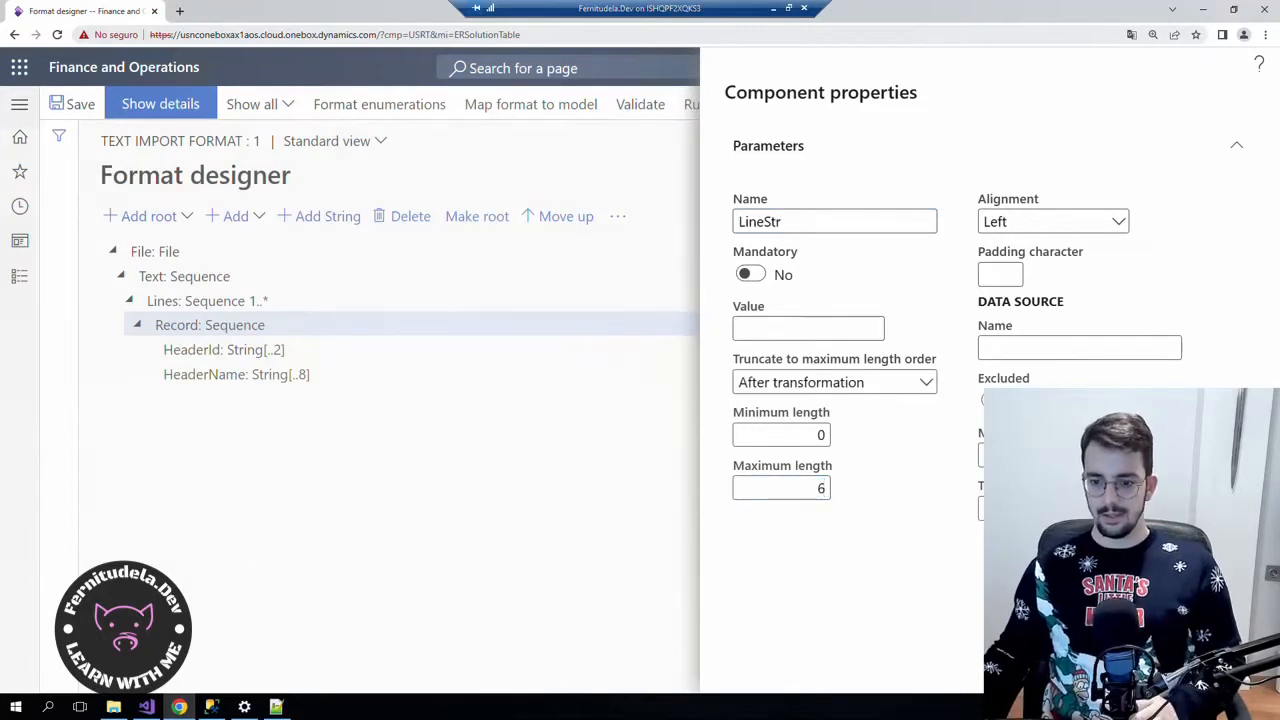
pyautogui.press('Return')
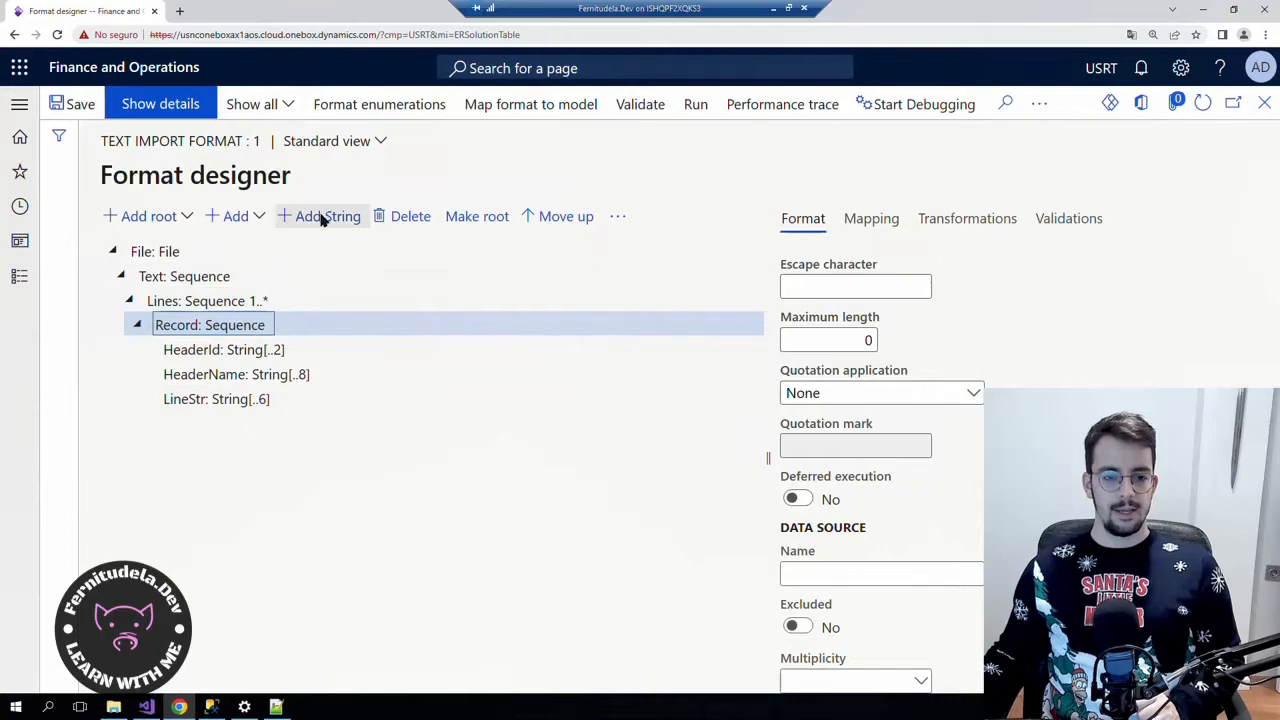
# Switch to Notepad++ and examine the last two digits of the first record in Test Ger Import.txt.
pyautogui.click(278, 707)
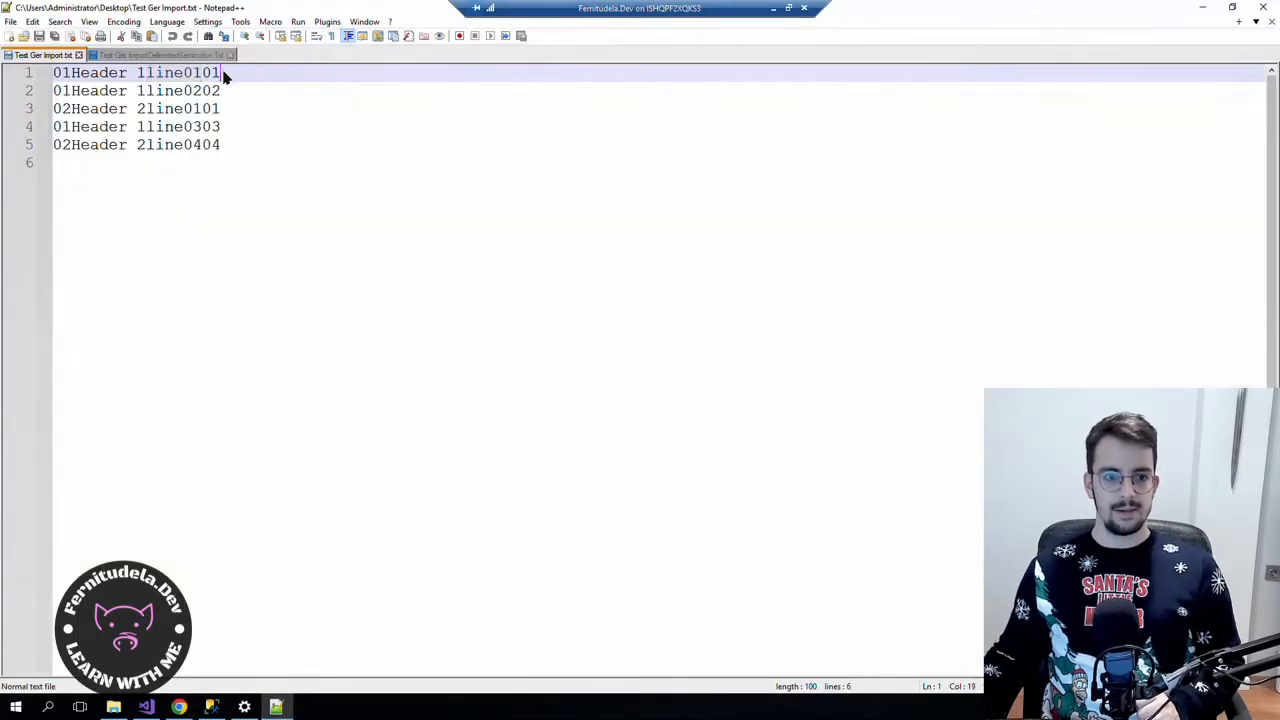
pyautogui.moveTo(220, 75); pyautogui.dragTo(203, 75)
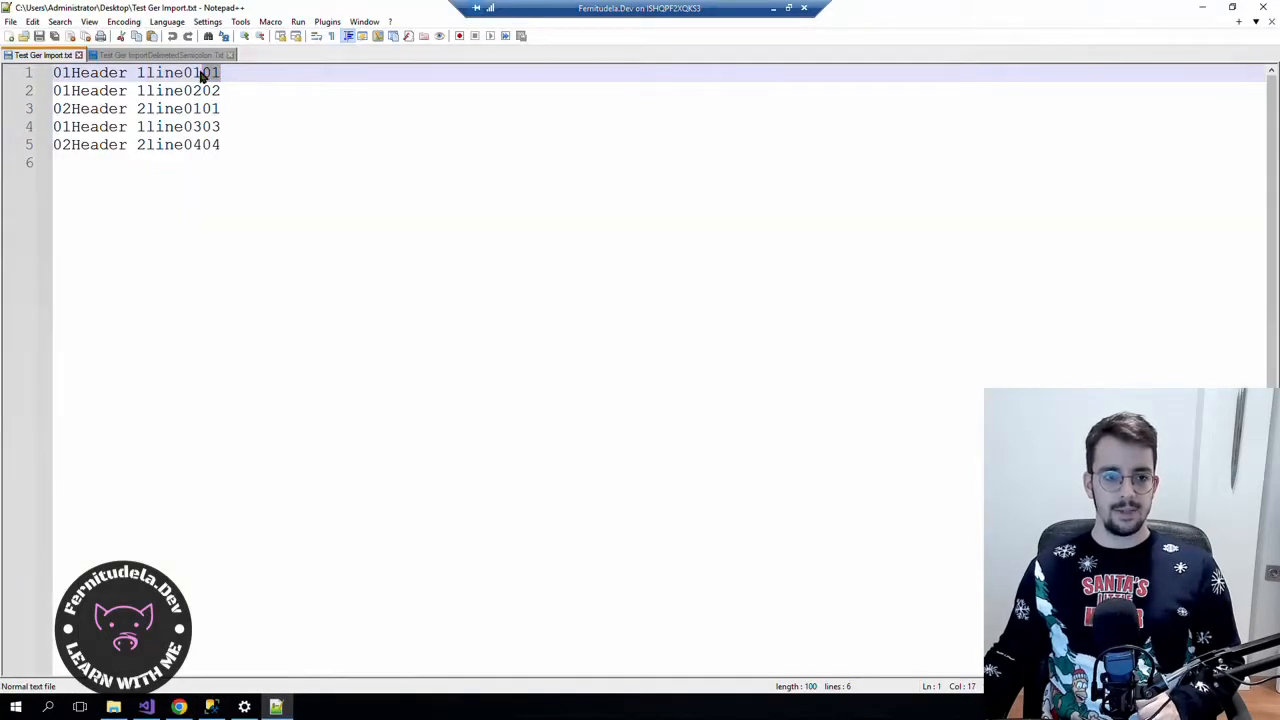
pyautogui.click(178, 707)
# Add a Numeric element named LineNum of type Integer under the Record sequence, with a maximum length of 2.
pyautogui.click(234, 216)
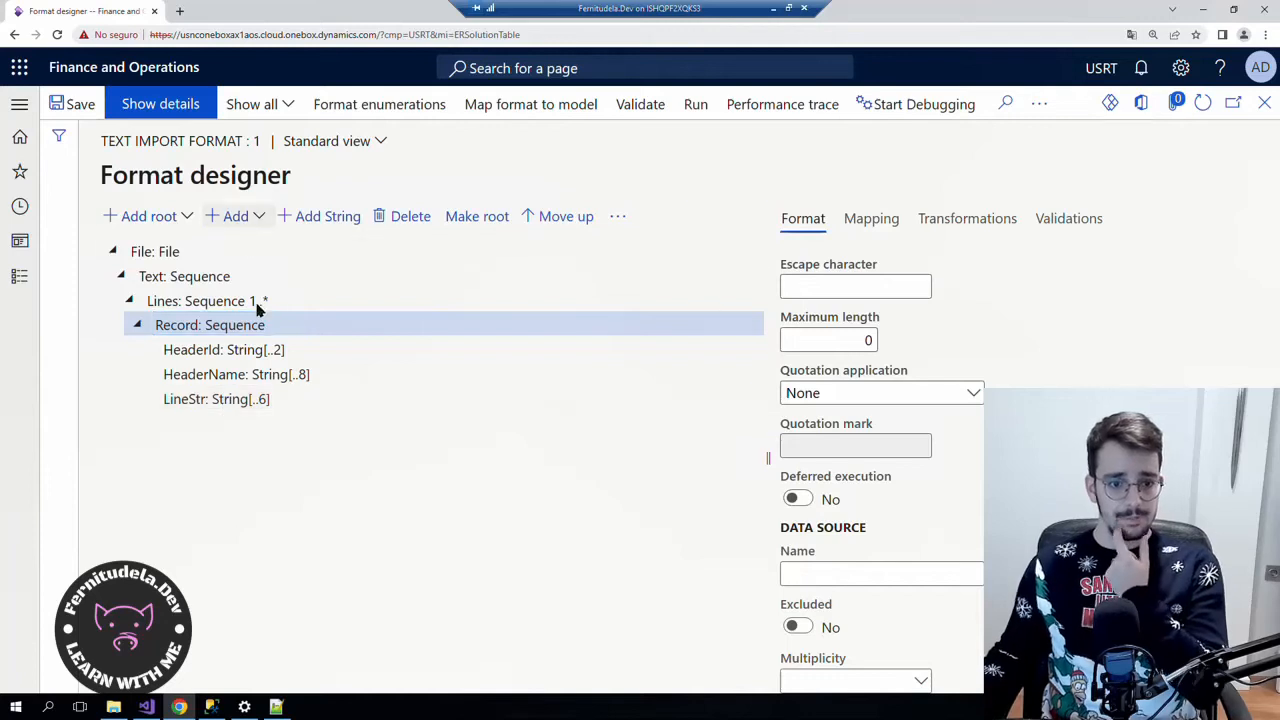
pyautogui.click(276, 458)
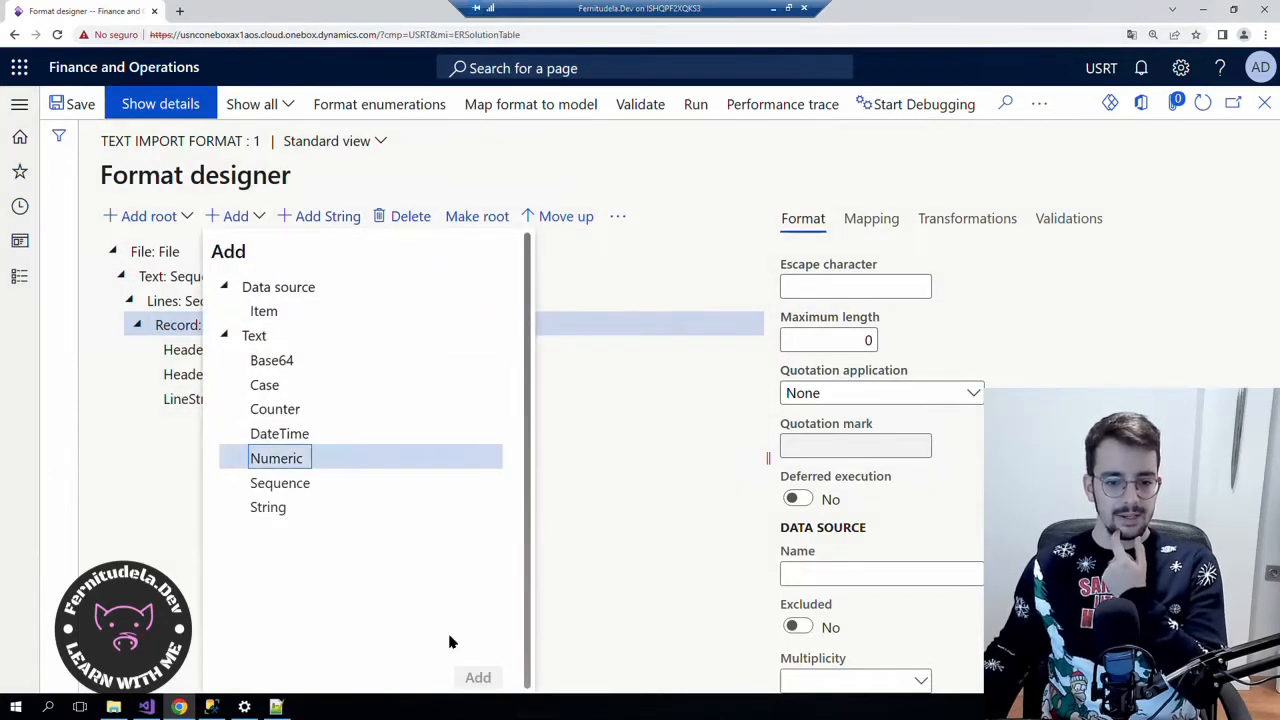
pyautogui.click(476, 677)
pyautogui.click(815, 337)
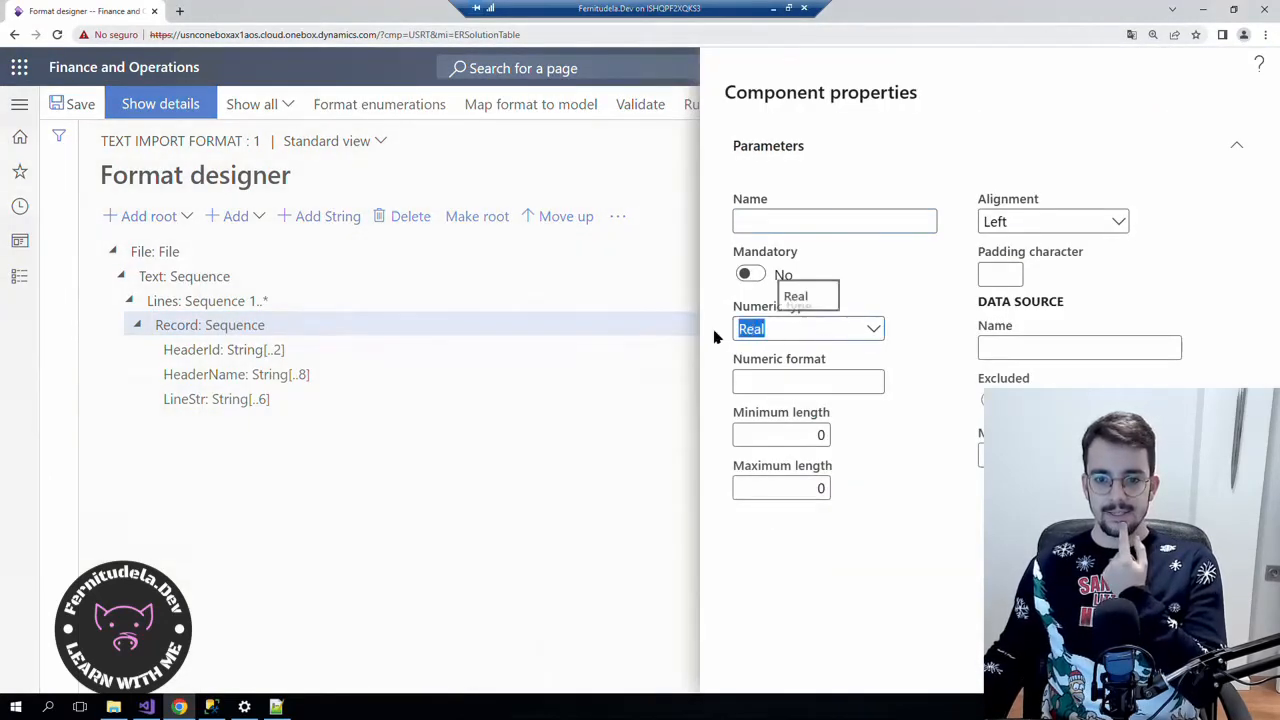
pyautogui.click(800, 333)
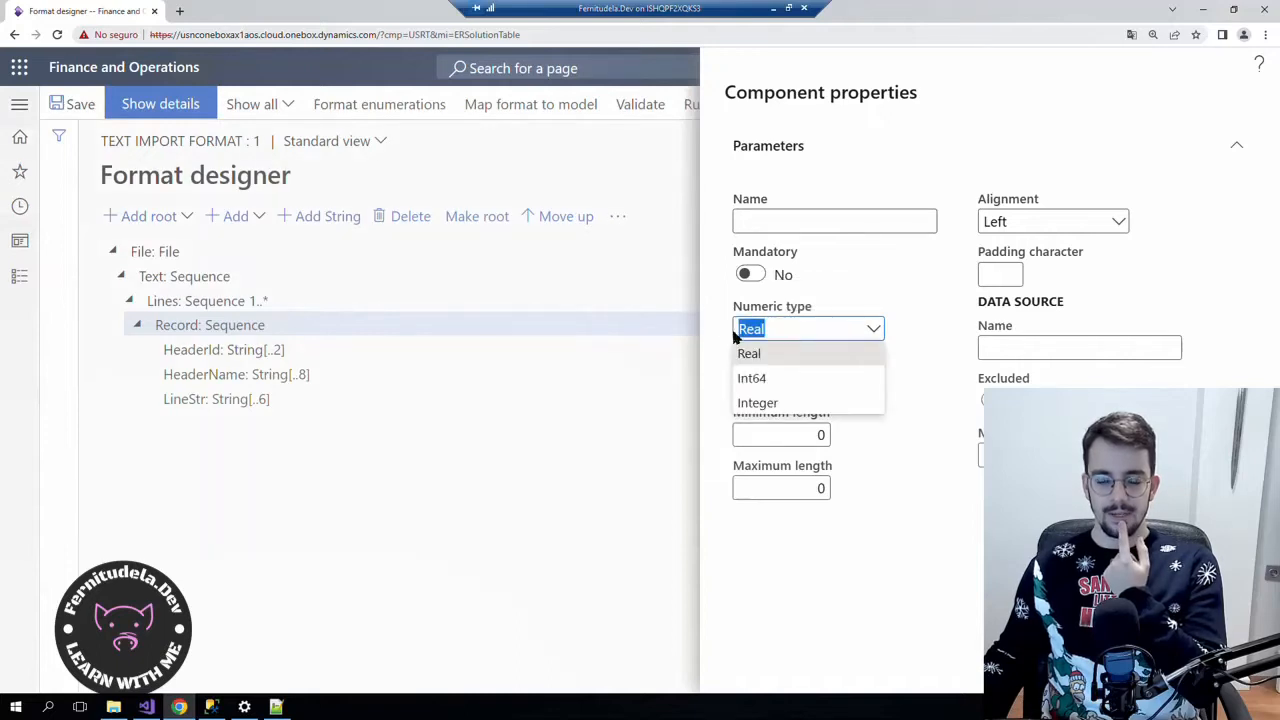
pyautogui.click(790, 330)
pyautogui.click(790, 330)
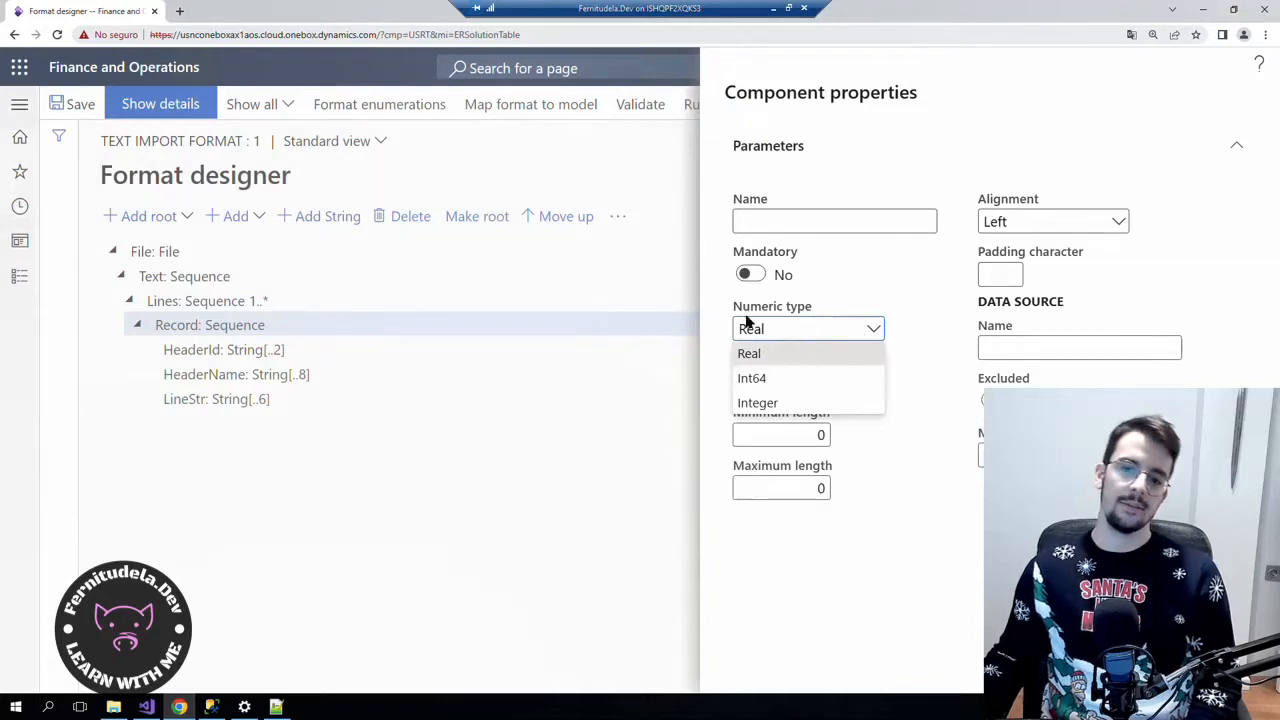
pyautogui.click(762, 404)
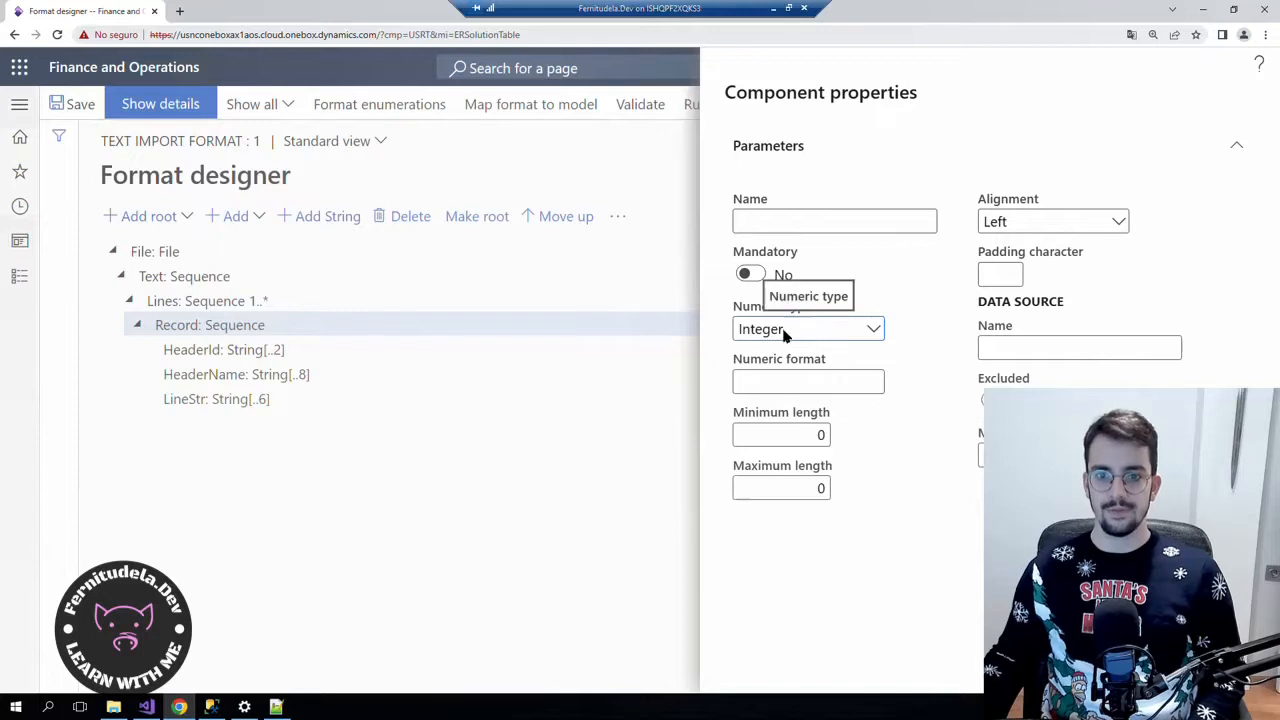
pyautogui.click(918, 226)
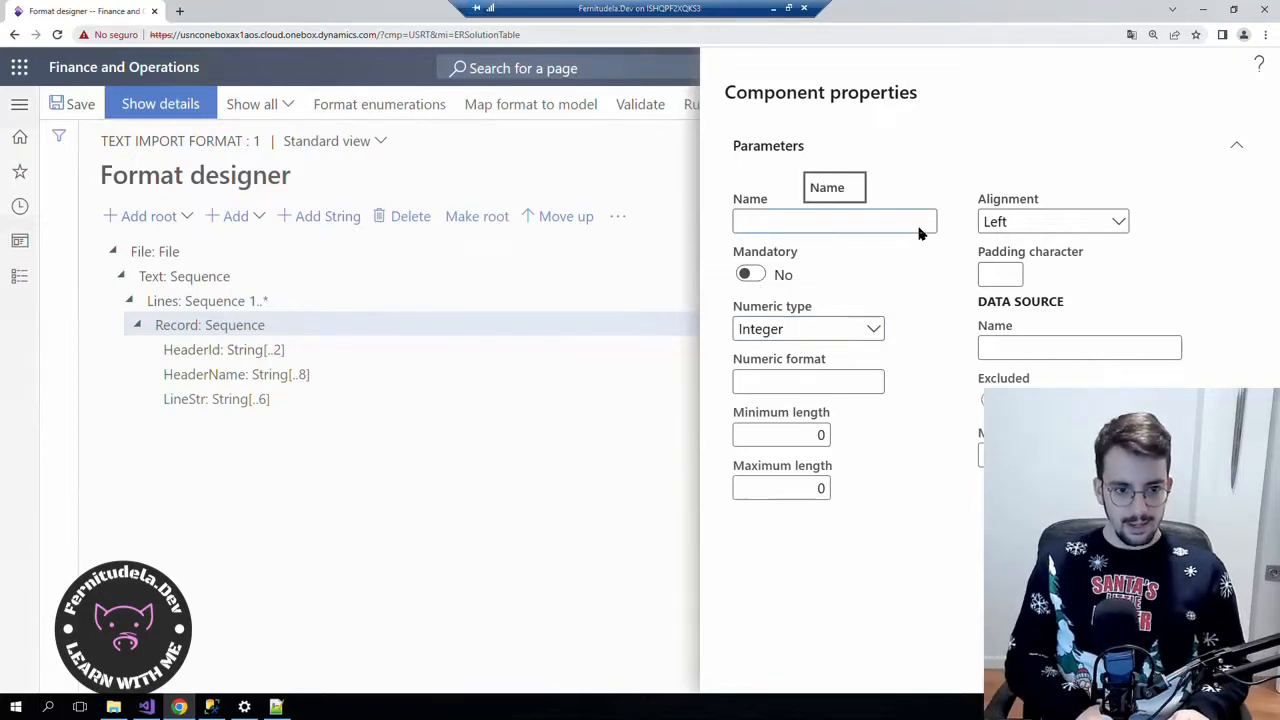
pyautogui.write('LineNum')
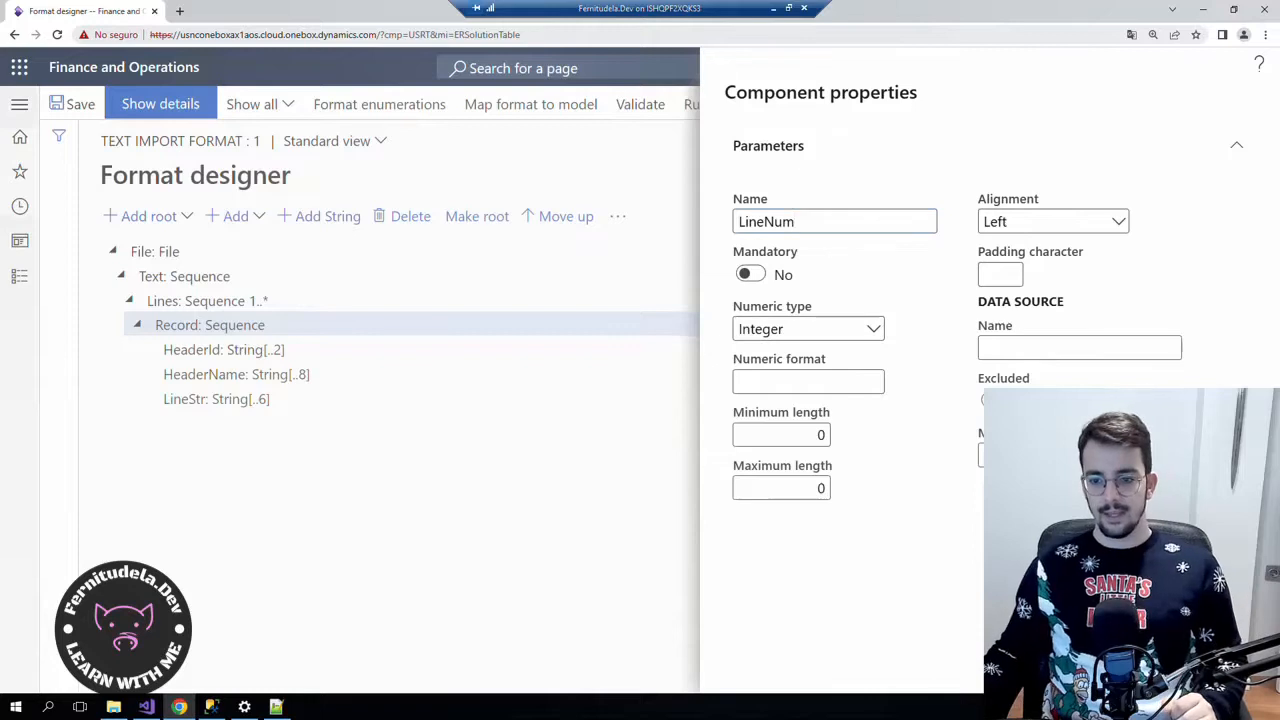
pyautogui.press('Return')
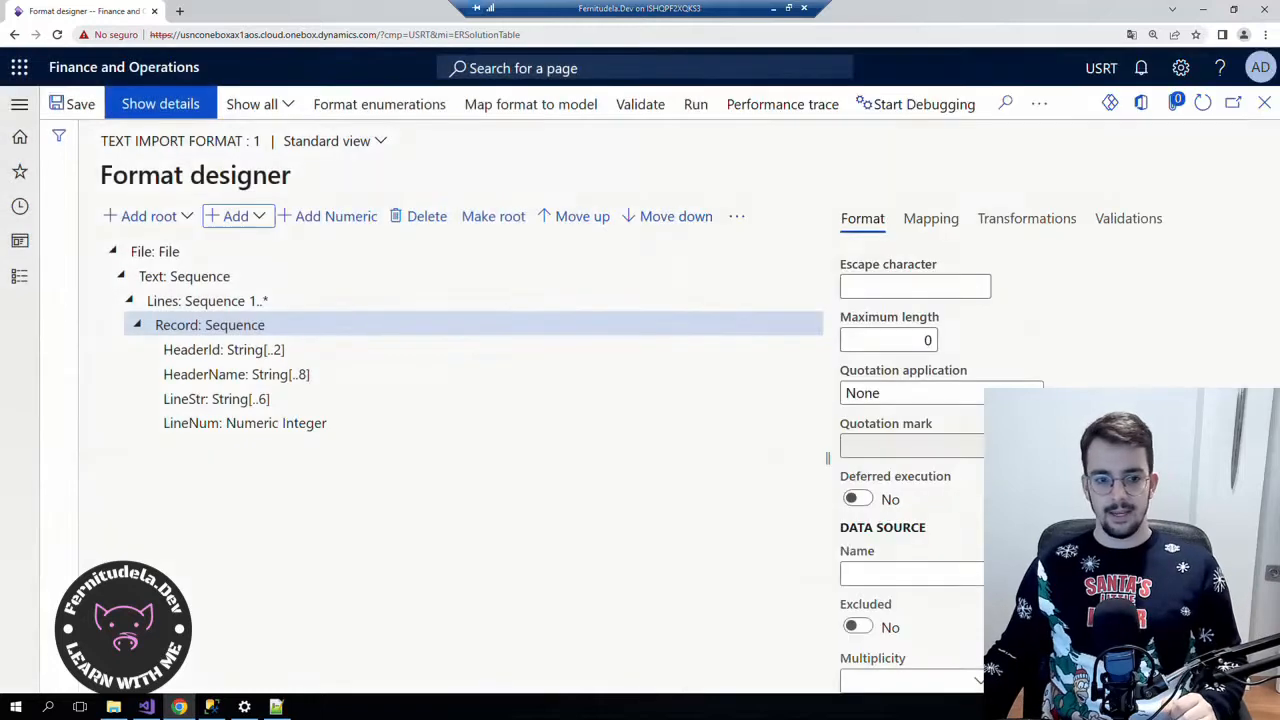
pyautogui.click(245, 425)
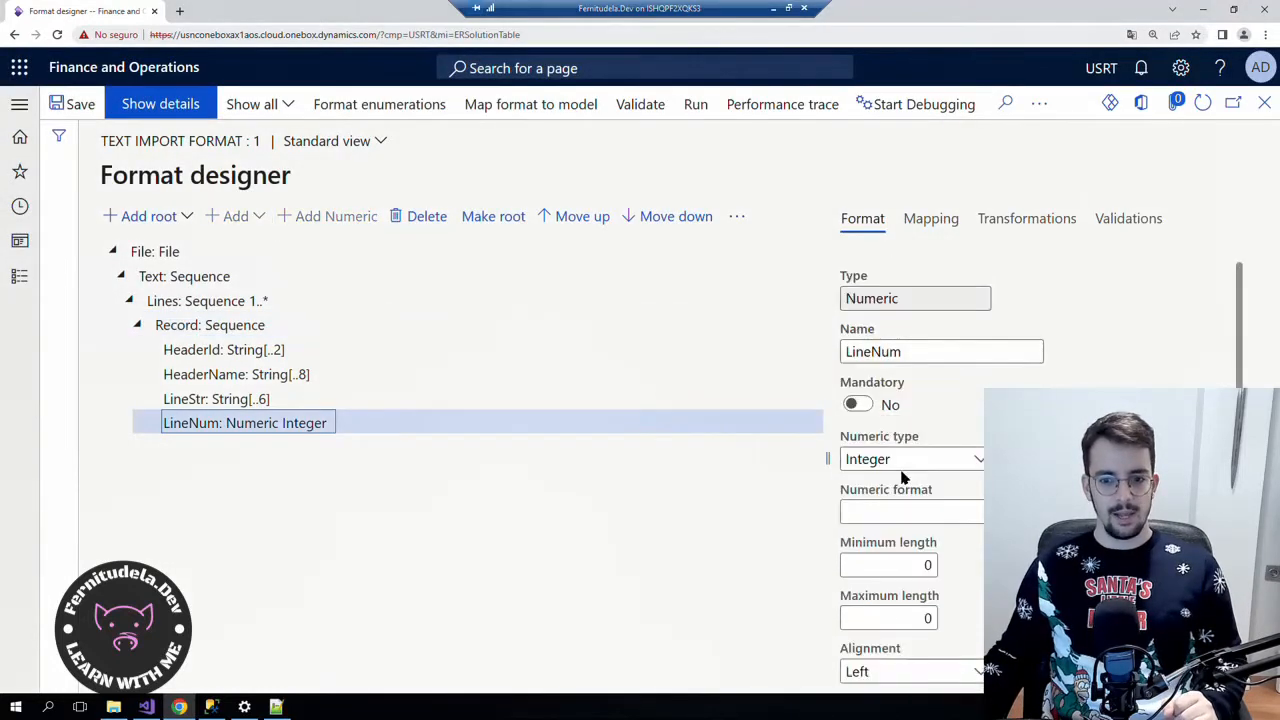
pyautogui.click(903, 620)
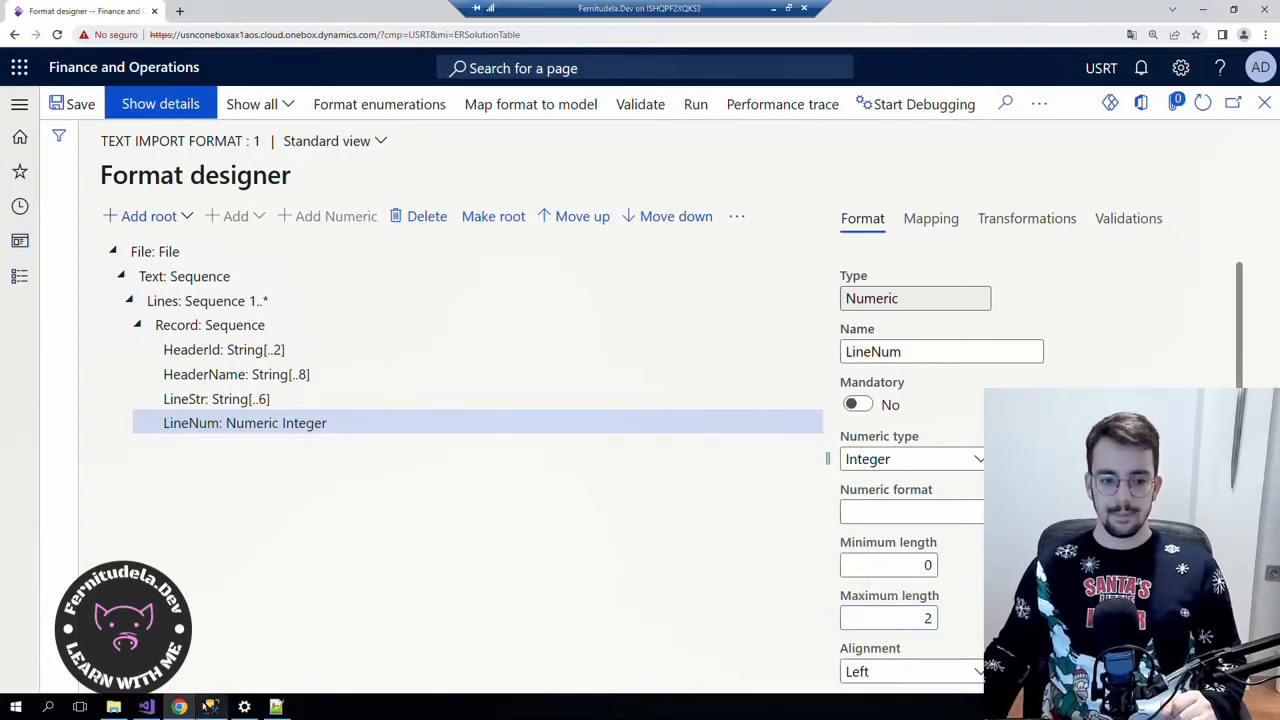
# Check the last two digits of the first record in Test Ger Import.txt in Notepad++, and return to the format designer.
pyautogui.click(276, 707)
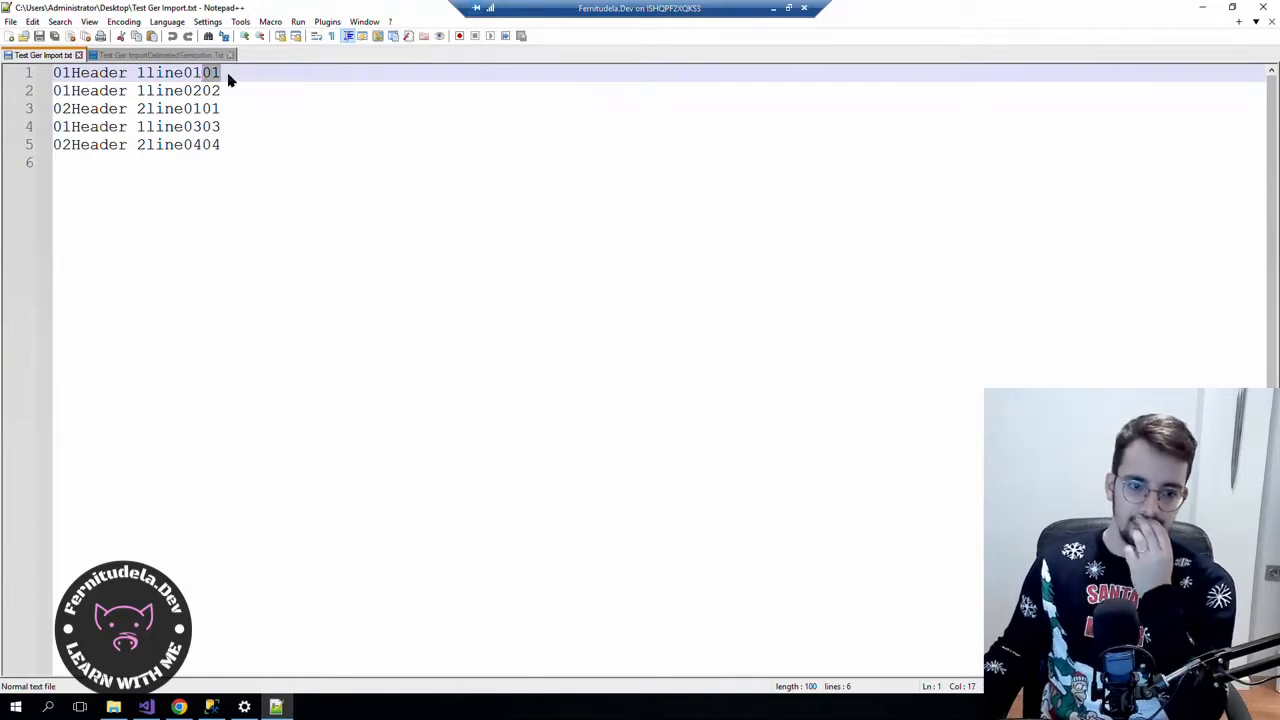
pyautogui.click(179, 707)
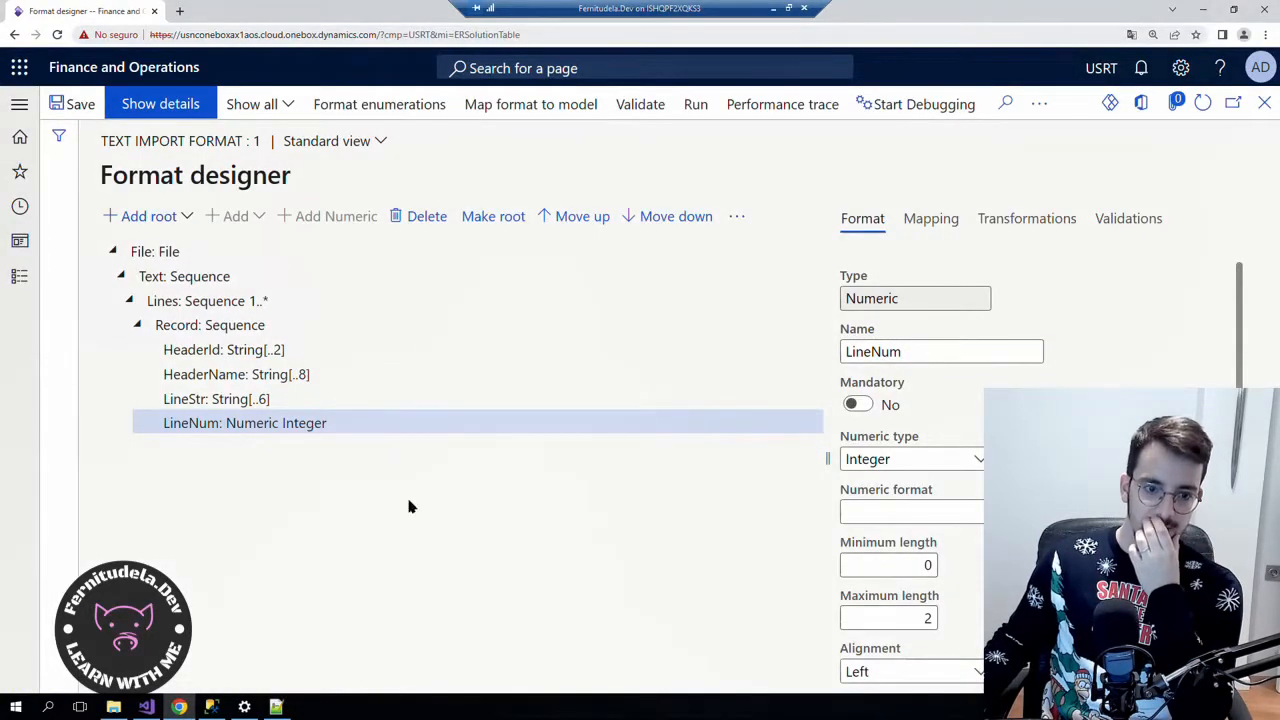
pyautogui.click(276, 705)
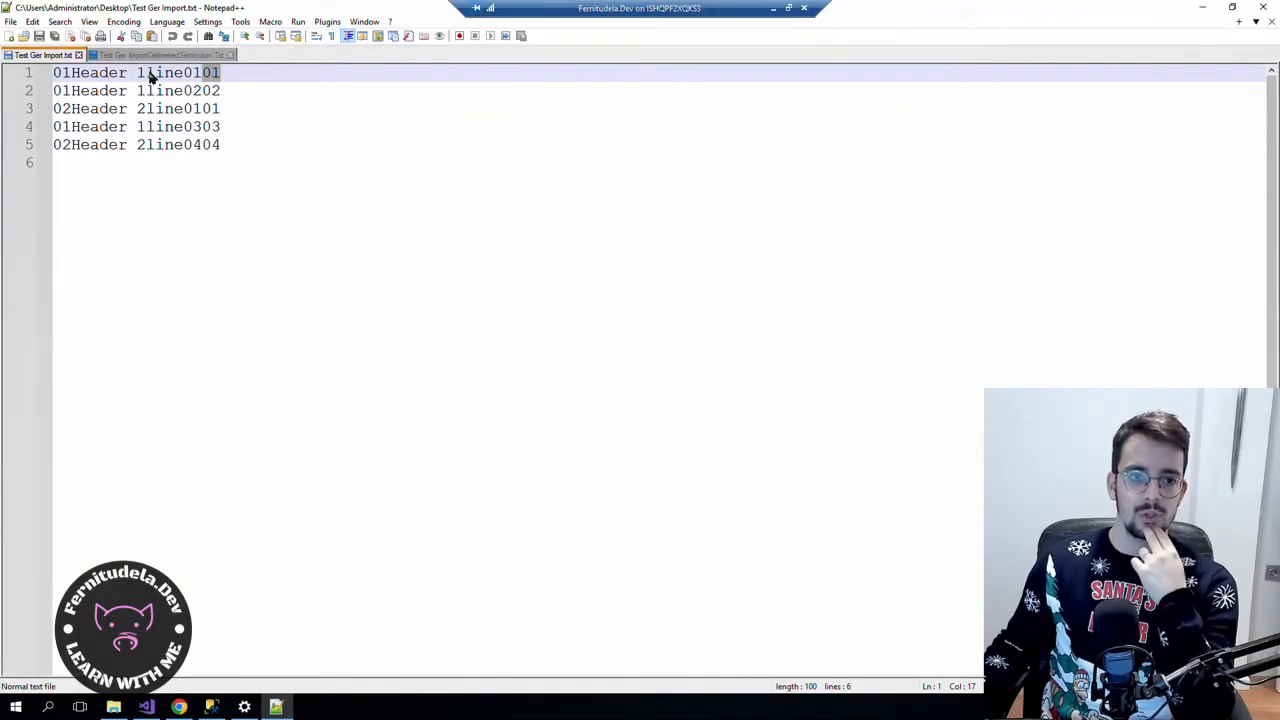
pyautogui.moveTo(201, 73); pyautogui.dragTo(238, 74)
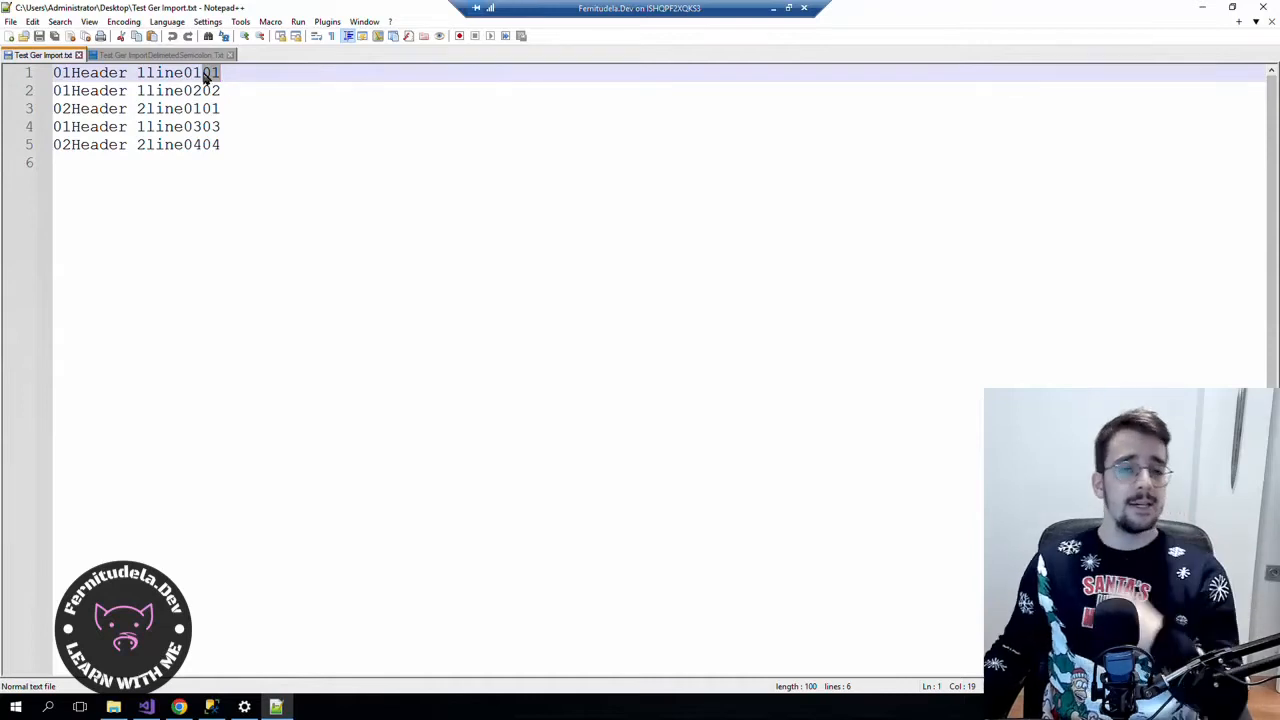
pyautogui.click(178, 707)
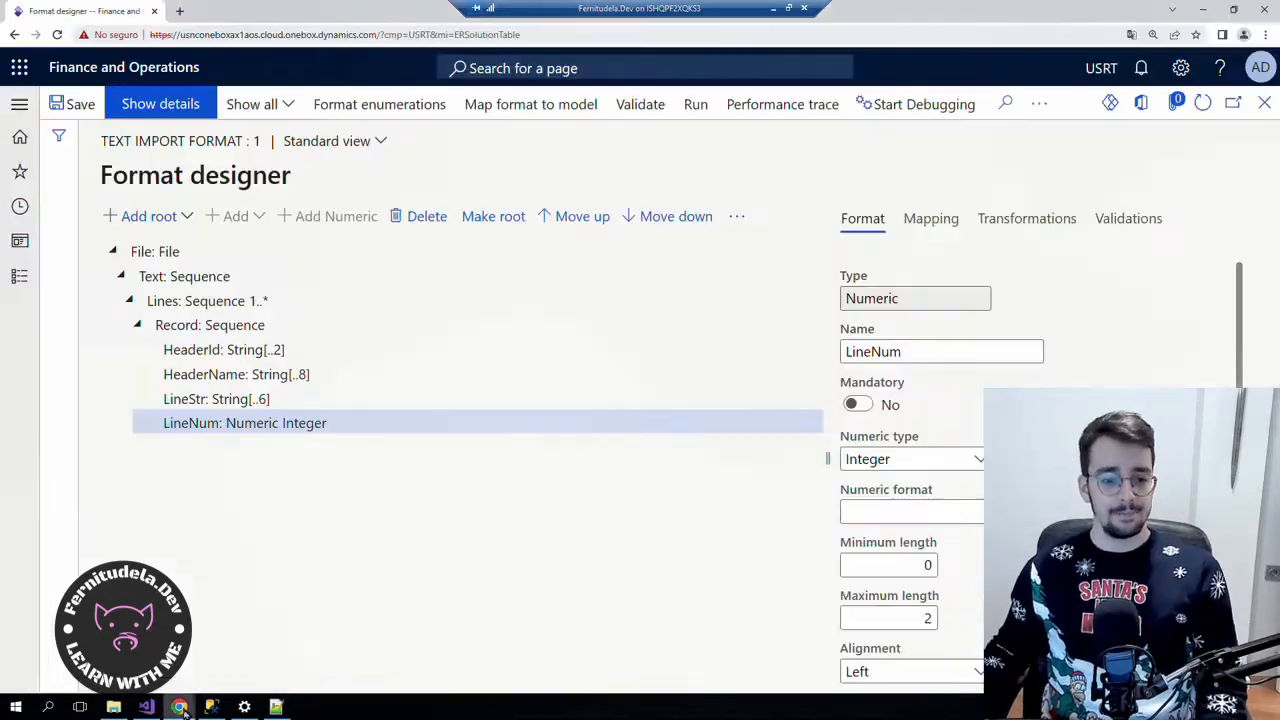
# Save the format and expand the Text, Lines and Record sequences again to review the finished structure.
pyautogui.click(275, 424)
pyautogui.press('Up')
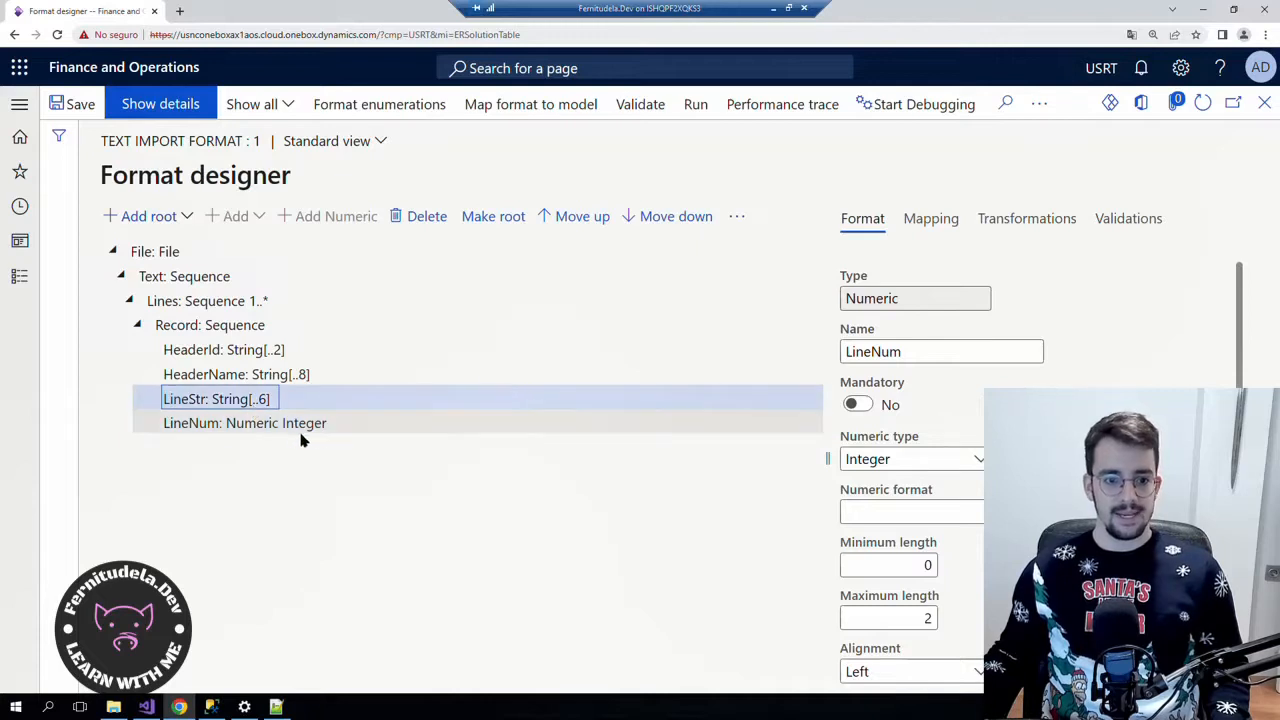
pyautogui.press('Up')
pyautogui.press('Up')
pyautogui.press('Up')
pyautogui.press('Up')
pyautogui.press('Up')
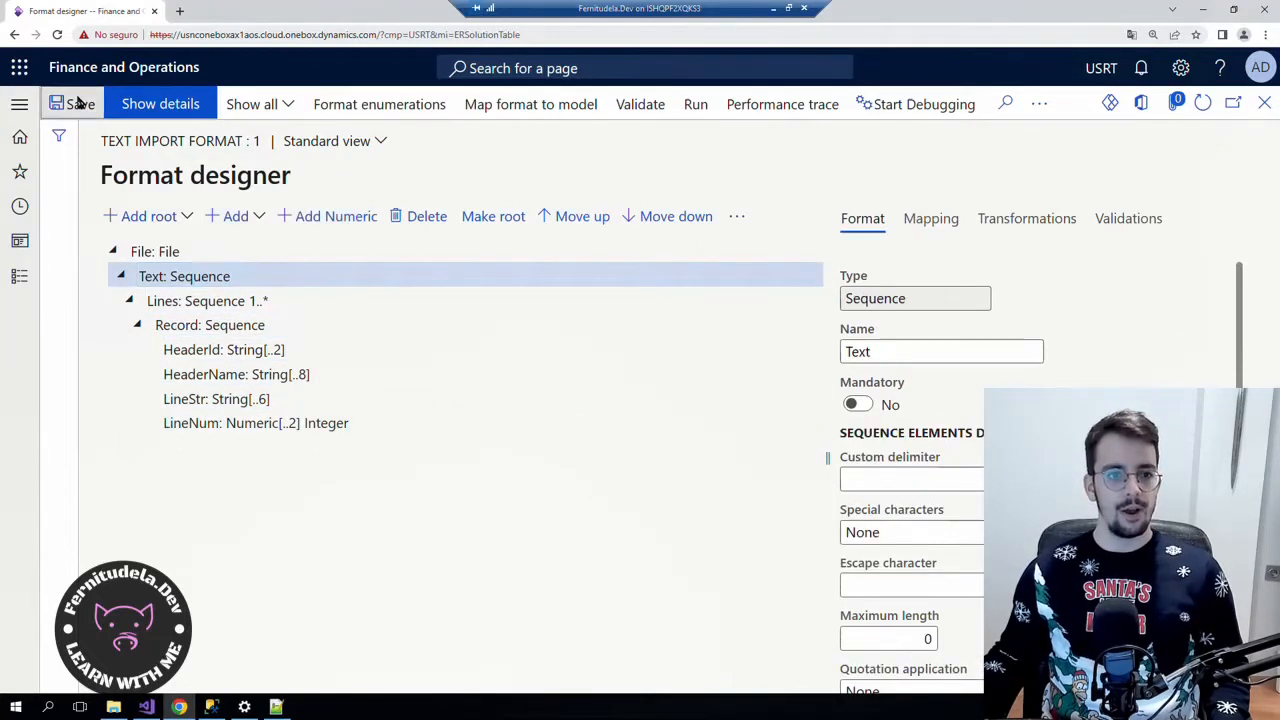
pyautogui.press('Left')
pyautogui.click(120, 277)
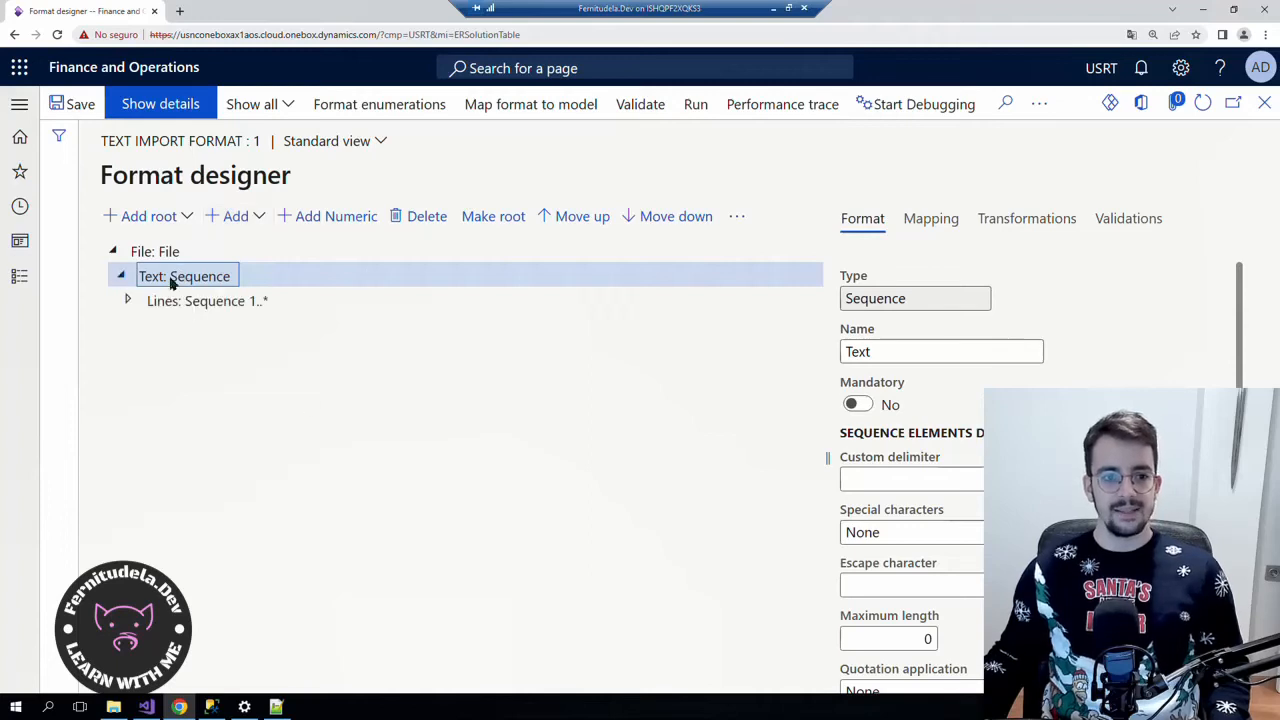
pyautogui.click(127, 300)
pyautogui.click(136, 326)
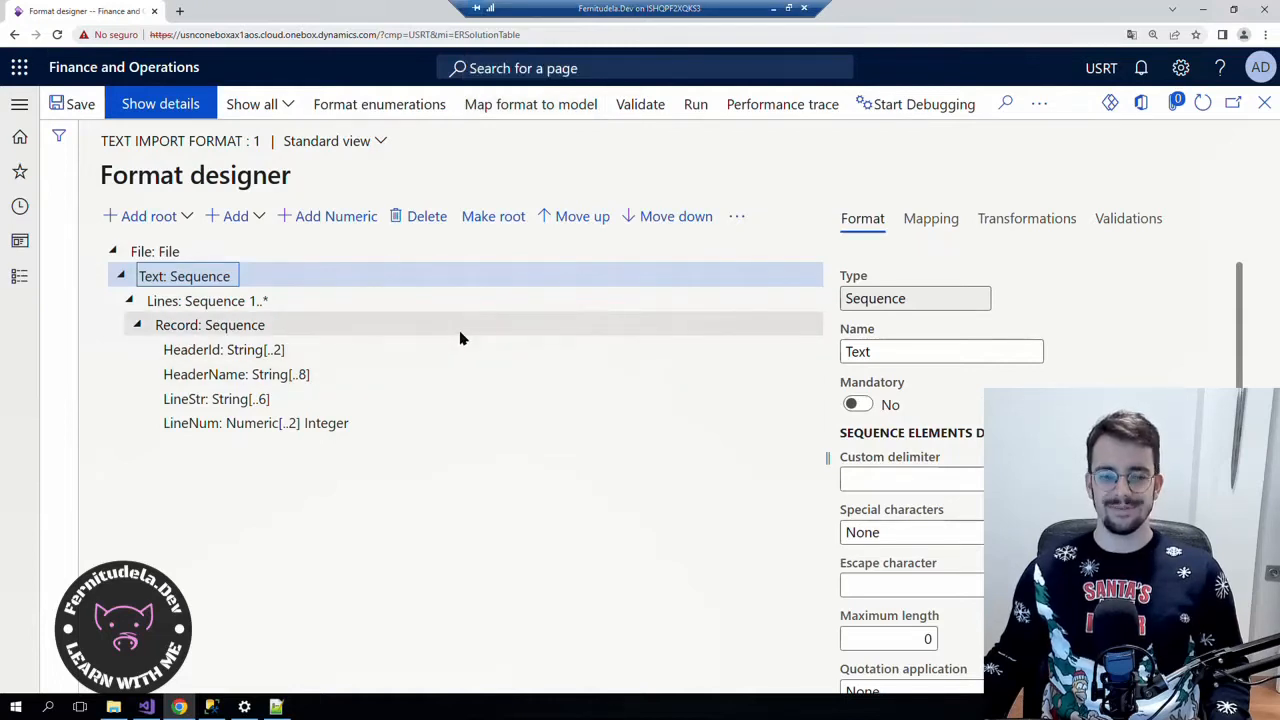
# Review the records in Notepad++ and the format mapping part of the Incoming.png diagram, minimizing both windows.
pyautogui.click(276, 707)
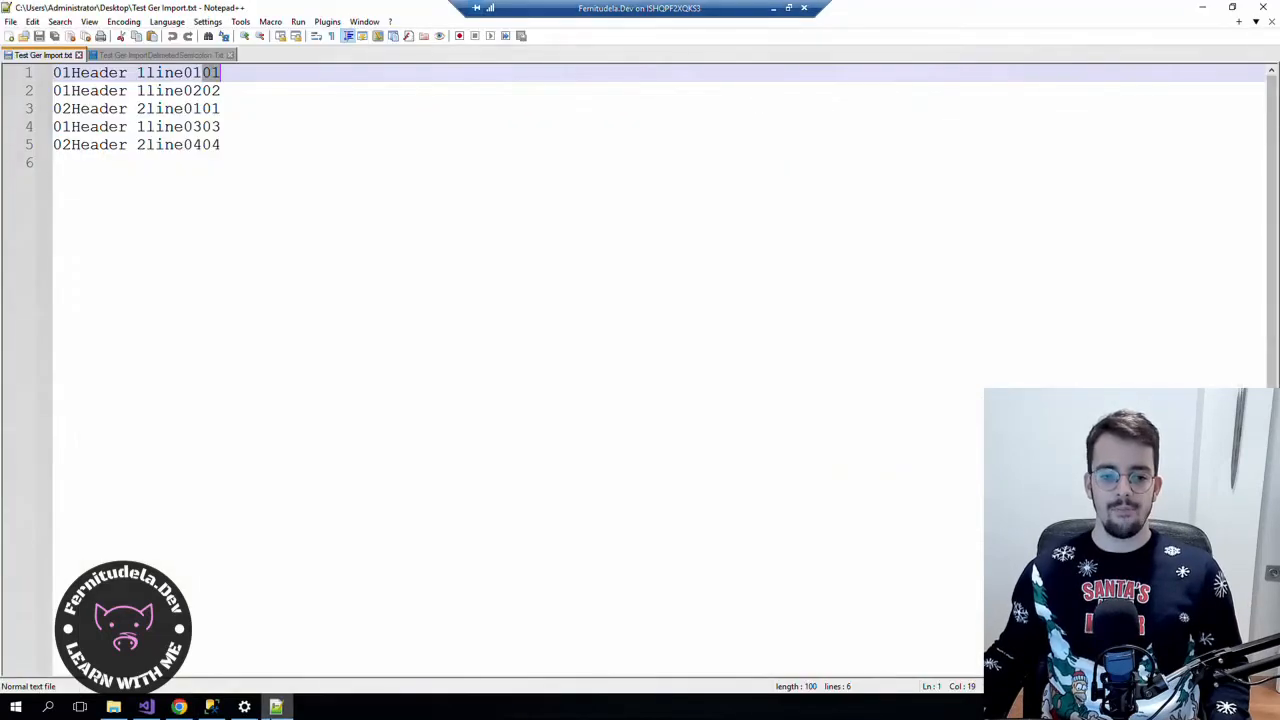
pyautogui.click(1202, 7)
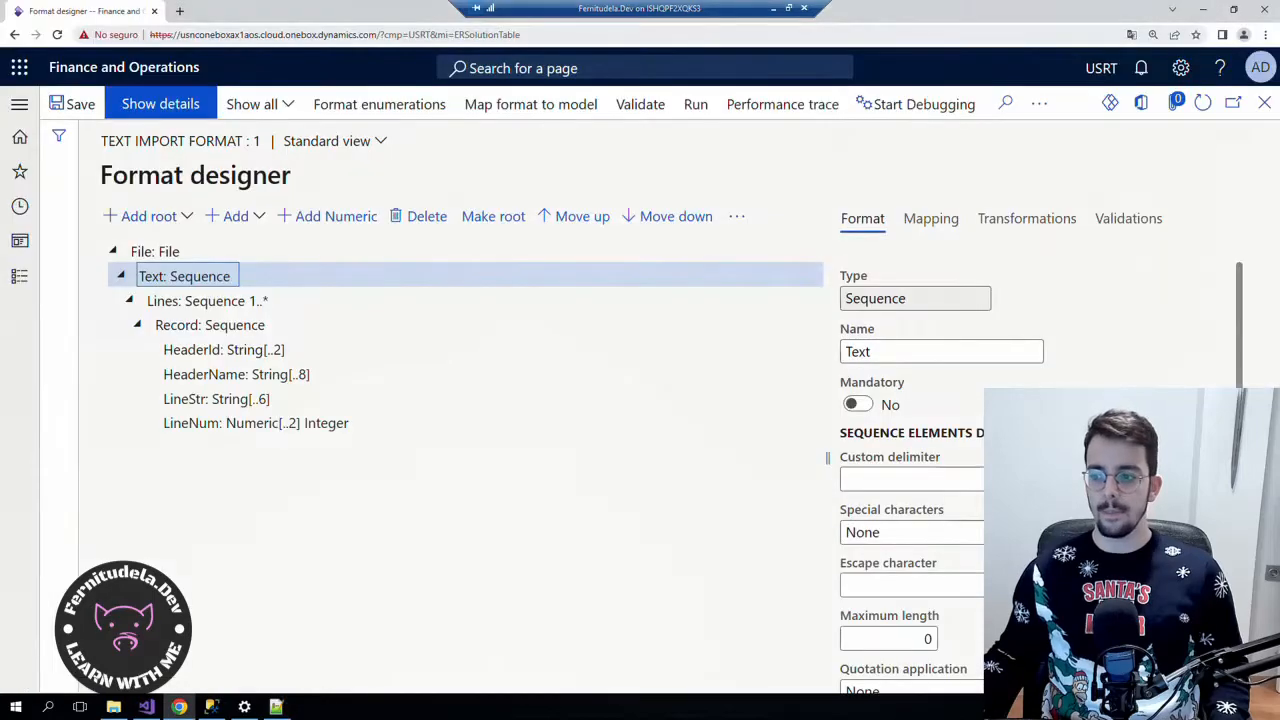
pyautogui.hotkey('alt', 'Tab')
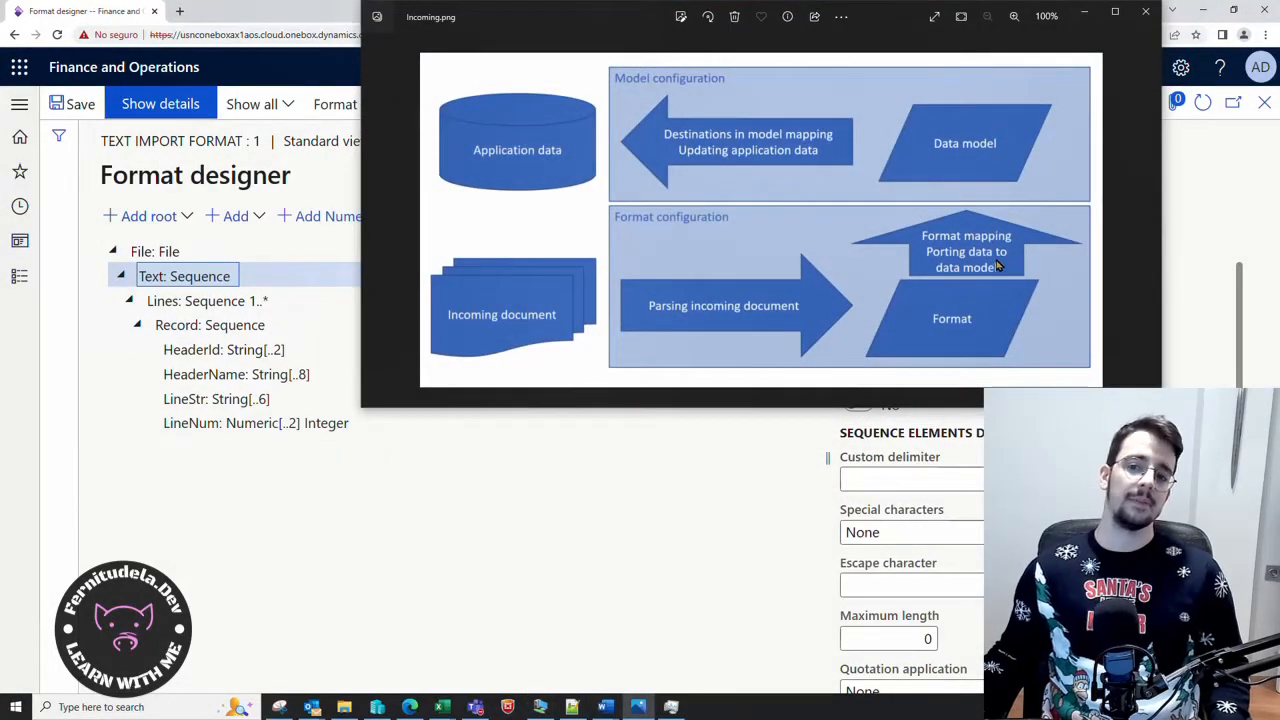
pyautogui.click(1085, 11)
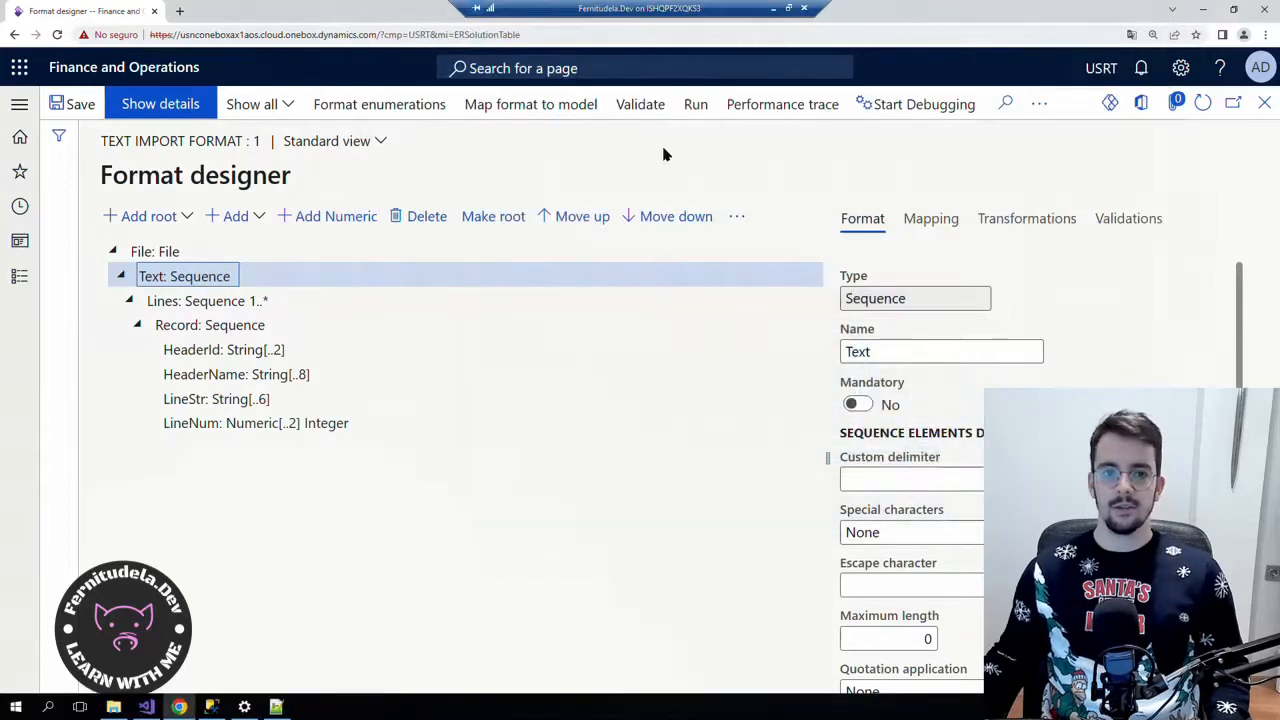
# Open the format-to-model mapping, create a mapping for Text Import model with the definition Model, and save it.
pyautogui.click(500, 106)
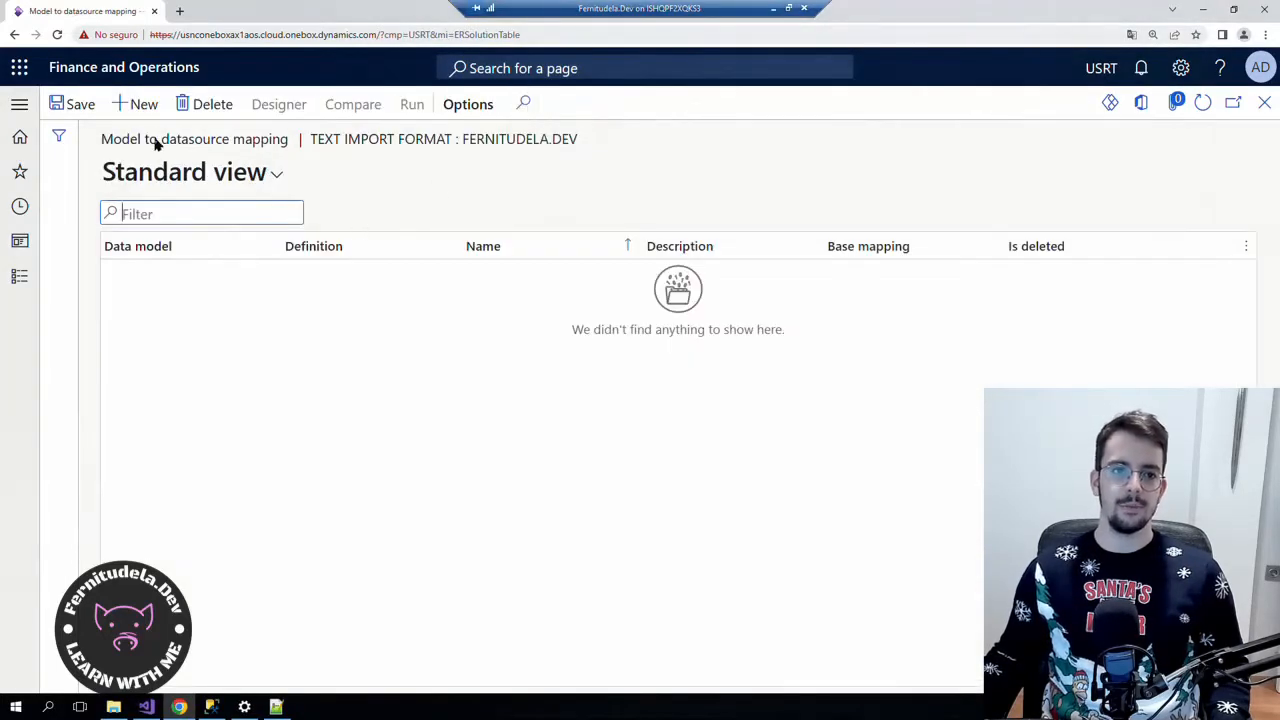
pyautogui.click(138, 103)
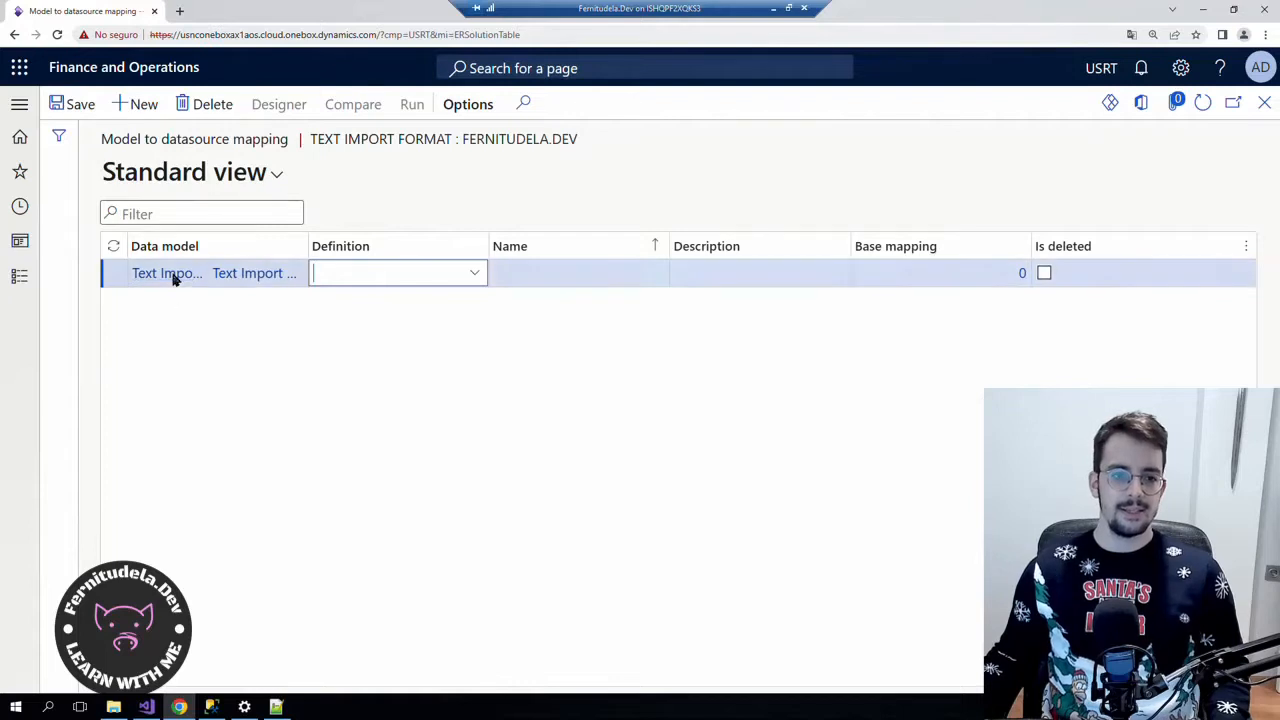
pyautogui.moveTo(309, 250); pyautogui.dragTo(414, 251)
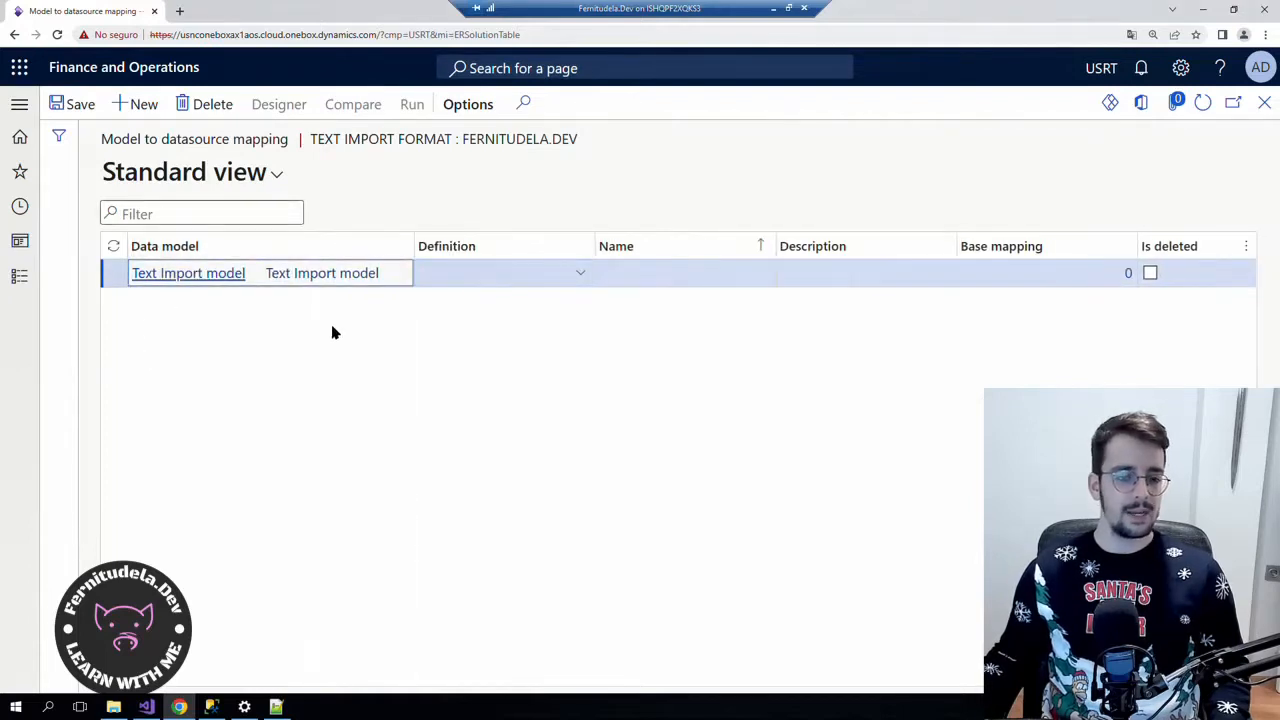
pyautogui.click(579, 274)
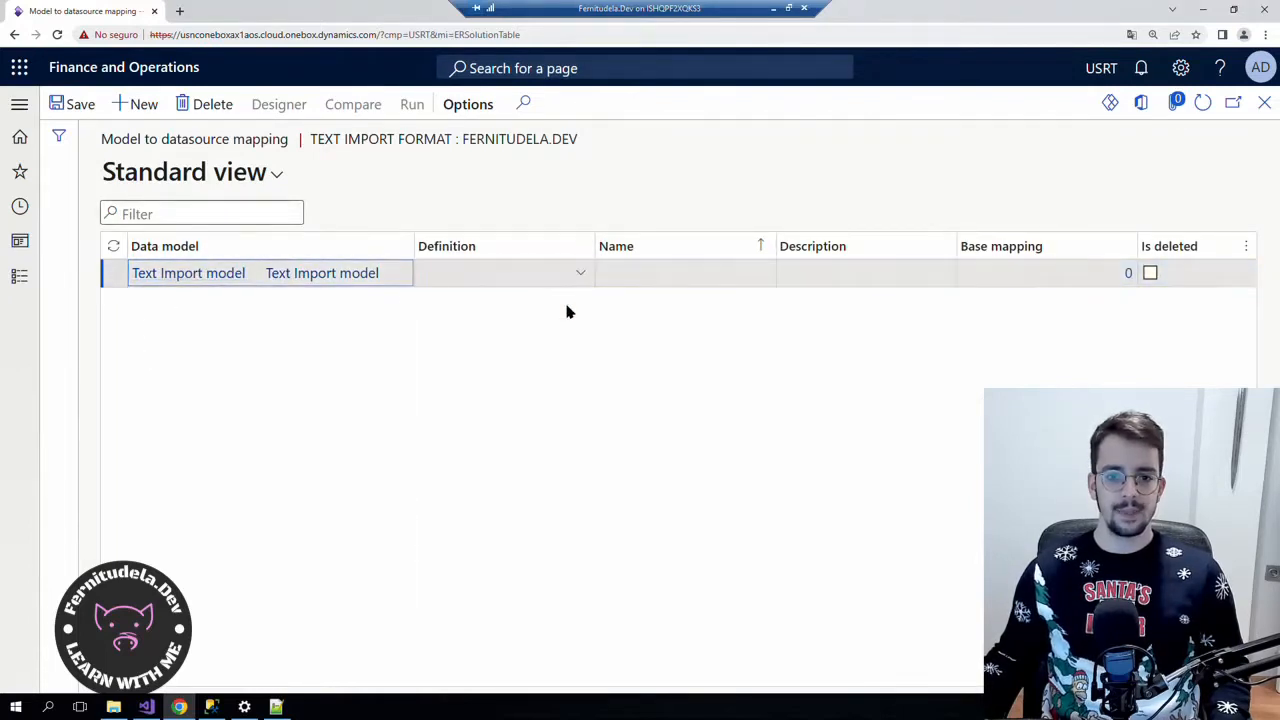
pyautogui.click(430, 327)
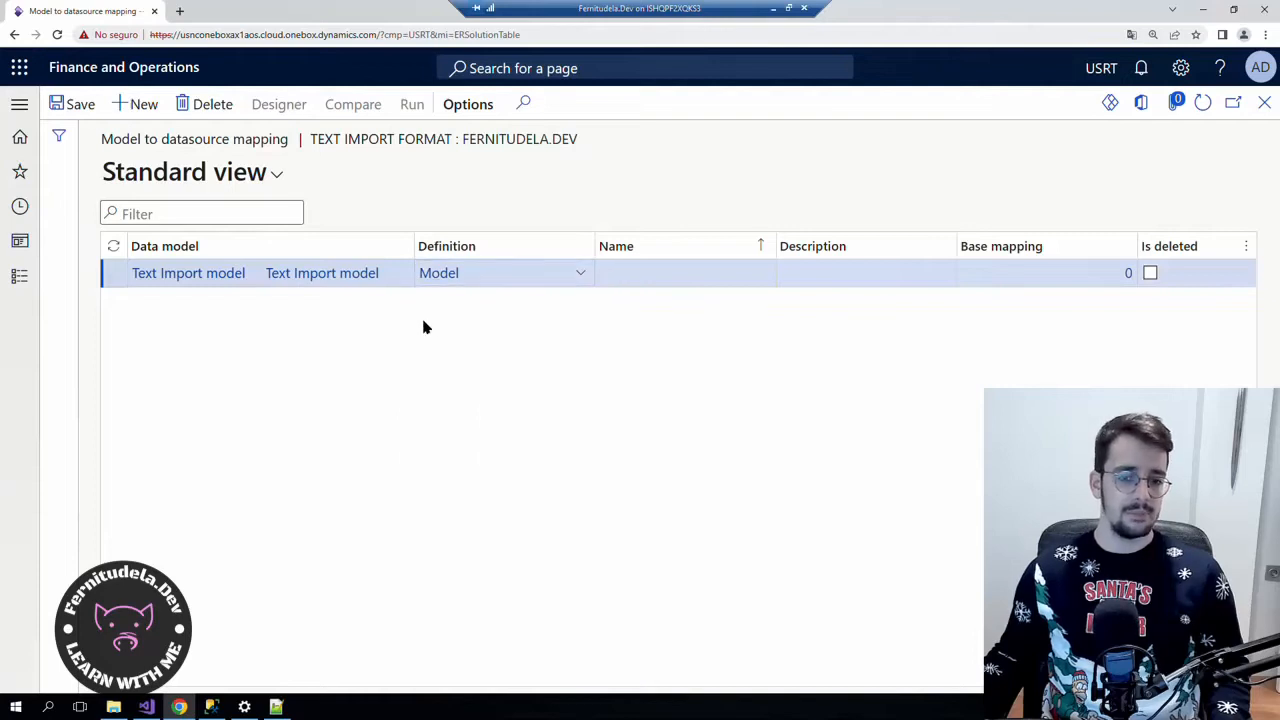
pyautogui.click(72, 105)
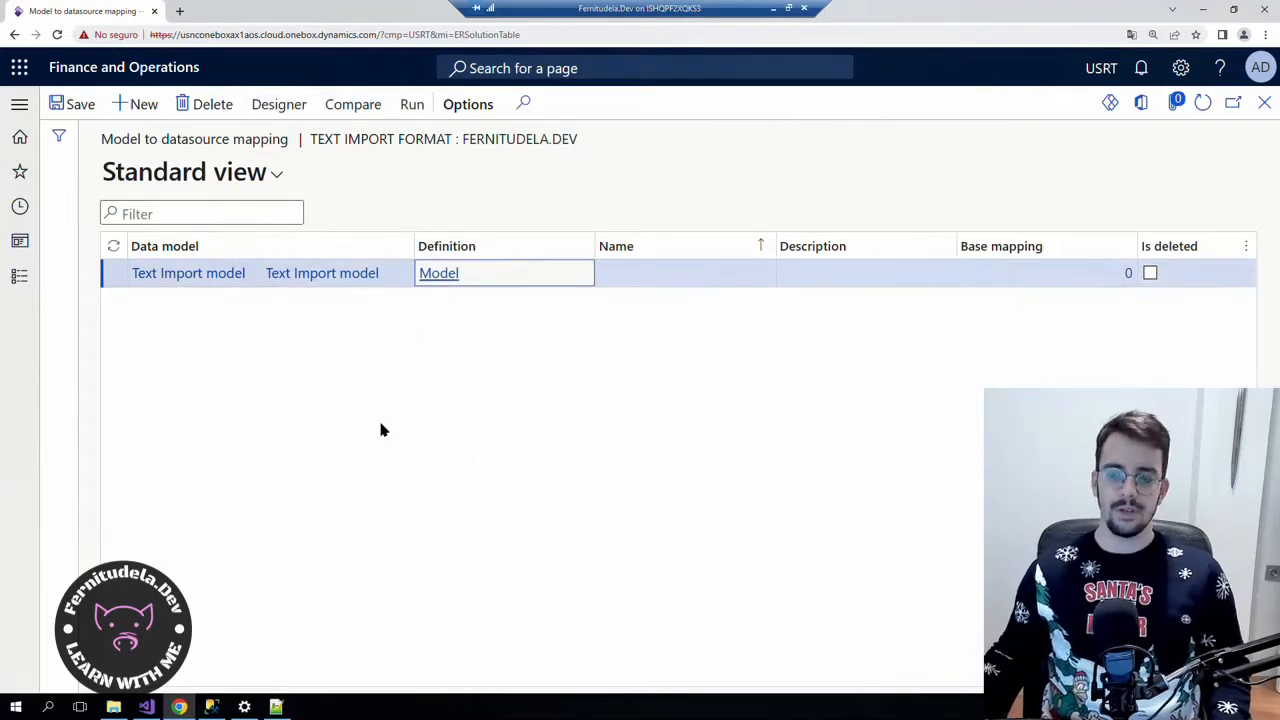
# Open the new mapping in the designer and expand the format data source down to the fields under Record.
pyautogui.click(282, 106)
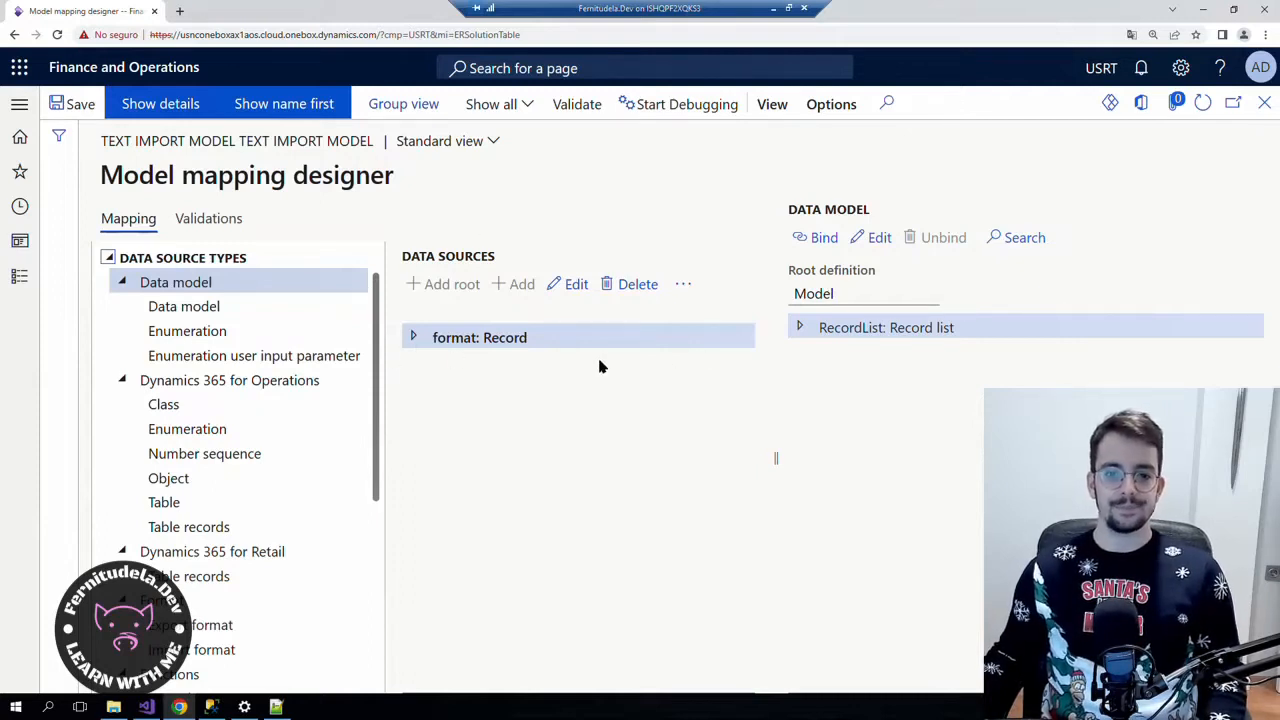
pyautogui.click(410, 340)
pyautogui.click(421, 361)
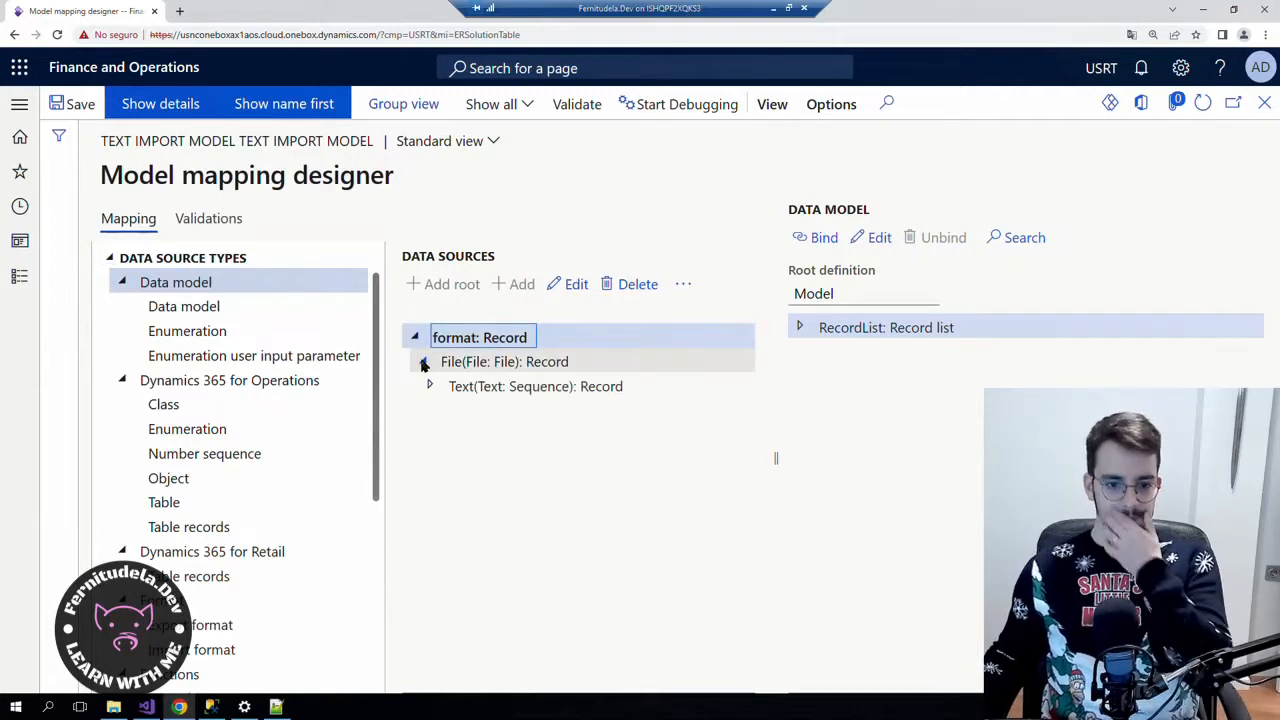
pyautogui.click(431, 386)
pyautogui.click(438, 411)
pyautogui.click(447, 436)
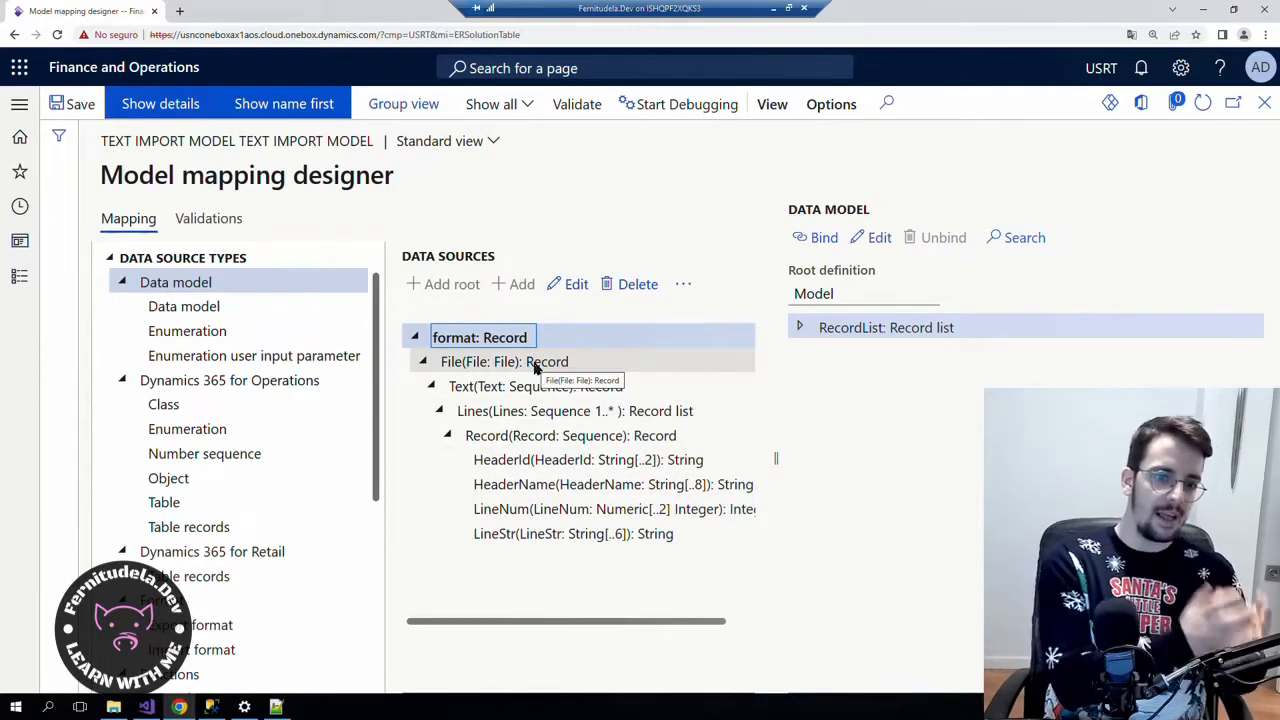
# Check the text file's records in Notepad++, and bind the model's RecordList to the Lines record list of the format.
pyautogui.click(801, 327)
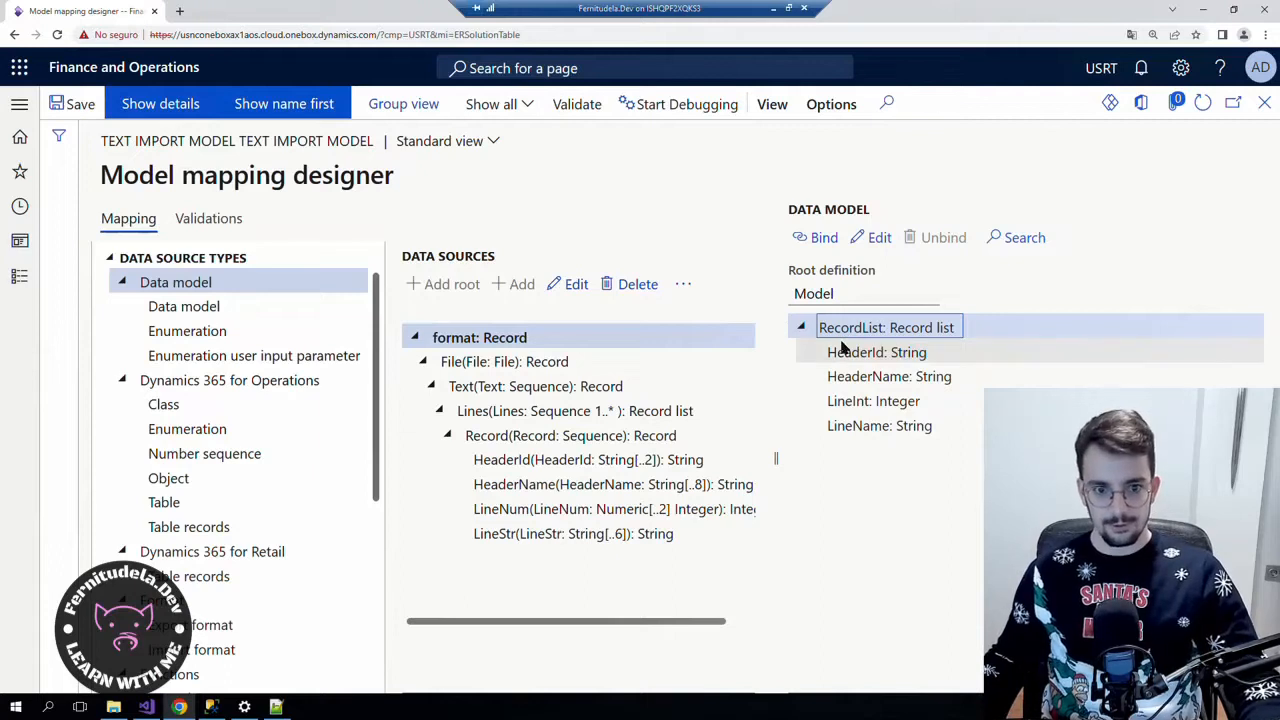
pyautogui.click(541, 412)
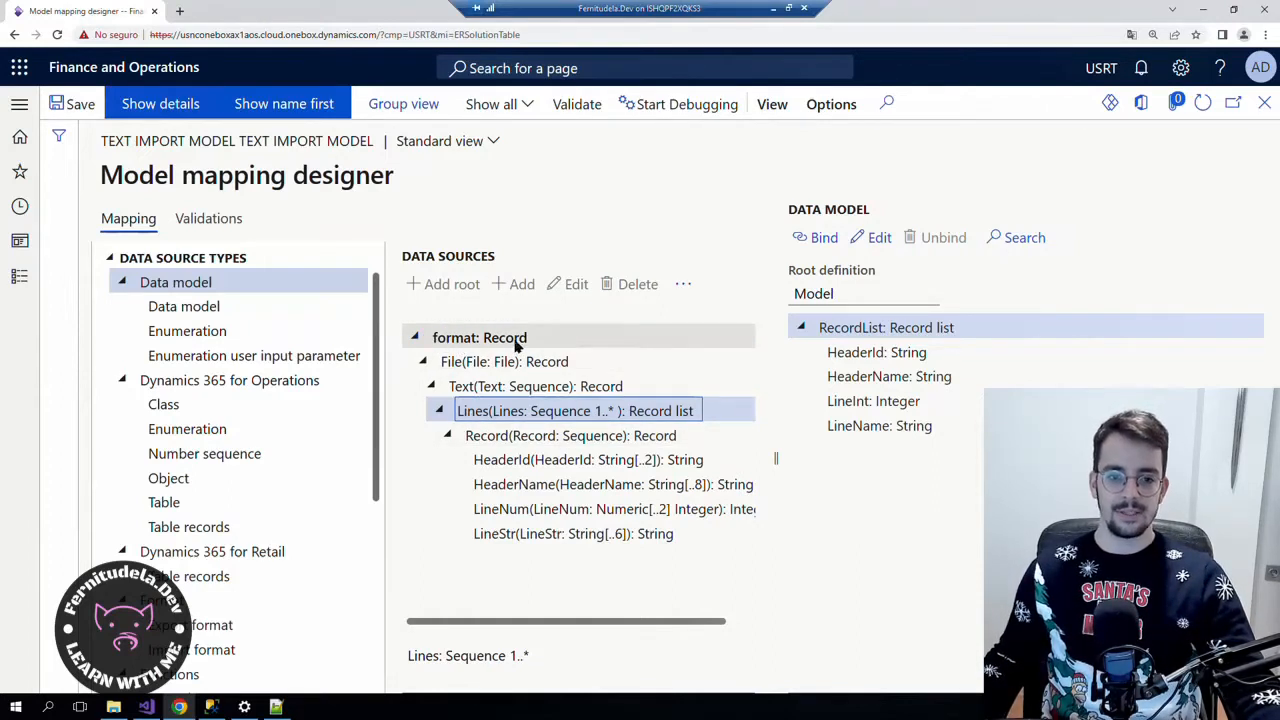
pyautogui.click(445, 362)
pyautogui.click(473, 388)
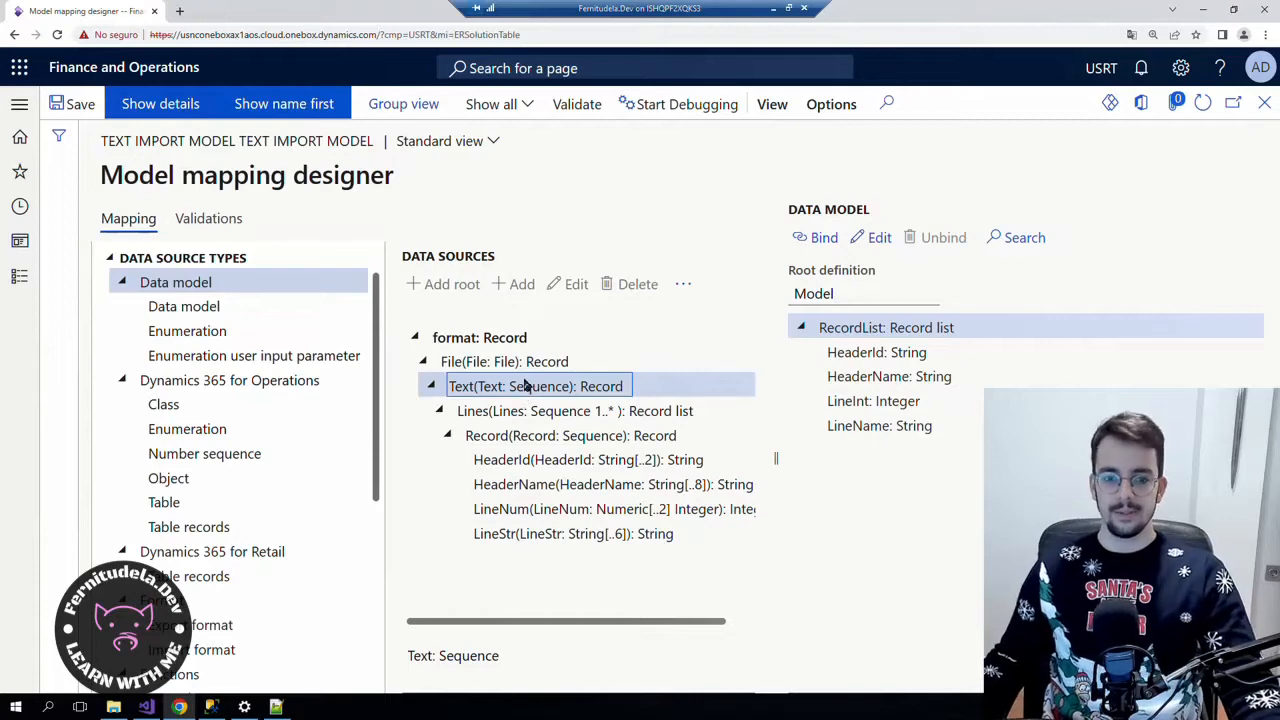
pyautogui.click(464, 414)
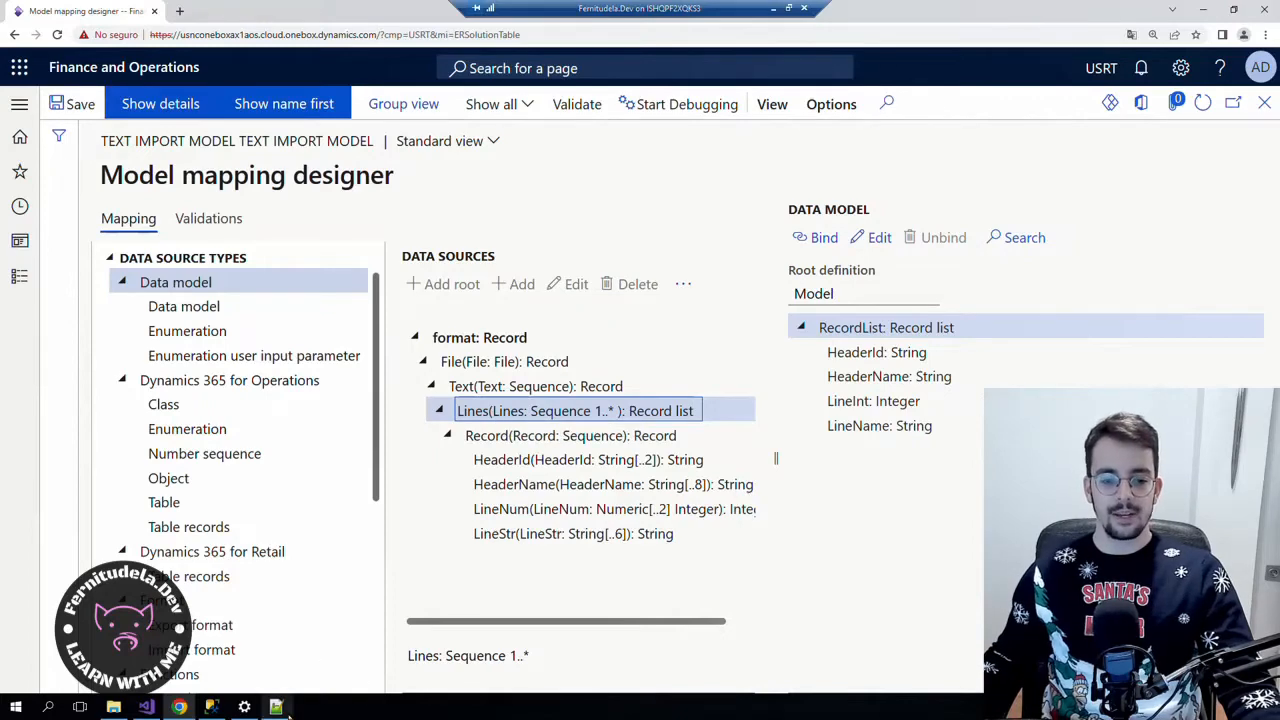
pyautogui.click(276, 707)
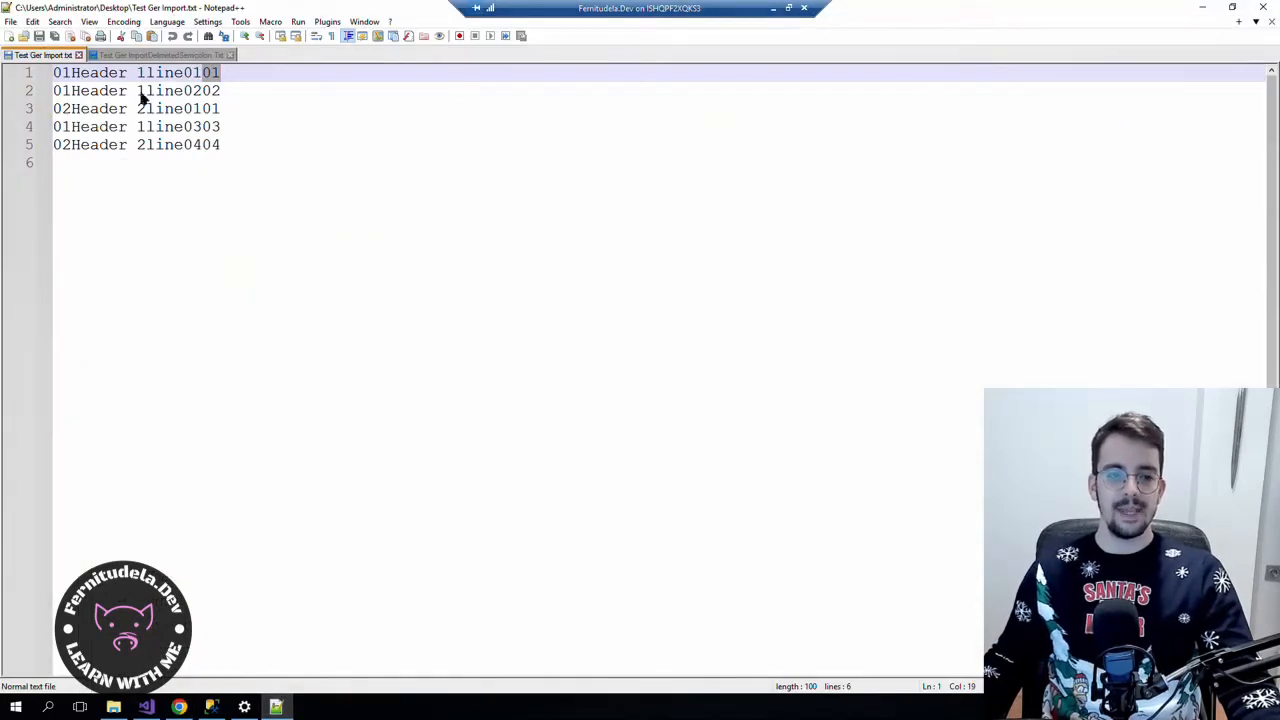
pyautogui.click(1202, 7)
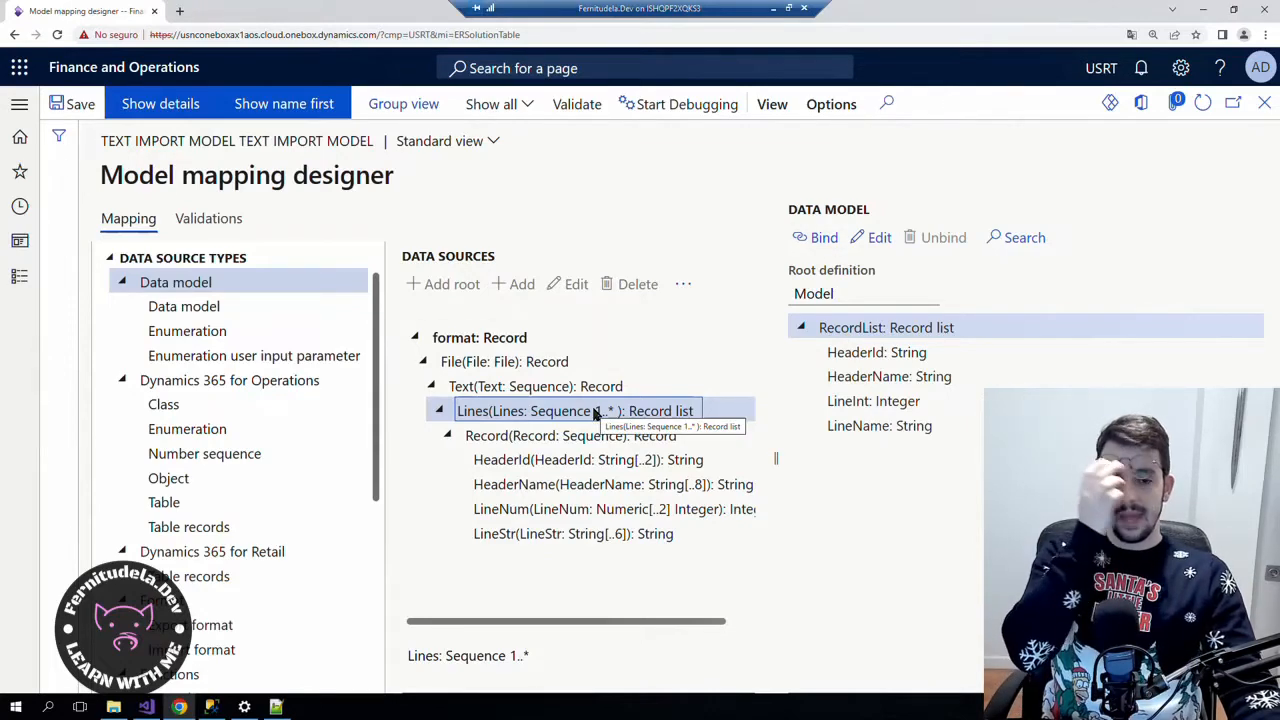
pyautogui.click(822, 238)
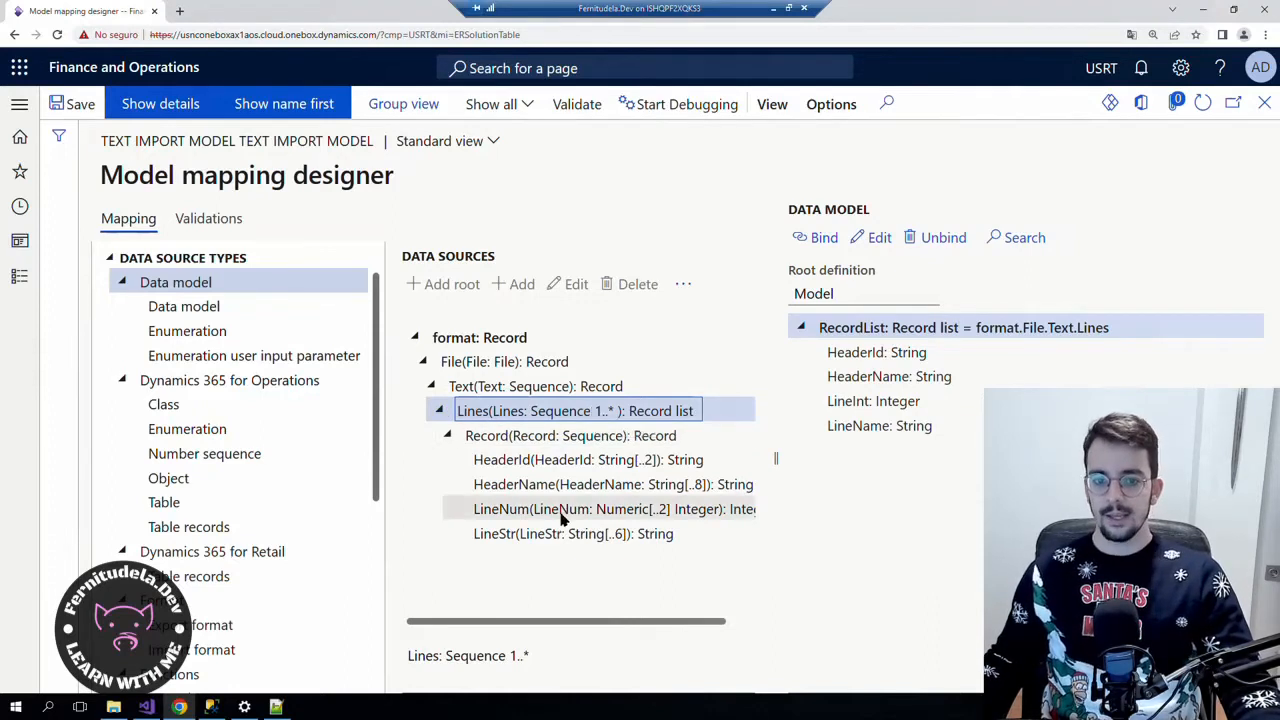
# Compare the format's HeaderId, HeaderName, LineNum and LineStr fields with their counterparts under RecordList.
pyautogui.click(846, 352)
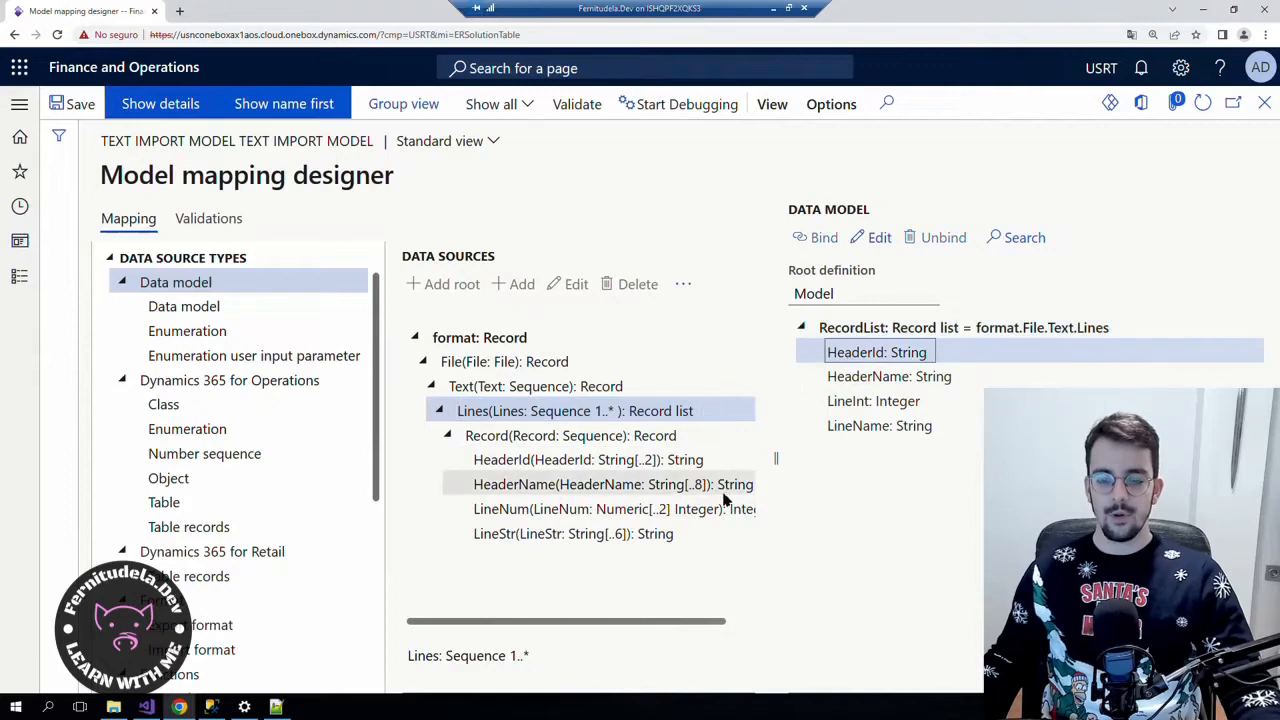
pyautogui.click(533, 459)
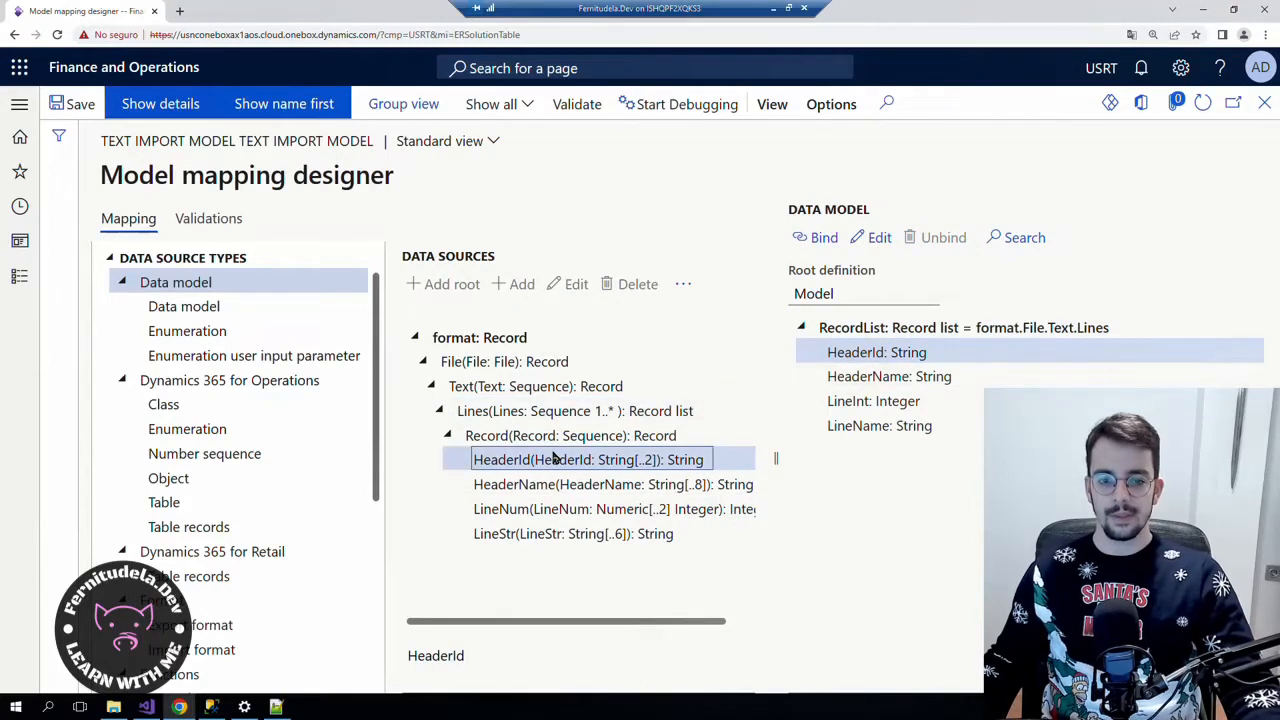
pyautogui.click(565, 485)
pyautogui.click(852, 378)
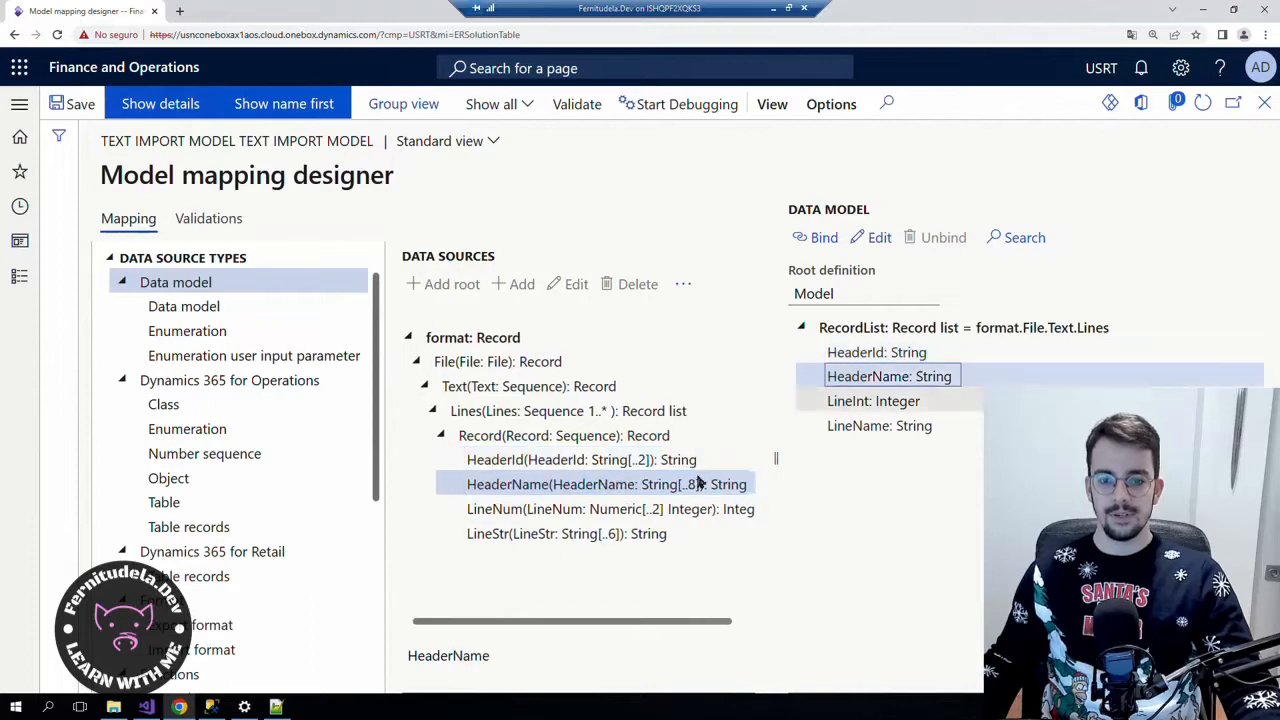
pyautogui.click(618, 508)
pyautogui.click(876, 403)
pyautogui.click(879, 425)
pyautogui.click(603, 535)
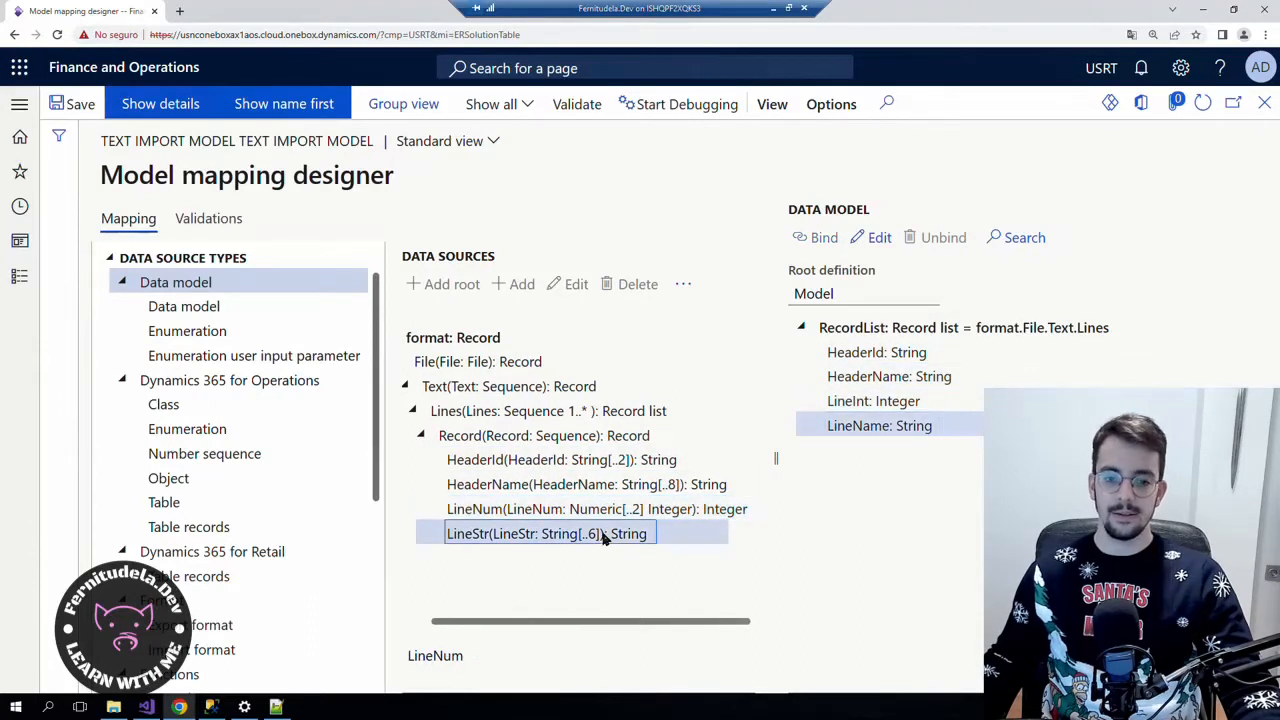
# Bind the model's HeaderId and HeaderName to the format fields of the same names under Record.
pyautogui.click(563, 460)
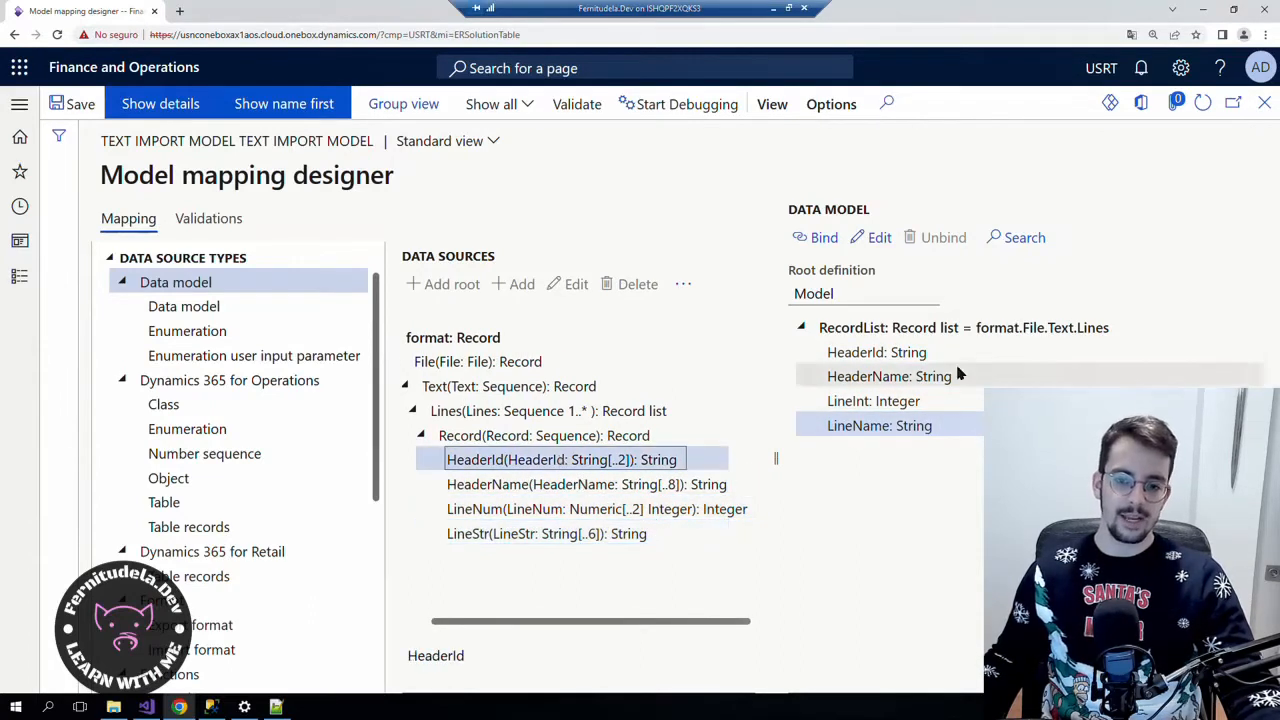
pyautogui.click(876, 352)
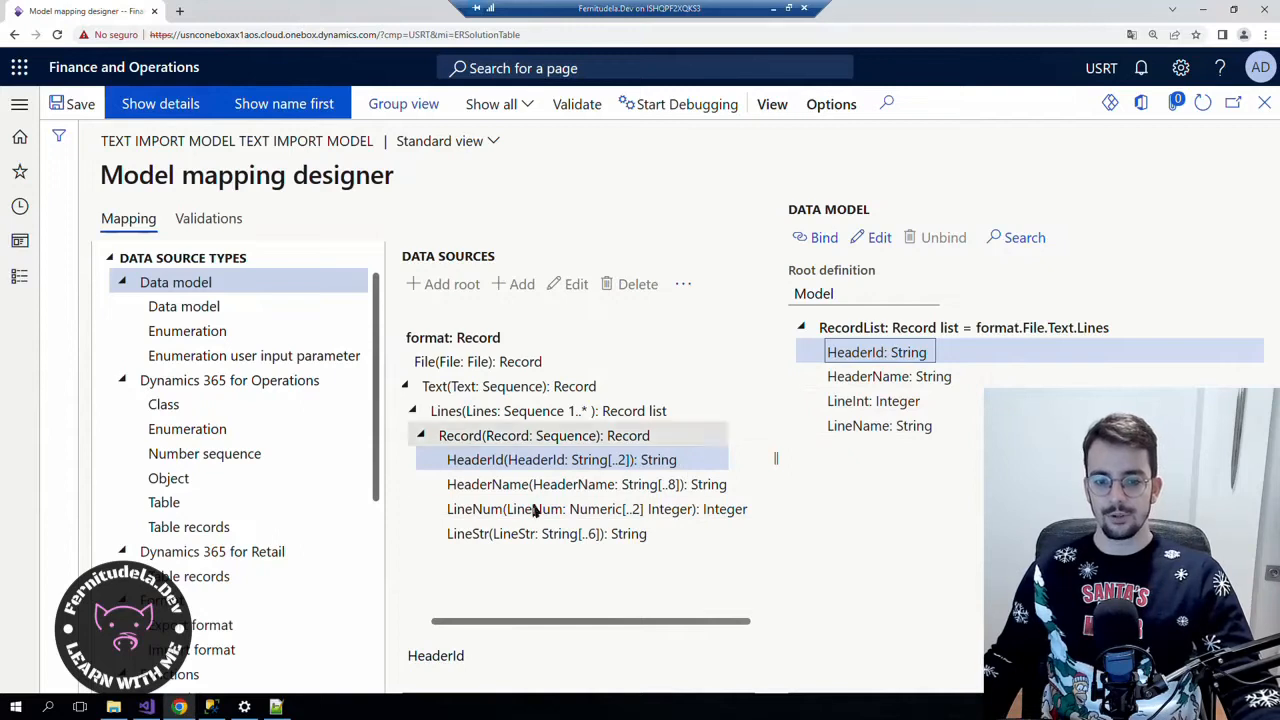
pyautogui.click(826, 240)
pyautogui.click(886, 376)
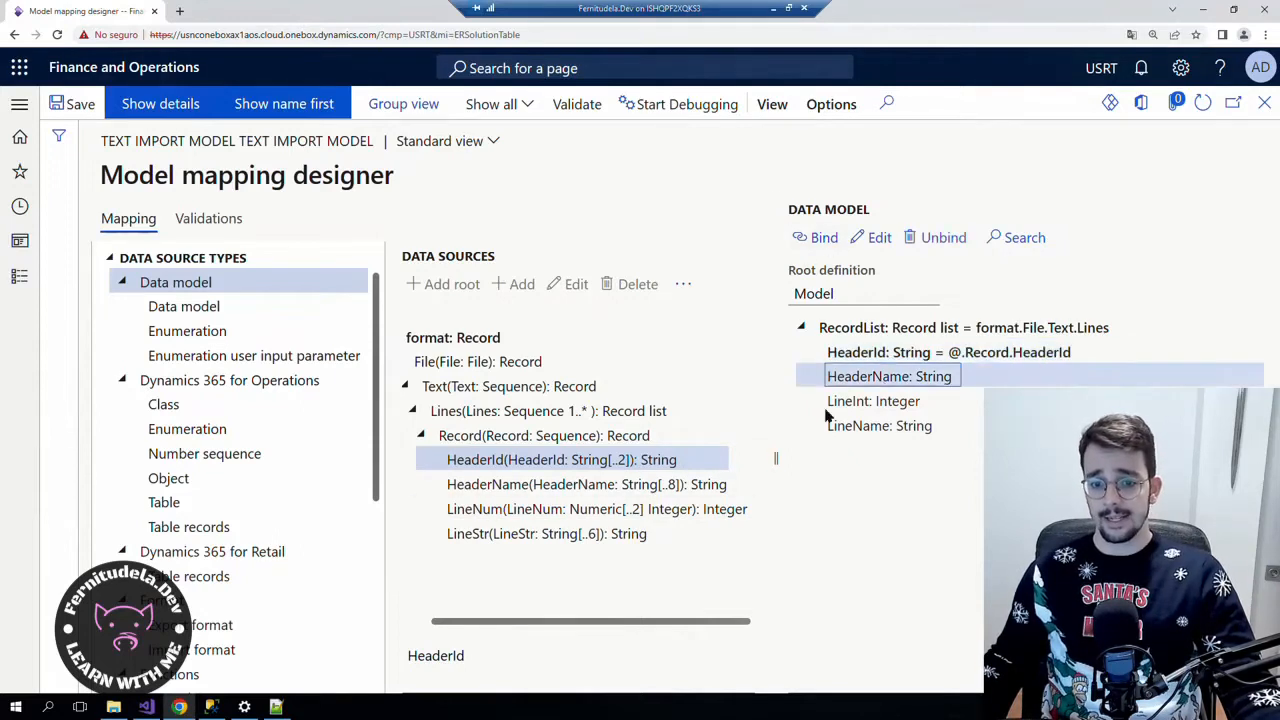
pyautogui.click(580, 484)
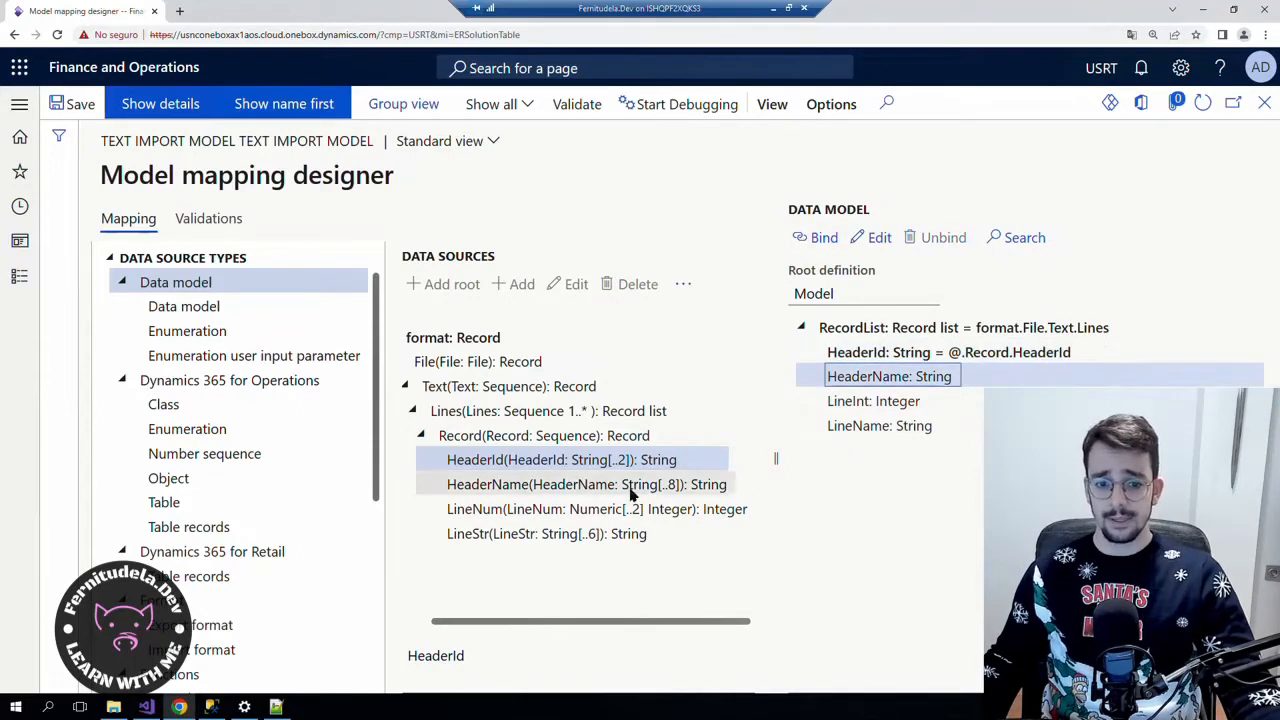
pyautogui.click(818, 240)
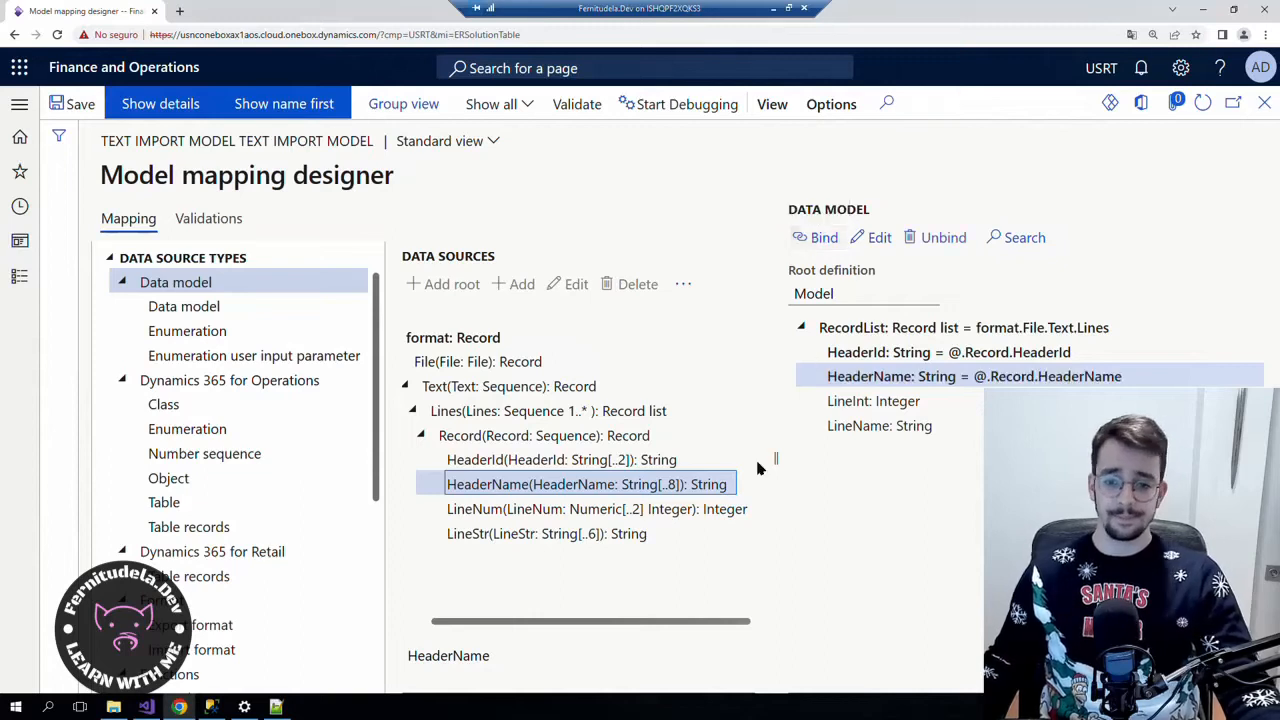
# Bind the model's LineInt to the format's LineNum and LineName to LineStr.
pyautogui.click(640, 509)
pyautogui.click(880, 401)
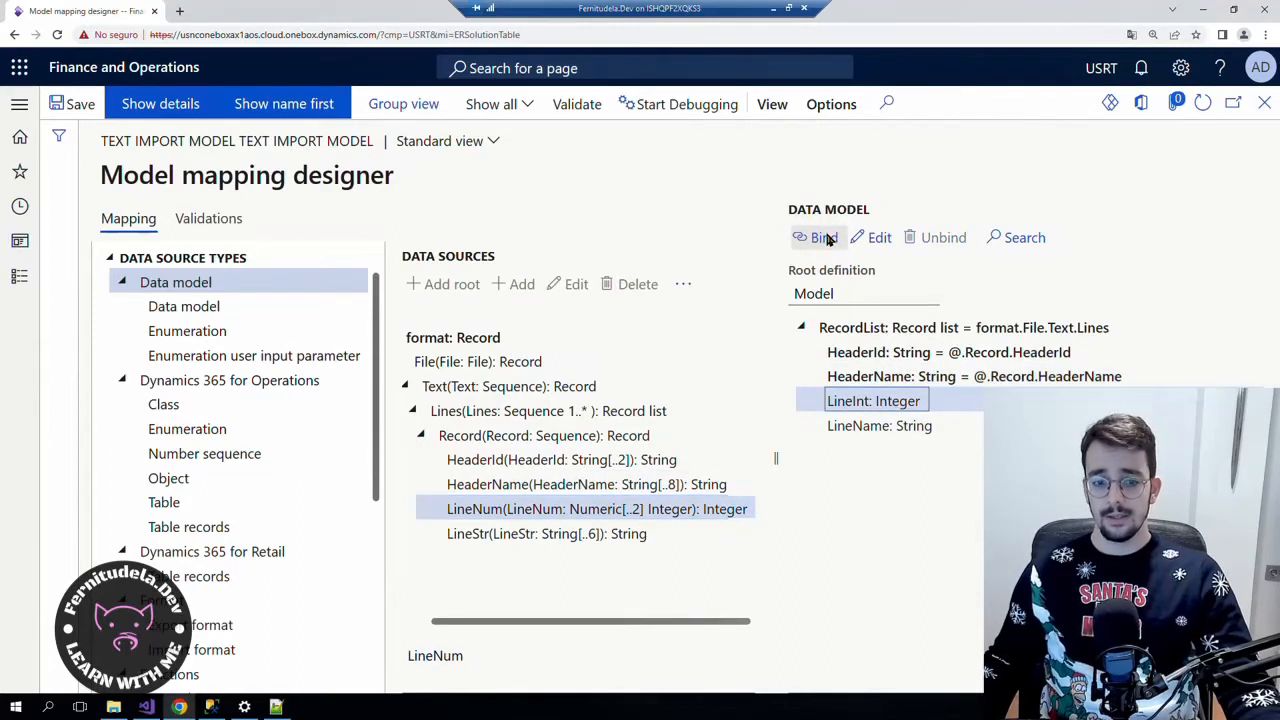
pyautogui.click(820, 238)
pyautogui.click(563, 533)
pyautogui.click(873, 428)
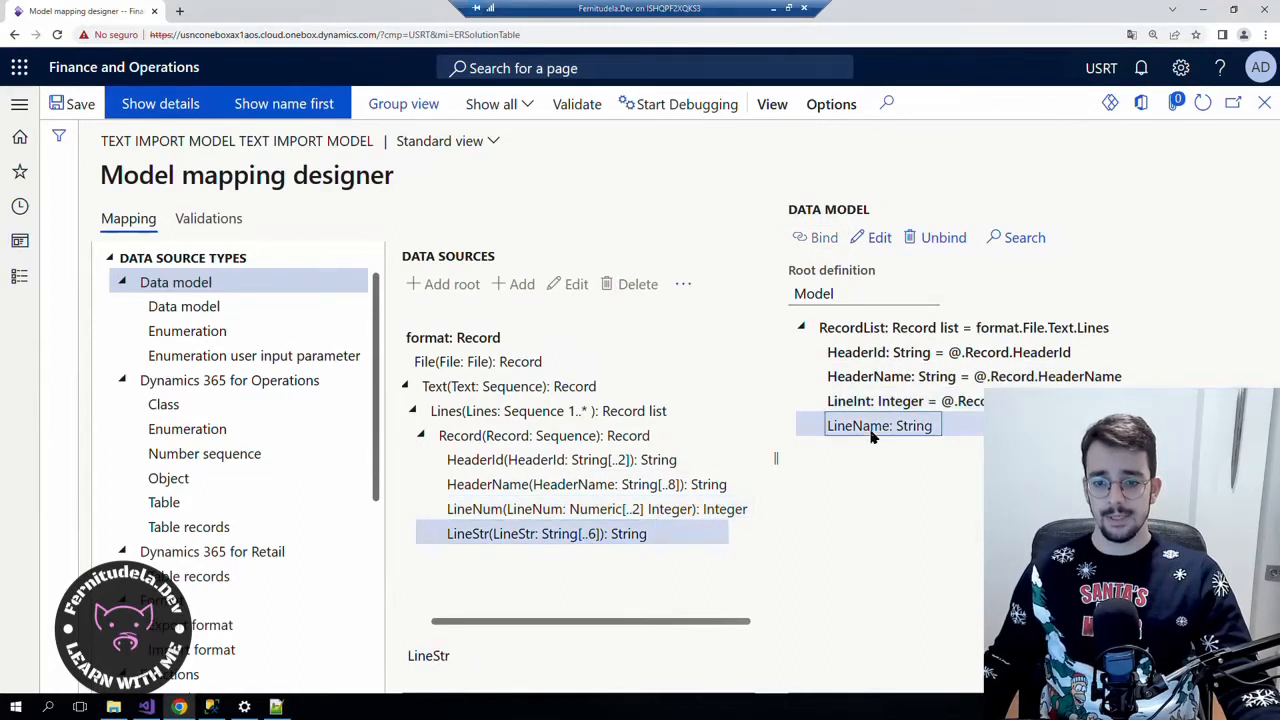
pyautogui.click(818, 238)
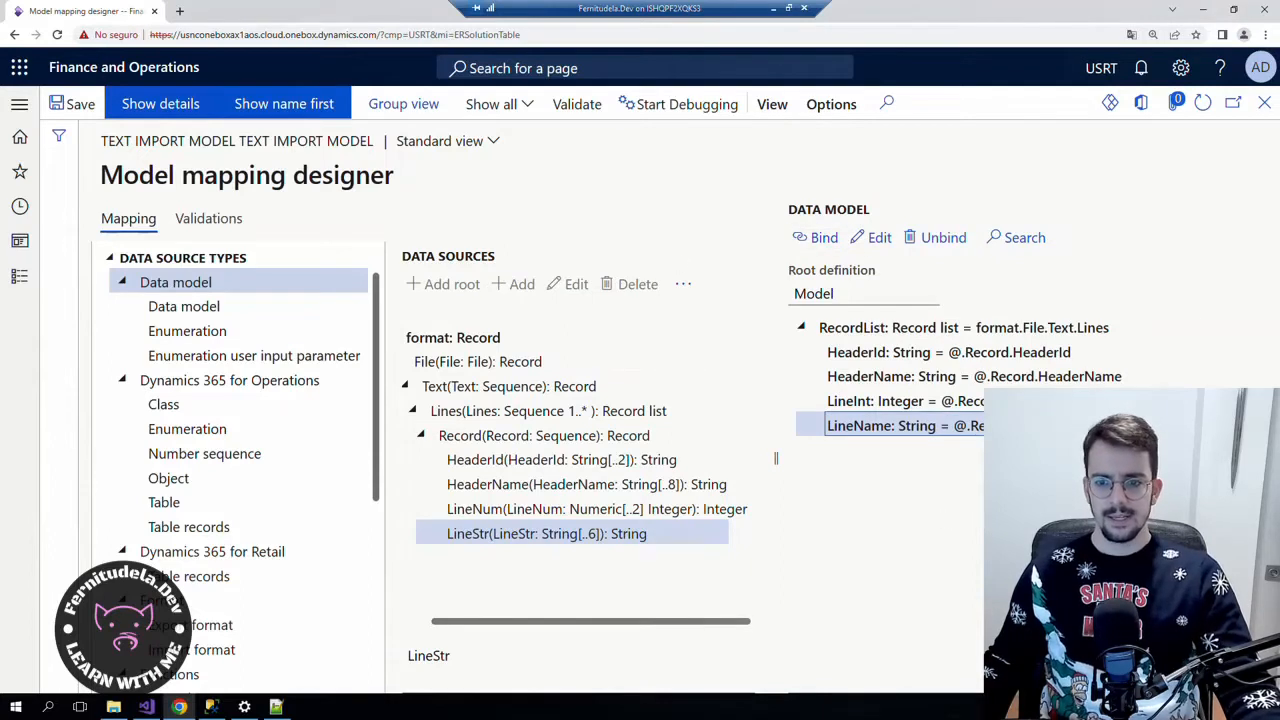
# Open the formula of the HeaderId binding and look through the available function categories, collapsing them all.
pyautogui.click(990, 337)
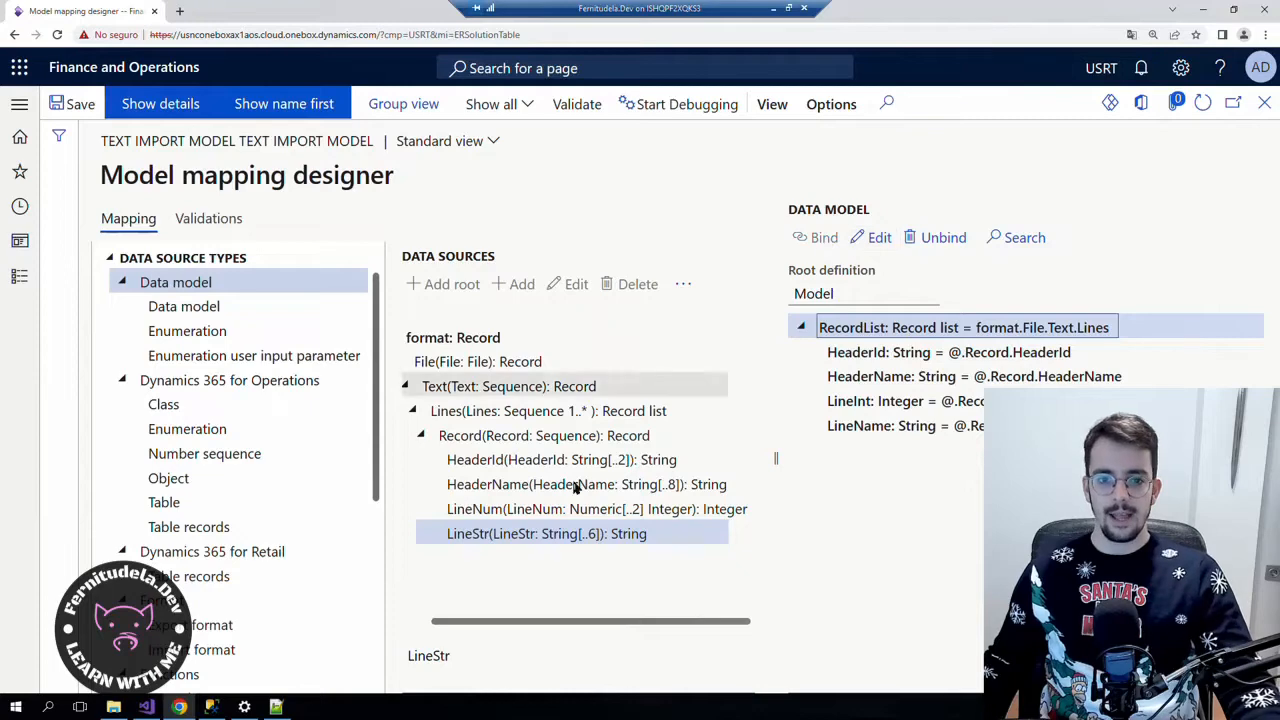
pyautogui.click(893, 352)
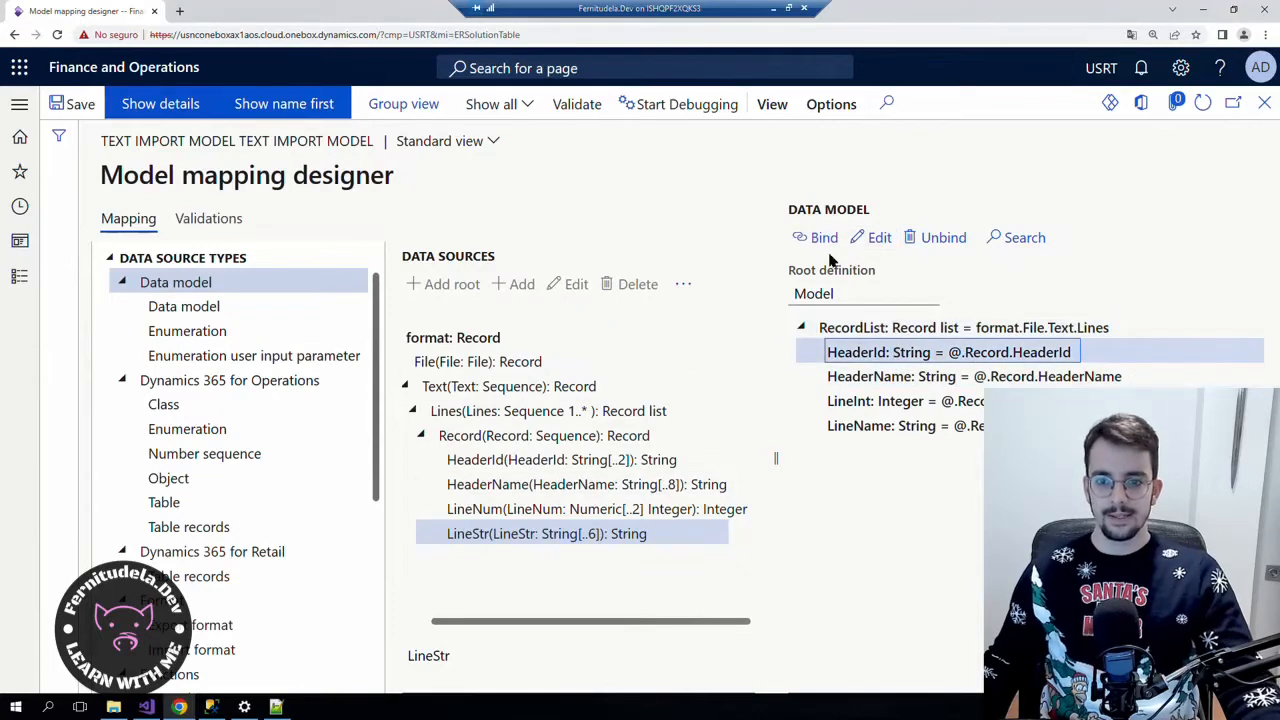
pyautogui.click(890, 236)
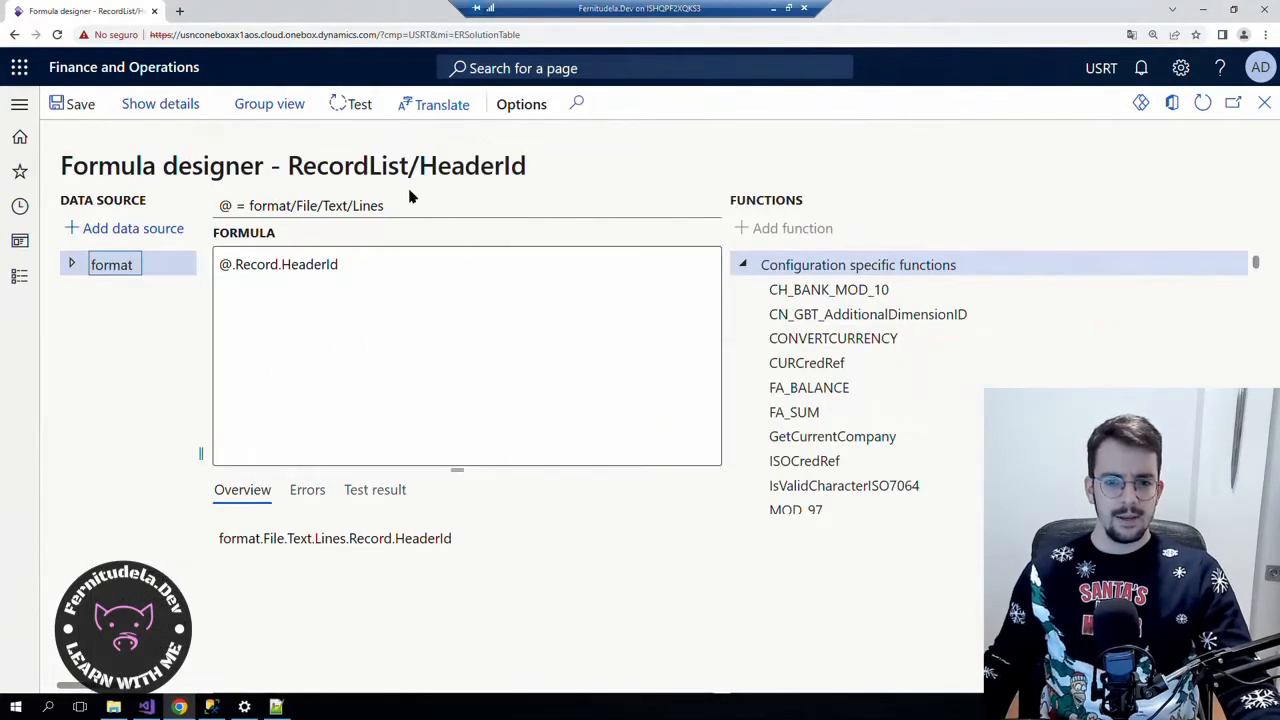
pyautogui.click(743, 264)
pyautogui.click(746, 289)
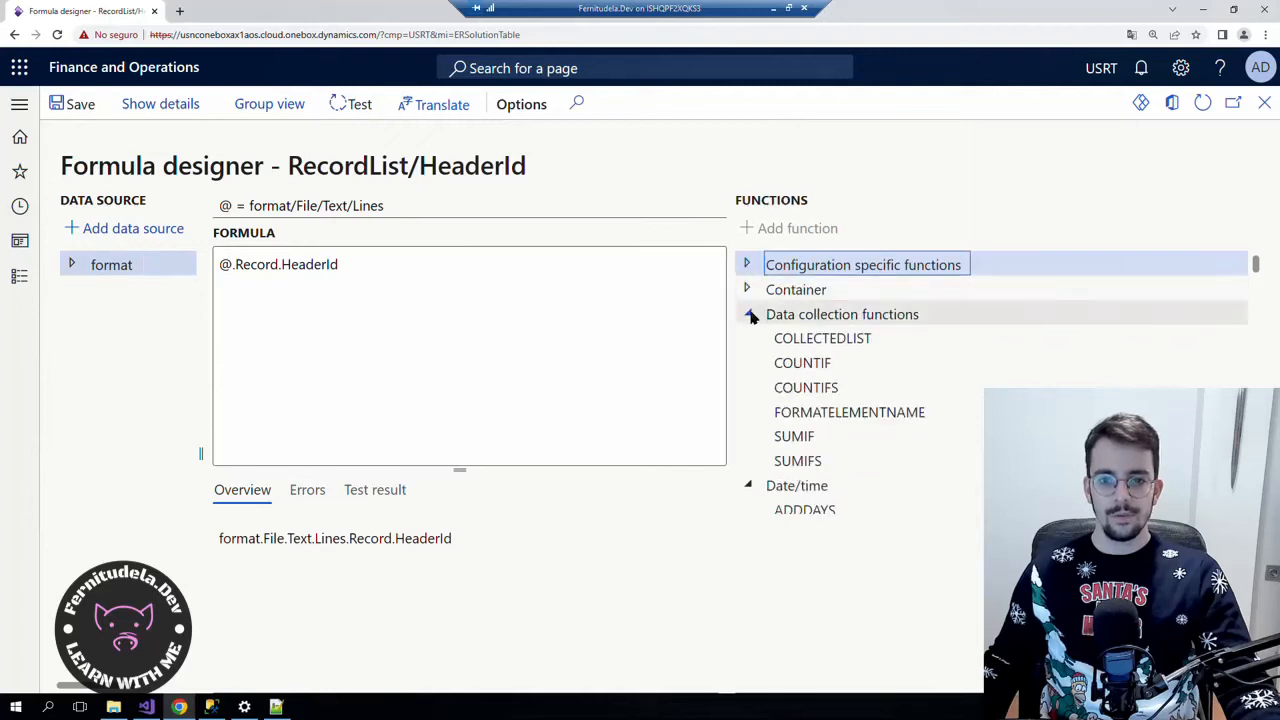
pyautogui.click(746, 314)
pyautogui.click(748, 339)
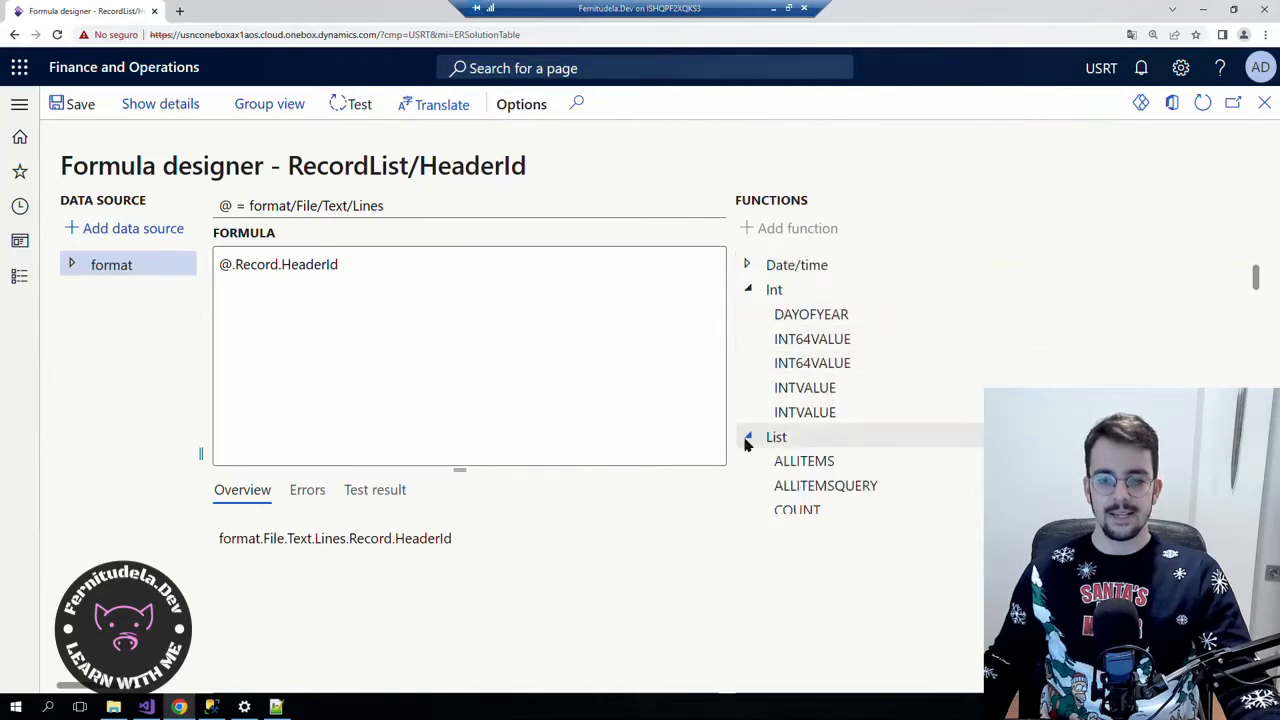
pyautogui.click(746, 438)
pyautogui.click(748, 289)
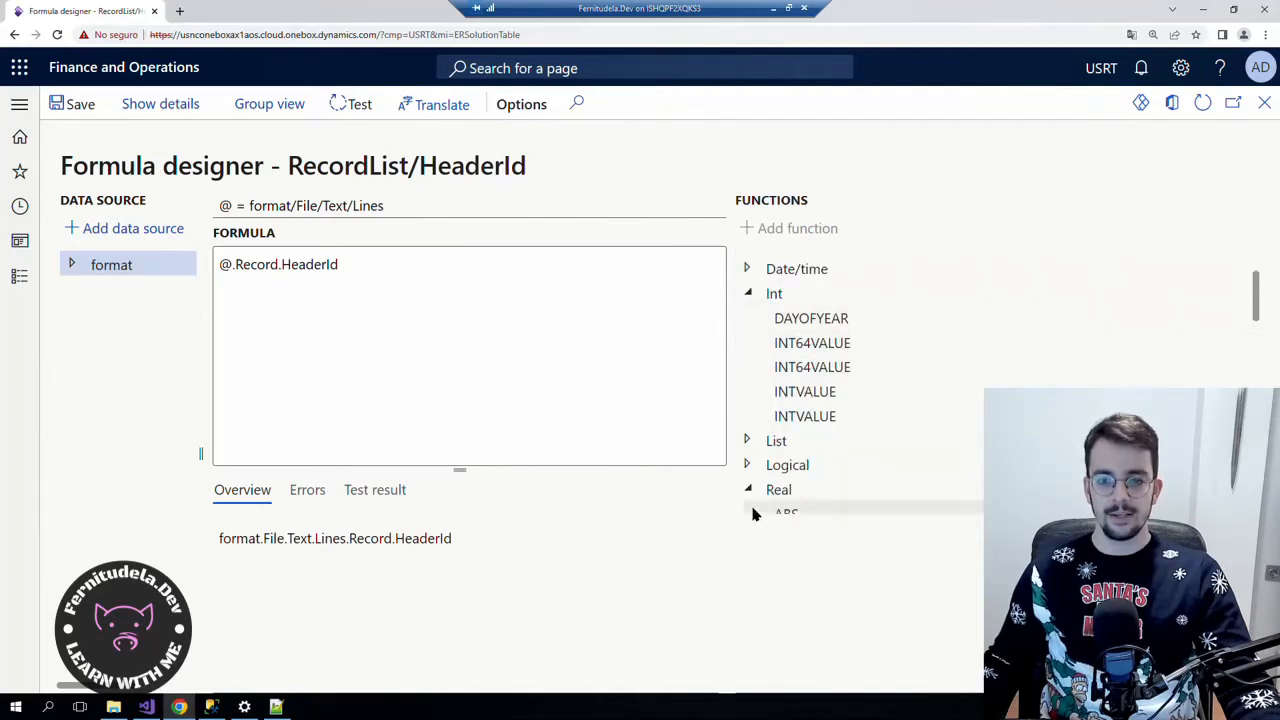
pyautogui.click(750, 495)
pyautogui.click(752, 370)
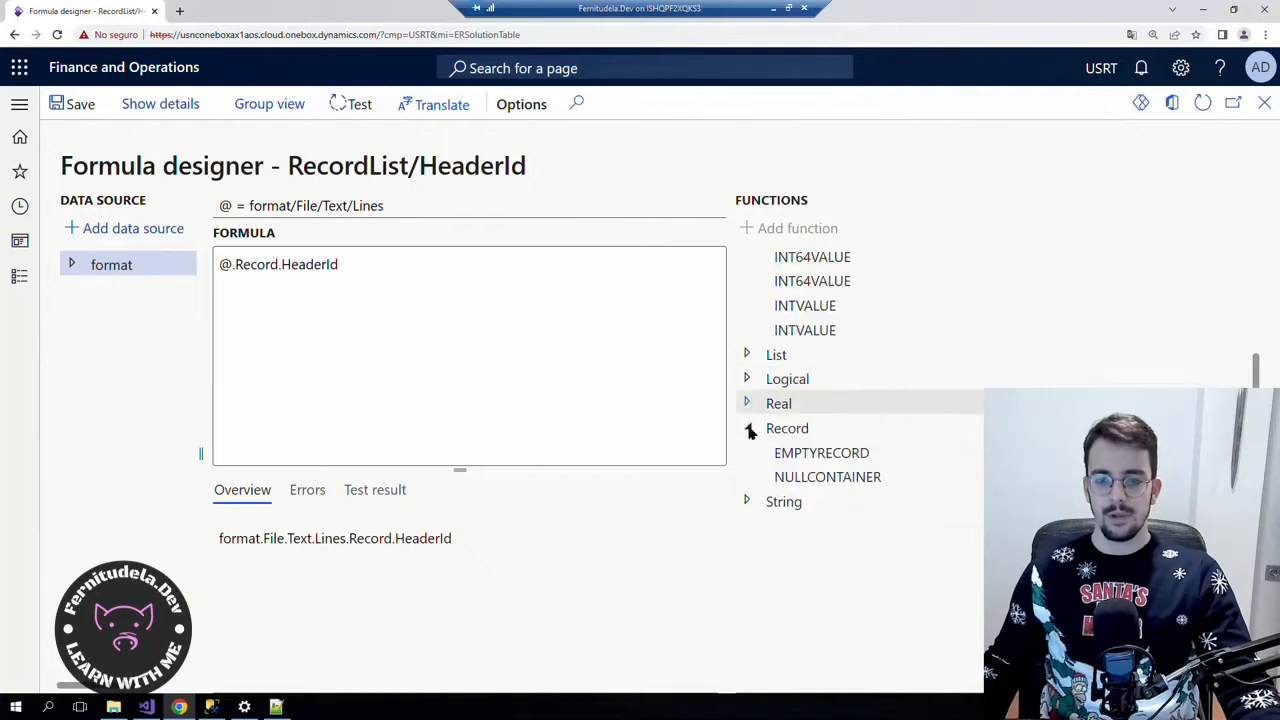
pyautogui.click(751, 429)
pyautogui.click(753, 364)
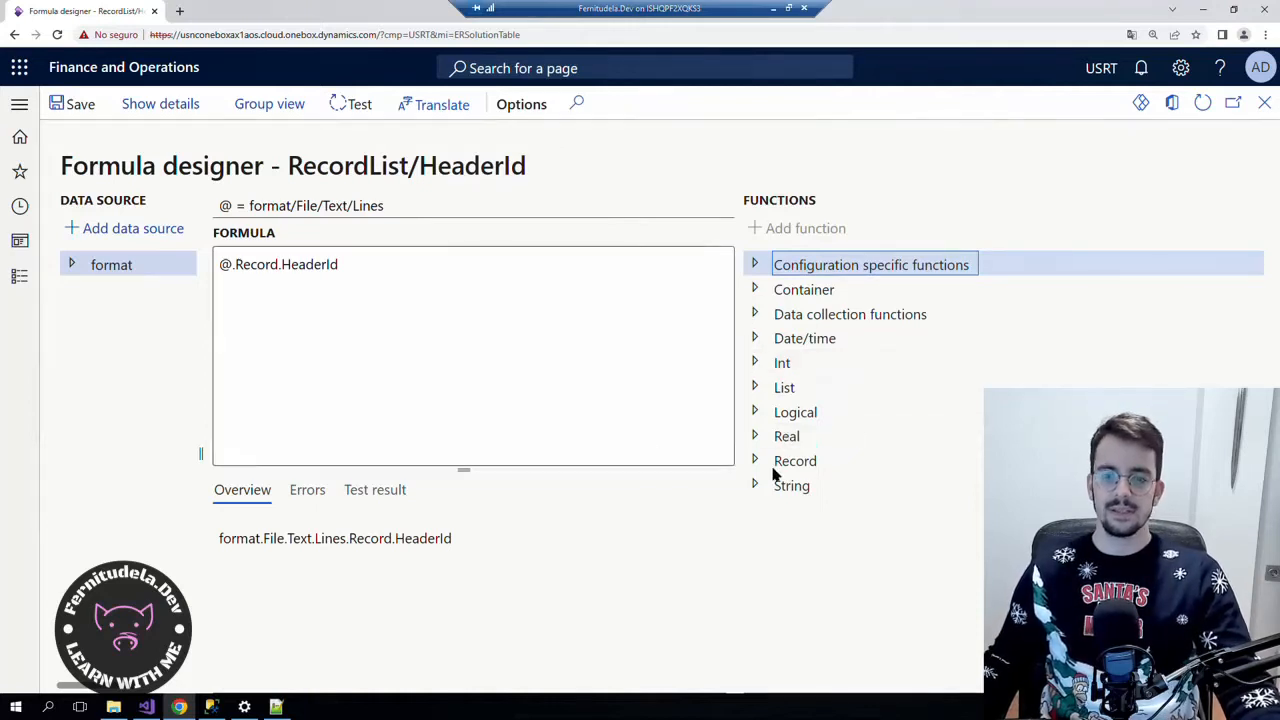
pyautogui.click(755, 434)
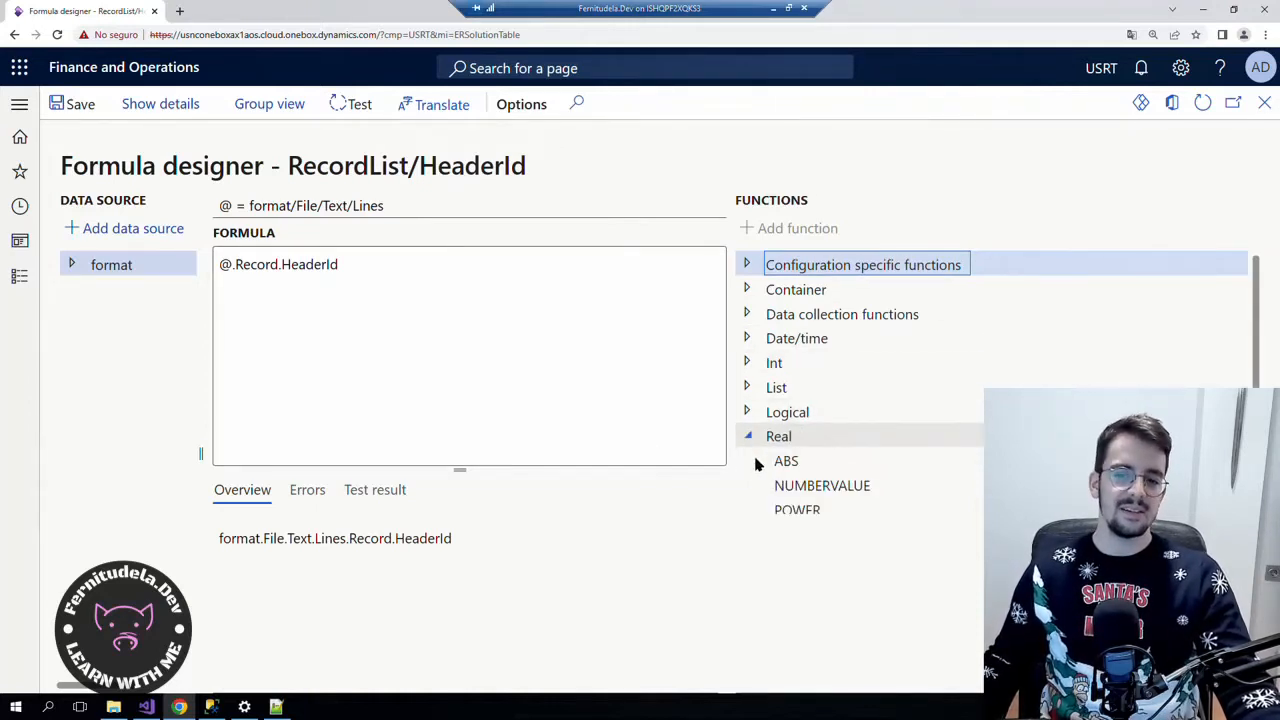
pyautogui.click(755, 434)
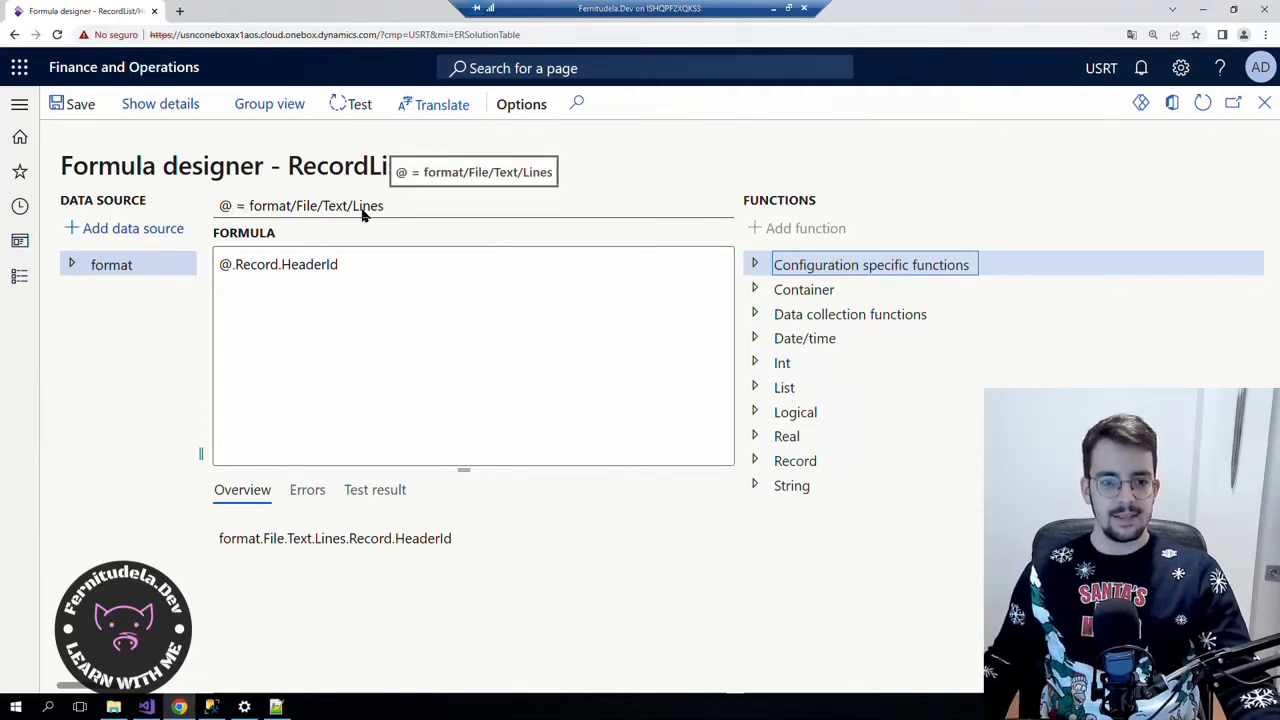
# Examine what @ stands for in the HeaderId formula, close the formula designer, and review the relative bindings under RecordList.
pyautogui.moveTo(380, 209); pyautogui.dragTo(428, 214)
pyautogui.click(270, 205)
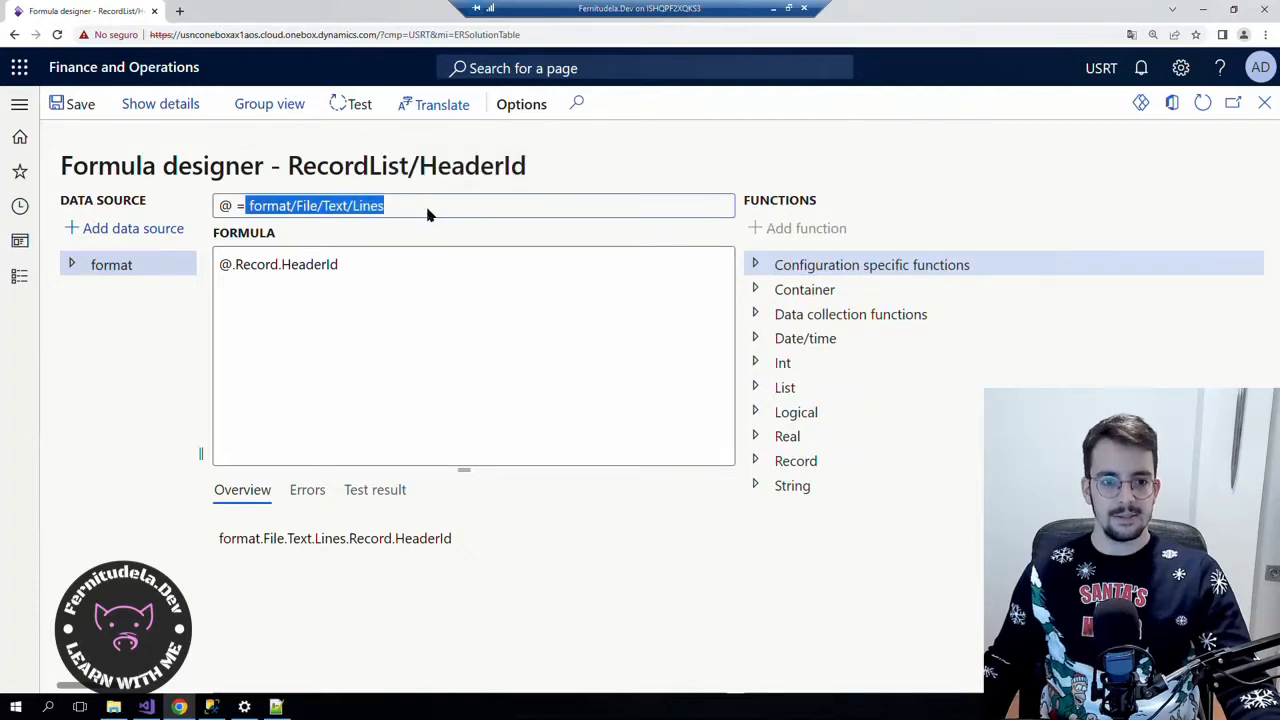
pyautogui.click(1264, 102)
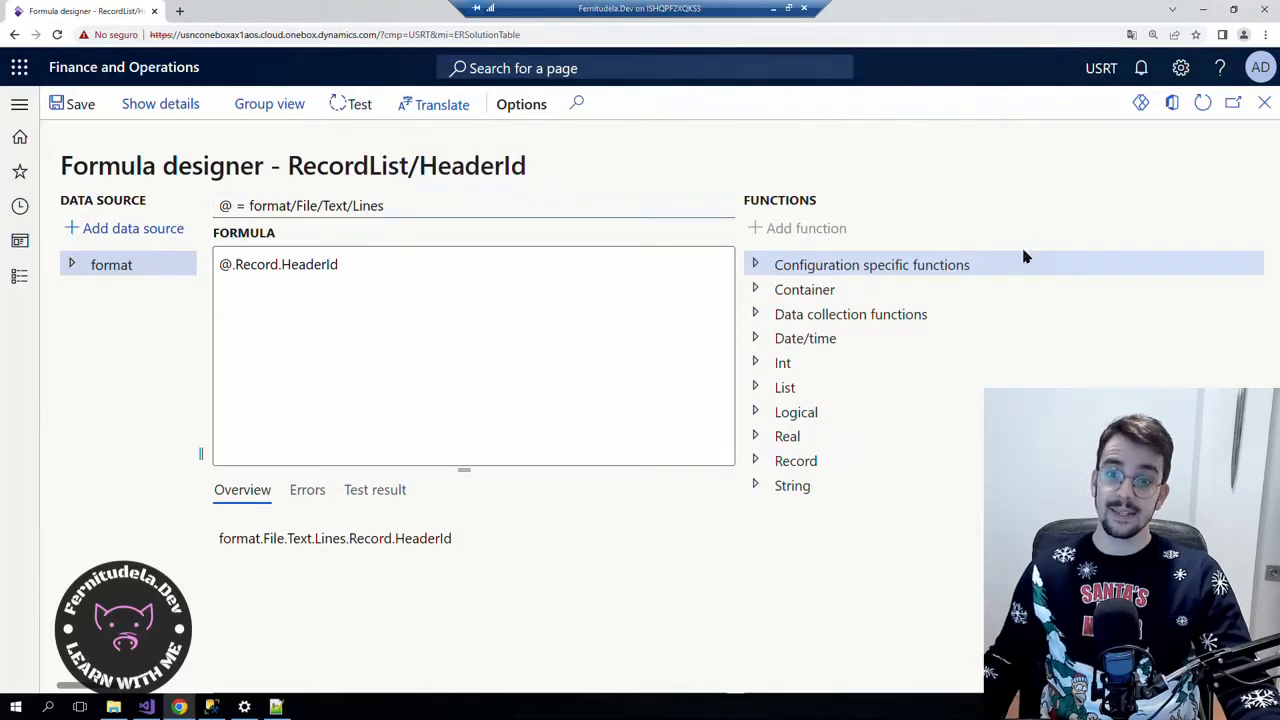
pyautogui.click(862, 330)
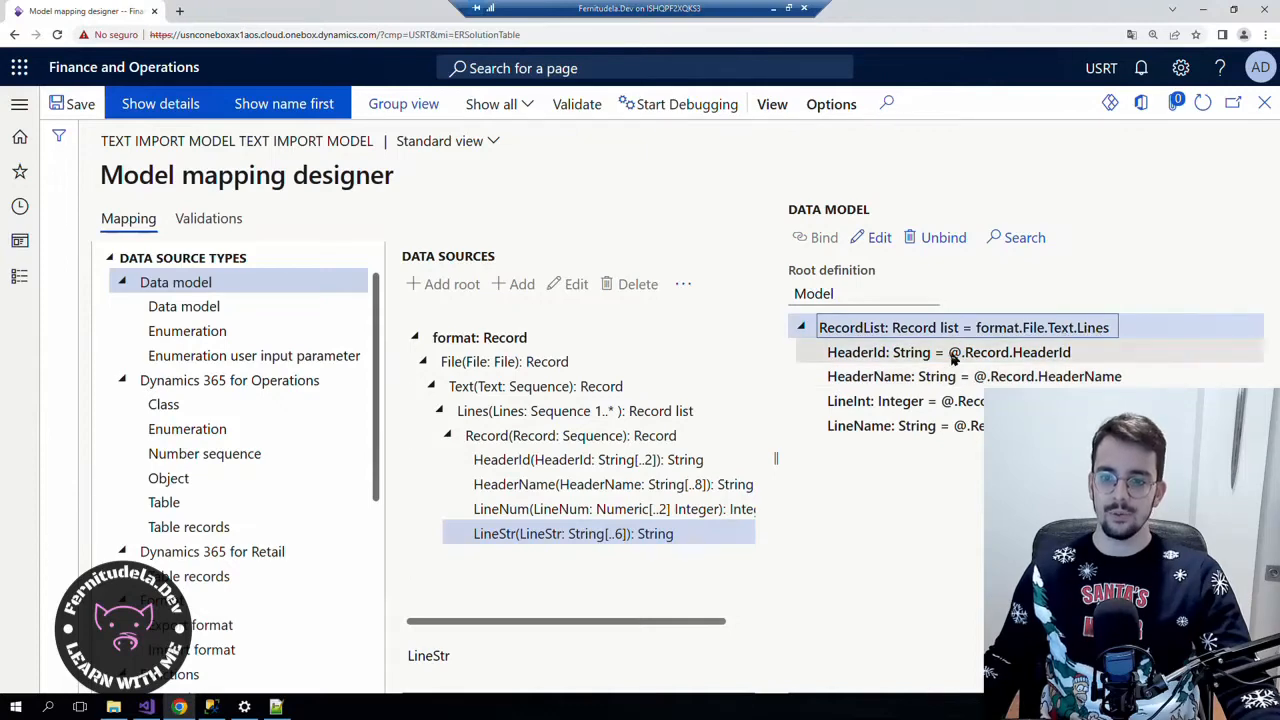
pyautogui.moveTo(948, 354); pyautogui.dragTo(1074, 354)
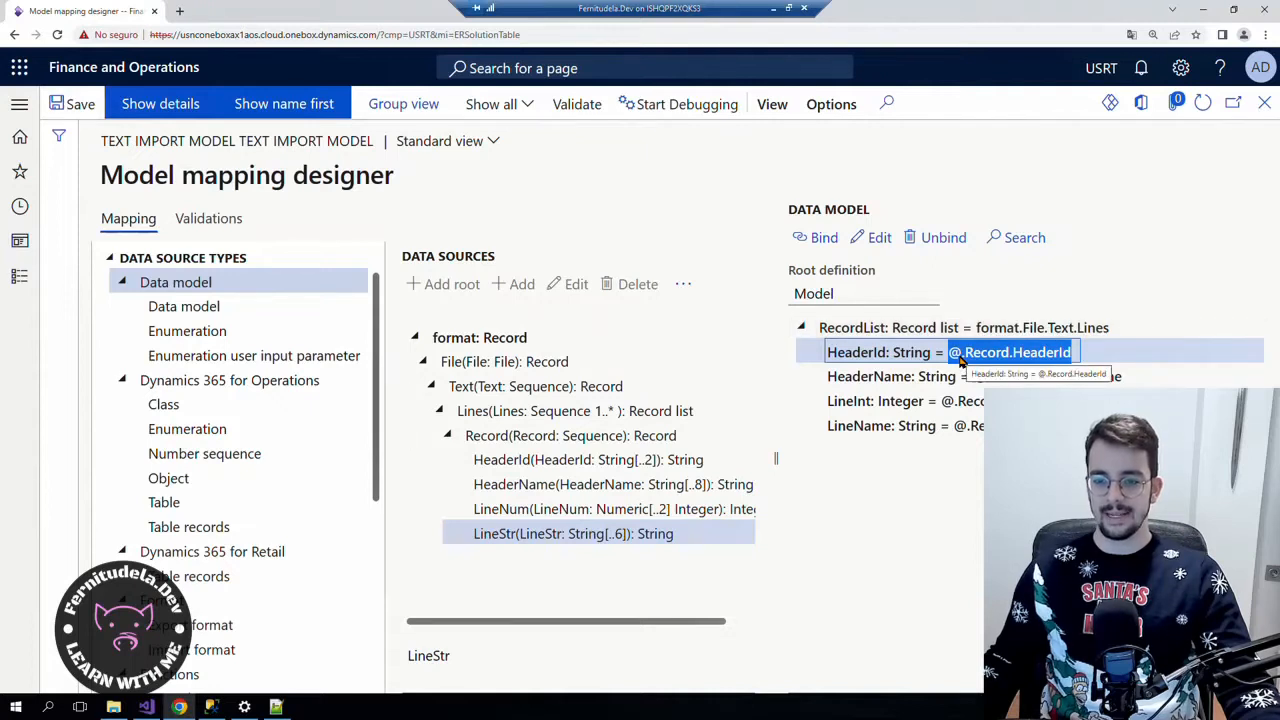
pyautogui.click(940, 399)
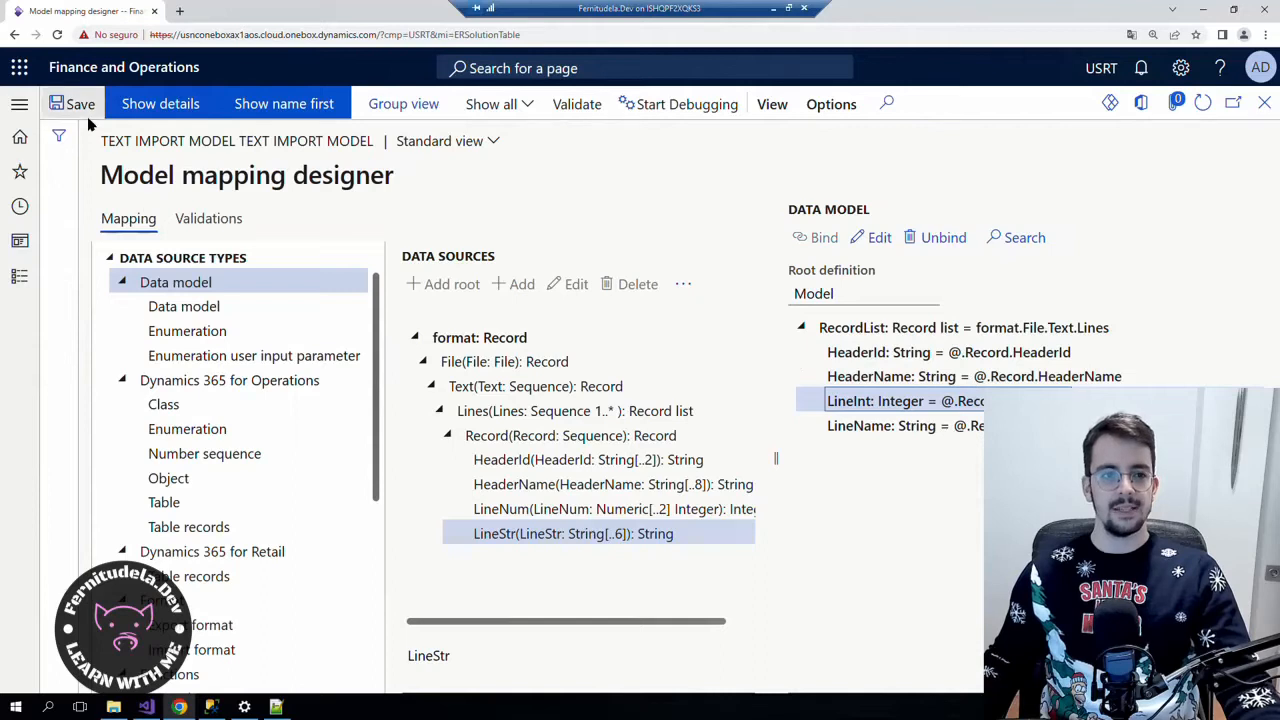
# Close the model mapping designer and switch to the Incoming.png diagram.
pyautogui.click(1264, 103)
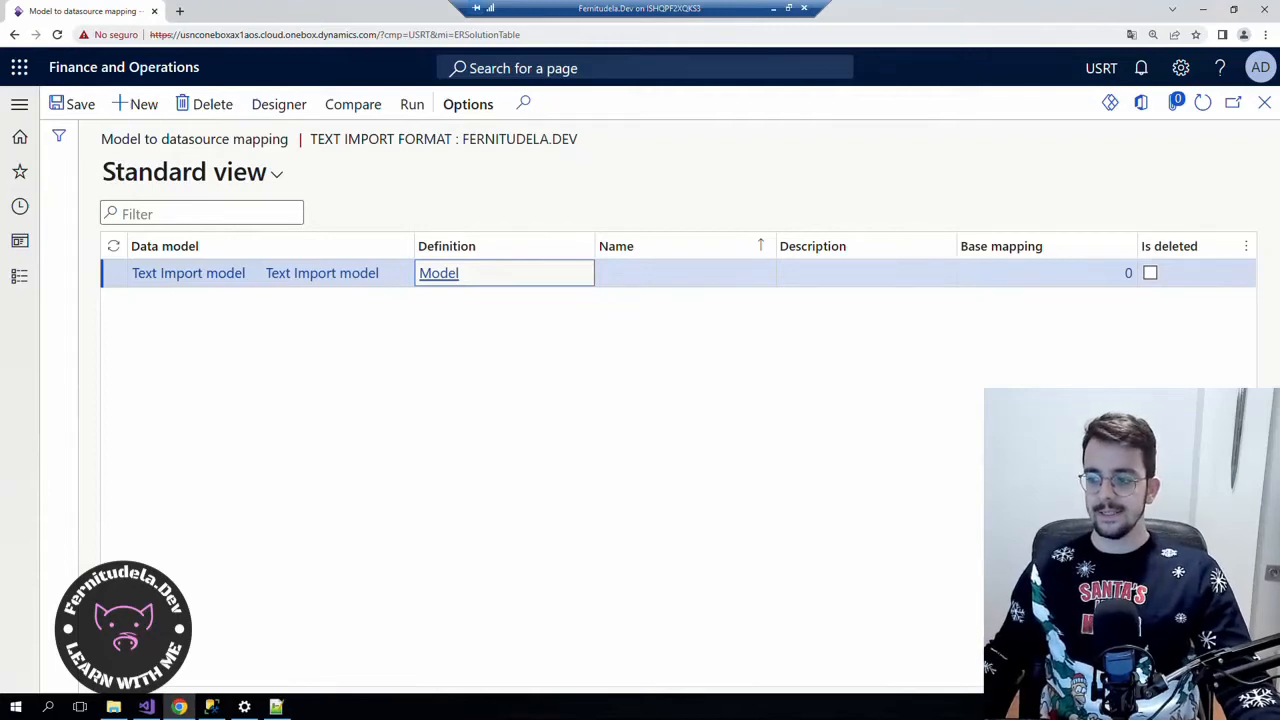
pyautogui.hotkey('alt', 'Tab')
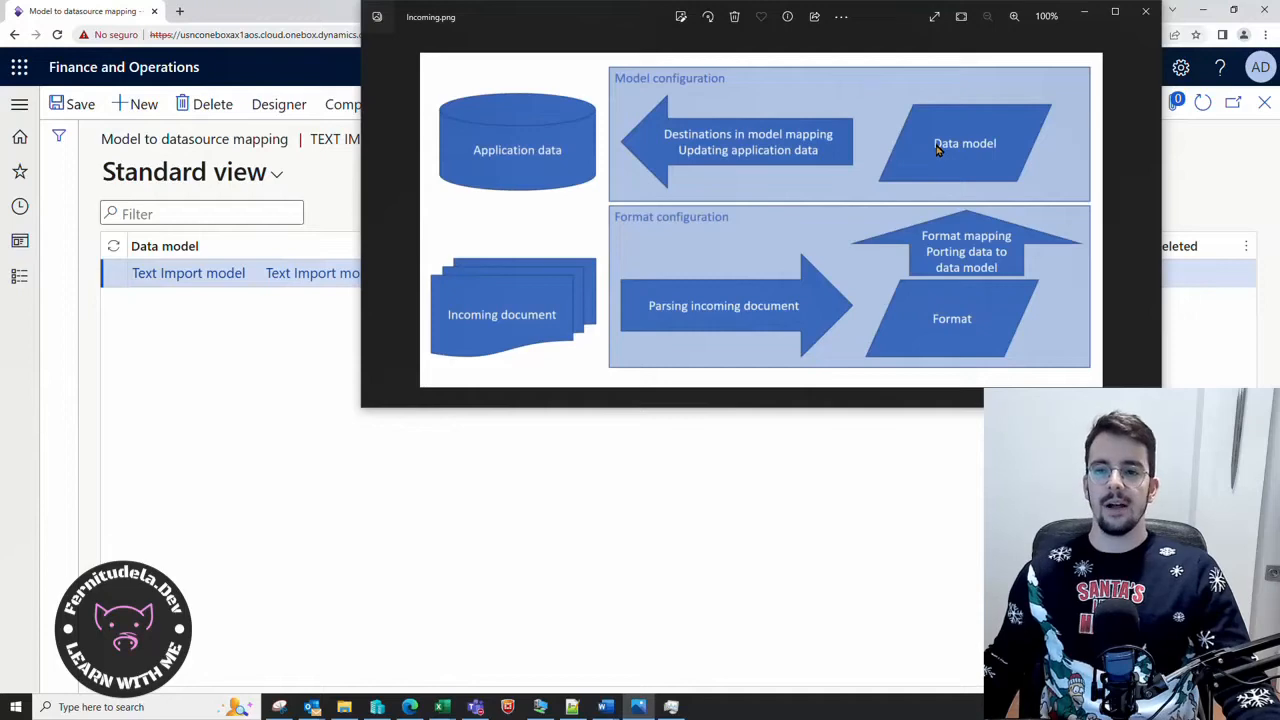
# Start a run of the Text Import model mapping and pick Test Ger Import.txt from the Desktop as the input file.
pyautogui.click(1085, 13)
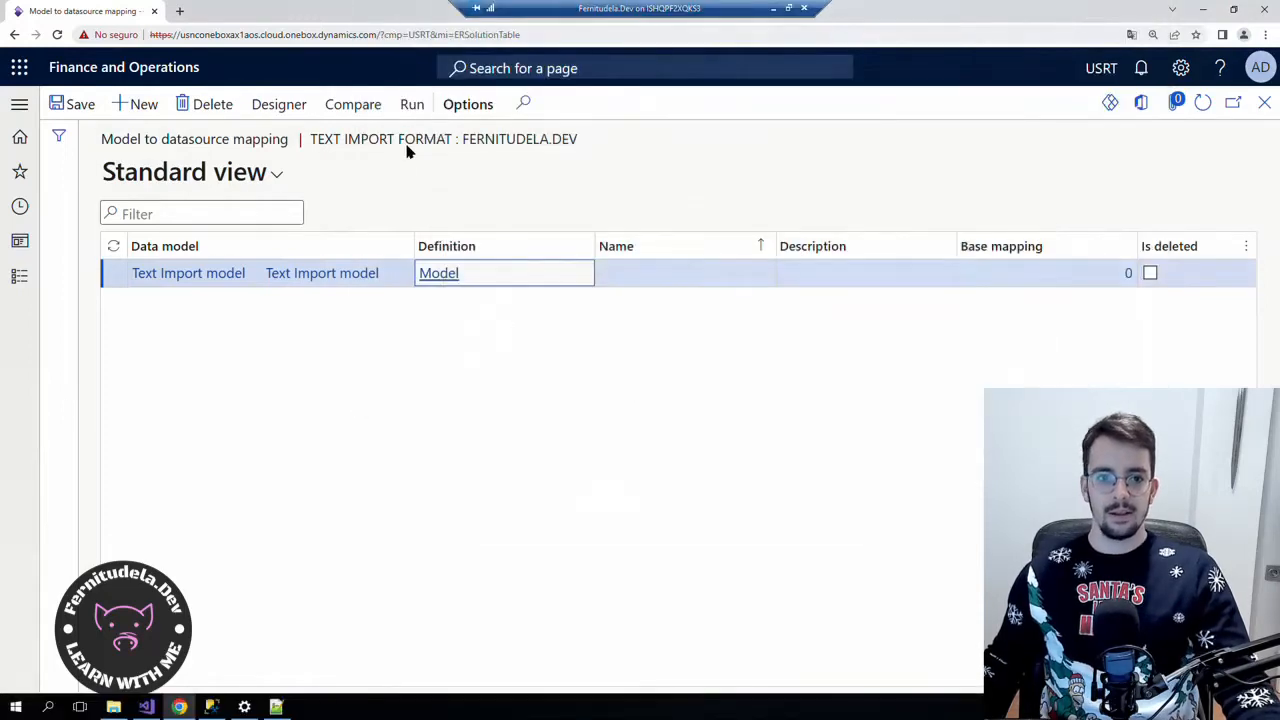
pyautogui.click(410, 107)
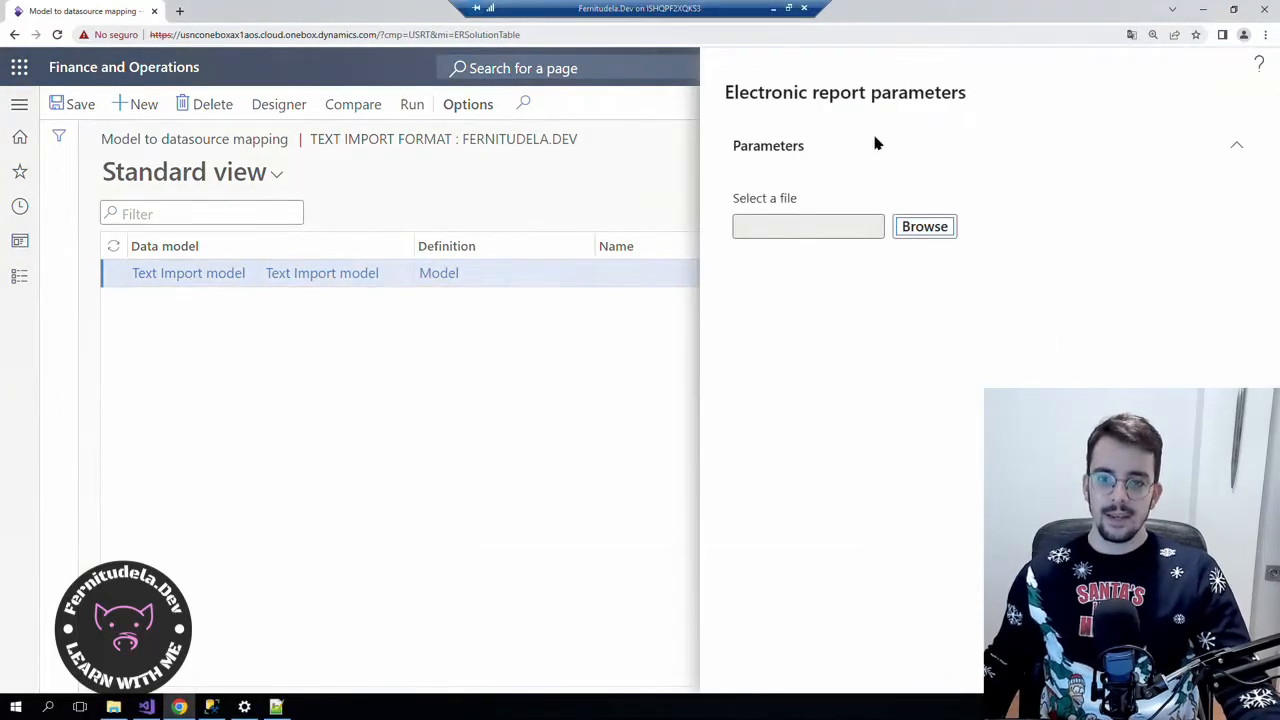
pyautogui.click(936, 230)
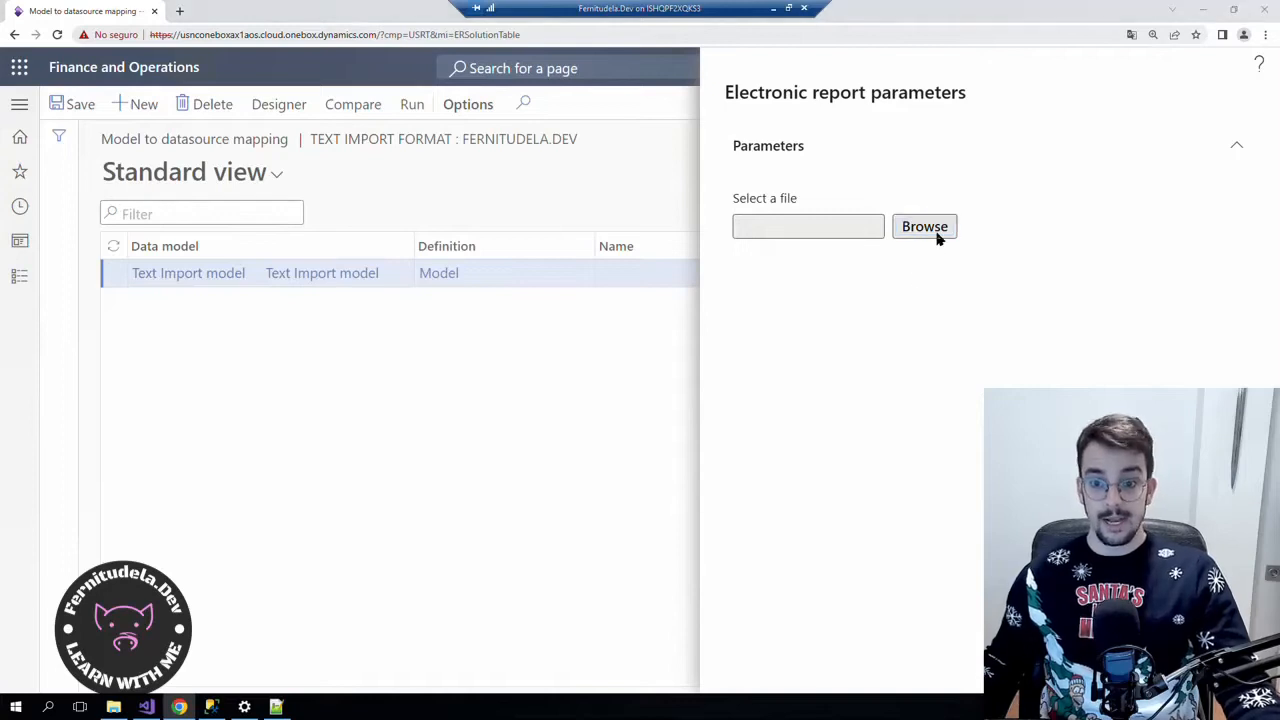
pyautogui.scroll(-1, 200, 322)
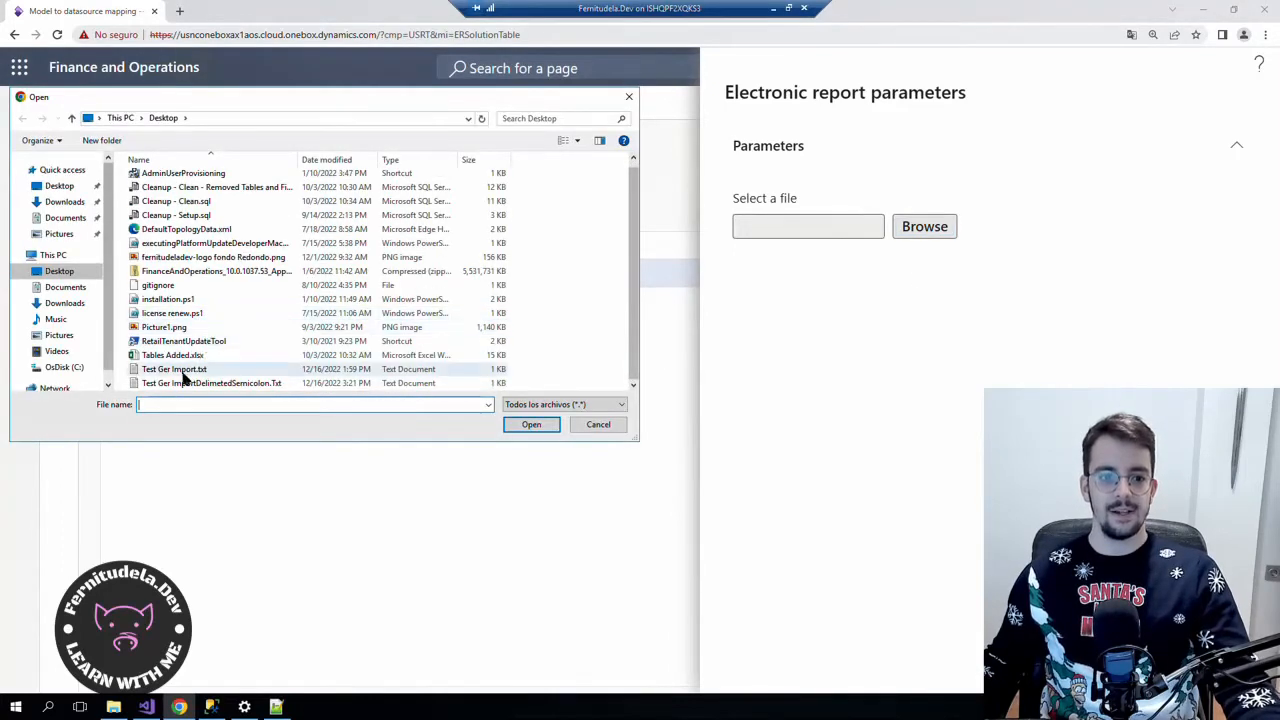
pyautogui.click(183, 370)
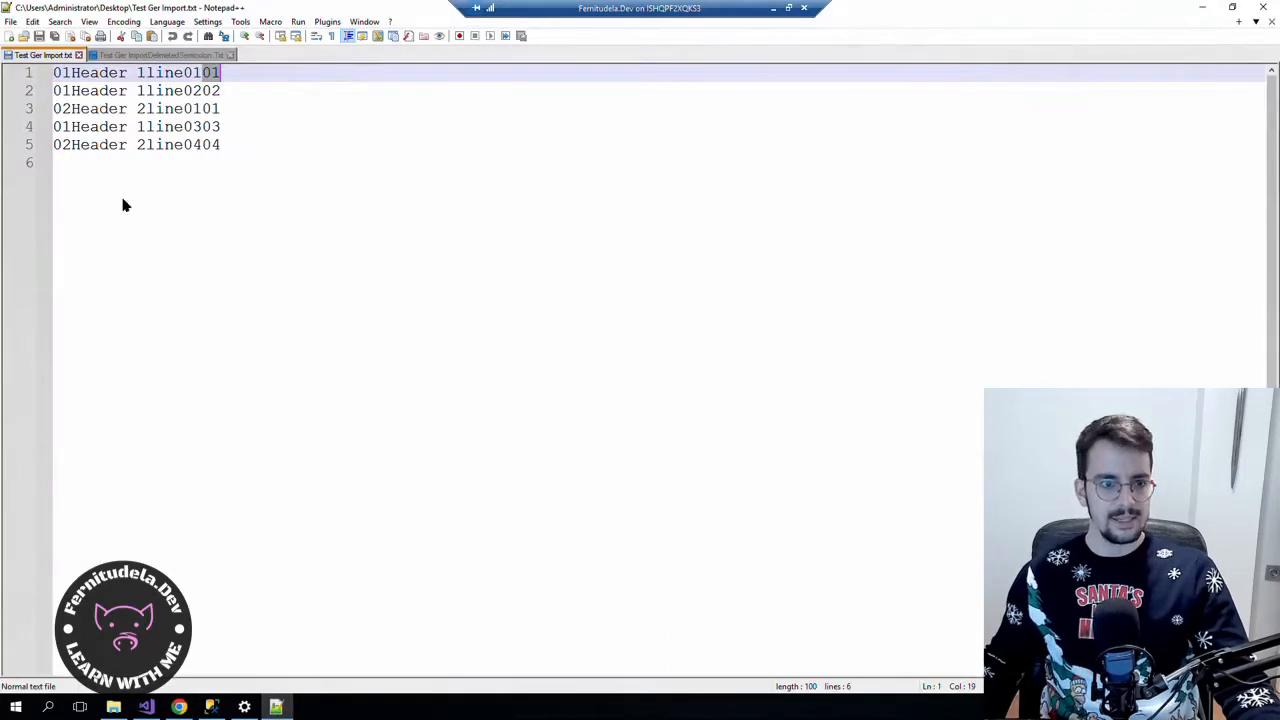
# Switch to Notepad++ and compare the semicolon-delimited sample with Test Ger Import.txt, examining the fixed-width first line.
pyautogui.click(163, 56)
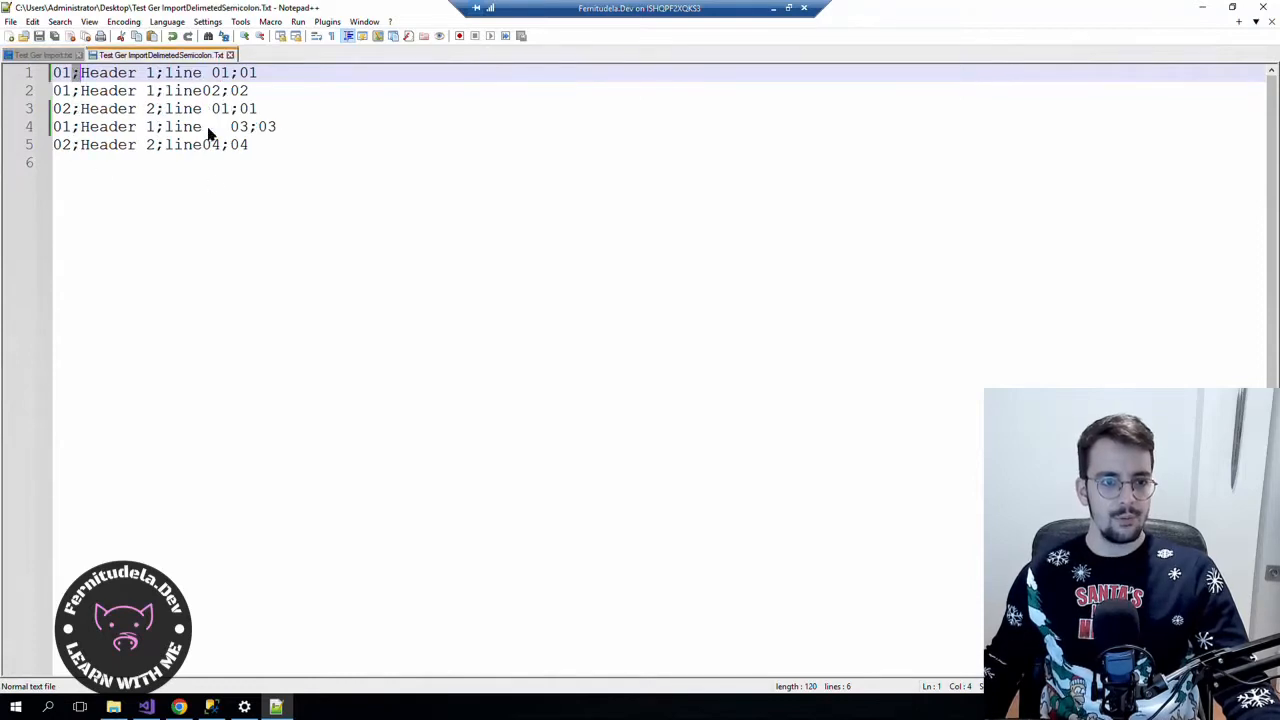
pyautogui.click(45, 56)
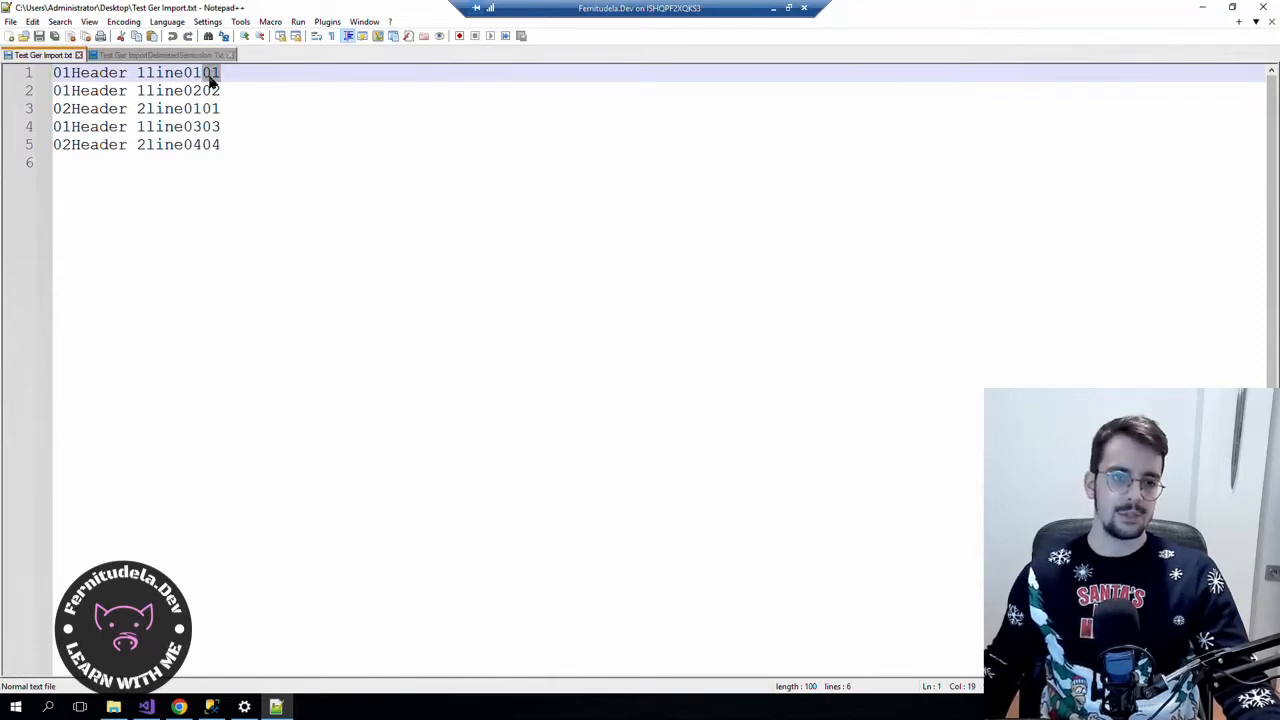
pyautogui.moveTo(54, 73); pyautogui.dragTo(257, 77)
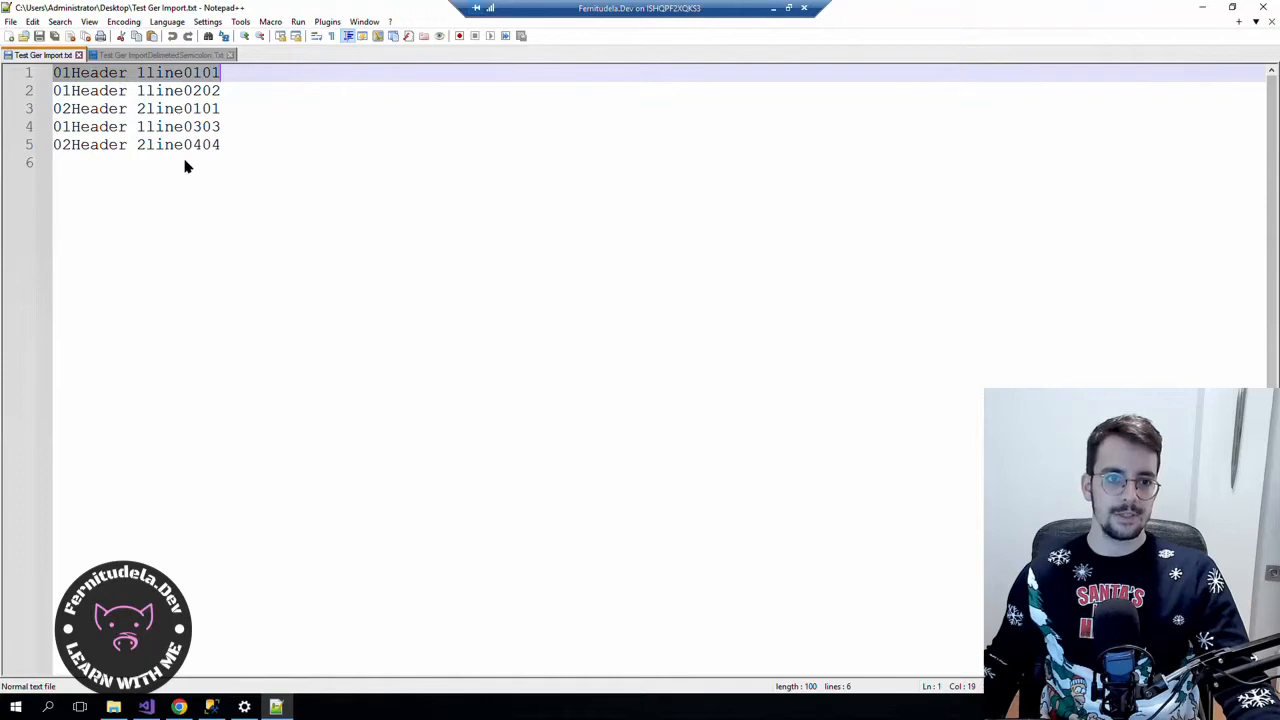
pyautogui.click(1200, 7)
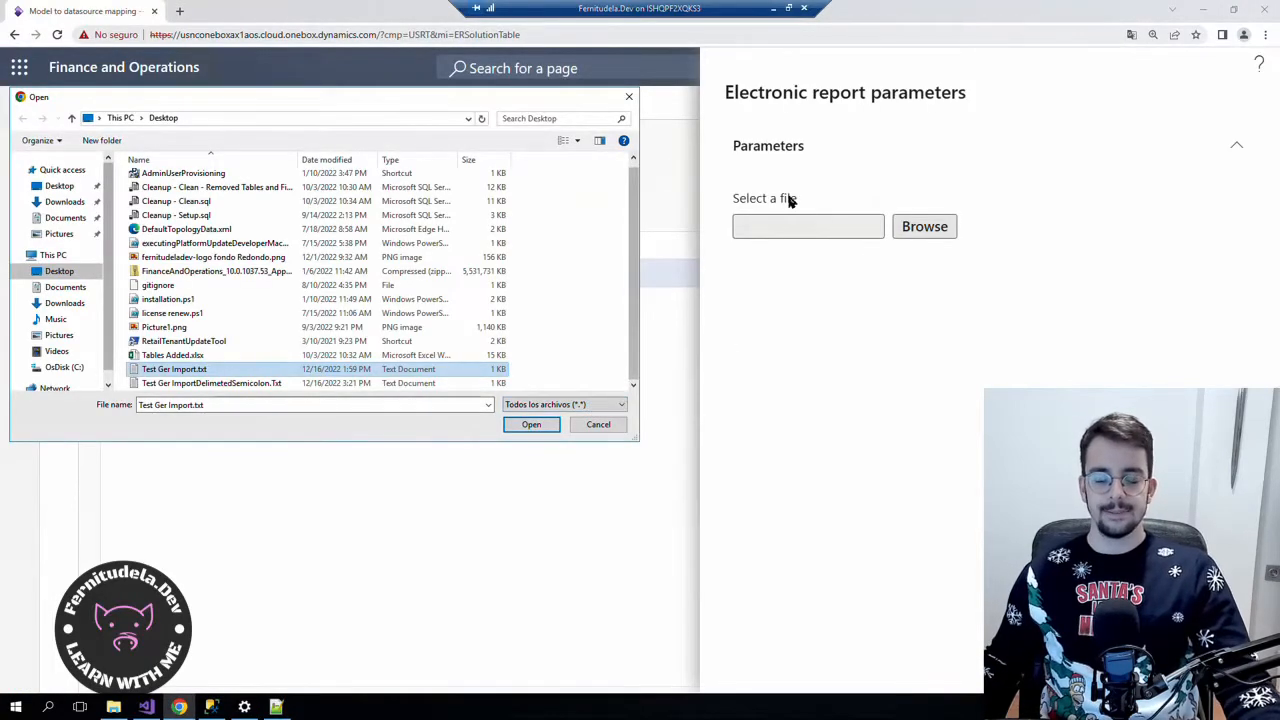
# Upload the picked Test Ger Import.txt and run the mapping to generate the XML output.
pyautogui.click(531, 424)
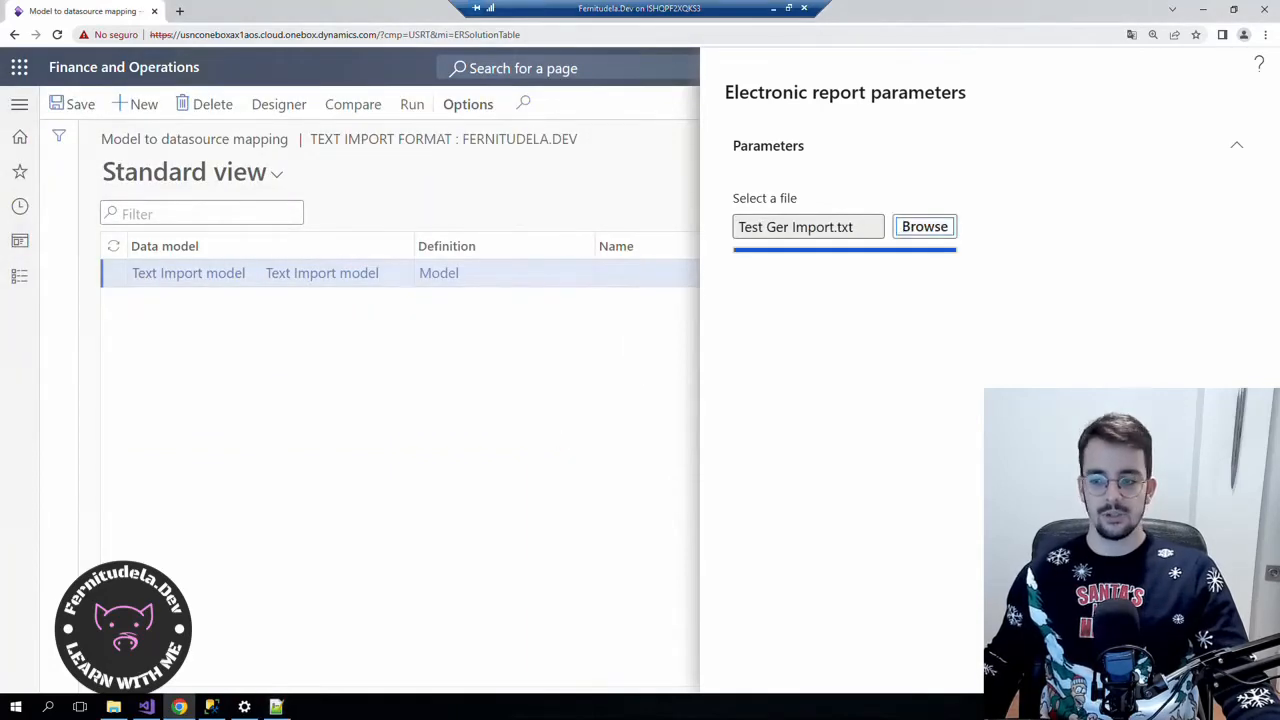
pyautogui.hotkey('alt', 'Tab')
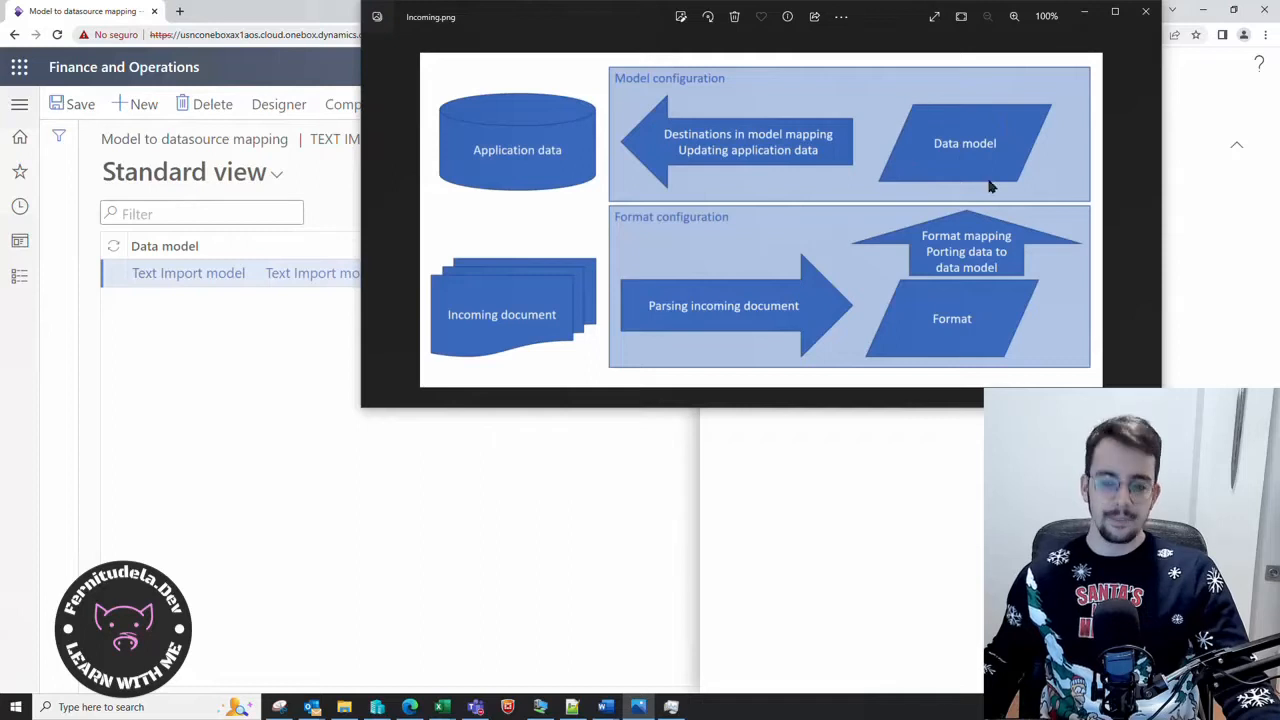
pyautogui.hotkey('alt', 'Tab')
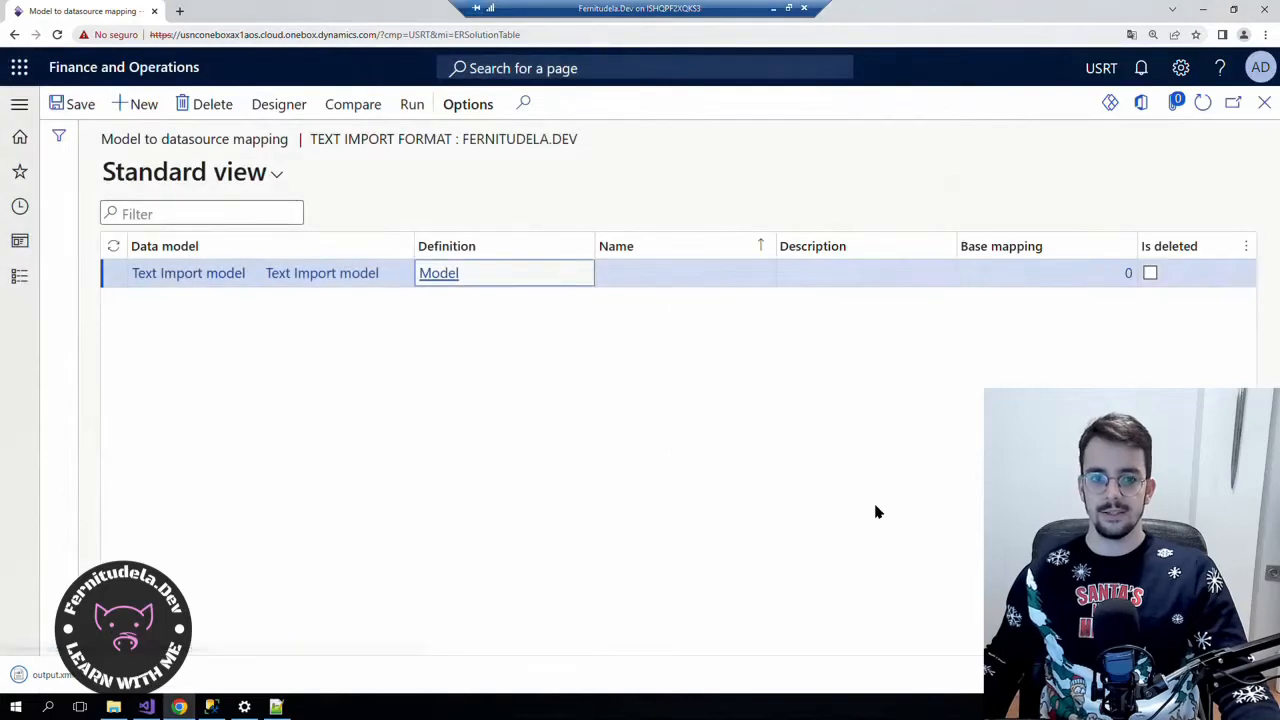
# Open the generated output.xml and place a smaller Notepad++ window with Test Ger Import.txt beside its record list.
pyautogui.click(45, 674)
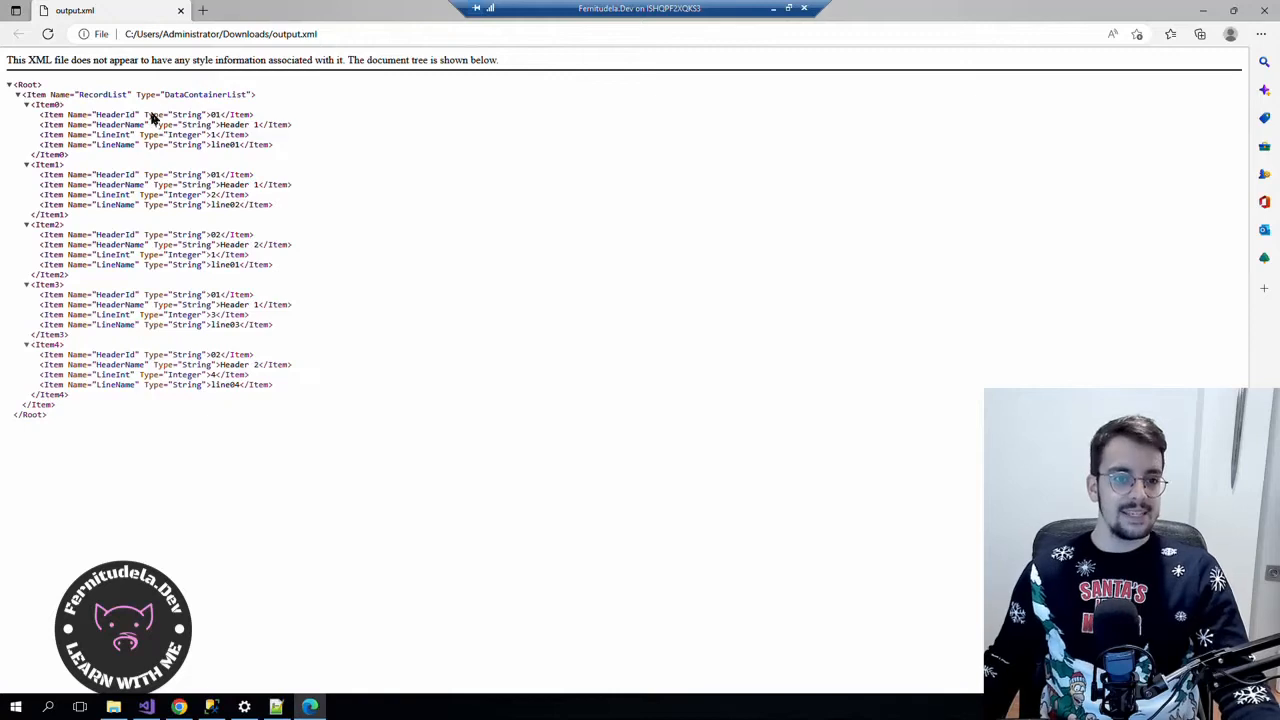
pyautogui.click(276, 708)
pyautogui.click(1232, 8)
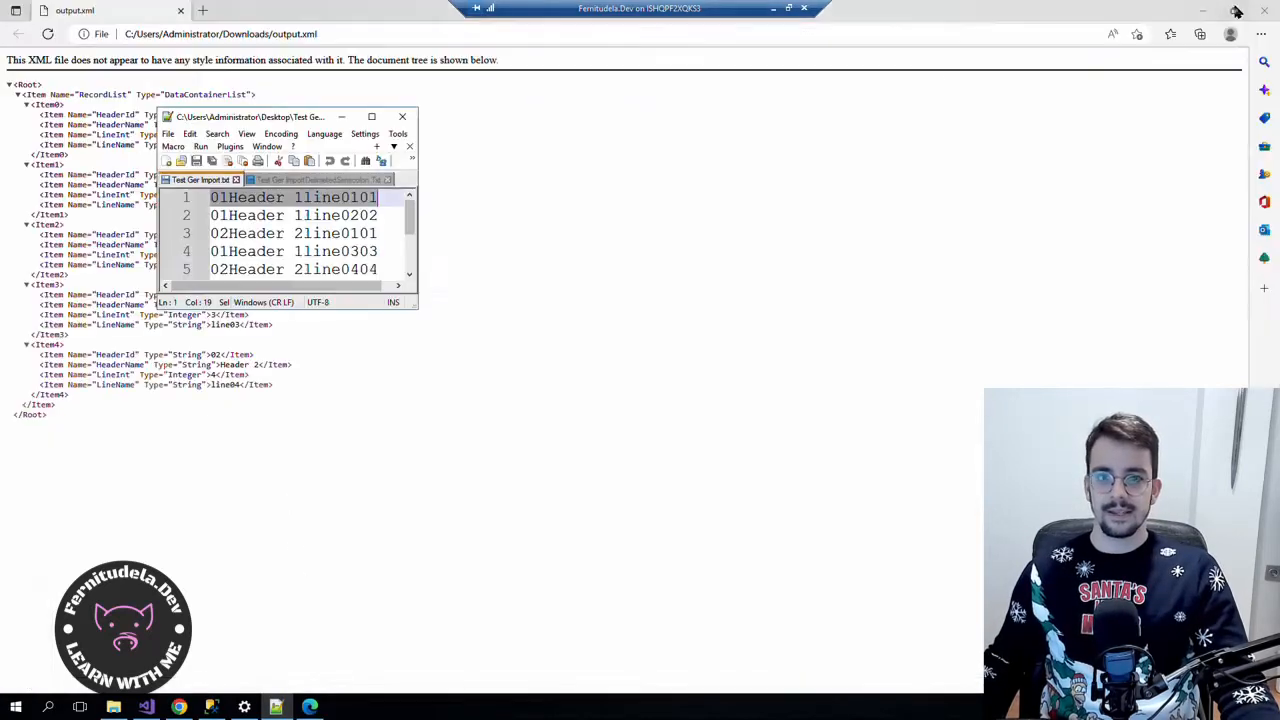
pyautogui.moveTo(244, 128); pyautogui.dragTo(466, 118)
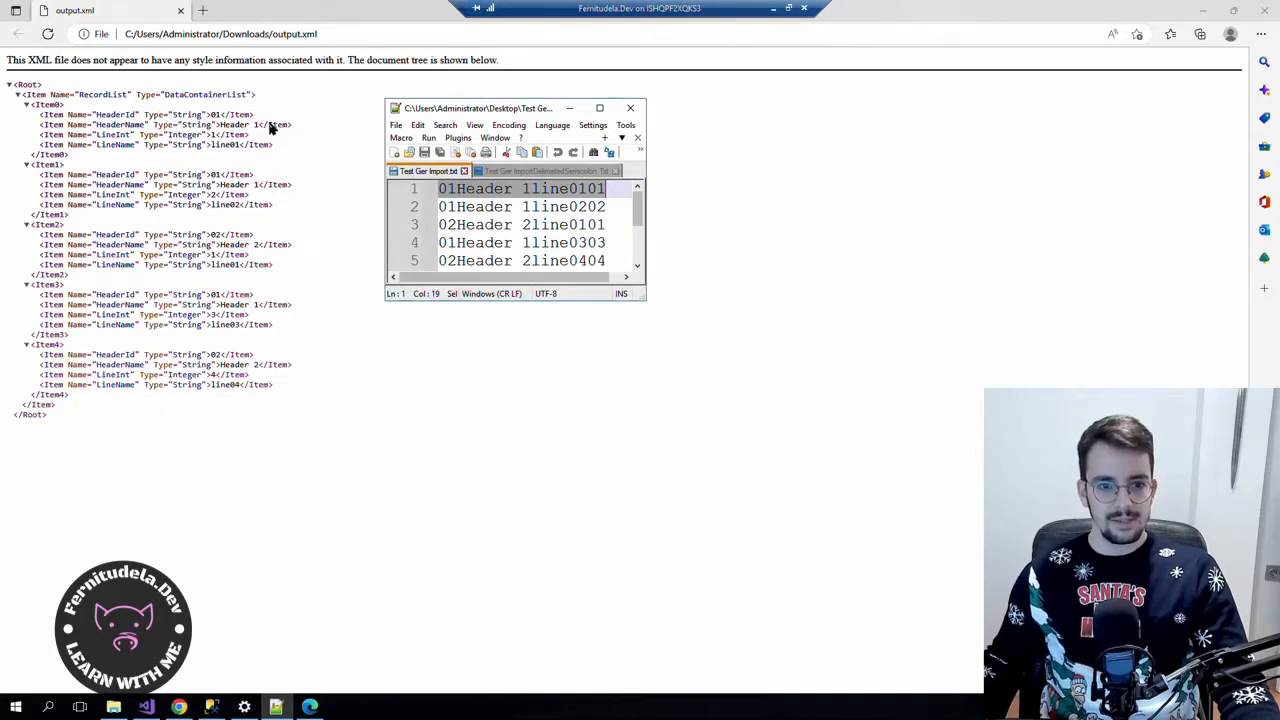
# Compare the first XML record's line number and line name with the matching characters in the source file's first line.
pyautogui.click(102, 140)
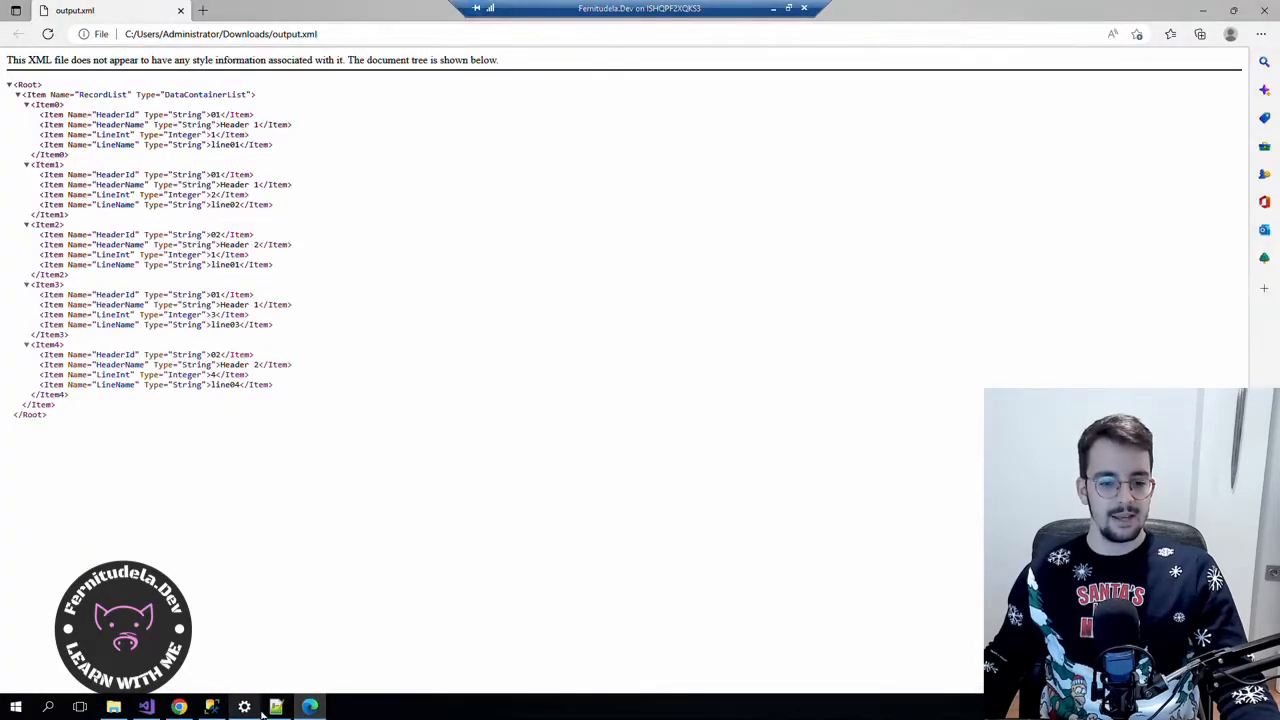
pyautogui.click(276, 708)
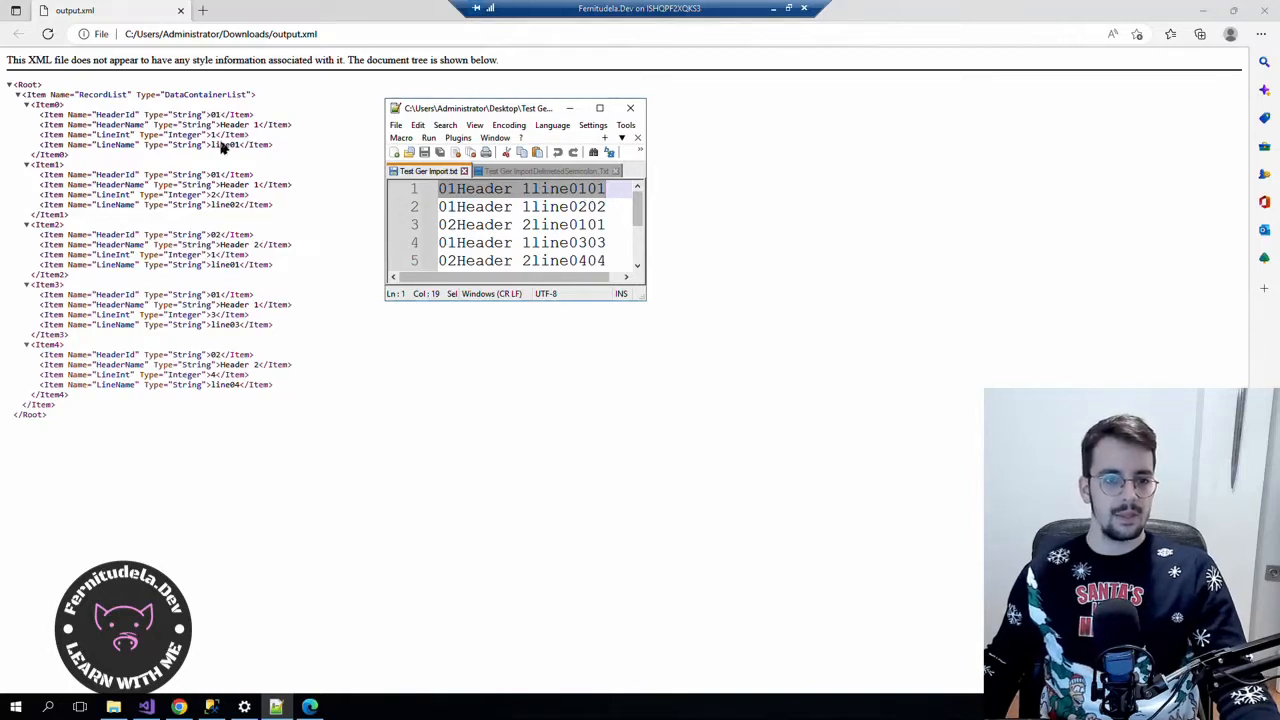
pyautogui.click(580, 191)
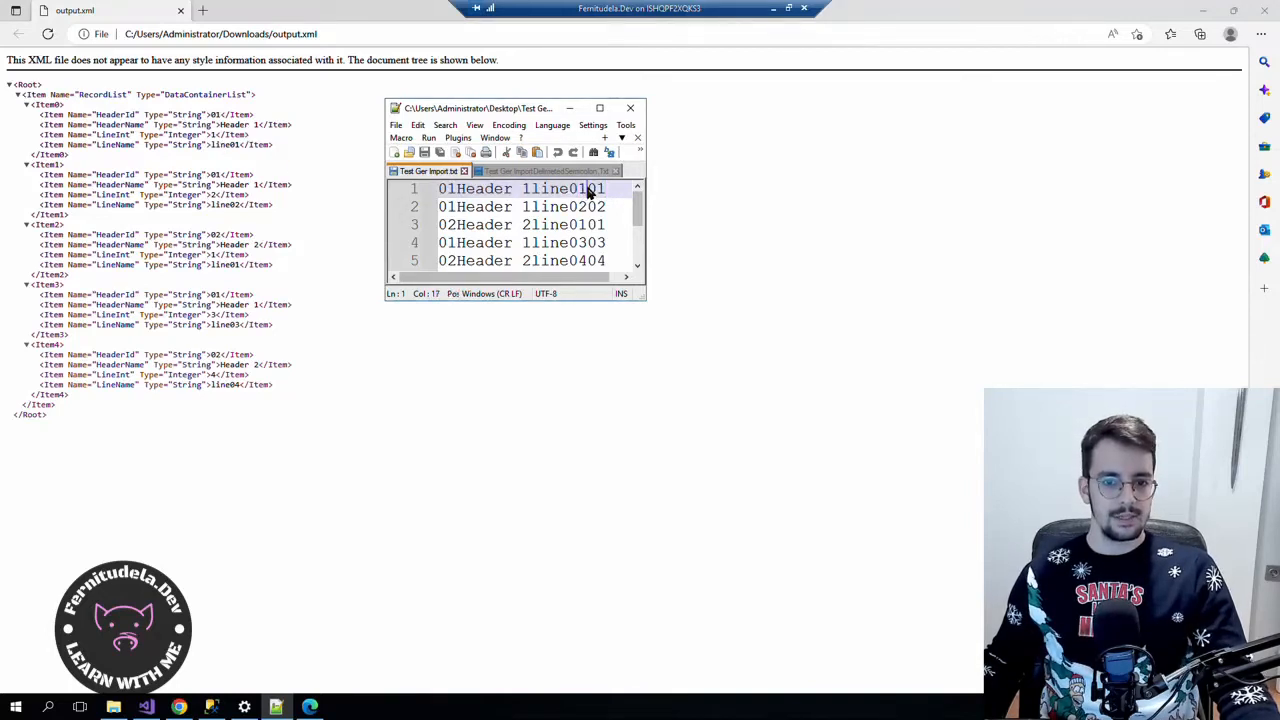
pyautogui.moveTo(590, 192); pyautogui.dragTo(569, 191)
pyautogui.tripleClick(605, 190)
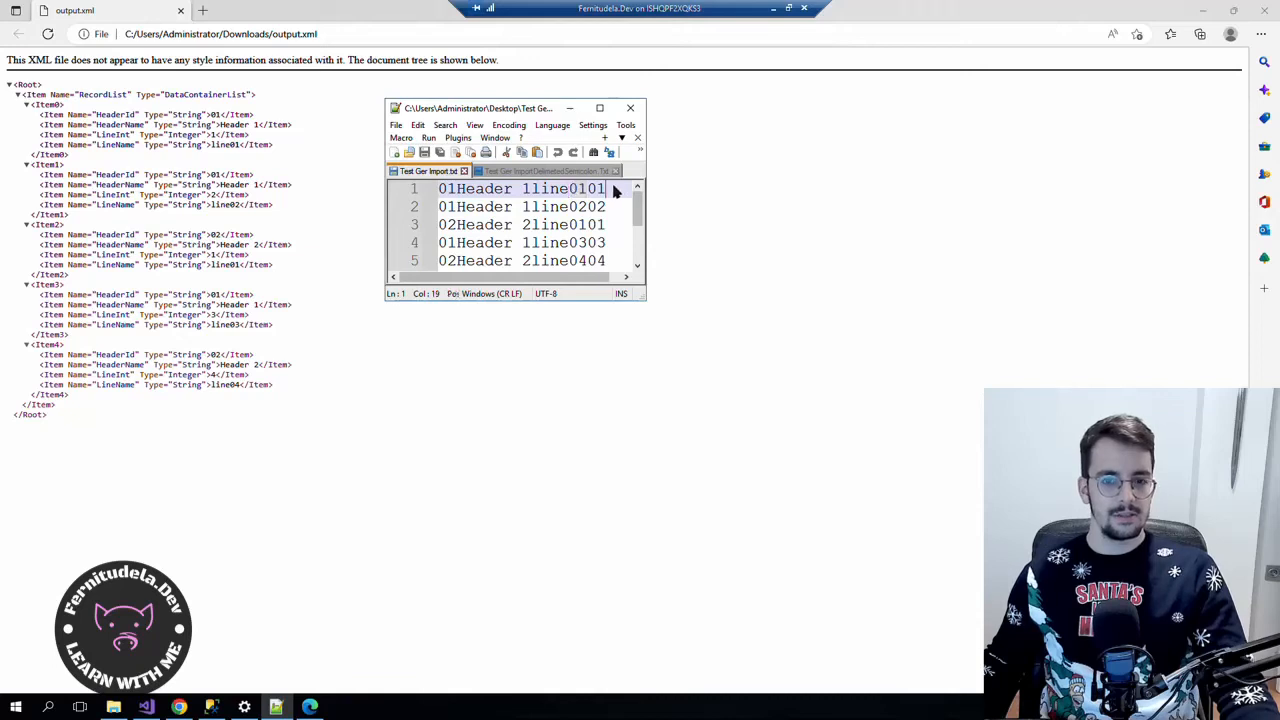
pyautogui.click(597, 192)
pyautogui.moveTo(604, 190); pyautogui.dragTo(530, 191)
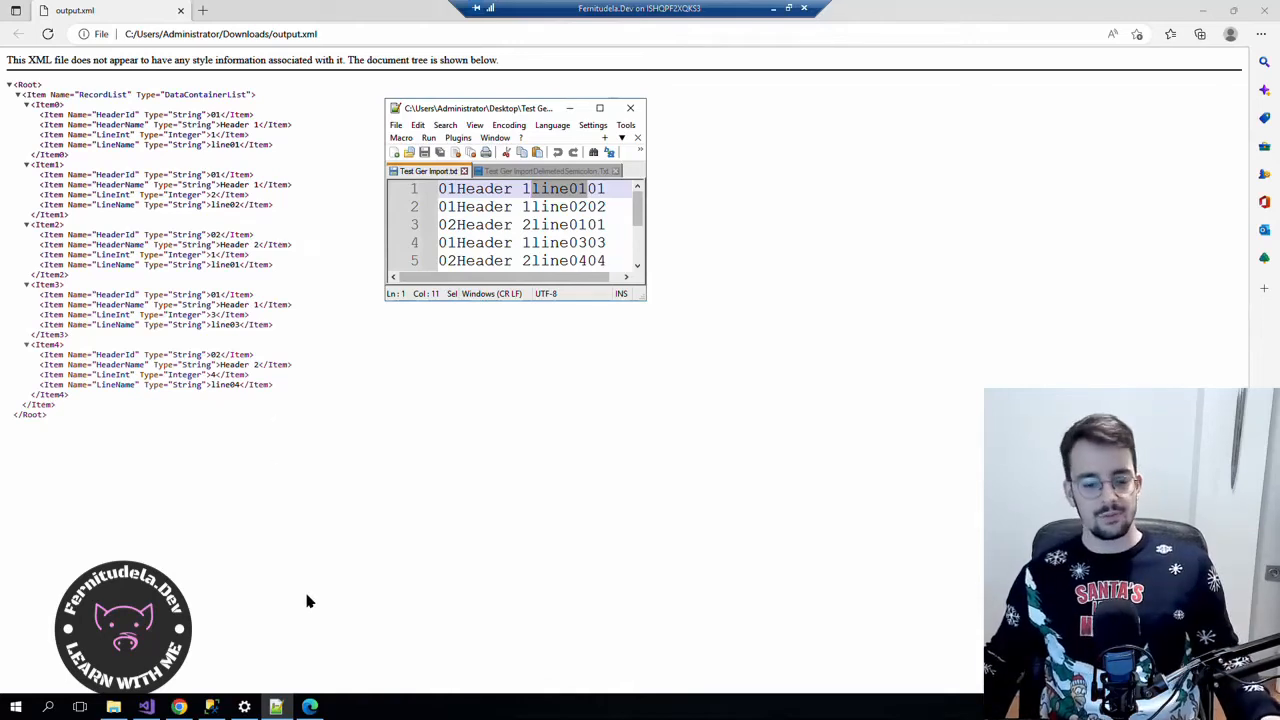
# Close Notepad++, review output.xml once more and return to the Model to datasource mapping page in Finance and Operations.
pyautogui.click(630, 108)
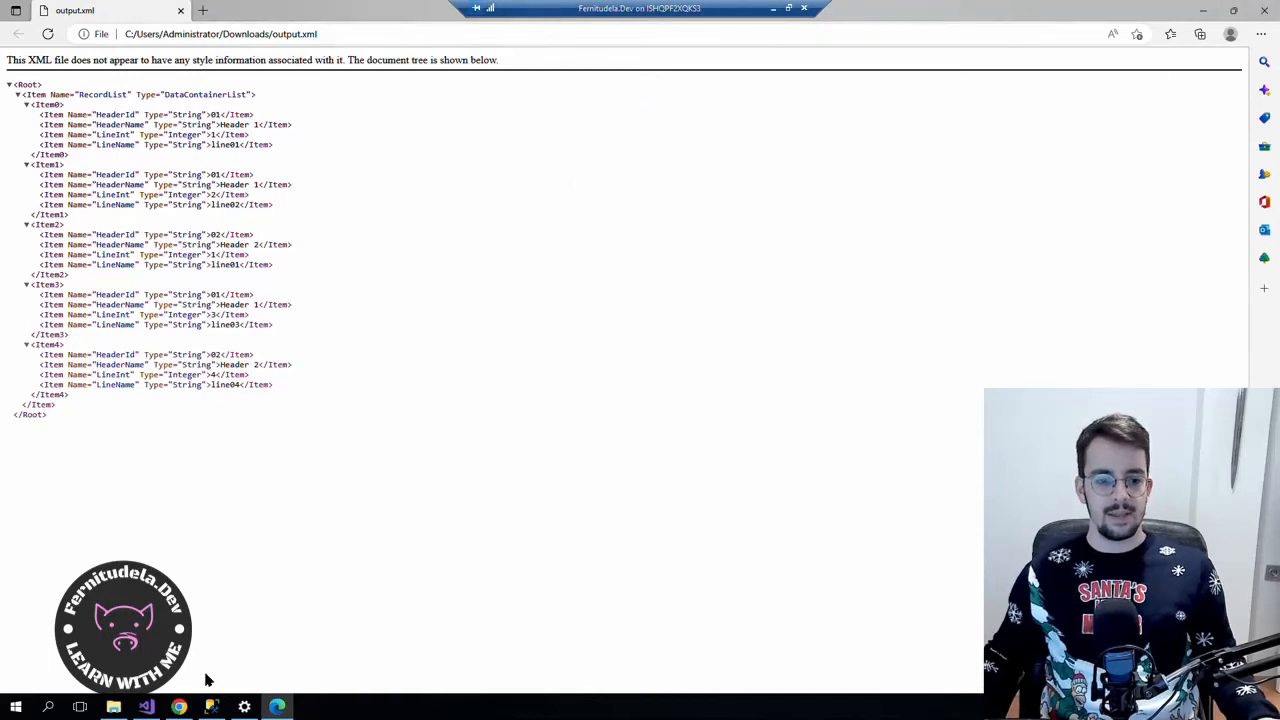
pyautogui.click(179, 707)
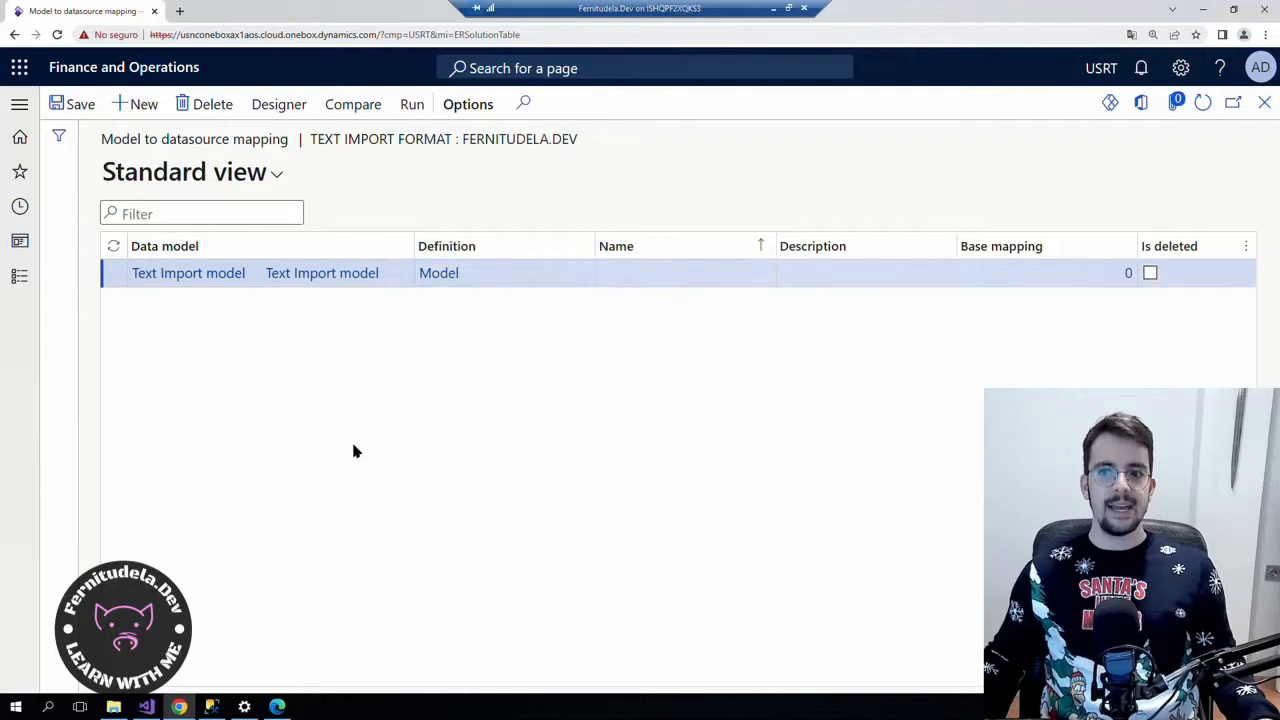
pyautogui.click(277, 705)
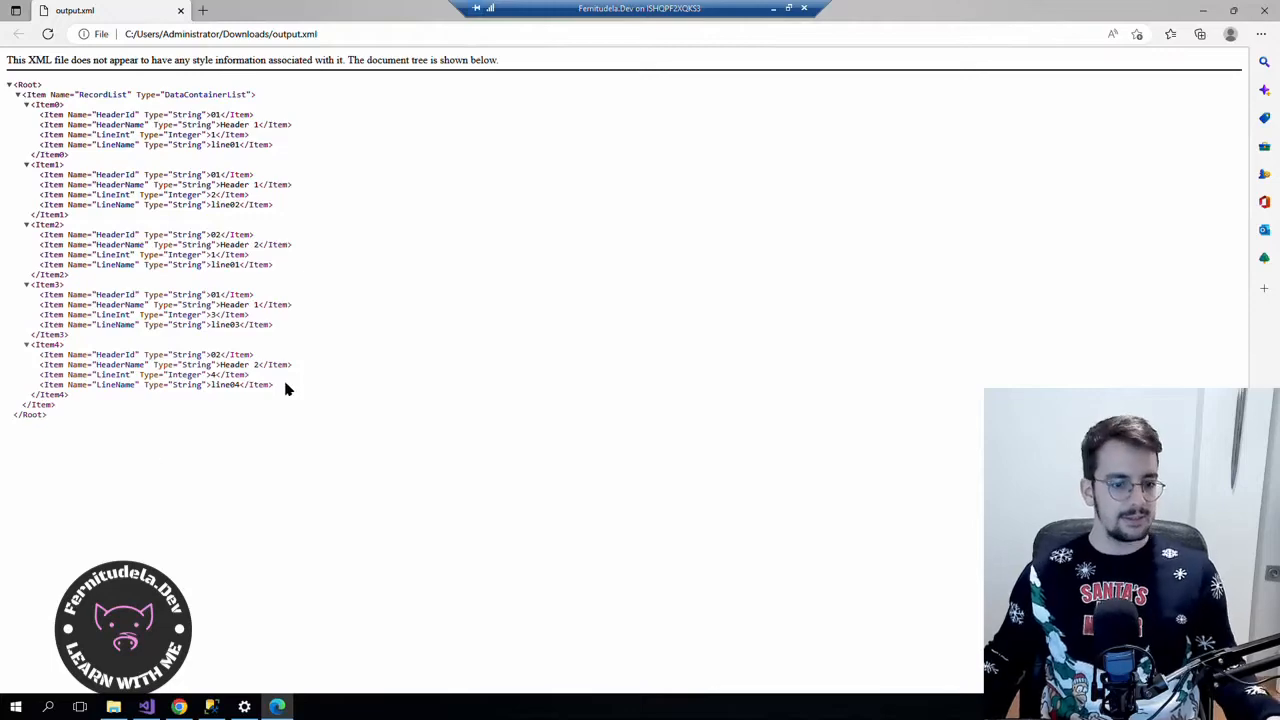
pyautogui.click(146, 706)
pyautogui.click(179, 706)
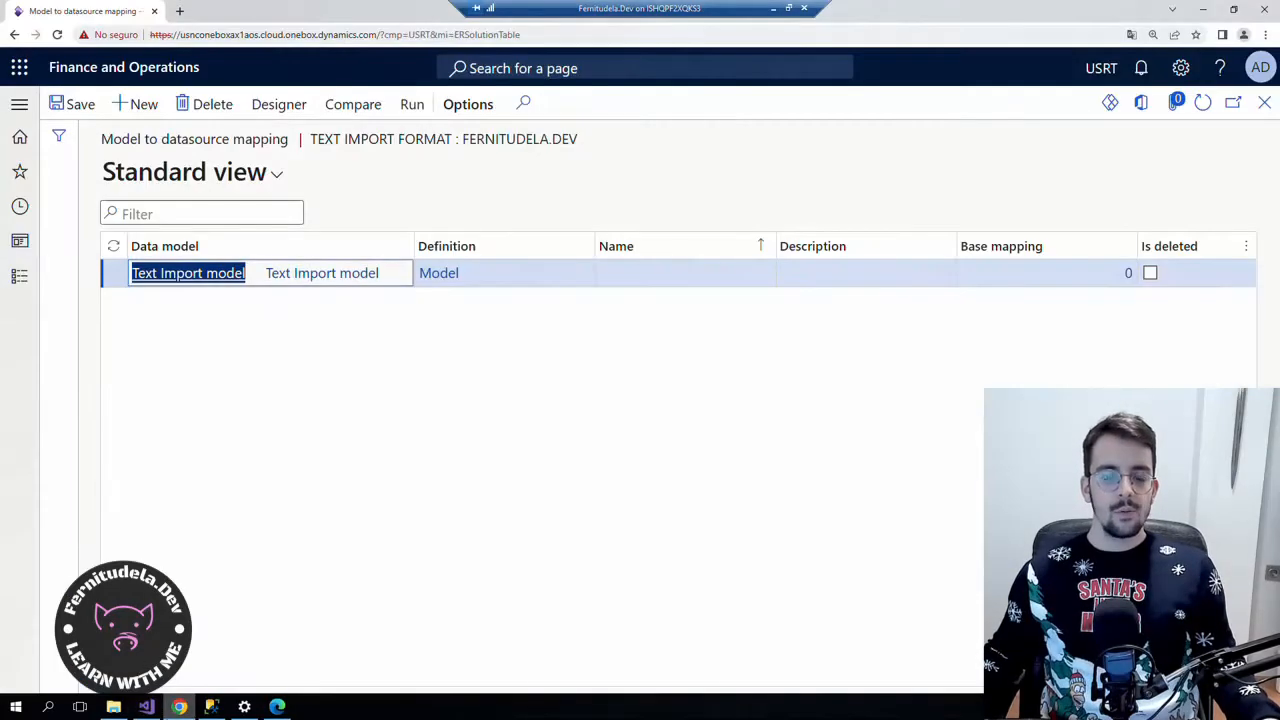
pyautogui.click(440, 518)
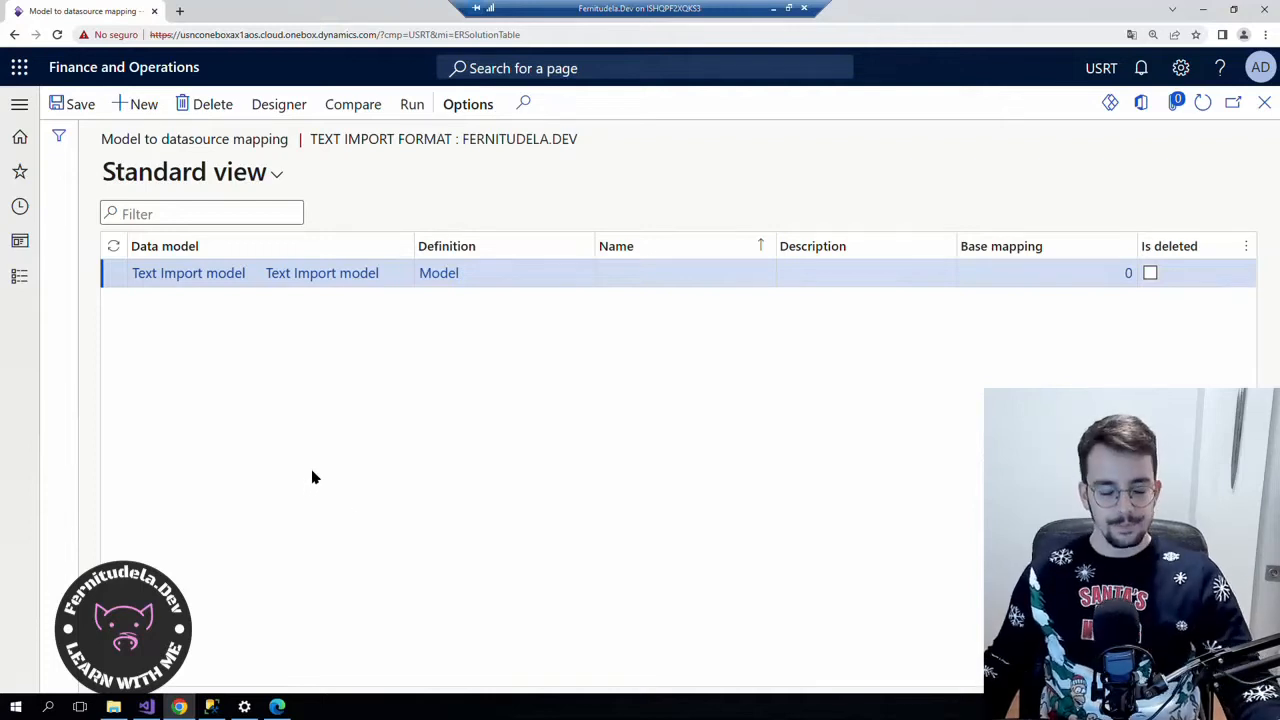
# Leave the mapping page and format designer, and change the status of Text Import Format version 1.1 to Completed.
pyautogui.click(1264, 104)
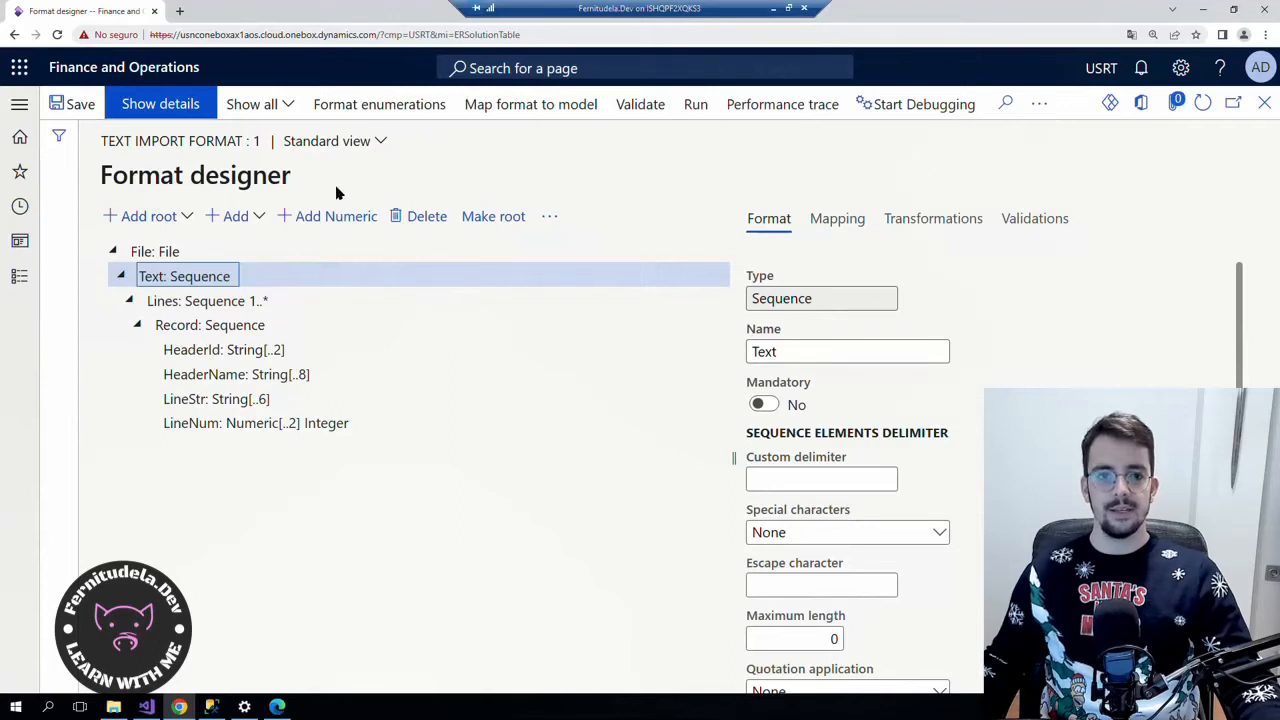
pyautogui.click(1264, 104)
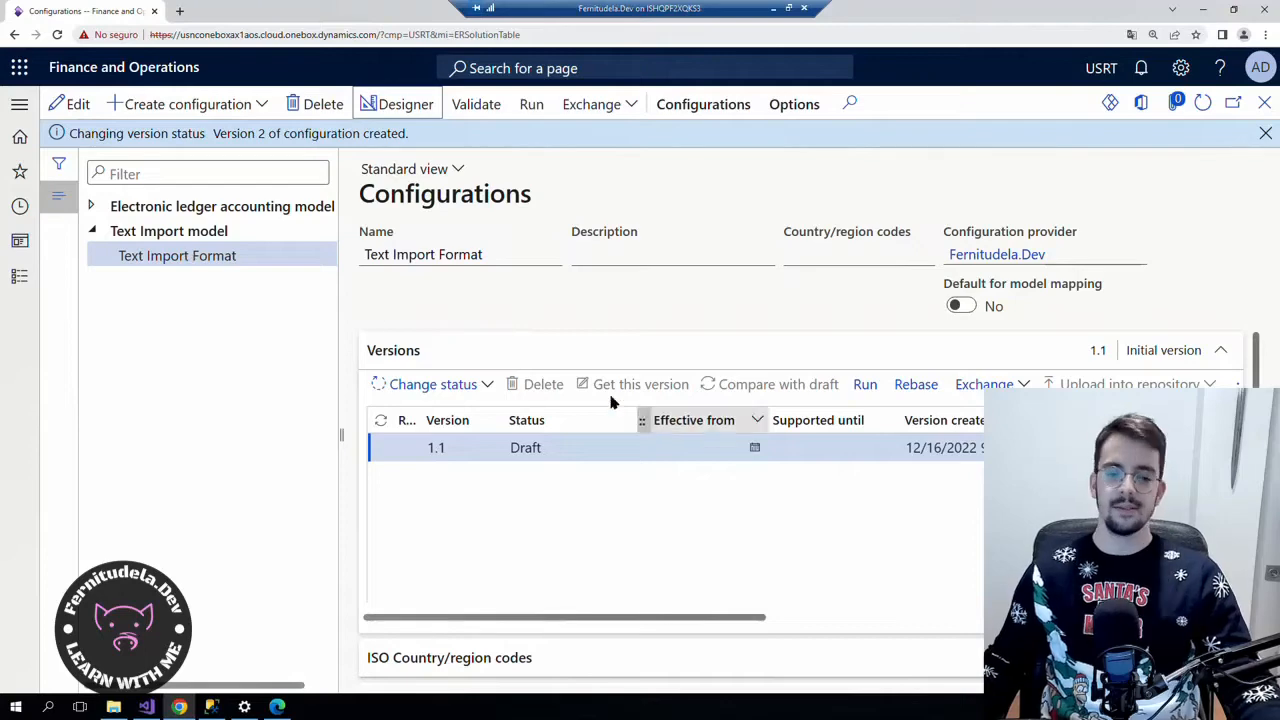
pyautogui.click(488, 397)
pyautogui.click(411, 420)
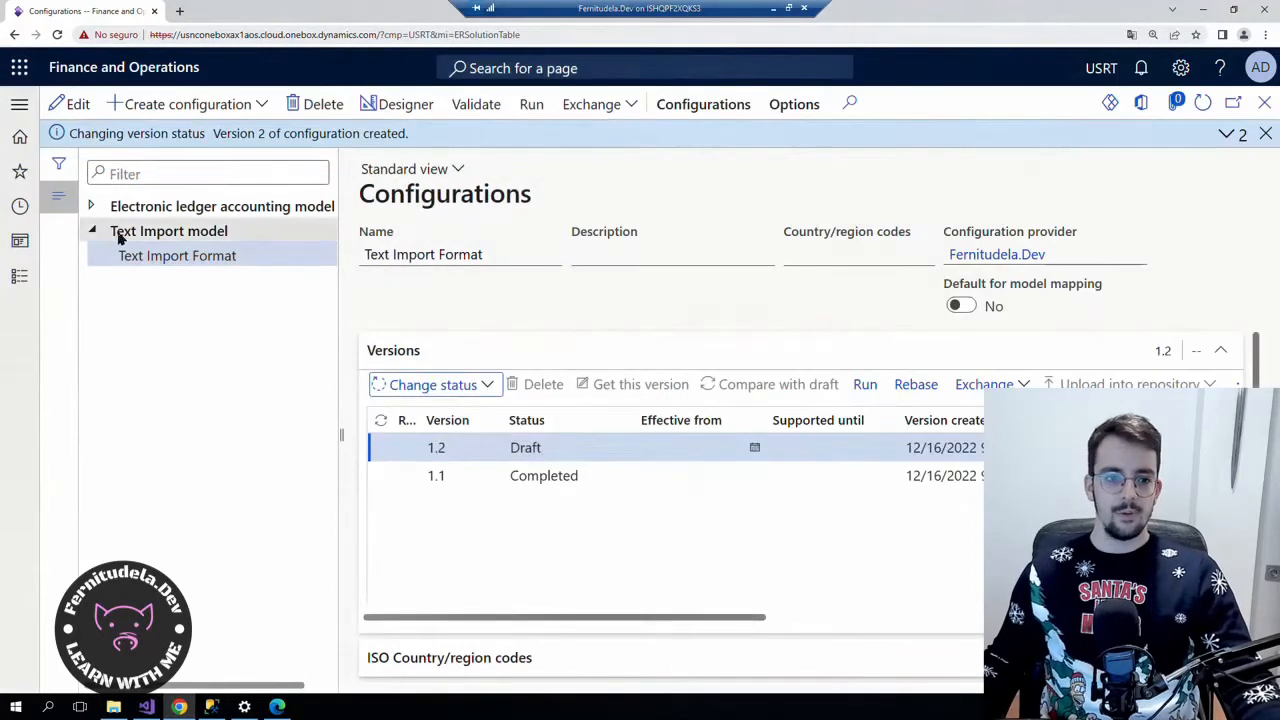
pyautogui.click(121, 236)
pyautogui.click(153, 258)
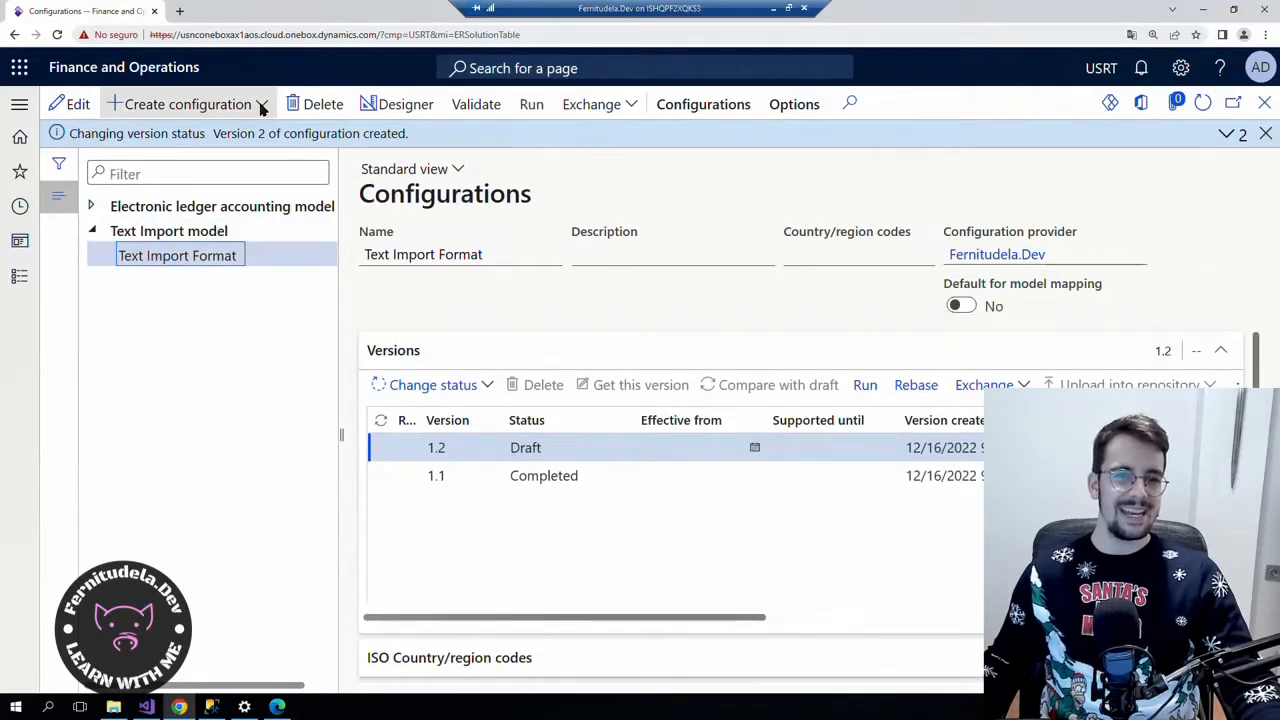
pyautogui.click(261, 105)
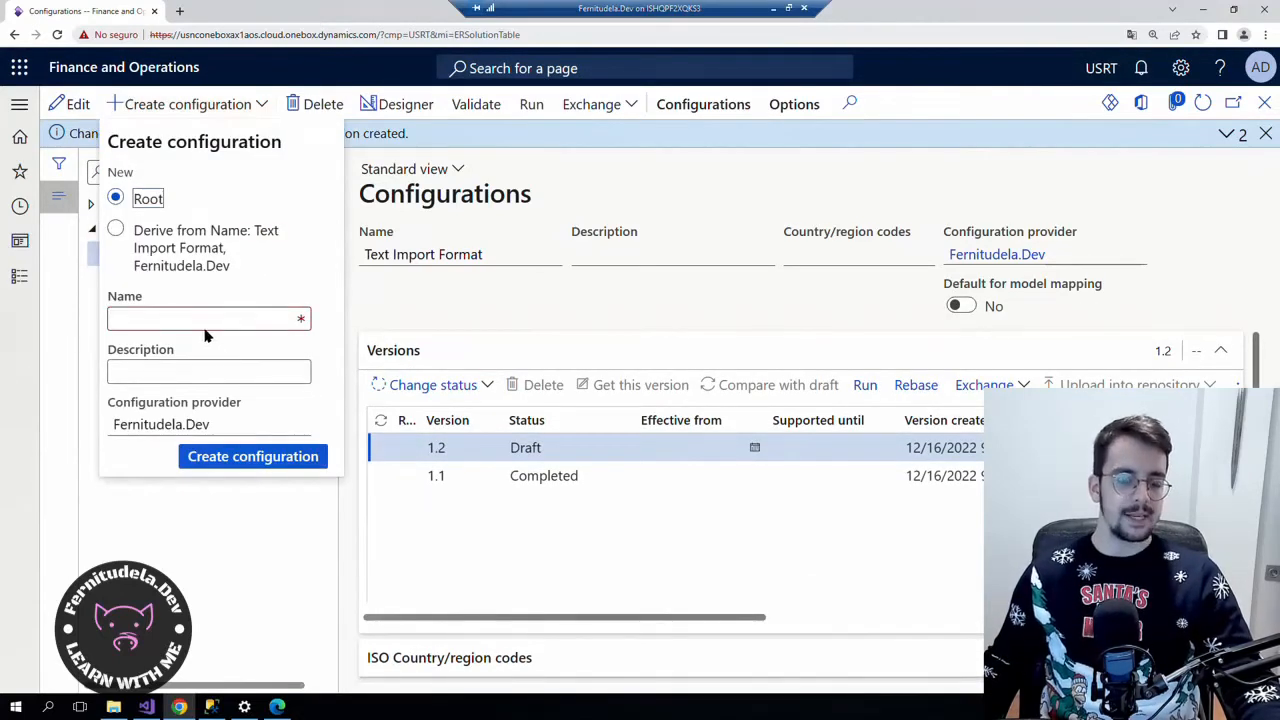
pyautogui.click(72, 377)
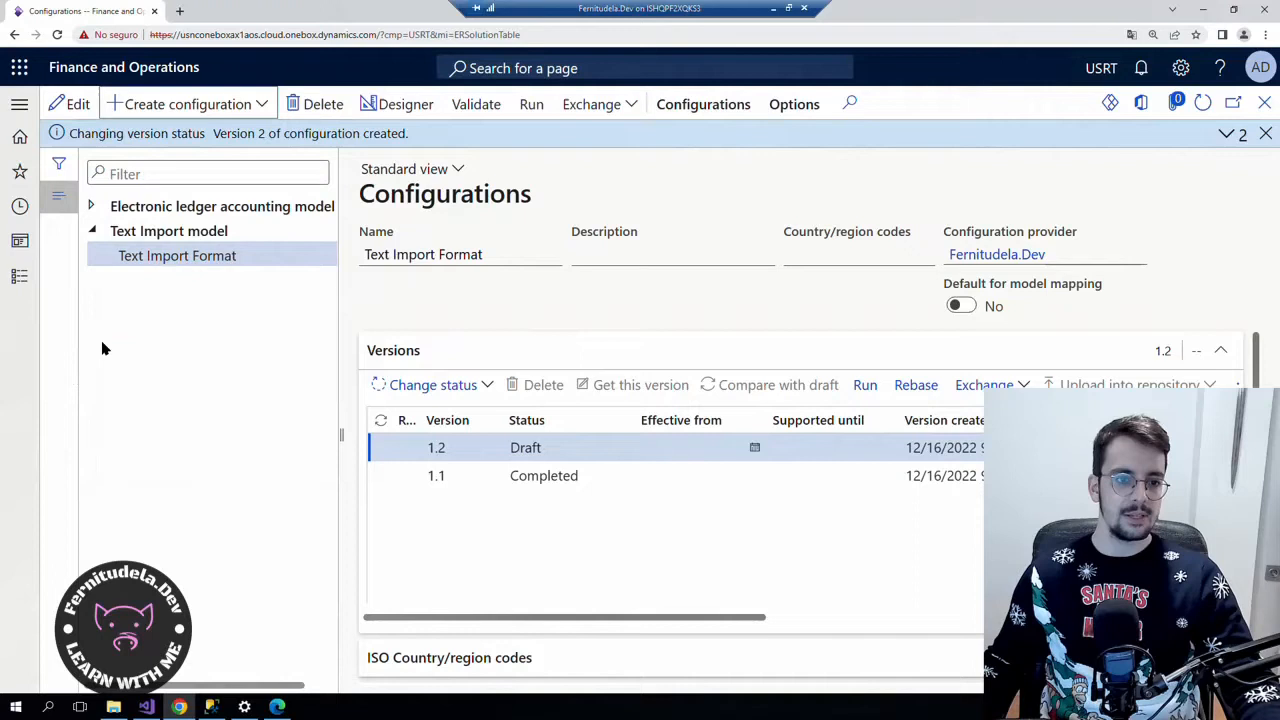
# Examine the new-configuration options for Text Import model, choosing Model Mapping based on data model Text Import model, and dismiss the form.
pyautogui.click(183, 232)
pyautogui.click(223, 105)
pyautogui.click(189, 240)
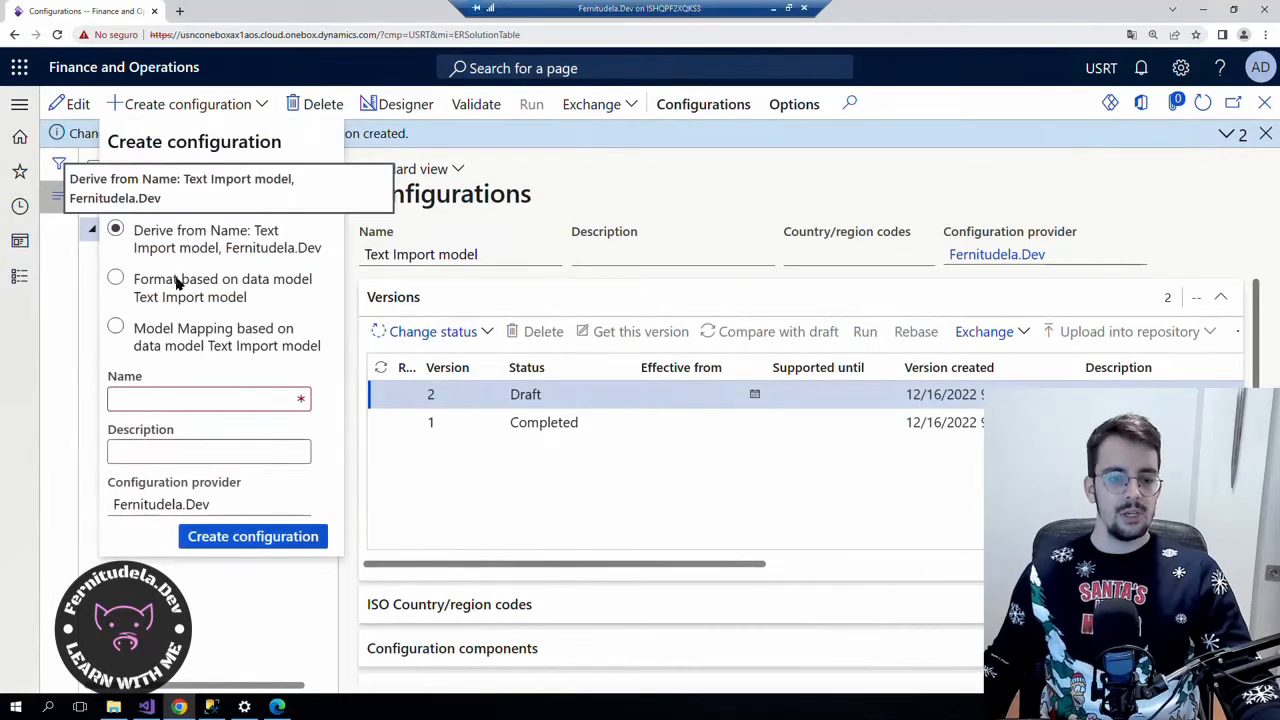
pyautogui.click(165, 342)
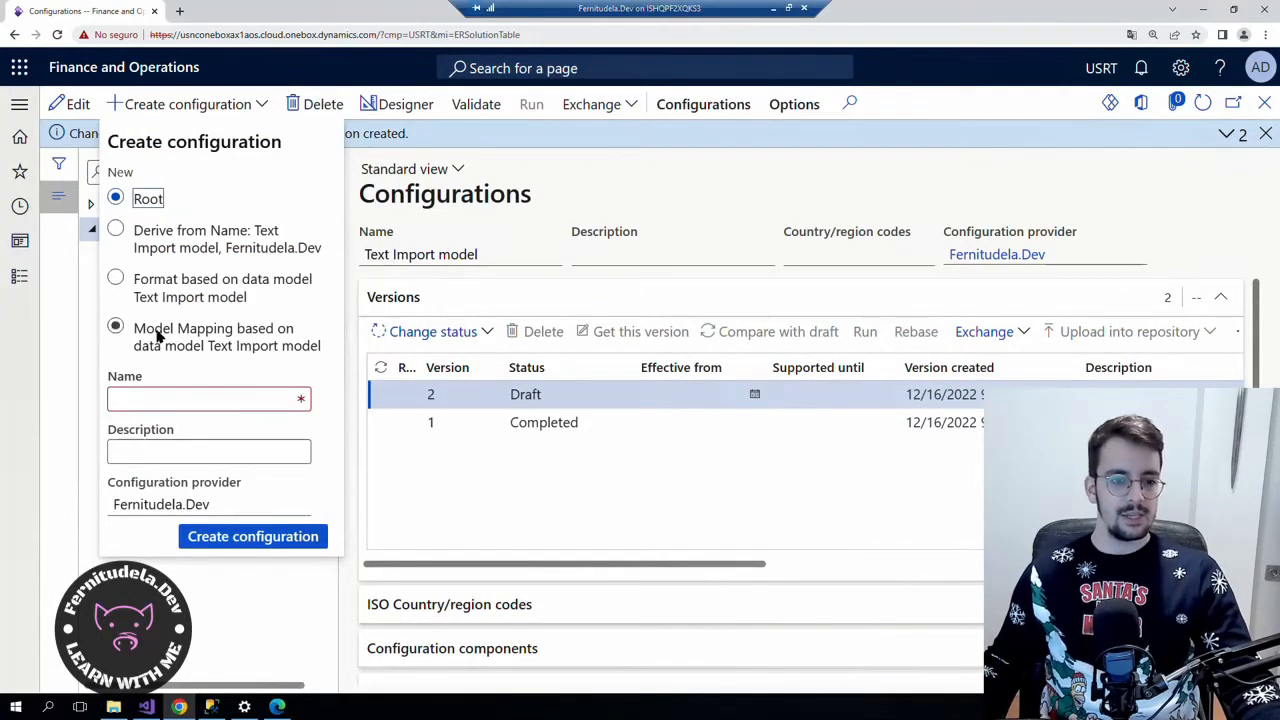
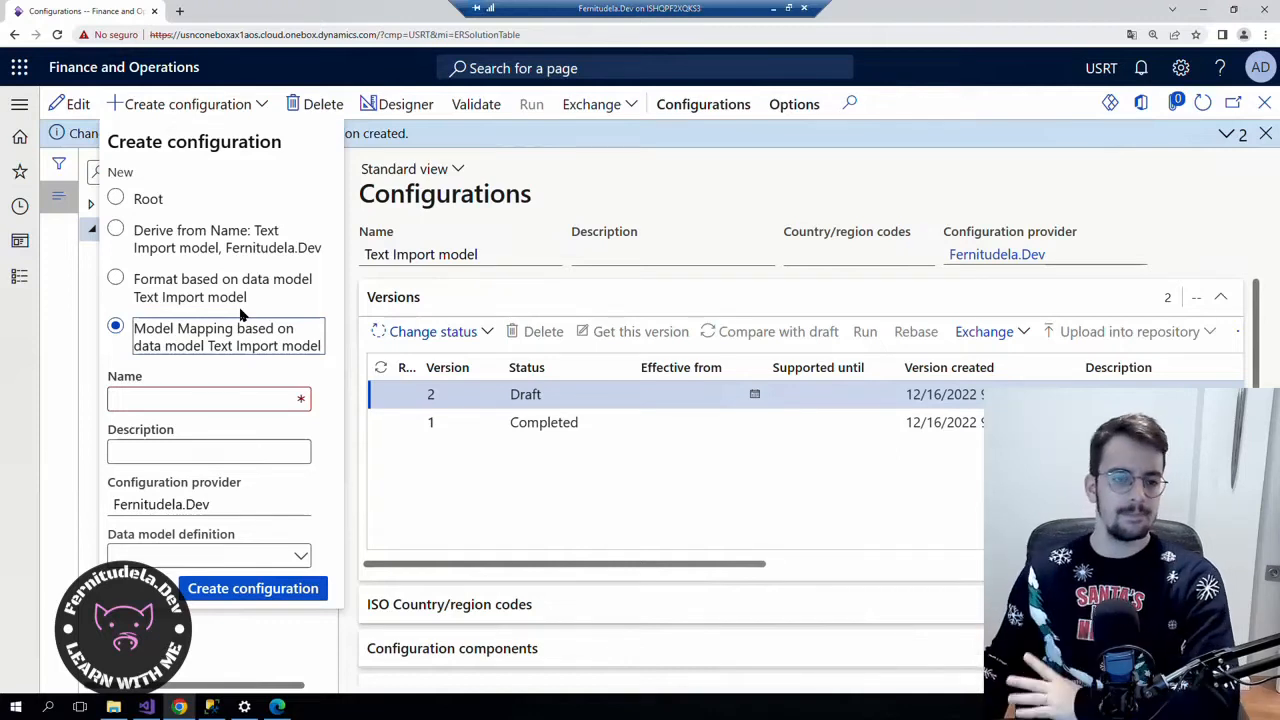
pyautogui.click(473, 514)
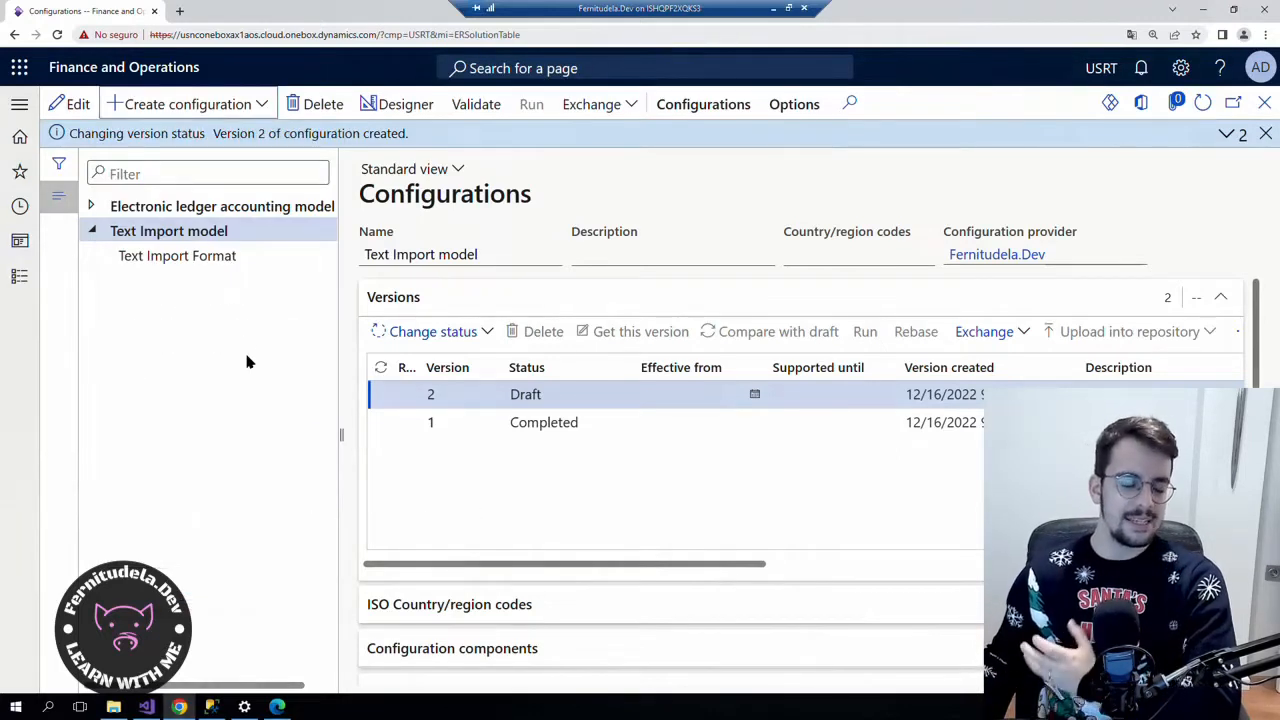
# Compare the version lists of the Text Import model and Text Import Format configurations.
pyautogui.click(191, 262)
pyautogui.click(188, 235)
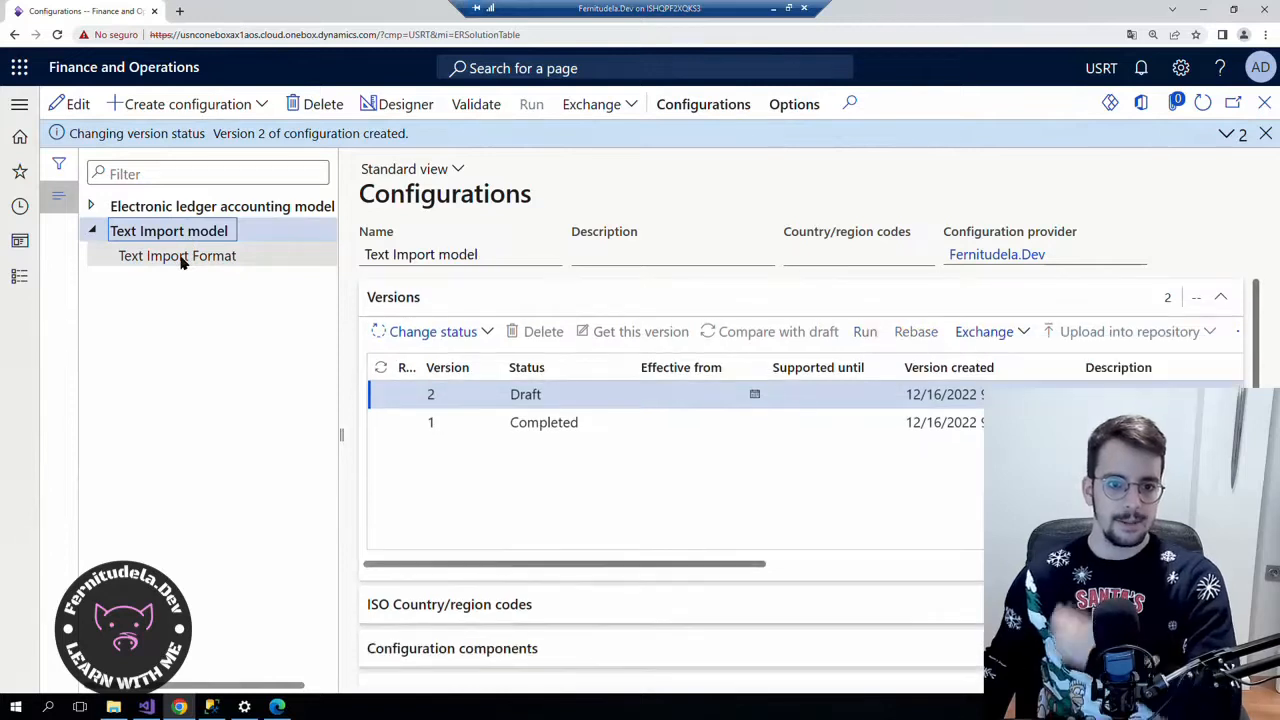
pyautogui.click(176, 259)
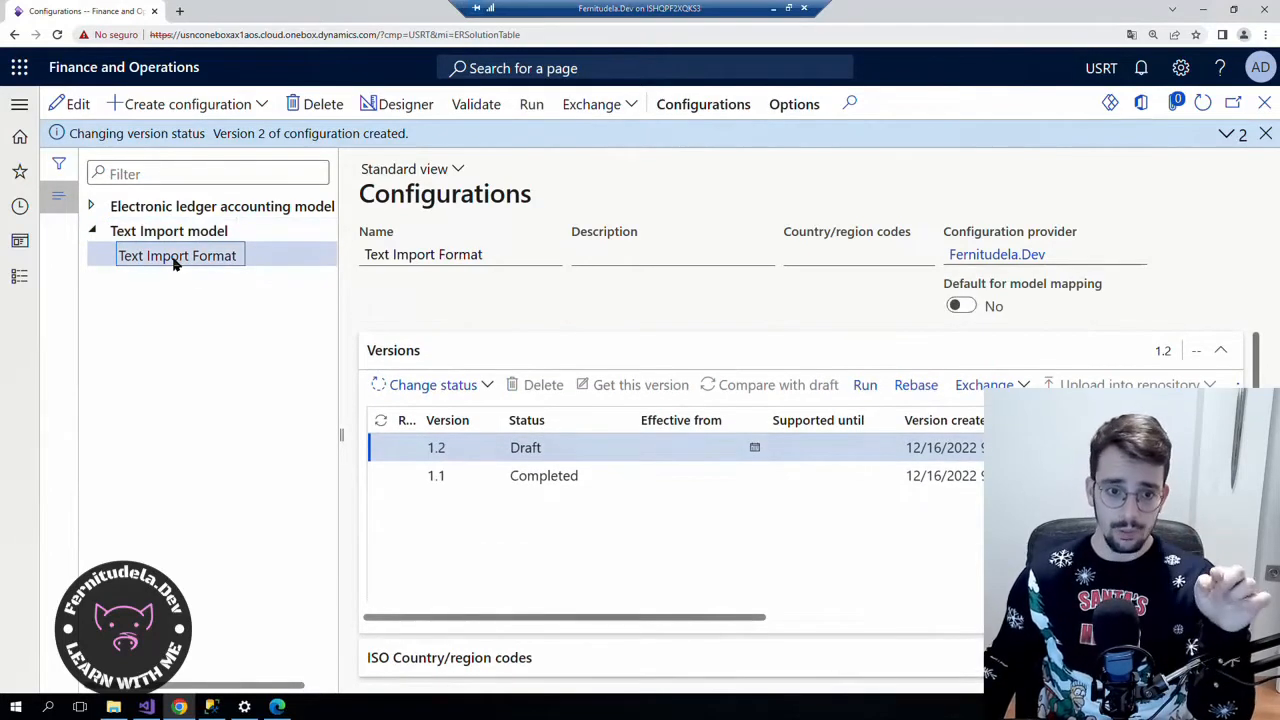
pyautogui.click(170, 236)
pyautogui.click(171, 258)
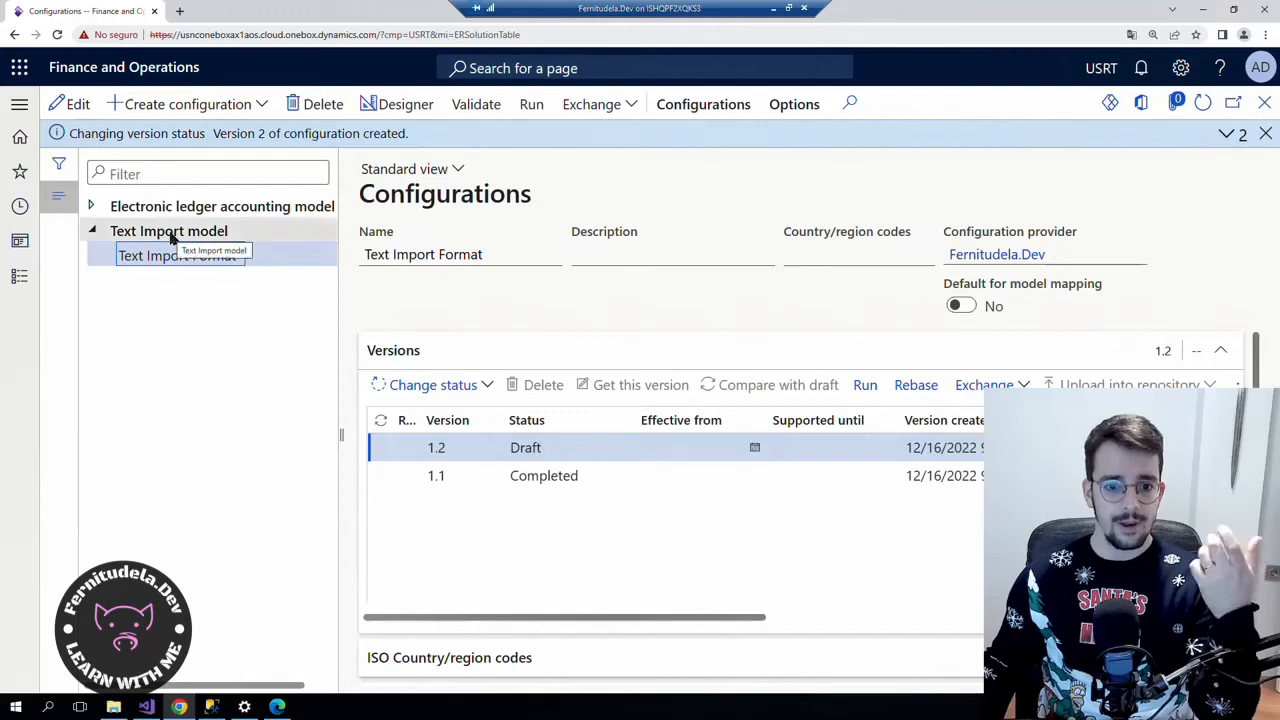
pyautogui.click(168, 236)
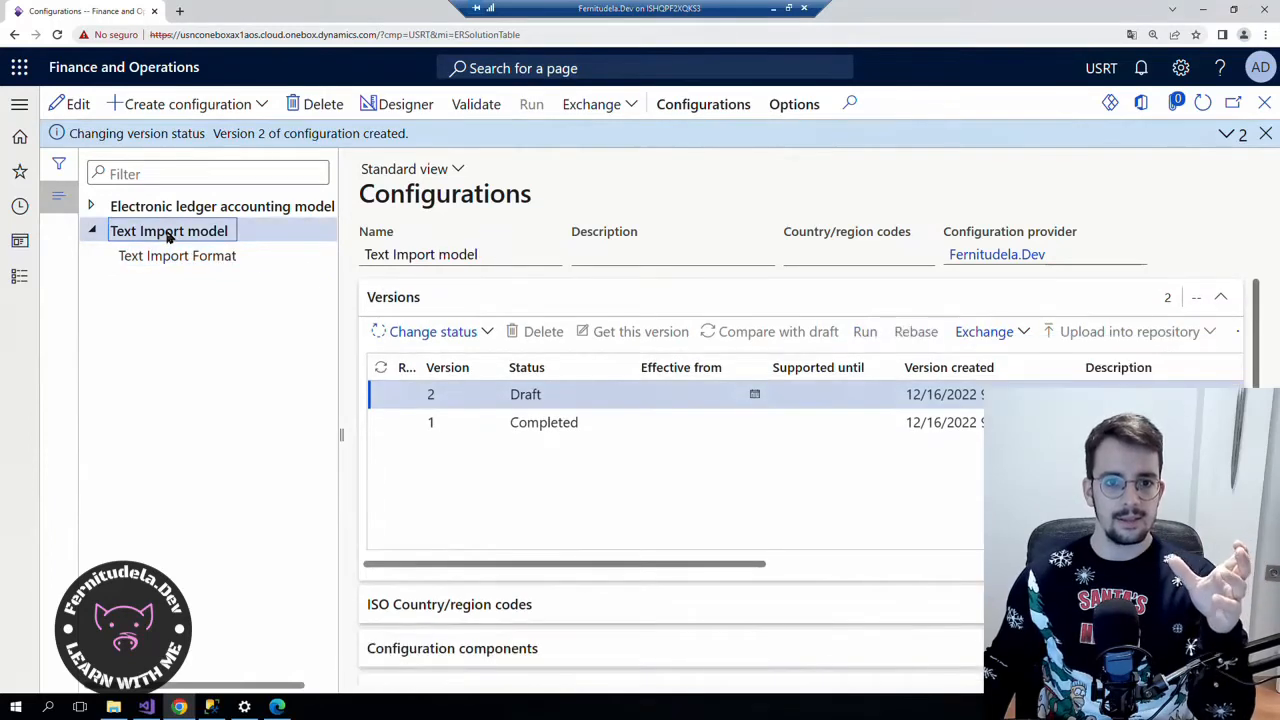
# View the Text Import model's root node and its datasource mapping list in the designer, and return to Text Import Format in the configurations.
pyautogui.click(408, 108)
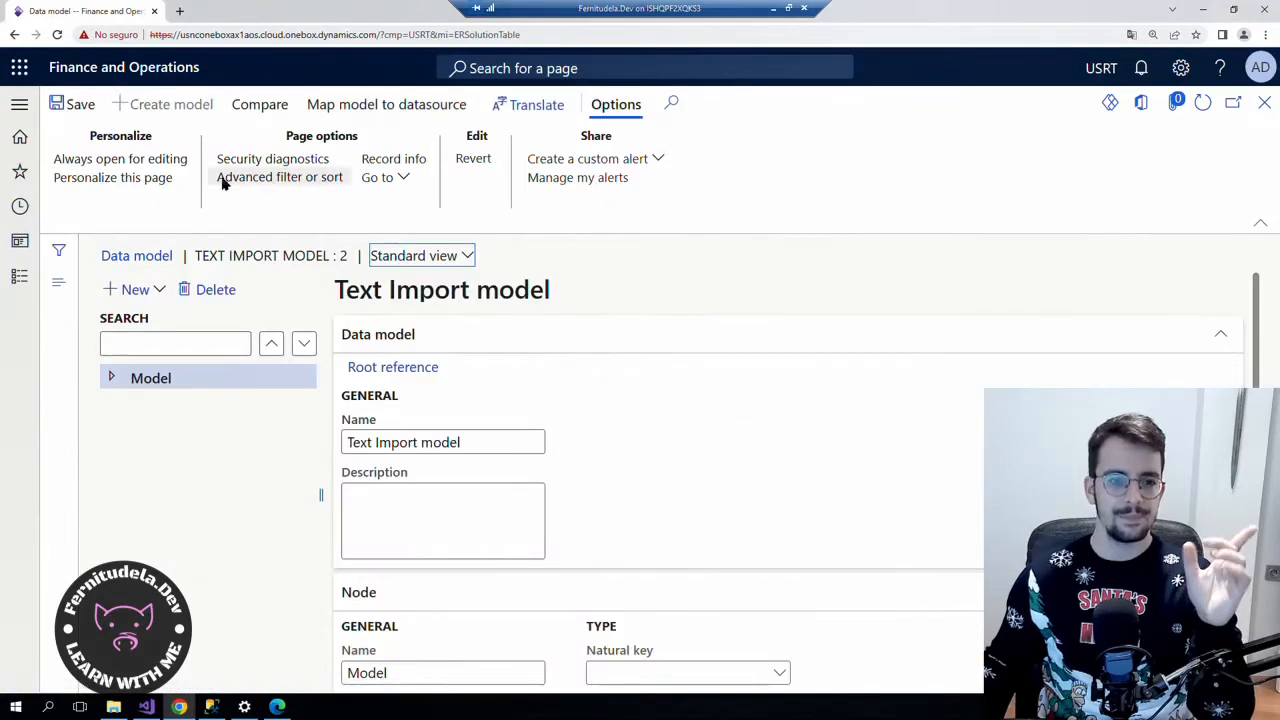
pyautogui.click(110, 377)
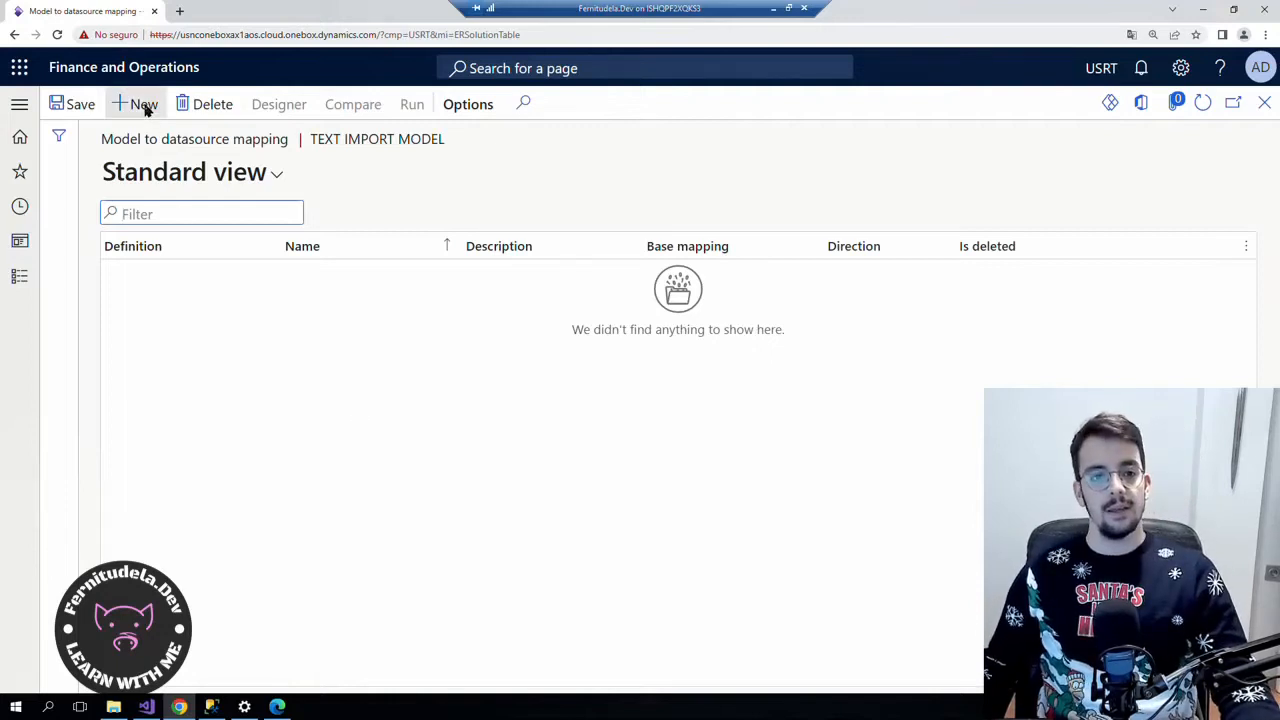
pyautogui.click(1264, 102)
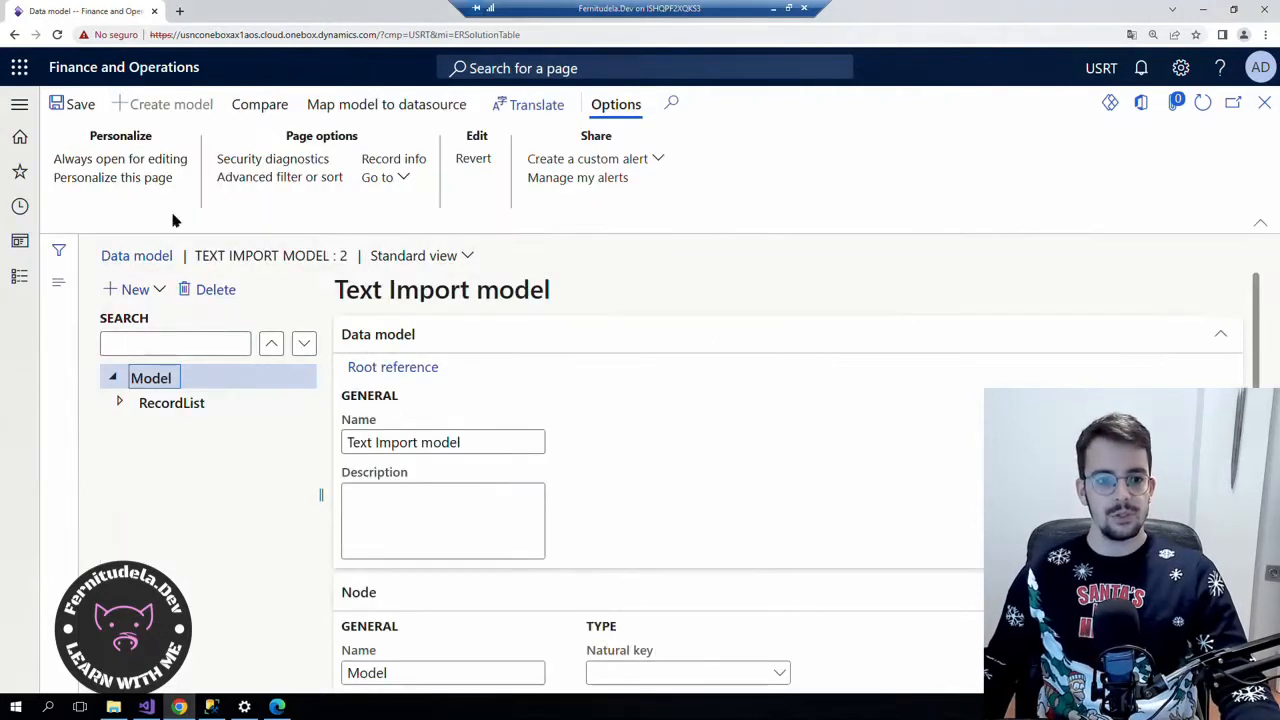
pyautogui.click(1264, 102)
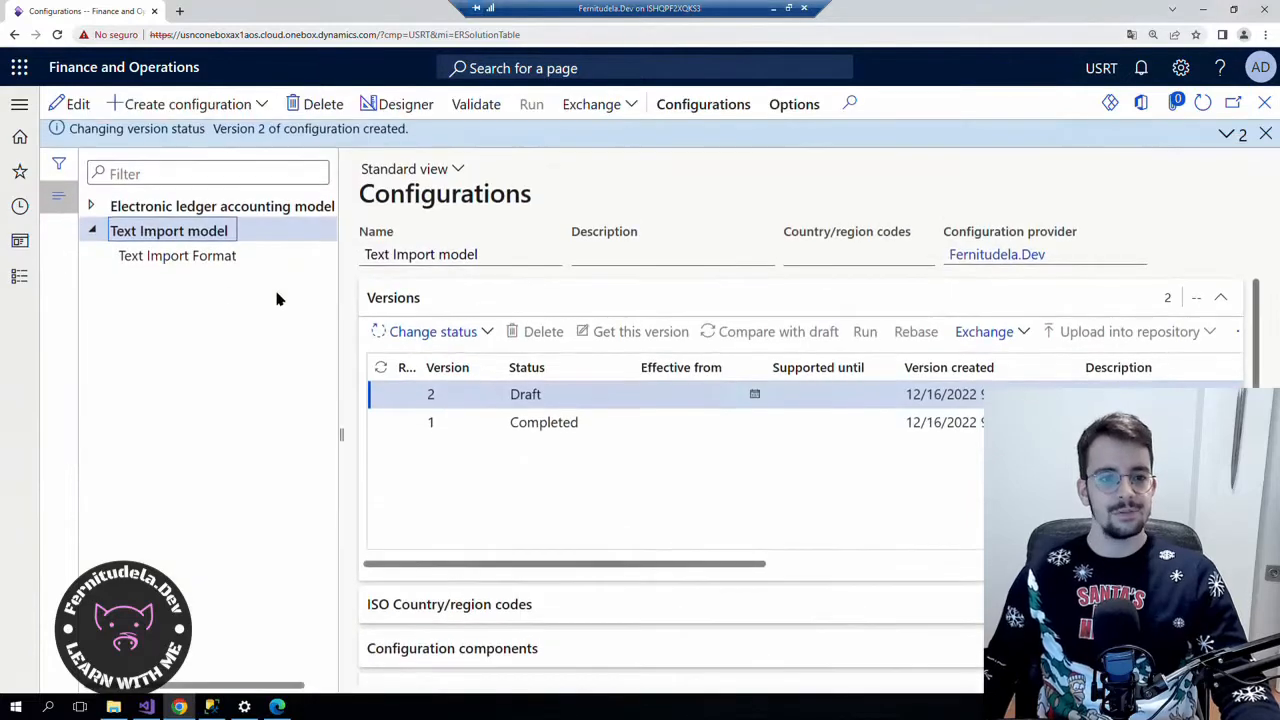
pyautogui.click(180, 257)
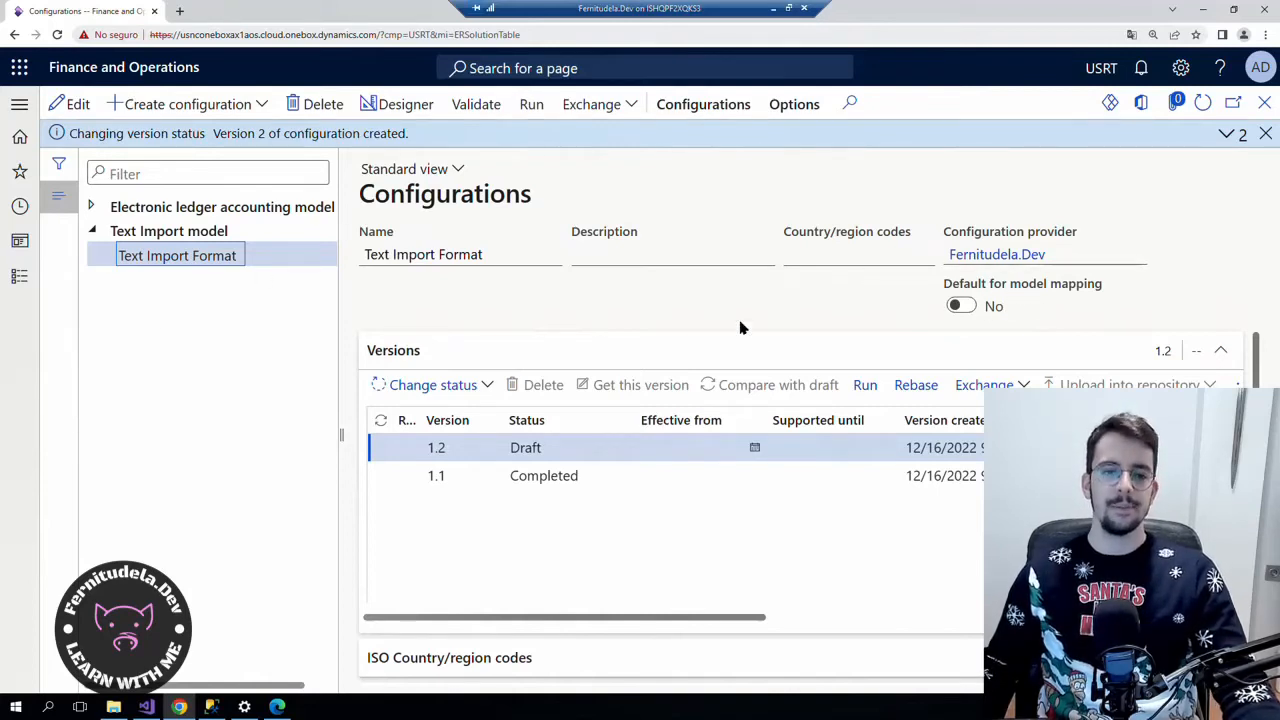
# Open the datasource mappings of Text Import model and add a new mapping with the direction To destination.
pyautogui.click(131, 231)
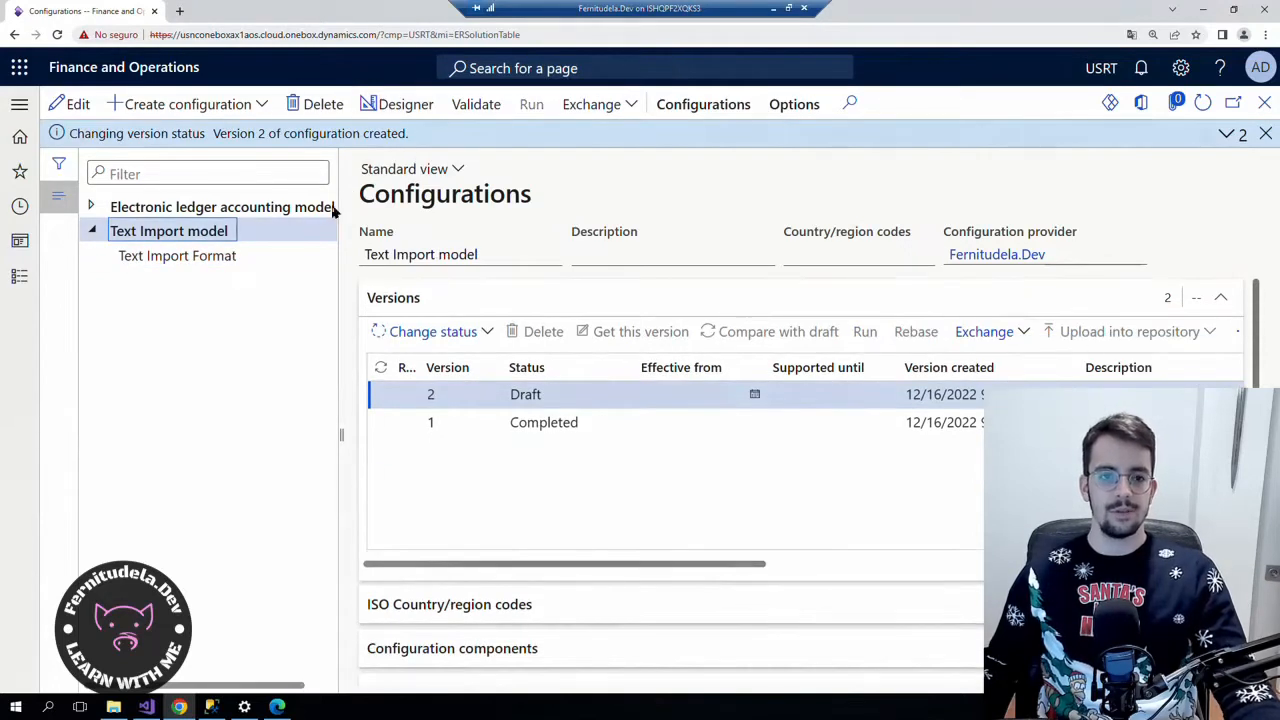
pyautogui.click(392, 108)
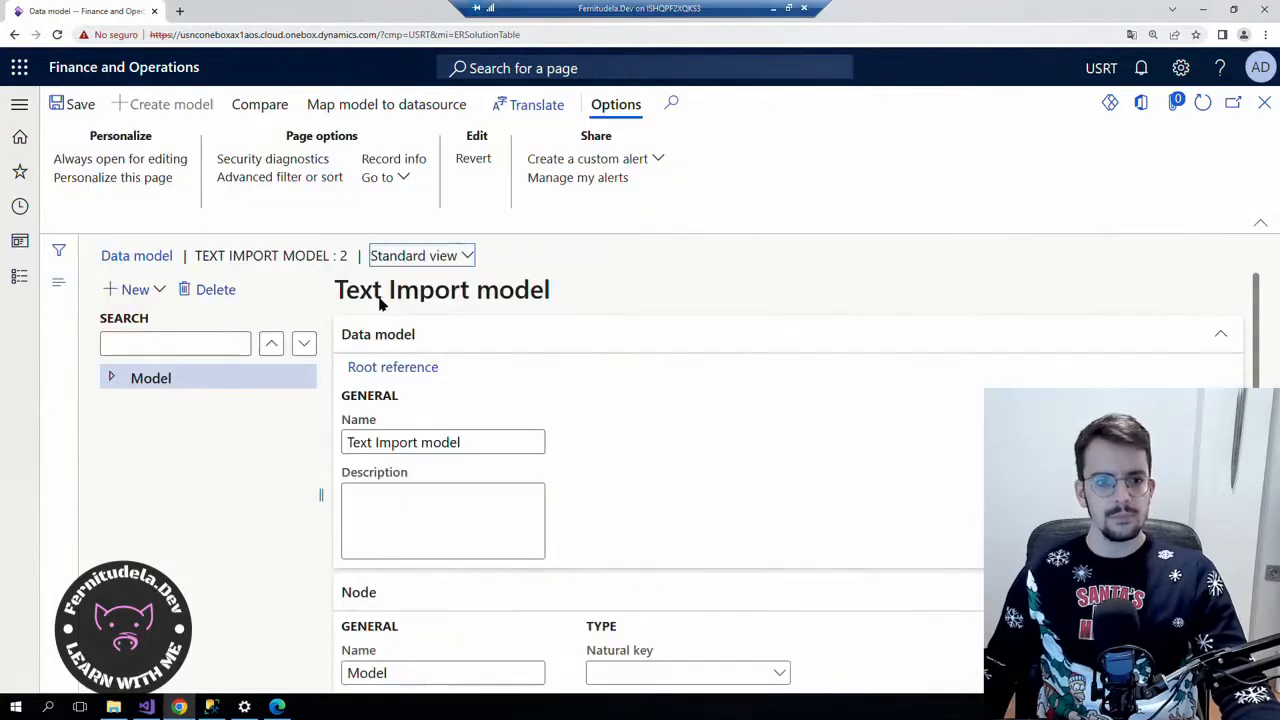
pyautogui.click(367, 112)
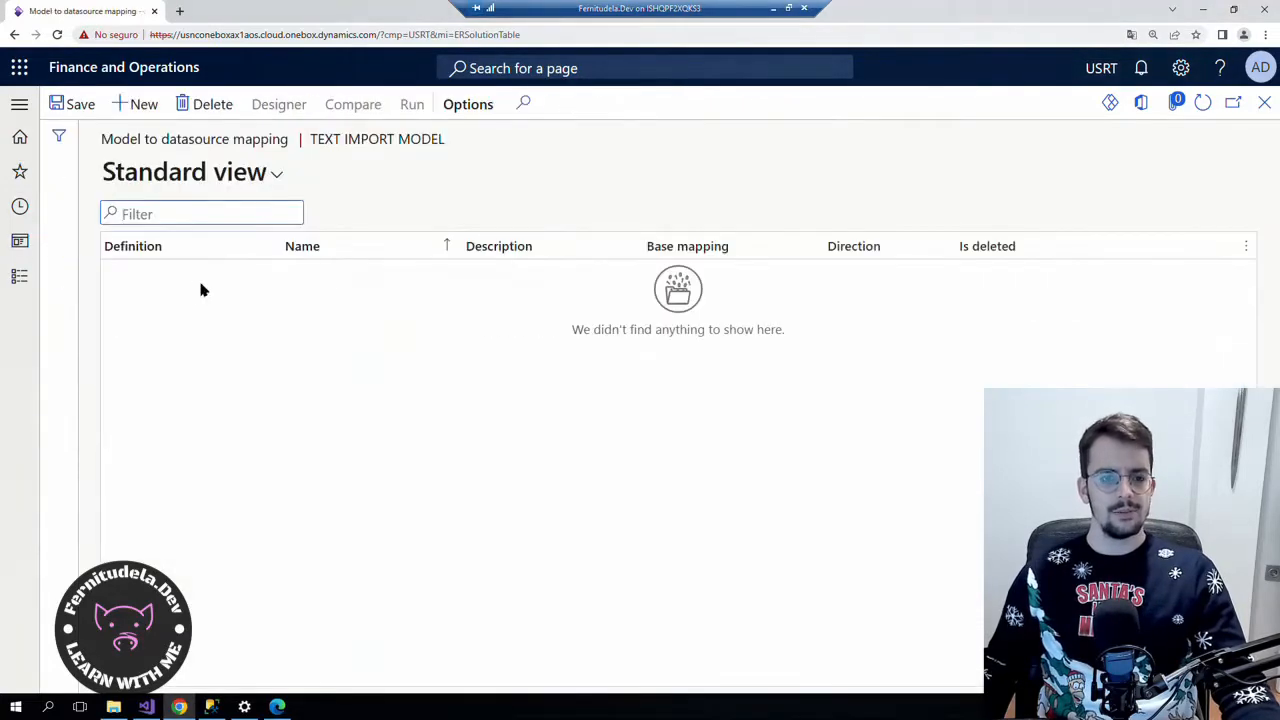
pyautogui.click(143, 105)
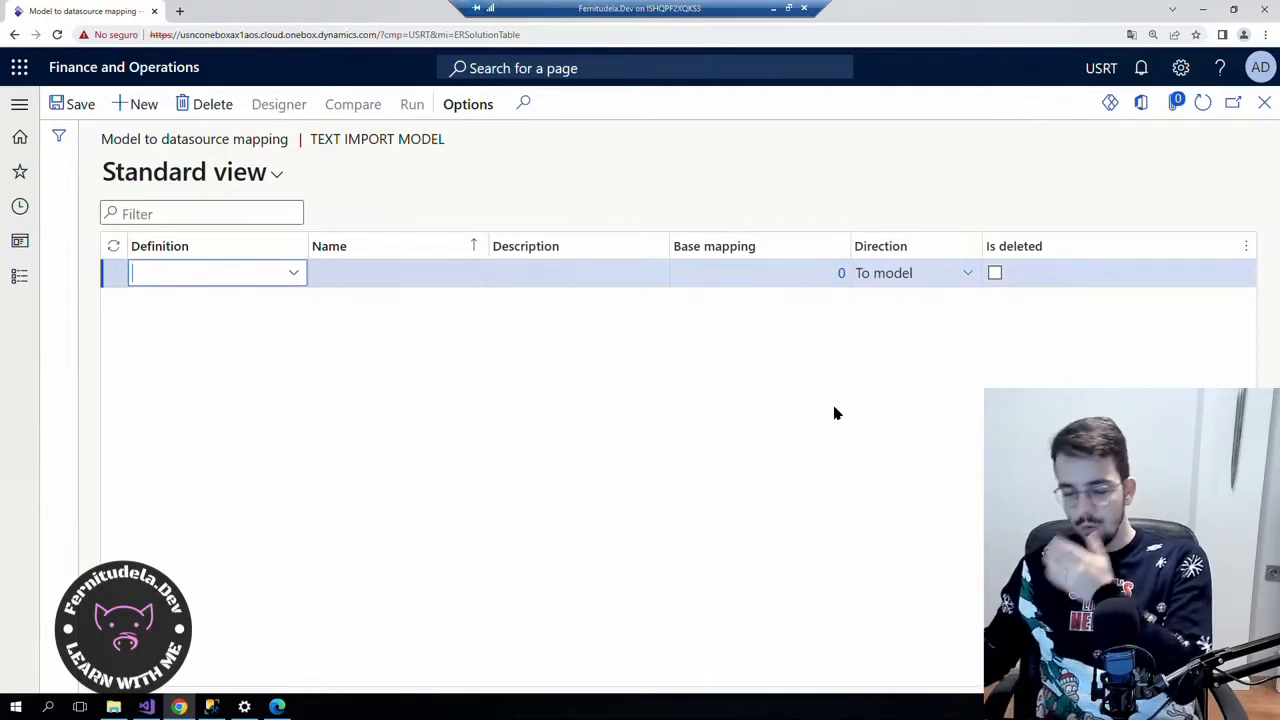
pyautogui.click(969, 273)
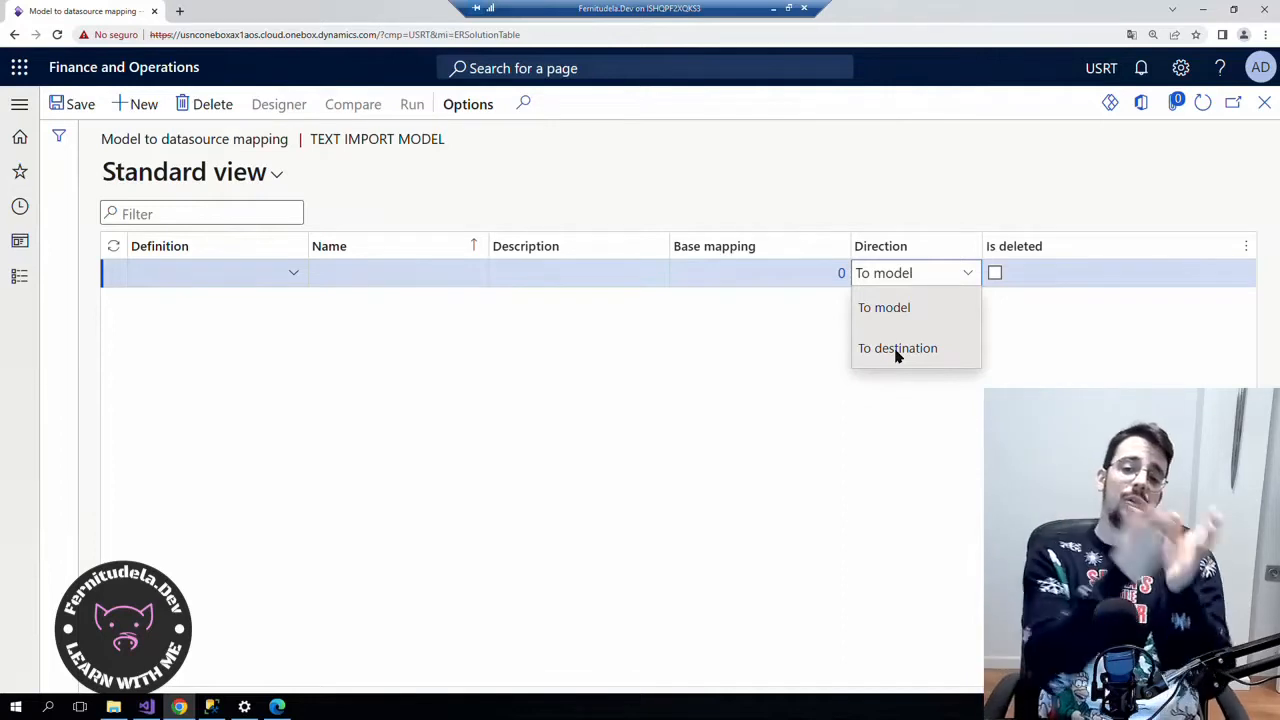
pyautogui.click(897, 349)
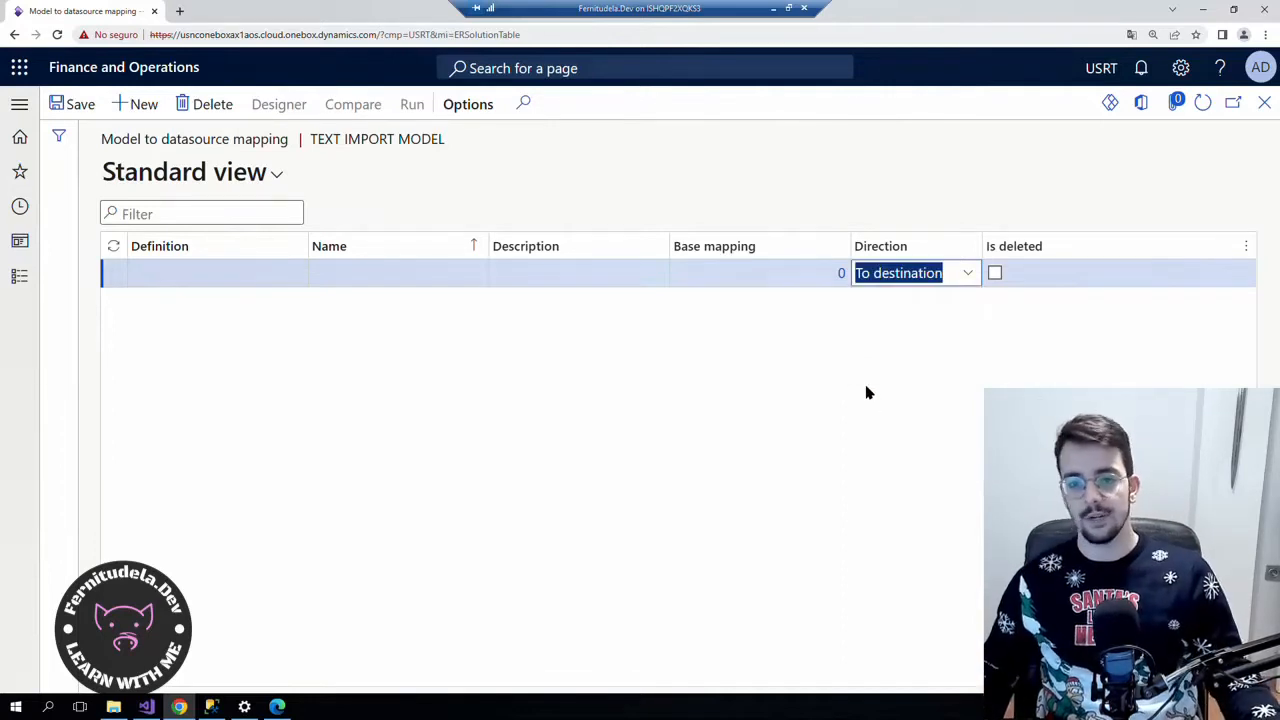
# Name the new mapping Map Model to destination and save it.
pyautogui.click(390, 280)
pyautogui.write('Ma')
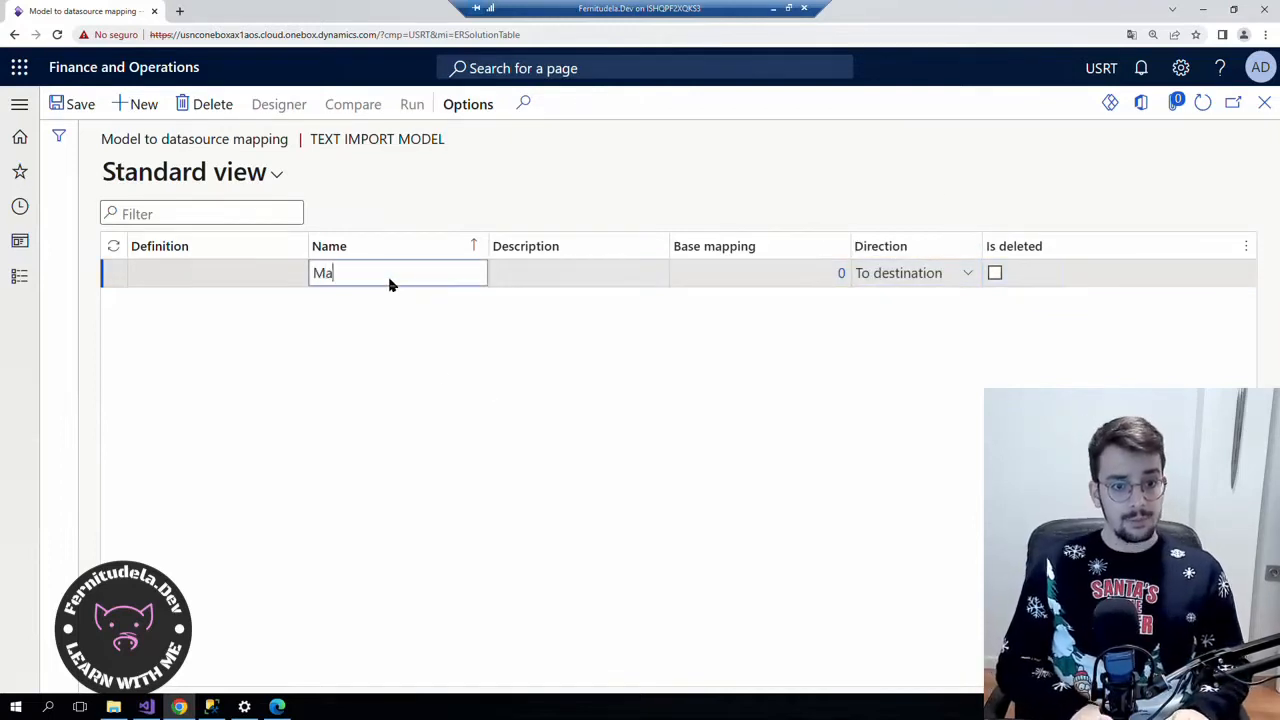
pyautogui.write('p Model ')
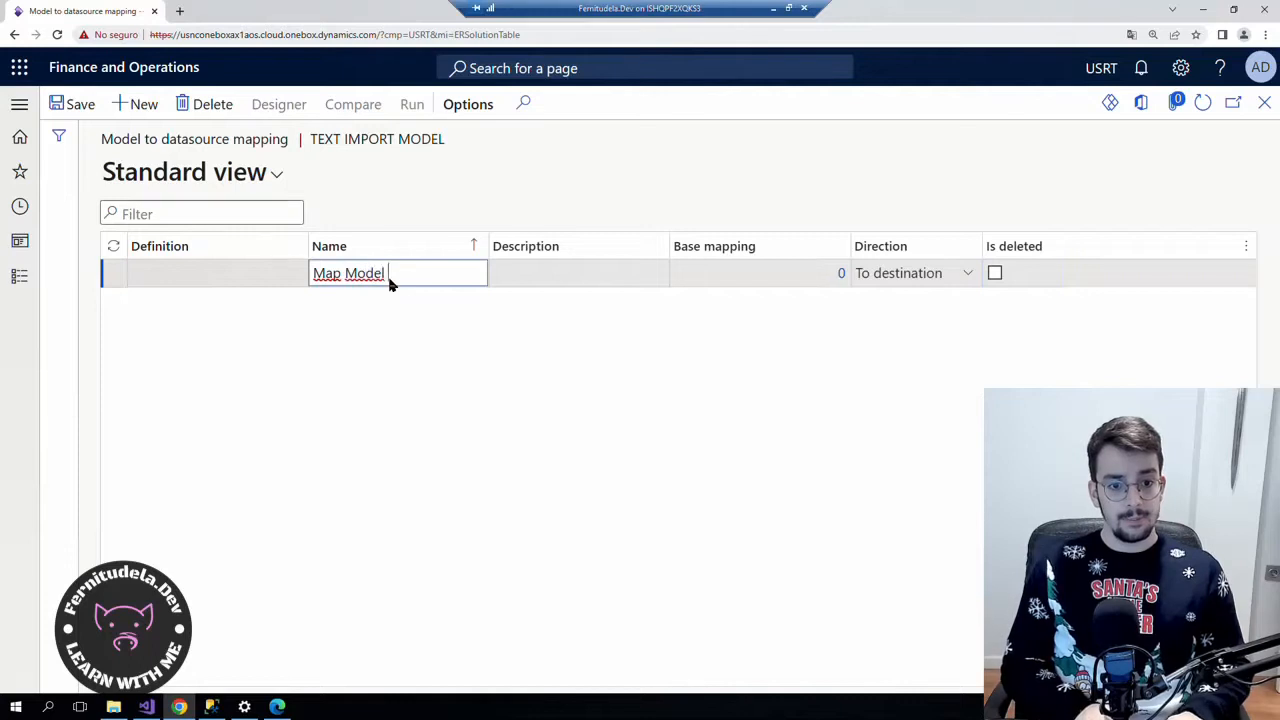
pyautogui.write('to desti')
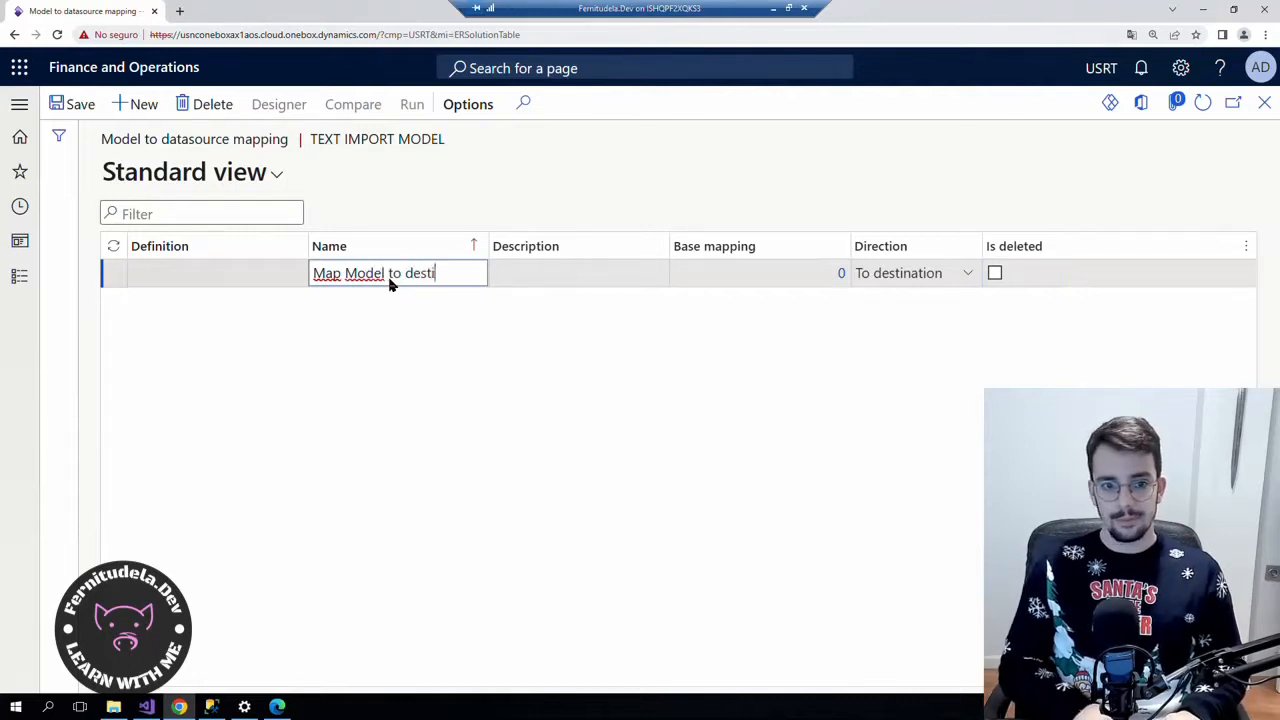
pyautogui.write('nation')
pyautogui.press('Return')
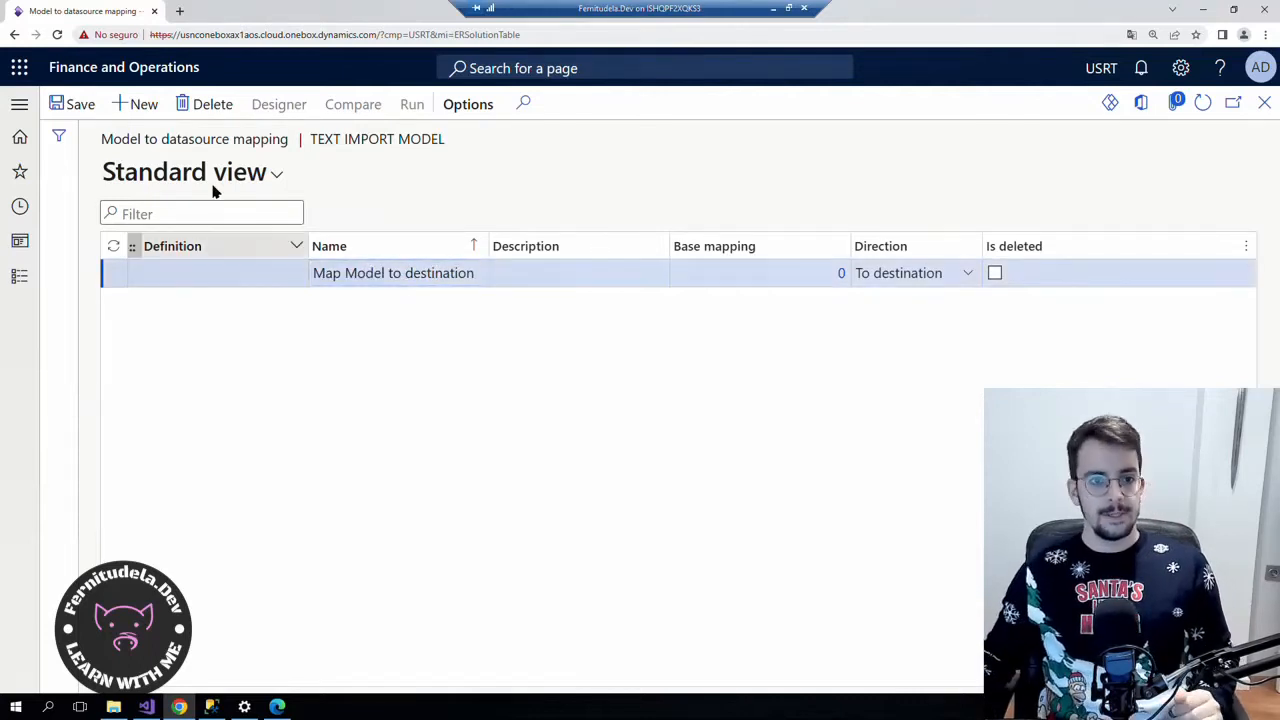
pyautogui.click(89, 106)
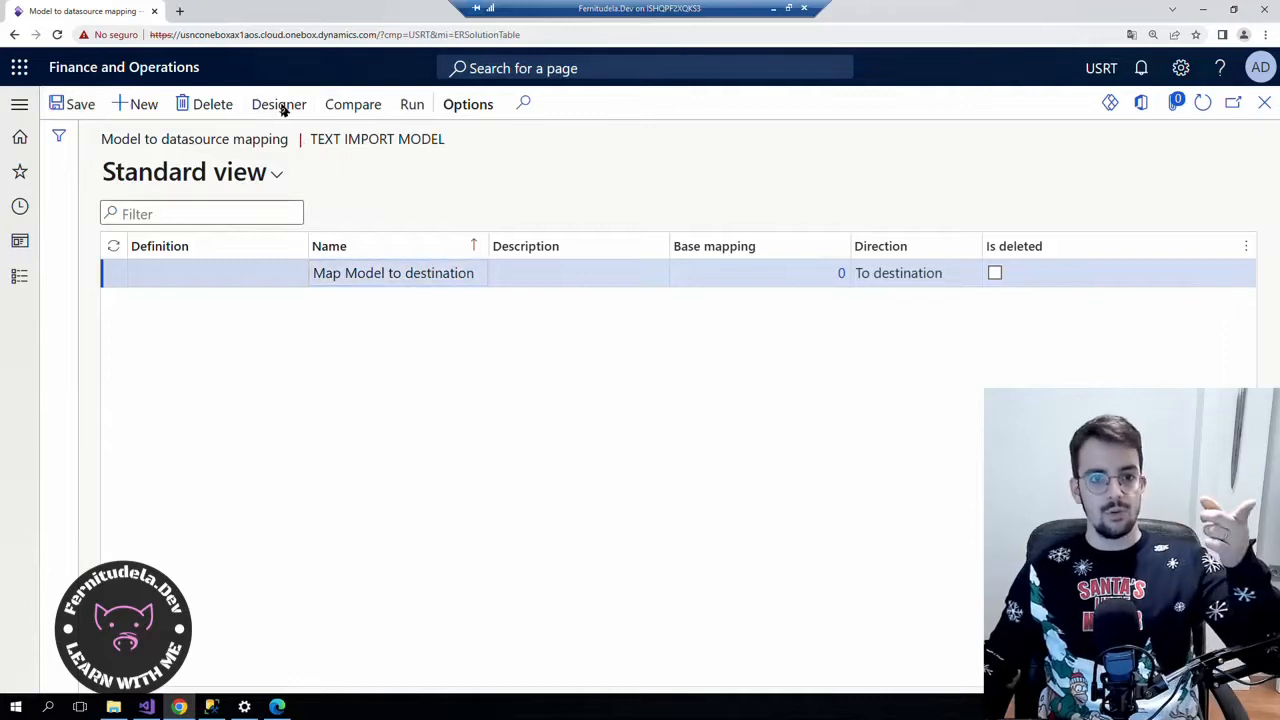
# Open the mapping in the designer, select the Data model source type and look over its properties form and the other source types.
pyautogui.click(280, 106)
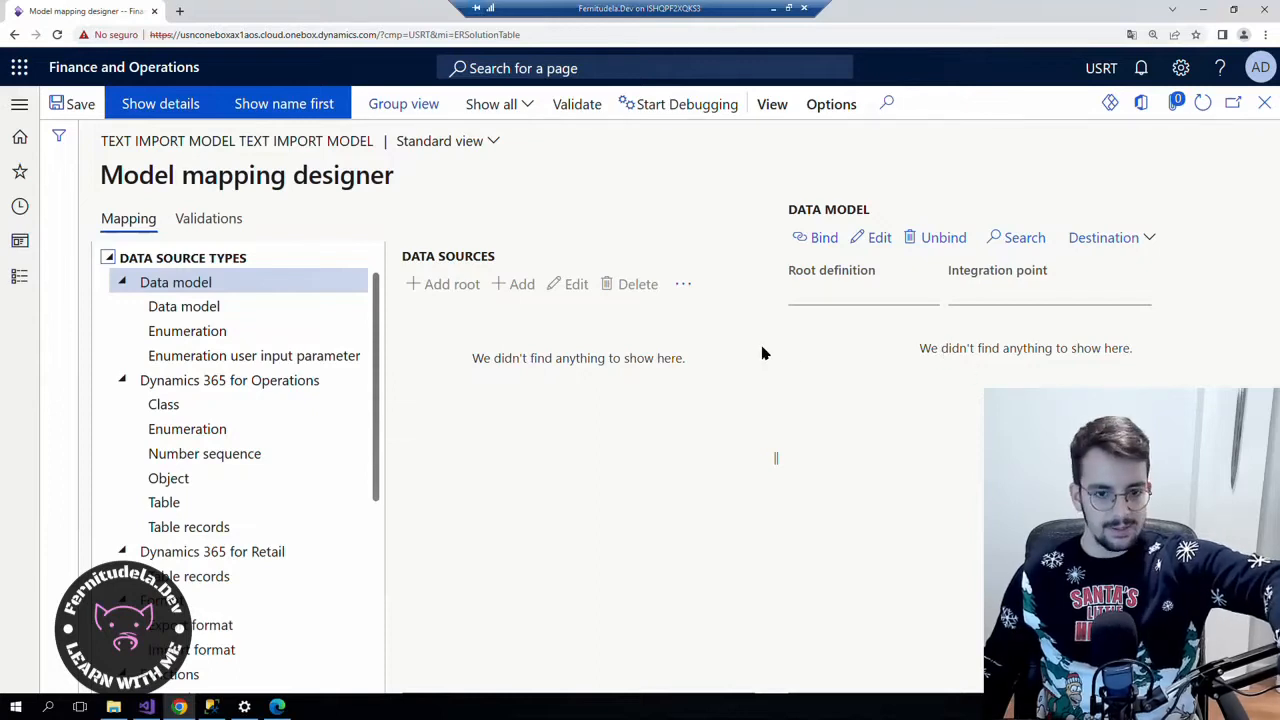
pyautogui.click(205, 308)
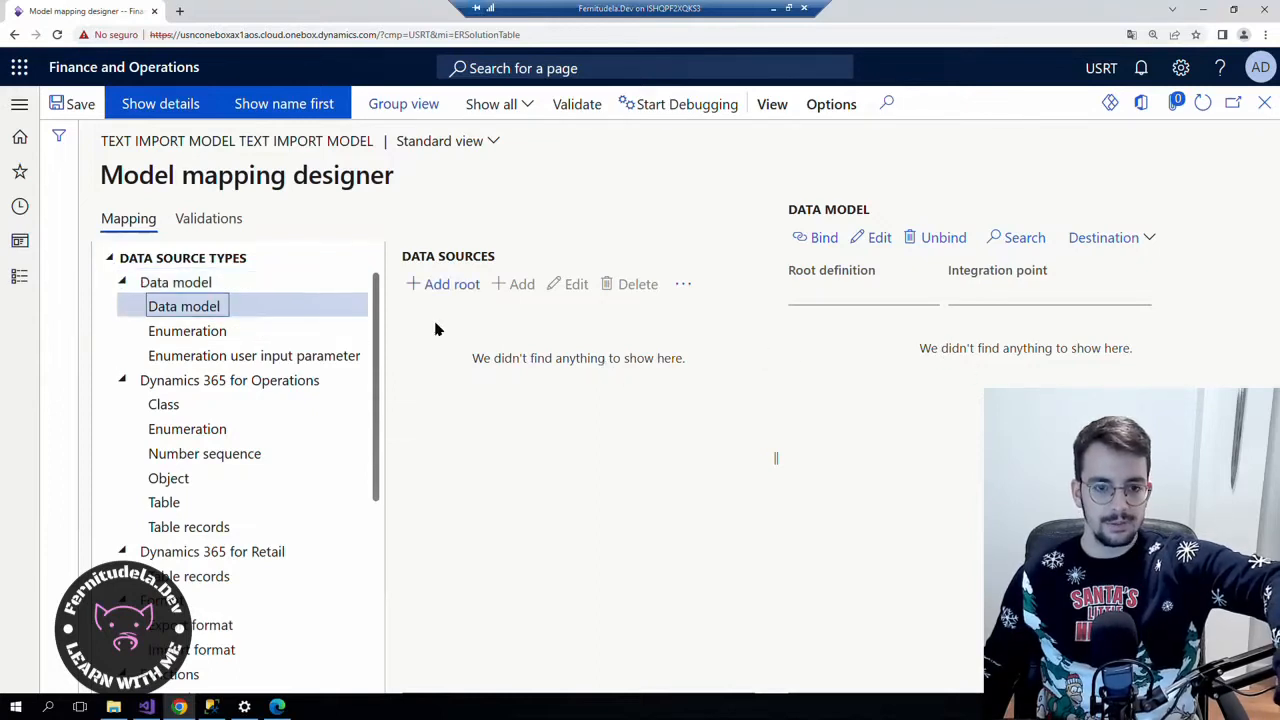
pyautogui.click(443, 284)
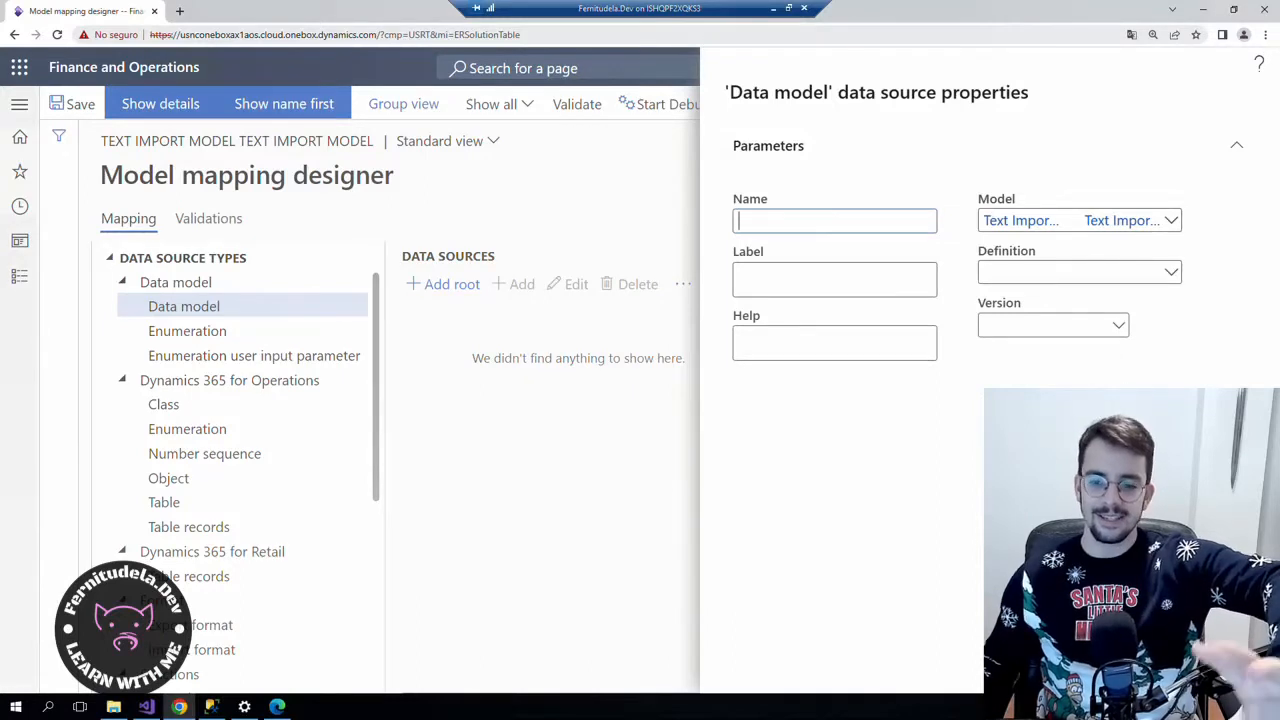
pyautogui.press('Escape')
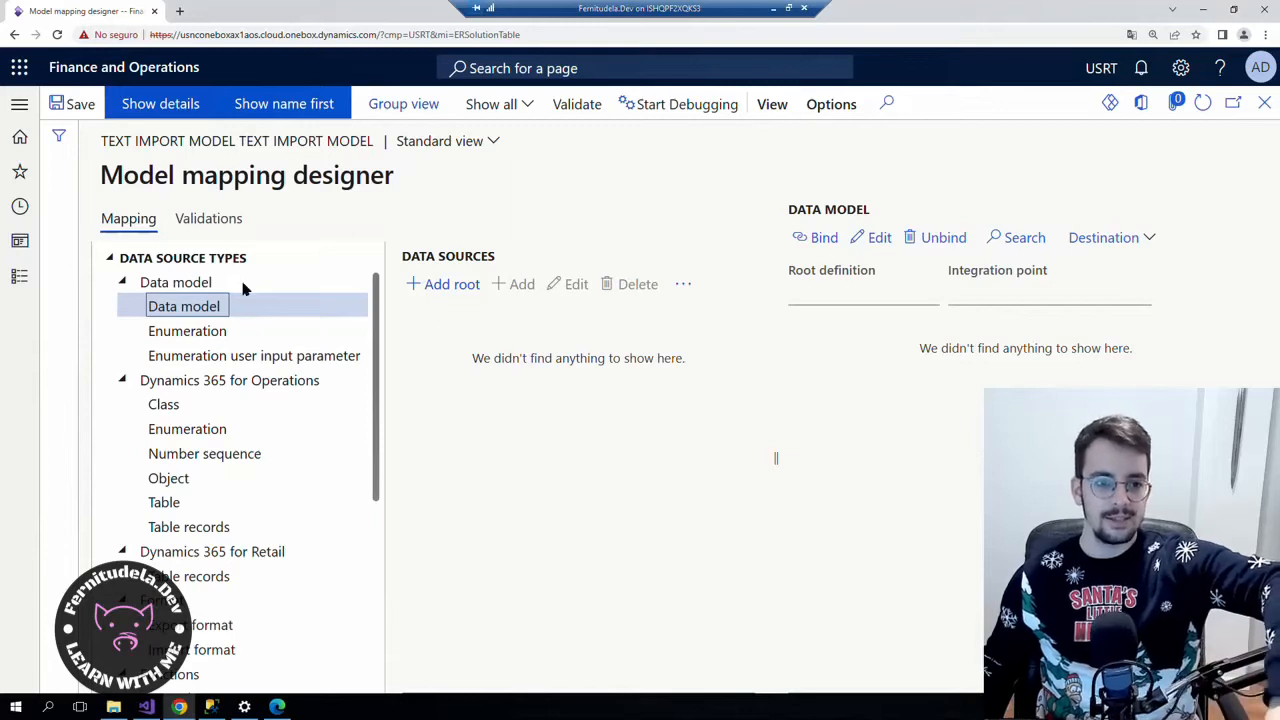
pyautogui.scroll(-3, 180, 440)
pyautogui.scroll(3, 190, 482)
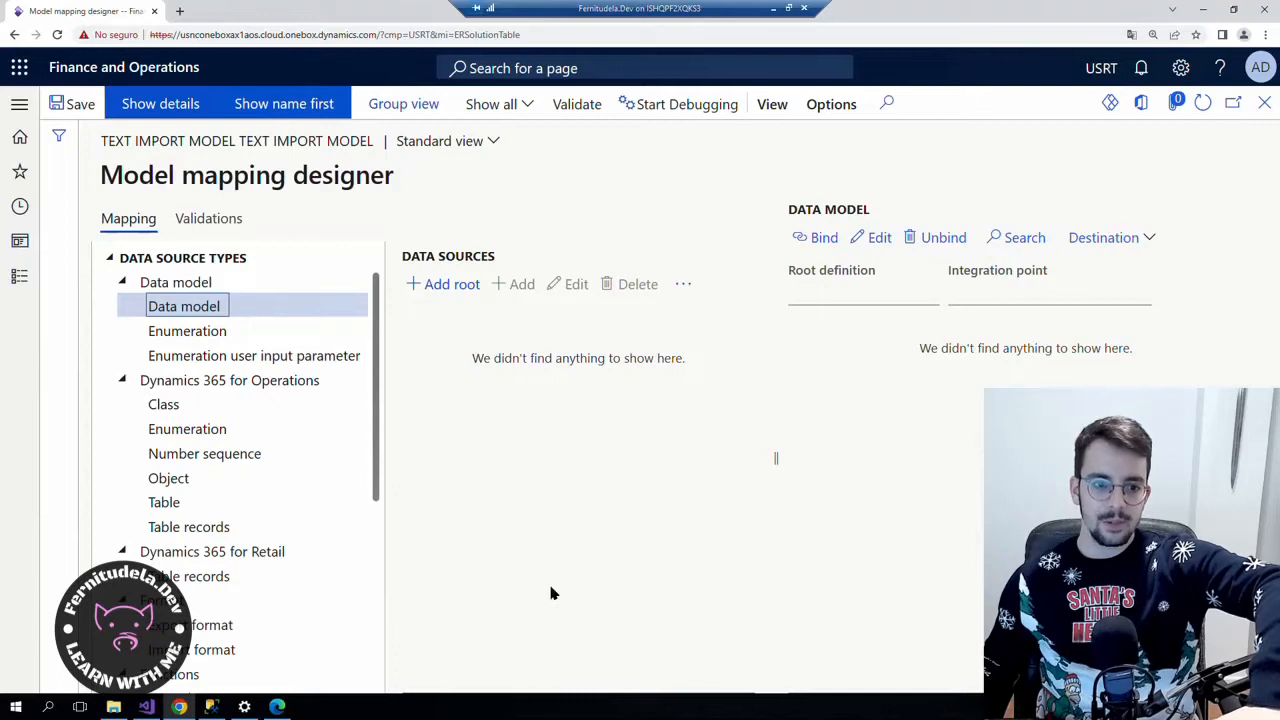
# Add a root Data model data source named Model, with definition Model and version 1 of the Text Import model.
pyautogui.click(445, 288)
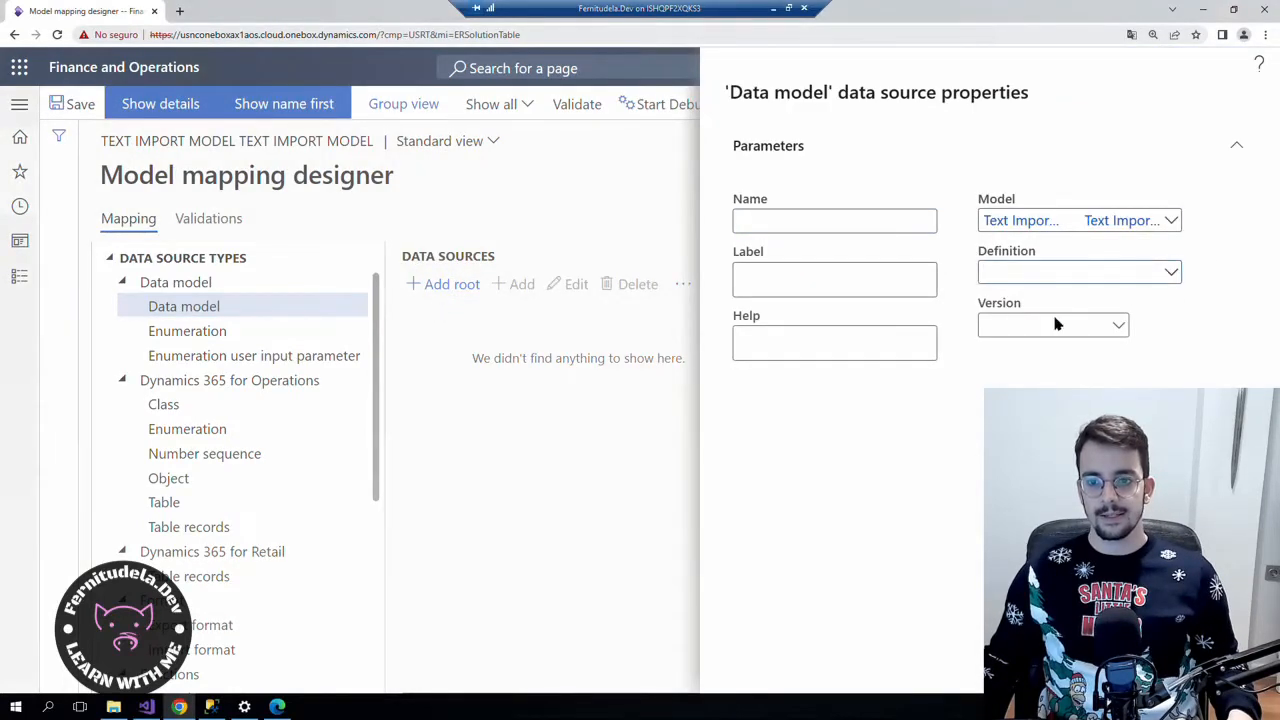
pyautogui.click(1023, 328)
pyautogui.click(1126, 328)
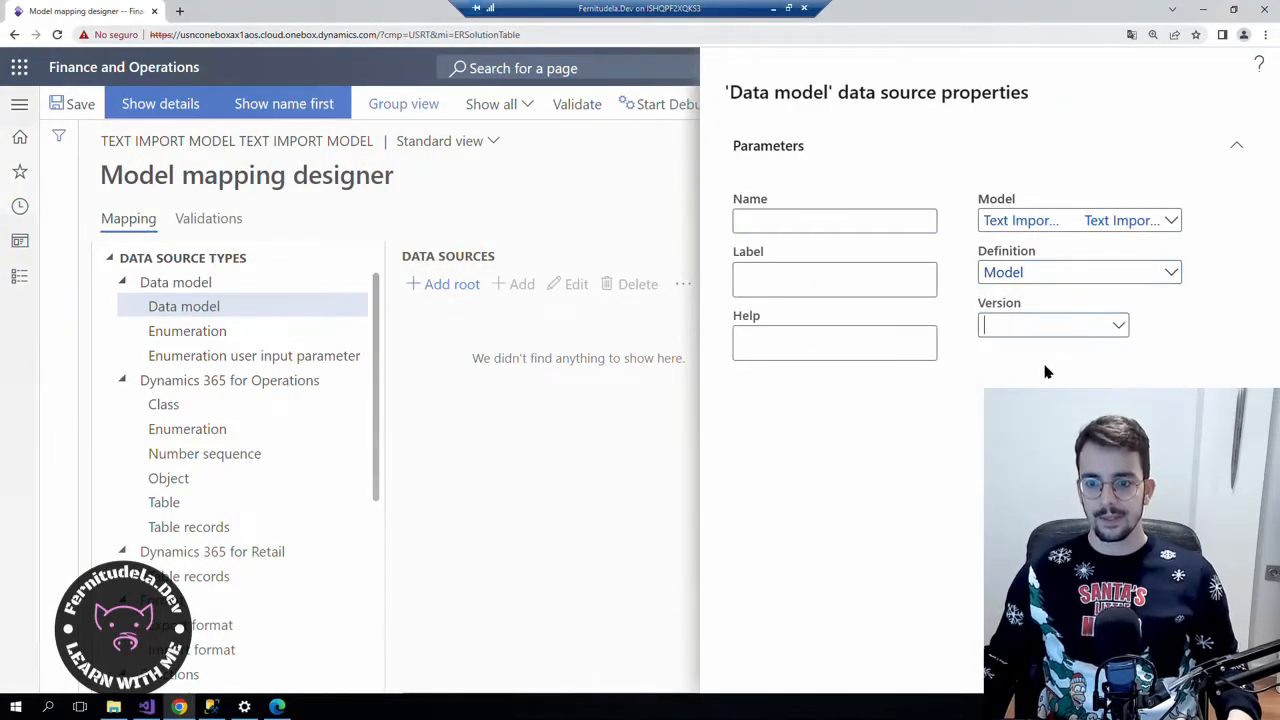
pyautogui.click(1046, 374)
pyautogui.click(807, 219)
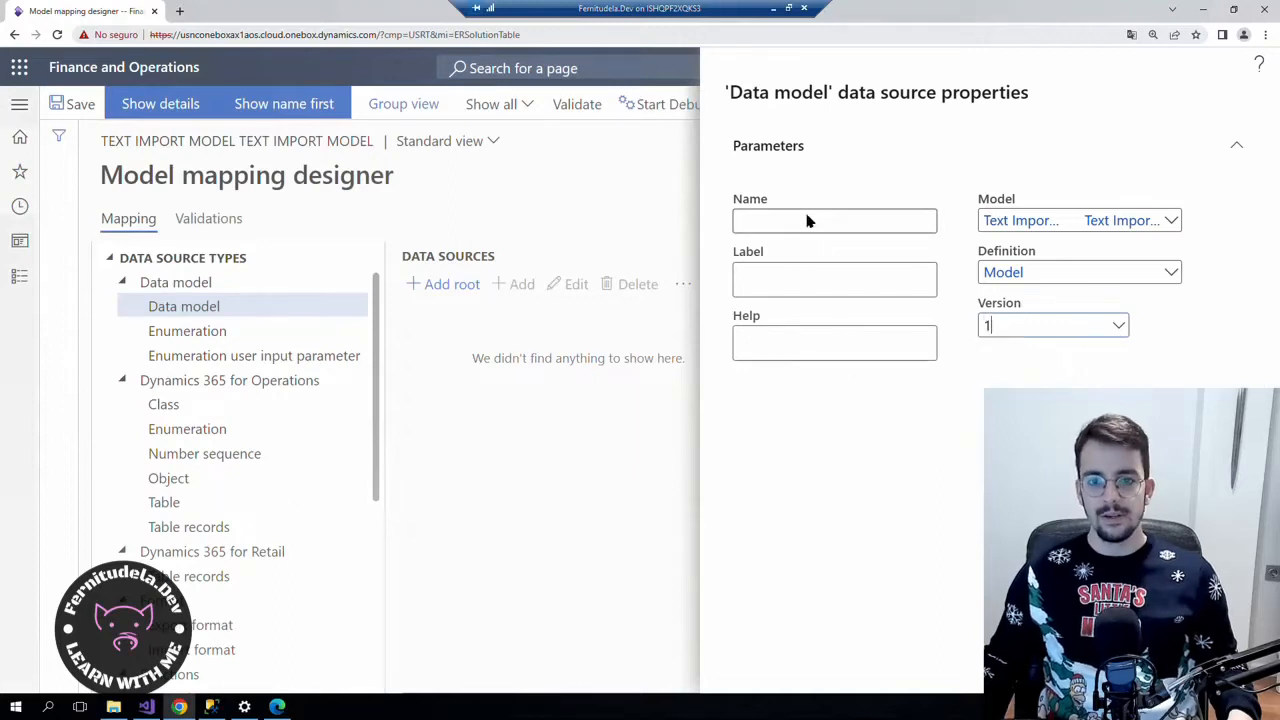
pyautogui.write('Model')
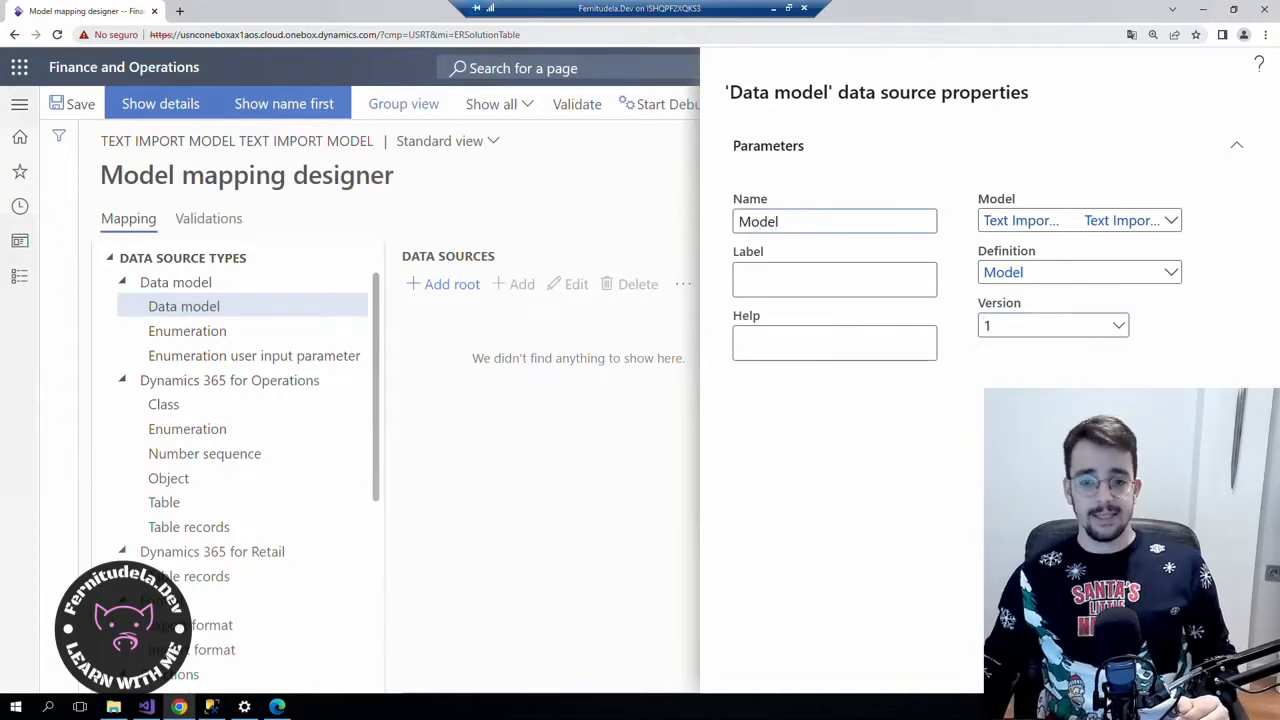
pyautogui.press('Return')
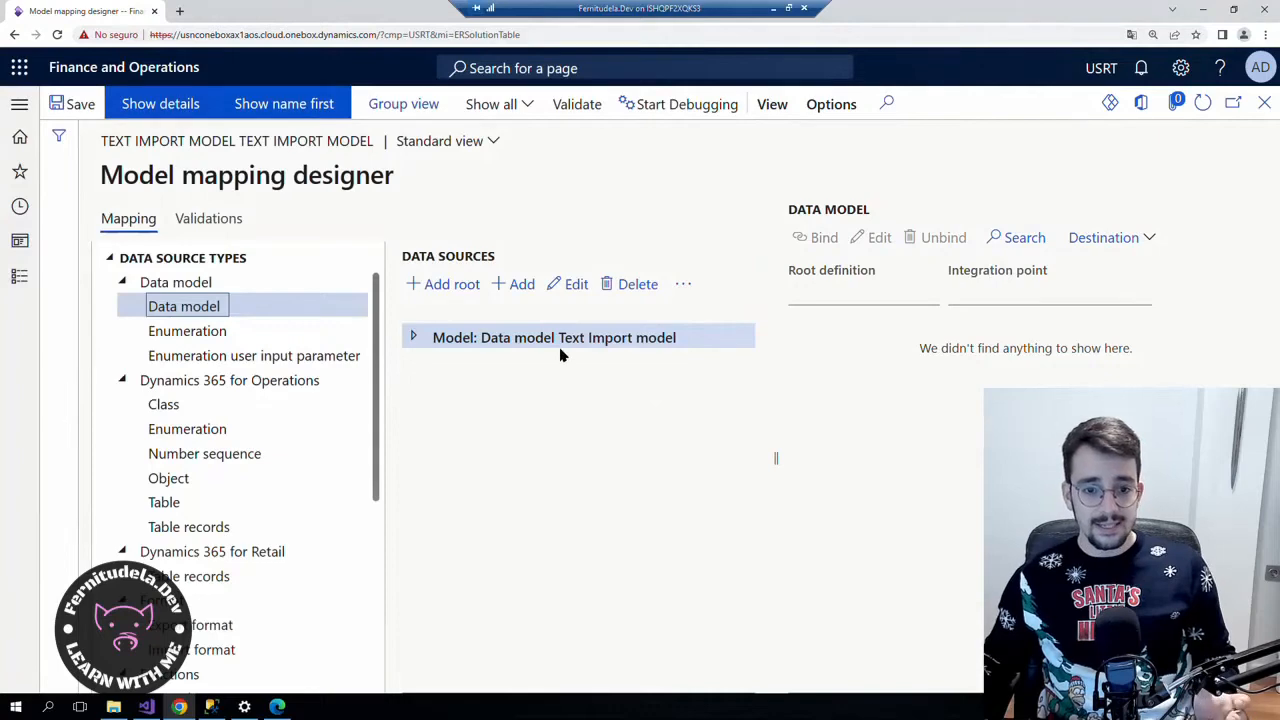
# Review the records in output.xml in Edge, return to the mapping designer and expand the Model data source down to the RecordList fields.
pyautogui.click(272, 708)
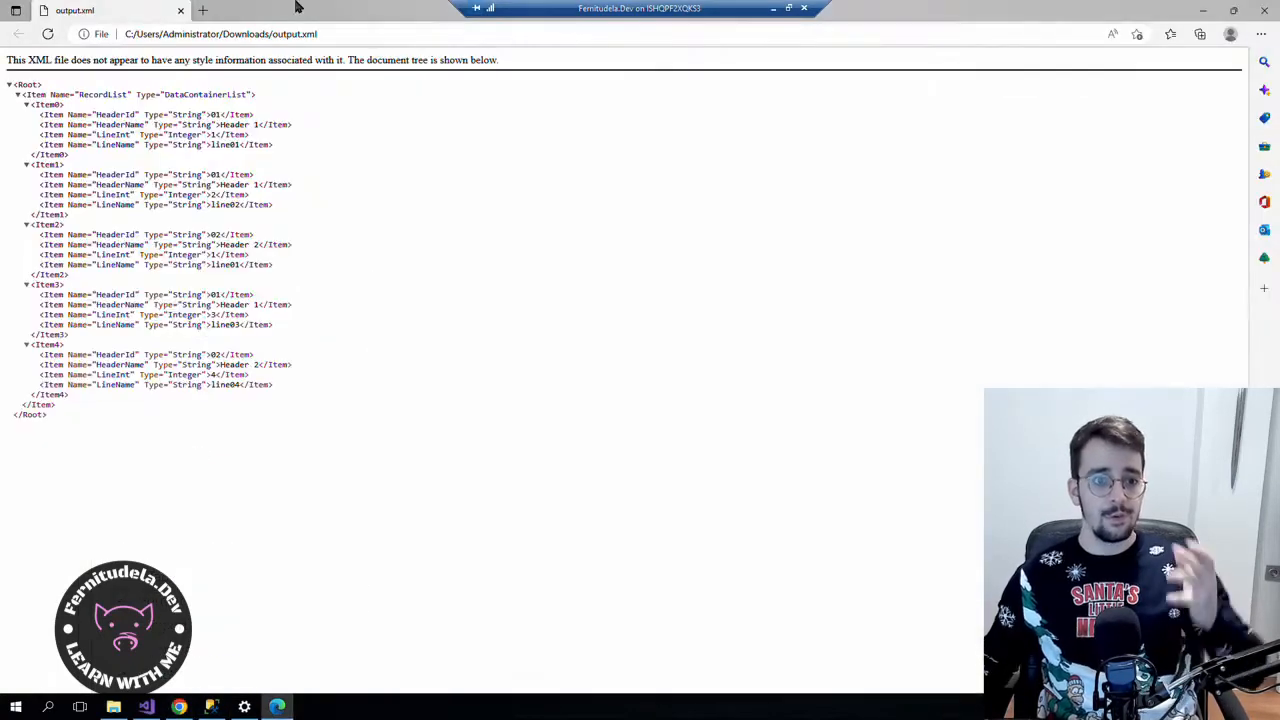
pyautogui.moveTo(317, 406); pyautogui.dragTo(6, 68)
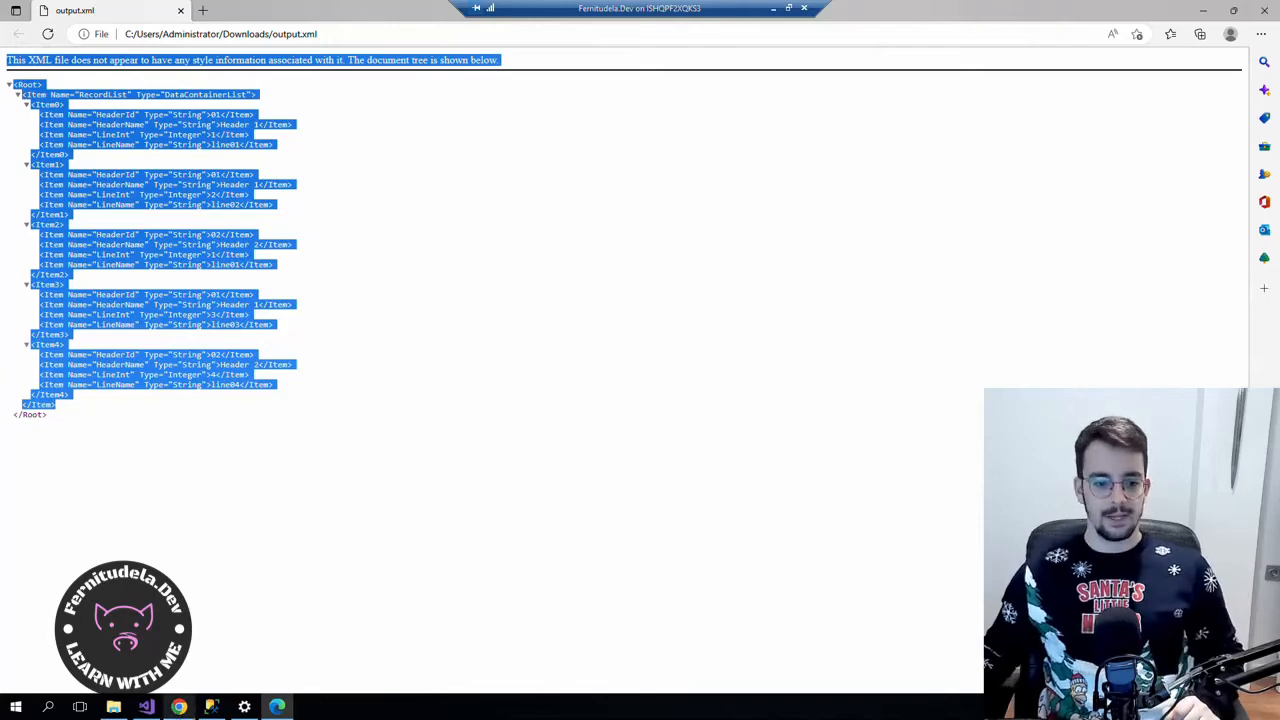
pyautogui.hotkey('alt', 'Tab')
pyautogui.click(750, 438)
pyautogui.click(414, 337)
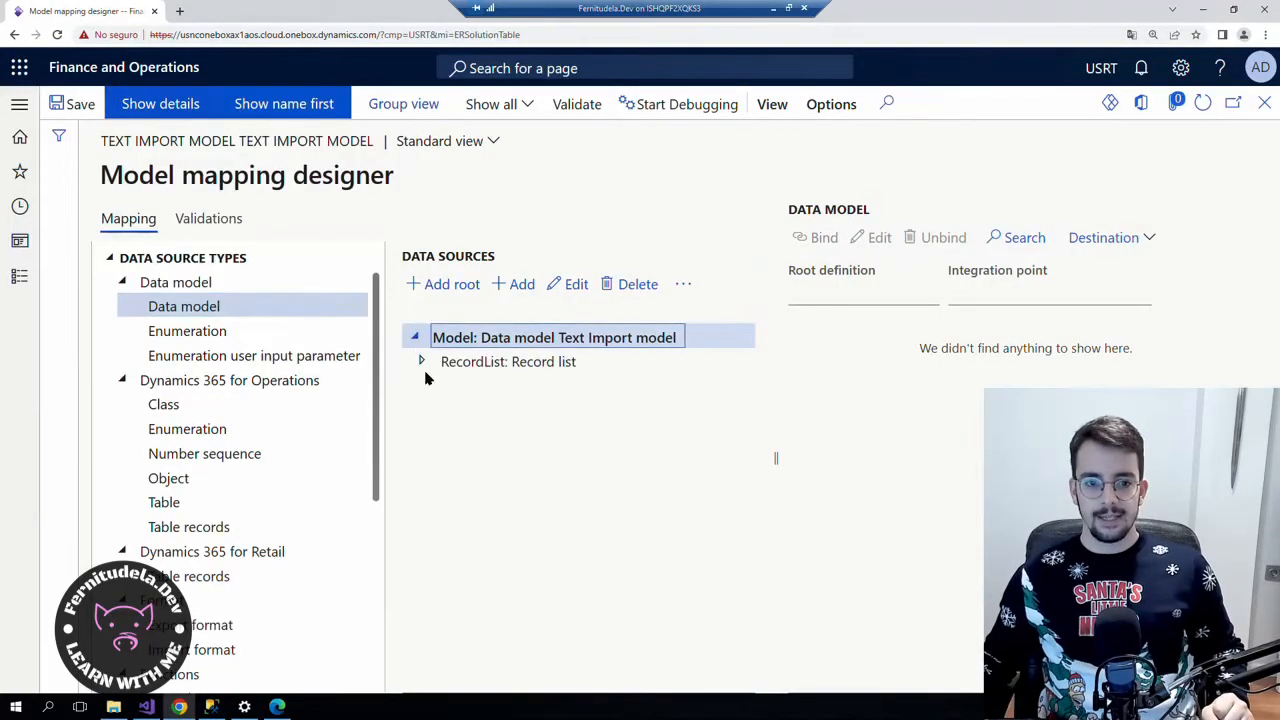
pyautogui.click(421, 366)
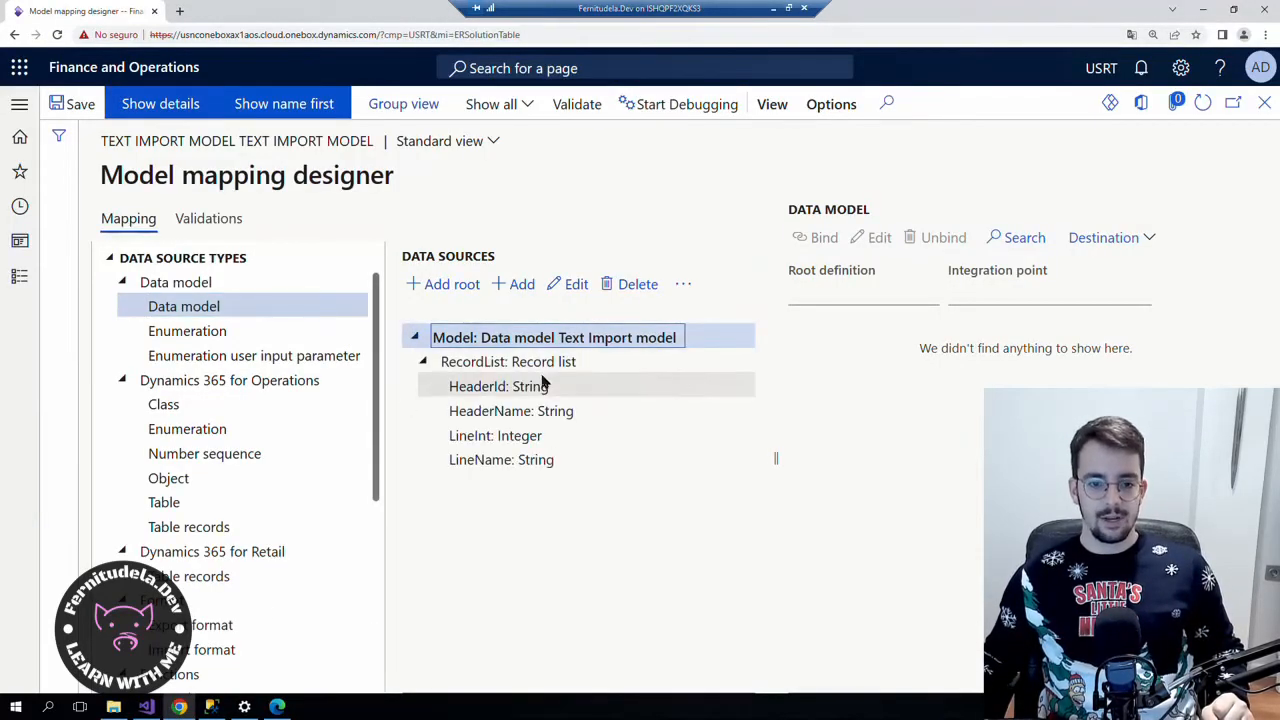
# Add a destination entity named Header for the FTDHeaderTable table, filtering the table list to names beginning with FTD.
pyautogui.click(1106, 244)
pyautogui.click(1105, 266)
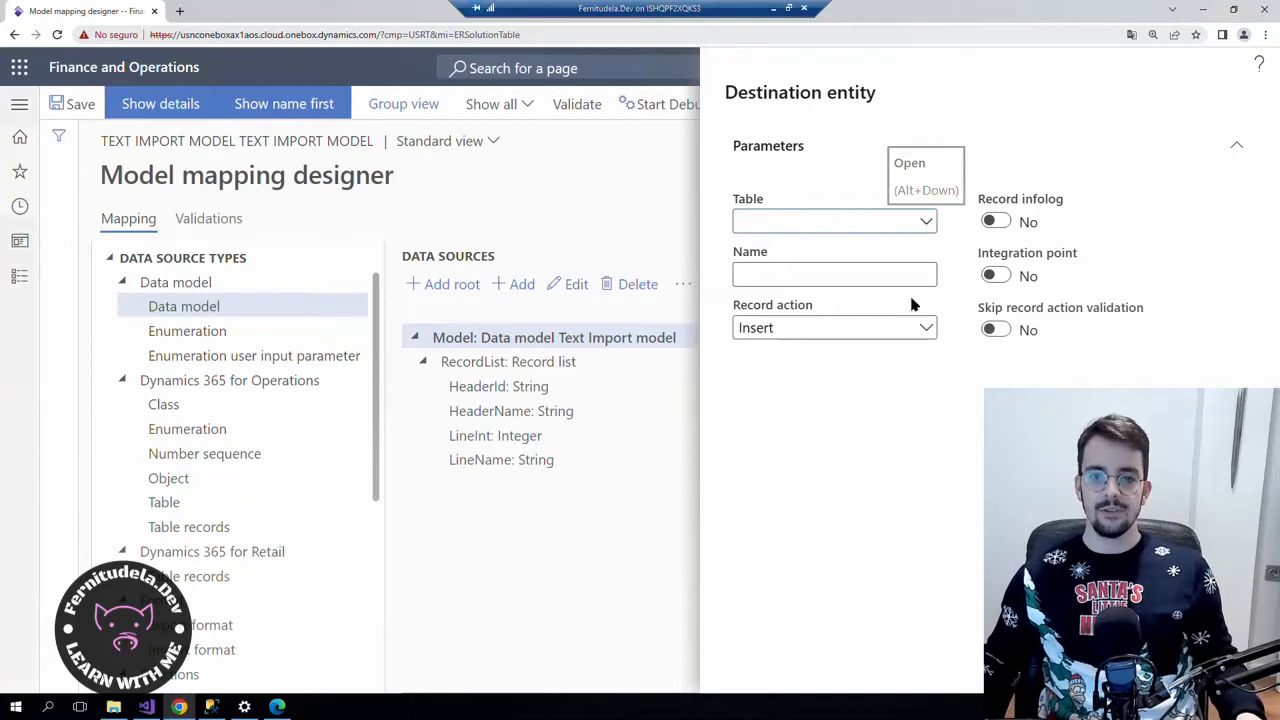
pyautogui.click(926, 222)
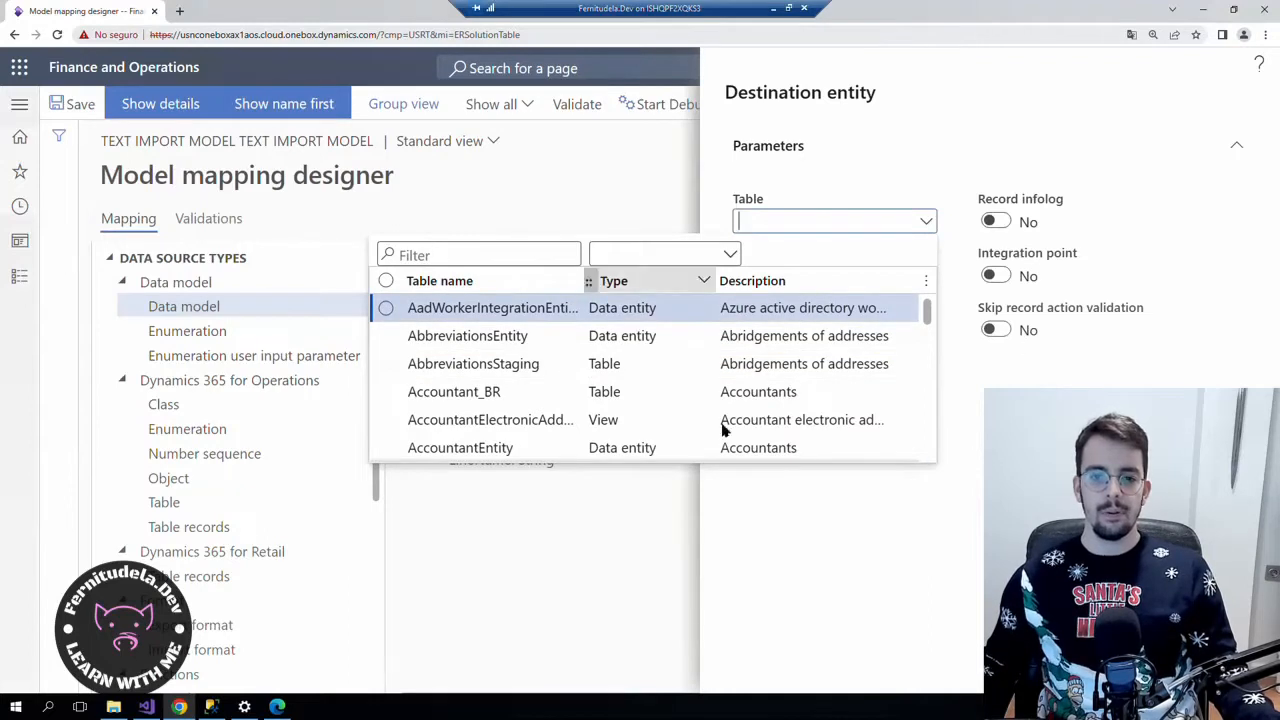
pyautogui.click(952, 518)
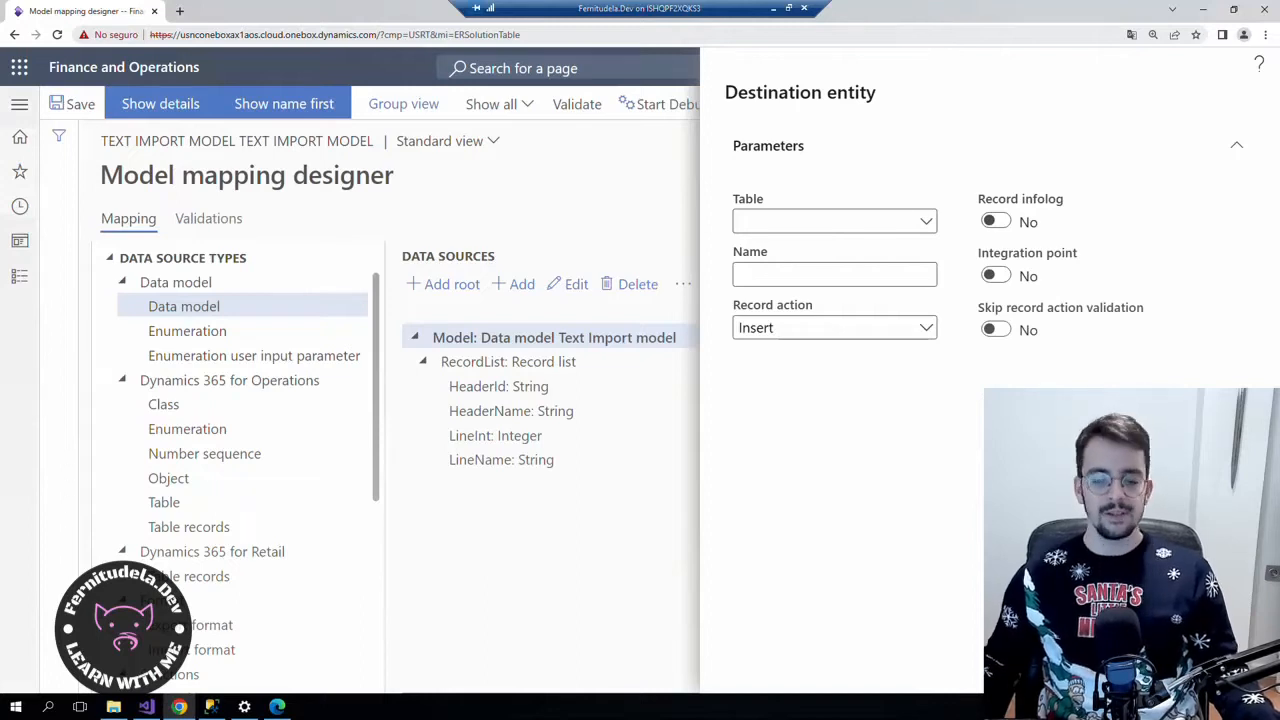
pyautogui.click(930, 224)
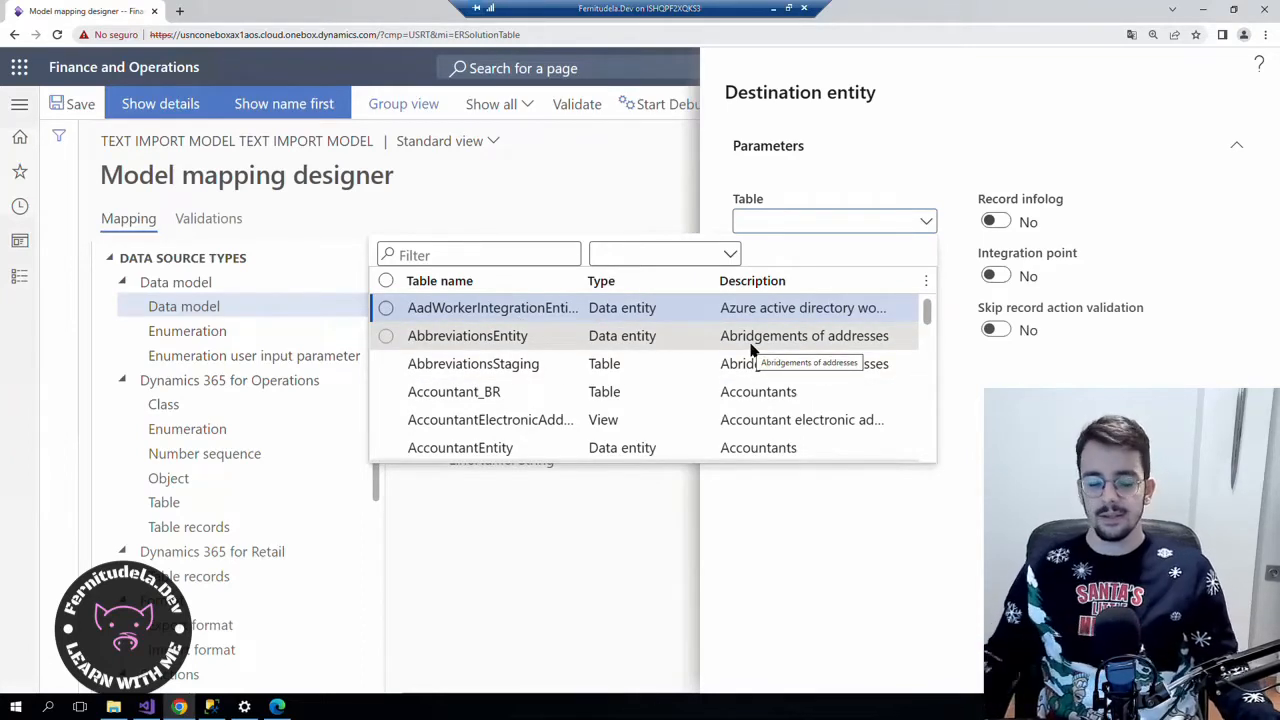
pyautogui.click(516, 283)
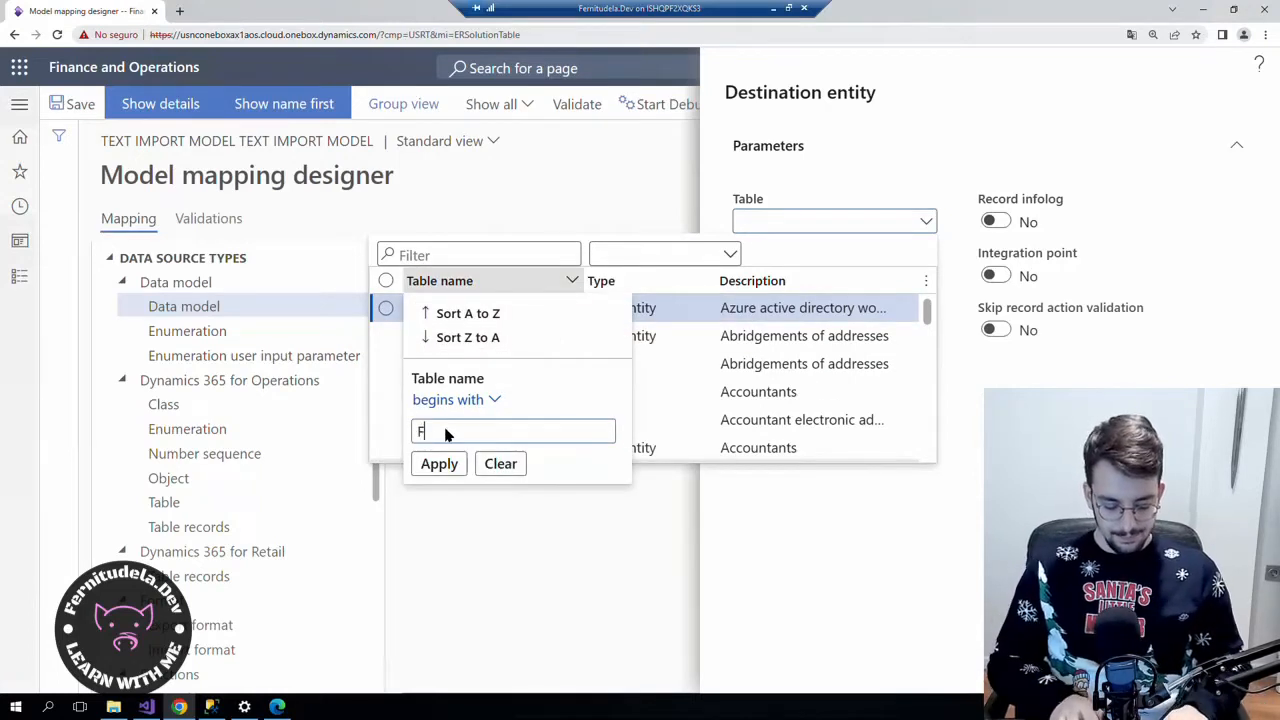
pyautogui.write('FTD')
pyautogui.press('Return')
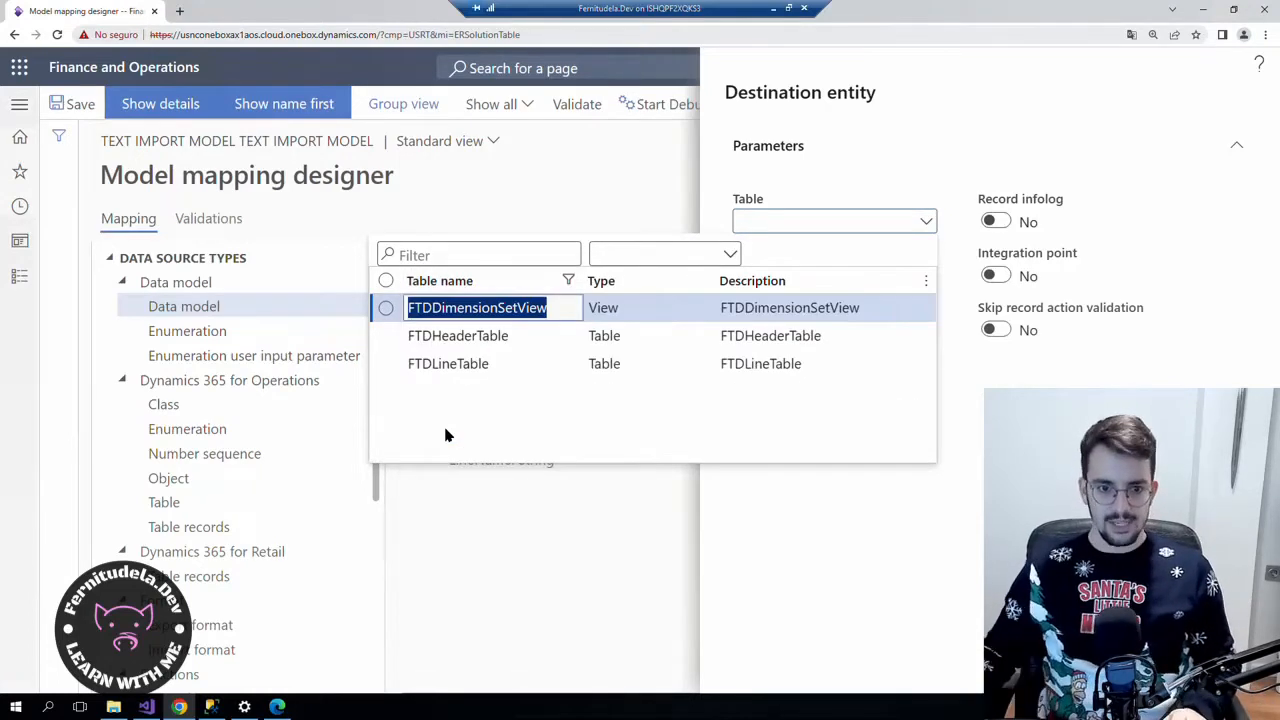
pyautogui.click(490, 338)
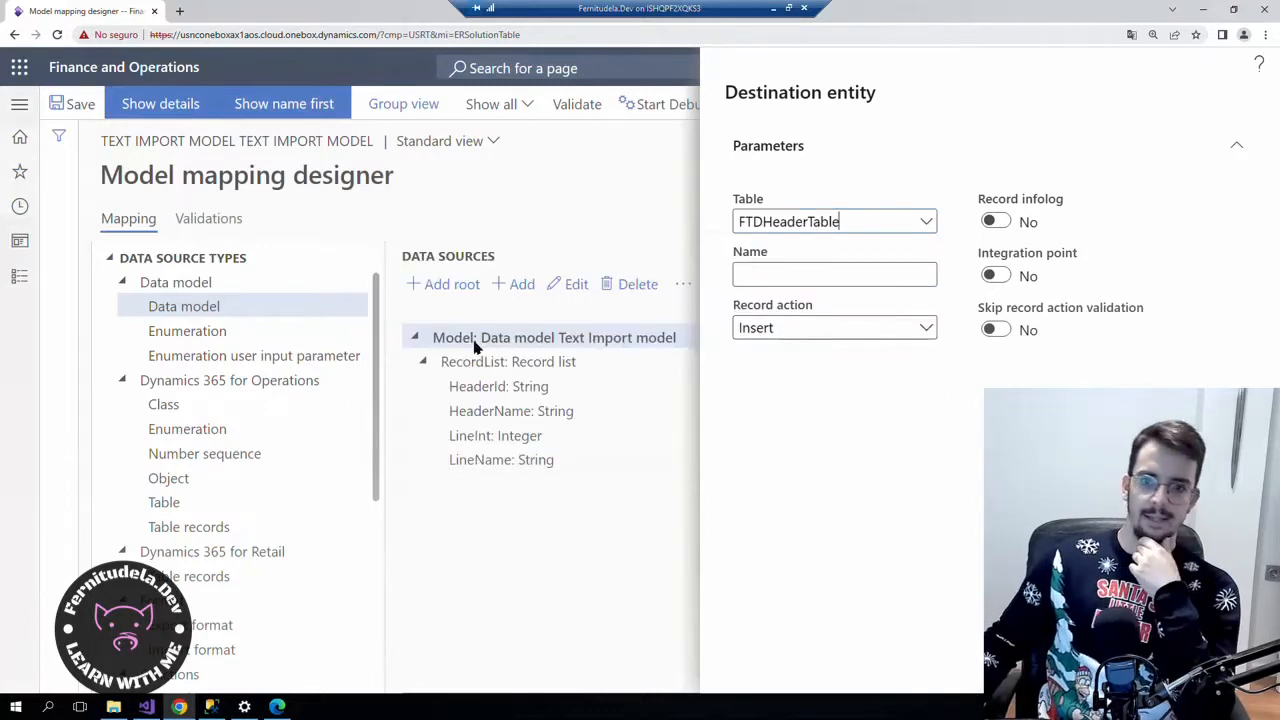
pyautogui.click(818, 278)
pyautogui.write('Header')
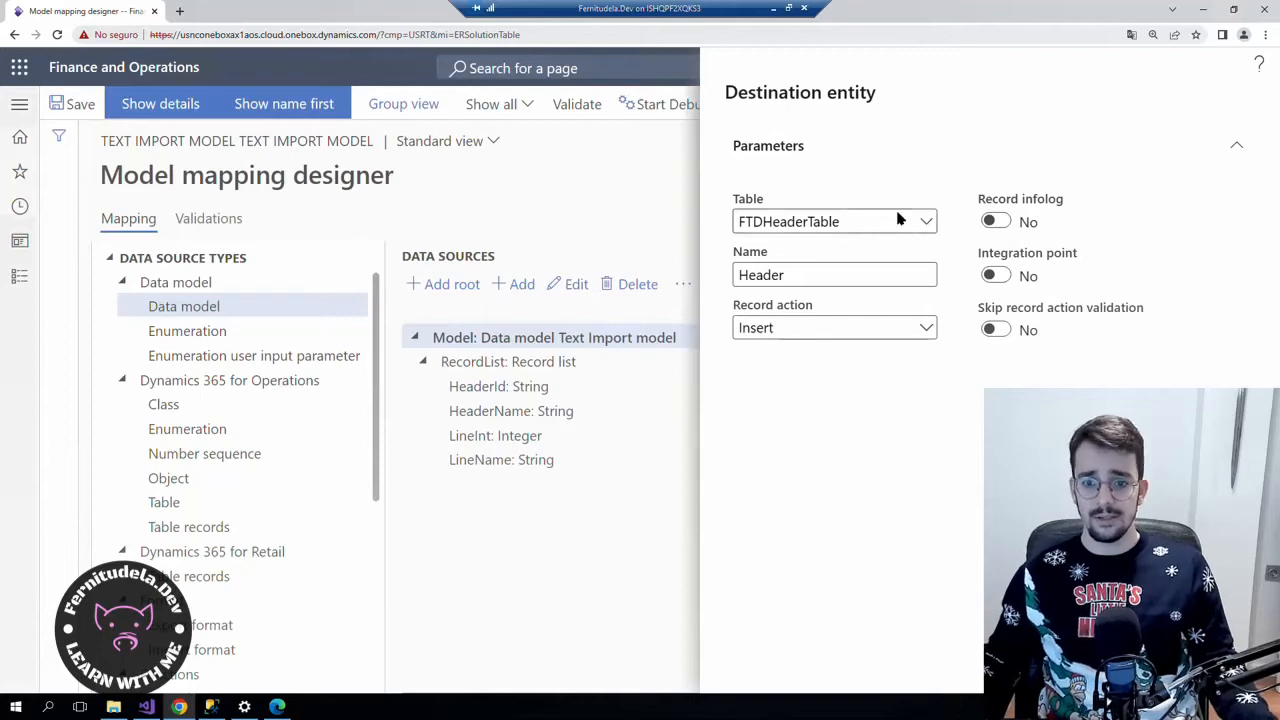
pyautogui.click(1130, 665)
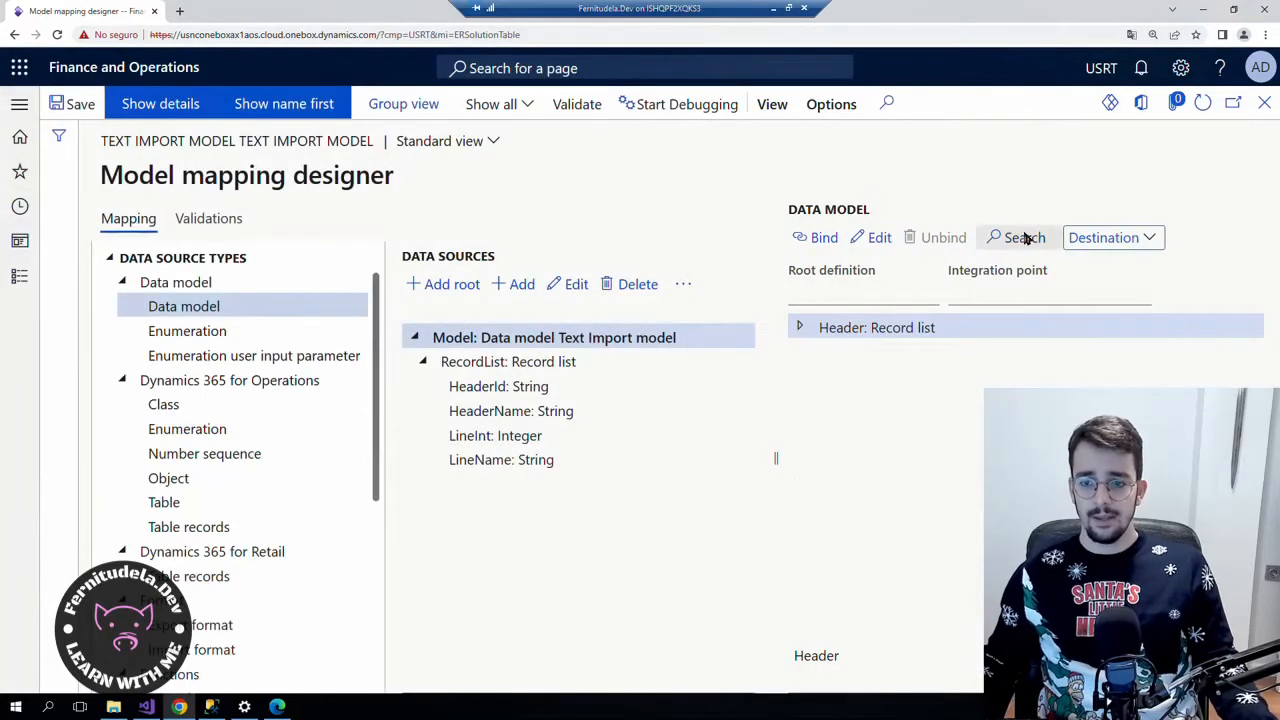
# Add a second destination entity named Lines for the FTDLineTable table.
pyautogui.click(1137, 237)
pyautogui.click(1074, 264)
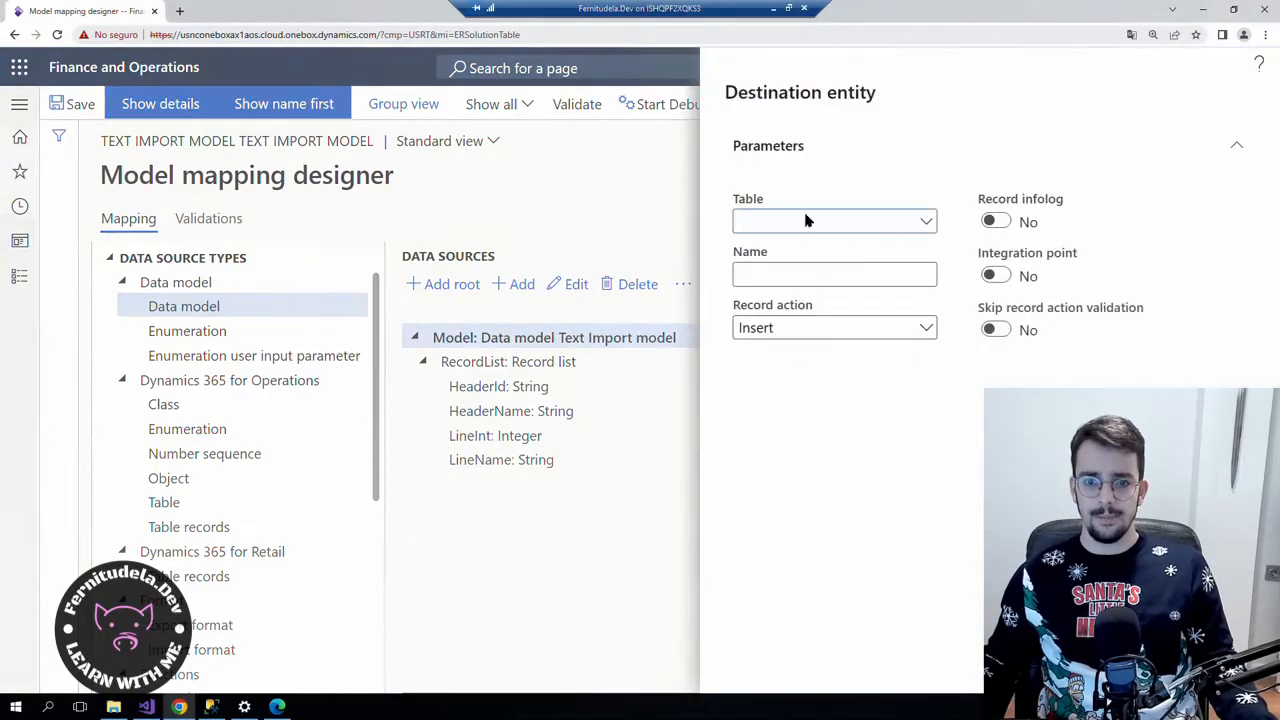
pyautogui.write('FTD')
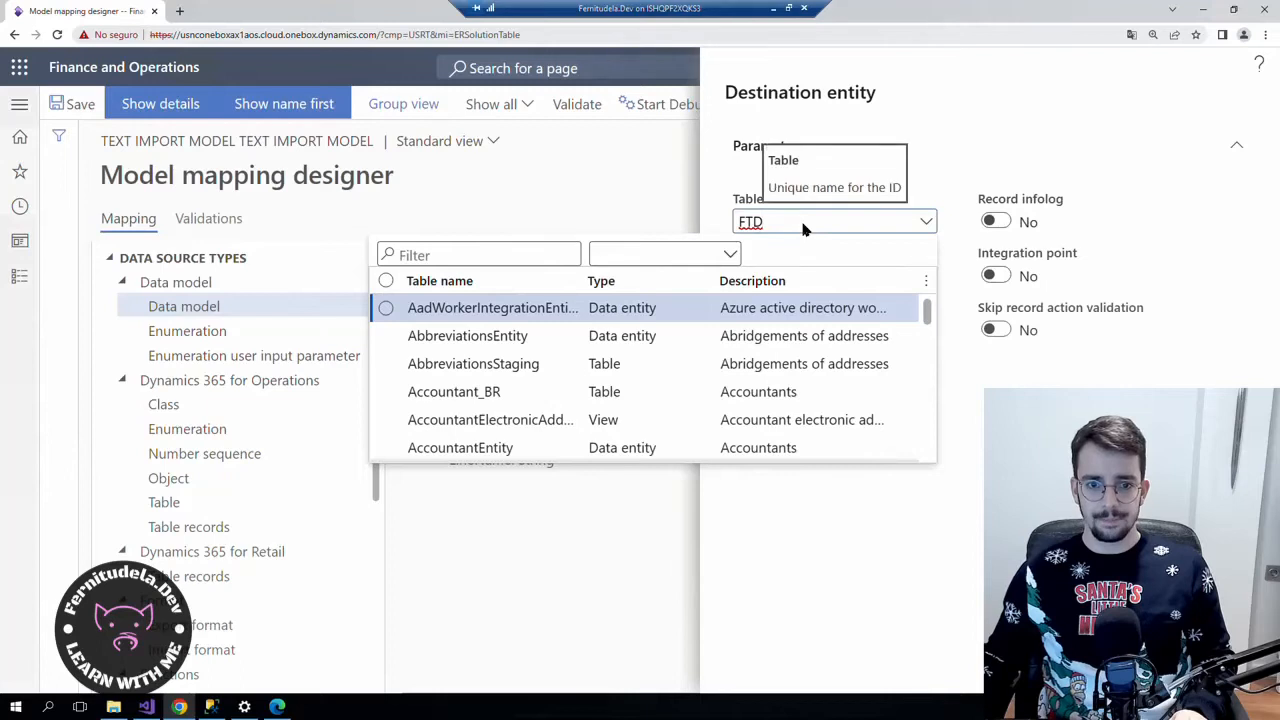
pyautogui.click(487, 285)
pyautogui.write('ftd')
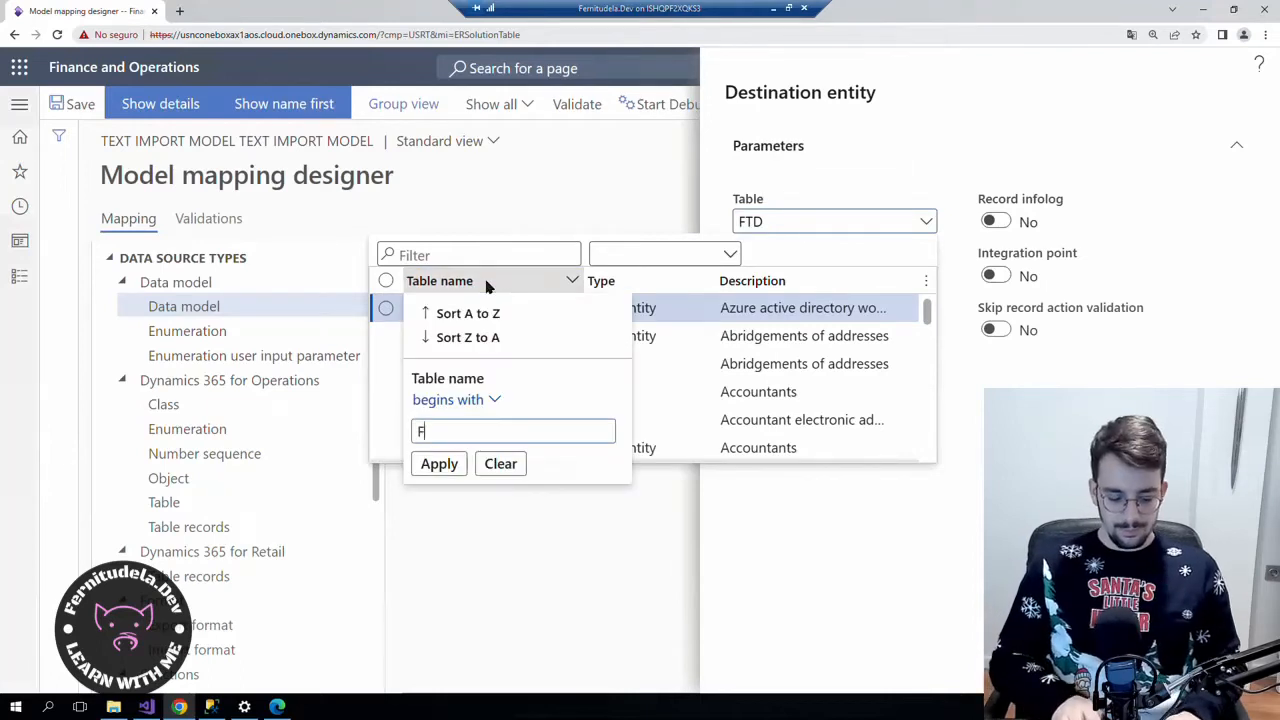
pyautogui.press('Return')
pyautogui.click(495, 366)
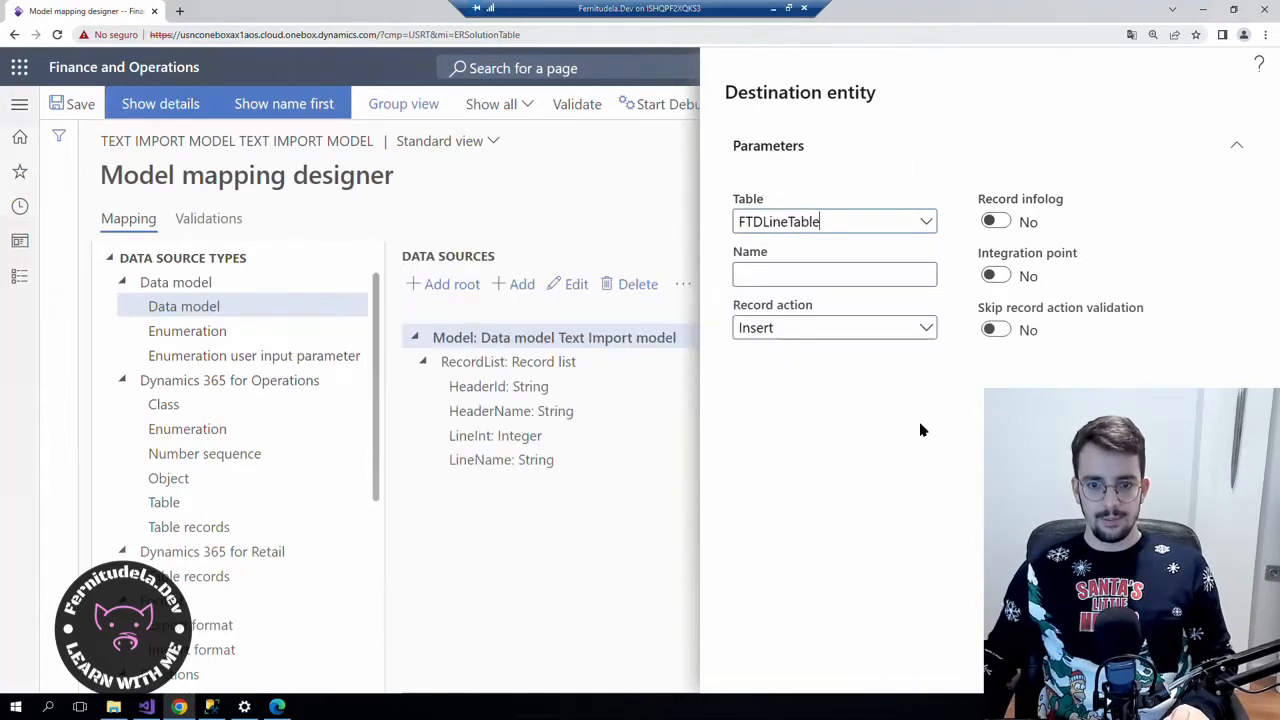
pyautogui.click(800, 268)
pyautogui.write('Libne')
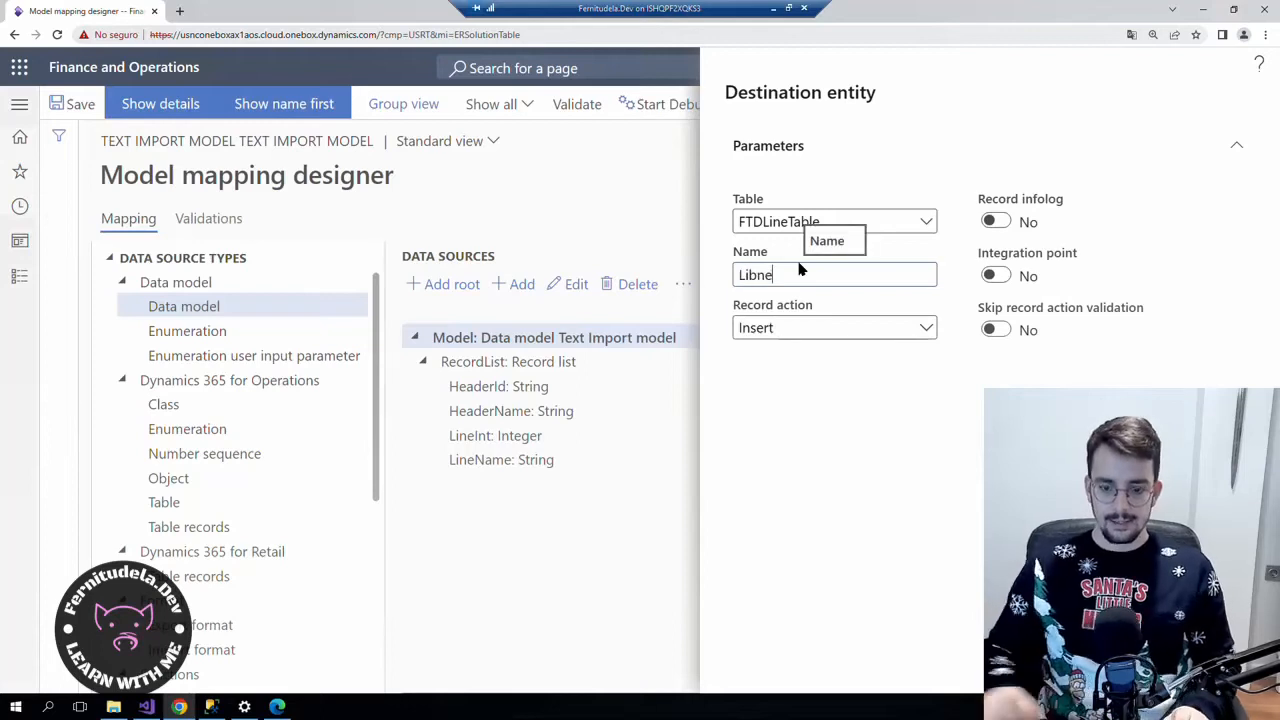
pyautogui.write('nes')
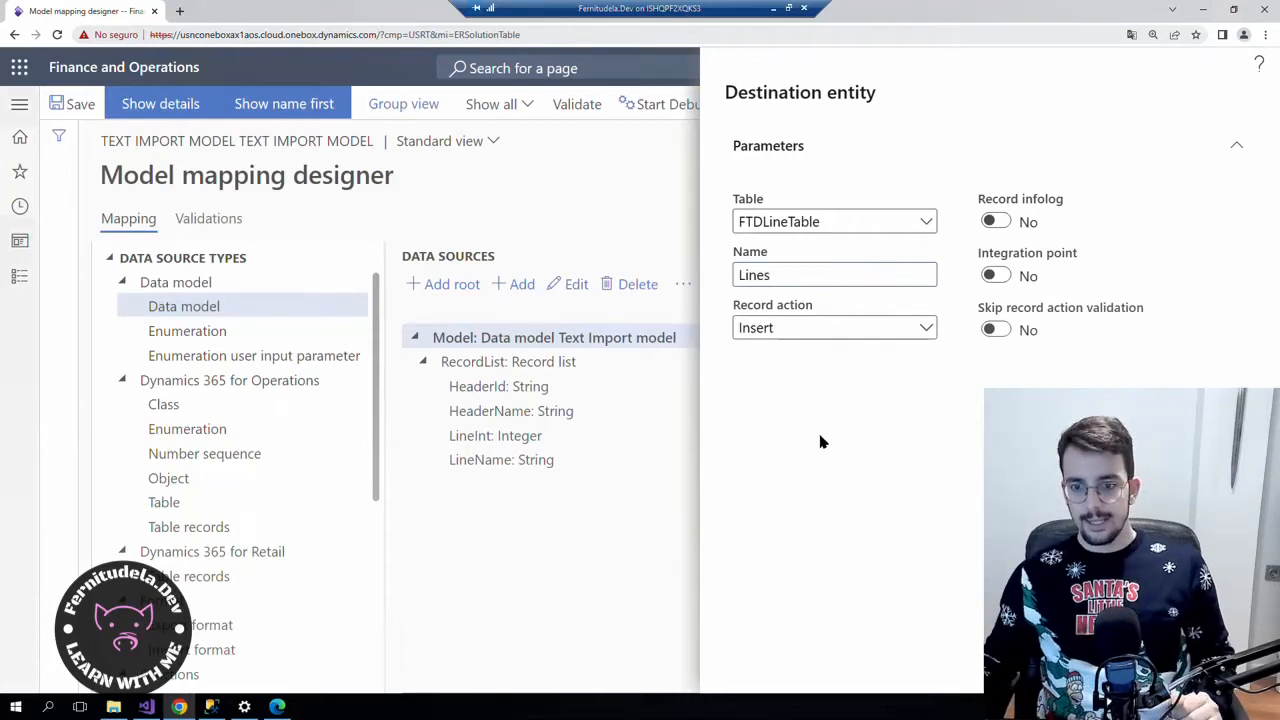
pyautogui.press('Return')
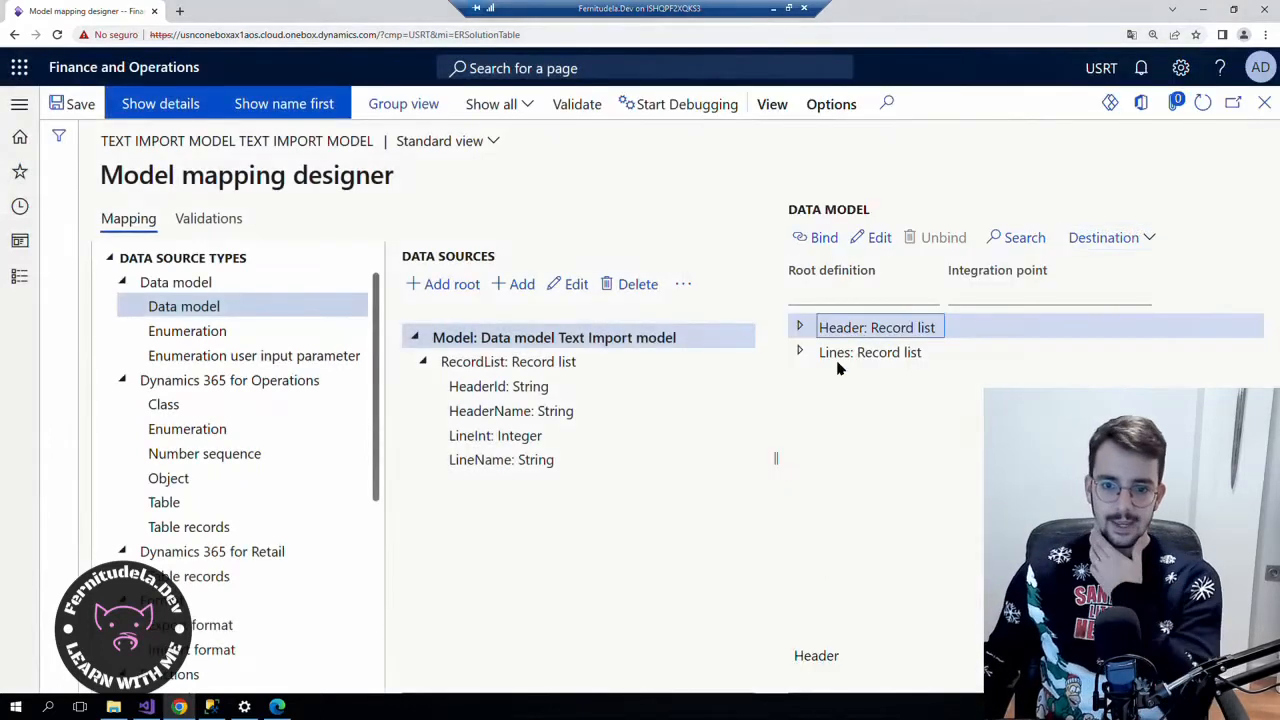
pyautogui.click(840, 360)
pyautogui.click(858, 330)
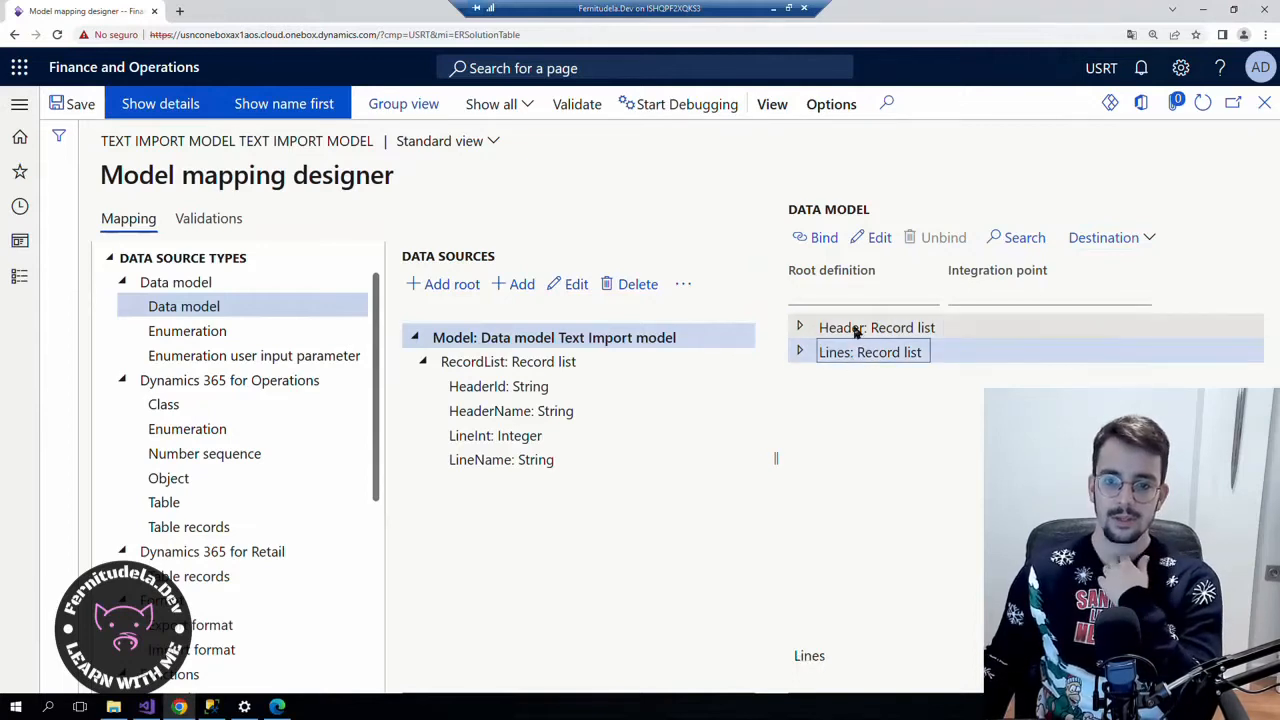
pyautogui.click(858, 356)
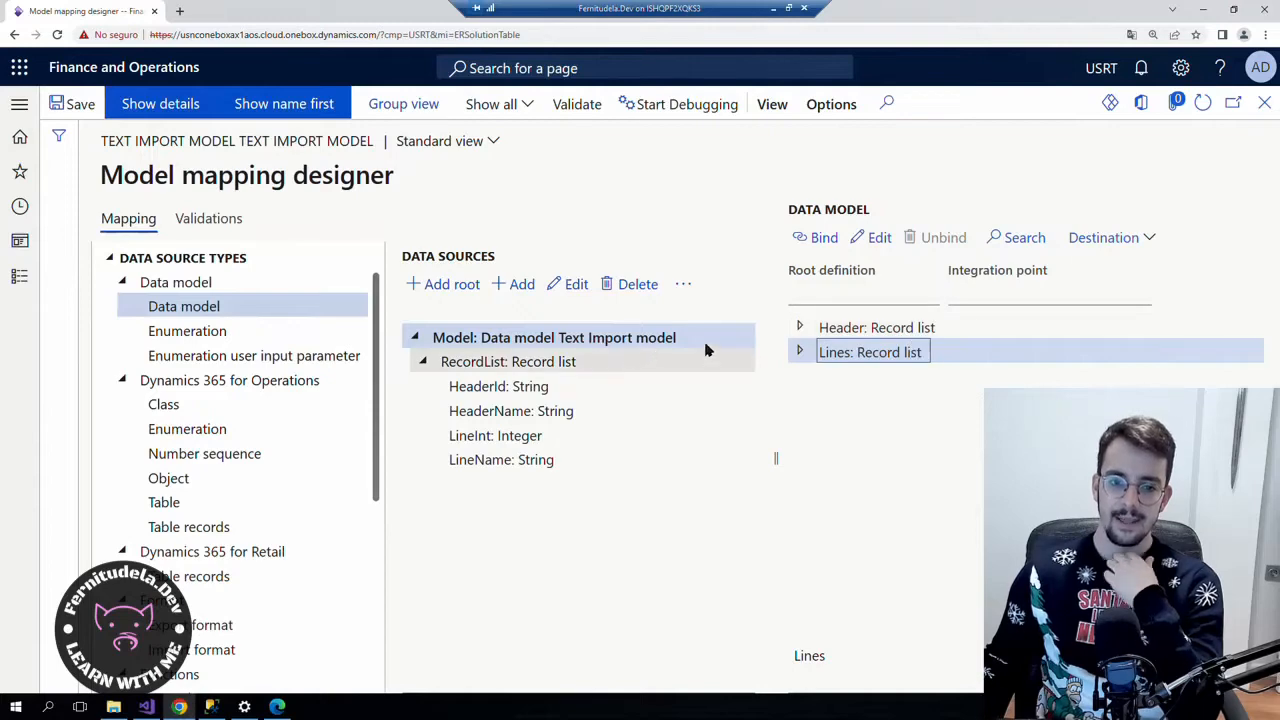
pyautogui.click(841, 331)
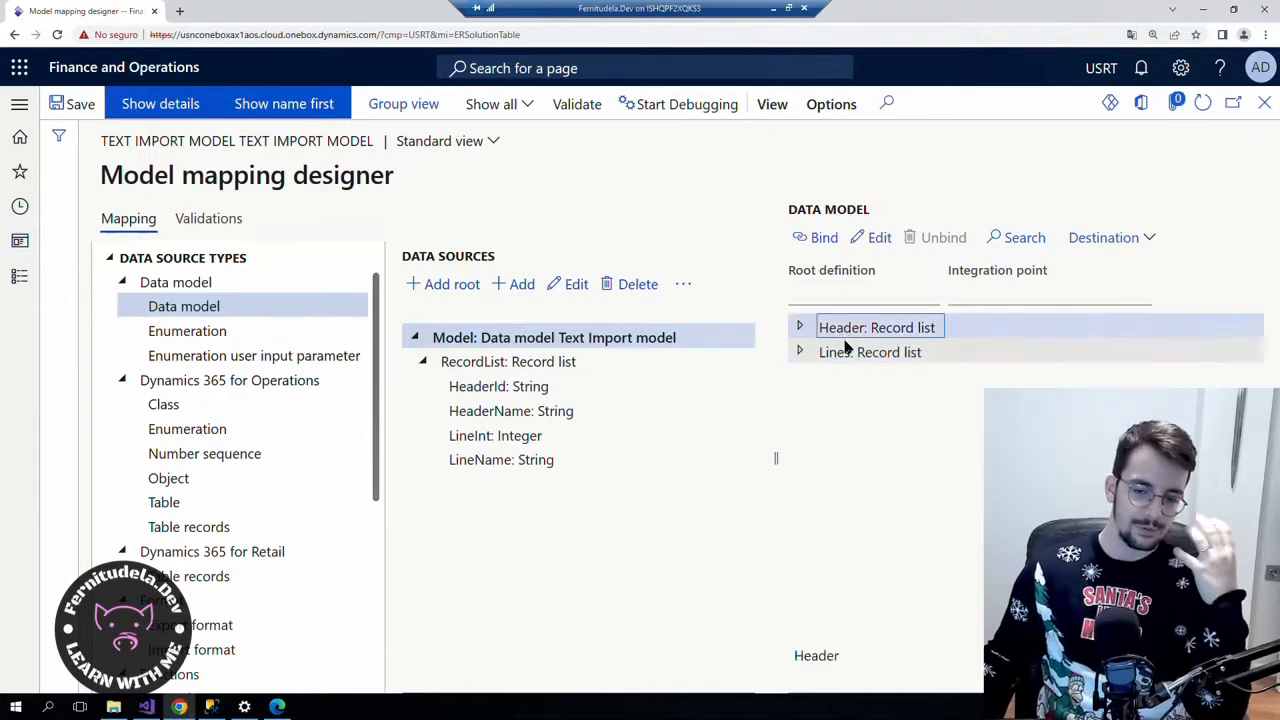
pyautogui.click(848, 352)
pyautogui.click(850, 330)
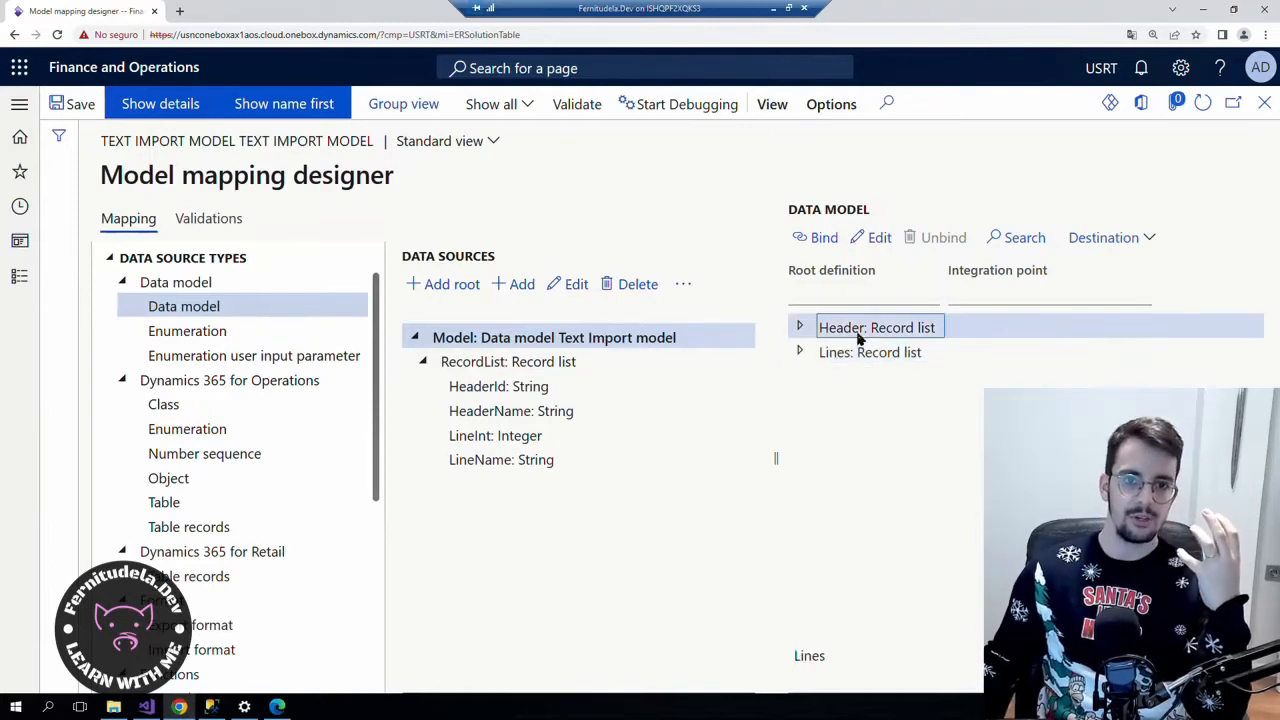
# Switch to output.xml in Edge, examine the HeaderId and HeaderName values across the items, and return to the mapping designer.
pyautogui.click(279, 708)
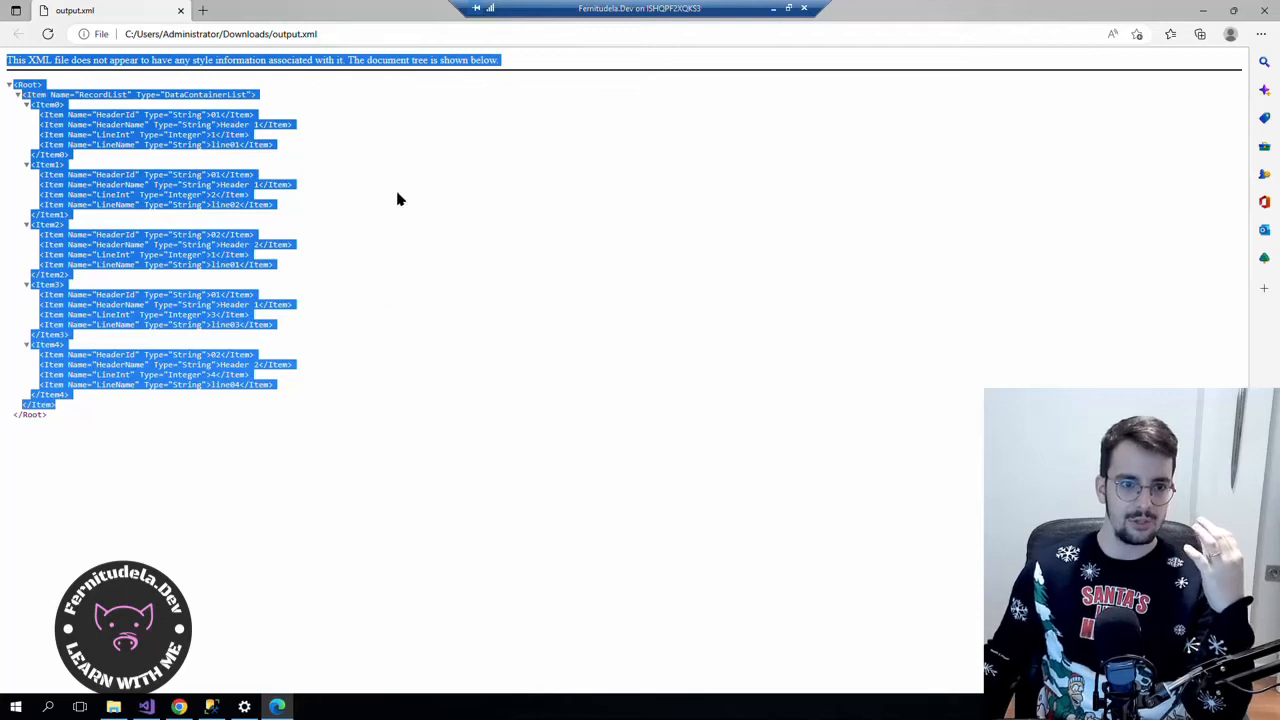
pyautogui.click(227, 136)
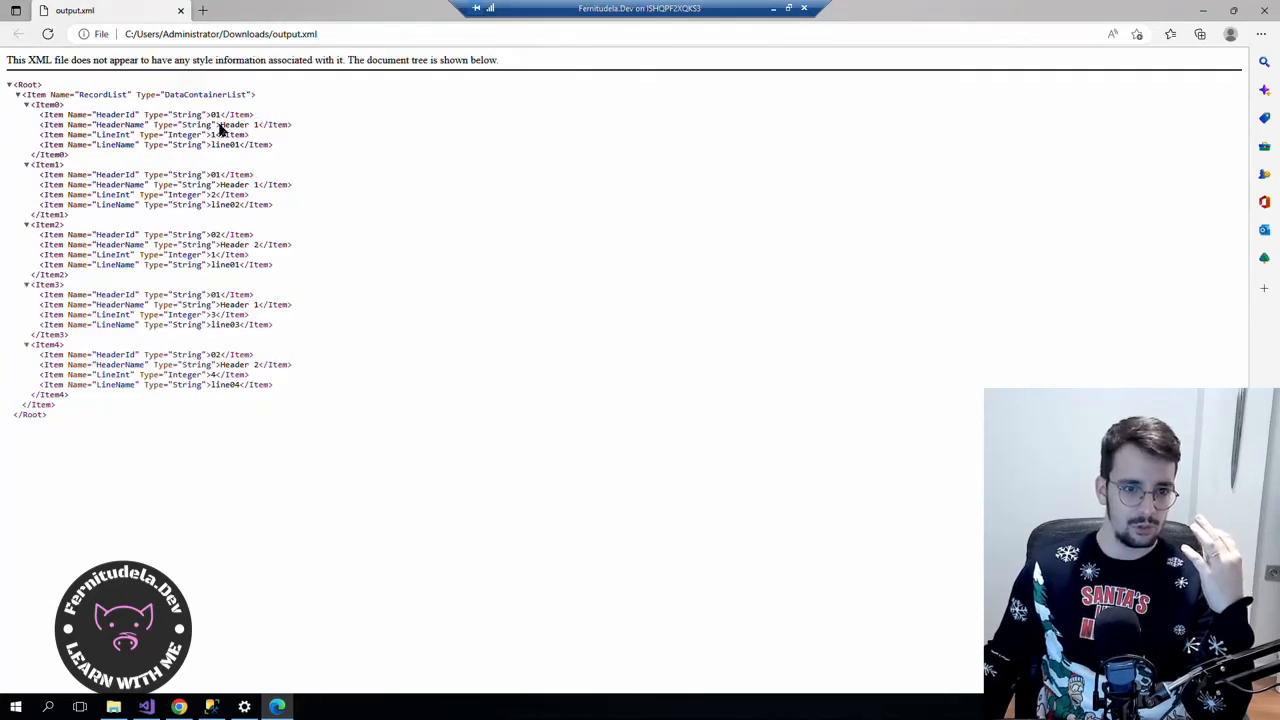
pyautogui.moveTo(314, 126); pyautogui.dragTo(46, 116)
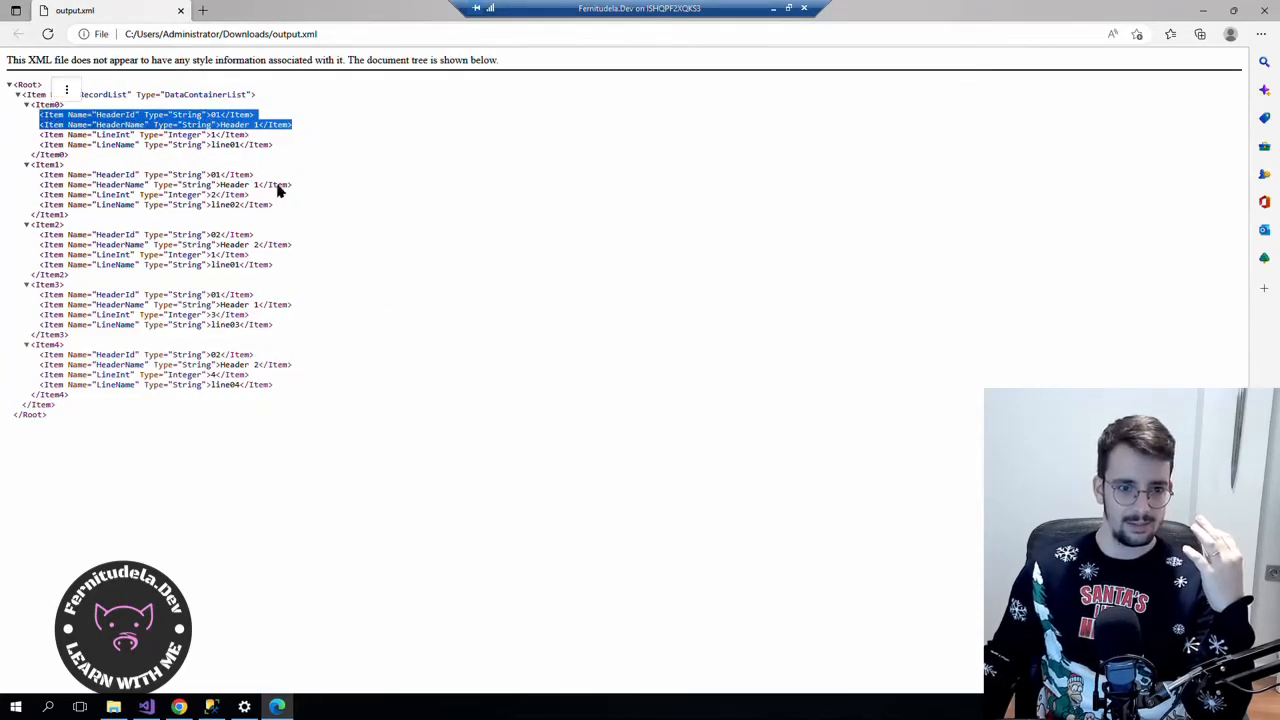
pyautogui.moveTo(320, 186); pyautogui.dragTo(29, 177)
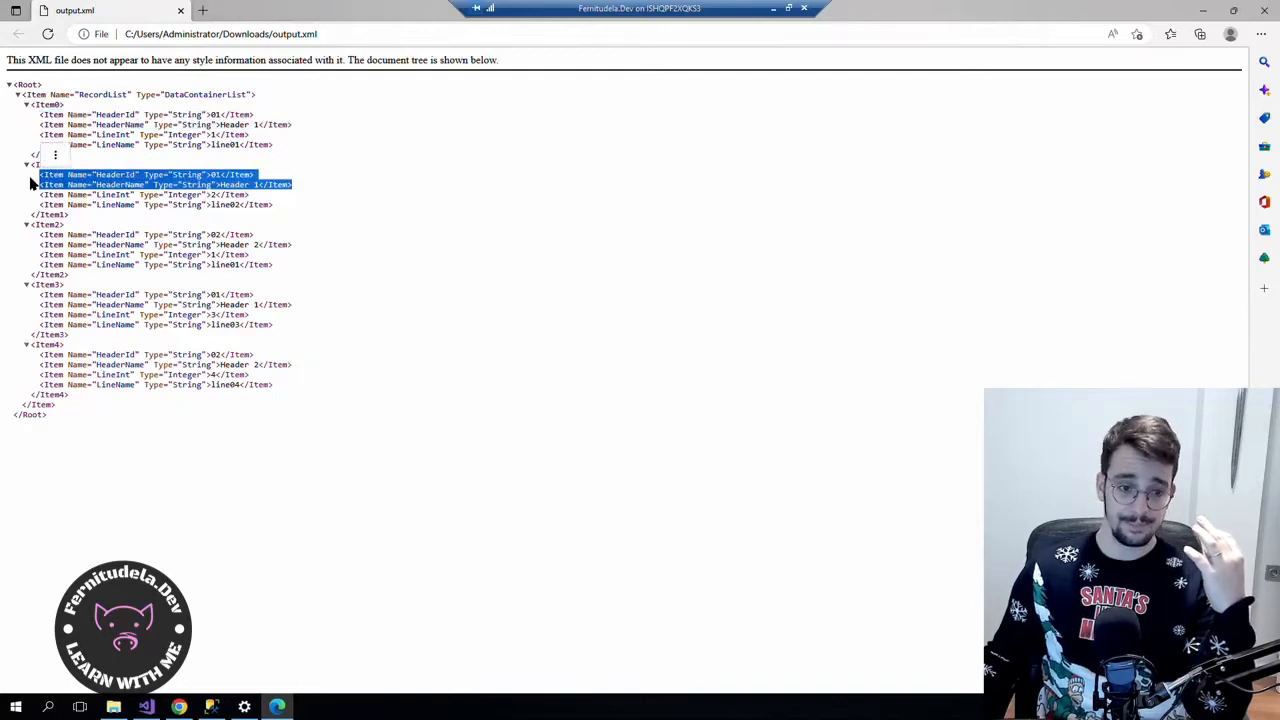
pyautogui.moveTo(315, 249); pyautogui.dragTo(52, 225)
pyautogui.moveTo(312, 307); pyautogui.dragTo(37, 283)
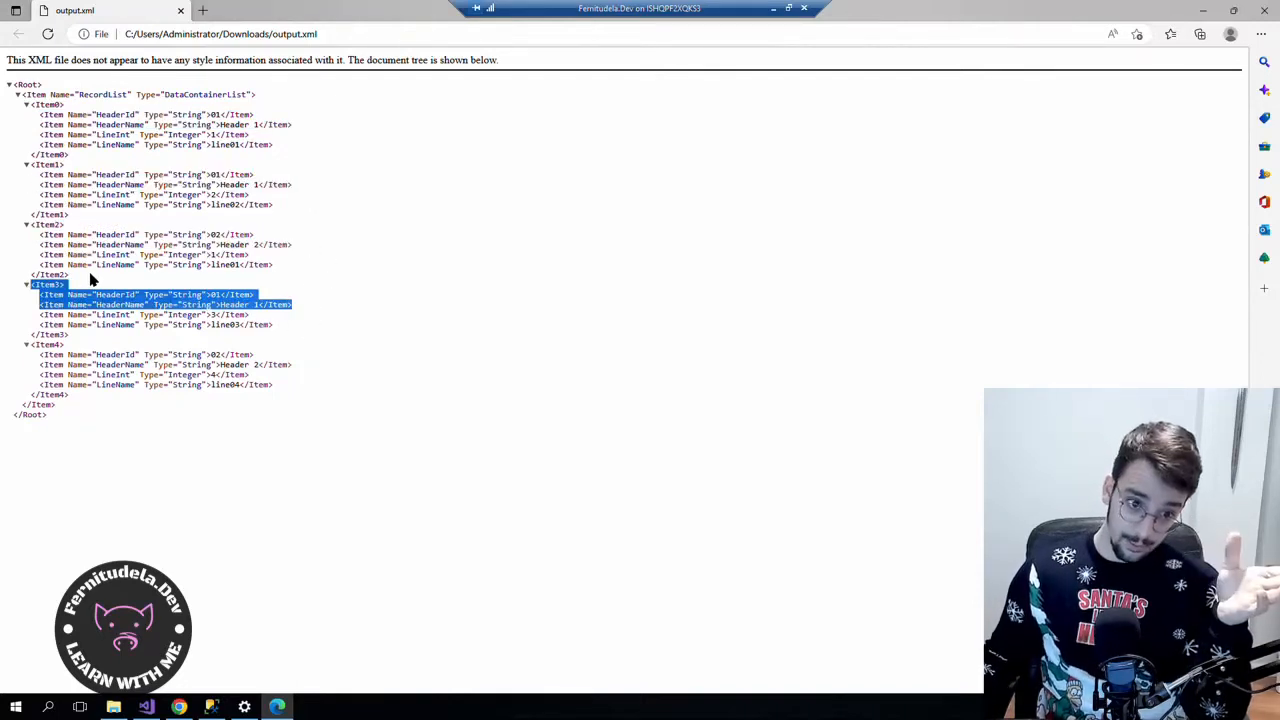
pyautogui.moveTo(290, 358); pyautogui.dragTo(98, 360)
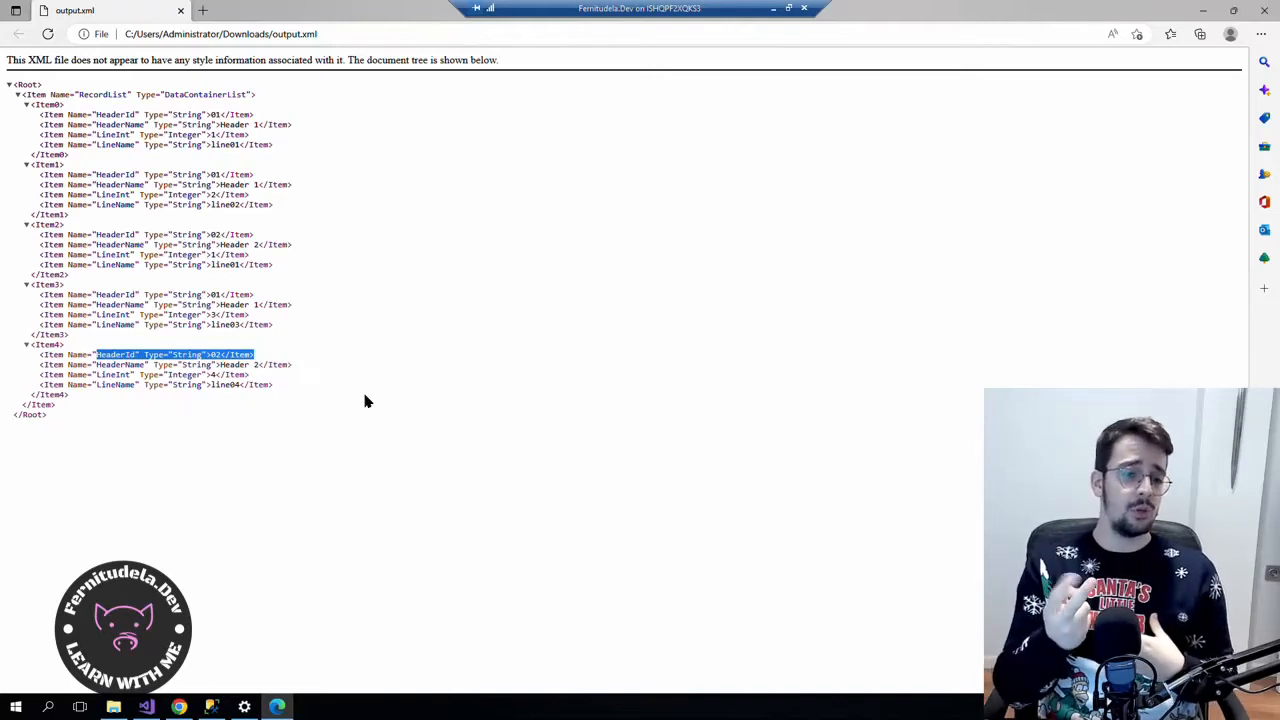
pyautogui.click(182, 708)
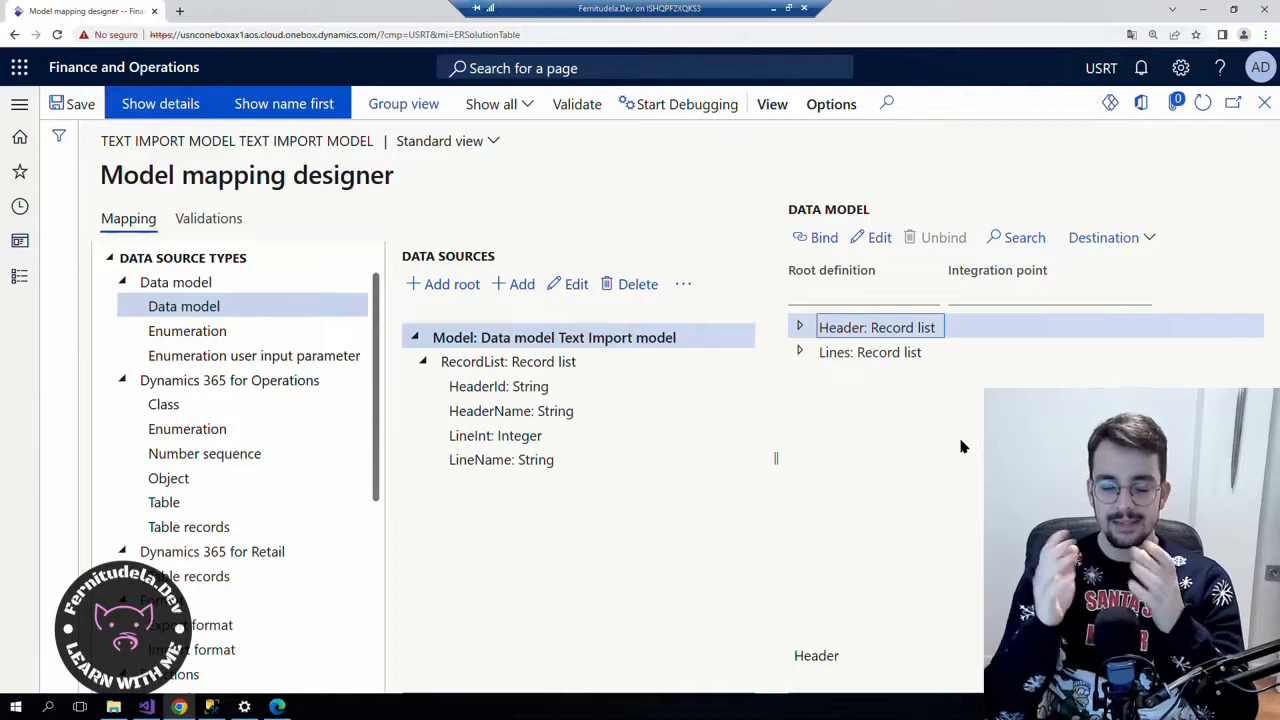
# Bind the Lines destination record list to the model's RecordList and expand Lines to its fields.
pyautogui.click(900, 354)
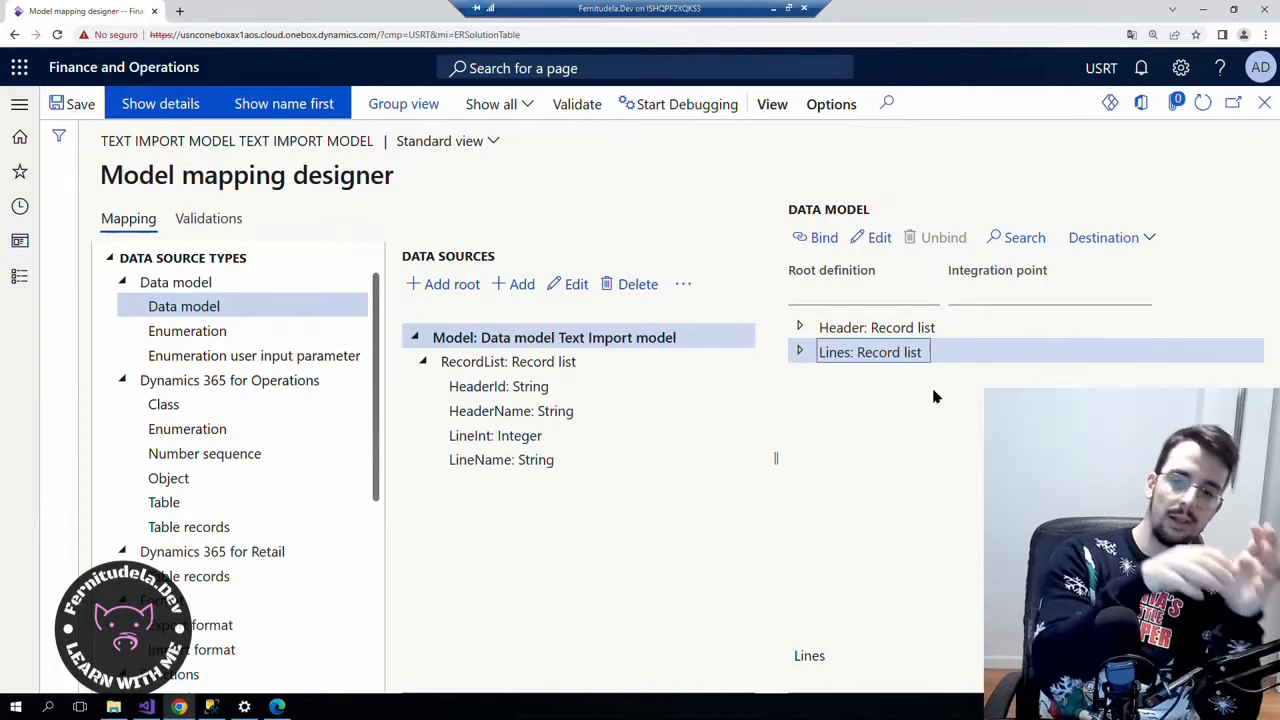
pyautogui.click(478, 366)
pyautogui.click(818, 237)
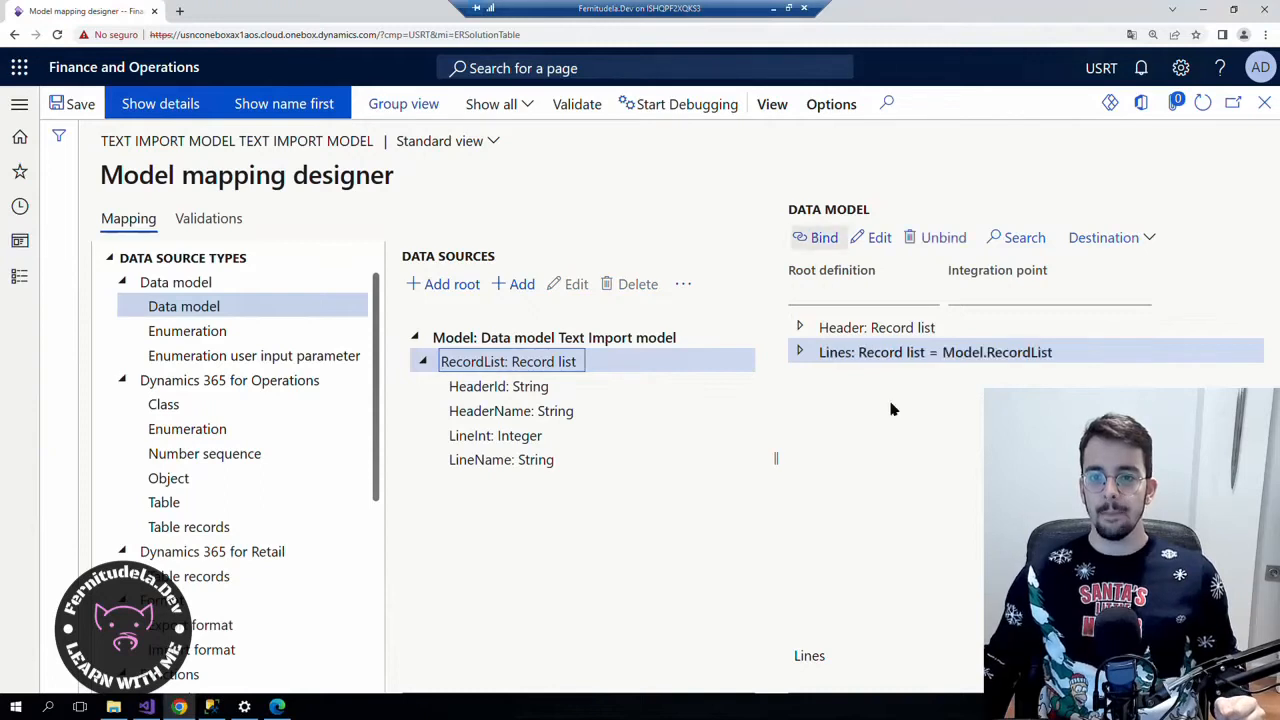
pyautogui.click(800, 352)
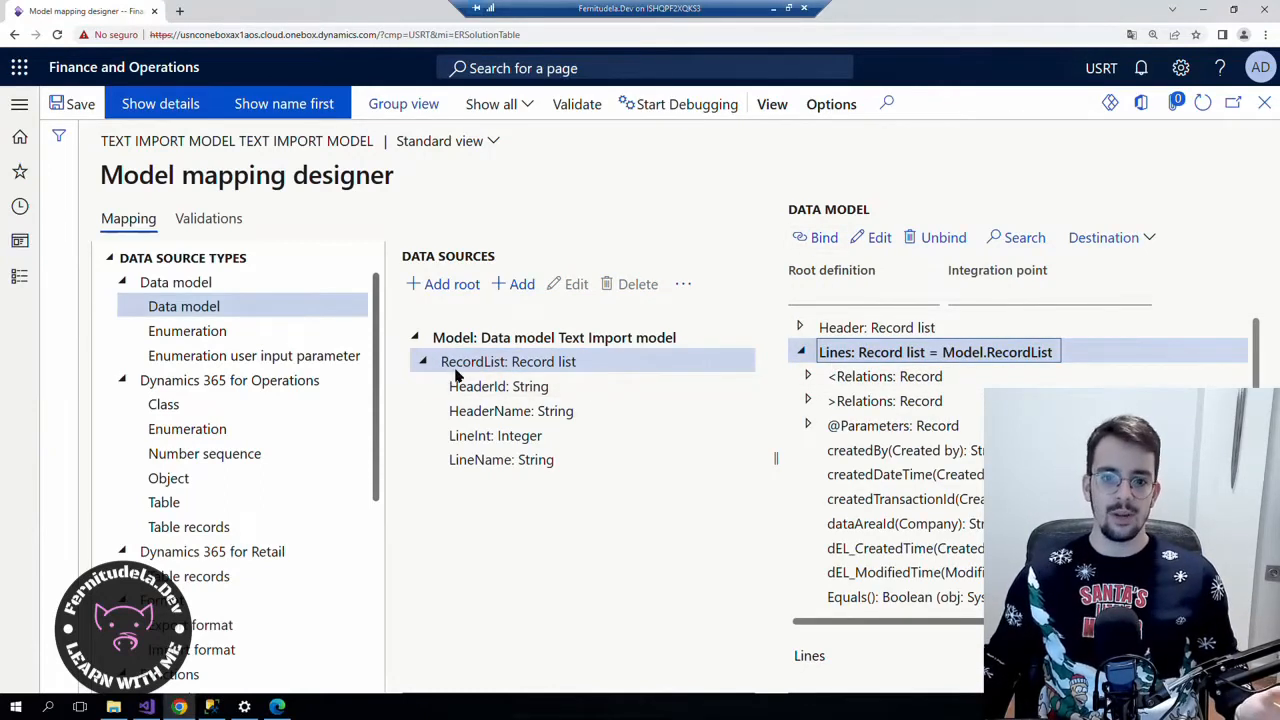
# Switch to output.xml in Edge, examine the RecordList element and its item nodes, and return to the mapping designer.
pyautogui.click(277, 707)
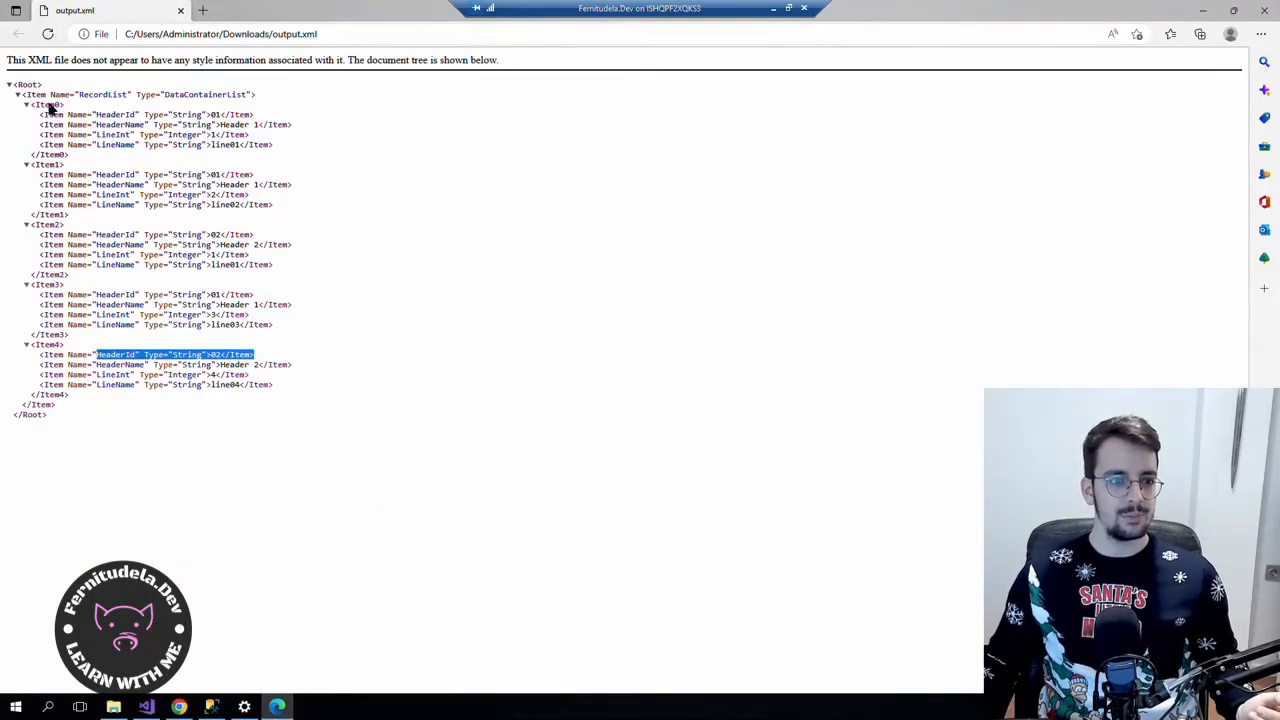
pyautogui.moveTo(24, 95); pyautogui.dragTo(258, 97)
pyautogui.moveTo(67, 106); pyautogui.dragTo(23, 108)
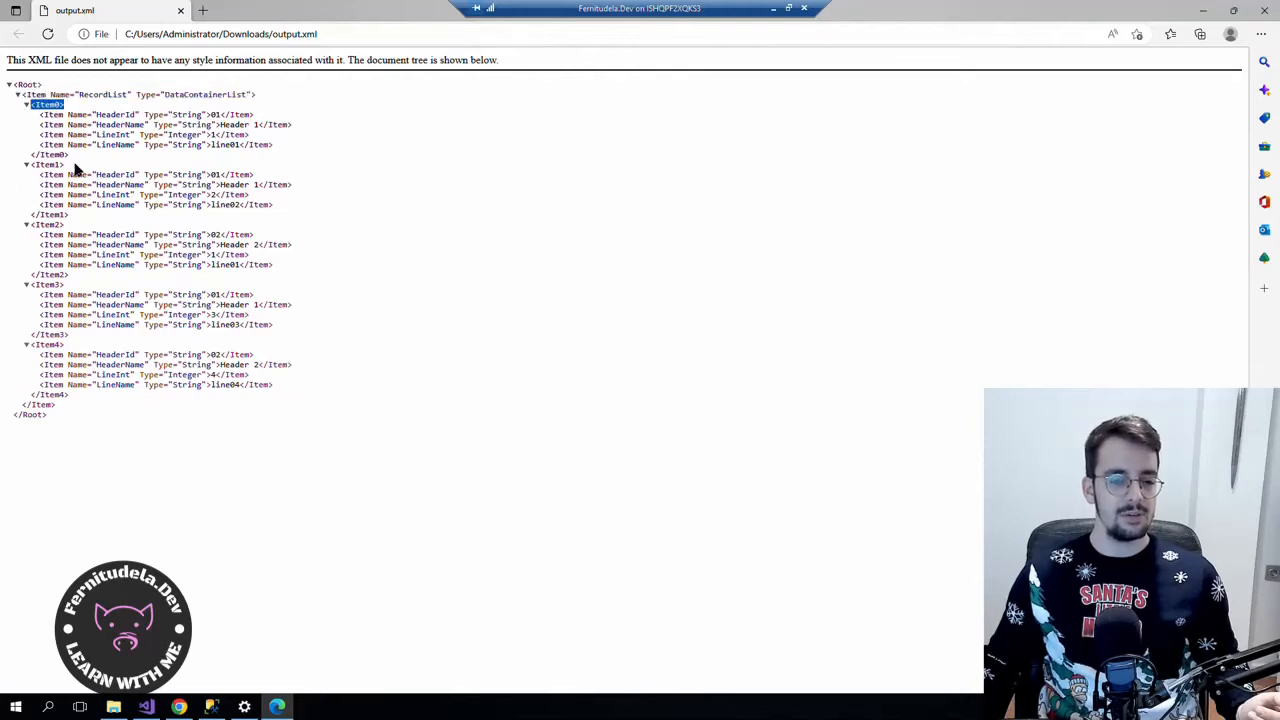
pyautogui.click(72, 166)
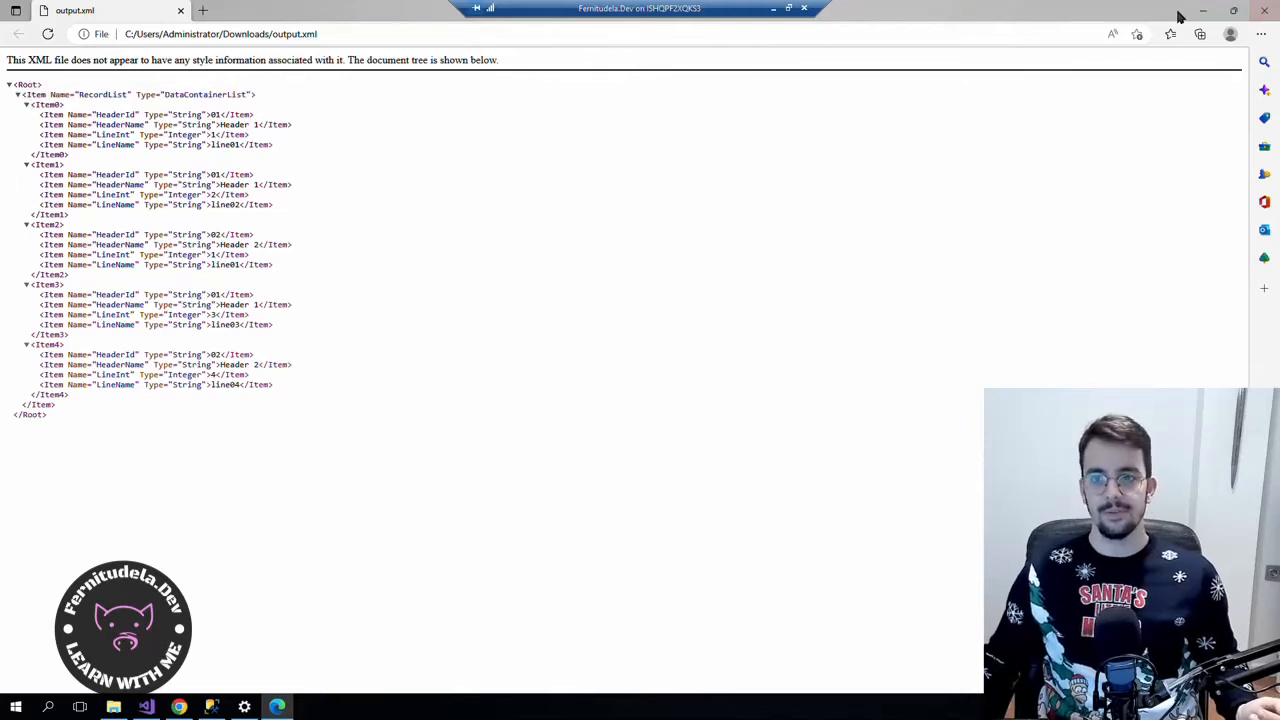
pyautogui.click(178, 707)
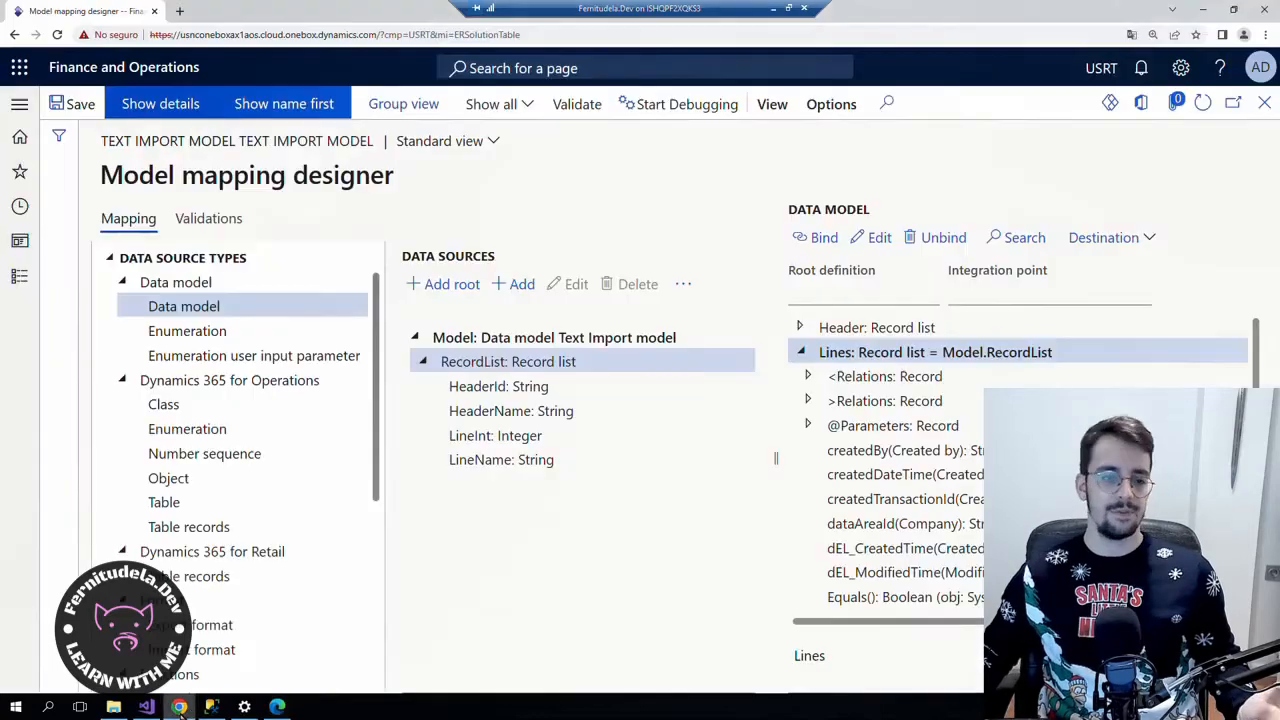
# Bind the HeaderId field of the Lines destination to HeaderId in the model's RecordList.
pyautogui.click(506, 387)
pyautogui.scroll(-1, 908, 485)
pyautogui.scroll(-2, 908, 485)
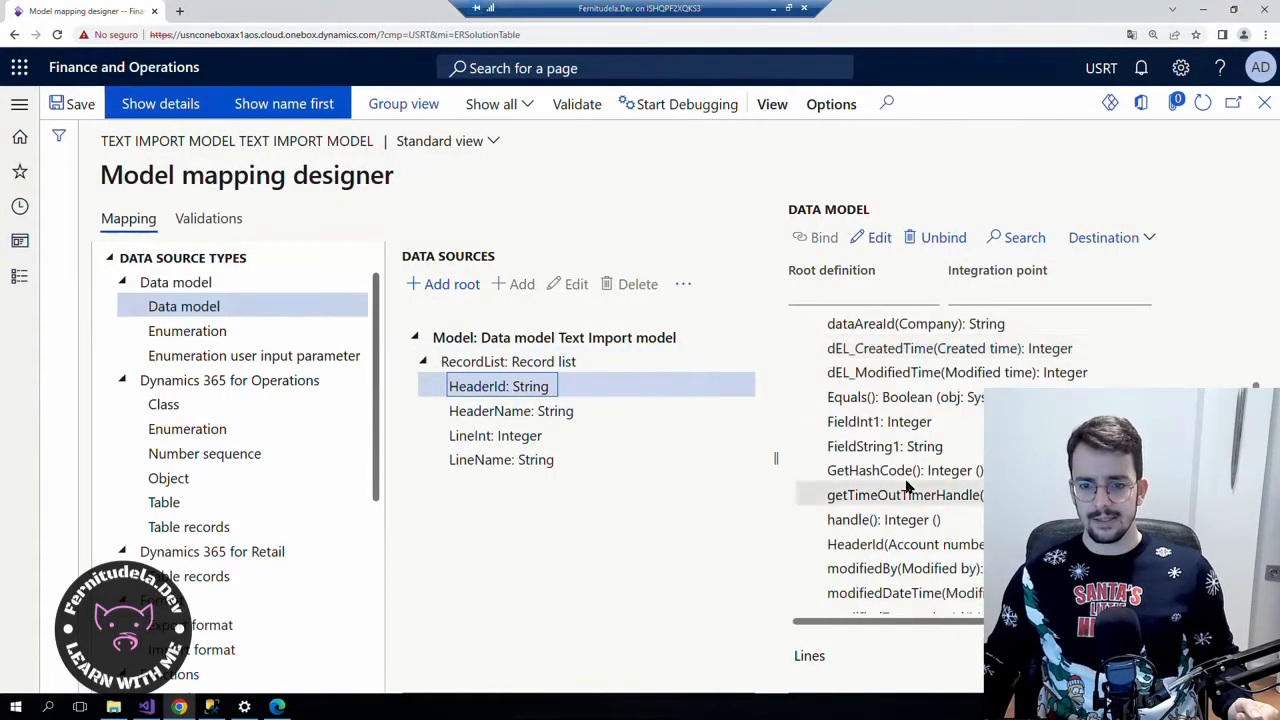
pyautogui.scroll(1, 890, 510)
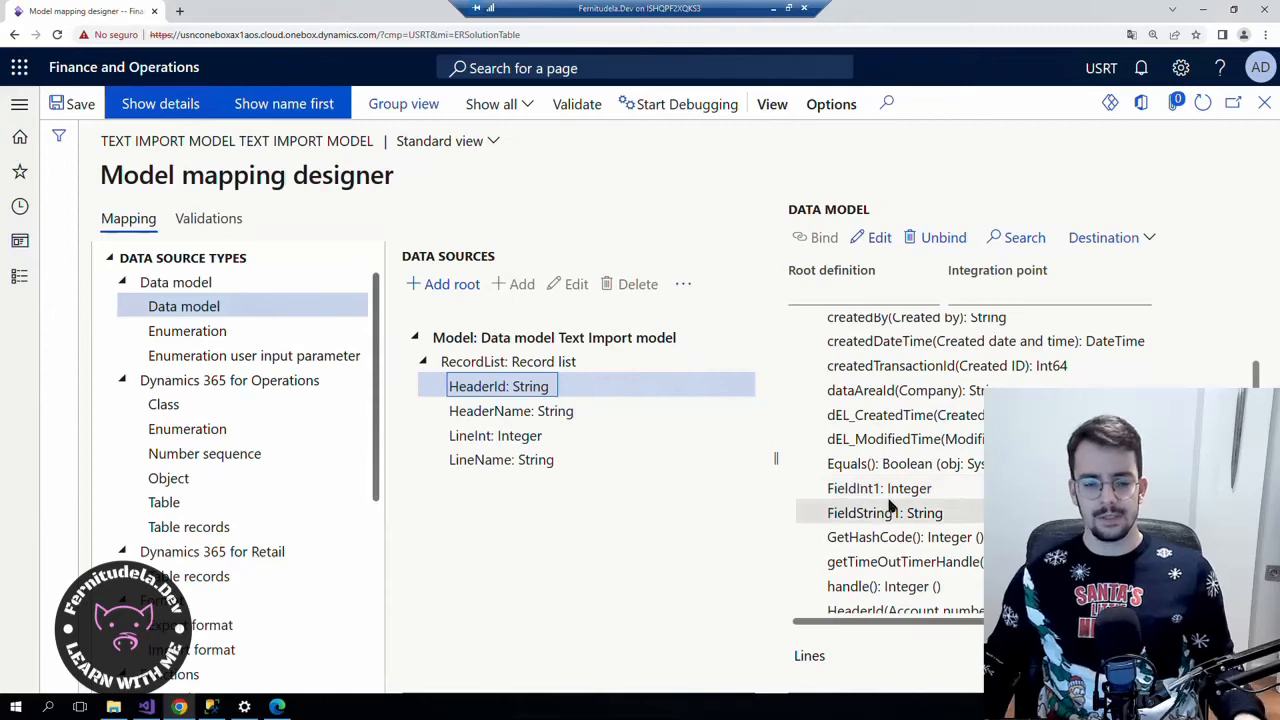
pyautogui.scroll(-1, 908, 486)
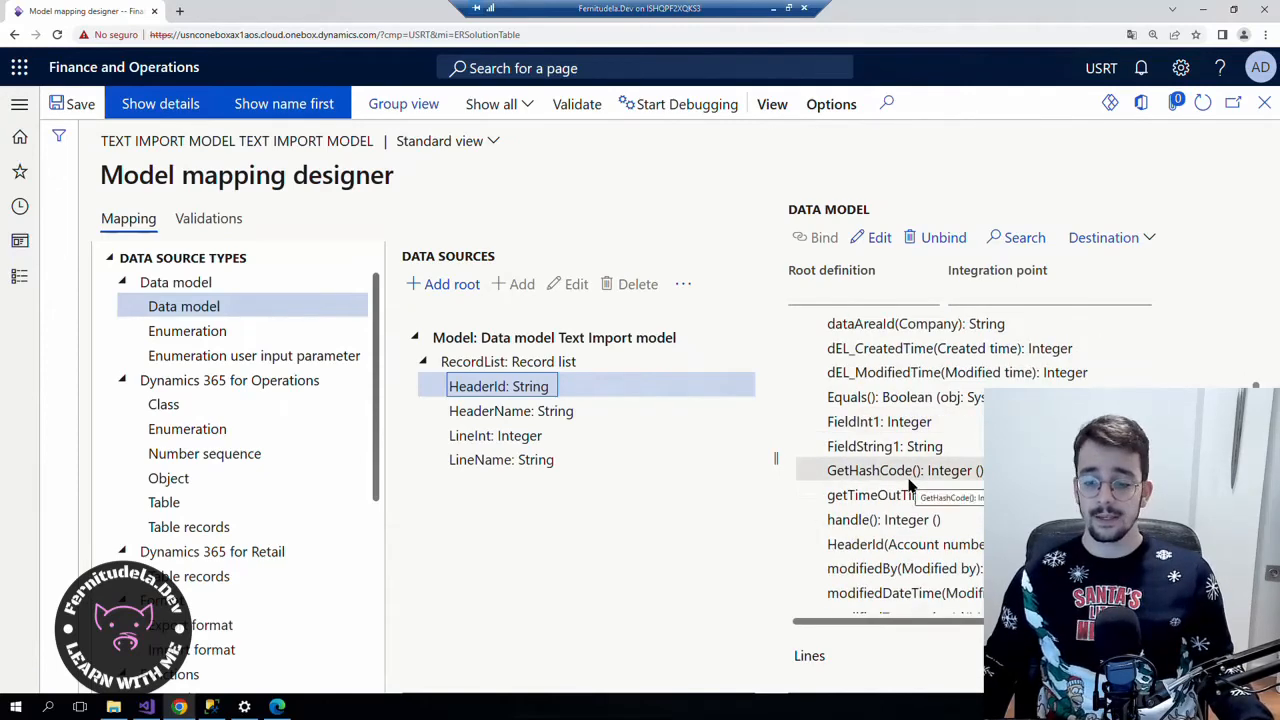
pyautogui.scroll(2, 908, 485)
pyautogui.scroll(-1, 908, 485)
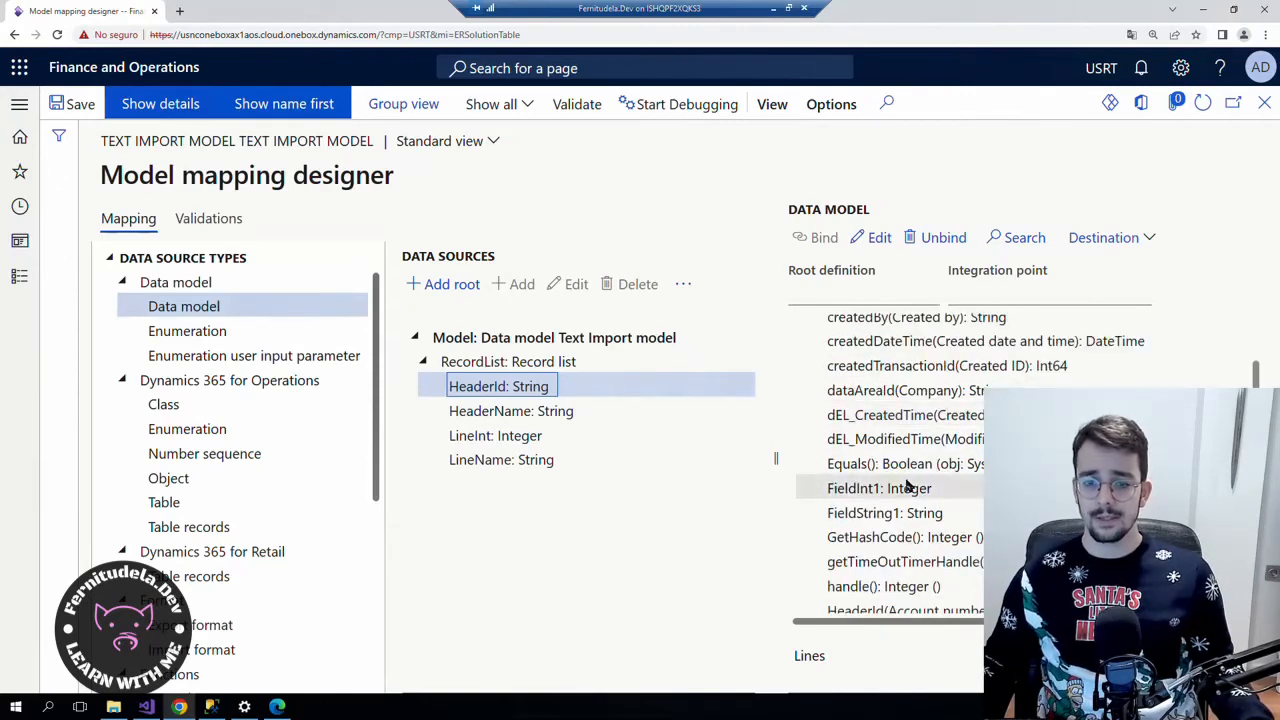
pyautogui.scroll(-2, 908, 486)
pyautogui.scroll(4, 908, 486)
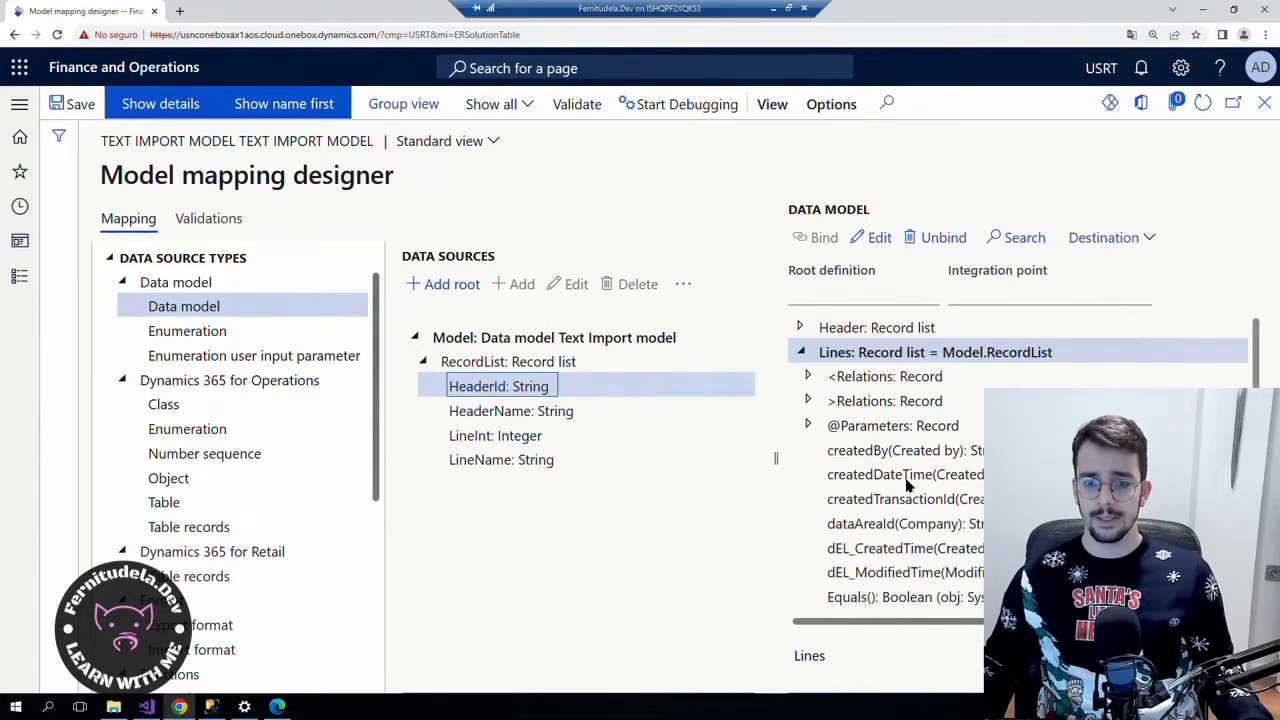
pyautogui.scroll(-7, 908, 486)
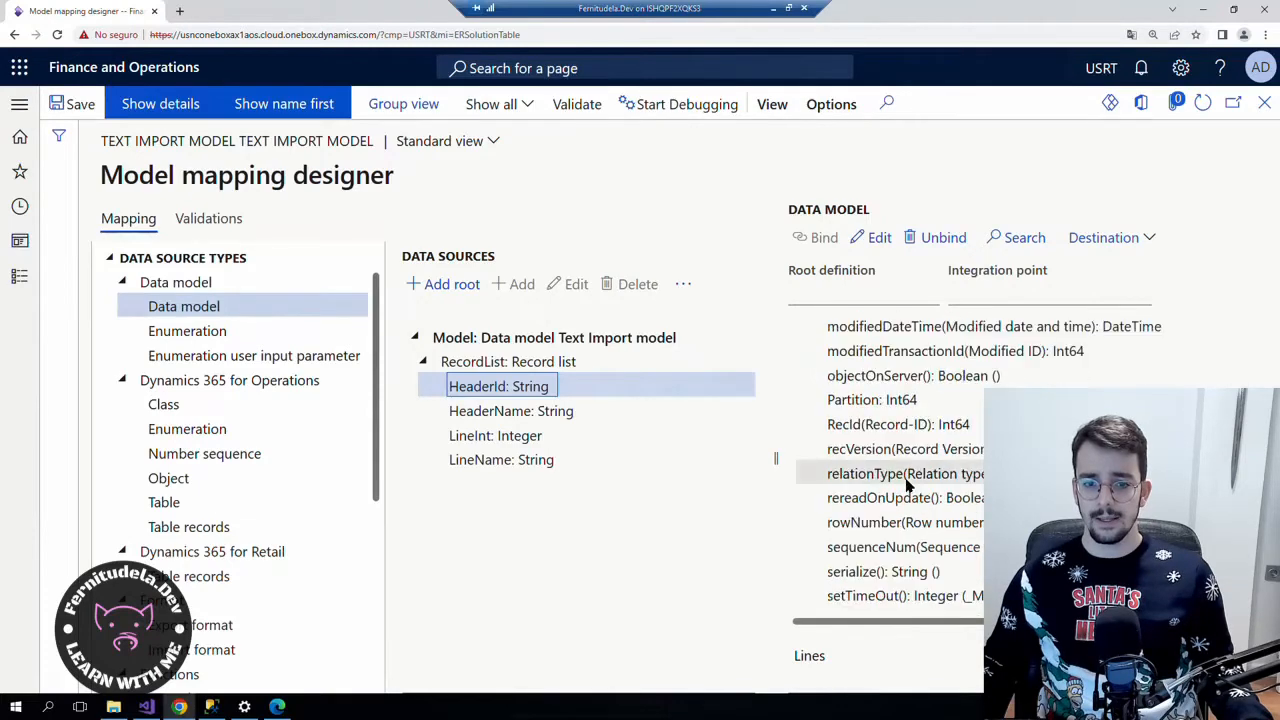
pyautogui.scroll(2, 905, 505)
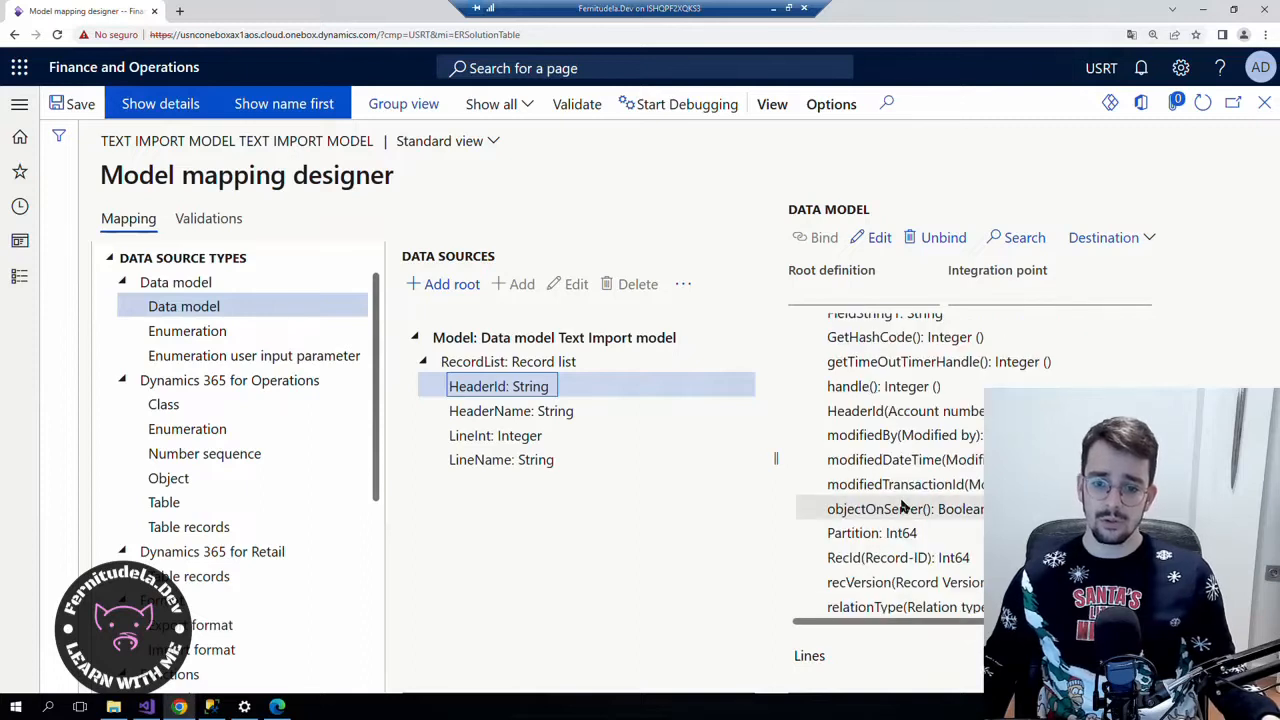
pyautogui.scroll(2, 900, 508)
pyautogui.click(874, 477)
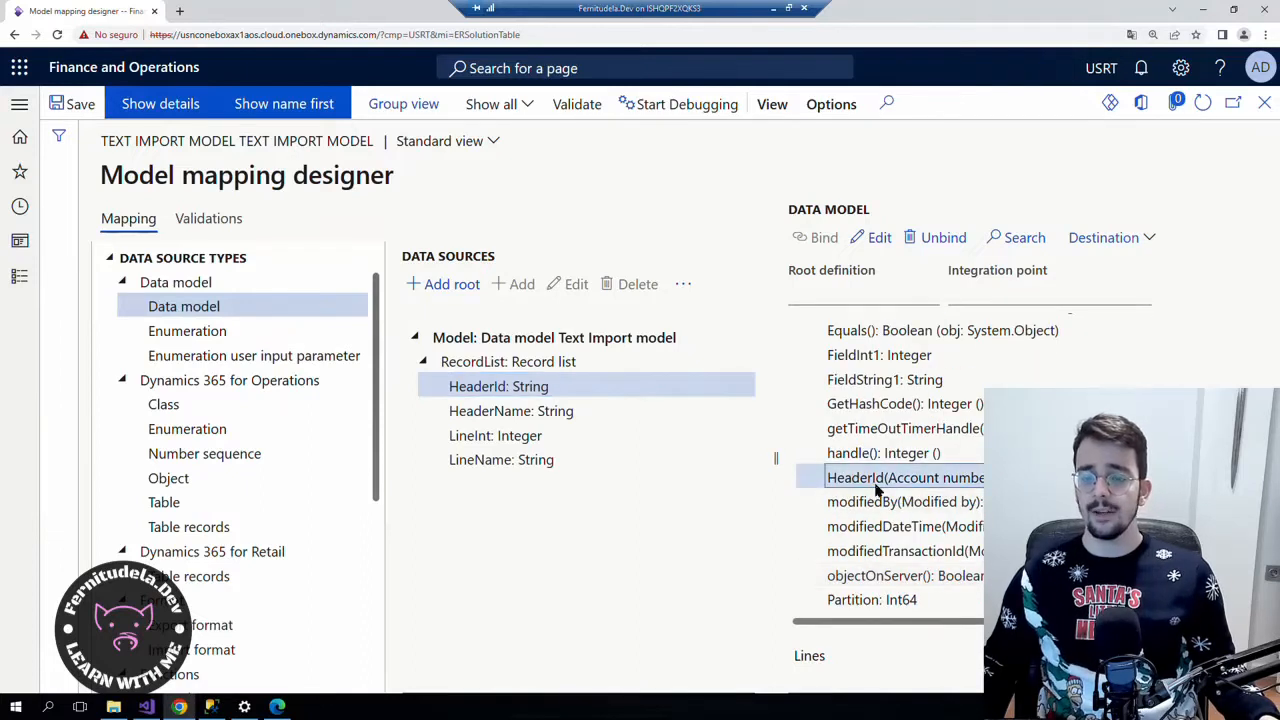
pyautogui.click(813, 237)
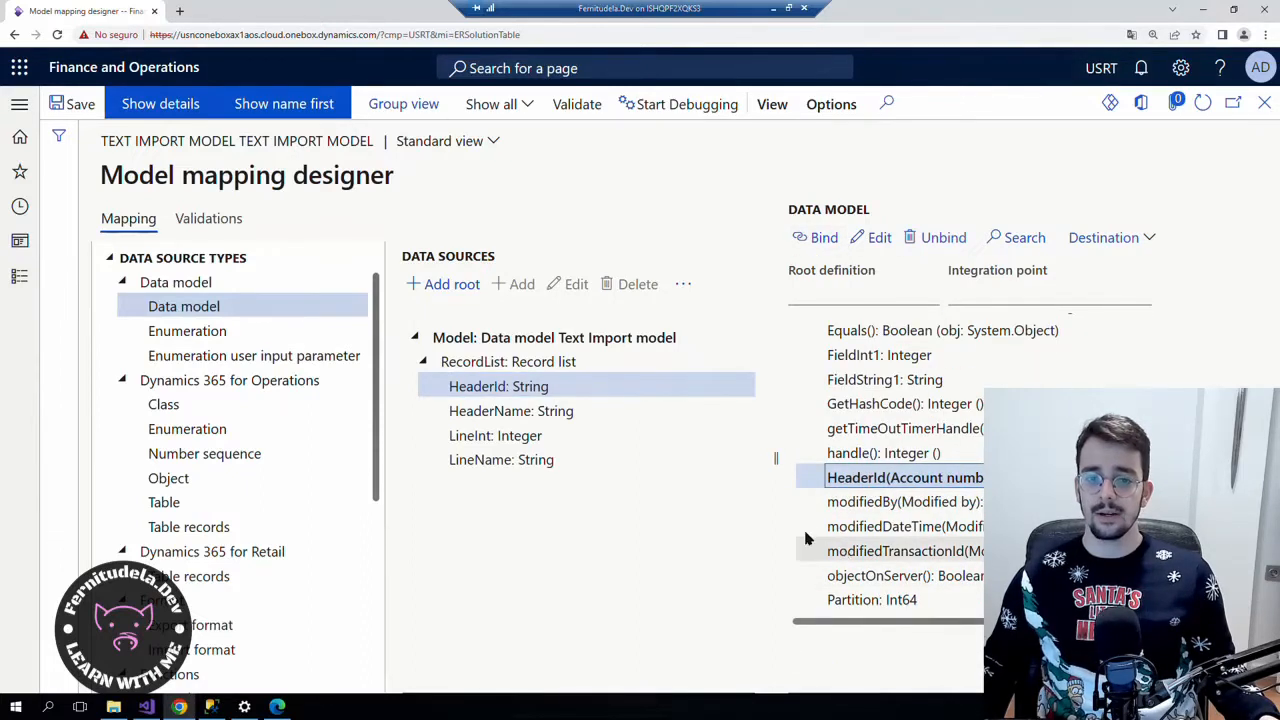
# Bind the Lines fields FieldInt1 to LineInt and FieldString1 to LineName.
pyautogui.click(500, 436)
pyautogui.scroll(-1, 907, 457)
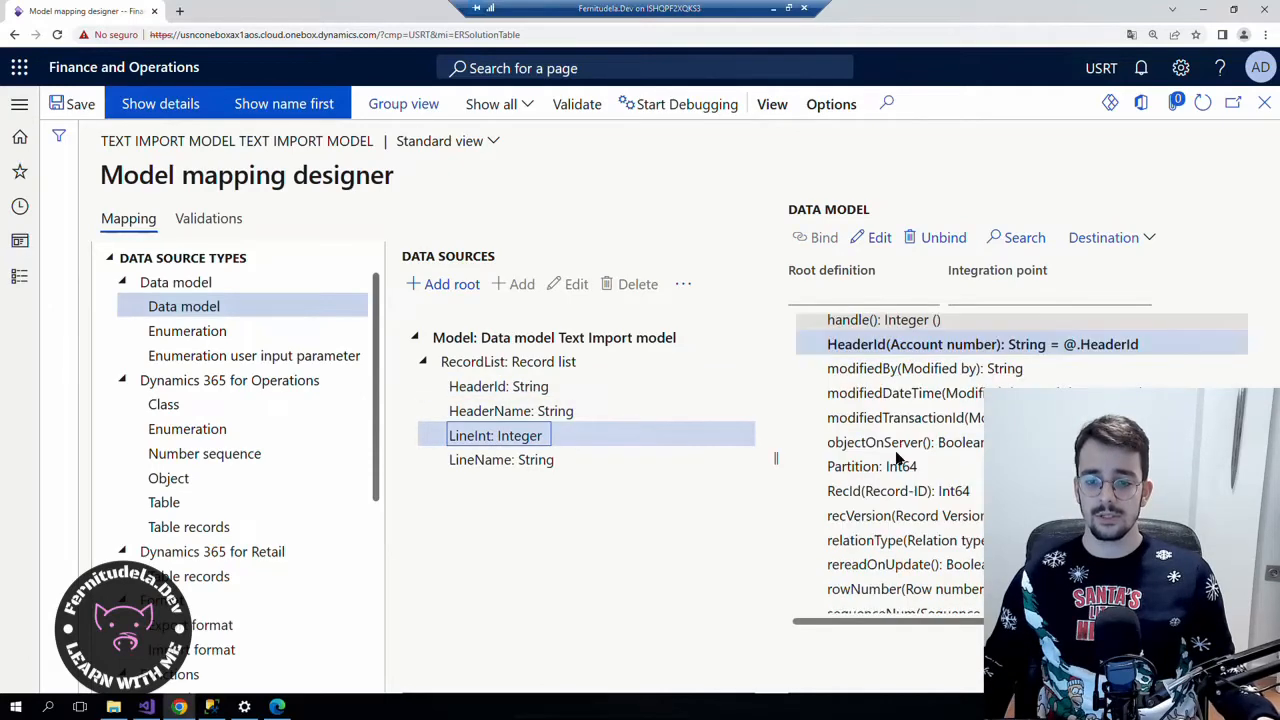
pyautogui.scroll(2, 900, 451)
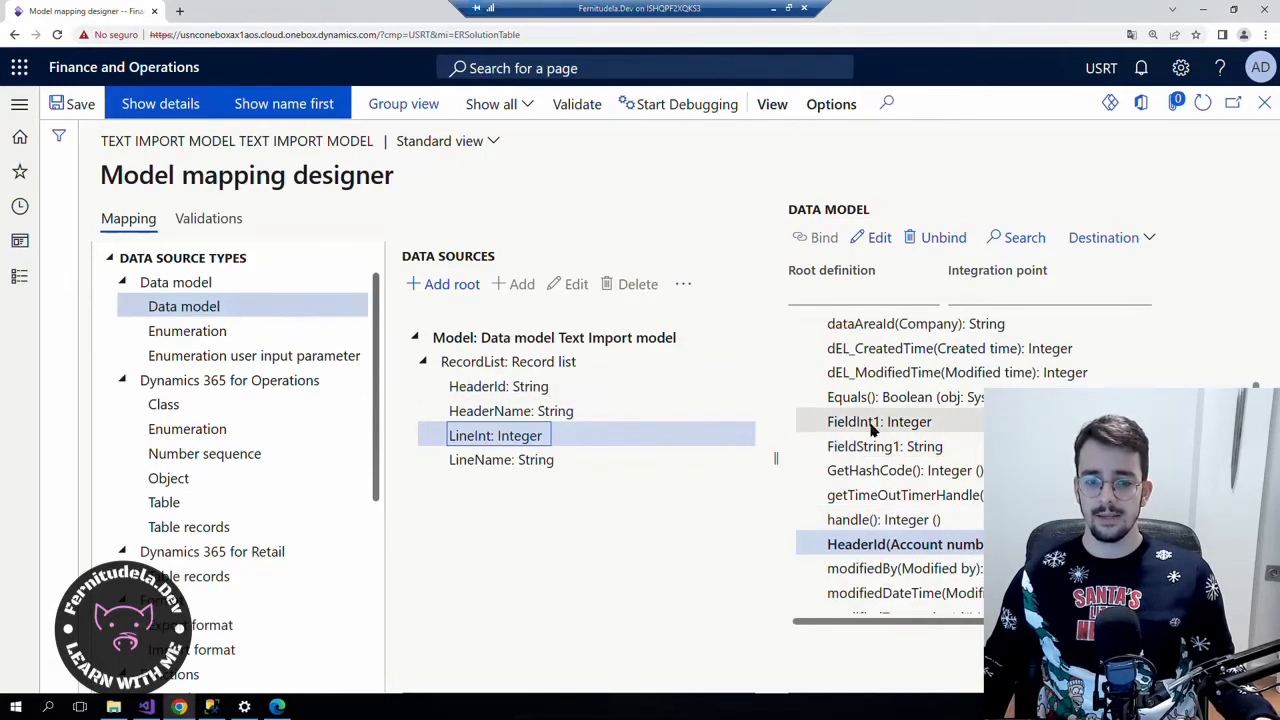
pyautogui.click(872, 428)
pyautogui.click(820, 238)
pyautogui.click(588, 469)
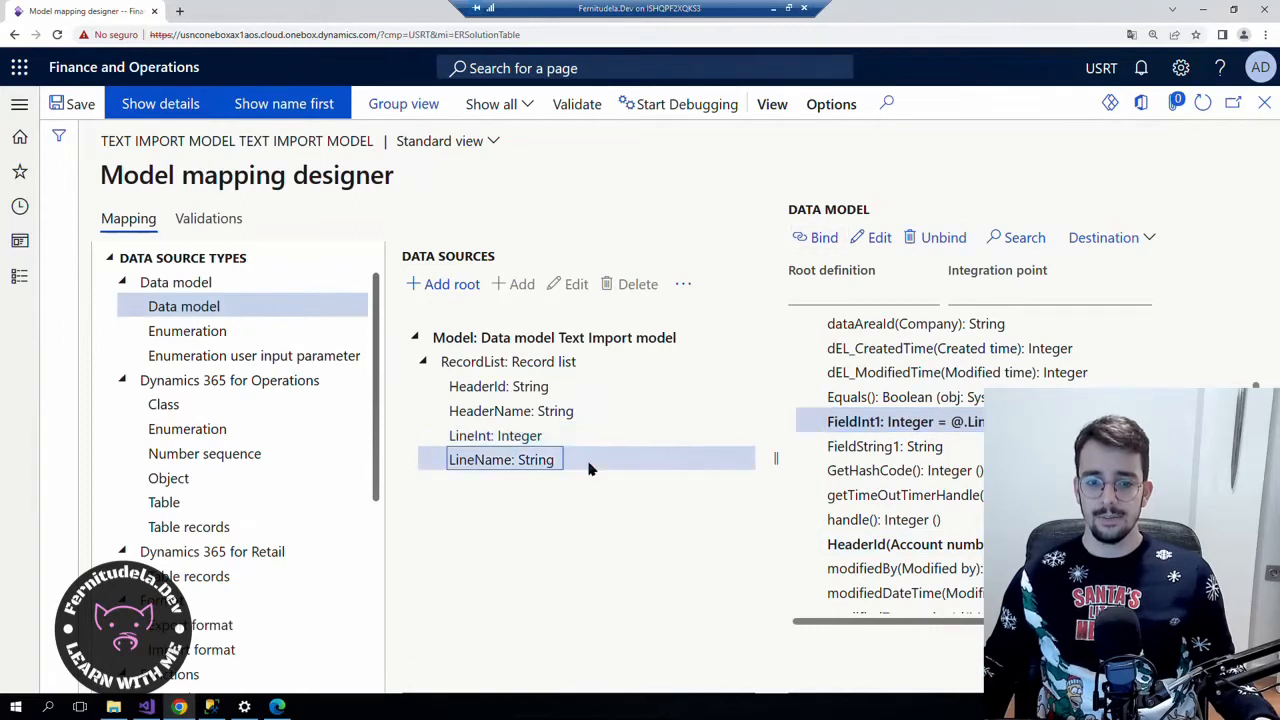
pyautogui.click(871, 446)
pyautogui.click(820, 238)
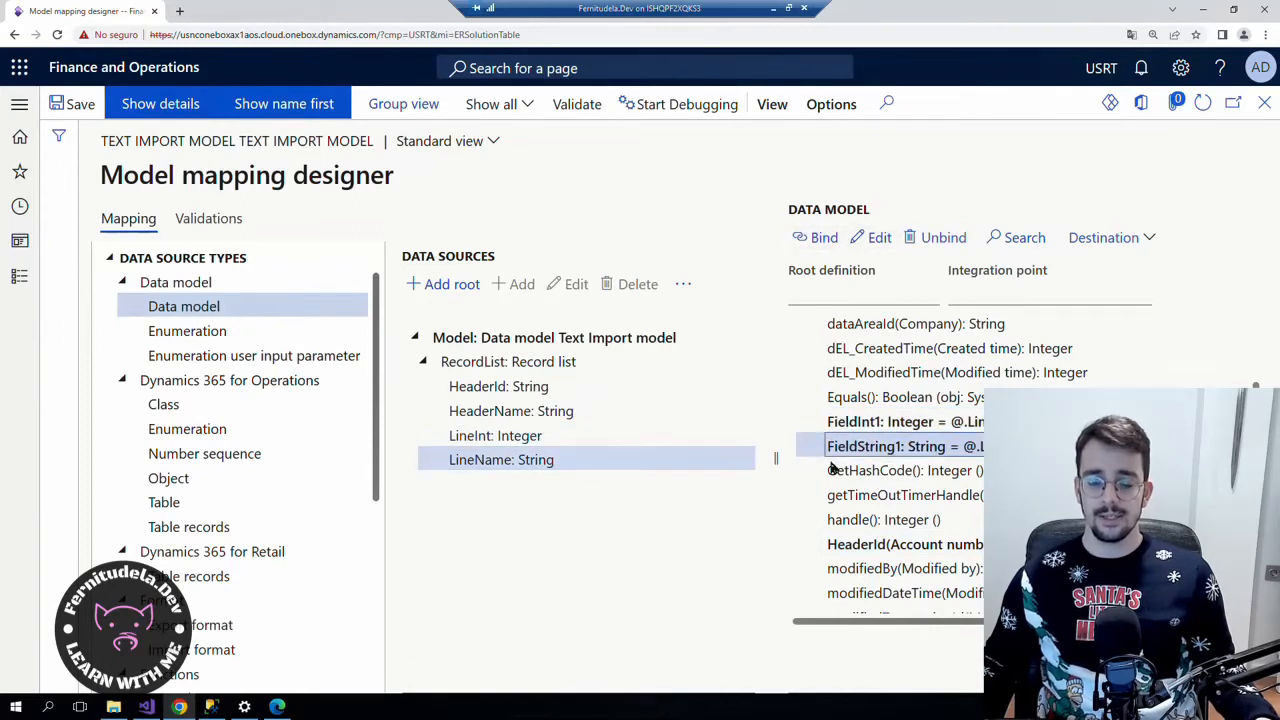
# Open the formula of the Lines field FieldInt1, examine its relative path expression, and return to the mapping designer.
pyautogui.click(549, 441)
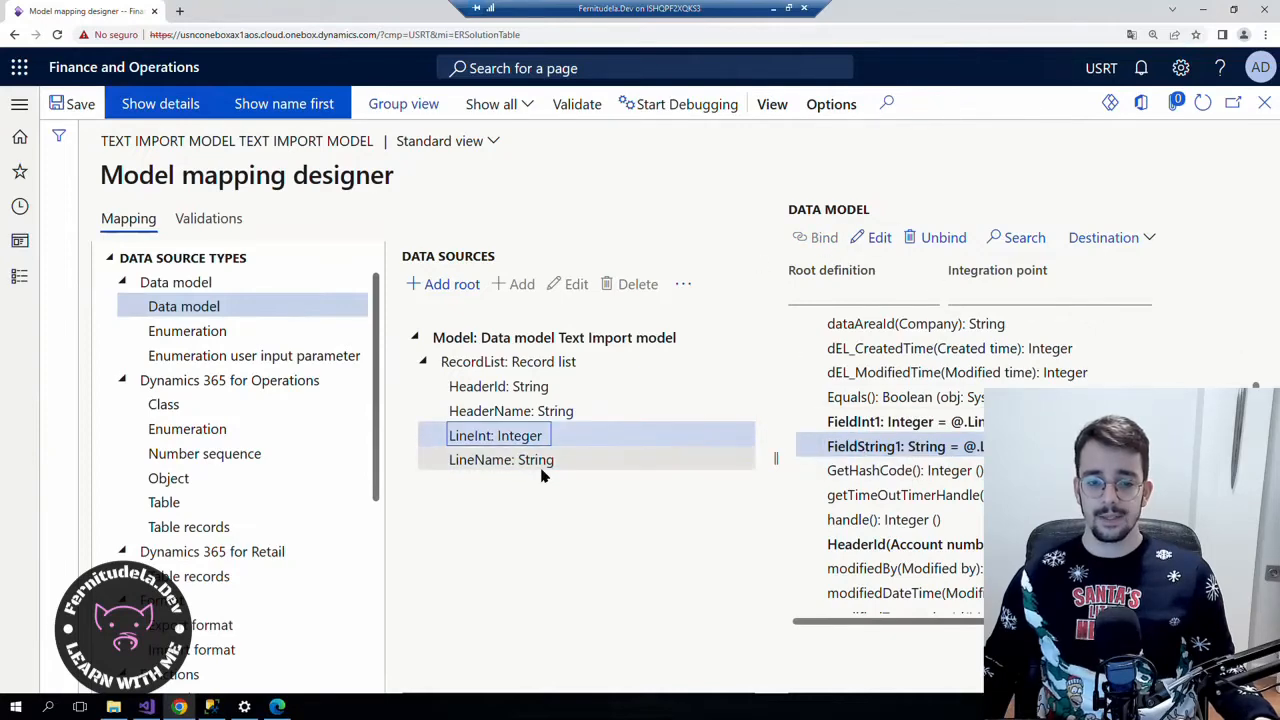
pyautogui.click(650, 466)
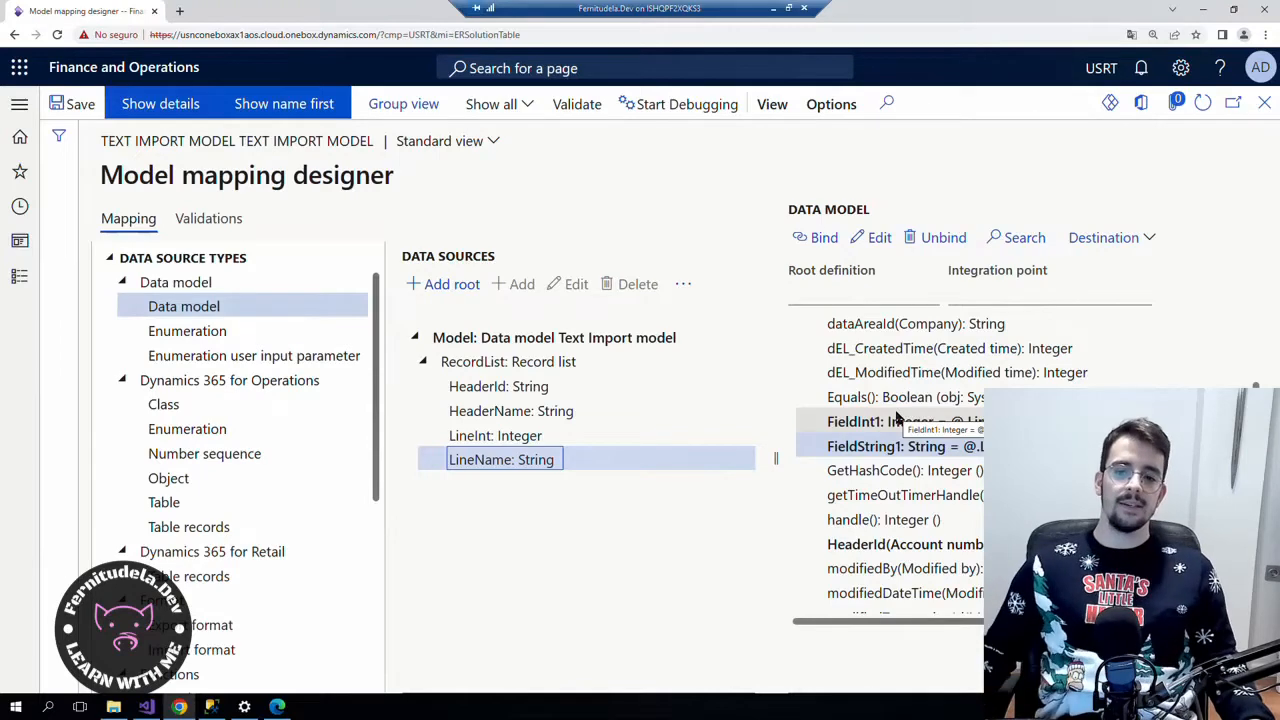
pyautogui.click(897, 420)
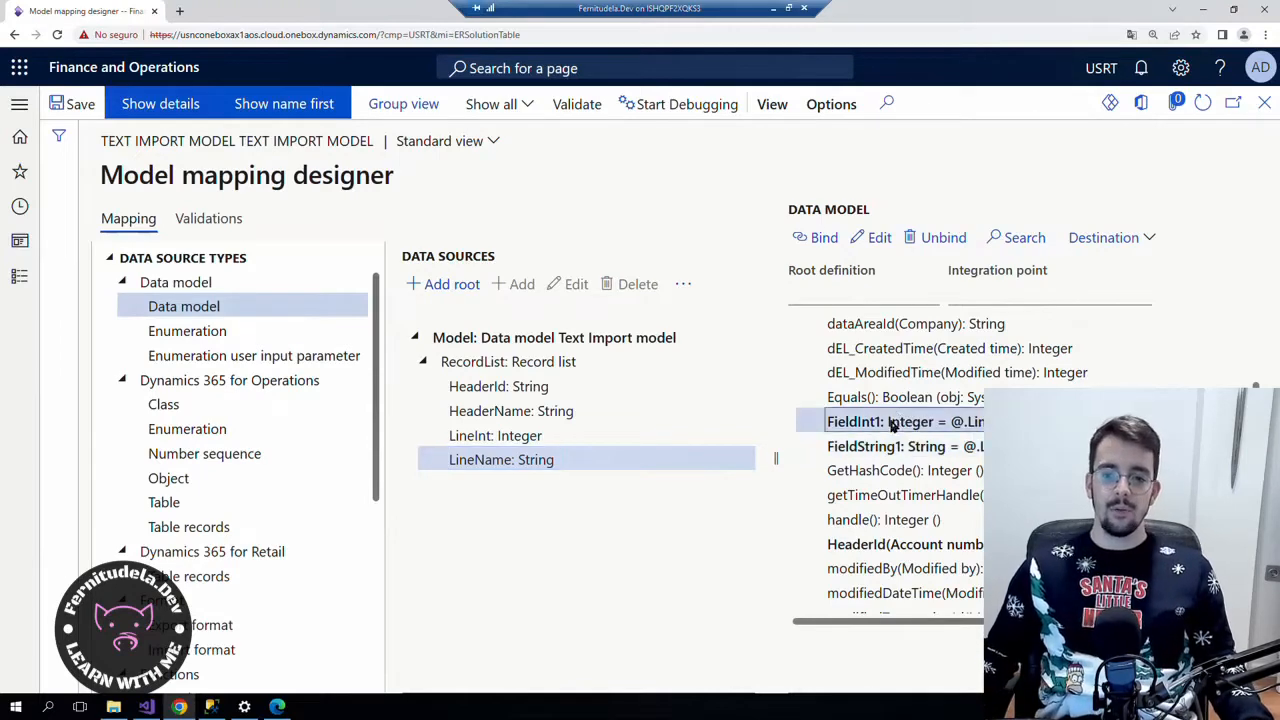
pyautogui.click(874, 241)
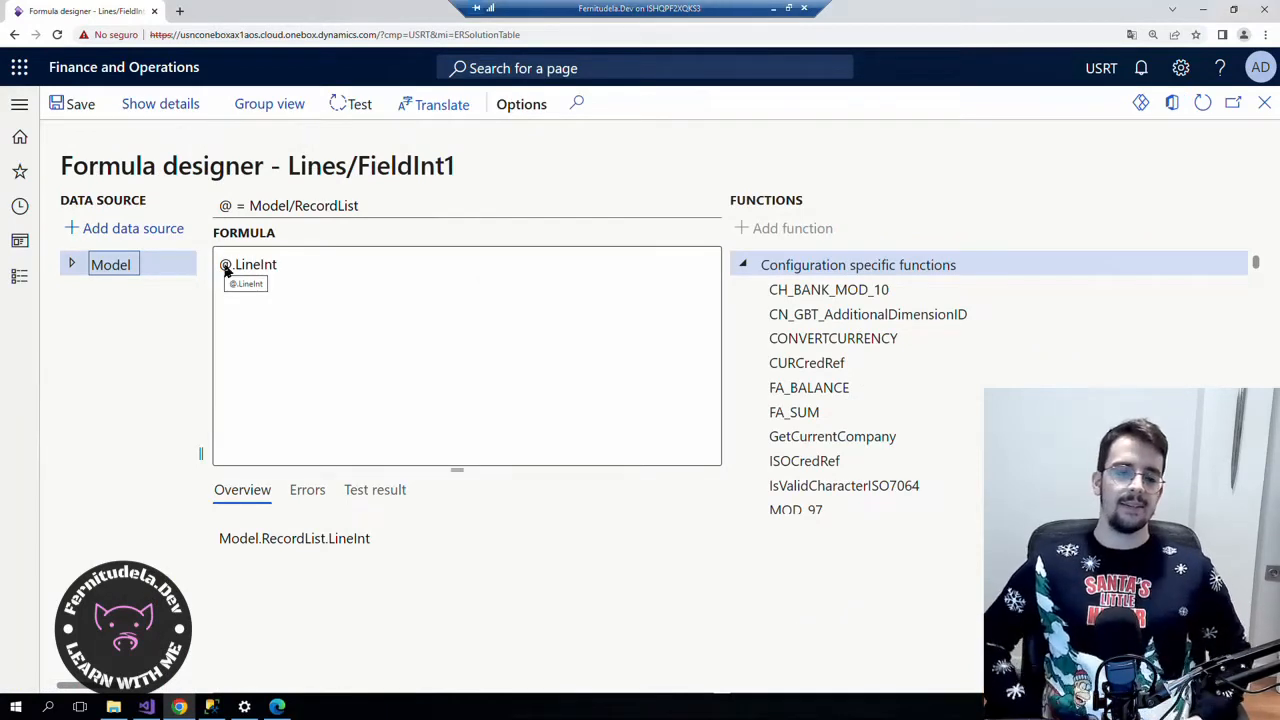
pyautogui.click(1264, 103)
pyautogui.scroll(-3, 932, 483)
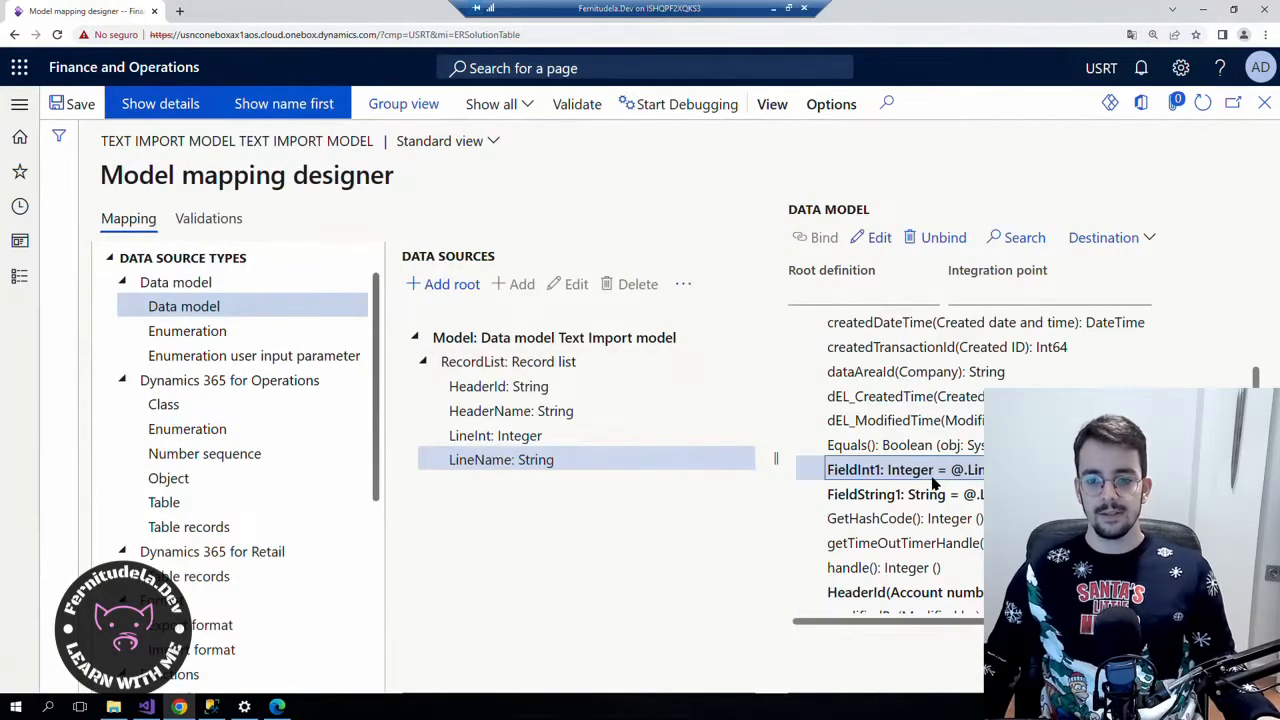
# Collapse the Lines record list, save and validate the model mapping, and close the mapping designer.
pyautogui.click(517, 437)
pyautogui.click(529, 386)
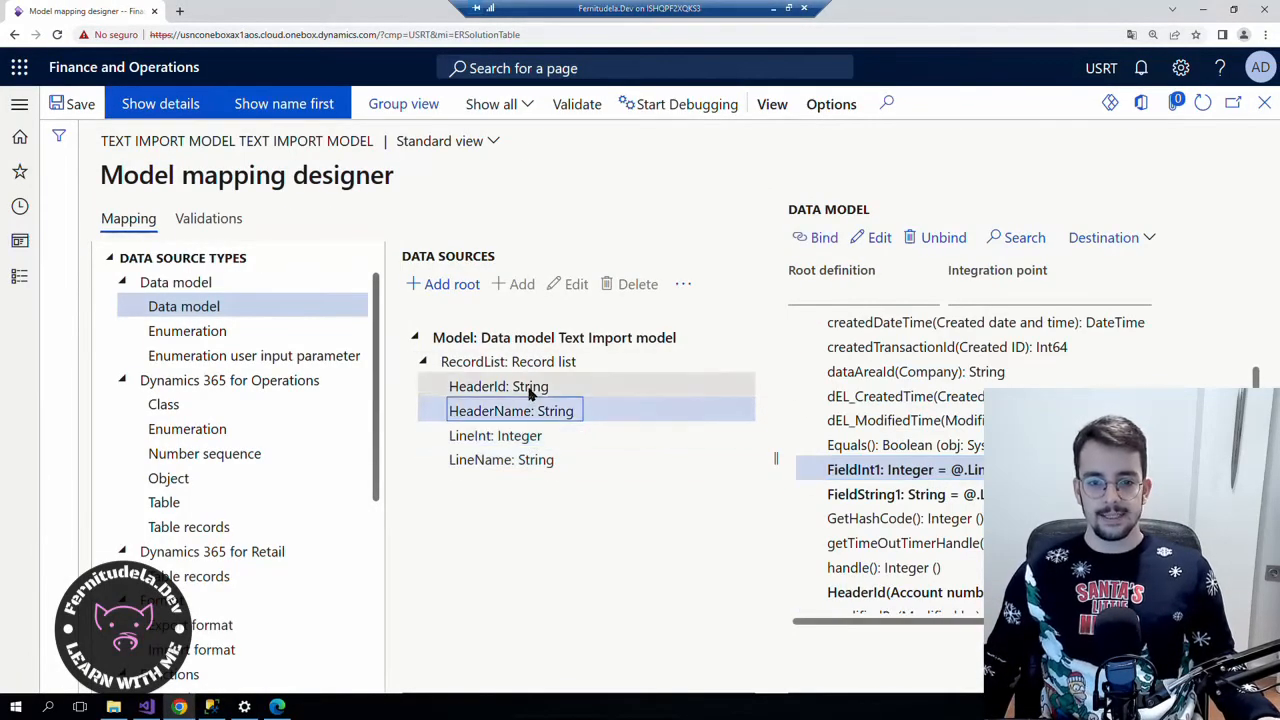
pyautogui.scroll(5, 893, 418)
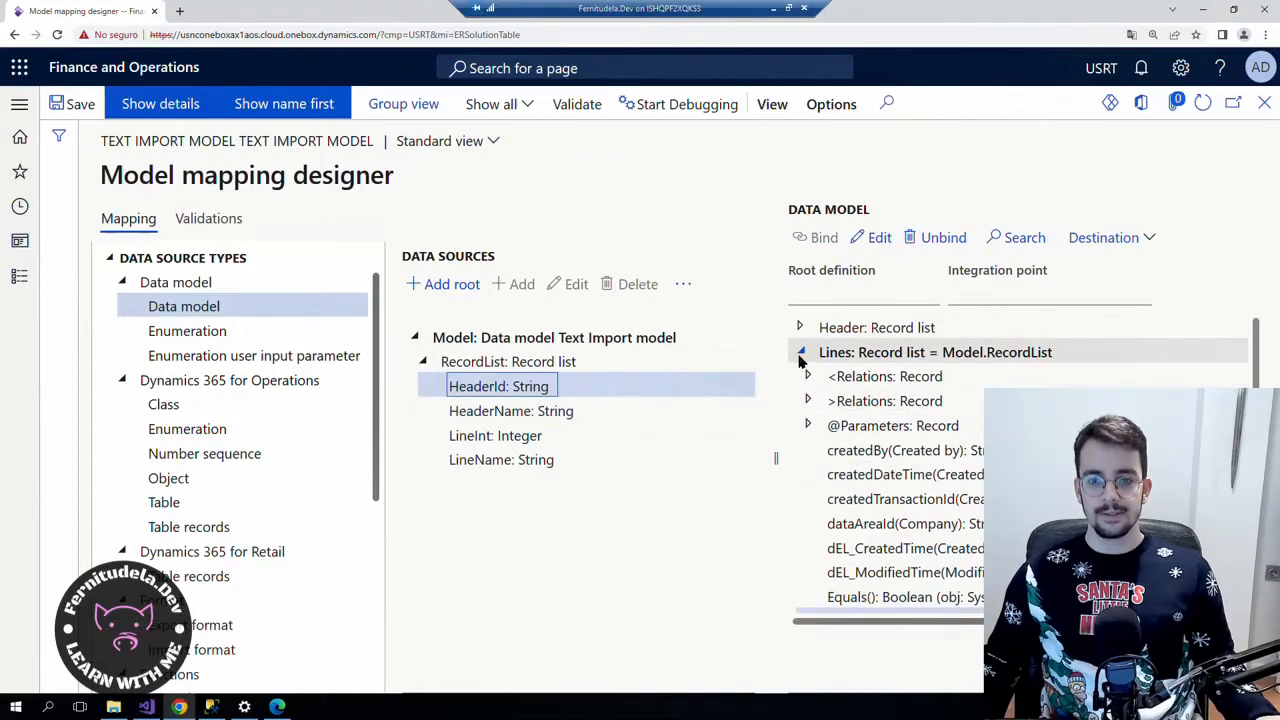
pyautogui.click(801, 354)
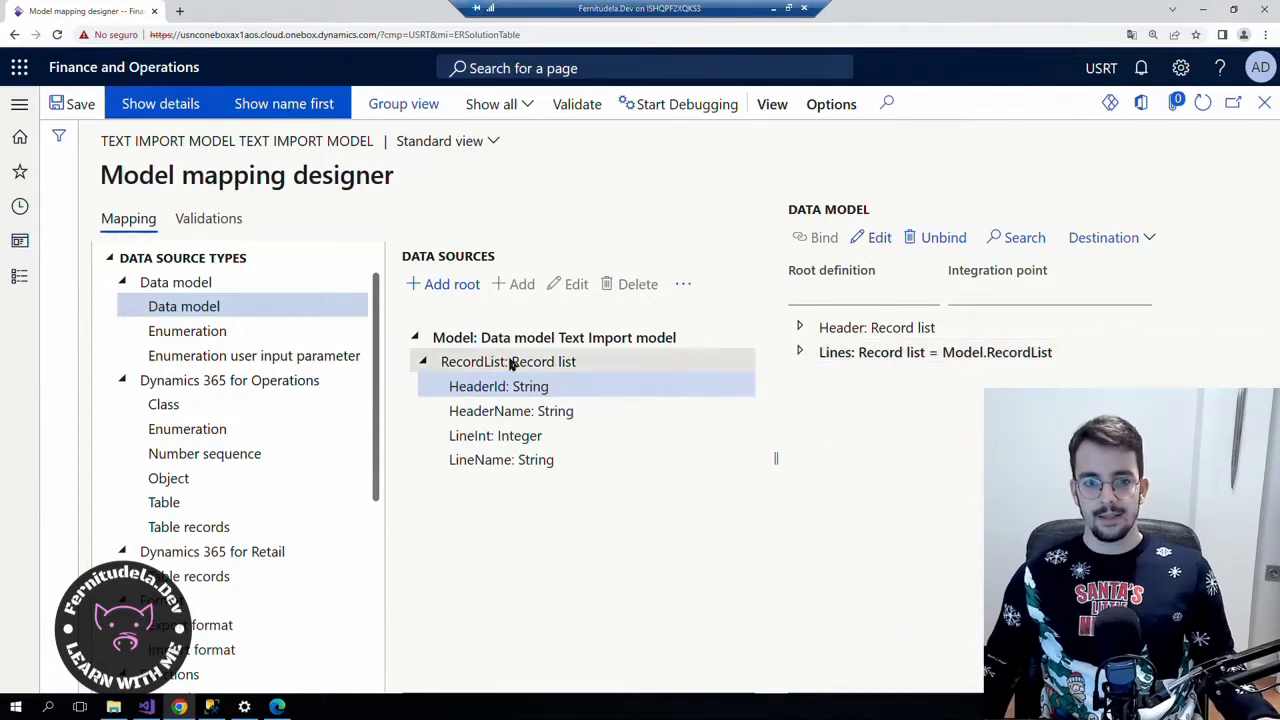
pyautogui.click(81, 115)
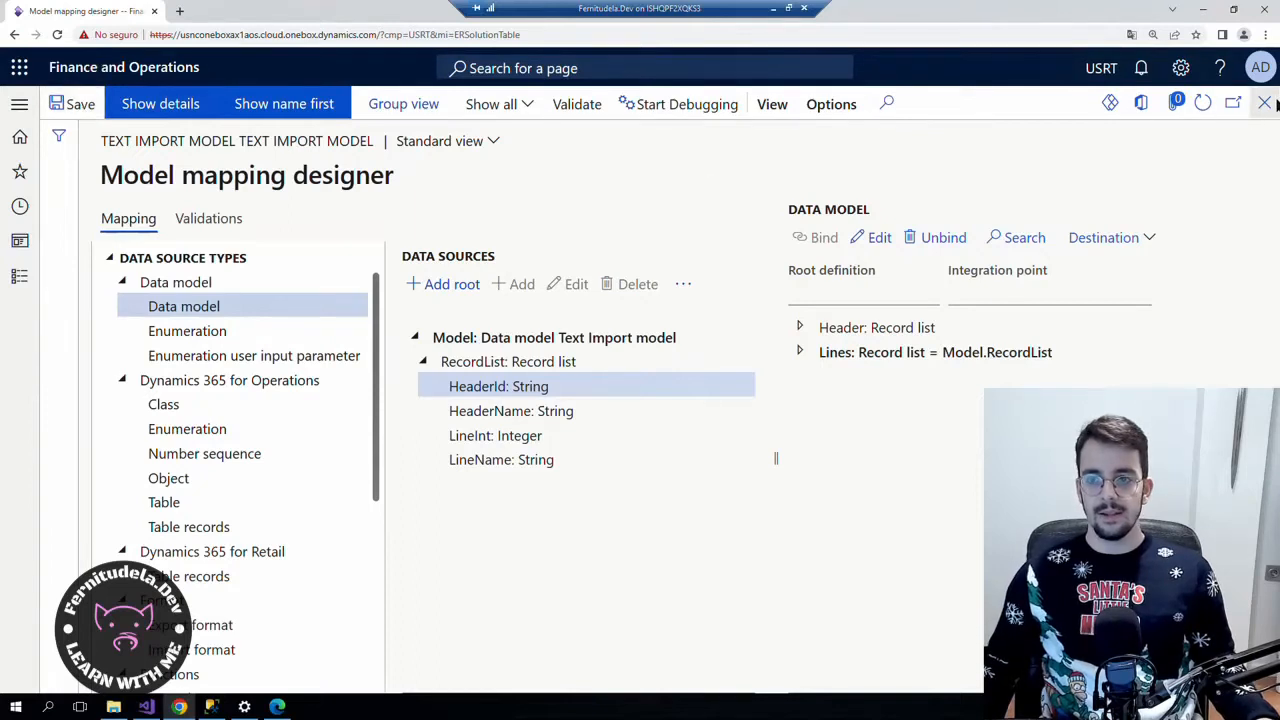
pyautogui.click(567, 105)
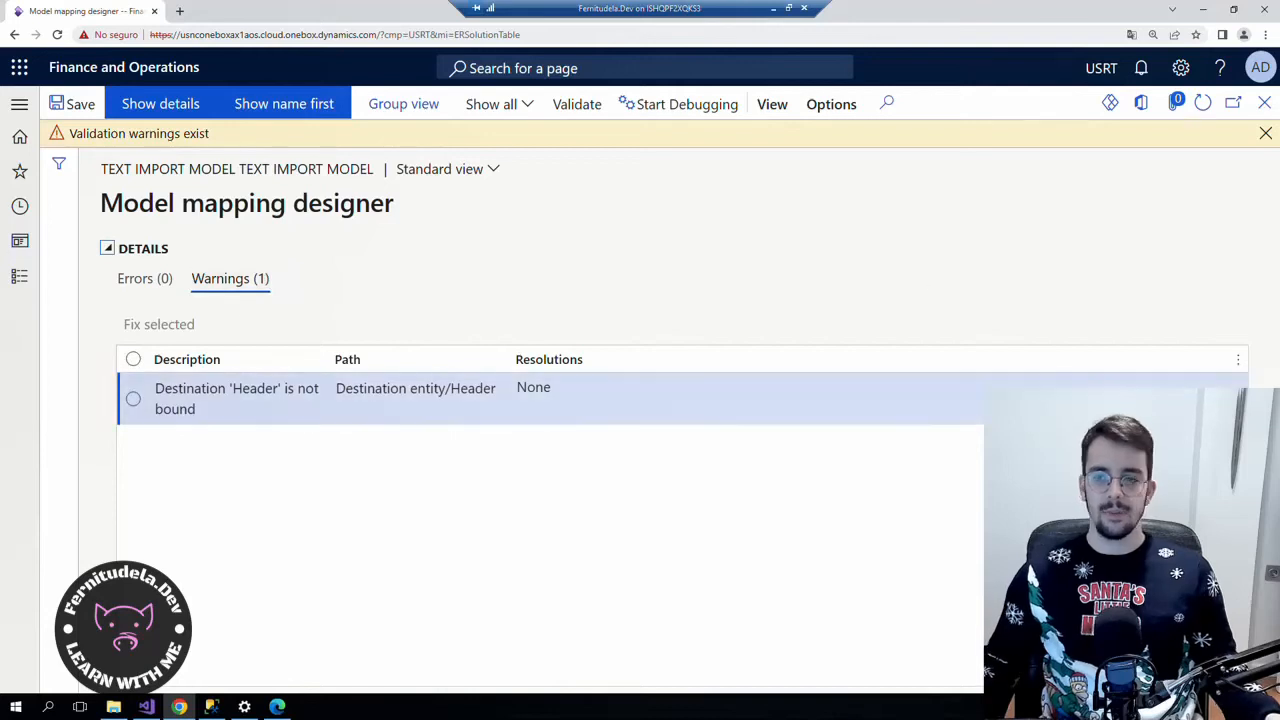
pyautogui.click(1267, 134)
pyautogui.click(1265, 104)
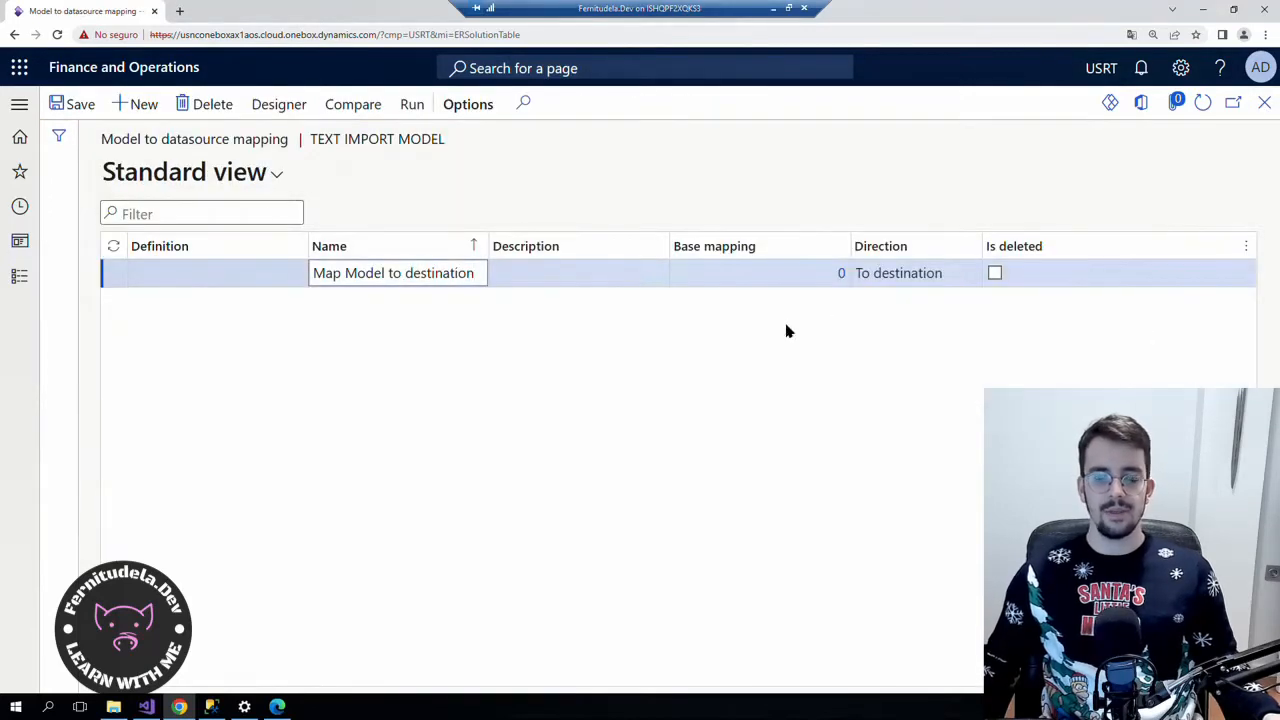
# Run the Map Model to destination mapping with the import file Test Ger Import.txt.
pyautogui.click(418, 104)
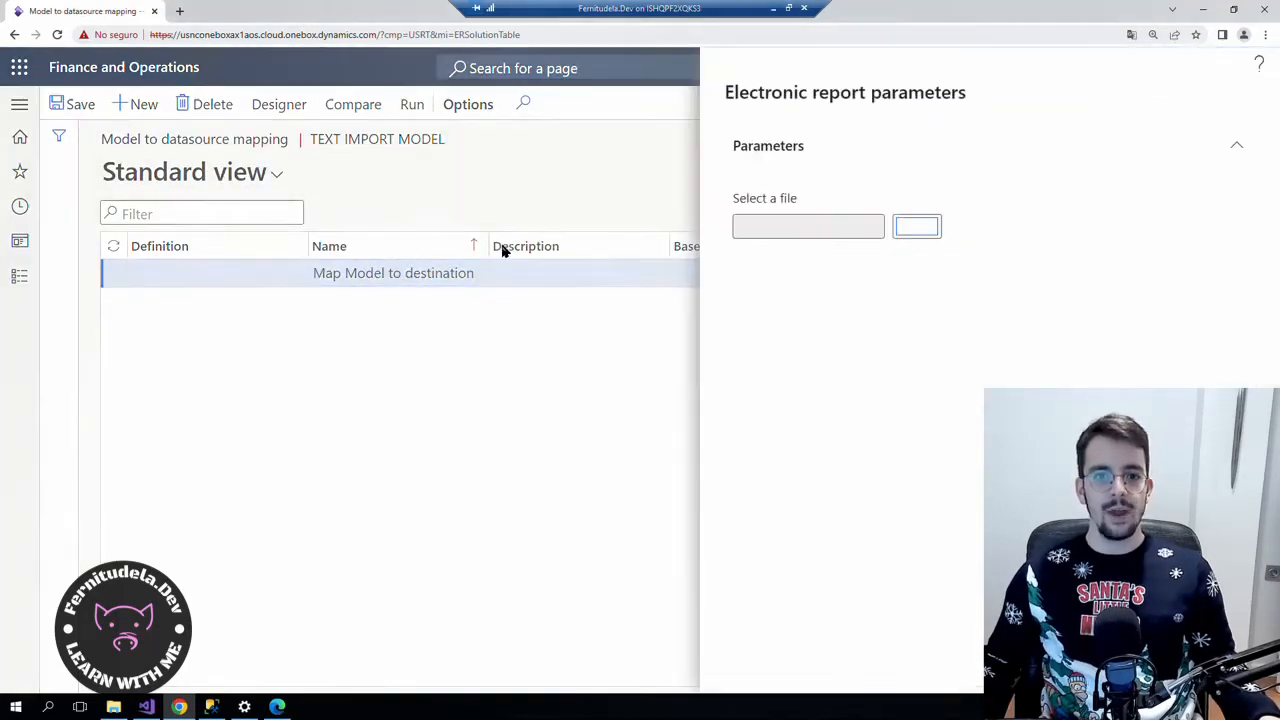
pyautogui.click(917, 234)
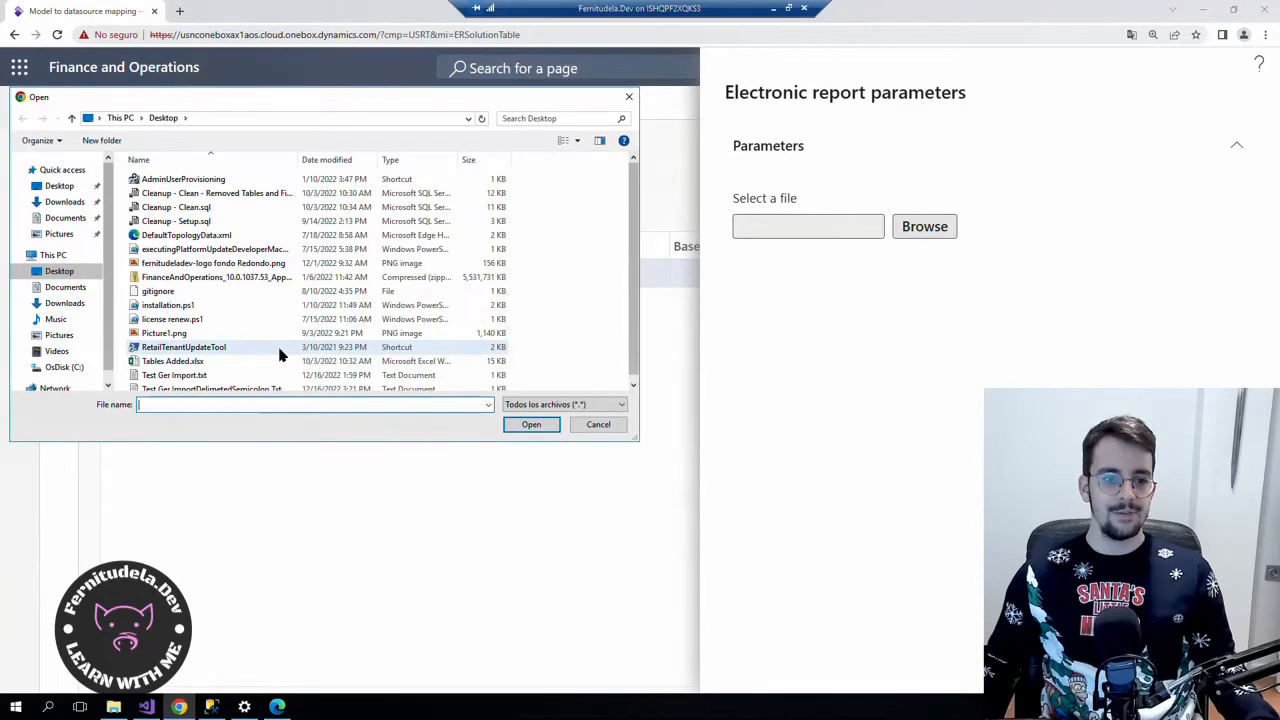
pyautogui.scroll(-1, 280, 355)
pyautogui.click(176, 369)
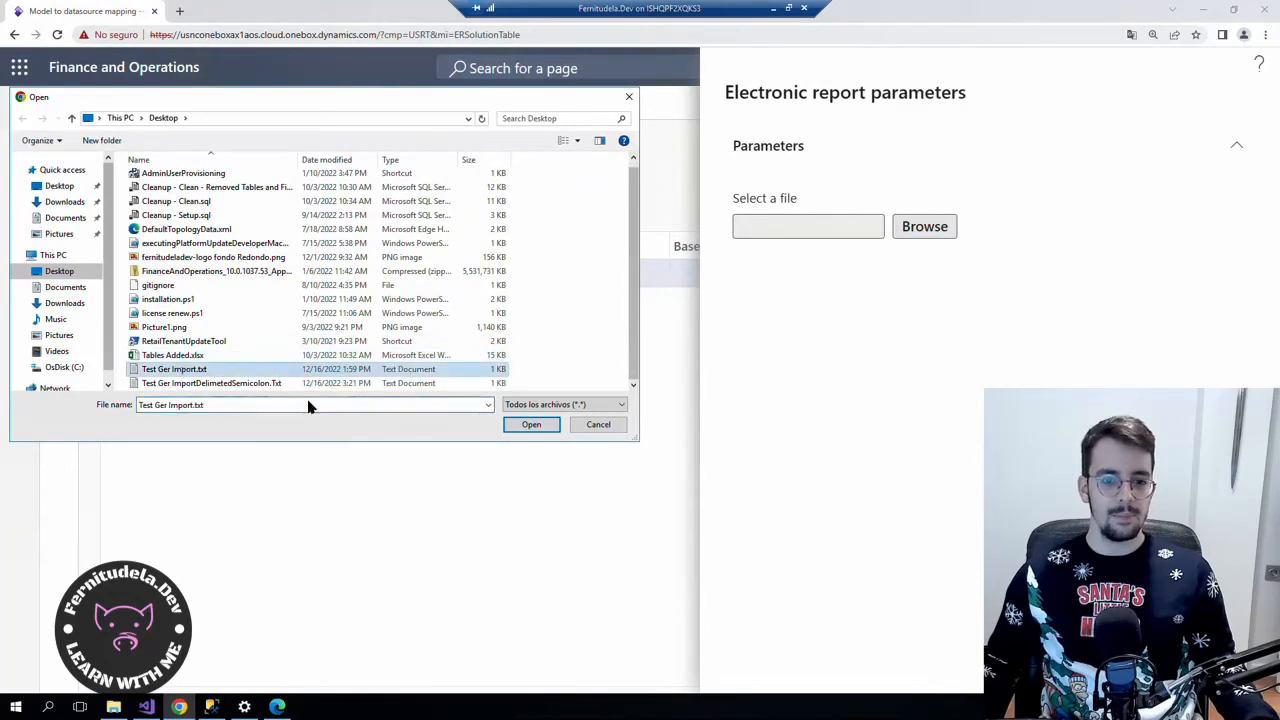
pyautogui.click(529, 425)
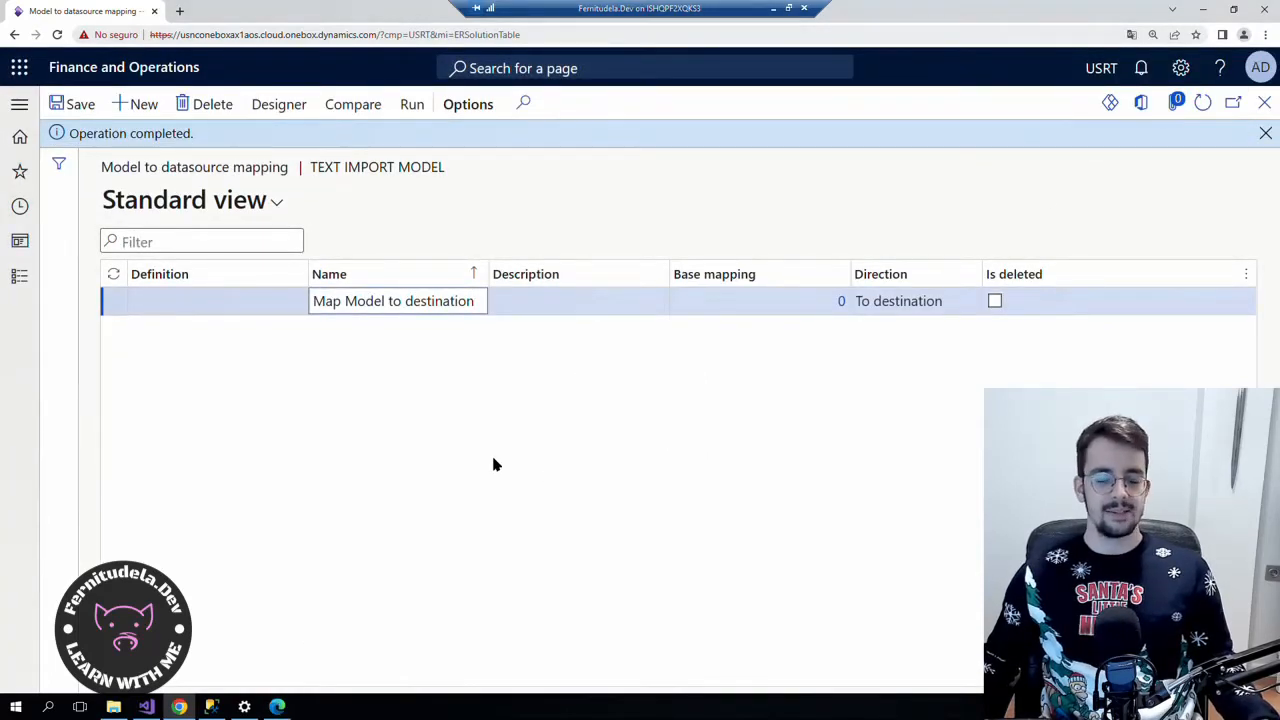
# Switch to SQL Server Management Studio and query all records in FTDHEADERTABLE and FTDLineTABLE.
pyautogui.click(211, 707)
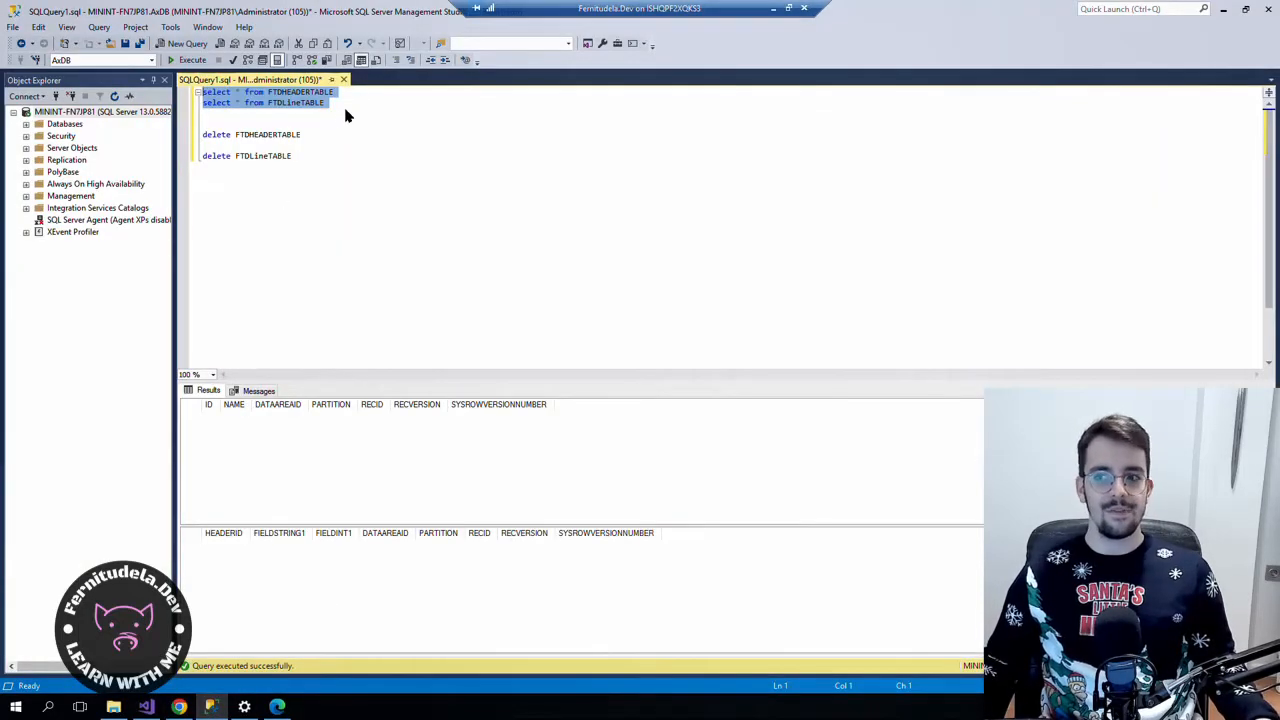
pyautogui.moveTo(345, 104); pyautogui.dragTo(165, 85)
pyautogui.press('F5')
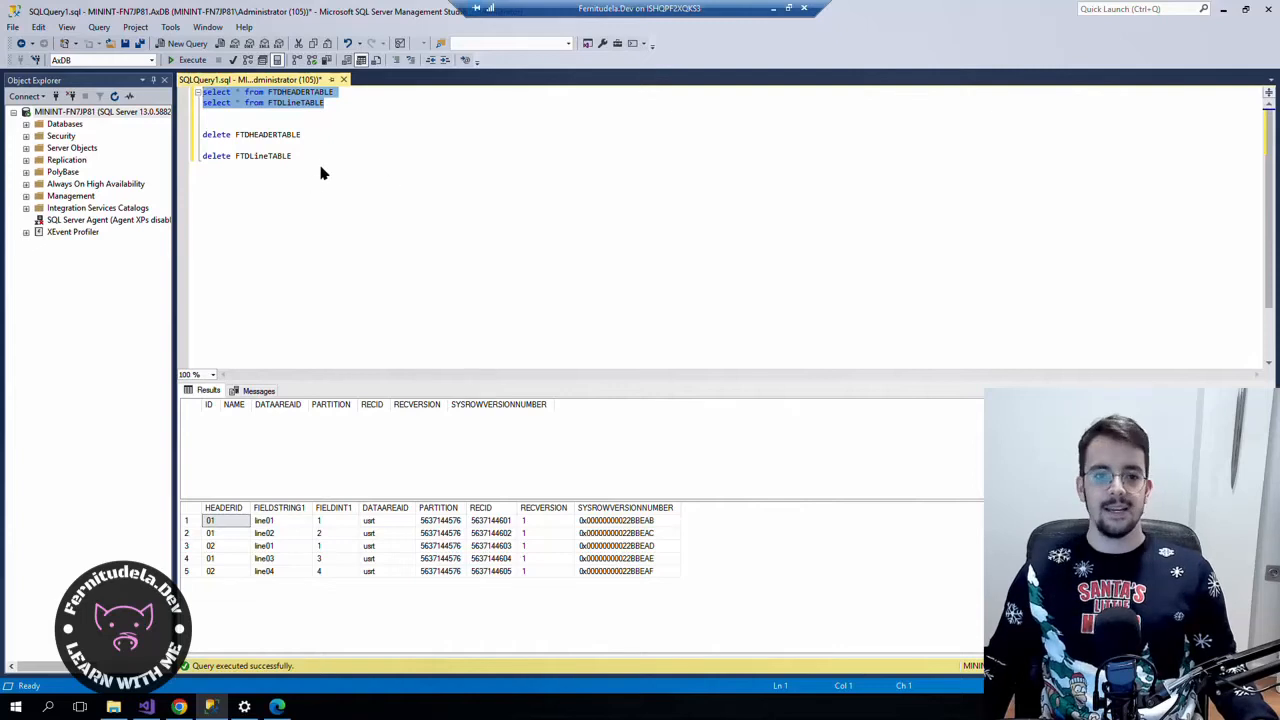
# Delete all records from FTDHEADERTABLE and FTDLineTABLE, and rerun the select queries on both tables to check them.
pyautogui.moveTo(320, 173); pyautogui.dragTo(91, 137)
pyautogui.press('F5')
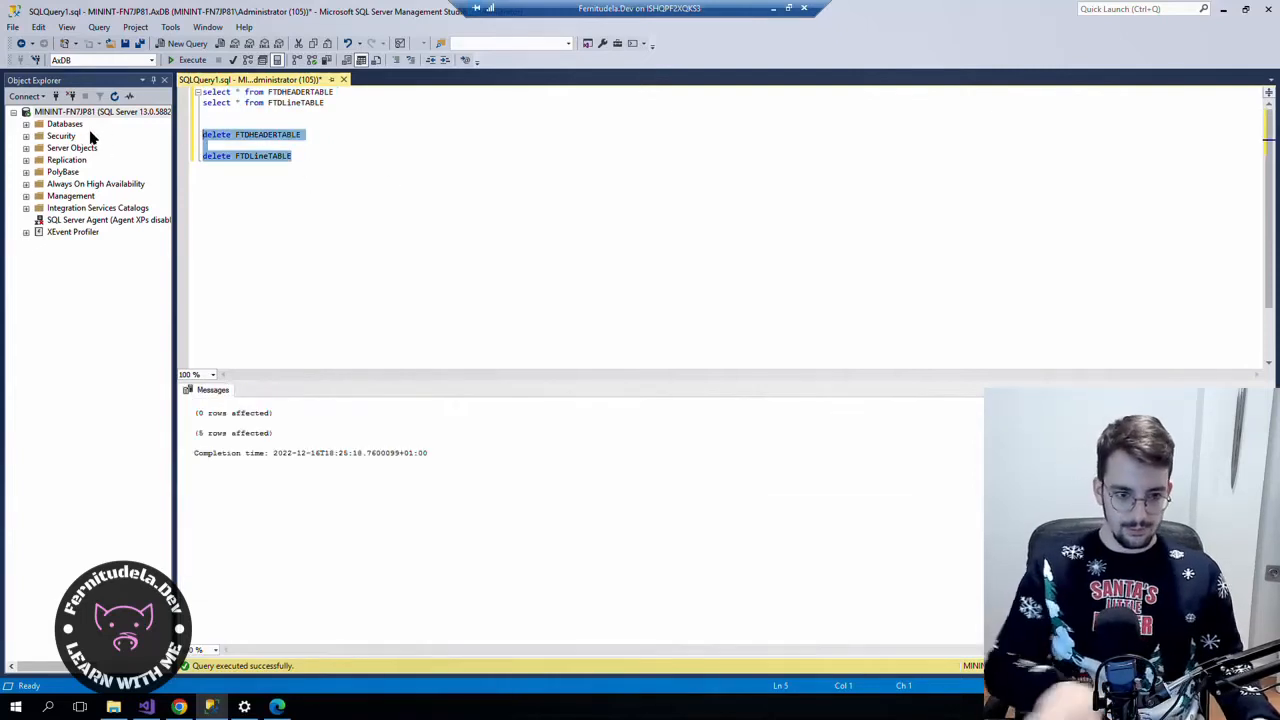
pyautogui.click(344, 137)
pyautogui.moveTo(350, 108); pyautogui.dragTo(57, 79)
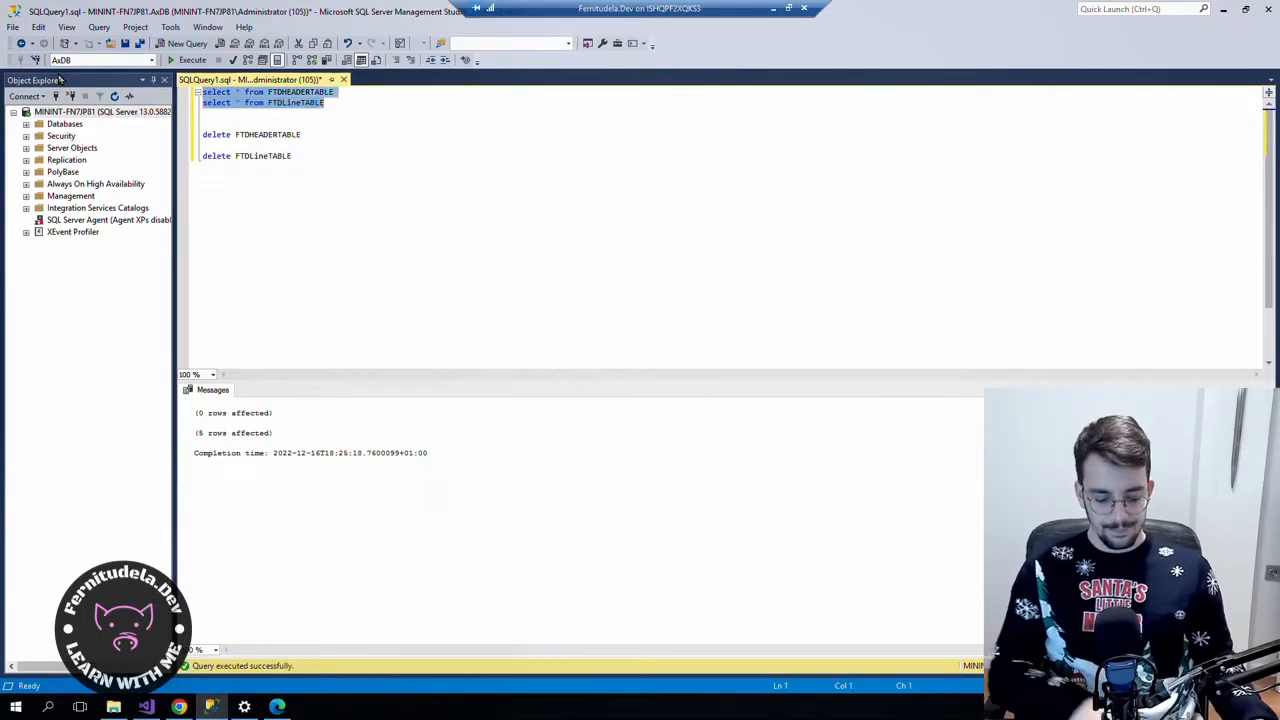
pyautogui.press('F5')
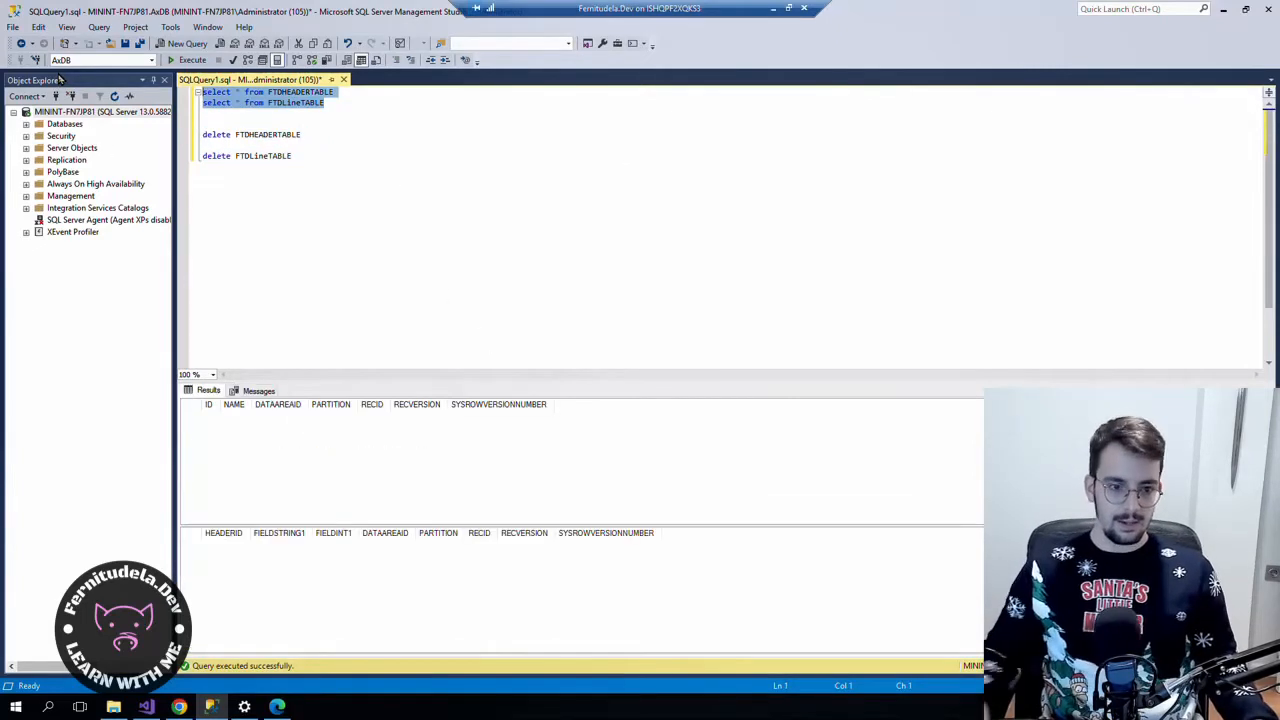
# Switch back to Chrome, reopen the mapping designer, and expand the Model data source down to the RecordList fields.
pyautogui.click(179, 707)
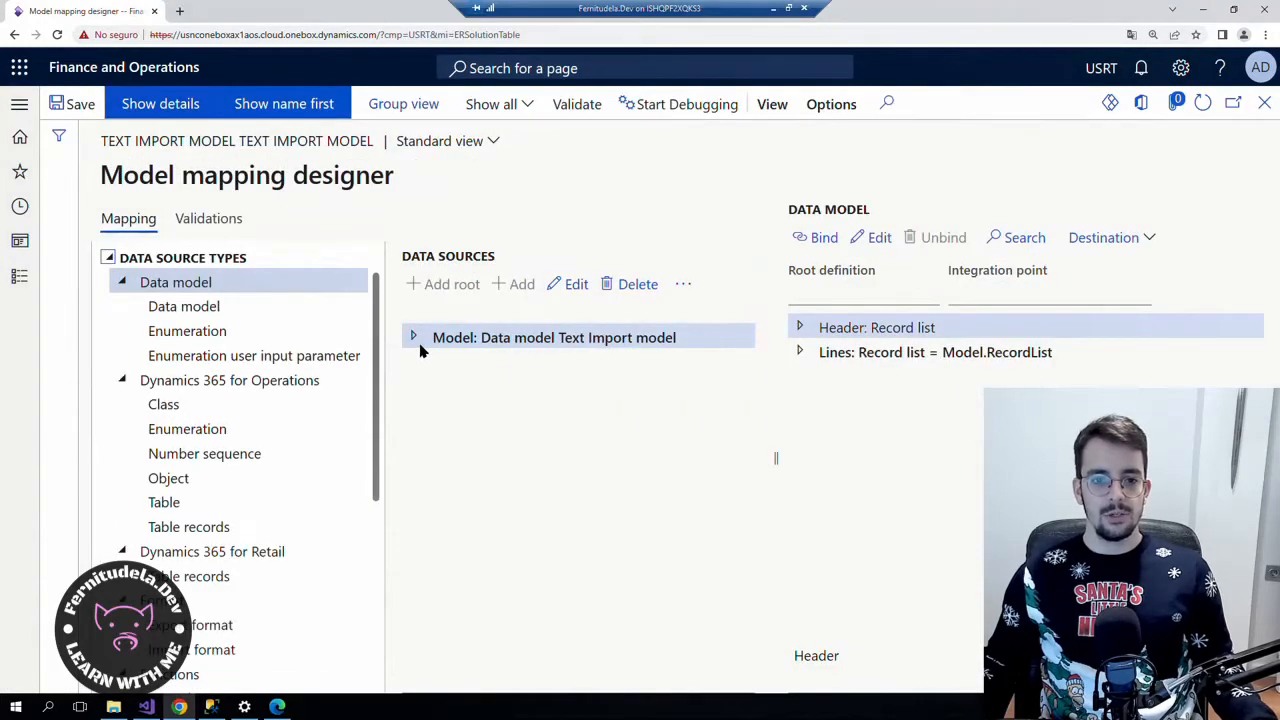
pyautogui.click(415, 338)
pyautogui.click(422, 363)
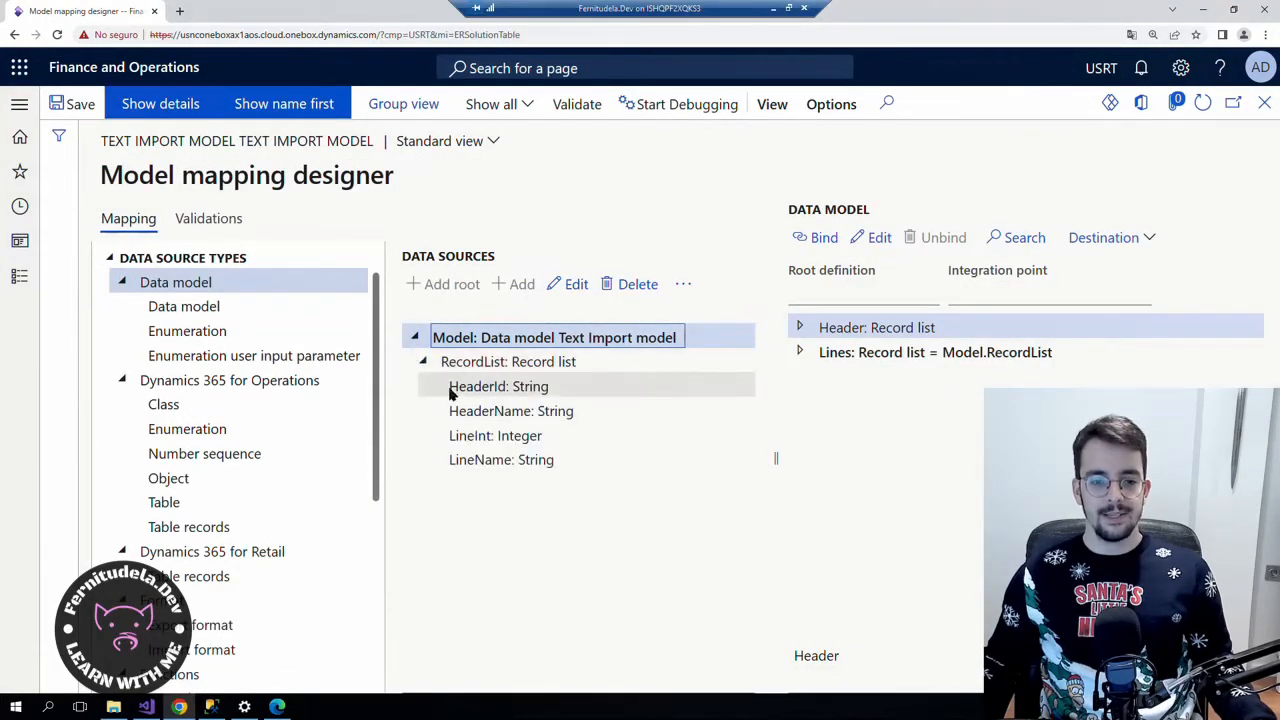
# Add a root Group by data source named GB and open its grouping parameters.
pyautogui.scroll(-3, 182, 430)
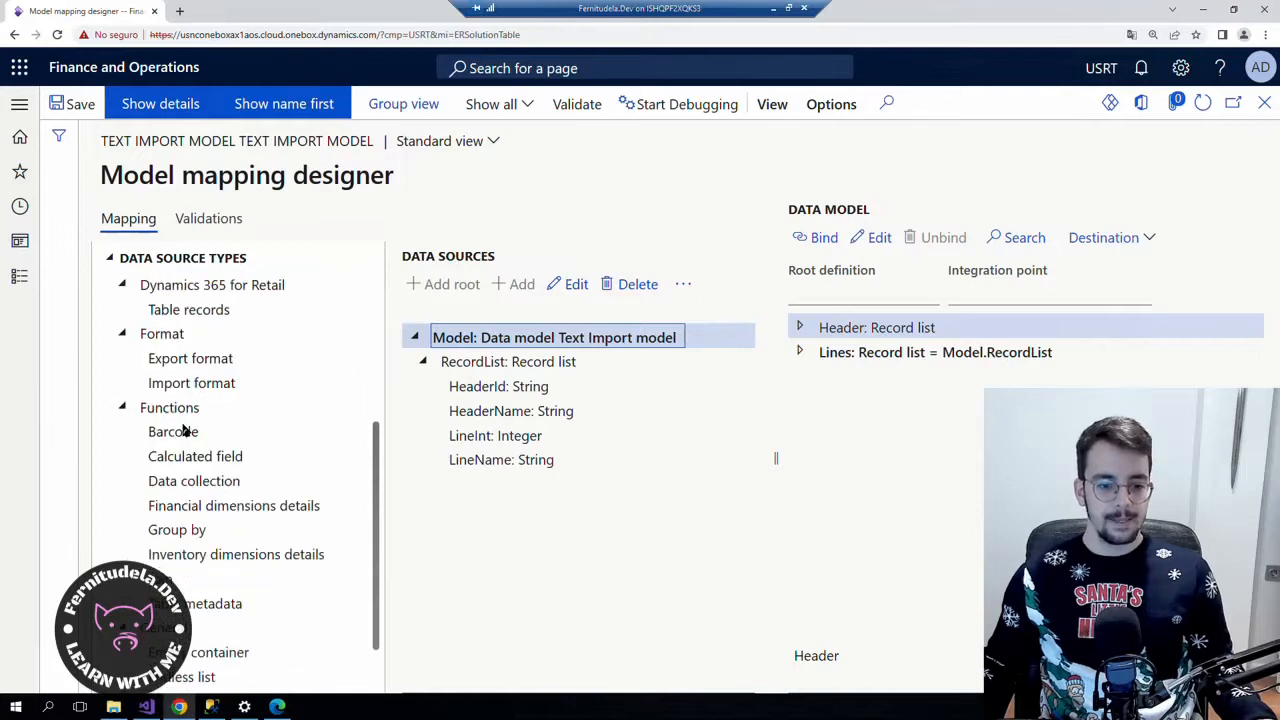
pyautogui.click(185, 535)
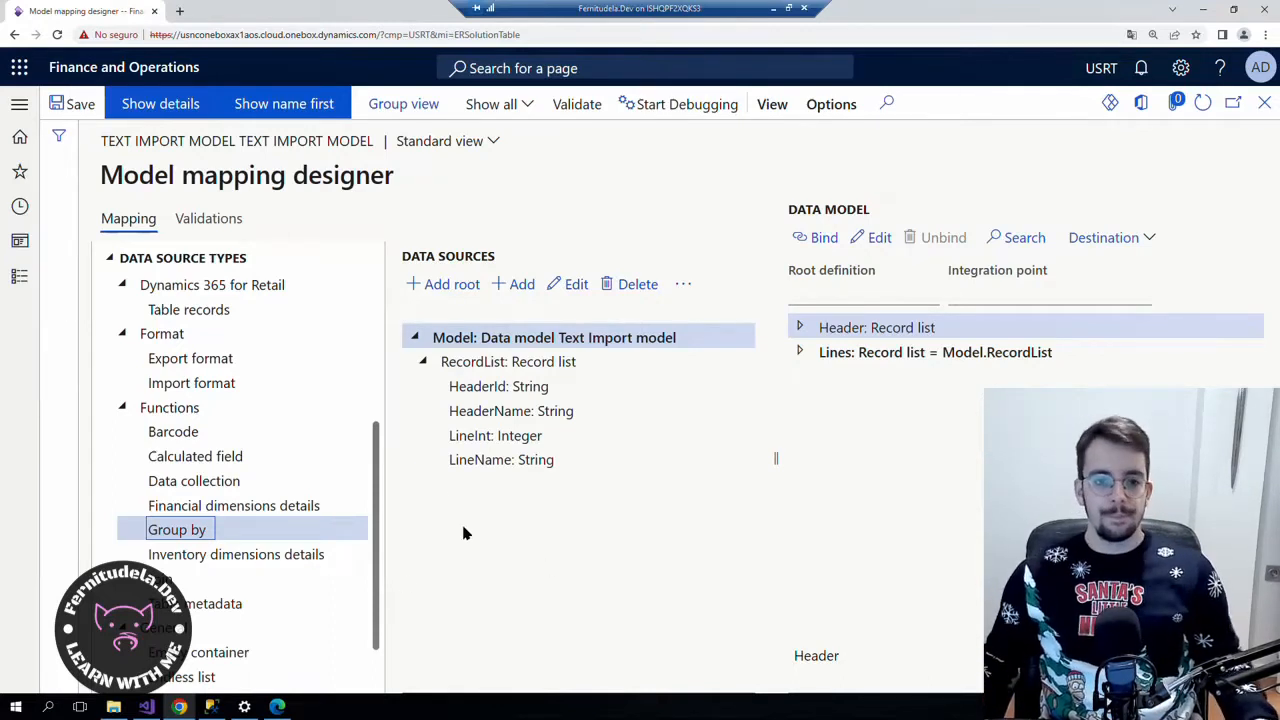
pyautogui.click(455, 285)
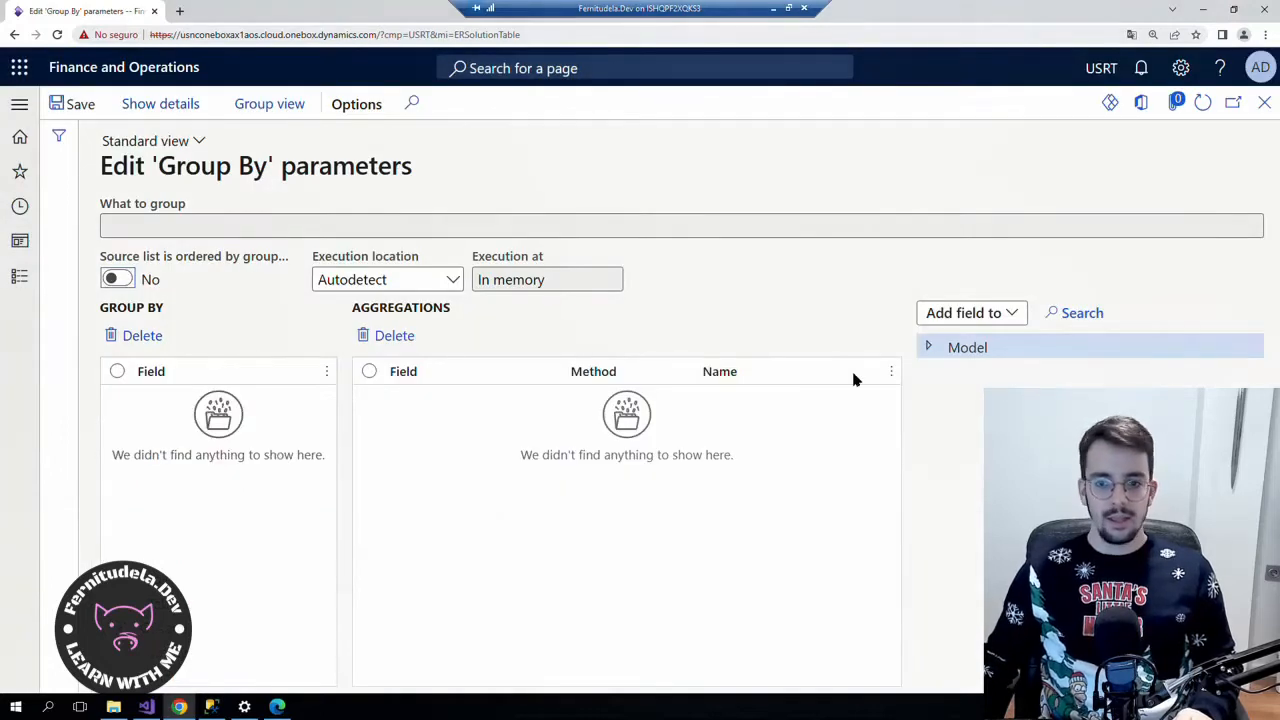
# Set Model.RecordList as the list to group in the Group By parameters.
pyautogui.click(996, 318)
pyautogui.click(1026, 350)
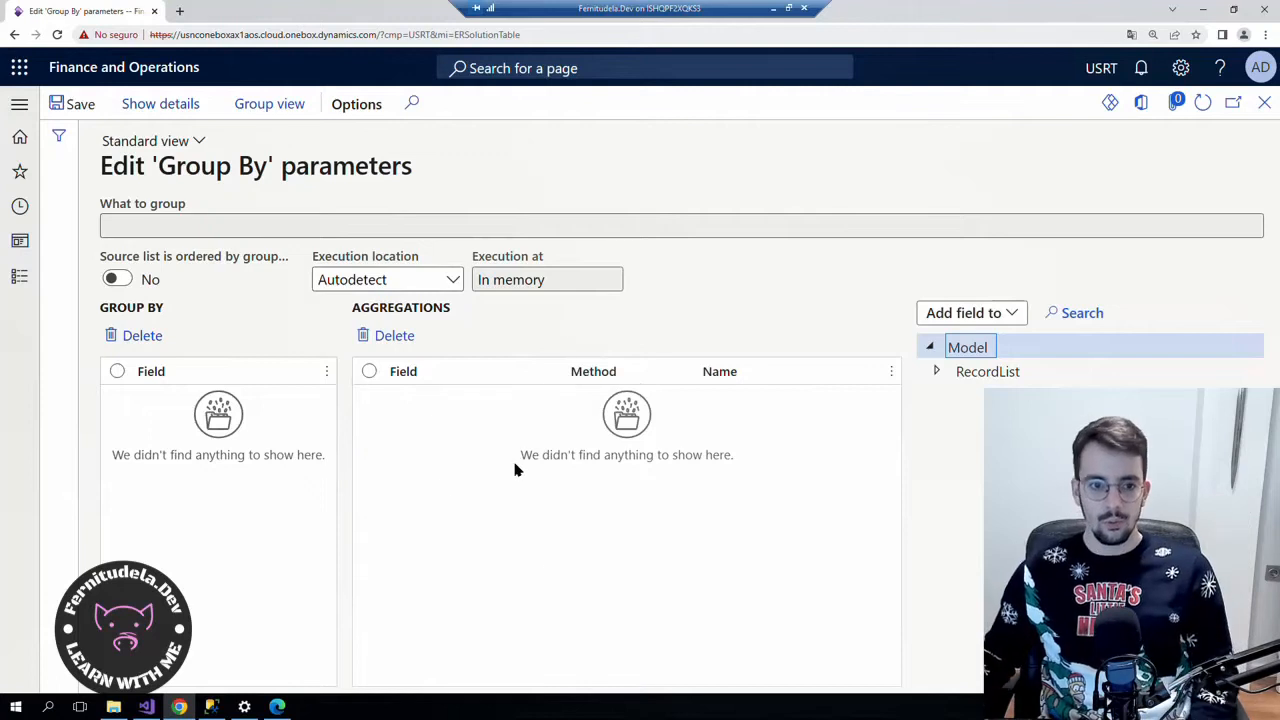
pyautogui.click(1012, 313)
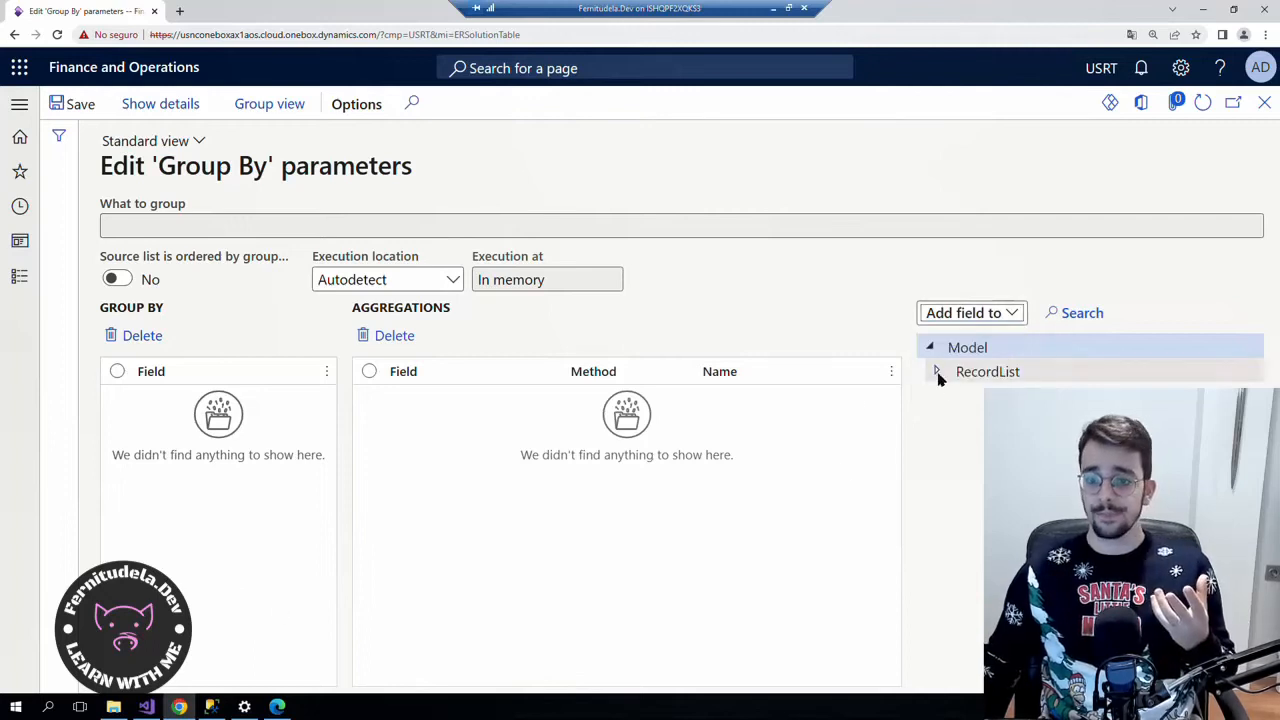
pyautogui.click(982, 372)
pyautogui.click(1016, 318)
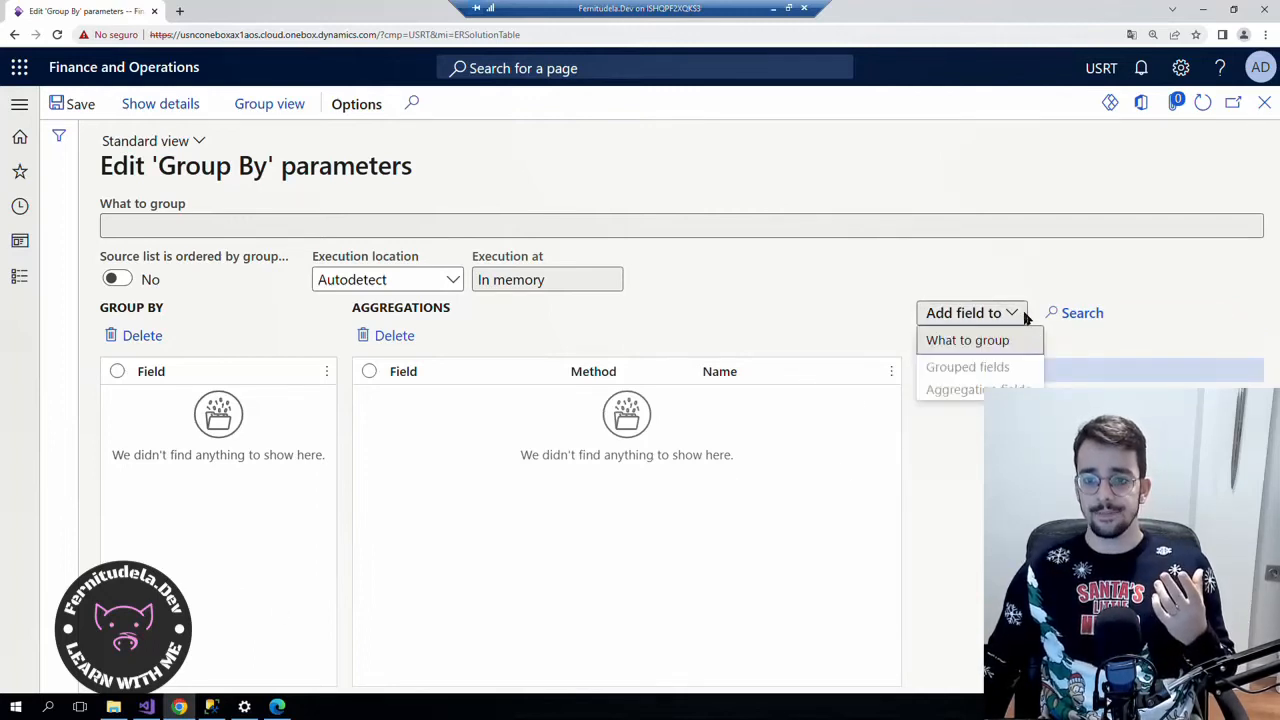
pyautogui.click(1010, 315)
pyautogui.click(1010, 315)
pyautogui.click(978, 341)
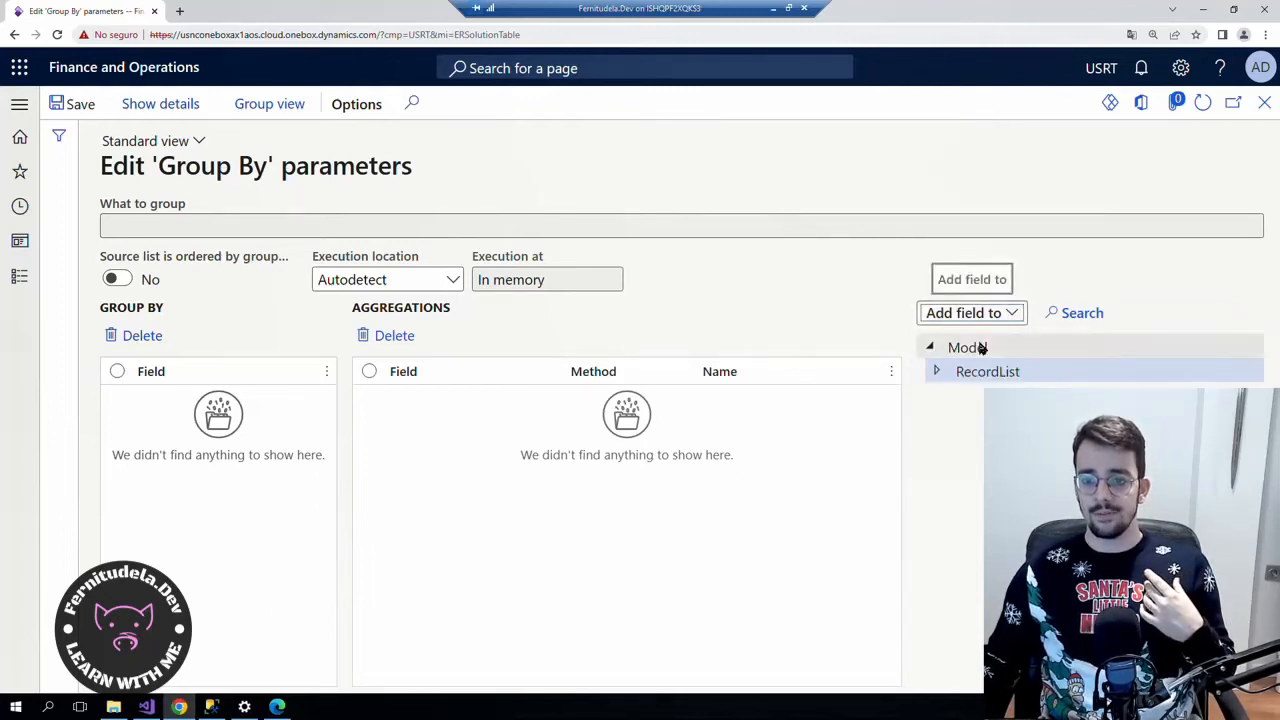
pyautogui.click(975, 348)
pyautogui.click(982, 316)
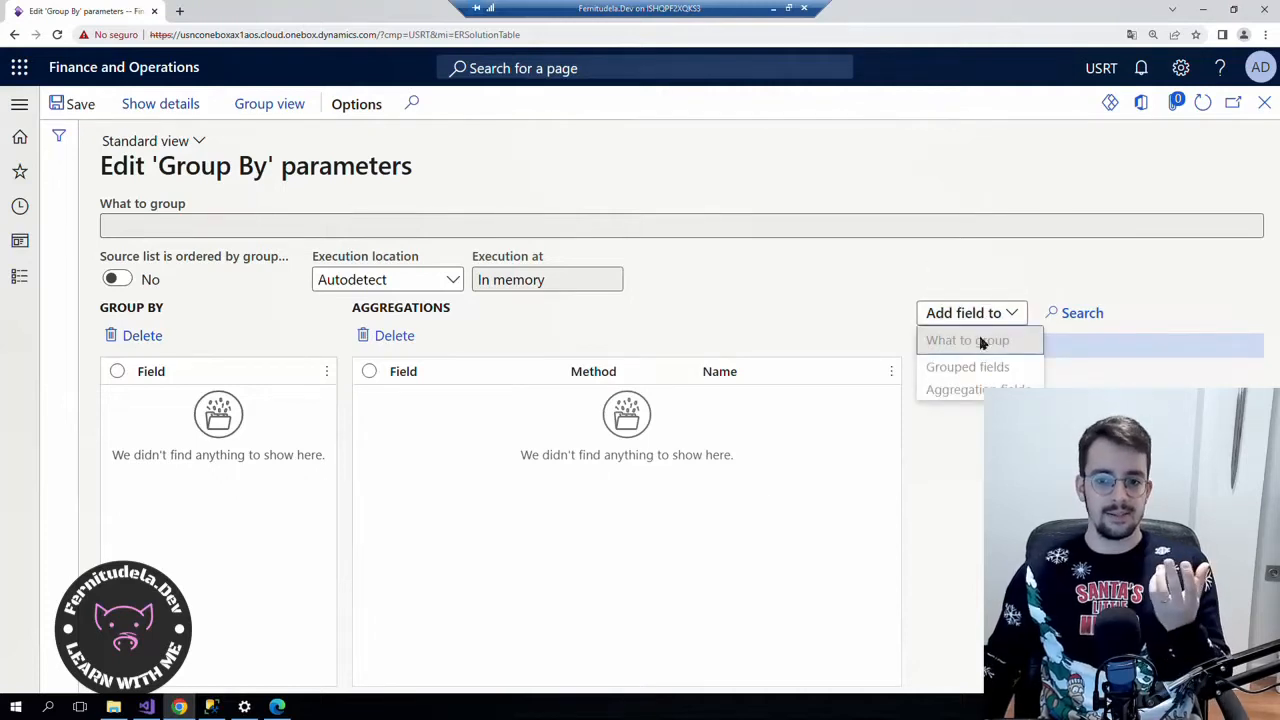
pyautogui.click(982, 341)
pyautogui.click(974, 376)
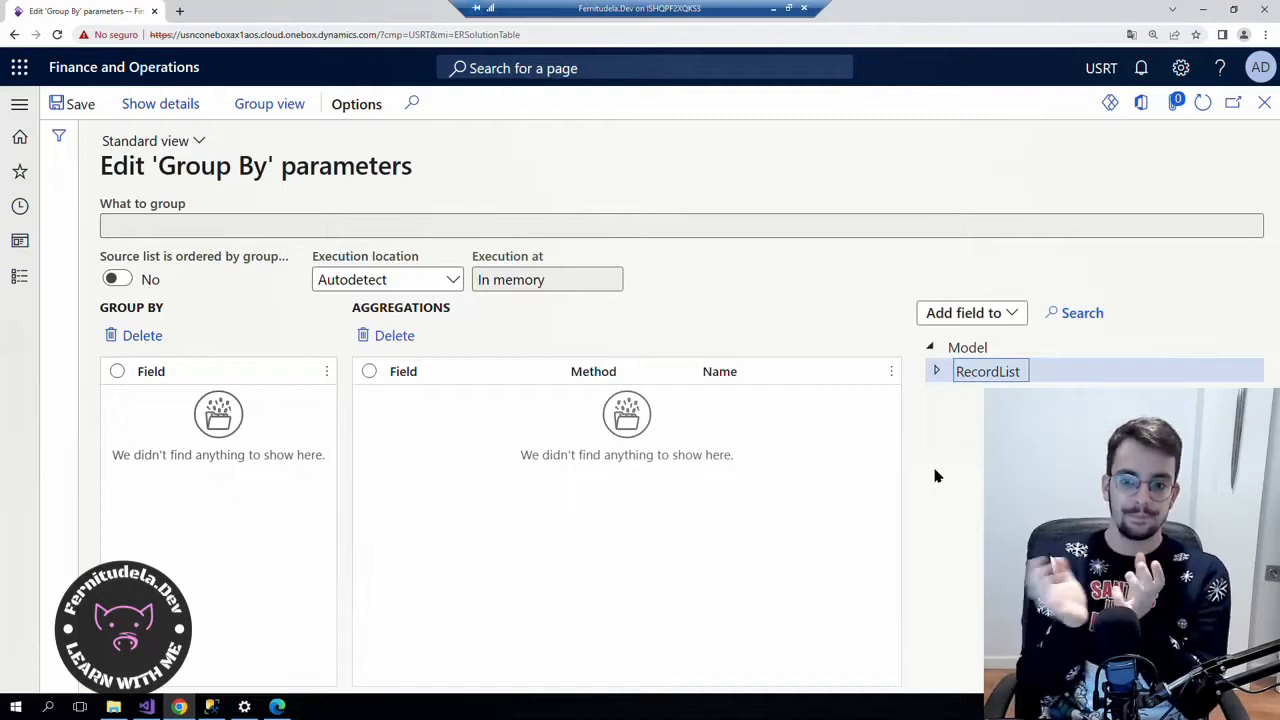
pyautogui.click(1006, 313)
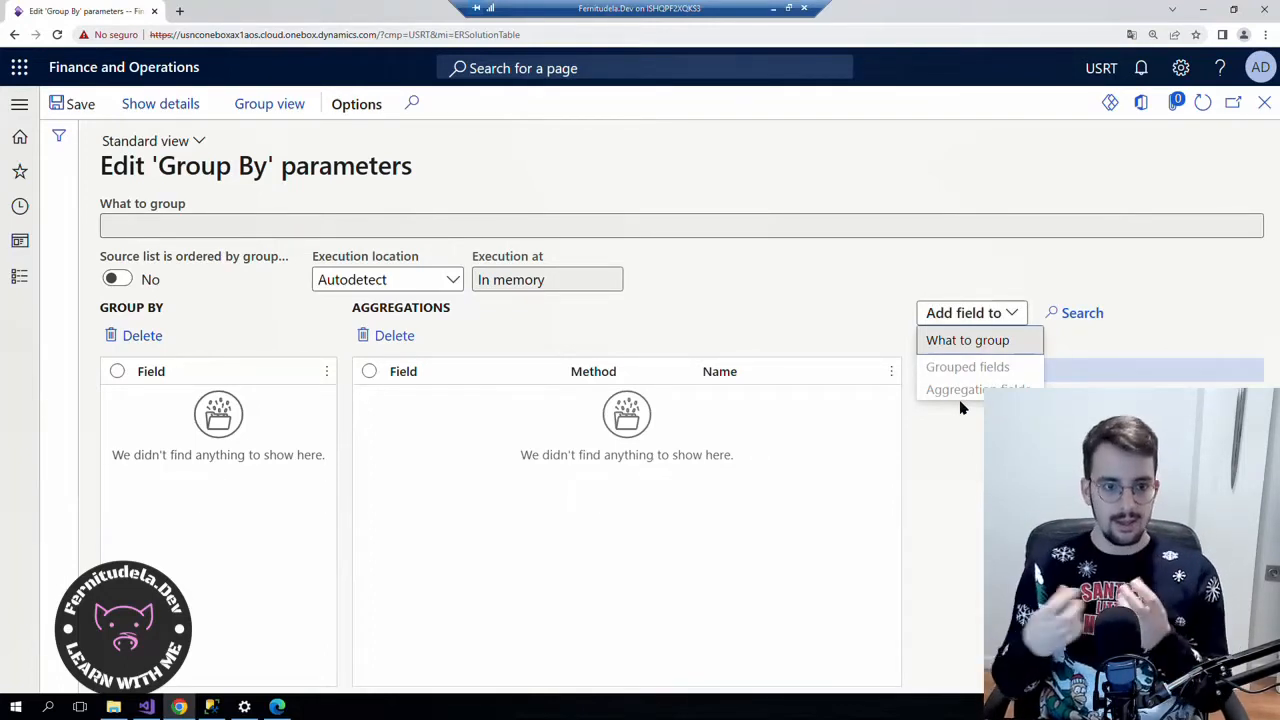
pyautogui.click(978, 342)
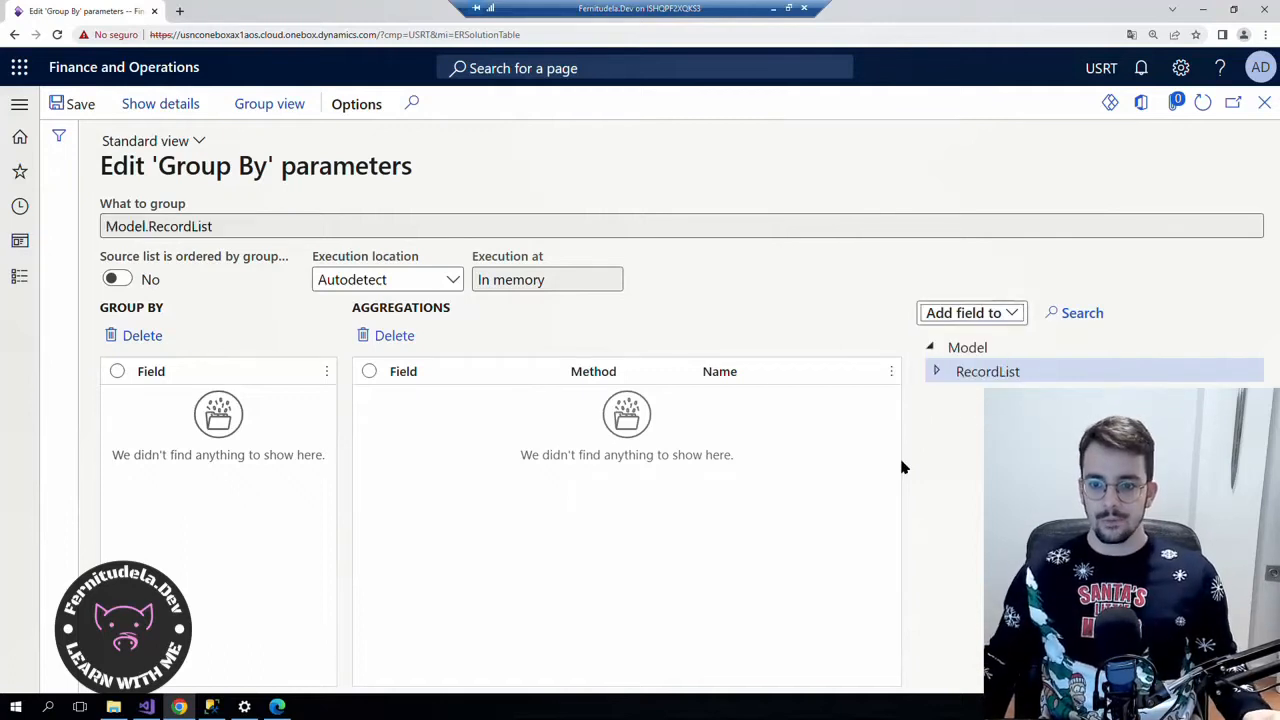
pyautogui.click(112, 234)
# Add the RecordList fields HeaderId and HeaderName as grouped fields.
pyautogui.click(936, 372)
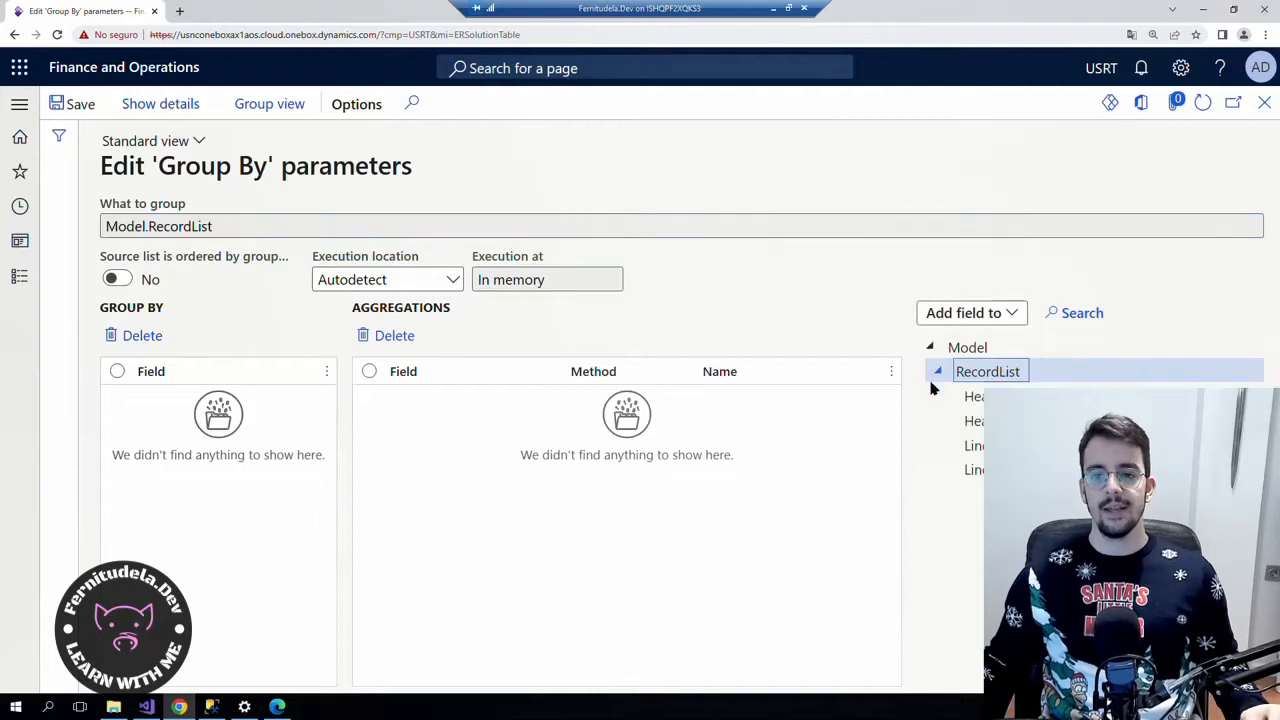
pyautogui.click(1000, 397)
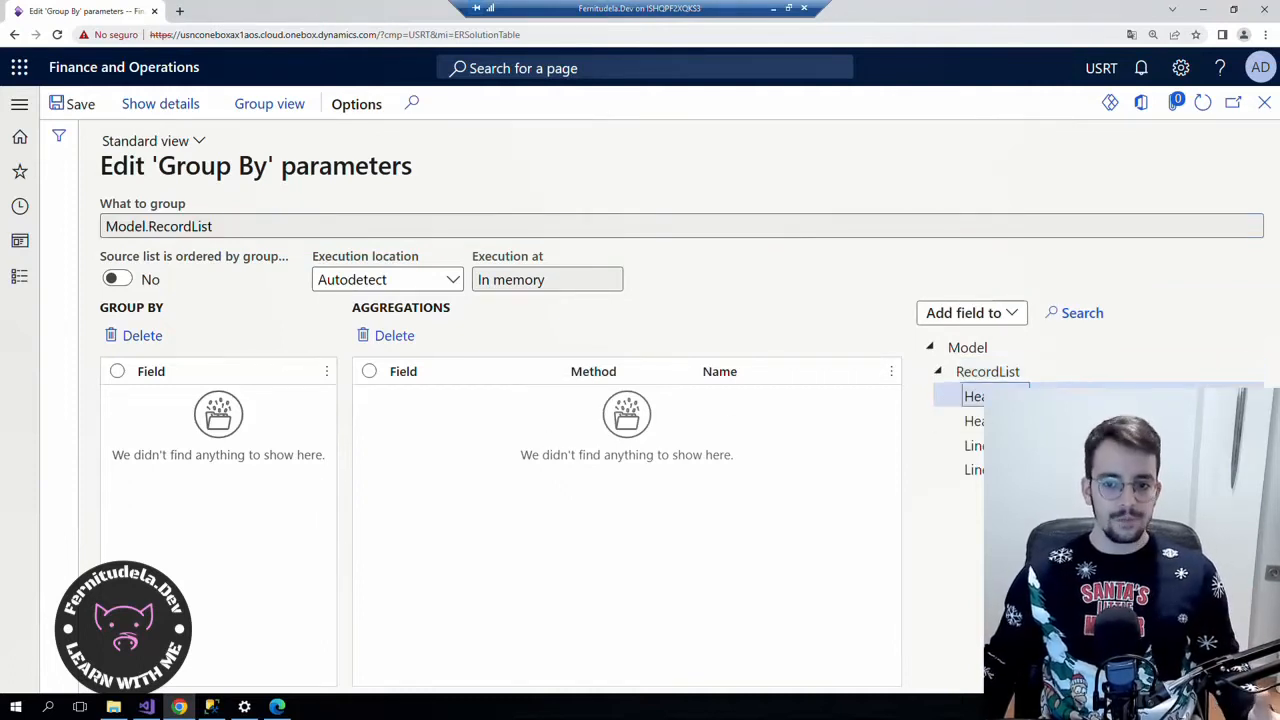
pyautogui.click(1000, 421)
pyautogui.click(1000, 397)
pyautogui.click(1000, 421)
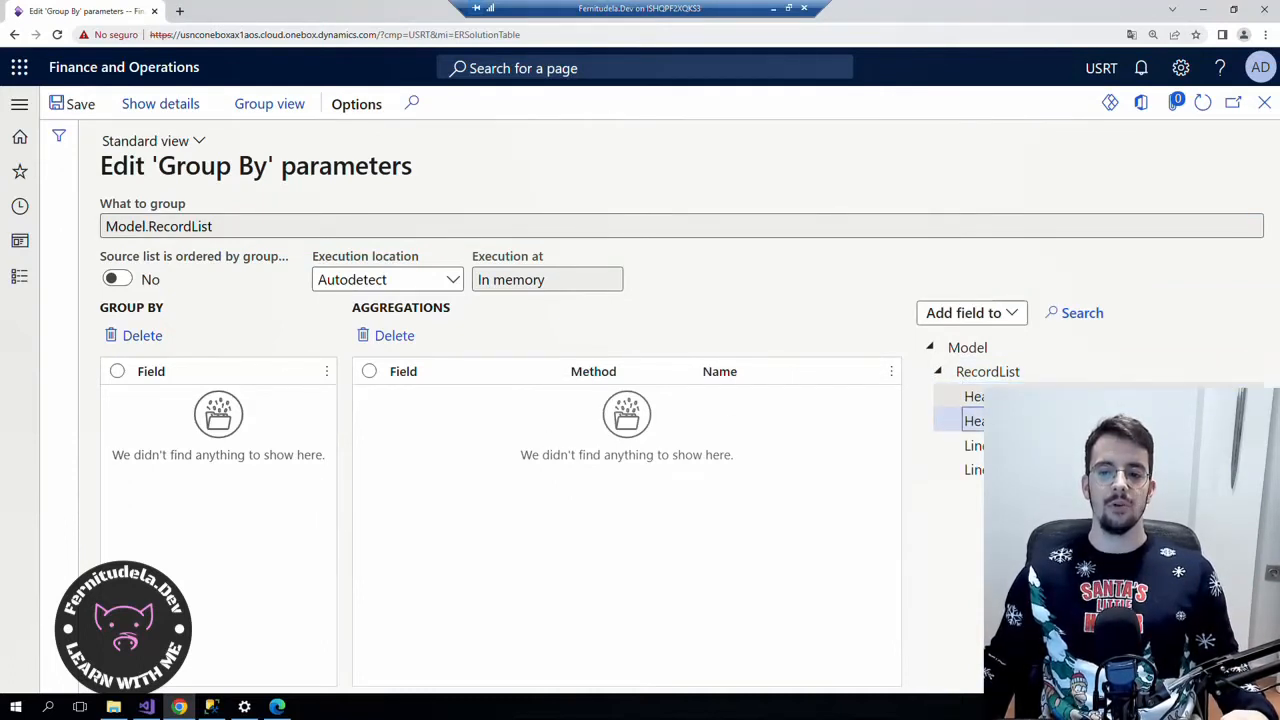
pyautogui.click(1000, 397)
pyautogui.click(1000, 318)
pyautogui.click(976, 368)
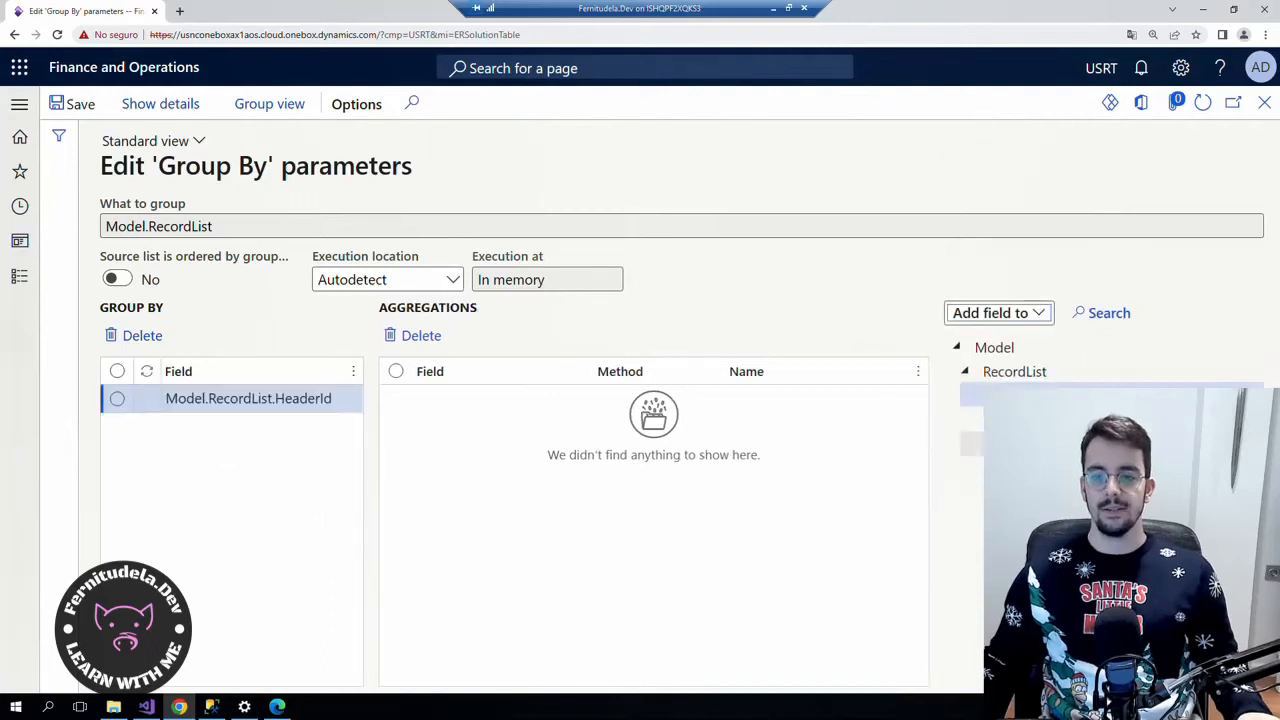
pyautogui.click(1010, 421)
pyautogui.click(998, 312)
pyautogui.click(976, 368)
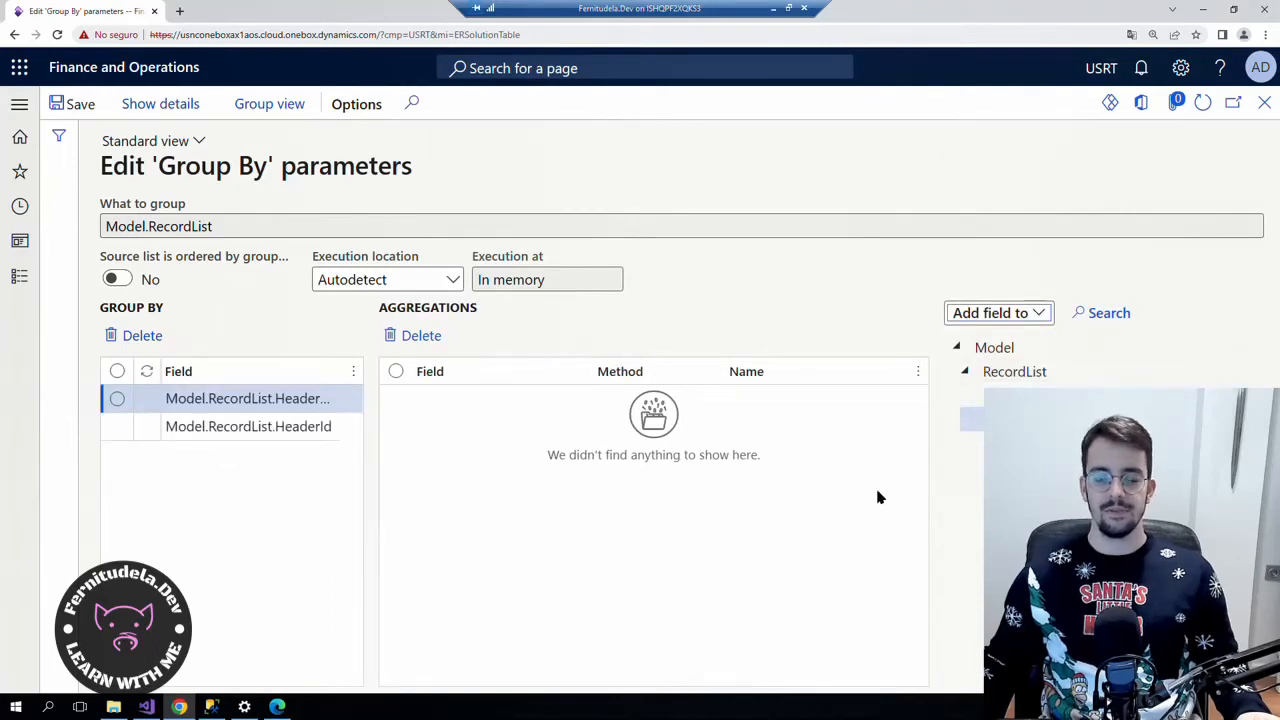
# Try adding RecordList.LineInt as an aggregation field, and delete that aggregation again.
pyautogui.click(1010, 444)
pyautogui.click(1010, 468)
pyautogui.click(1010, 444)
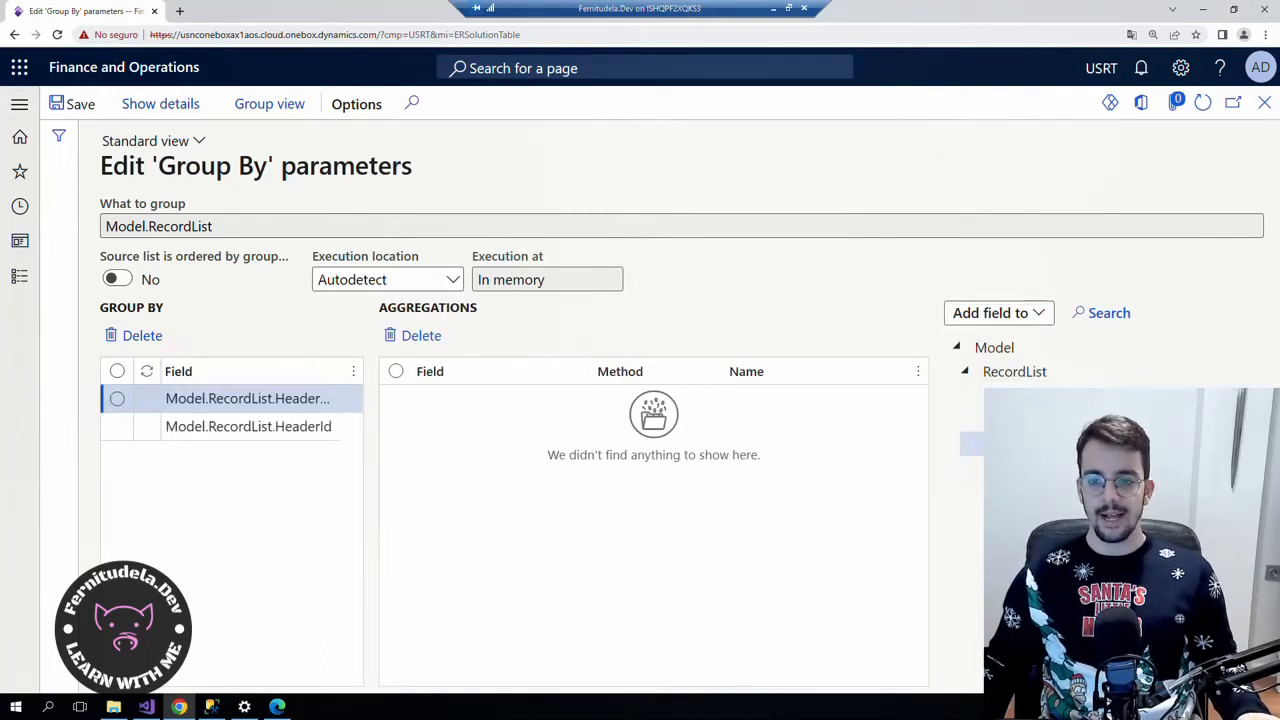
pyautogui.click(1020, 317)
pyautogui.click(1008, 391)
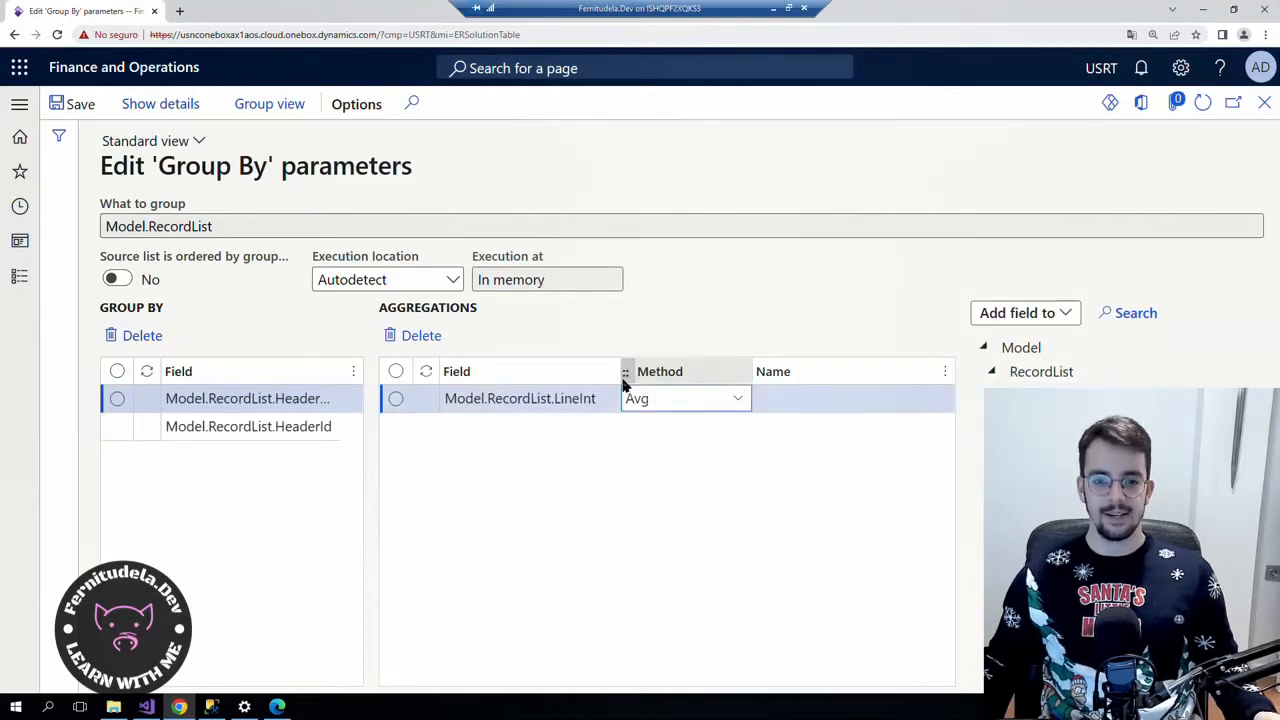
pyautogui.click(395, 400)
pyautogui.click(417, 336)
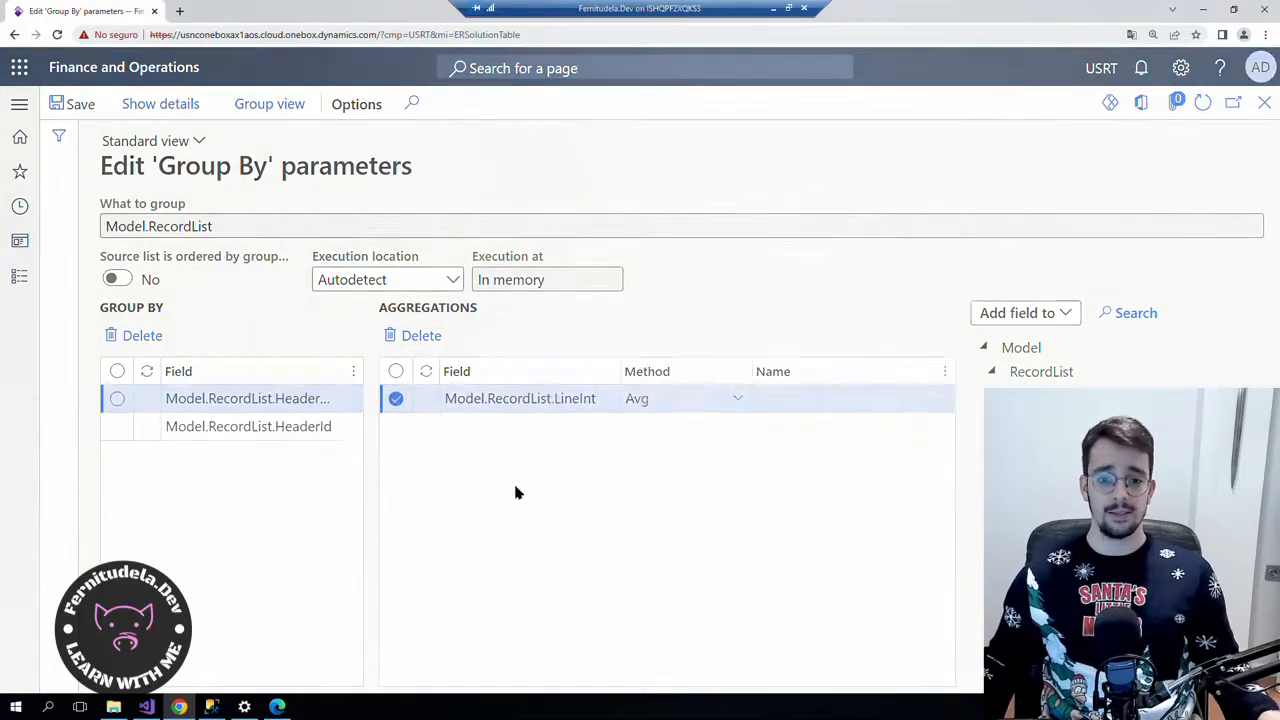
pyautogui.click(847, 368)
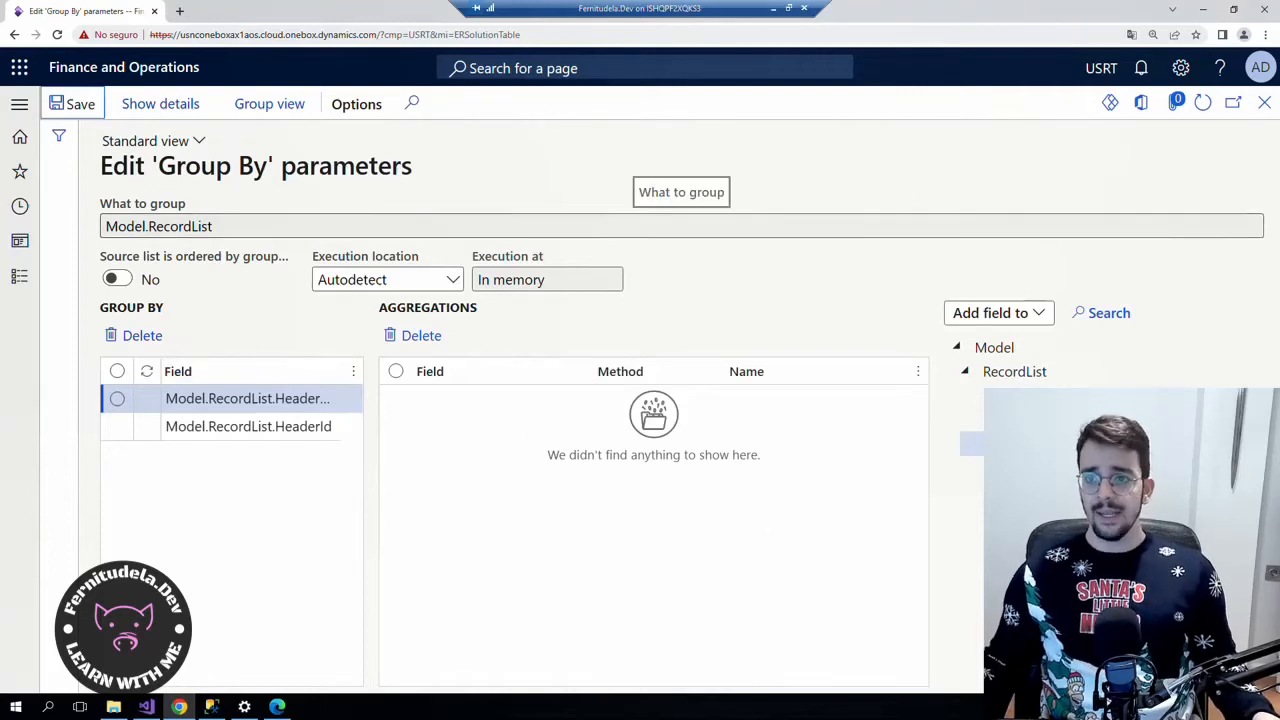
# Close the Group By parameters, check the validation errors and collapse the validation details in the mapping designer.
pyautogui.click(1264, 102)
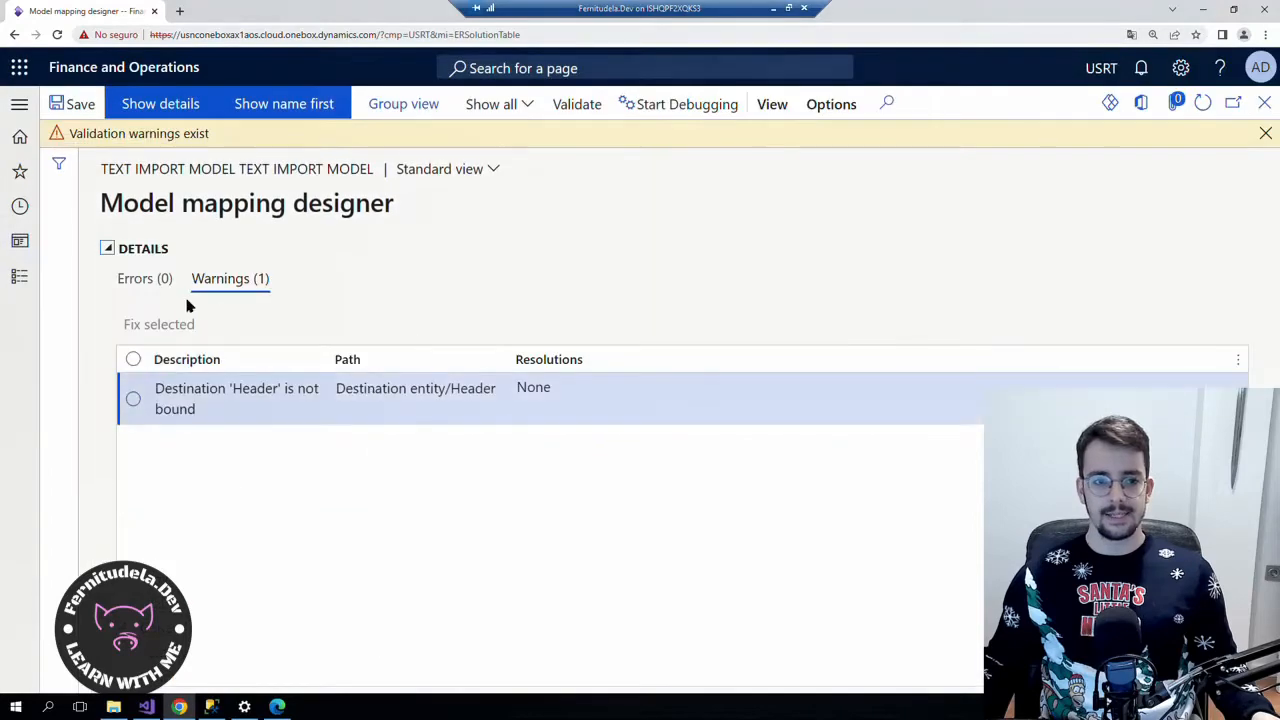
pyautogui.click(159, 285)
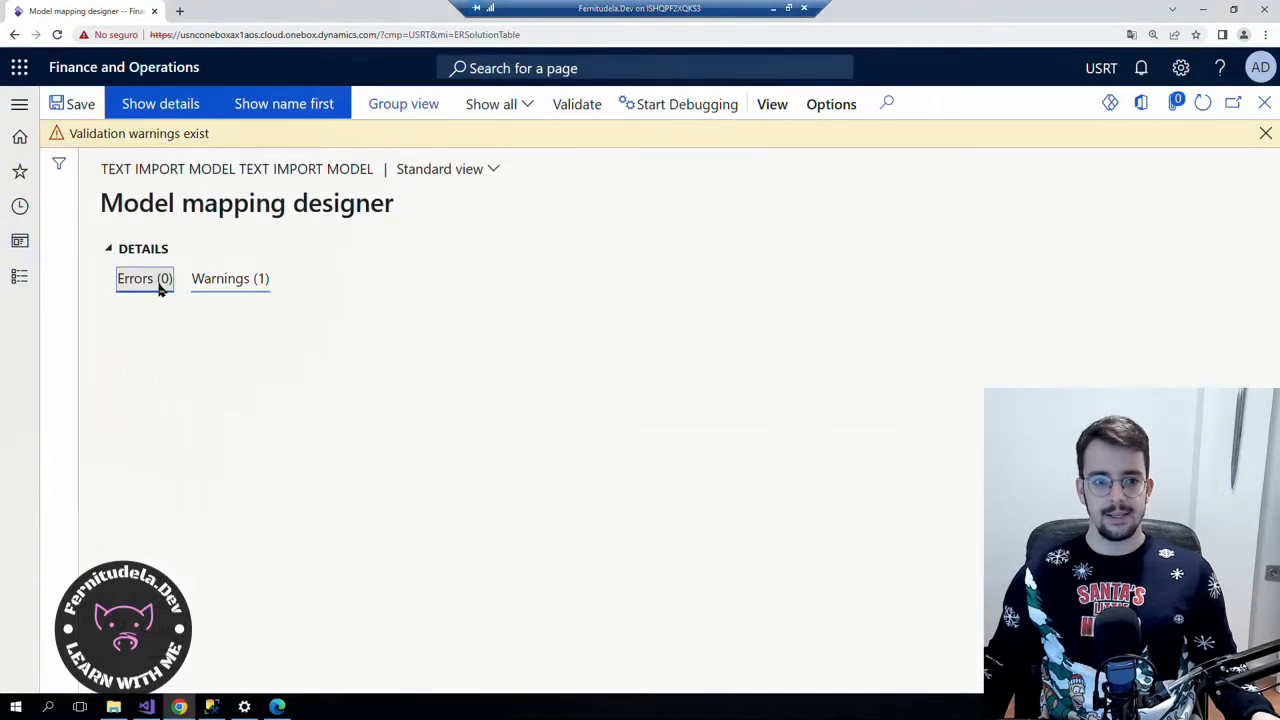
pyautogui.click(109, 248)
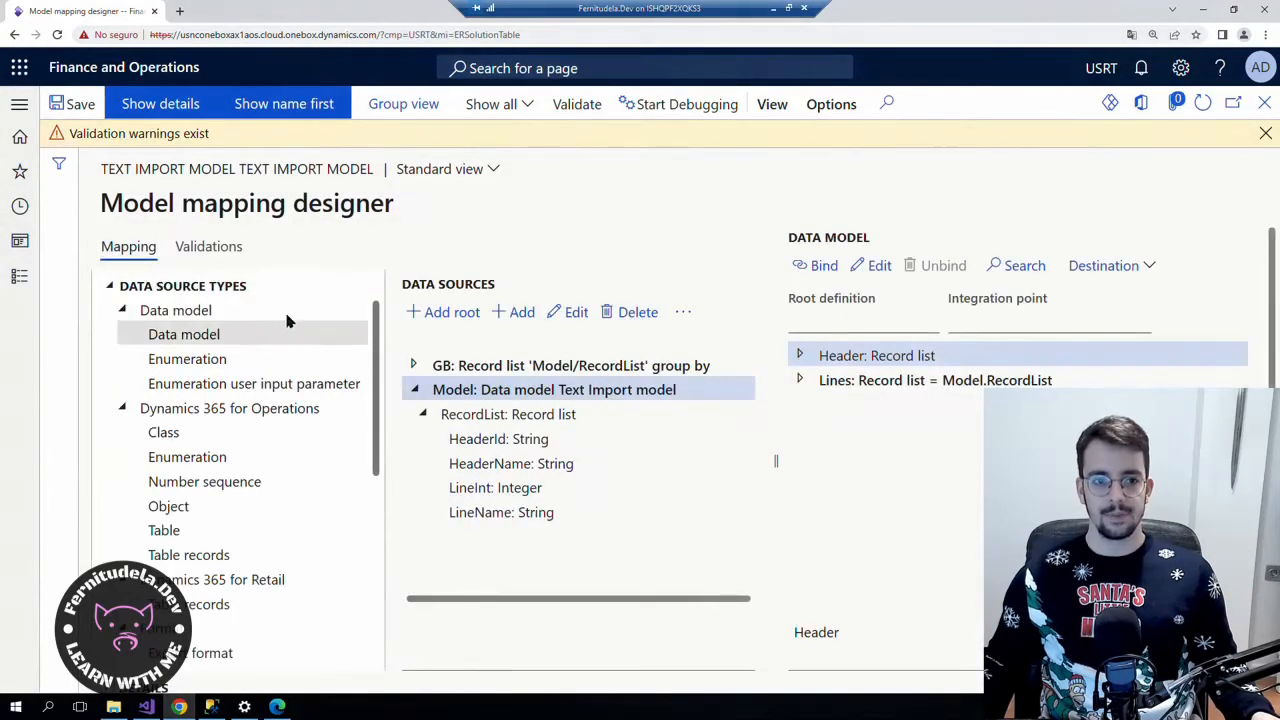
# Expand the GB data source down to its grouped fields, and bind the Header record list to GB.
pyautogui.click(414, 366)
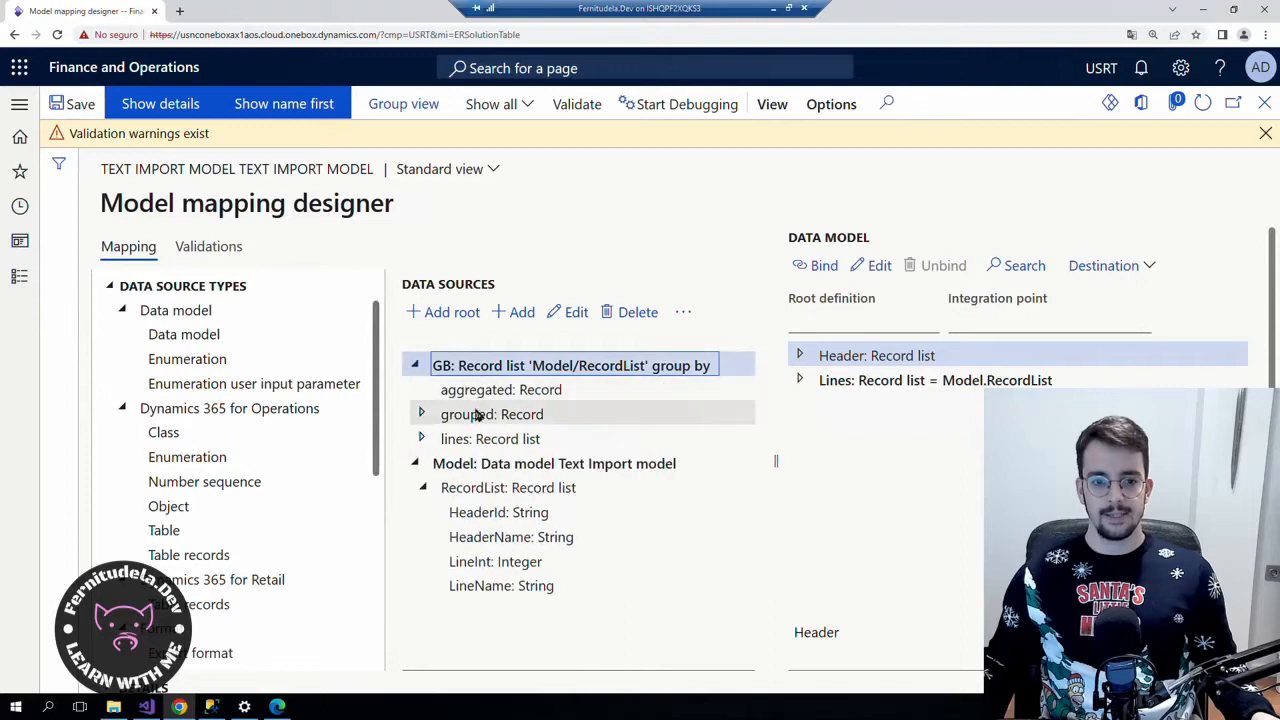
pyautogui.click(421, 414)
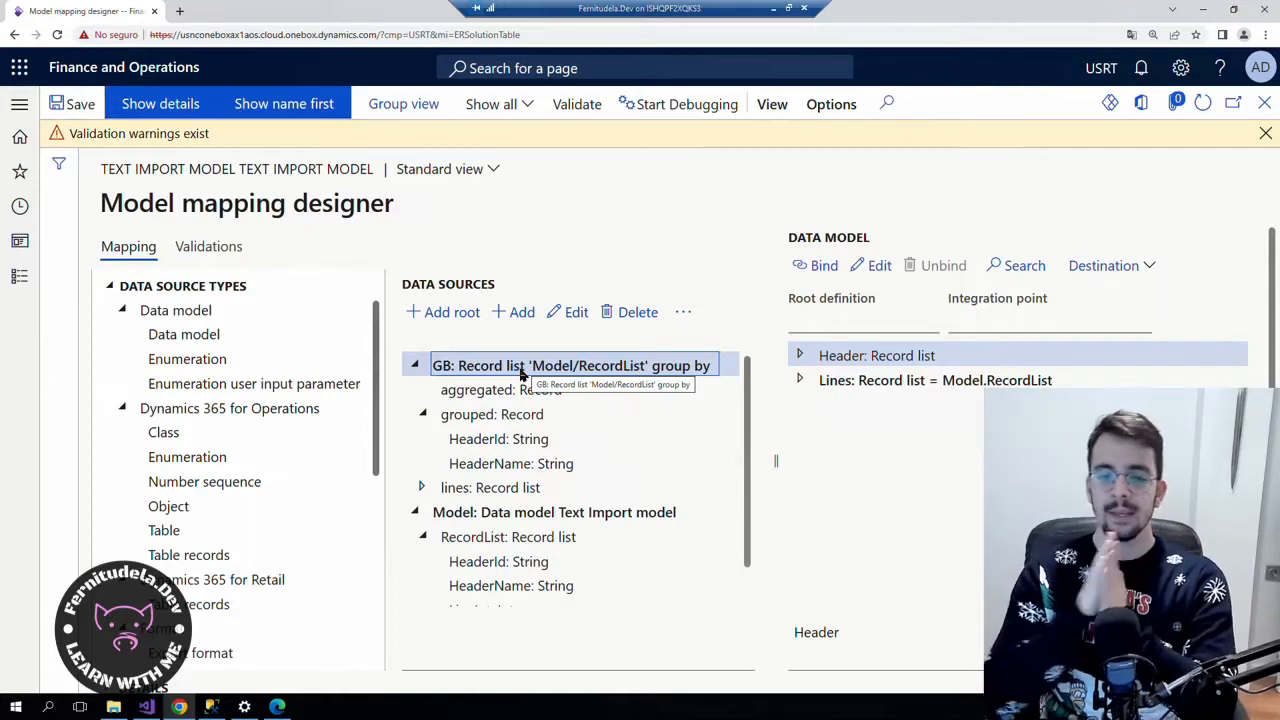
pyautogui.click(817, 266)
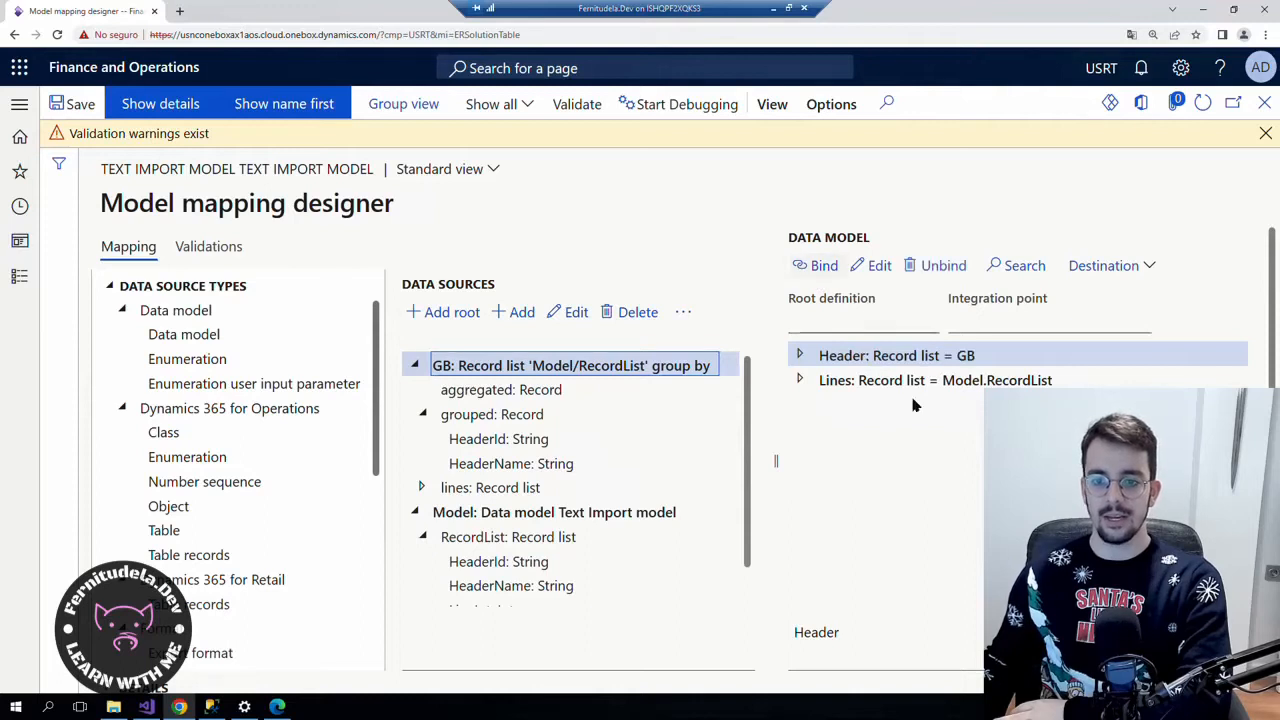
# Bind the Id (Account number) field of the Header destination to the grouped HeaderId of GB.
pyautogui.click(482, 446)
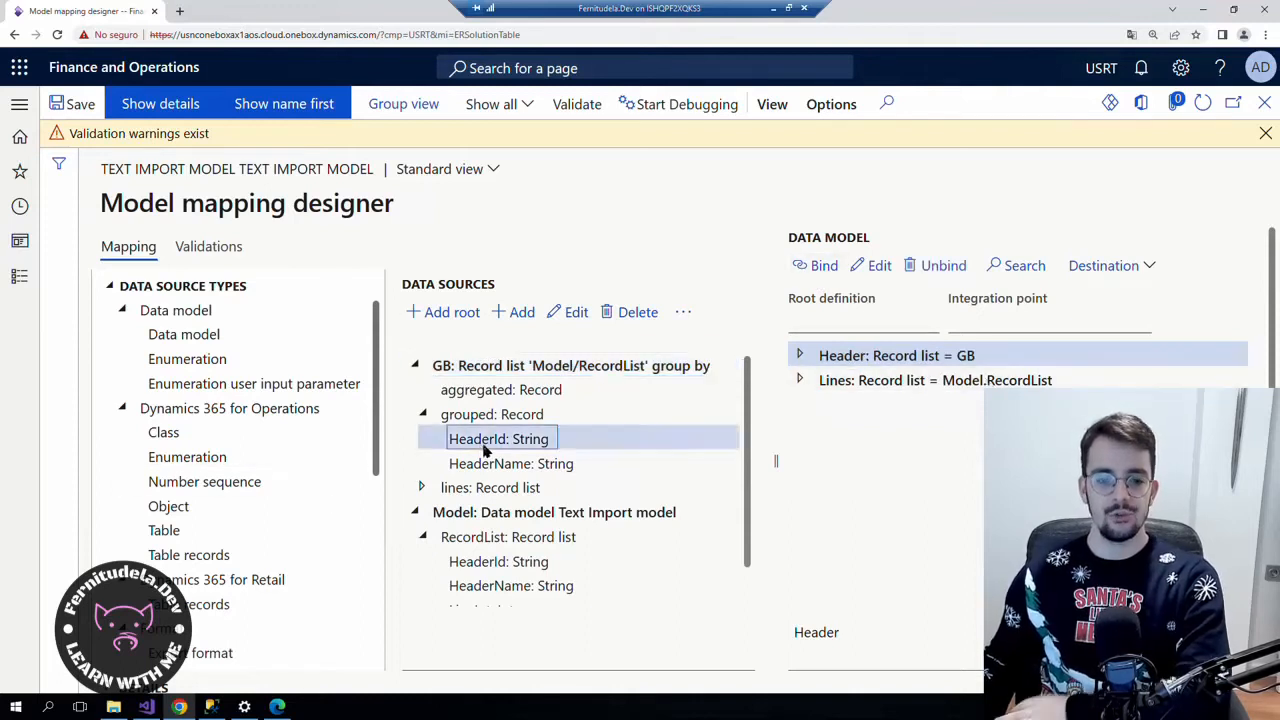
pyautogui.click(481, 466)
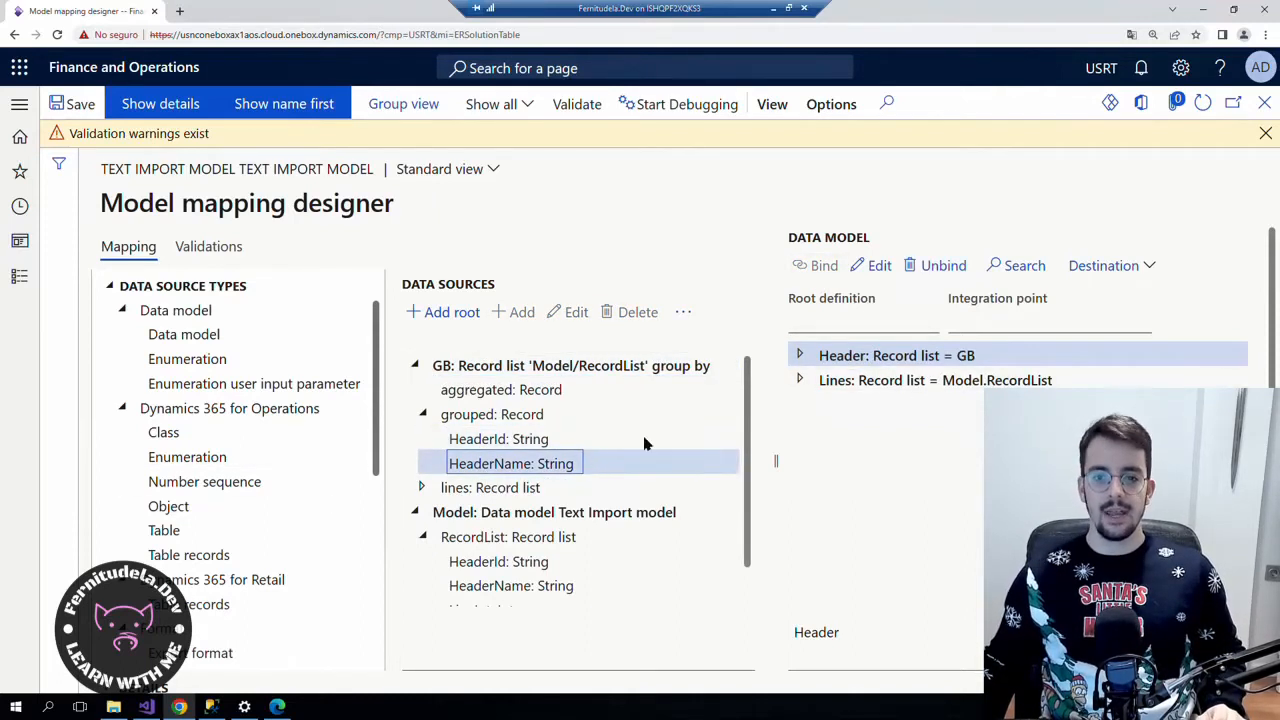
pyautogui.click(799, 356)
pyautogui.scroll(-5, 908, 430)
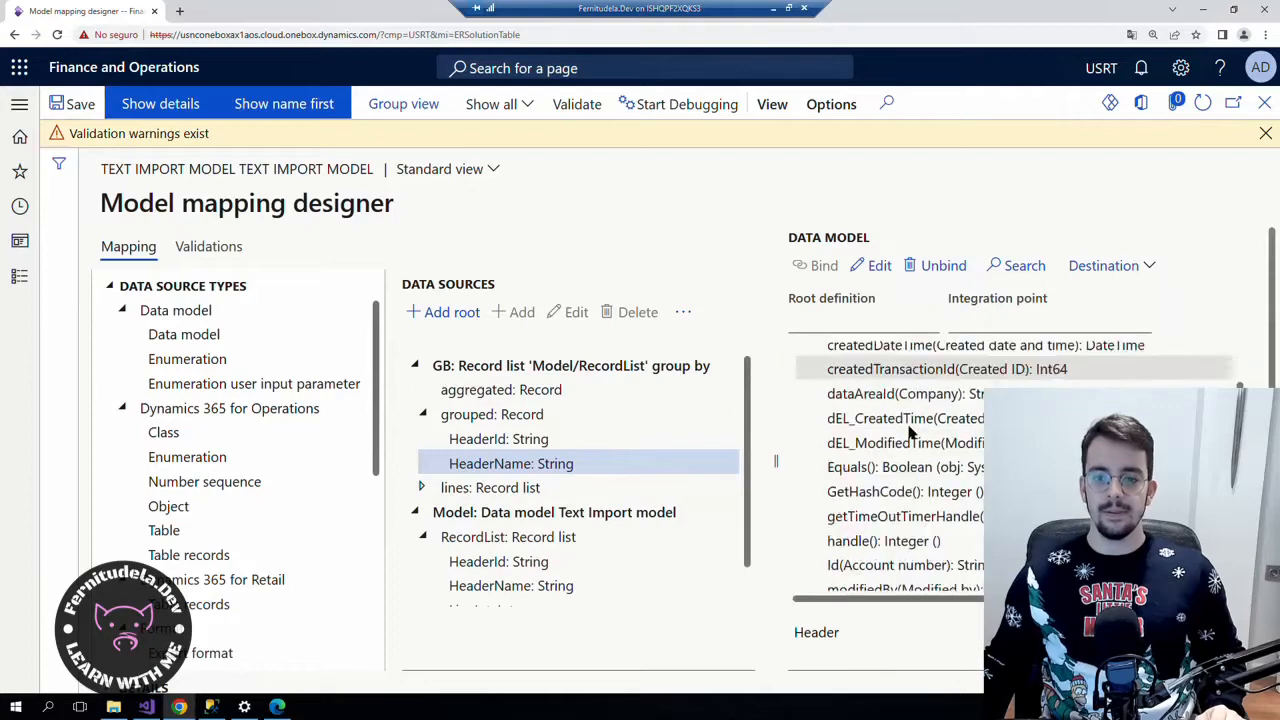
pyautogui.click(826, 436)
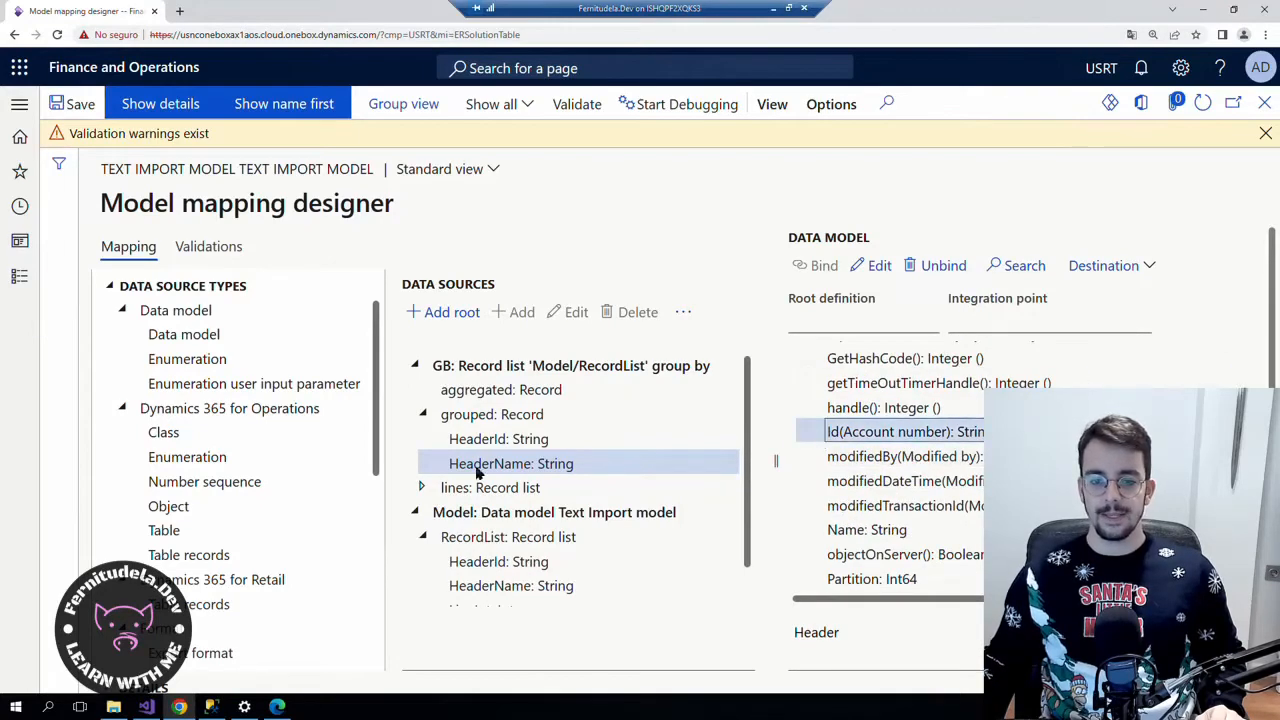
pyautogui.click(491, 447)
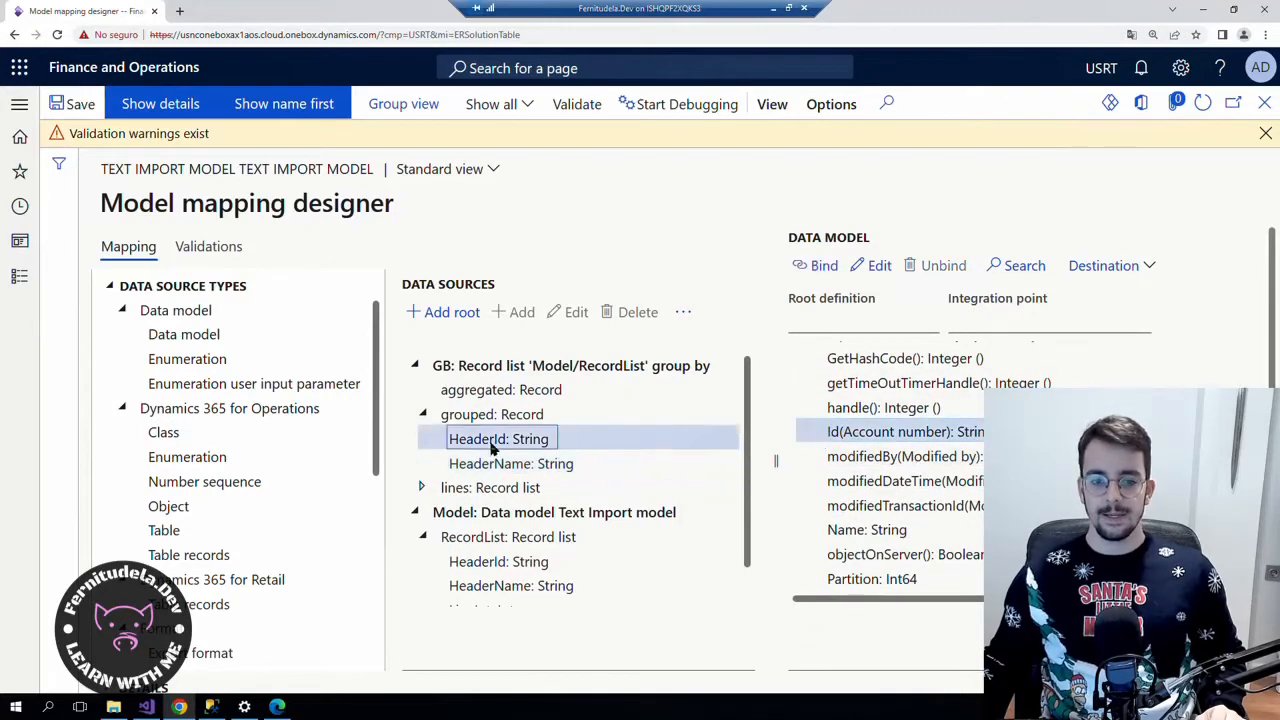
pyautogui.click(820, 266)
# Bind the Name field of the Header destination to the grouped HeaderName of GB.
pyautogui.click(518, 465)
pyautogui.scroll(-1, 910, 465)
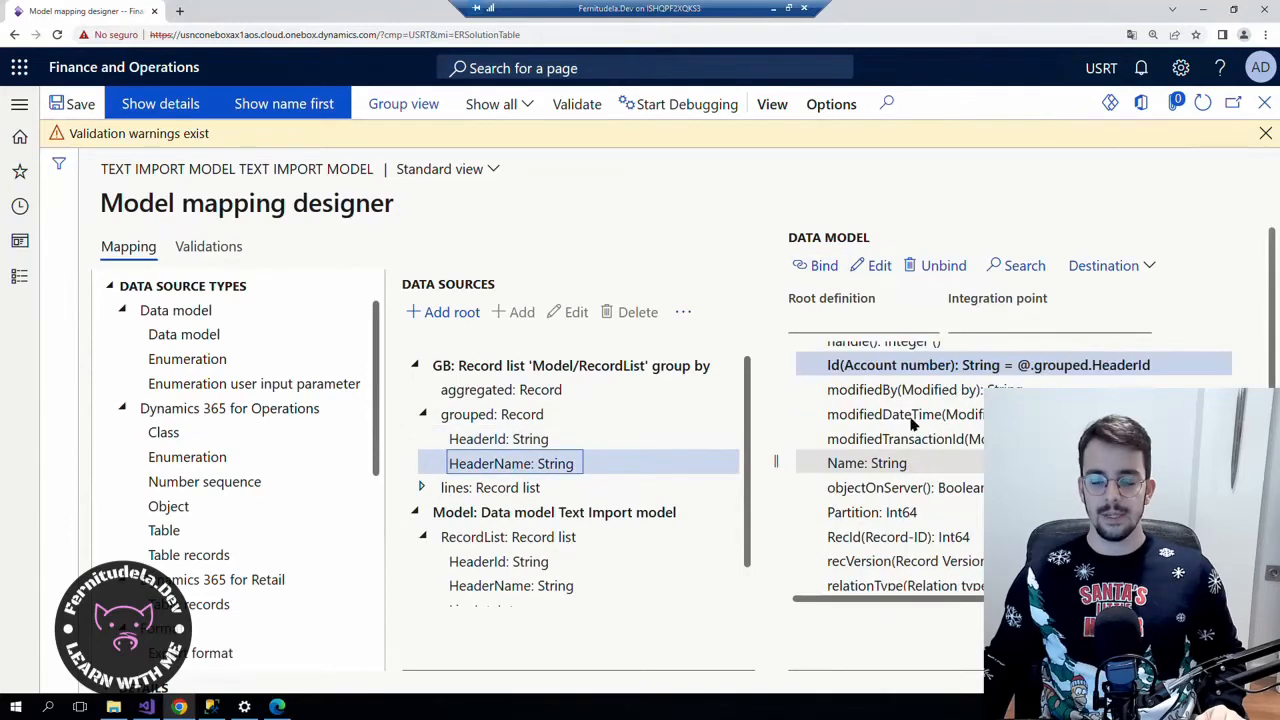
pyautogui.scroll(2, 880, 470)
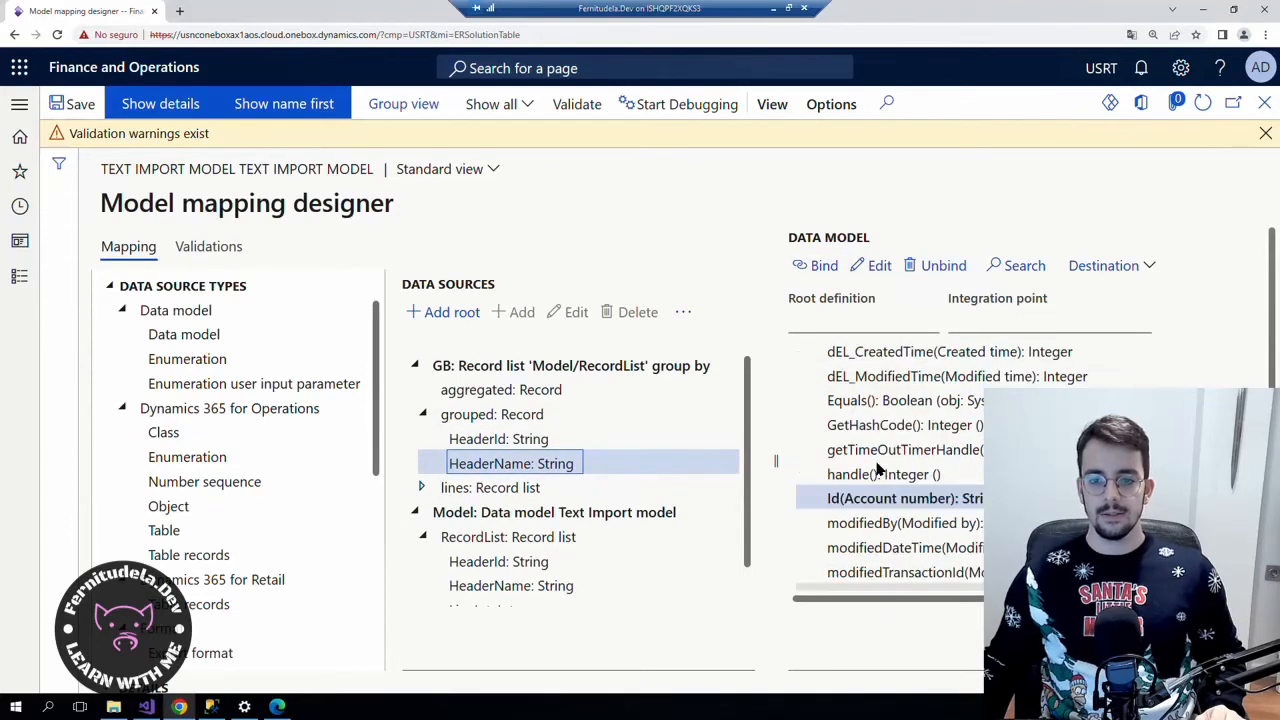
pyautogui.scroll(-2, 878, 470)
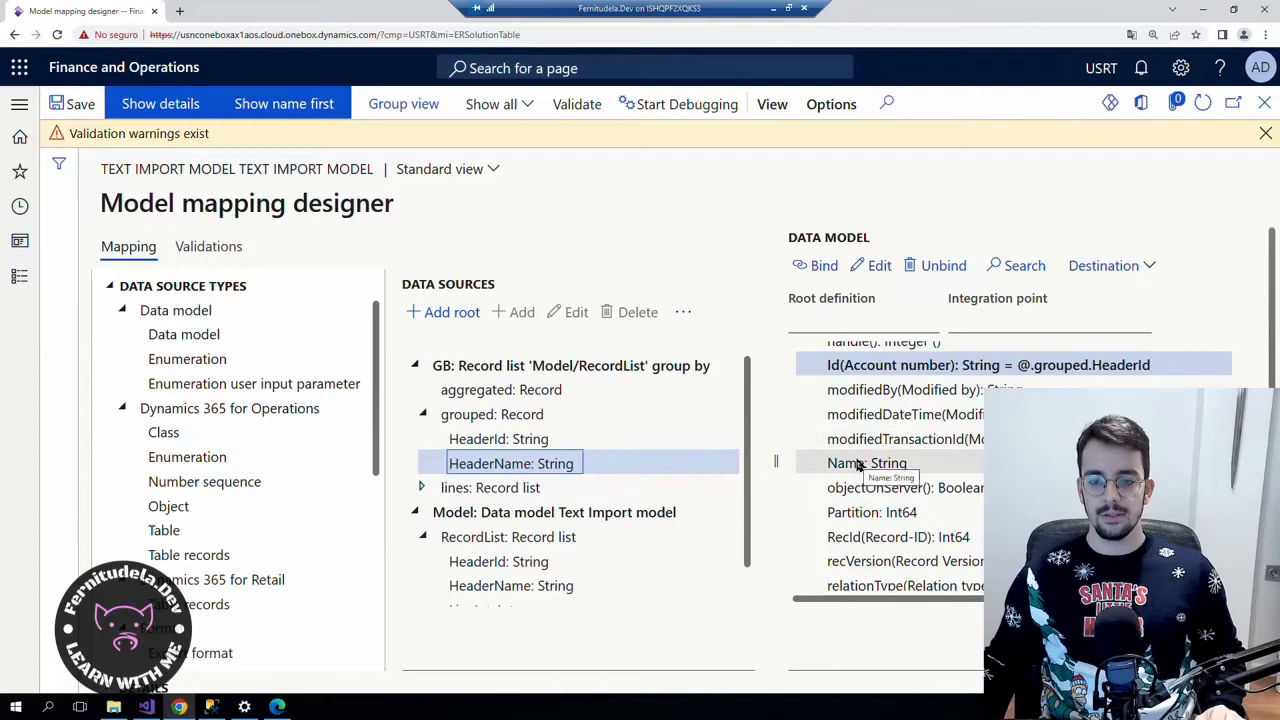
pyautogui.click(858, 465)
pyautogui.click(815, 265)
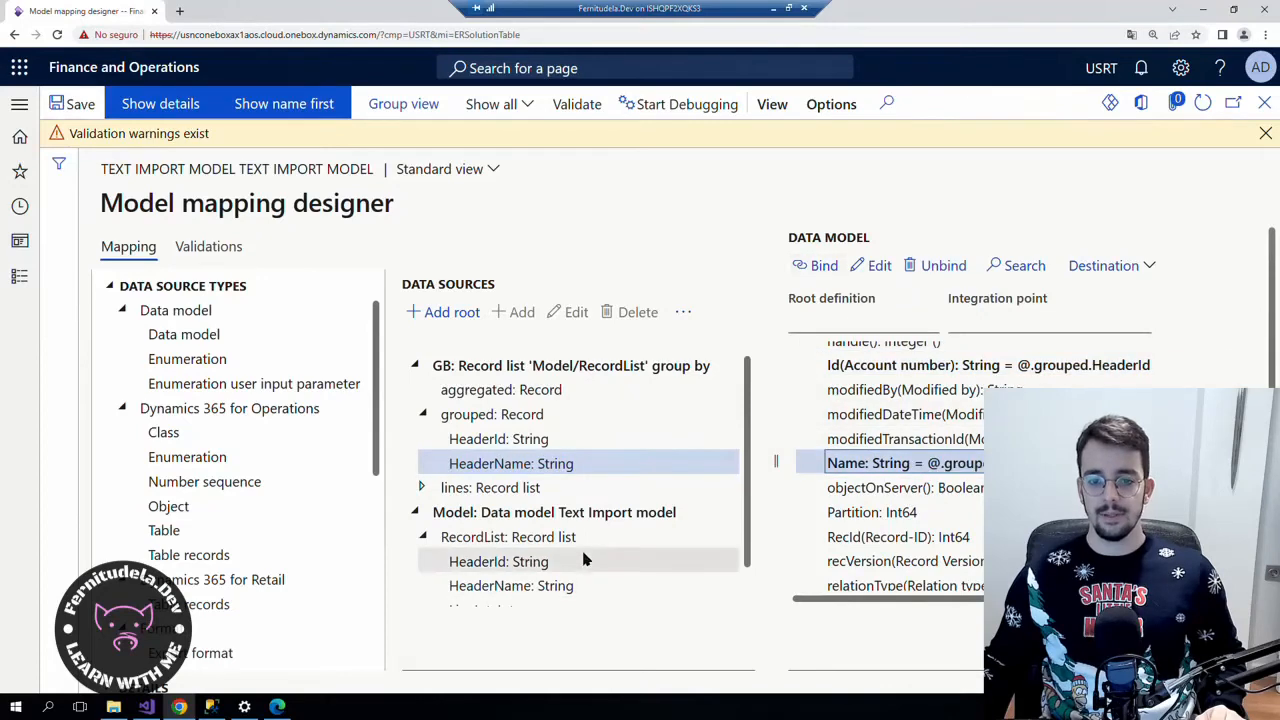
# Check the fields of FTDHeaderTable in Visual Studio, and review the Header field bindings in the mapping designer in Chrome.
pyautogui.click(146, 707)
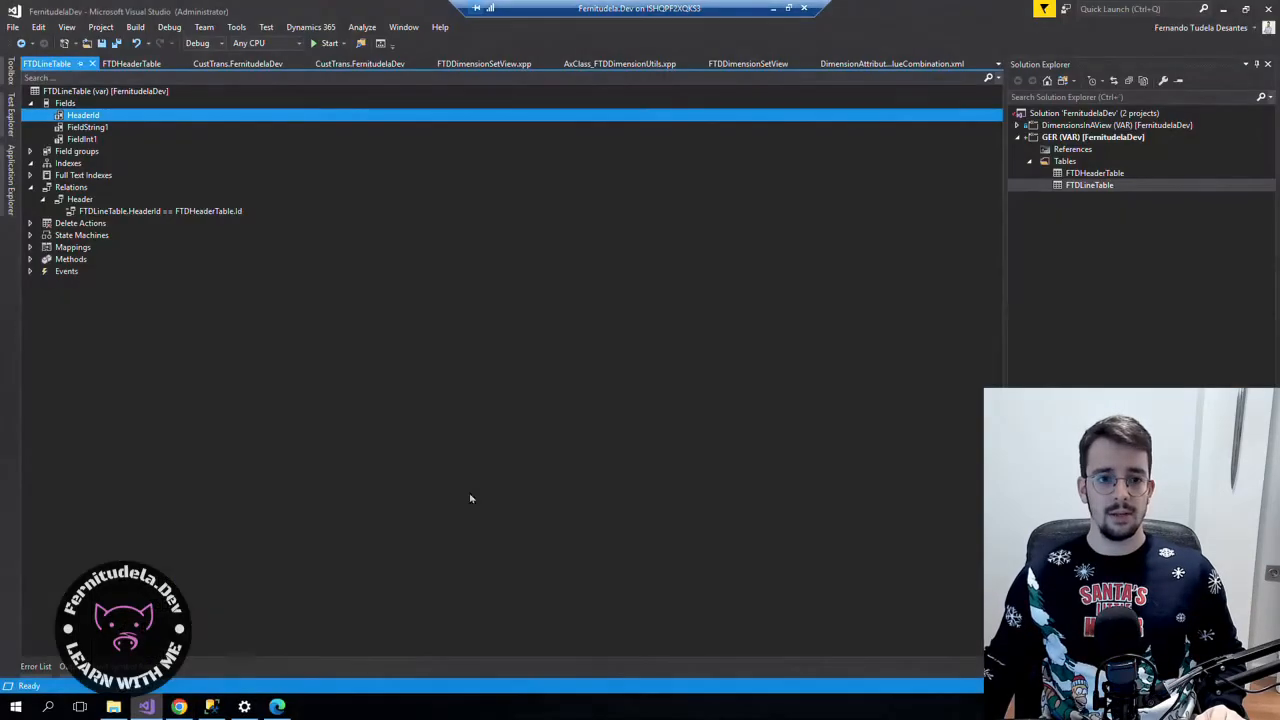
pyautogui.doubleClick(1100, 174)
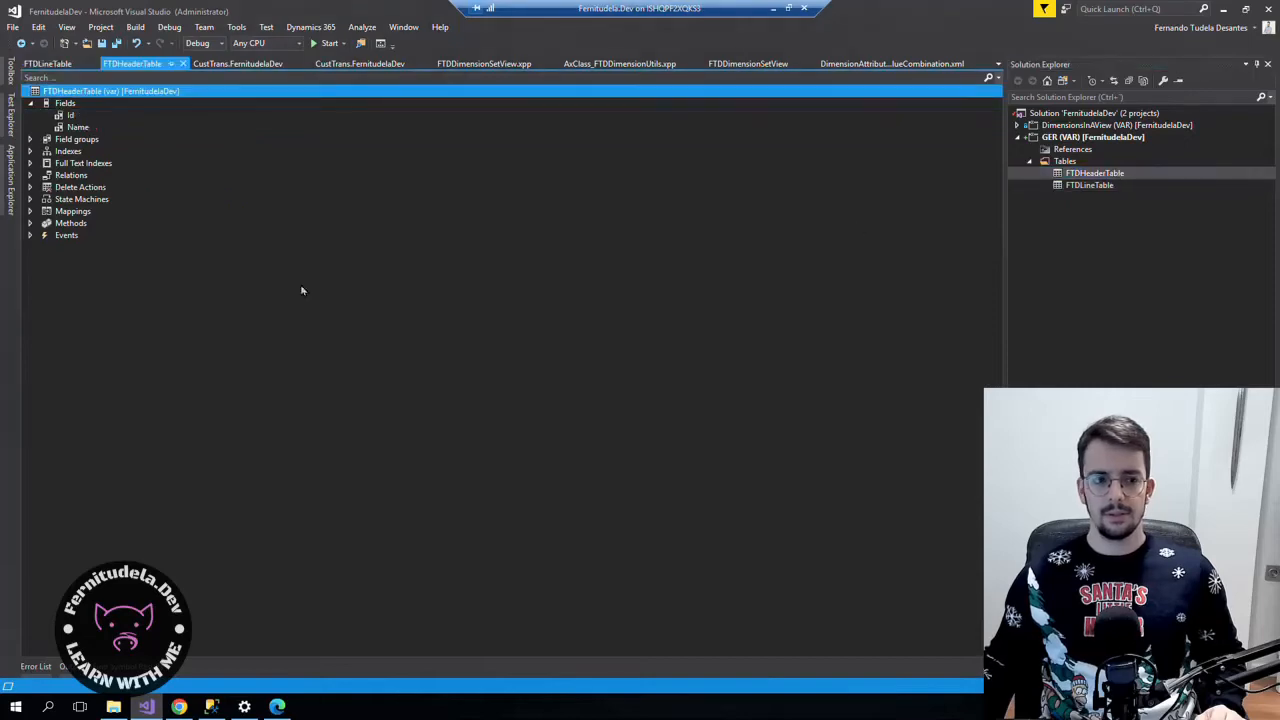
pyautogui.click(179, 707)
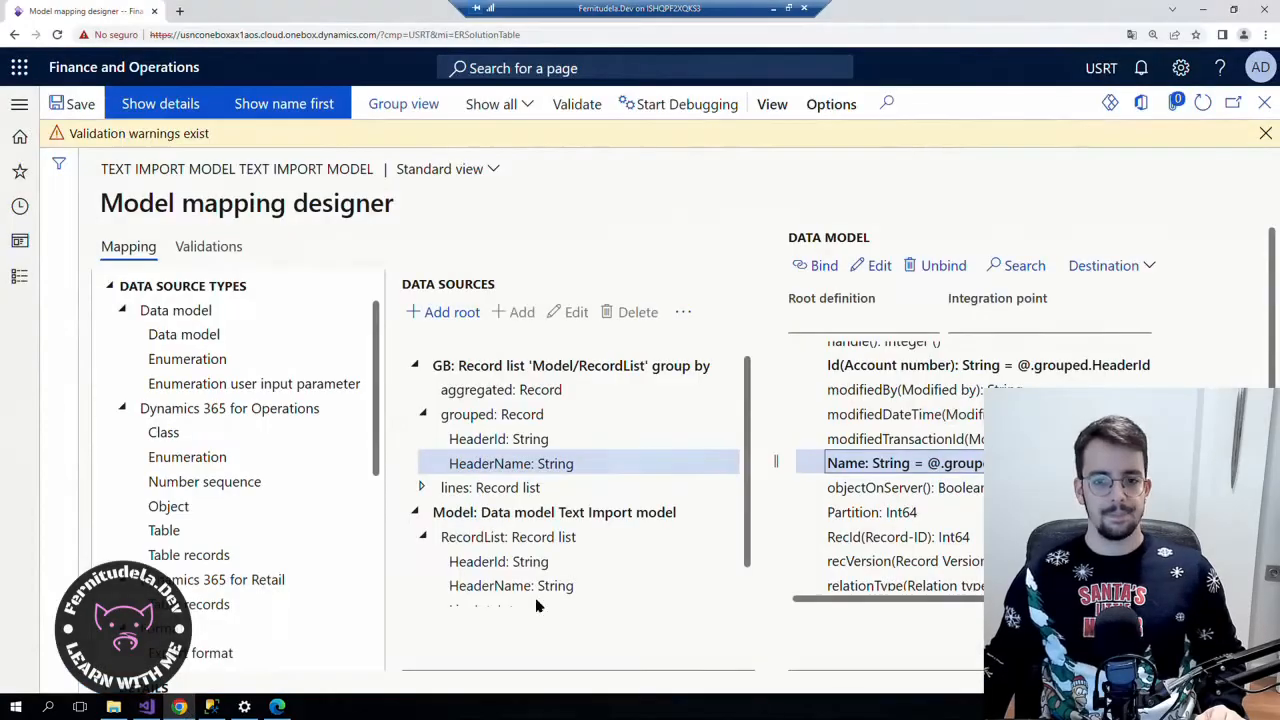
pyautogui.scroll(5, 800, 486)
pyautogui.scroll(-1, 798, 490)
pyautogui.scroll(-4, 850, 490)
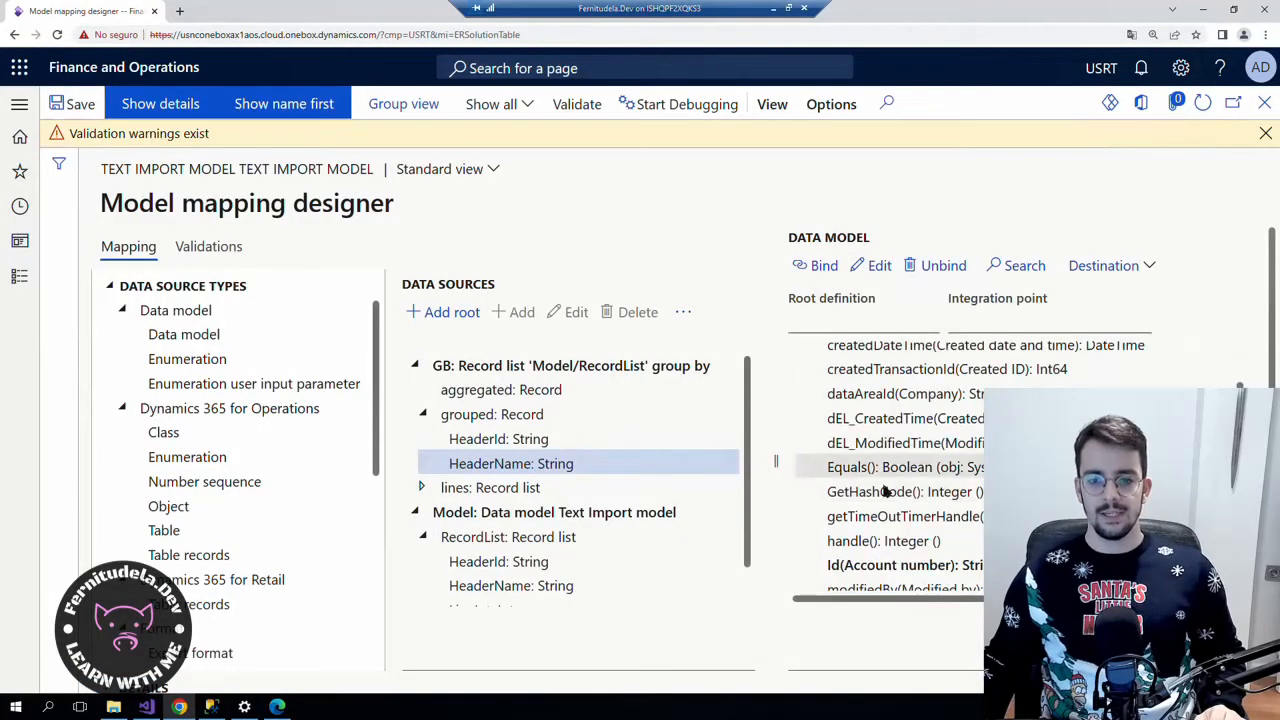
pyautogui.scroll(2, 890, 490)
# Save the model mapping, dismiss the validation warnings and close the mapping designer.
pyautogui.click(78, 108)
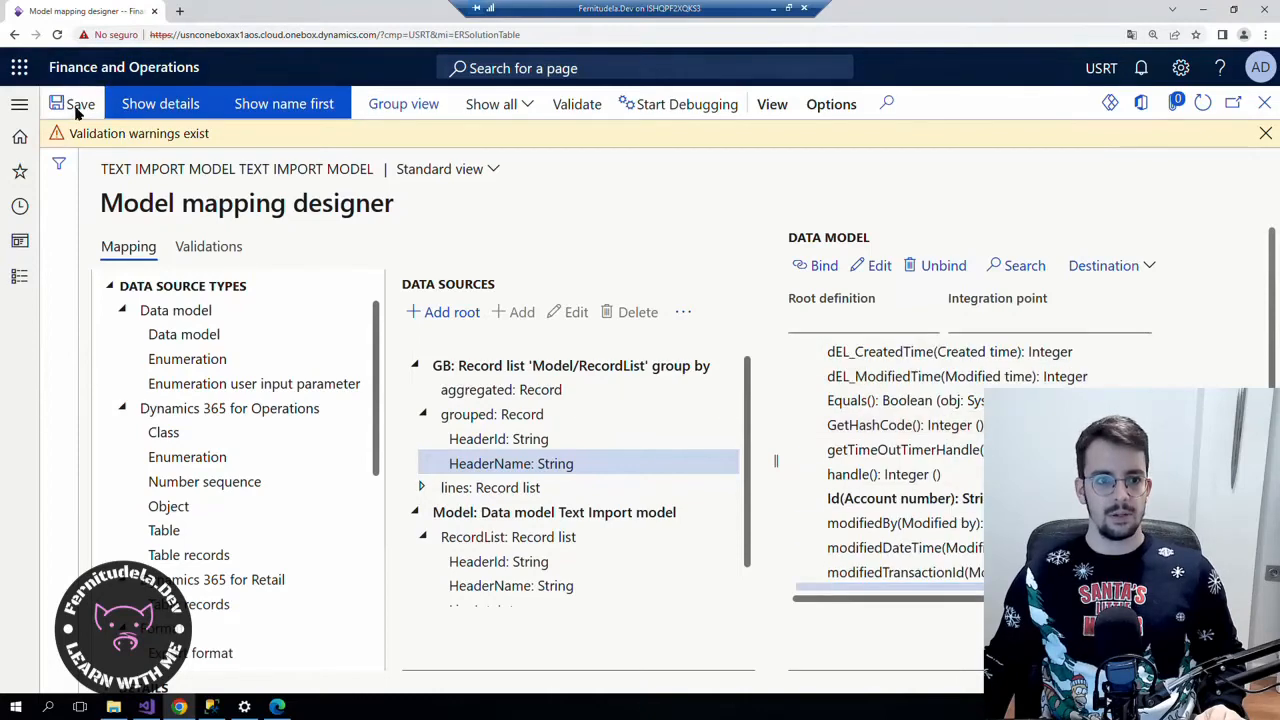
pyautogui.click(1266, 133)
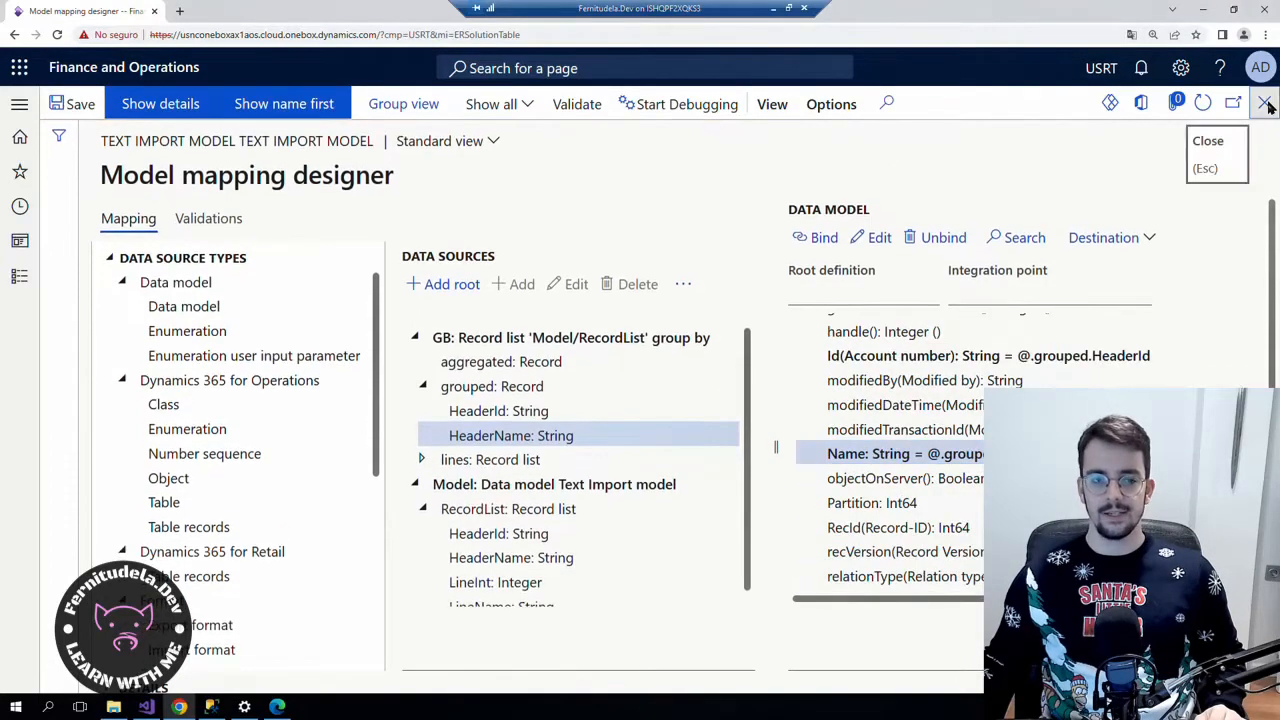
pyautogui.click(1266, 104)
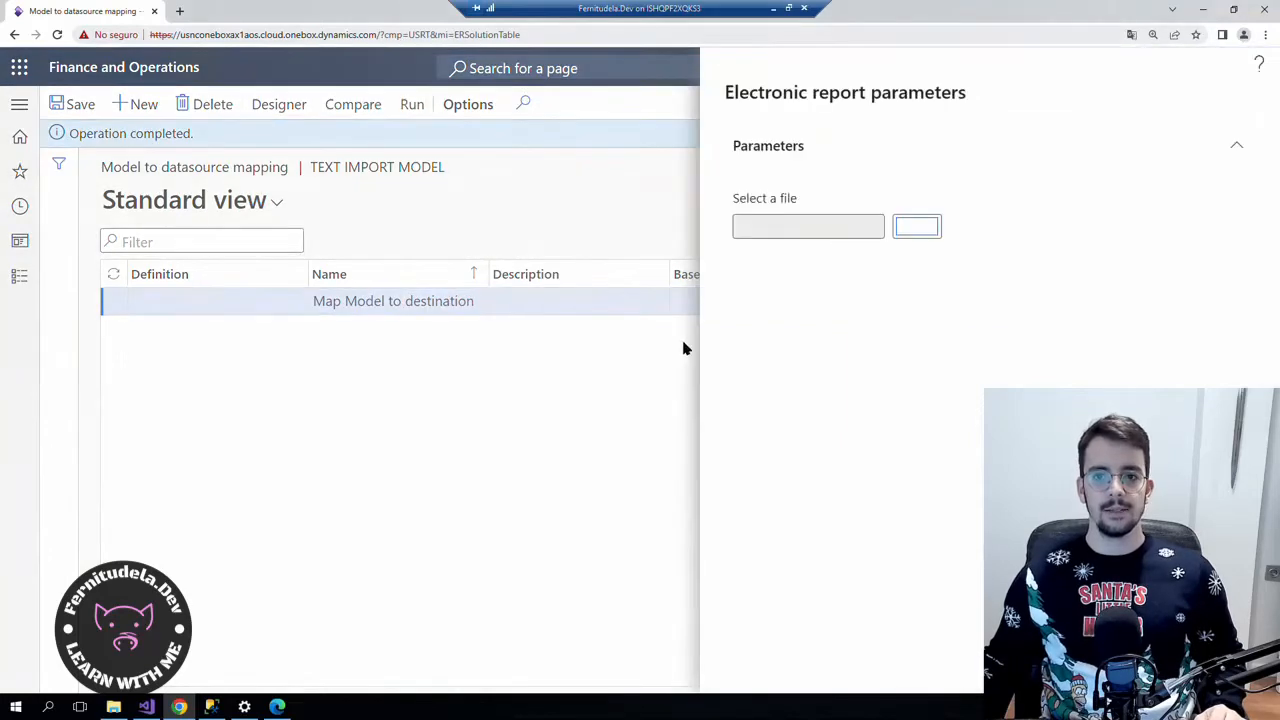
# Provide Test Ger Import.txt from the Desktop as the import file for running the Map Model to destination mapping.
pyautogui.click(938, 232)
pyautogui.scroll(-2, 290, 280)
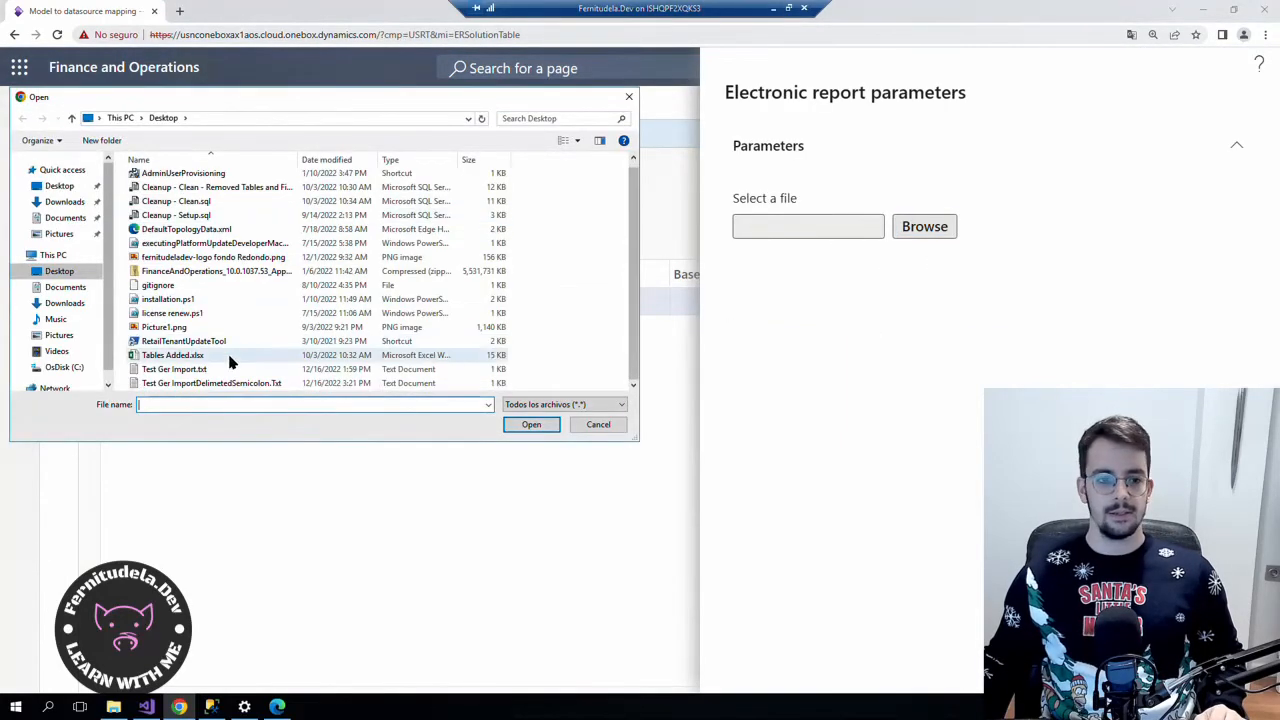
pyautogui.doubleClick(200, 383)
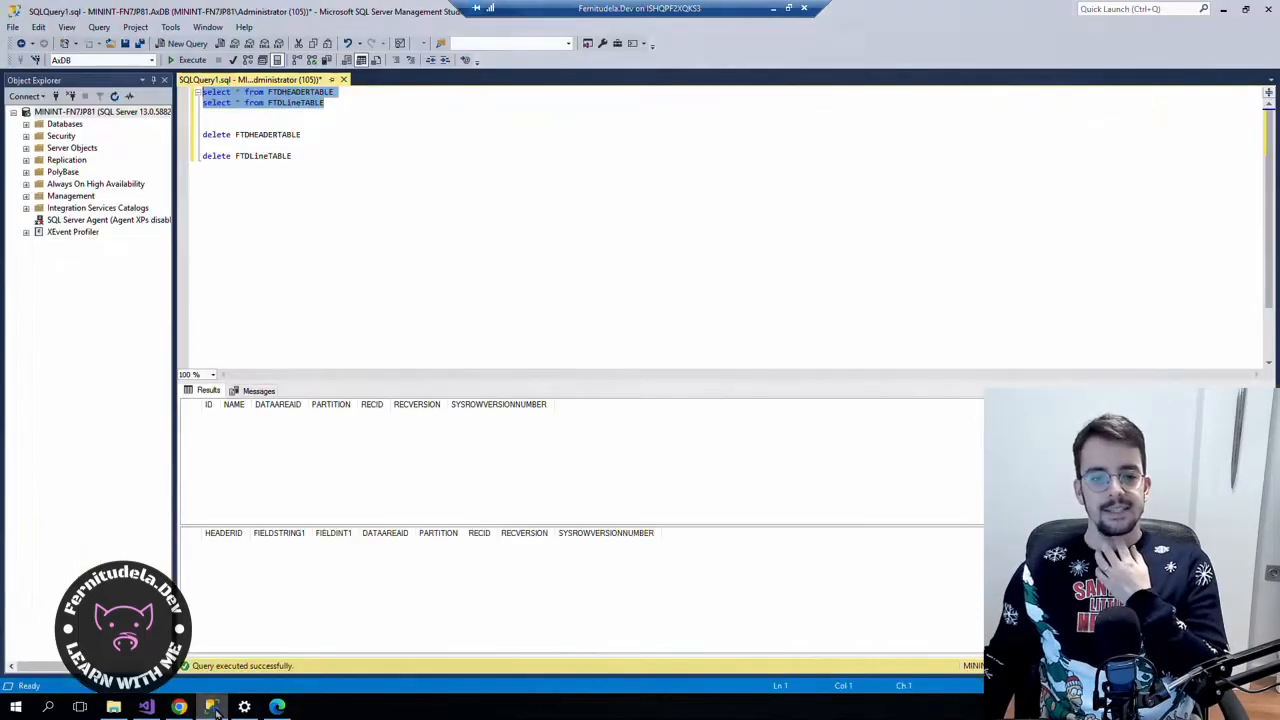
# Switch to SQL Server Management Studio and run the select queries on FTDHEADERTABLE and FTDLineTABLE.
pyautogui.click(211, 707)
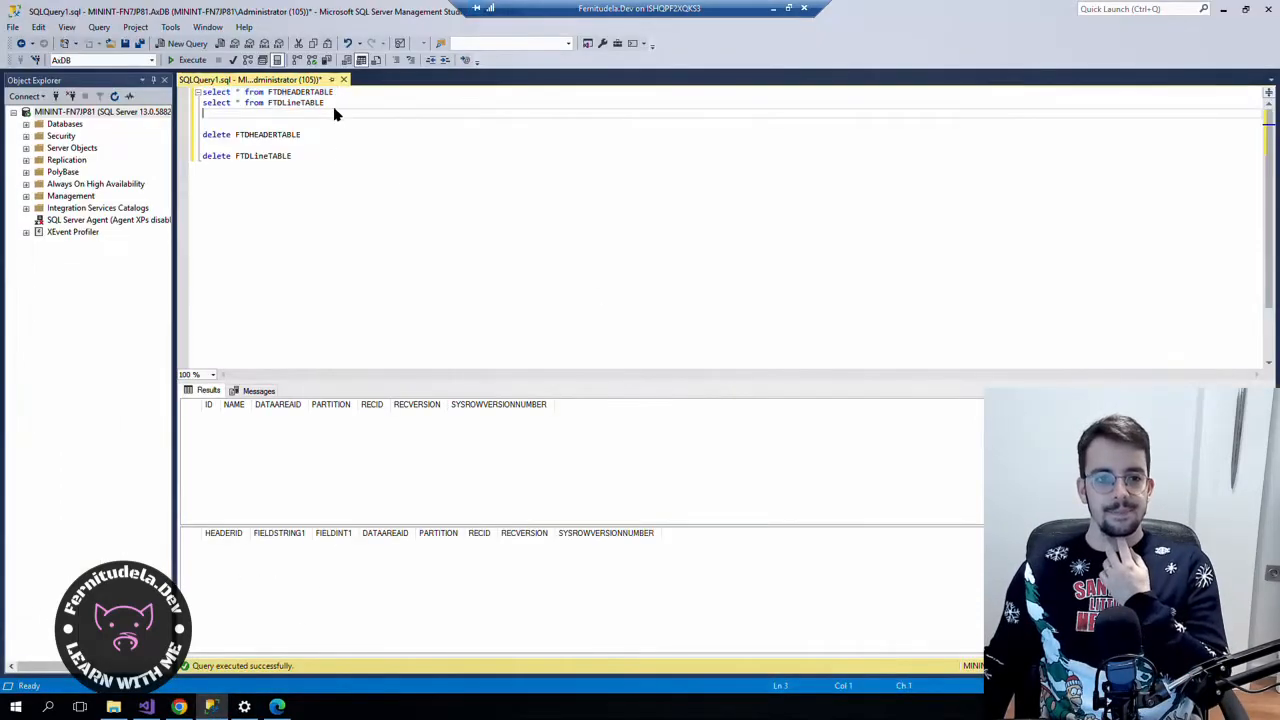
pyautogui.moveTo(335, 114); pyautogui.dragTo(82, 80)
pyautogui.press('F5')
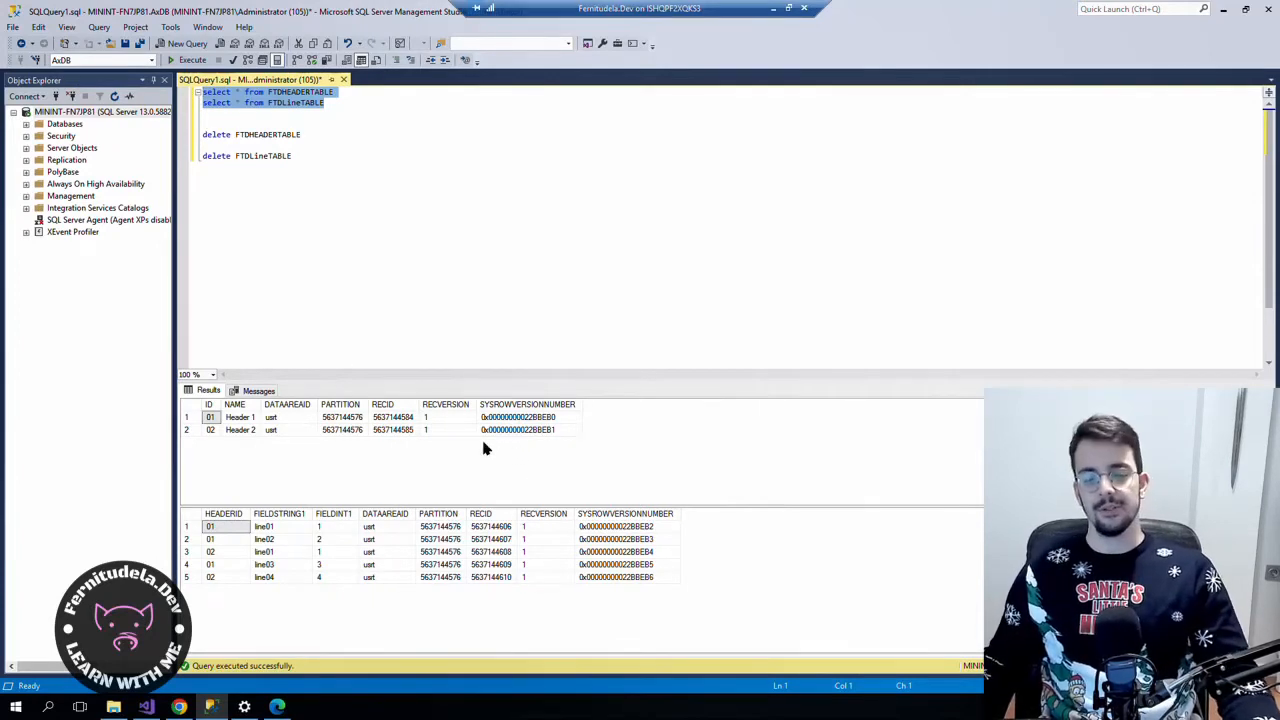
# Return to Chrome and try to run the Map Model to destination mapping with the Test Ger ImportDelimetedSemicolon.Txt file.
pyautogui.click(179, 707)
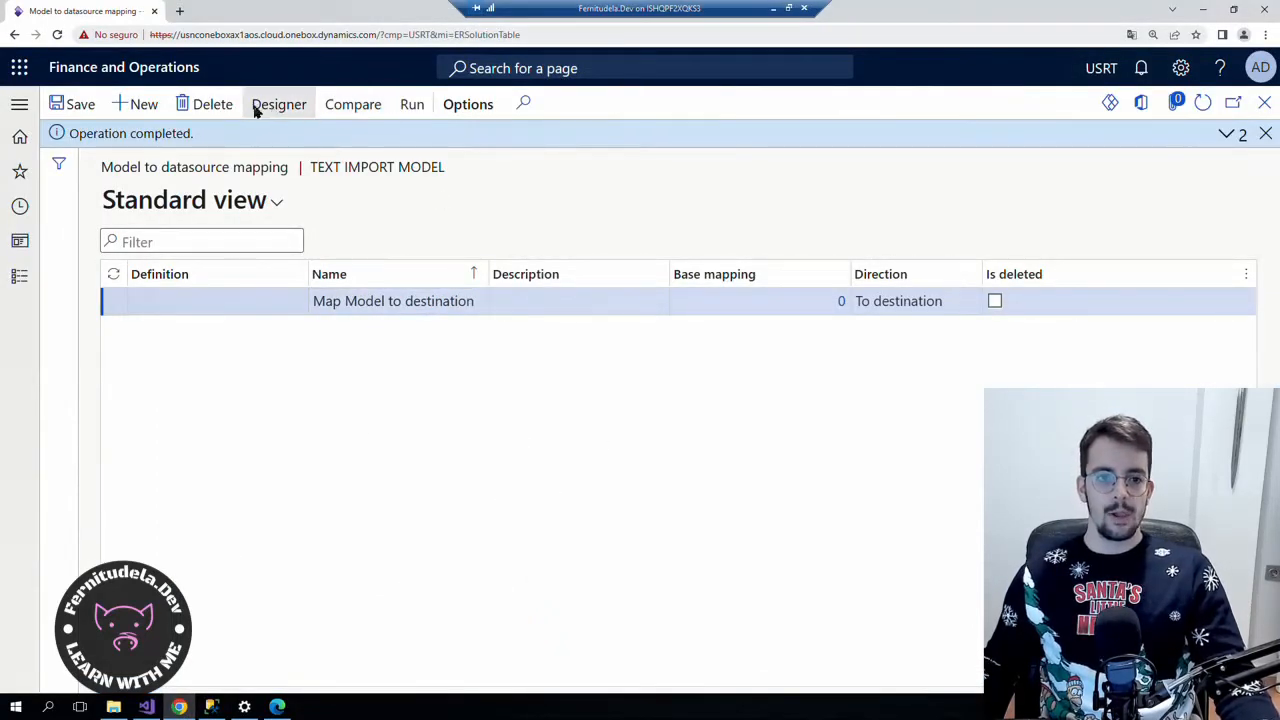
pyautogui.click(412, 104)
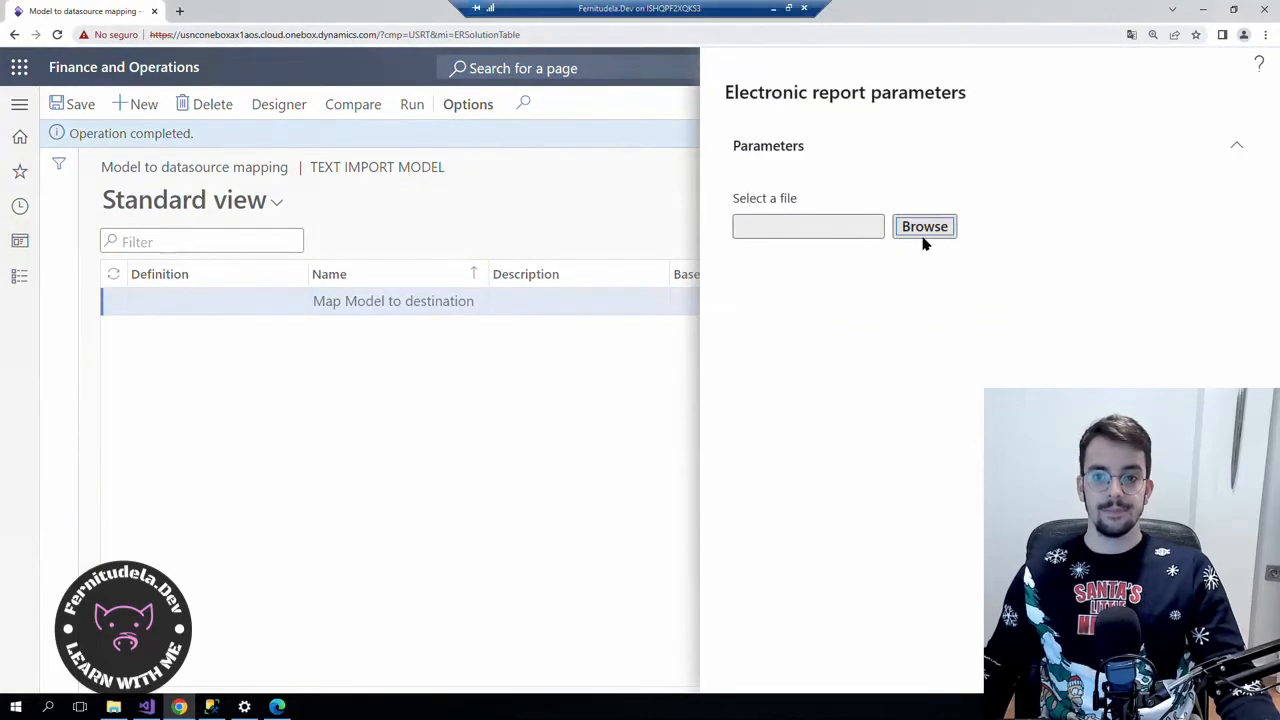
pyautogui.click(923, 235)
pyautogui.click(183, 383)
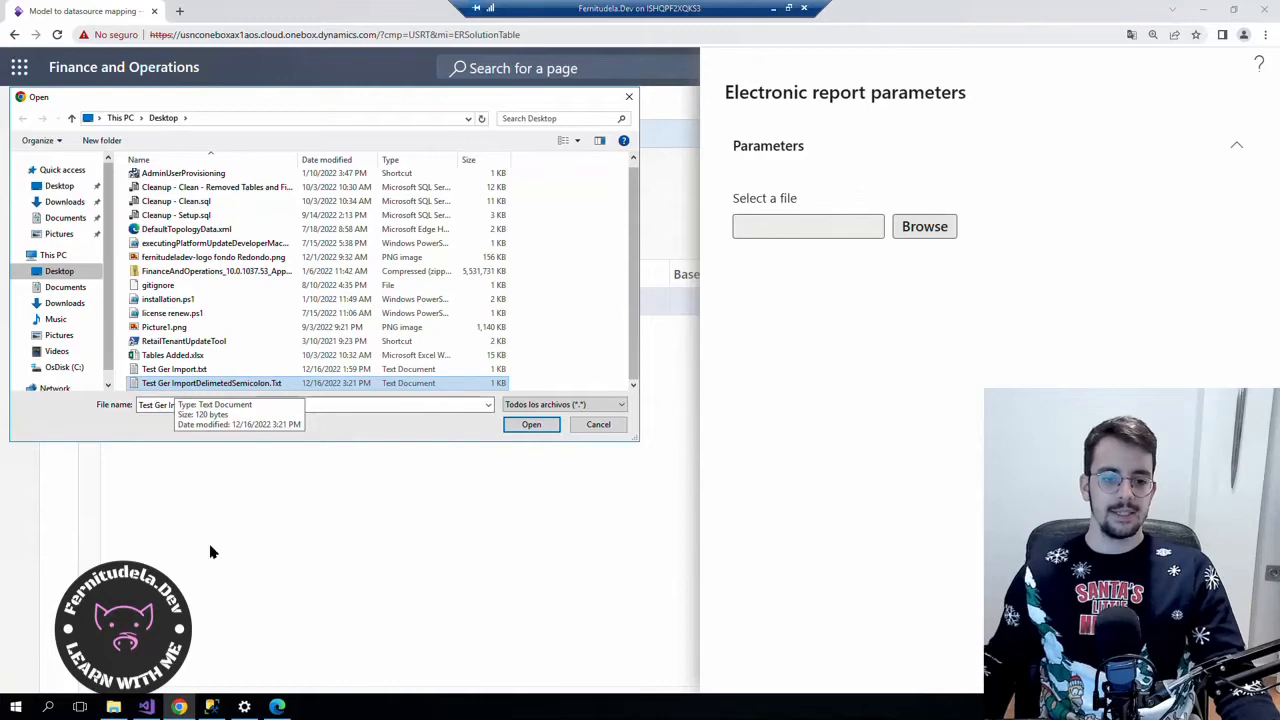
pyautogui.click(277, 706)
pyautogui.click(179, 706)
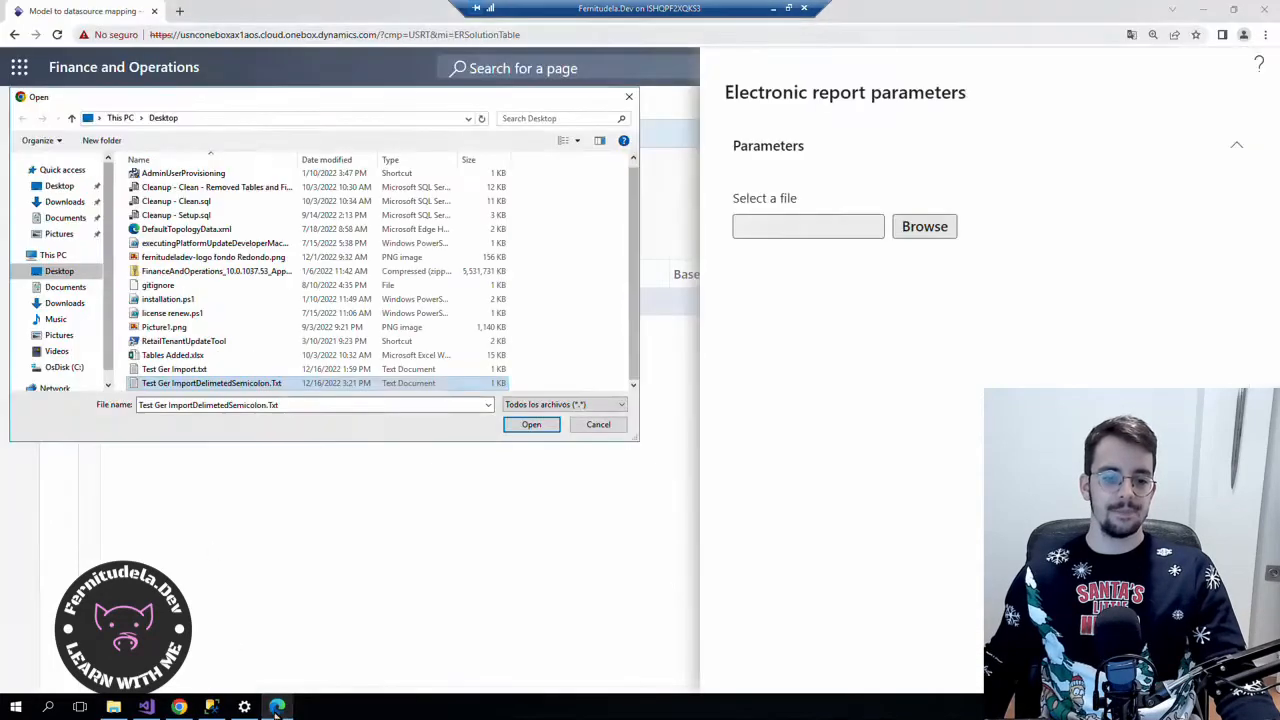
pyautogui.click(522, 424)
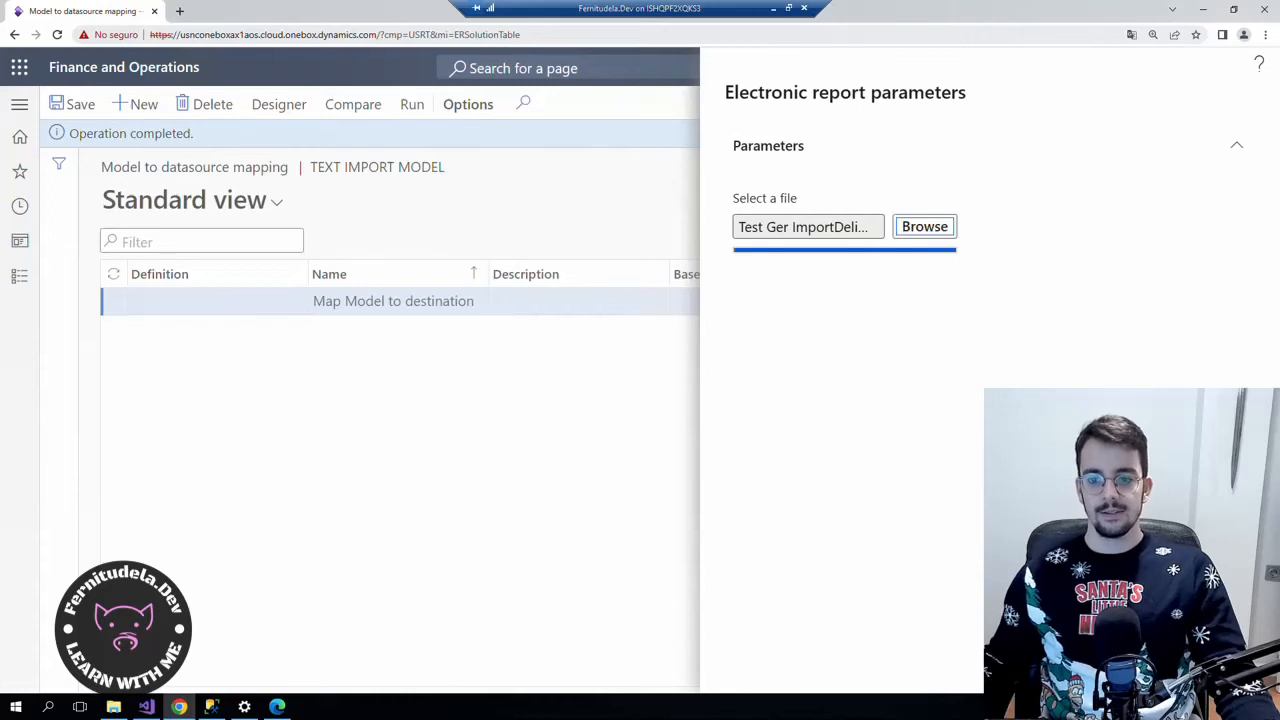
pyautogui.click(1147, 667)
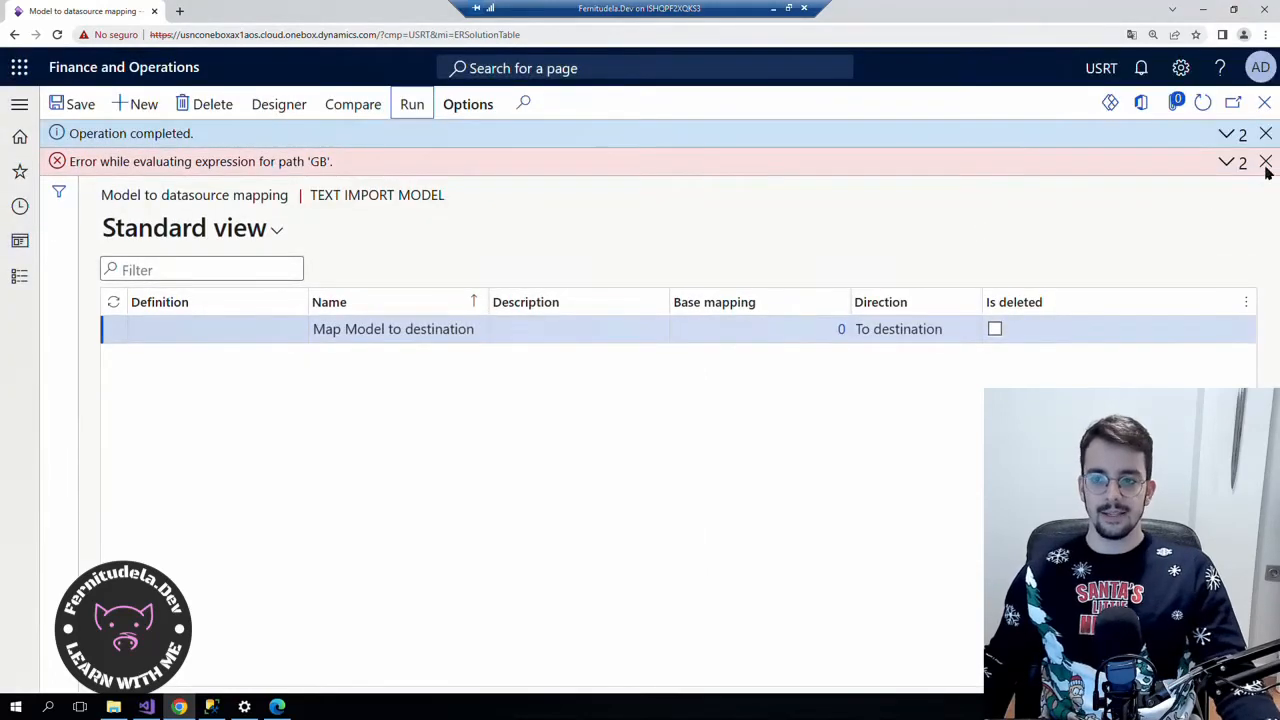
# Expand the error for path 'GB', open its message details and read which mandatory format elements are reported.
pyautogui.click(1242, 164)
pyautogui.click(1211, 191)
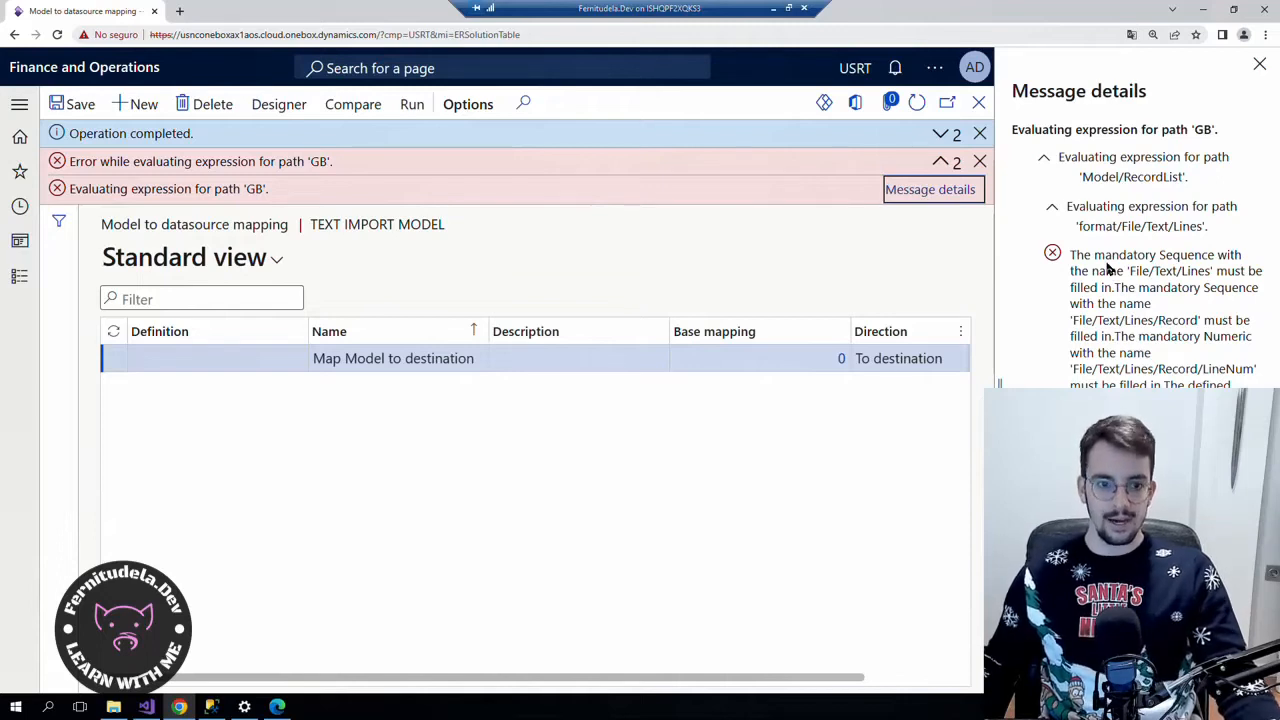
pyautogui.moveTo(1072, 258); pyautogui.dragTo(1200, 400)
pyautogui.click(620, 480)
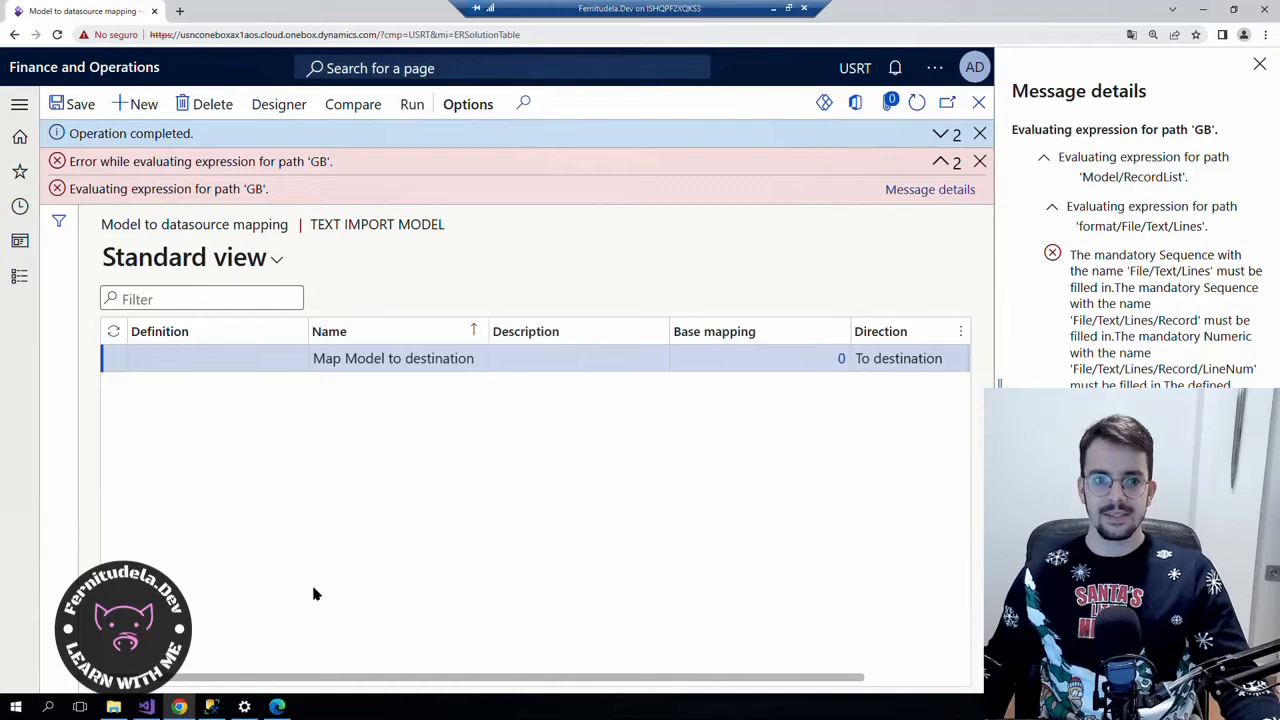
# Check the record items of output.xml in Edge and return to the mapping page.
pyautogui.click(277, 707)
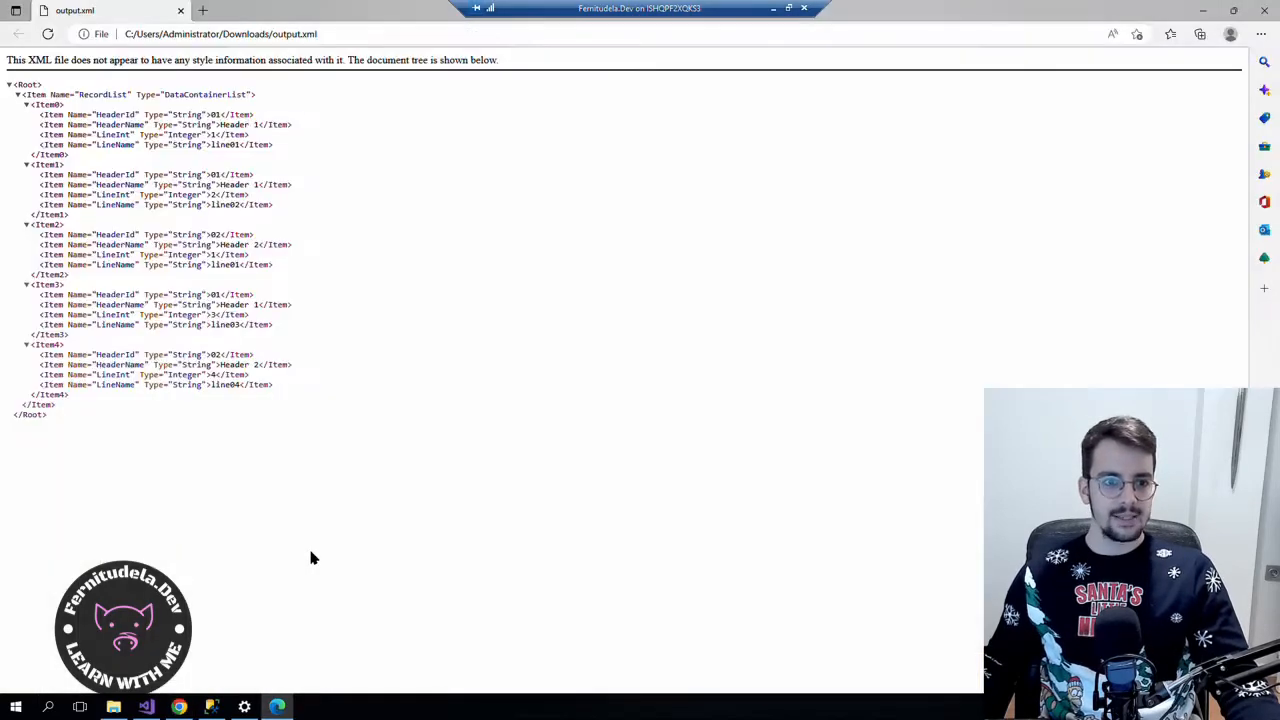
pyautogui.click(277, 707)
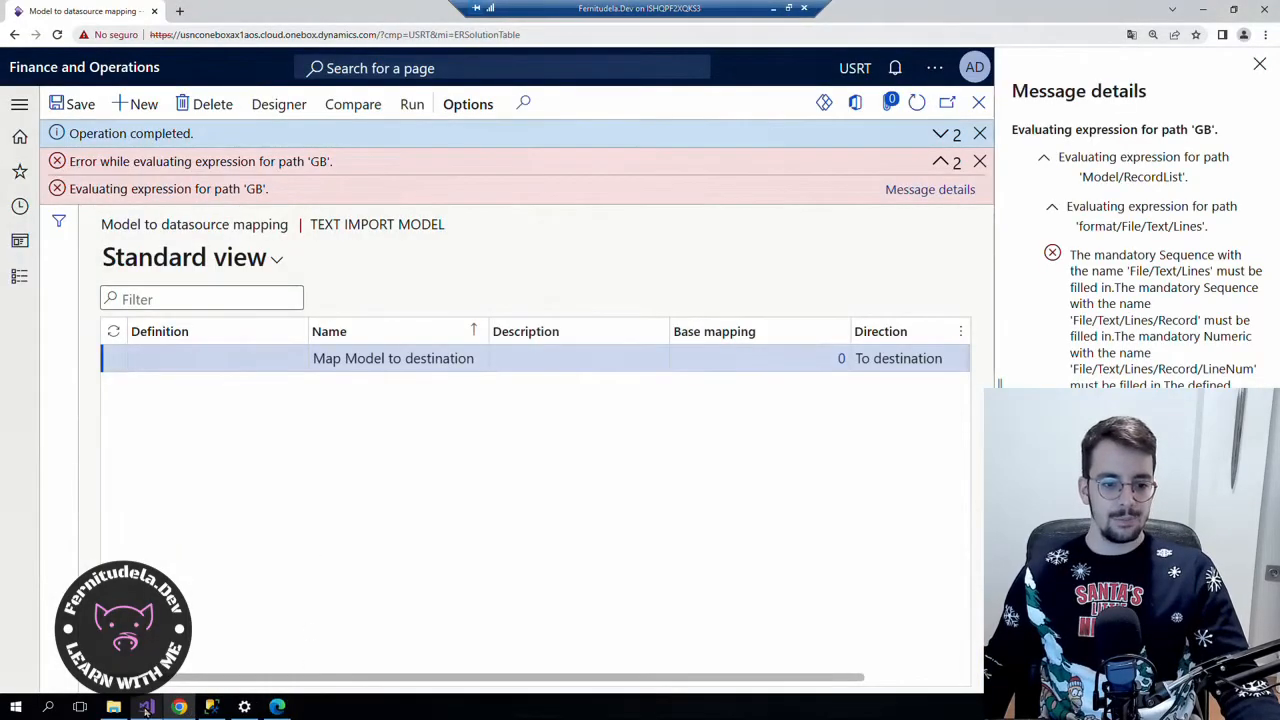
pyautogui.click(114, 707)
pyautogui.click(116, 707)
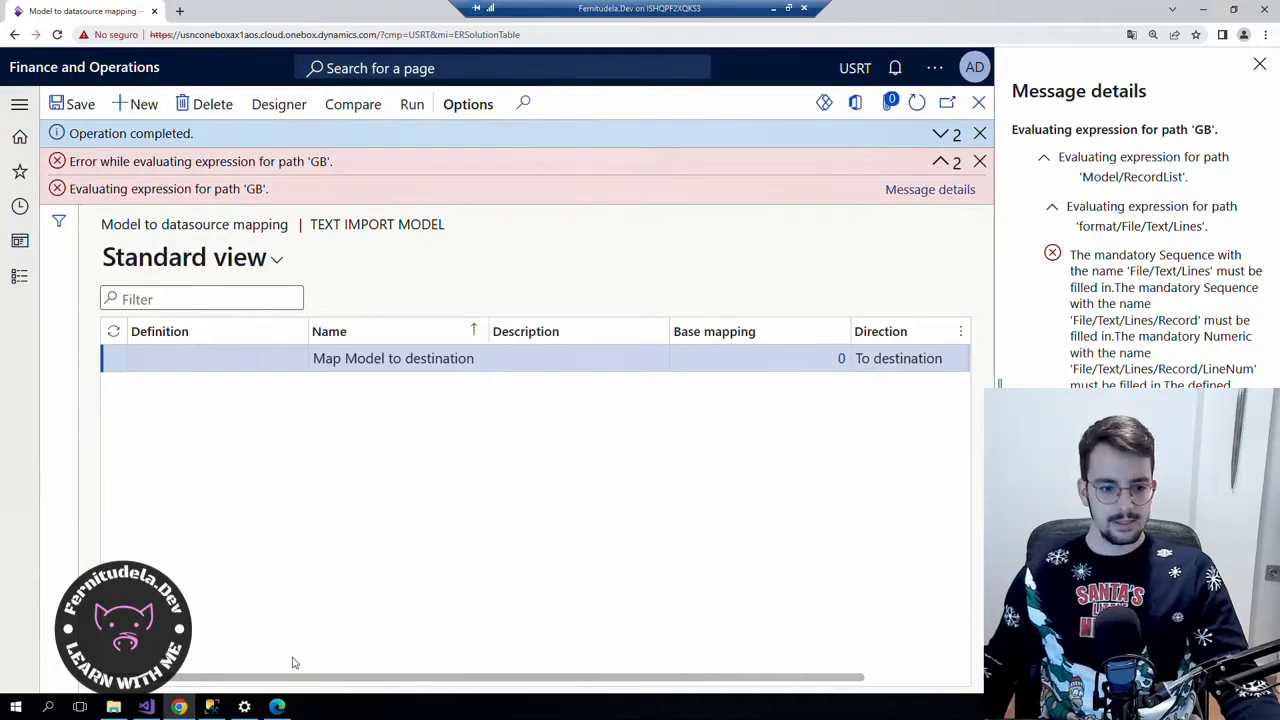
# Open Notepad++ and examine the semicolon-separated values in the first line of Test Ger ImportDelimetedSemicolon.Txt.
pyautogui.click(15, 707)
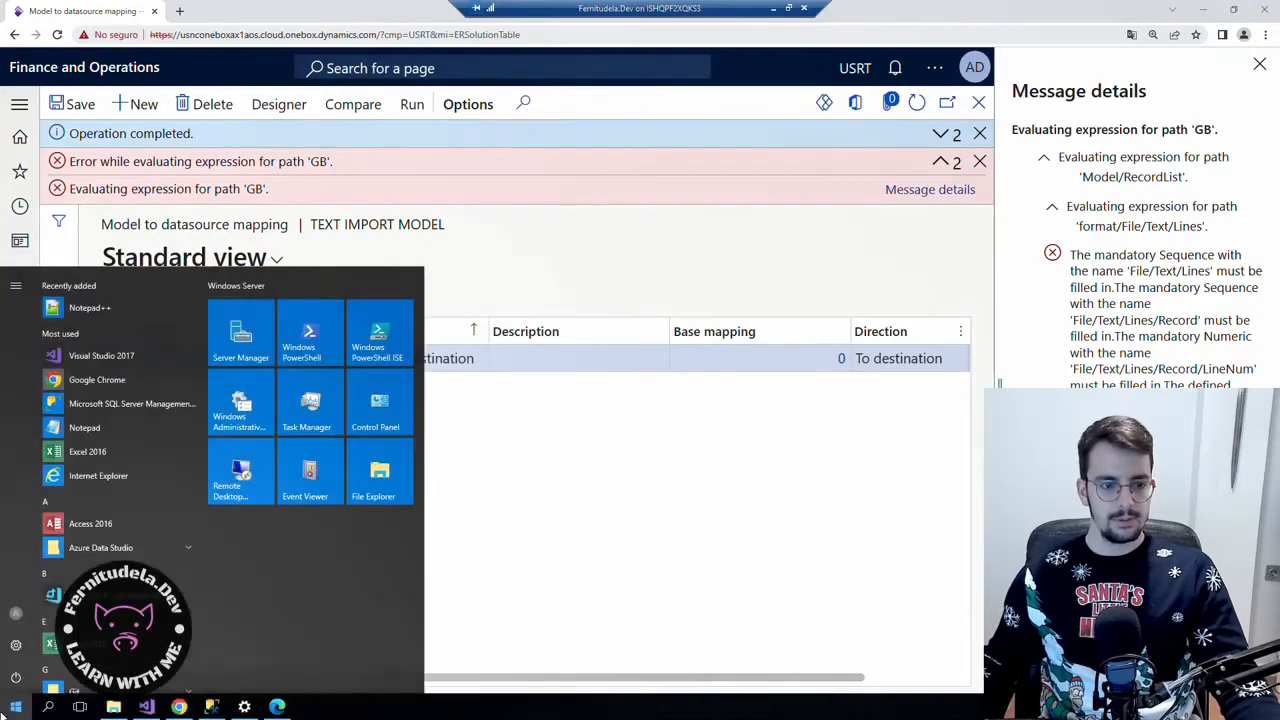
pyautogui.click(89, 307)
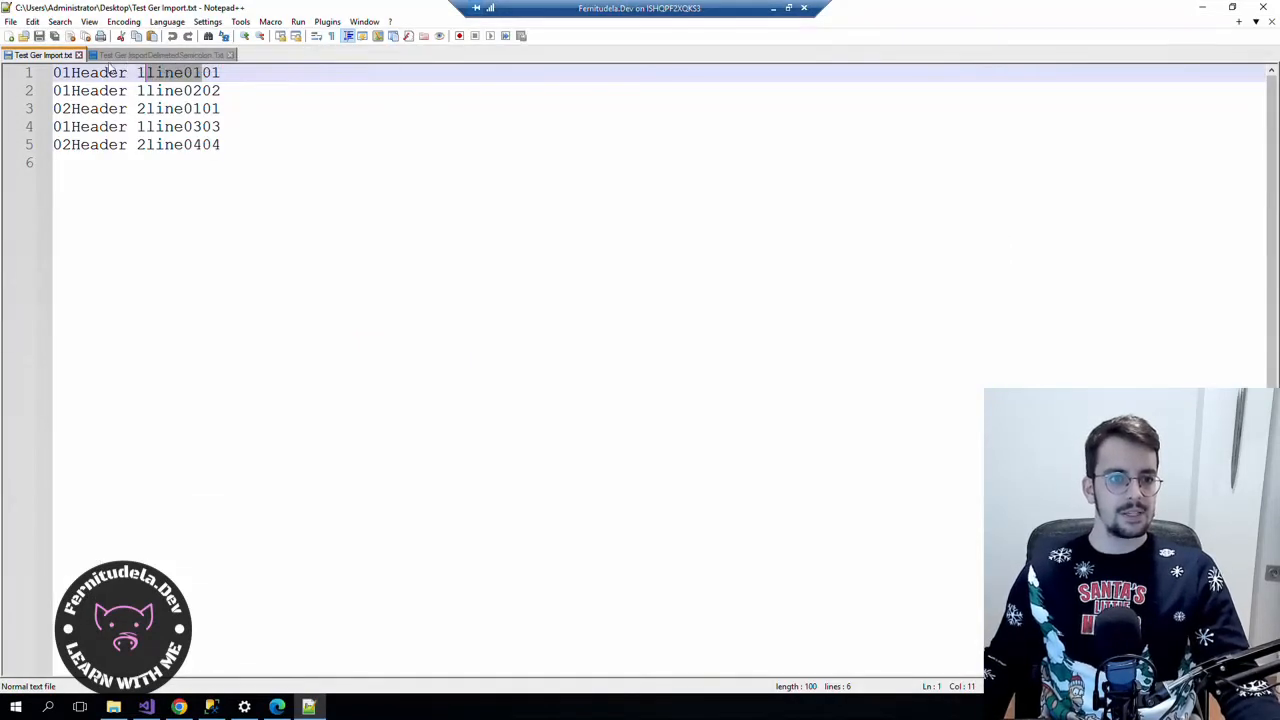
pyautogui.click(120, 56)
pyautogui.moveTo(72, 76); pyautogui.dragTo(160, 84)
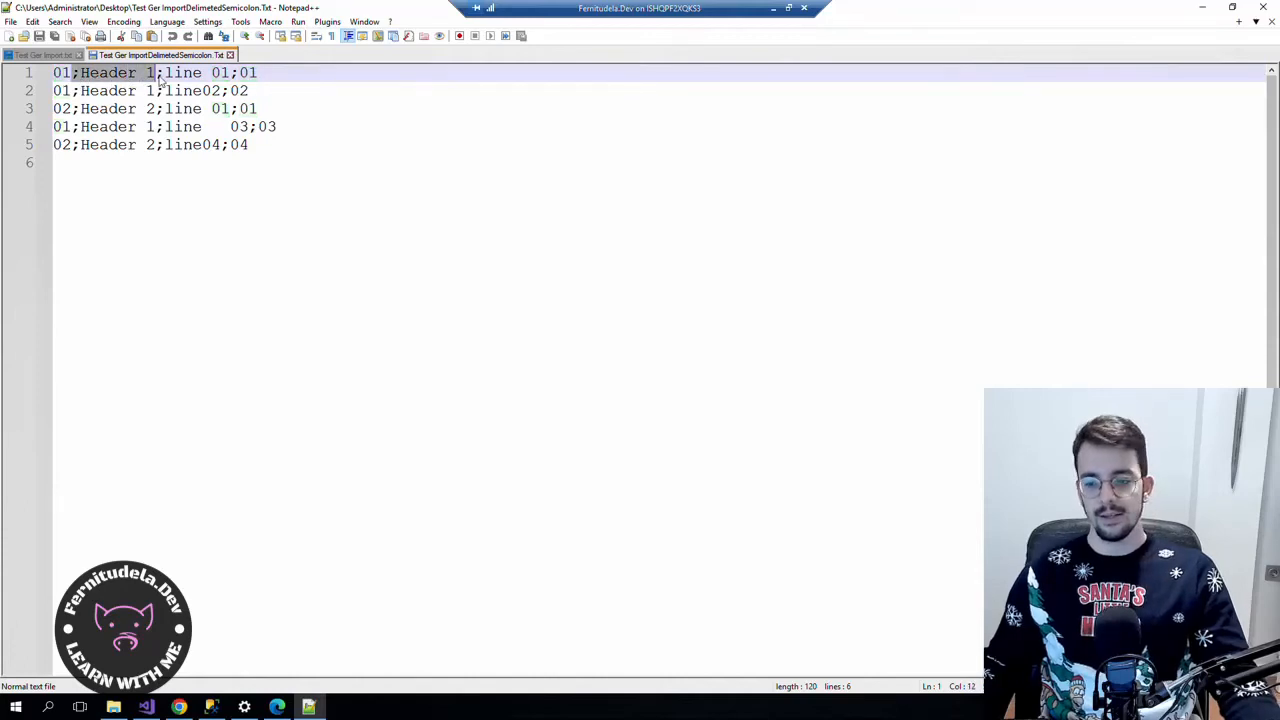
pyautogui.moveTo(160, 80); pyautogui.dragTo(241, 85)
pyautogui.click(241, 83)
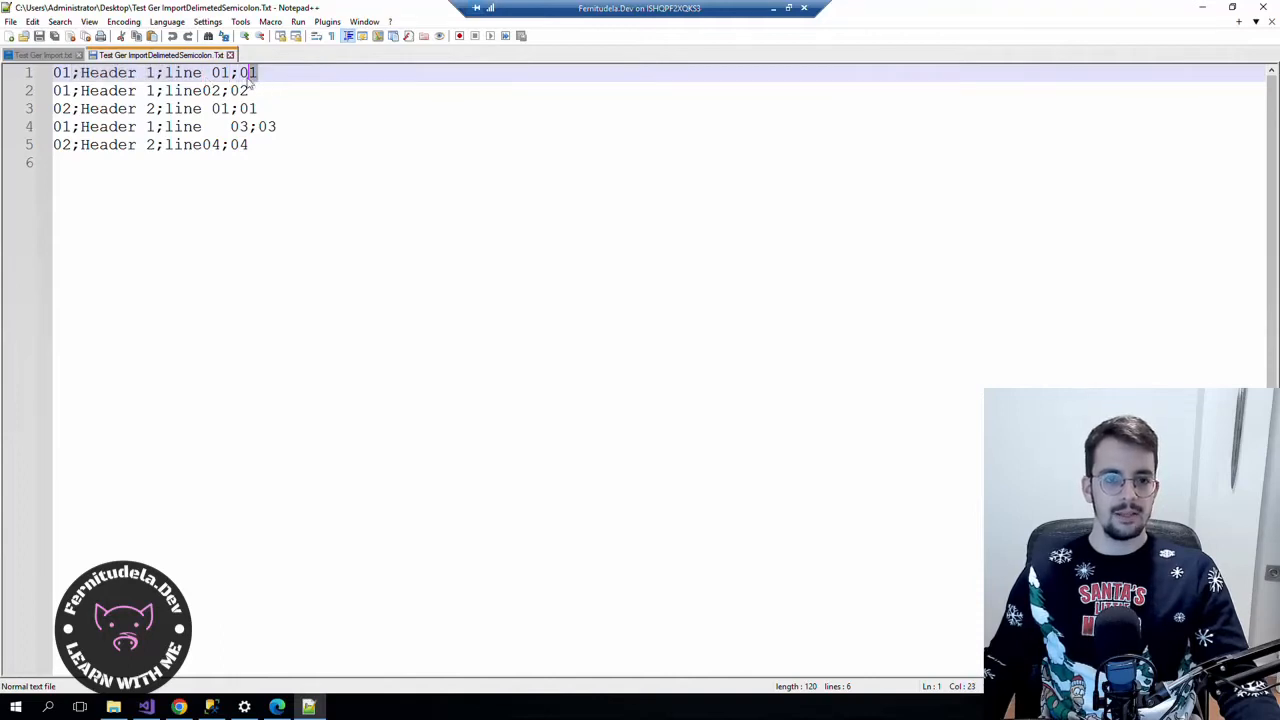
# Compare the line name in the first row of Test Ger Import.txt with that in the semicolon-delimited file.
pyautogui.click(55, 56)
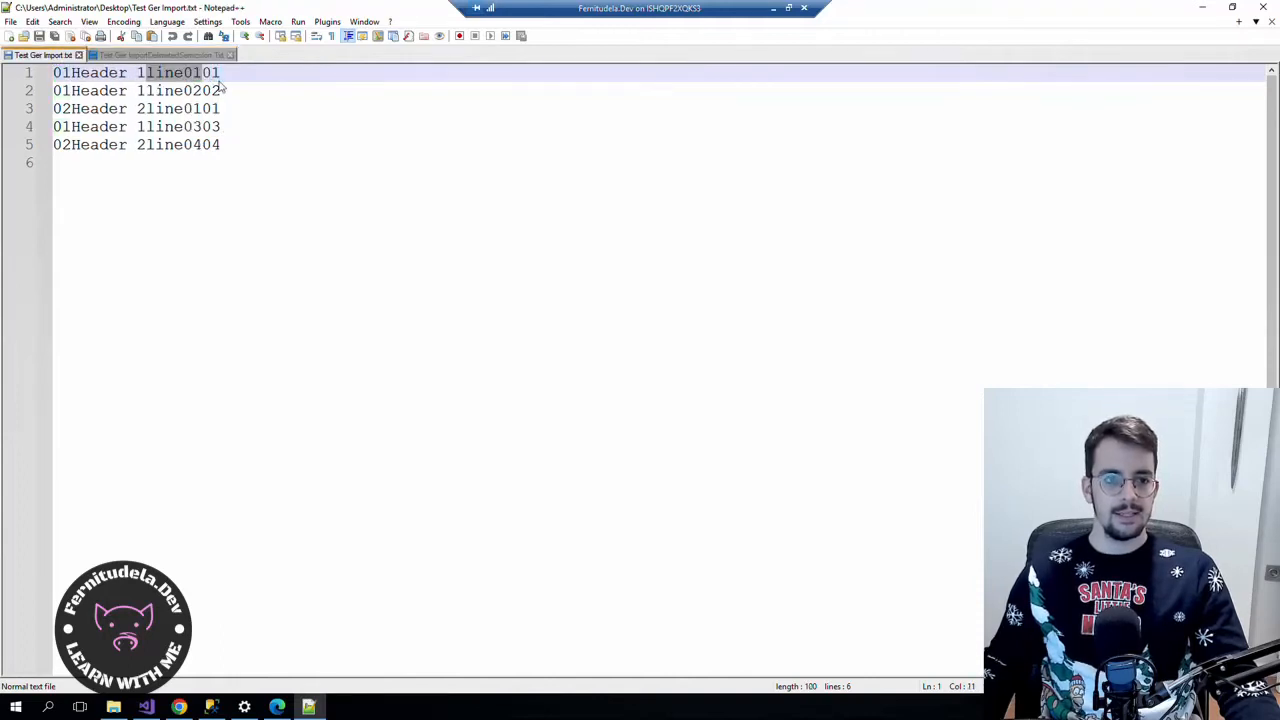
pyautogui.click(202, 75)
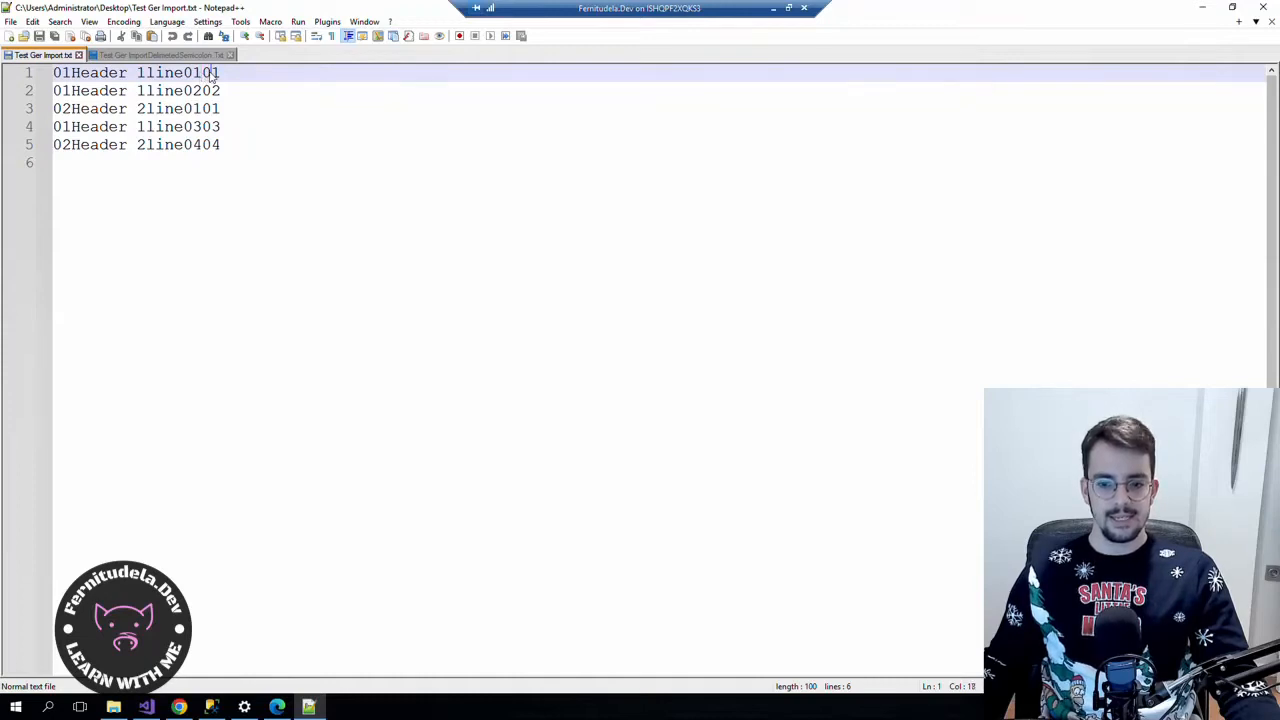
pyautogui.hotkey('ctrl', 'Tab')
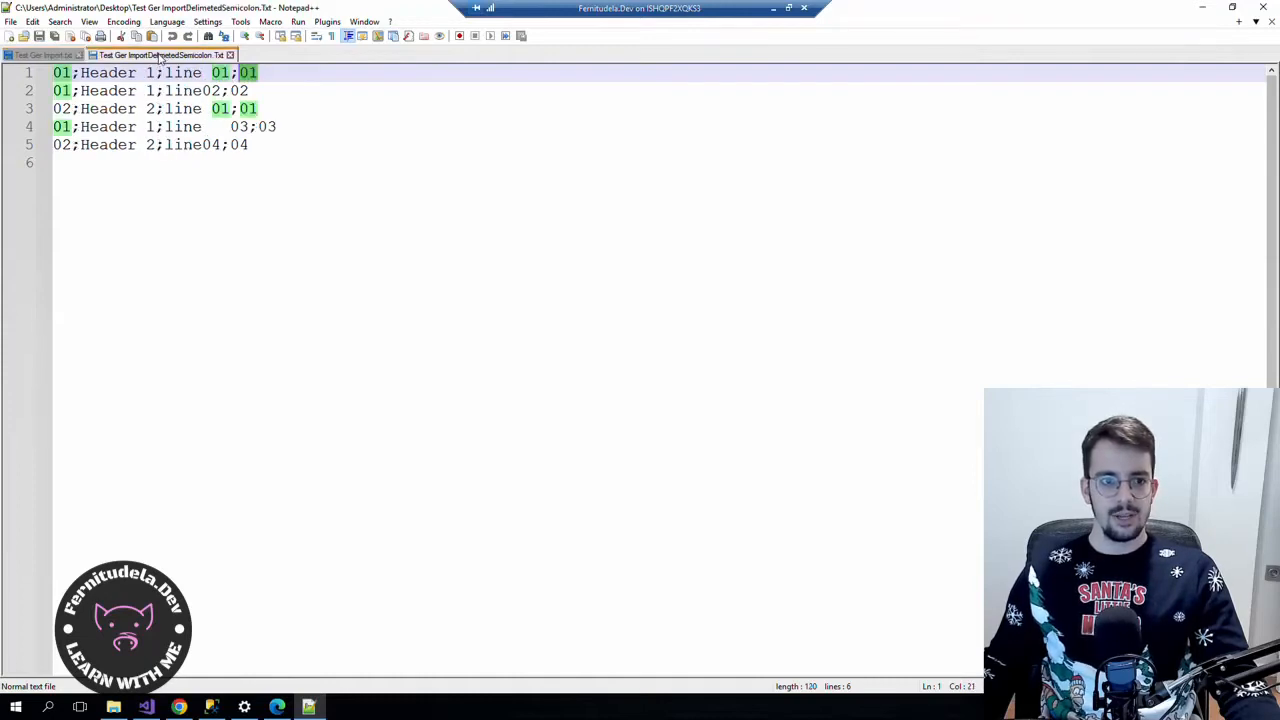
pyautogui.click(211, 76)
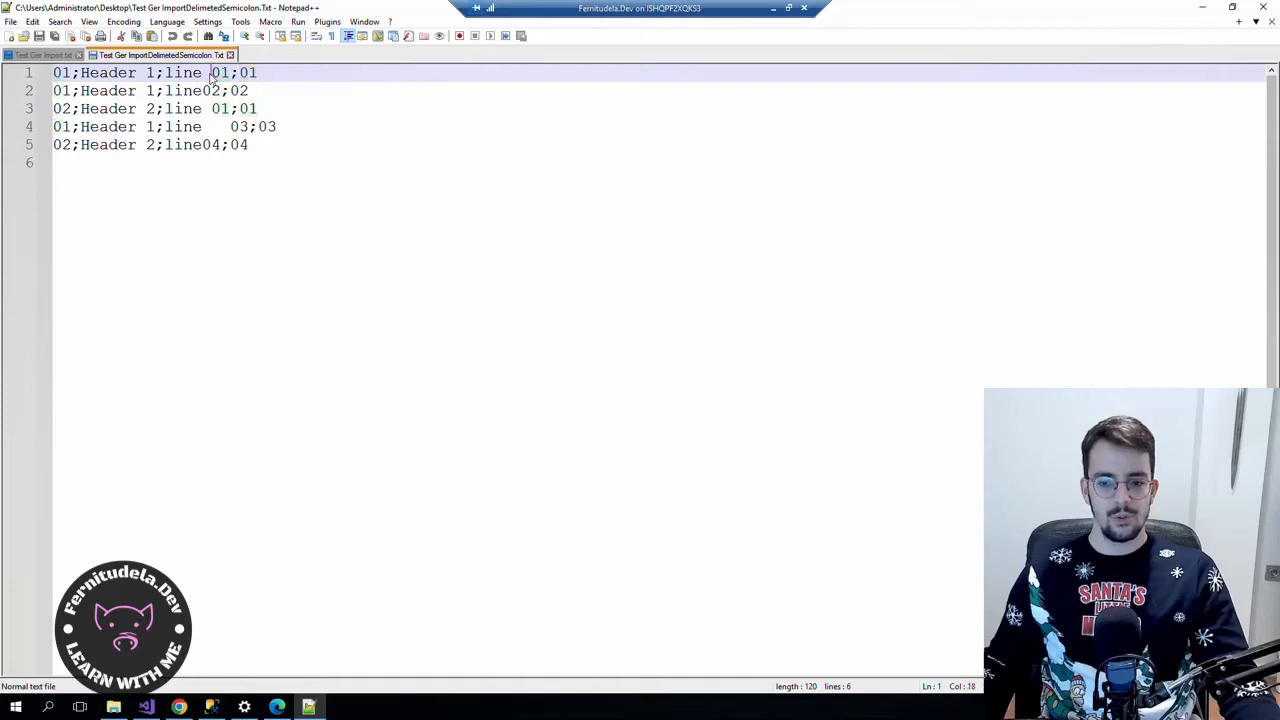
pyautogui.click(202, 80)
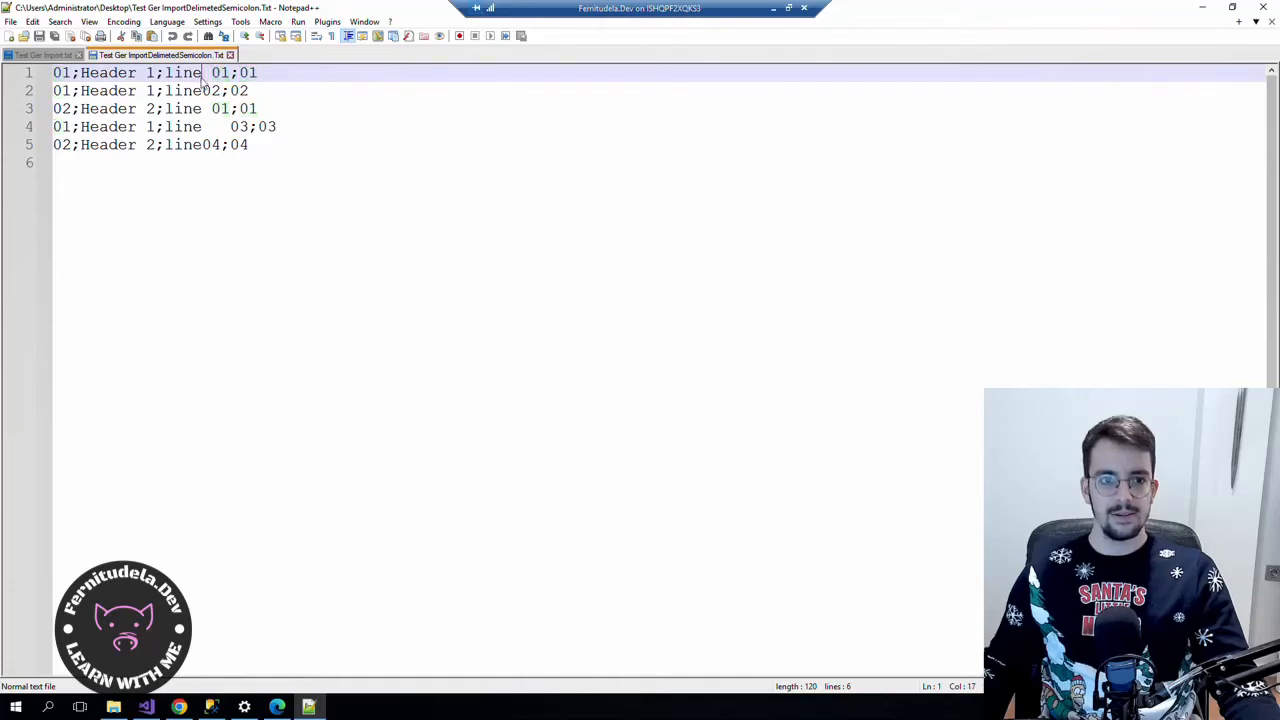
pyautogui.click(211, 78)
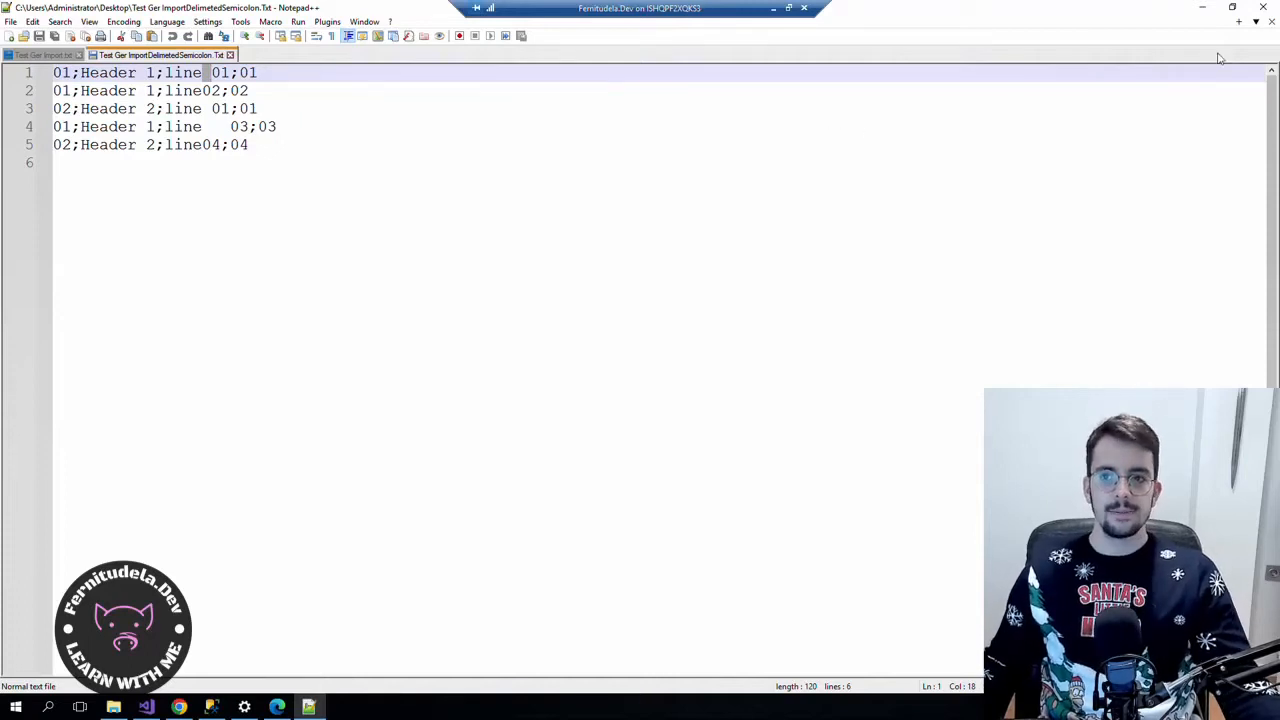
# Close the message details in Chrome, dismiss the error for path 'GB' and return to Notepad++.
pyautogui.click(1210, 10)
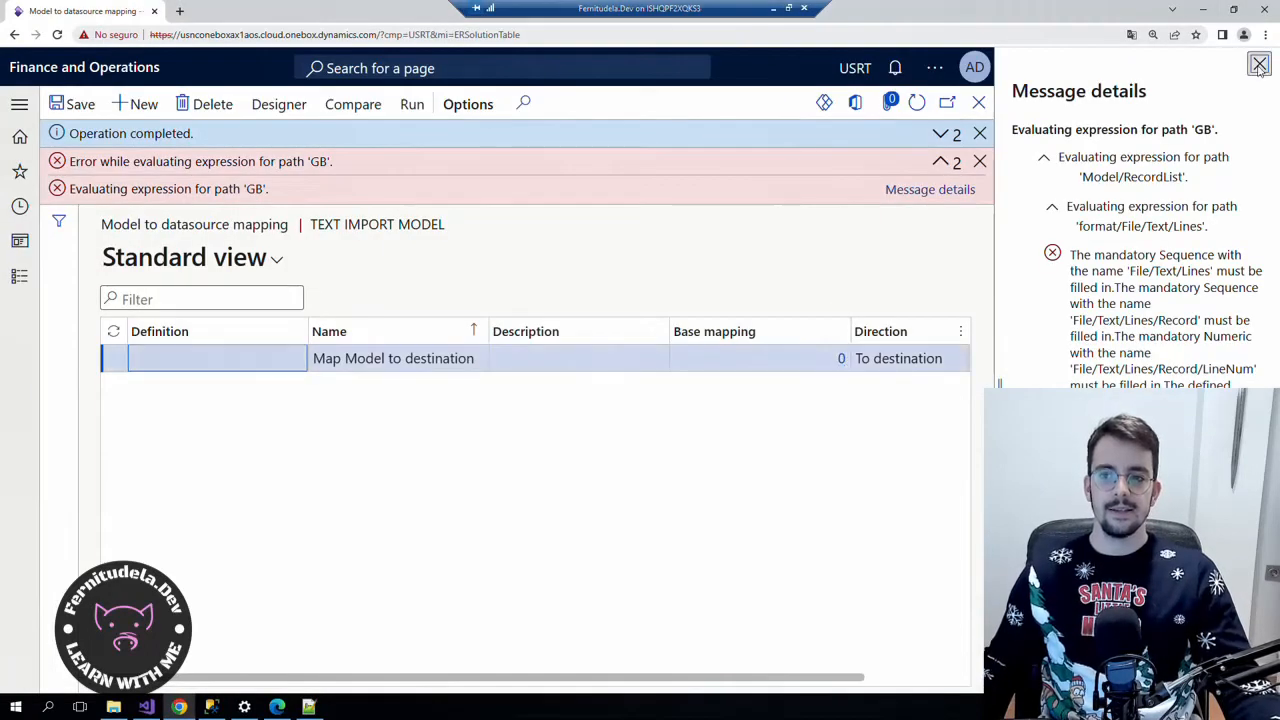
pyautogui.click(1260, 65)
pyautogui.click(1265, 161)
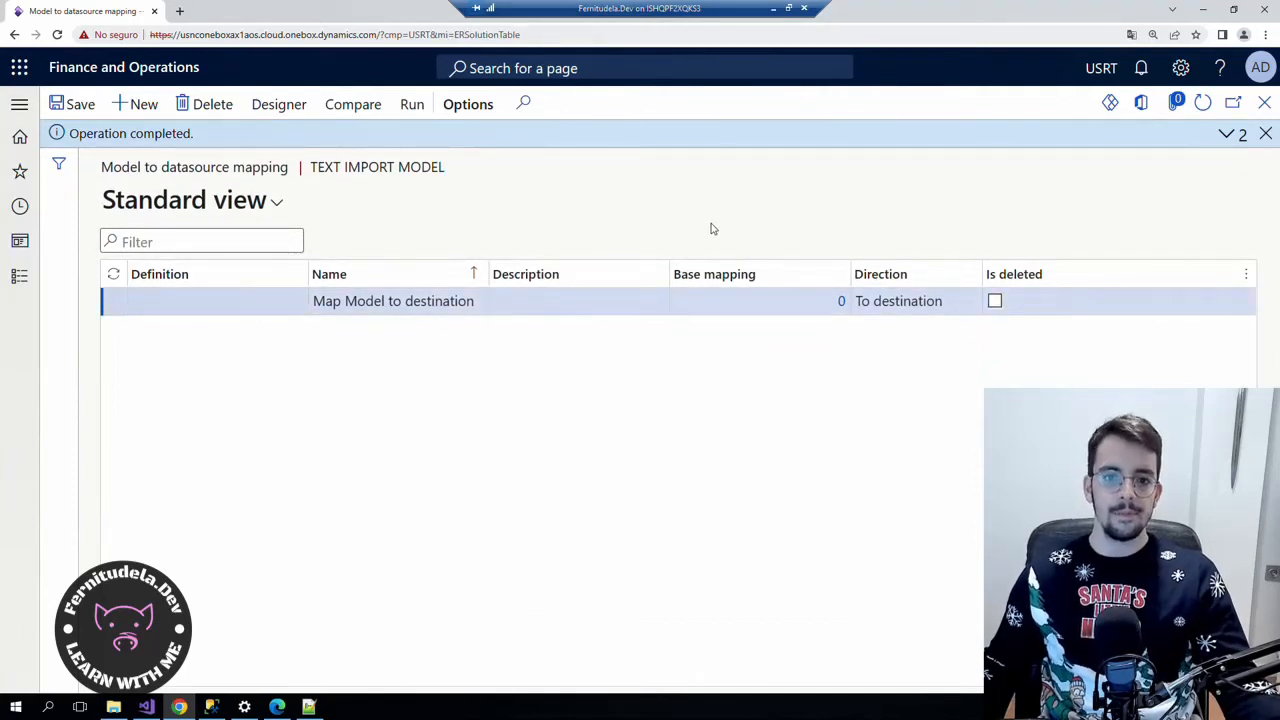
pyautogui.click(309, 707)
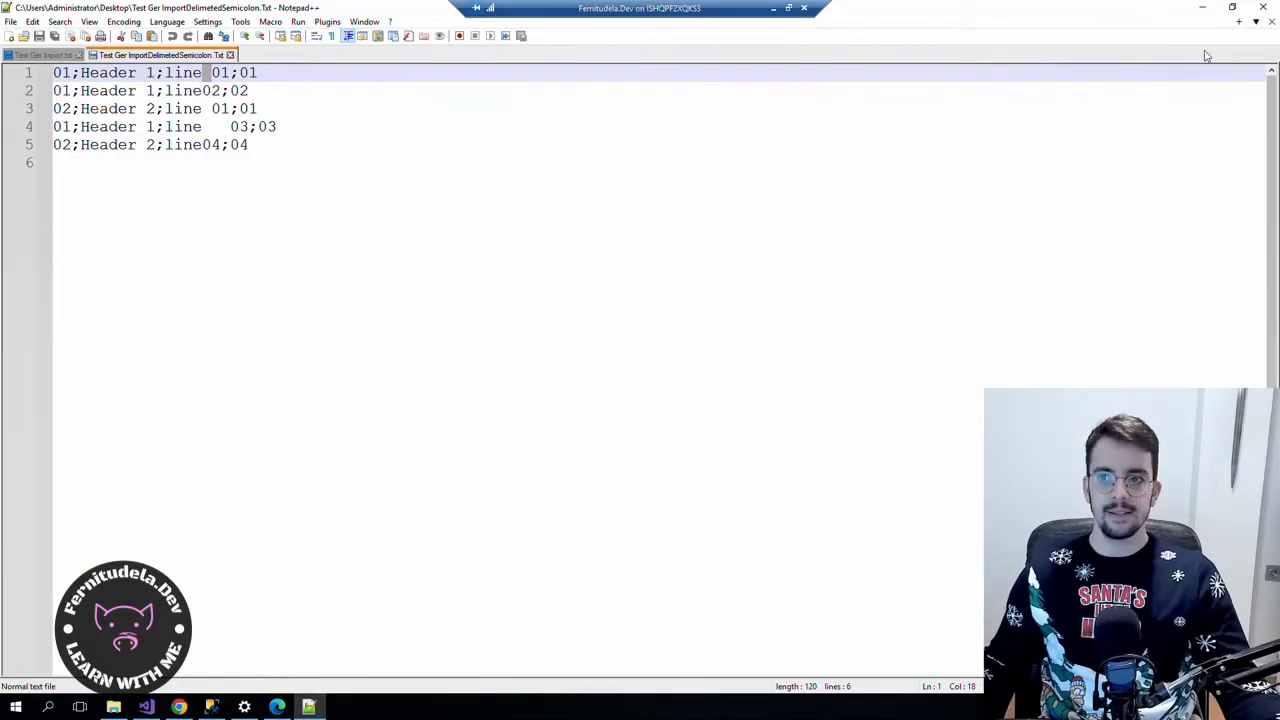
# Switch to Chrome, open the Text import format in the format designer and expand its tree down to the Record fields.
pyautogui.click(1202, 8)
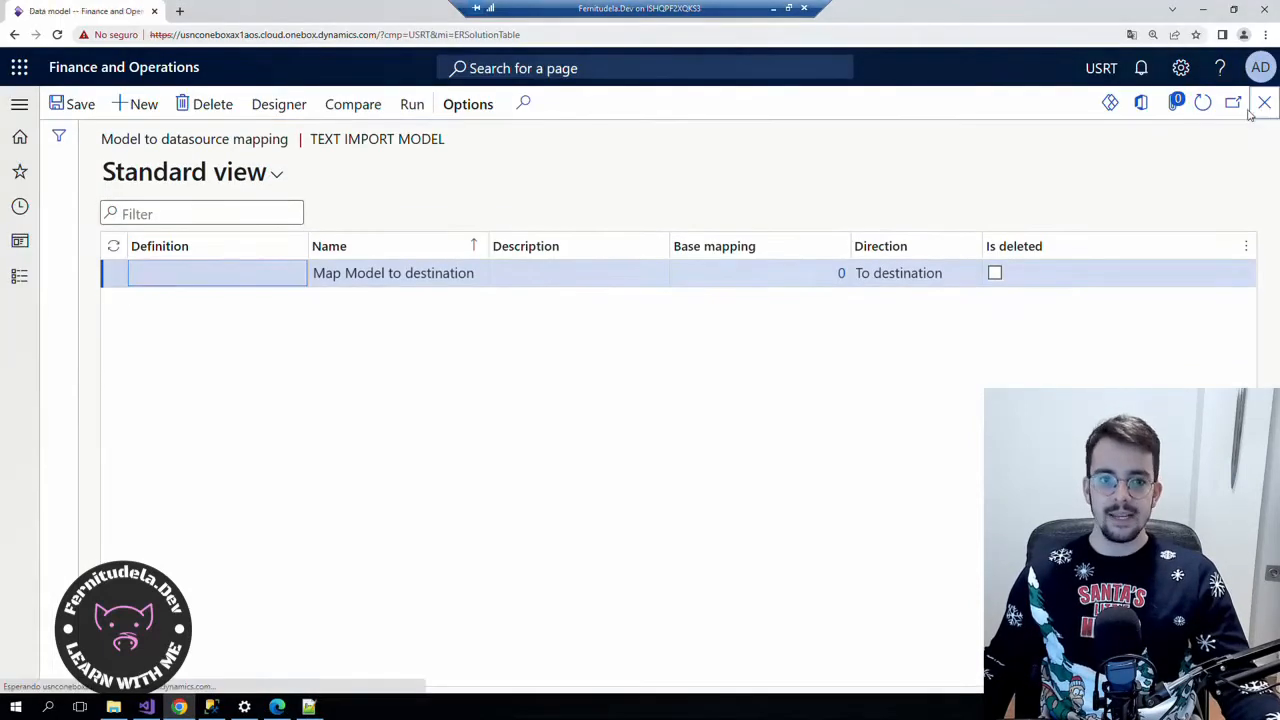
pyautogui.click(1263, 104)
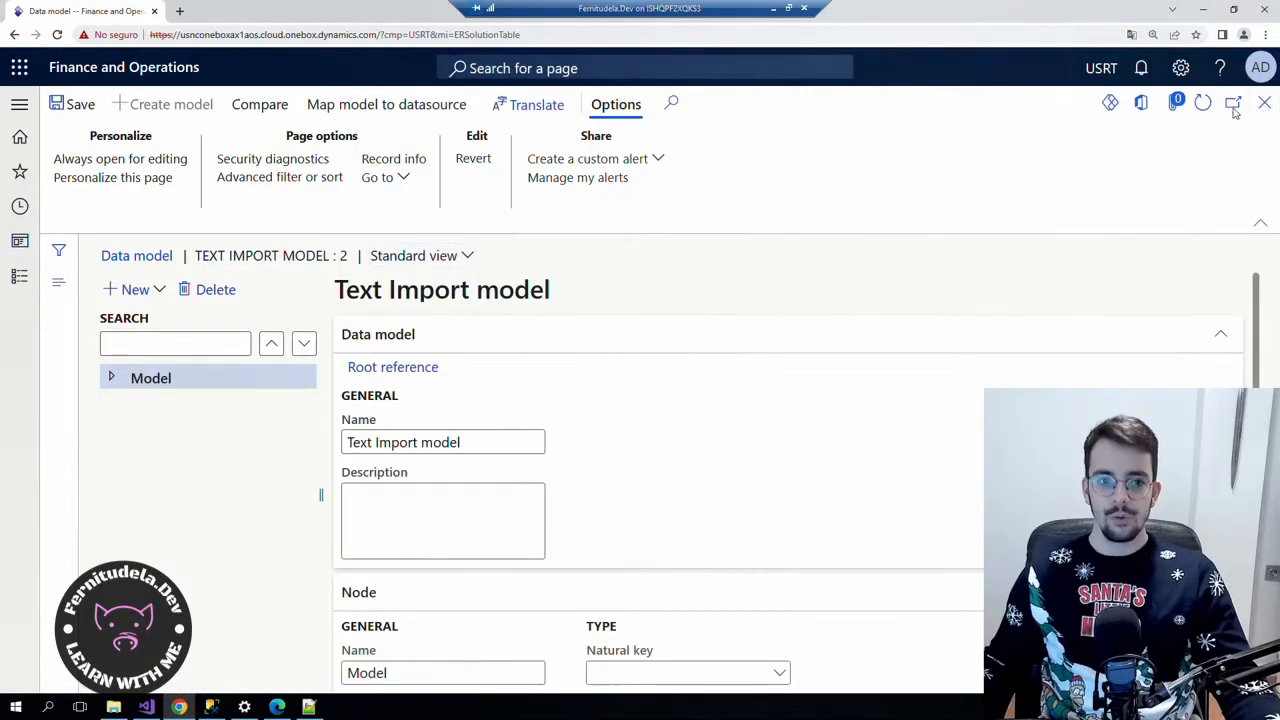
pyautogui.click(187, 265)
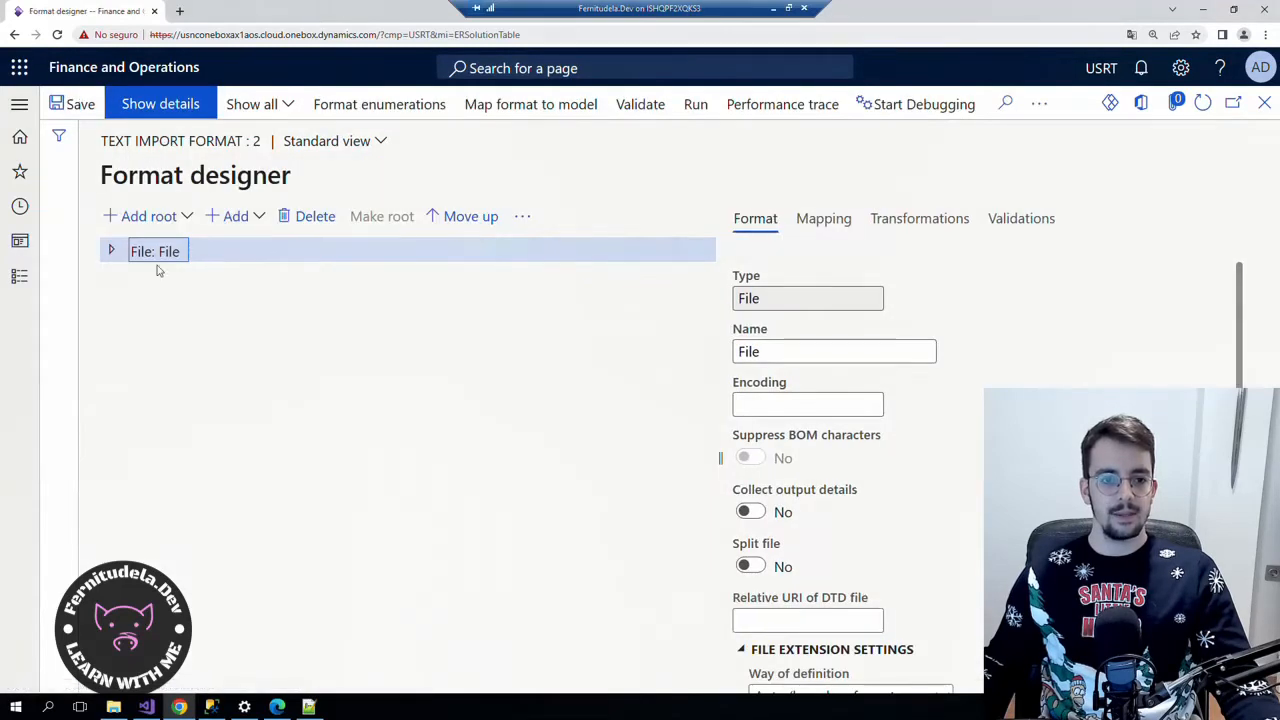
pyautogui.click(113, 251)
pyautogui.click(120, 276)
pyautogui.click(127, 300)
pyautogui.click(137, 325)
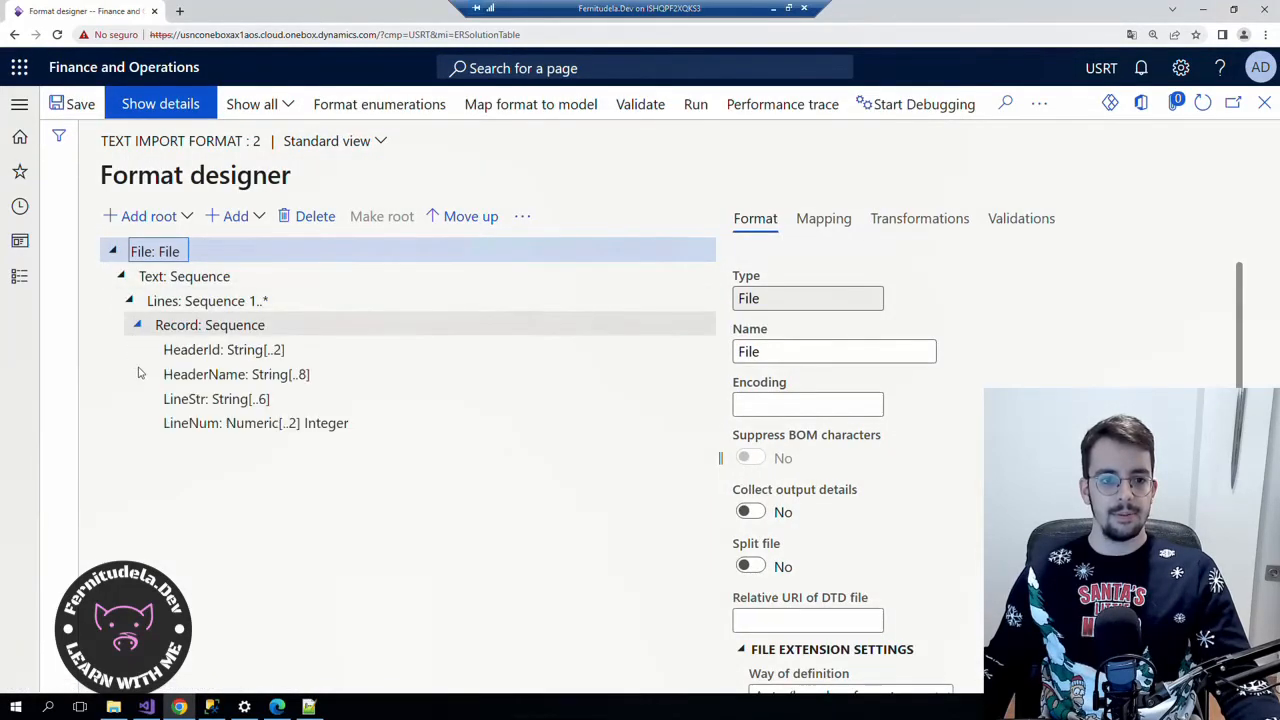
# Set the custom delimiter of the Record sequence to a semicolon (;).
pyautogui.click(200, 327)
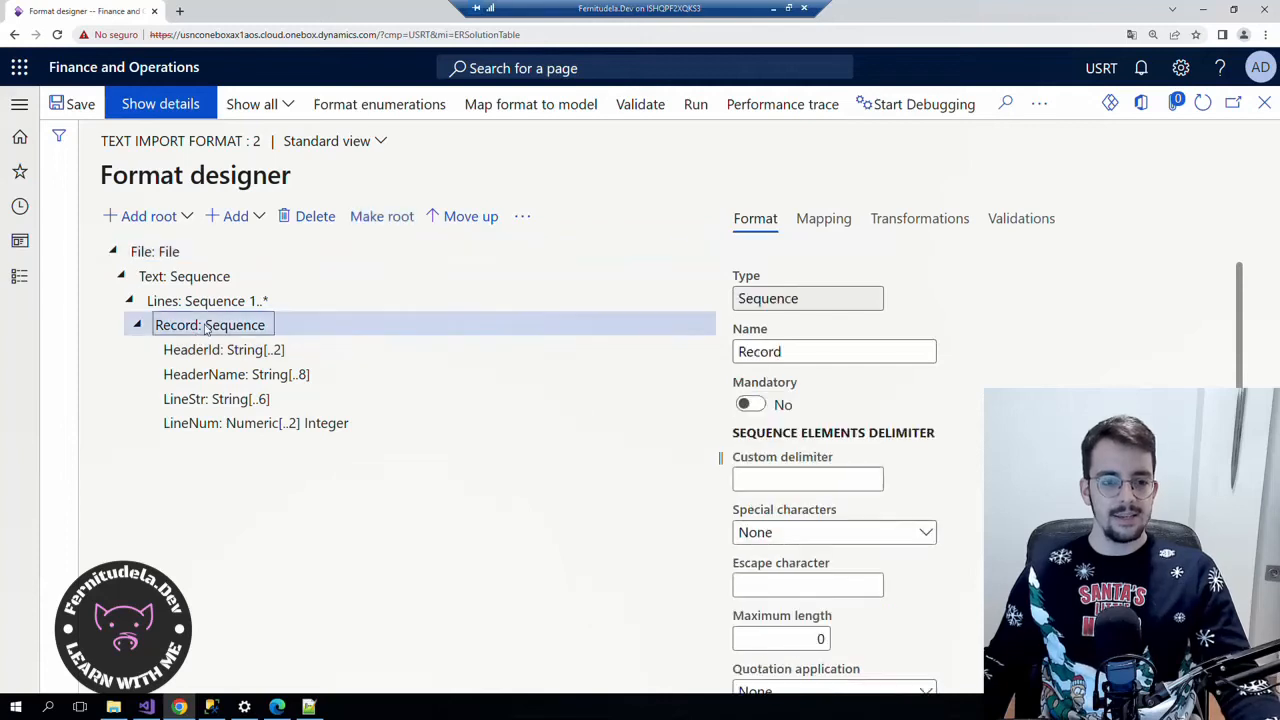
pyautogui.click(798, 483)
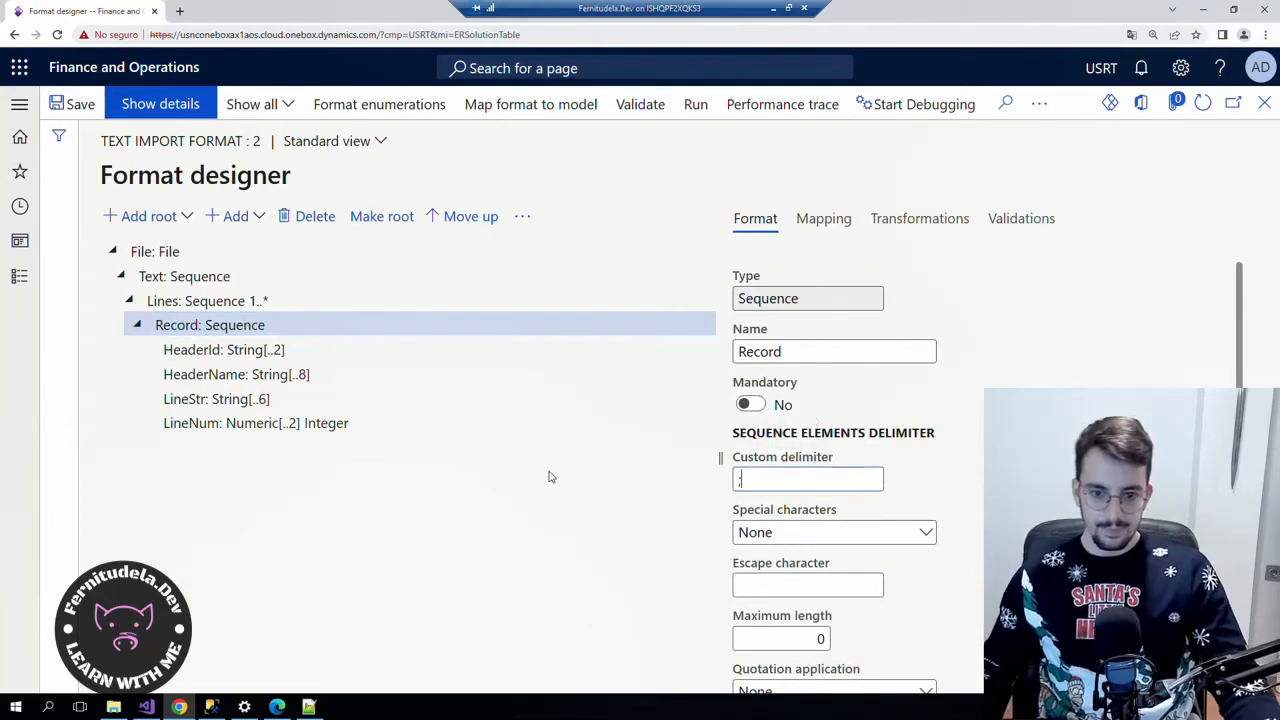
pyautogui.click(480, 403)
pyautogui.click(241, 328)
# Set the maximum length of the HeaderId and HeaderName string fields to 0.
pyautogui.click(234, 347)
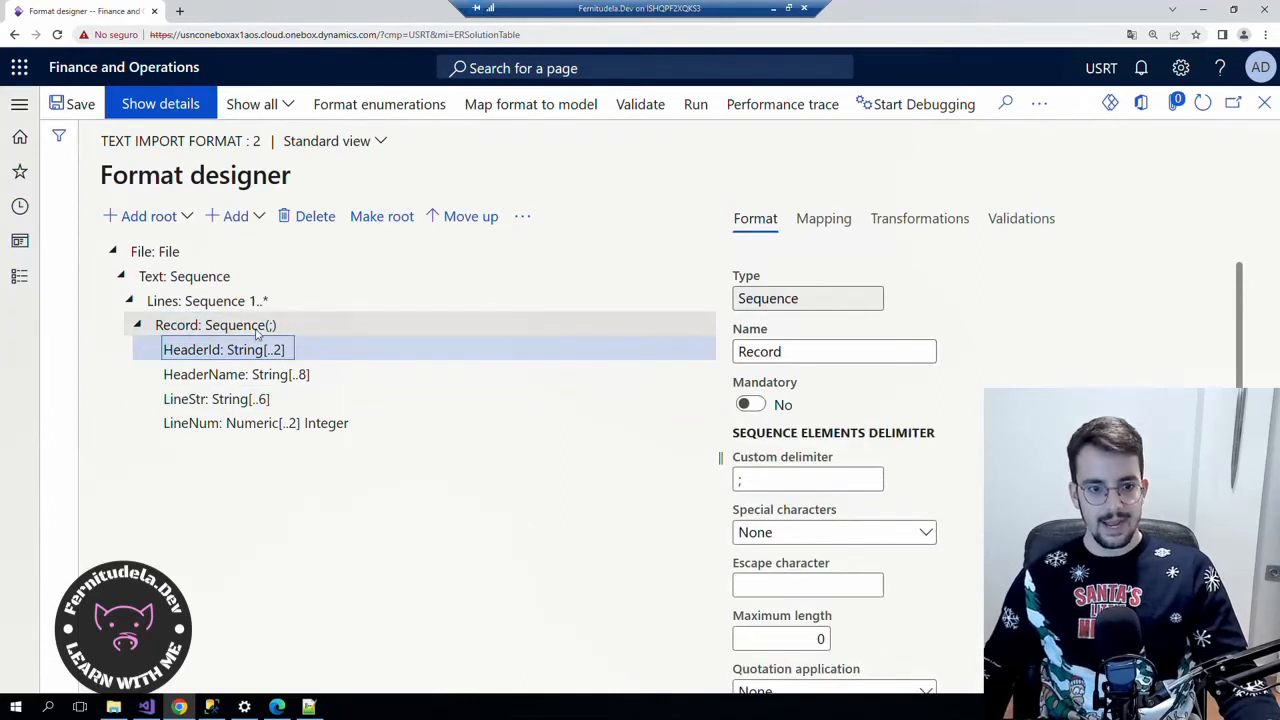
pyautogui.click(258, 333)
pyautogui.click(262, 349)
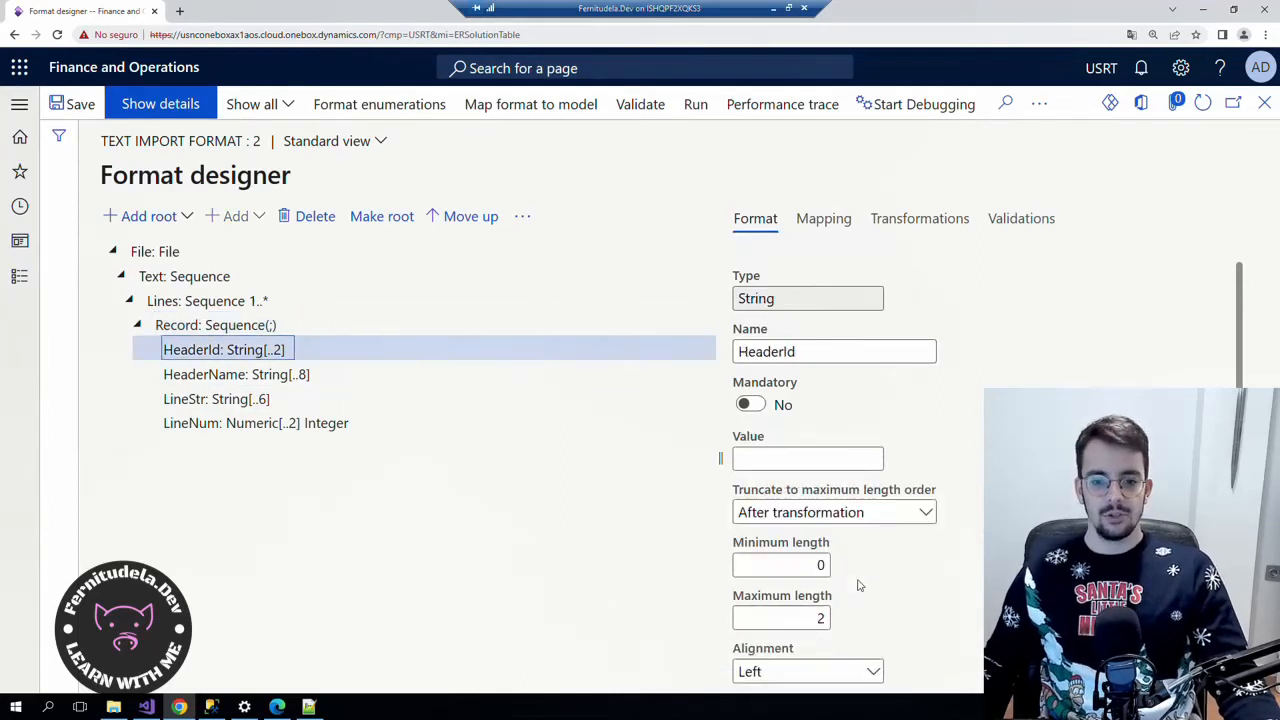
pyautogui.click(810, 606)
pyautogui.write('0')
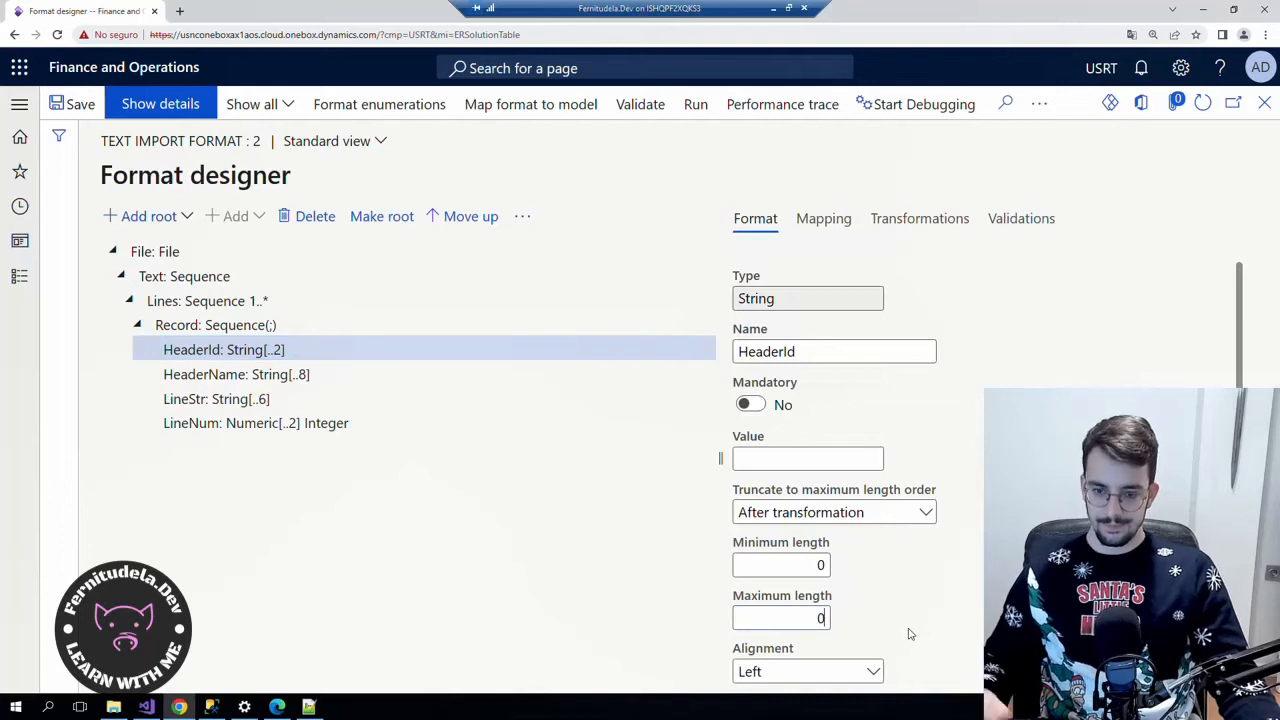
pyautogui.click(306, 374)
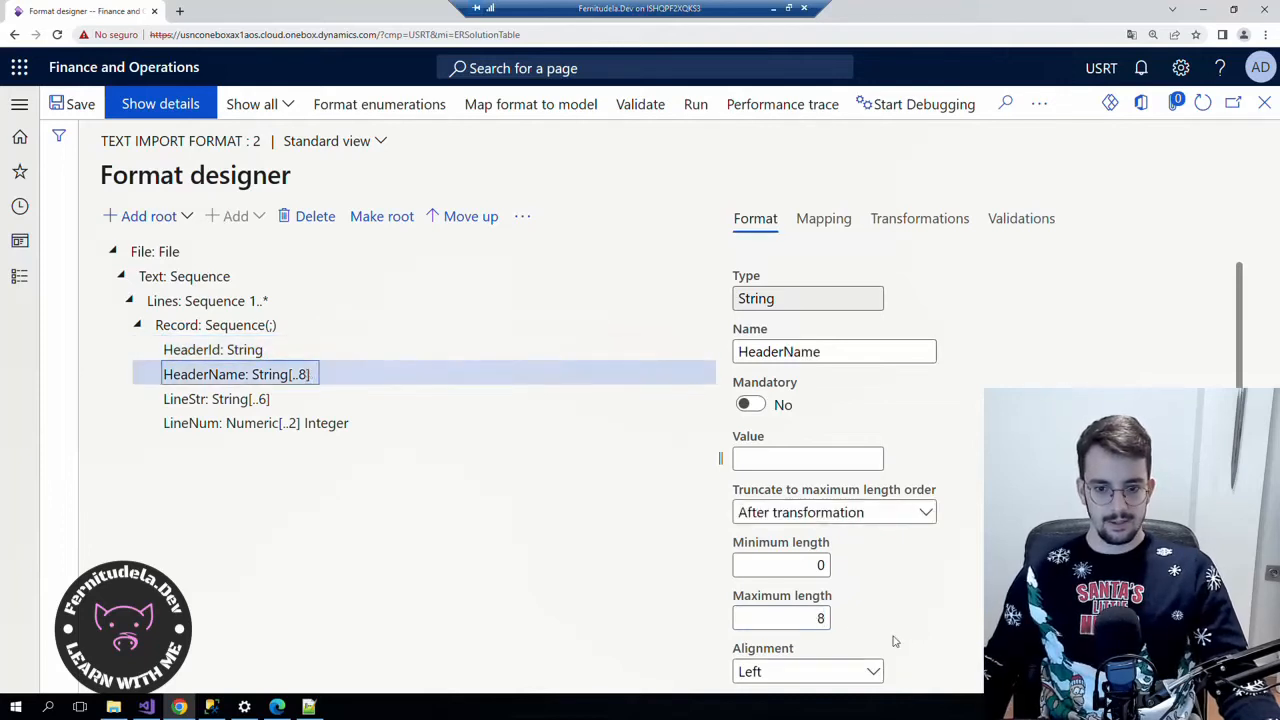
pyautogui.click(812, 619)
pyautogui.write('0')
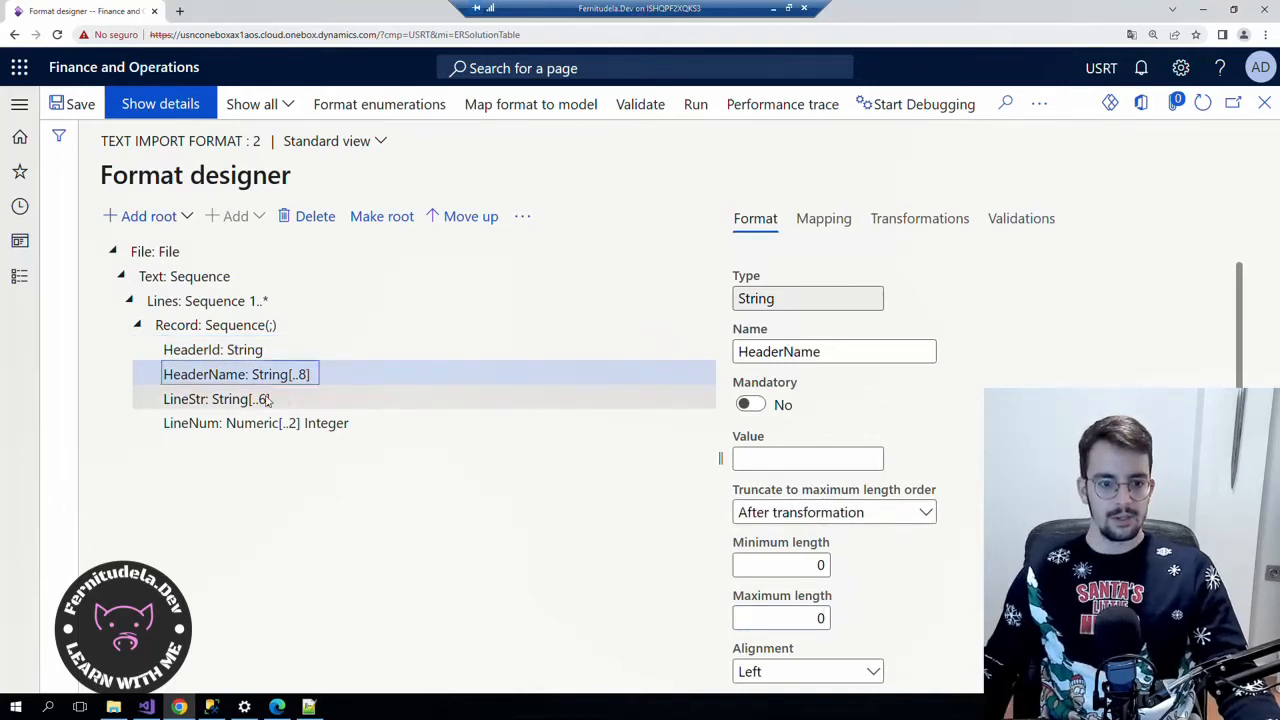
# Set the maximum length of LineStr and LineNum to 0 and recheck the Record sequence's delimiter settings.
pyautogui.click(268, 399)
pyautogui.click(812, 619)
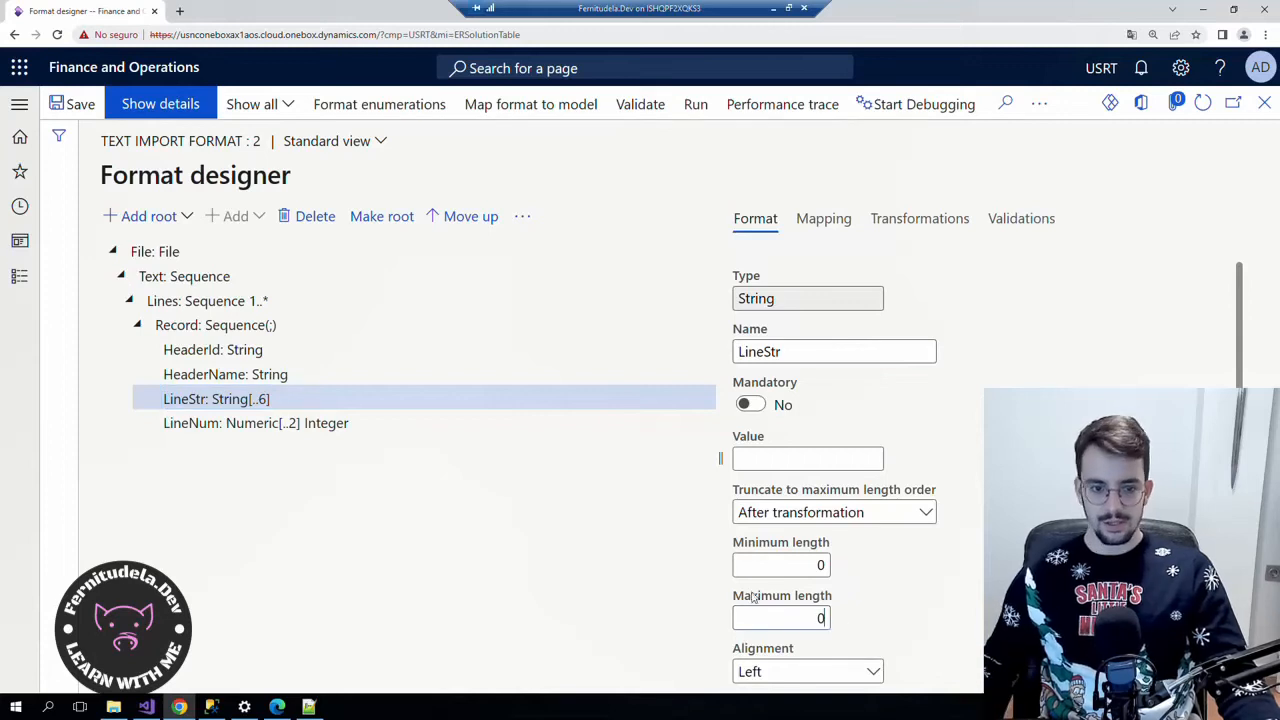
pyautogui.click(300, 423)
pyautogui.click(805, 620)
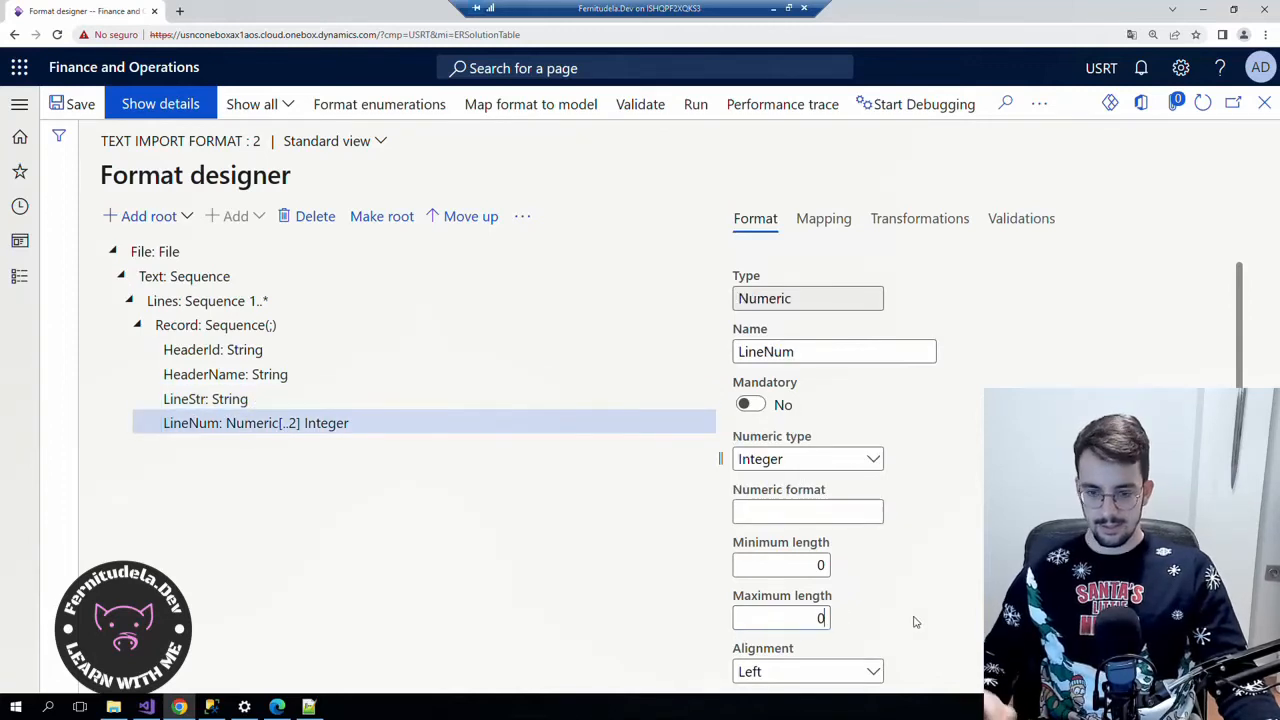
pyautogui.click(262, 423)
pyautogui.press('Up')
pyautogui.press('Up')
pyautogui.press('Up')
pyautogui.press('Up')
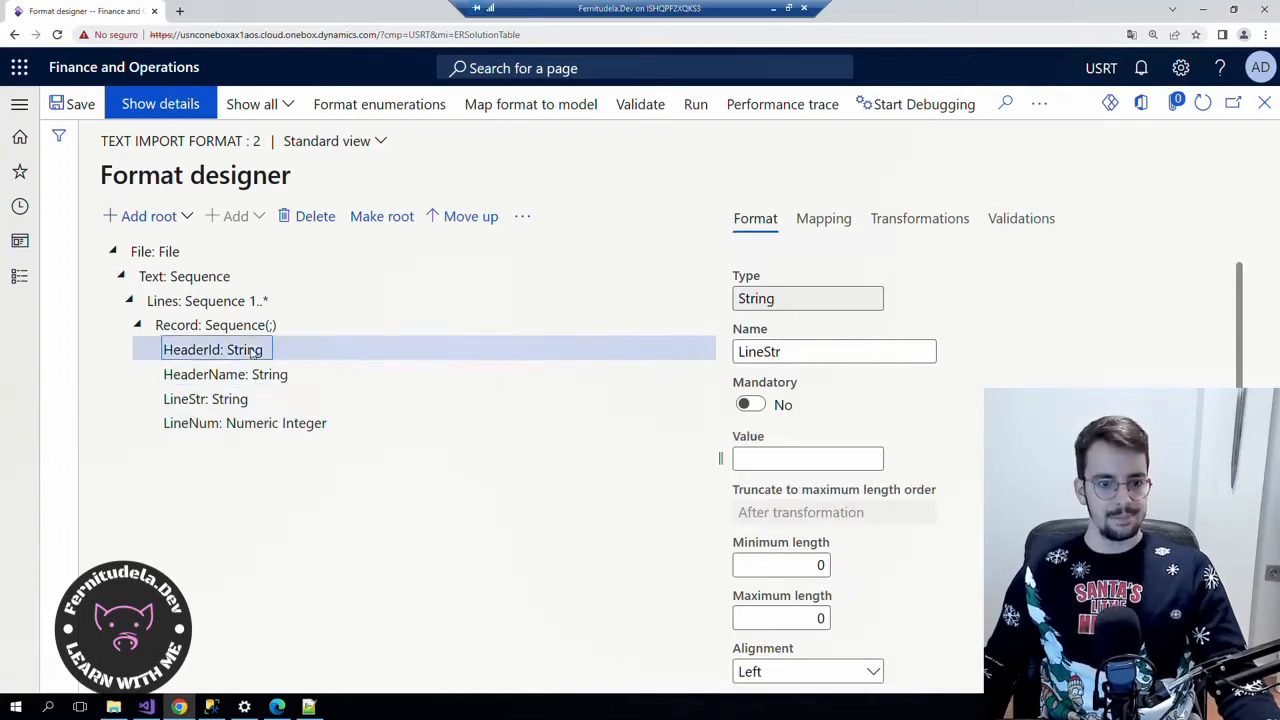
pyautogui.scroll(-1, 772, 397)
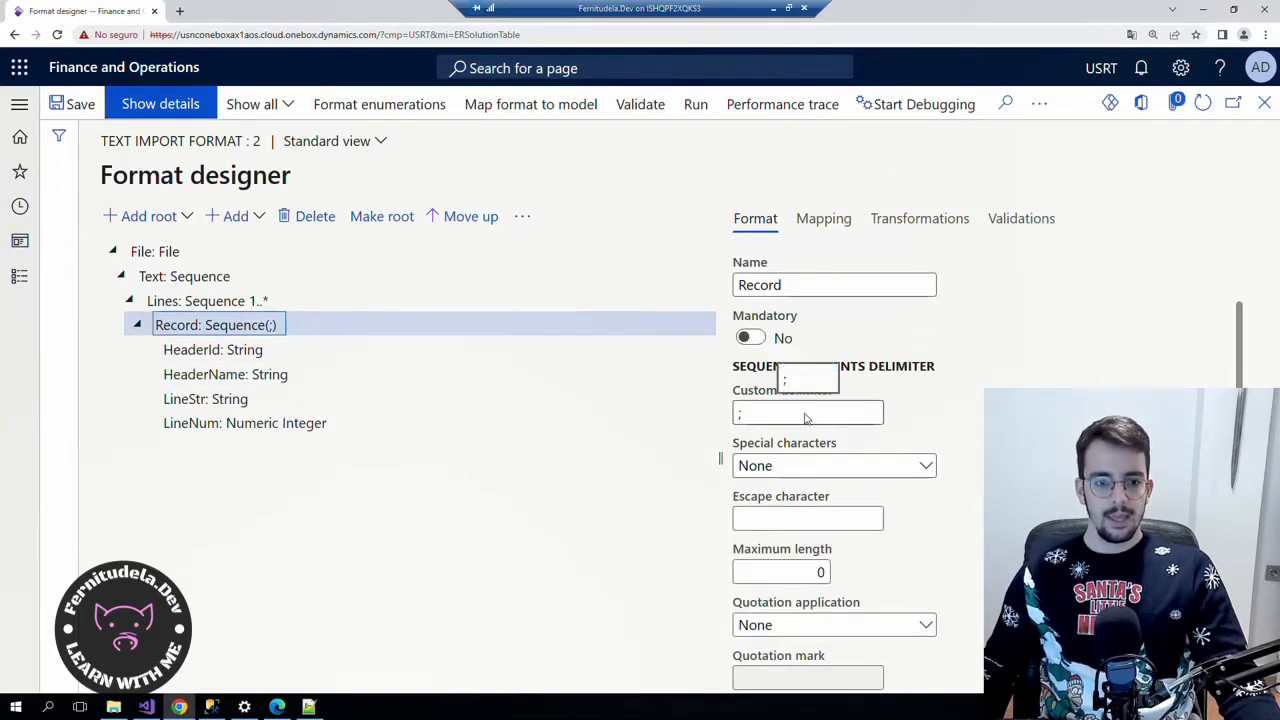
# Switch to Notepad++ and examine the spaces in the line names of Test Ger ImportDelimetedSemicolon.Txt, especially rows 1 and 4.
pyautogui.hotkey('alt', 'Tab')
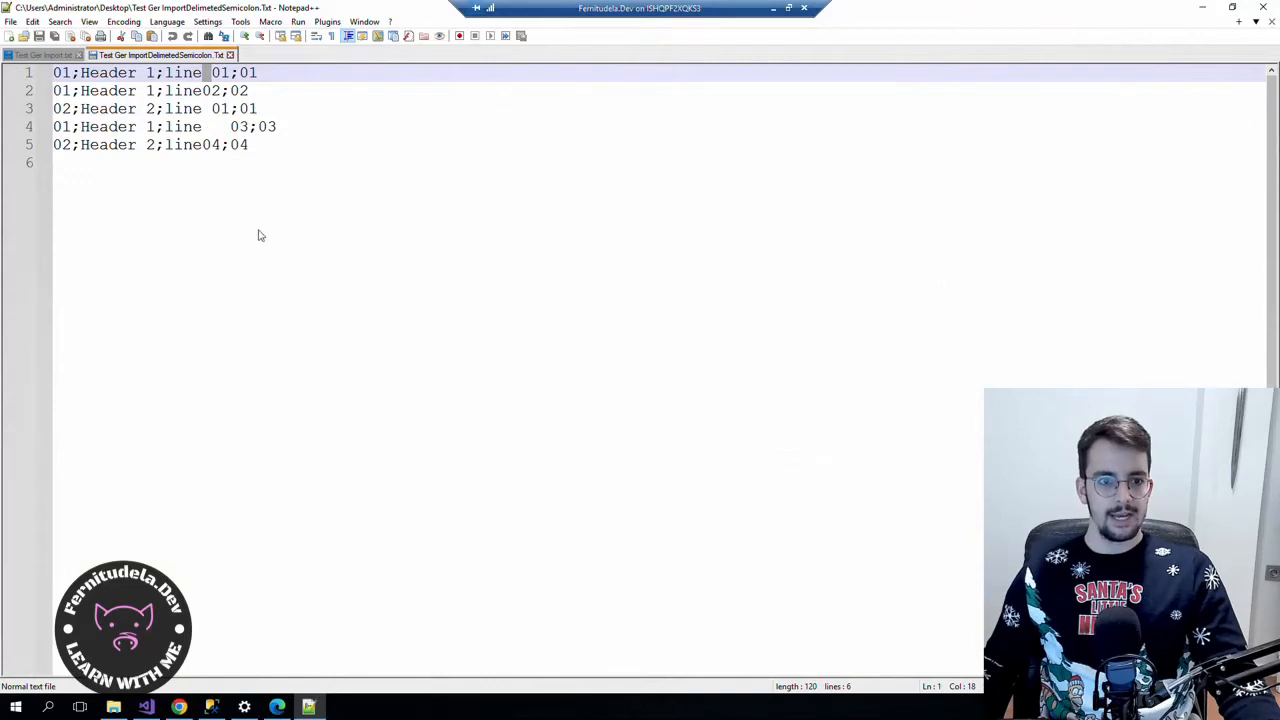
pyautogui.press('Left')
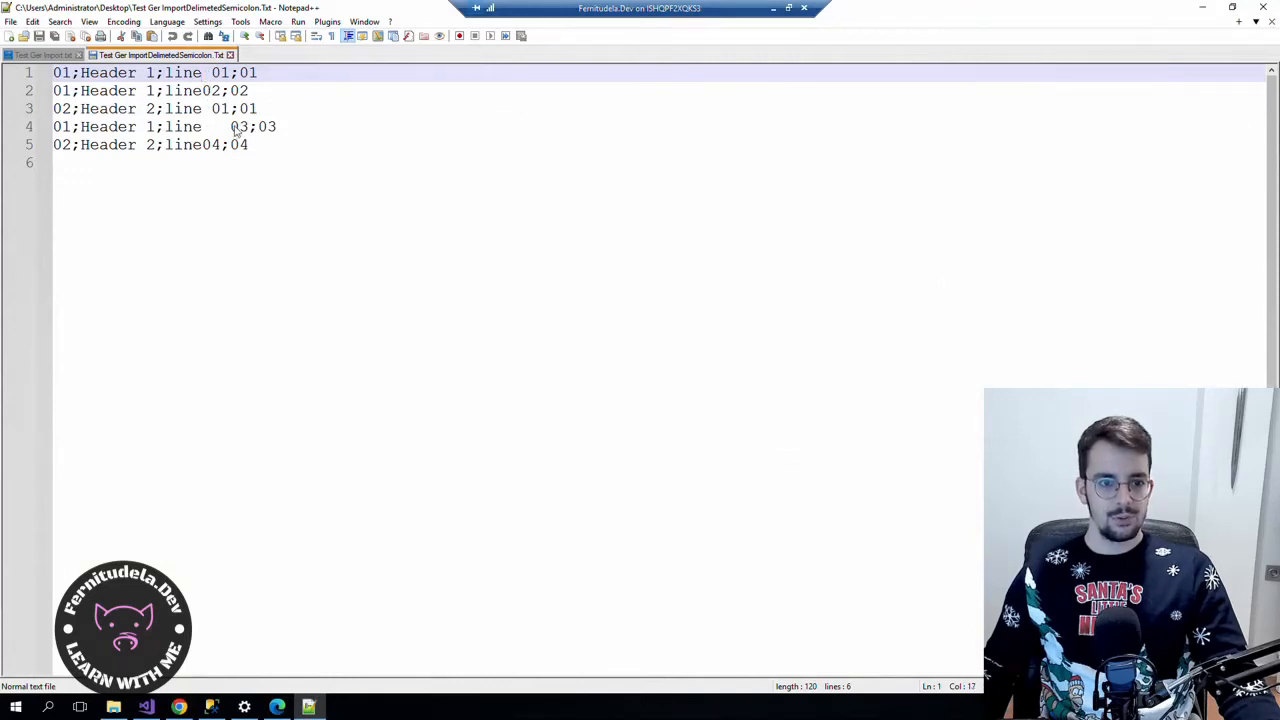
pyautogui.moveTo(165, 127); pyautogui.dragTo(250, 127)
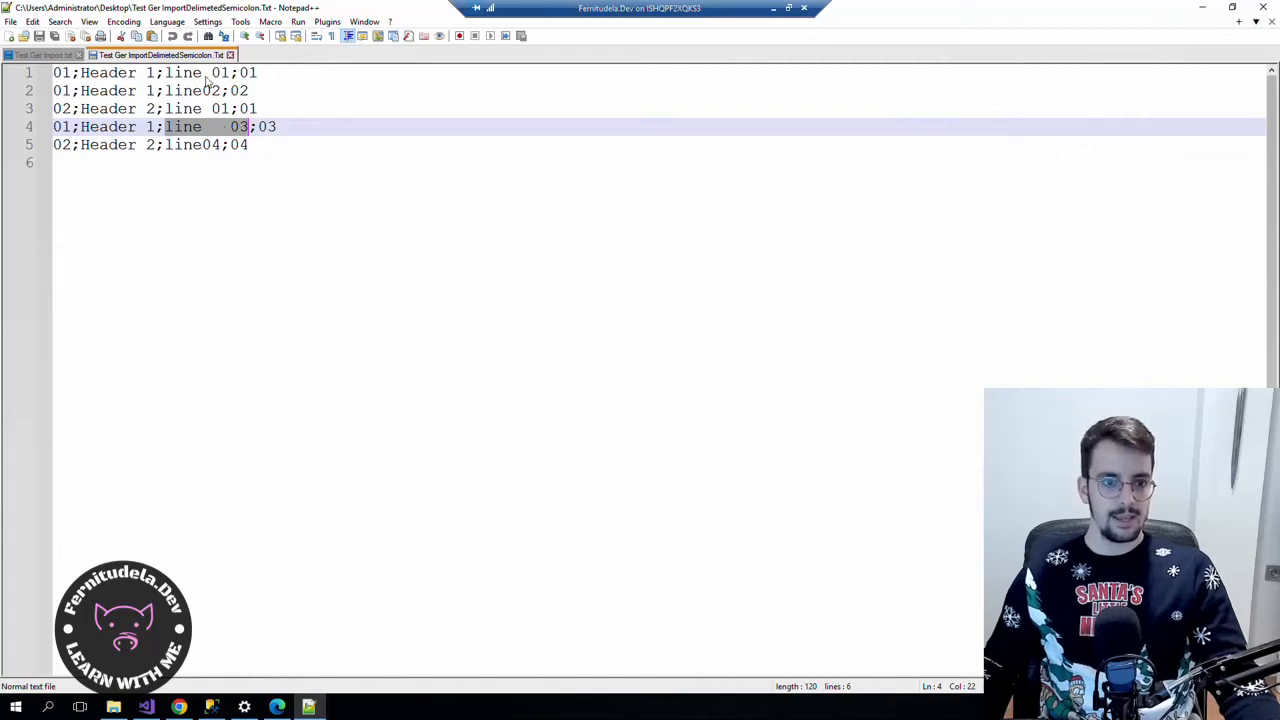
pyautogui.moveTo(166, 74); pyautogui.dragTo(168, 148)
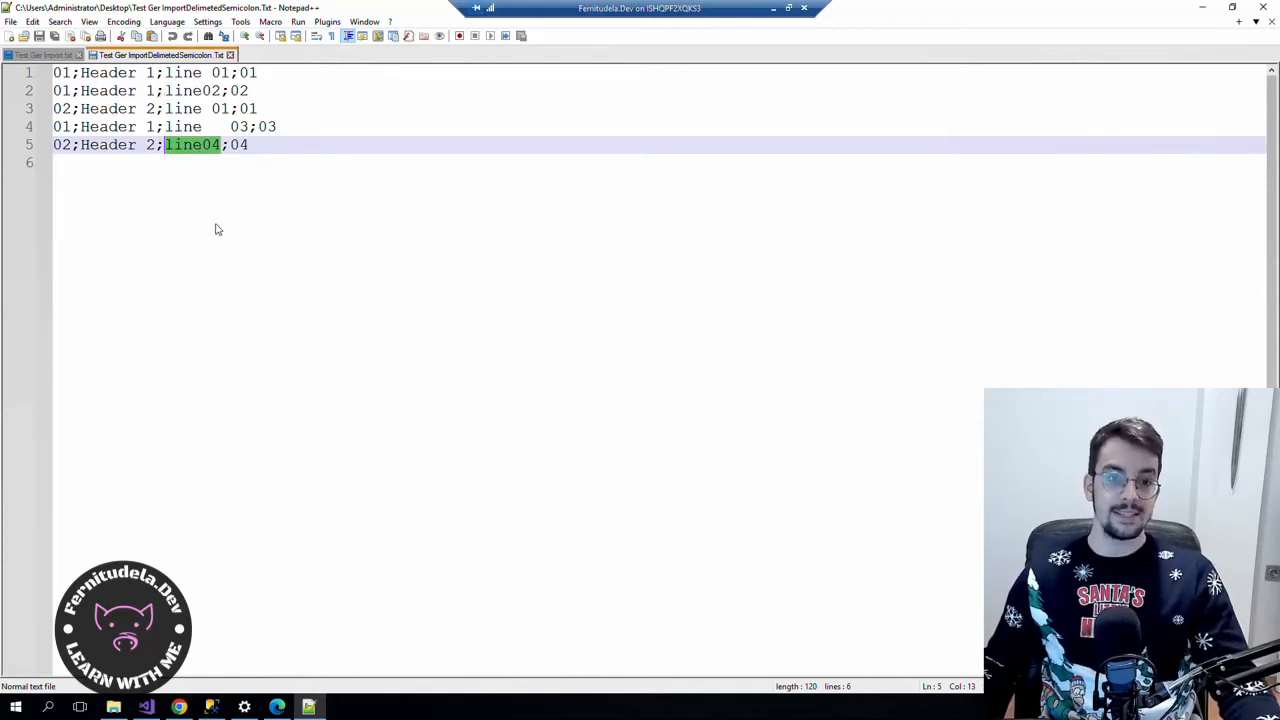
pyautogui.click(204, 91)
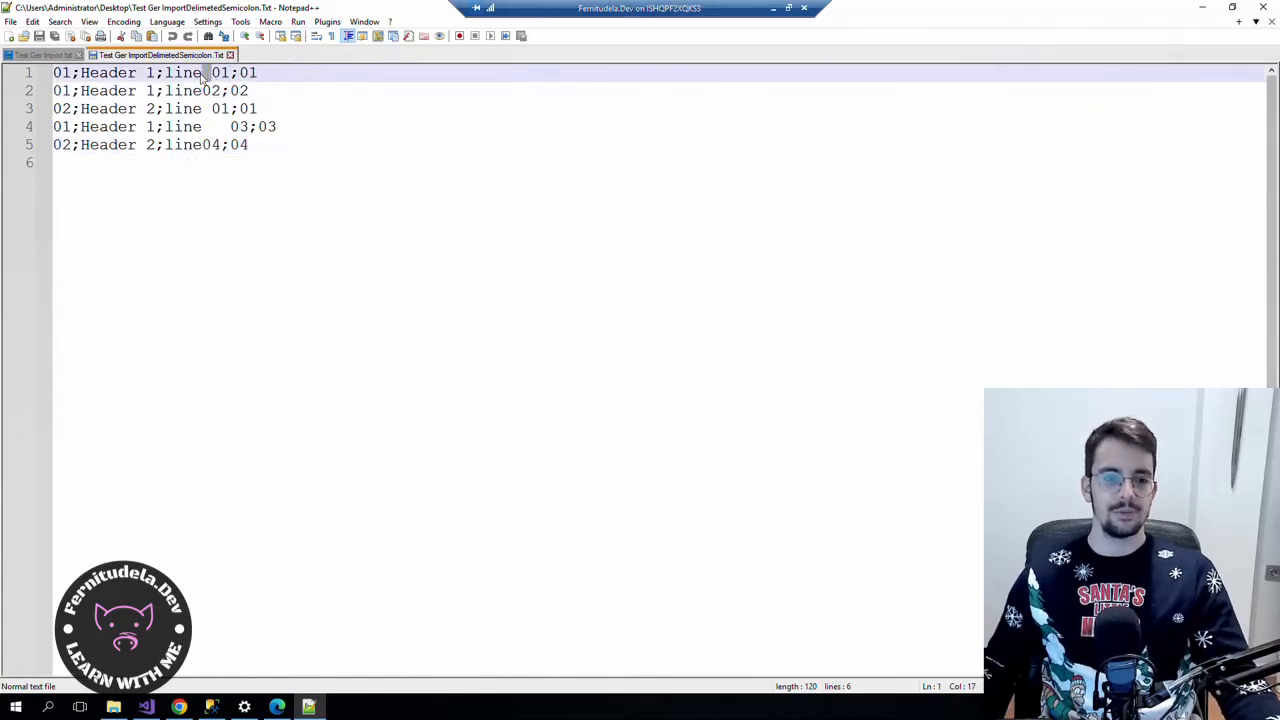
pyautogui.moveTo(231, 127); pyautogui.dragTo(205, 133)
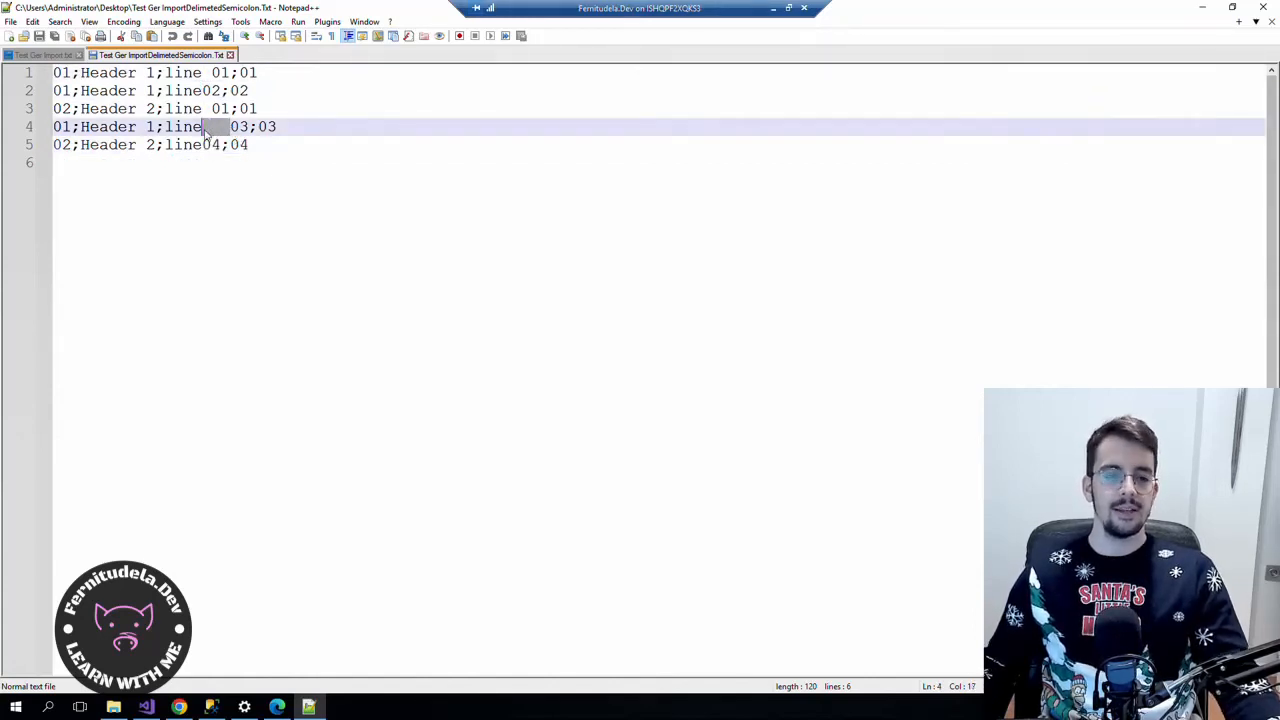
# Return to Chrome and check the format data source down to Lines in the format's model mapping designer, then close the designer.
pyautogui.click(277, 707)
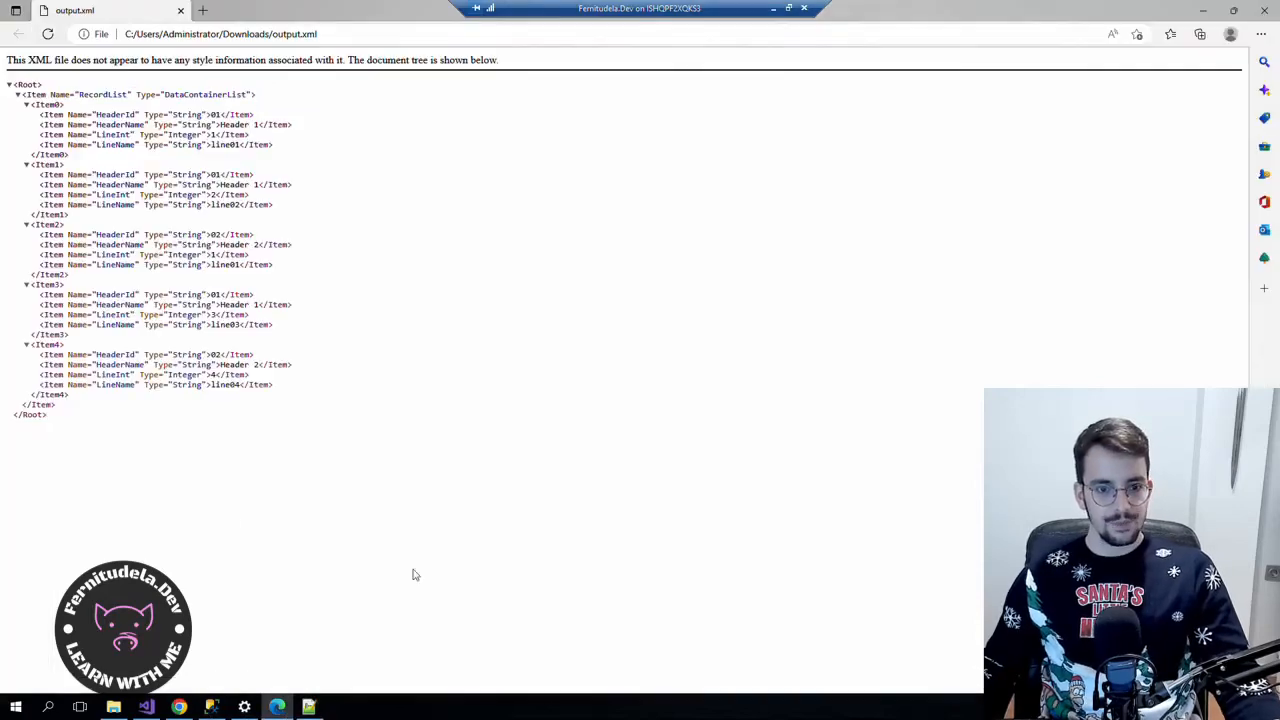
pyautogui.click(178, 707)
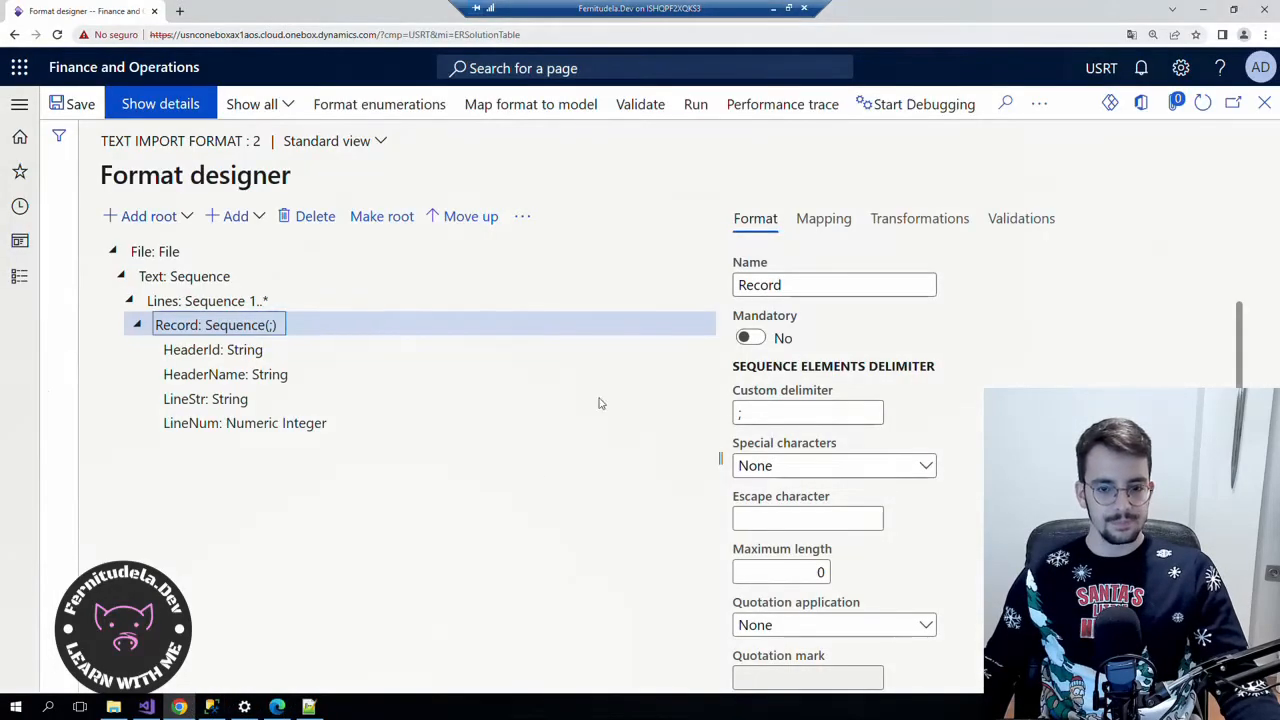
pyautogui.press('Left')
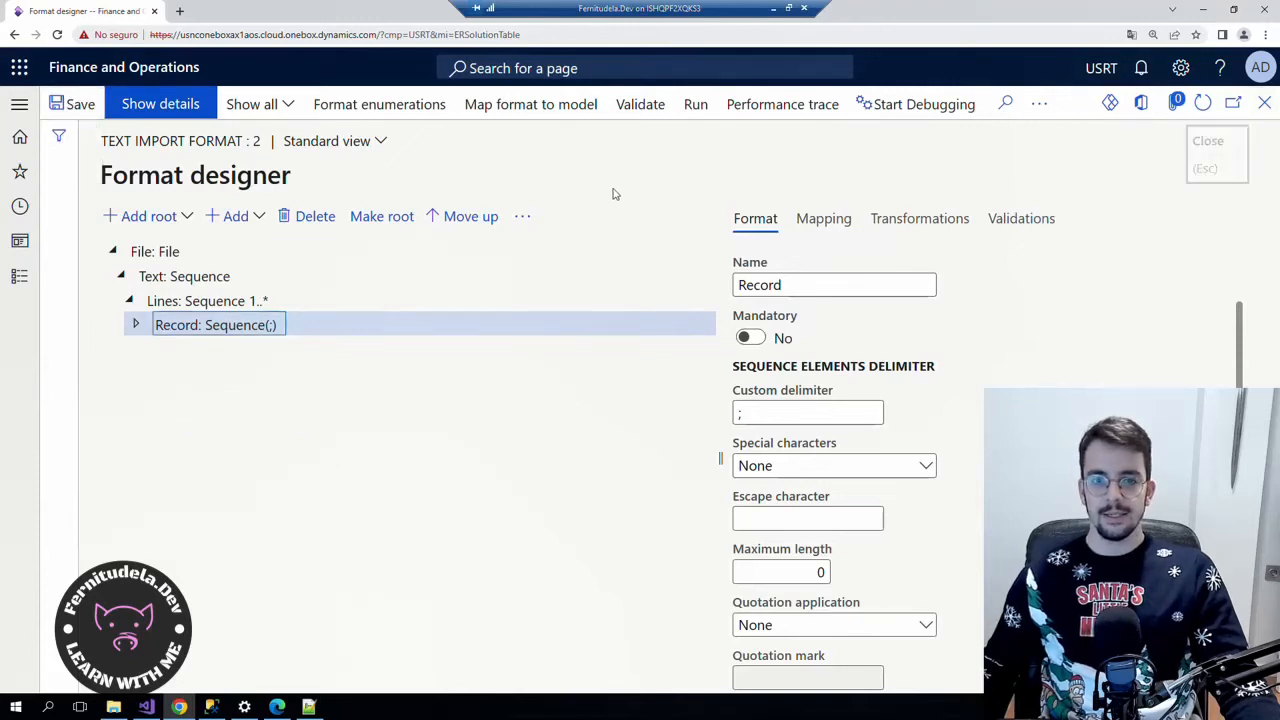
pyautogui.click(533, 104)
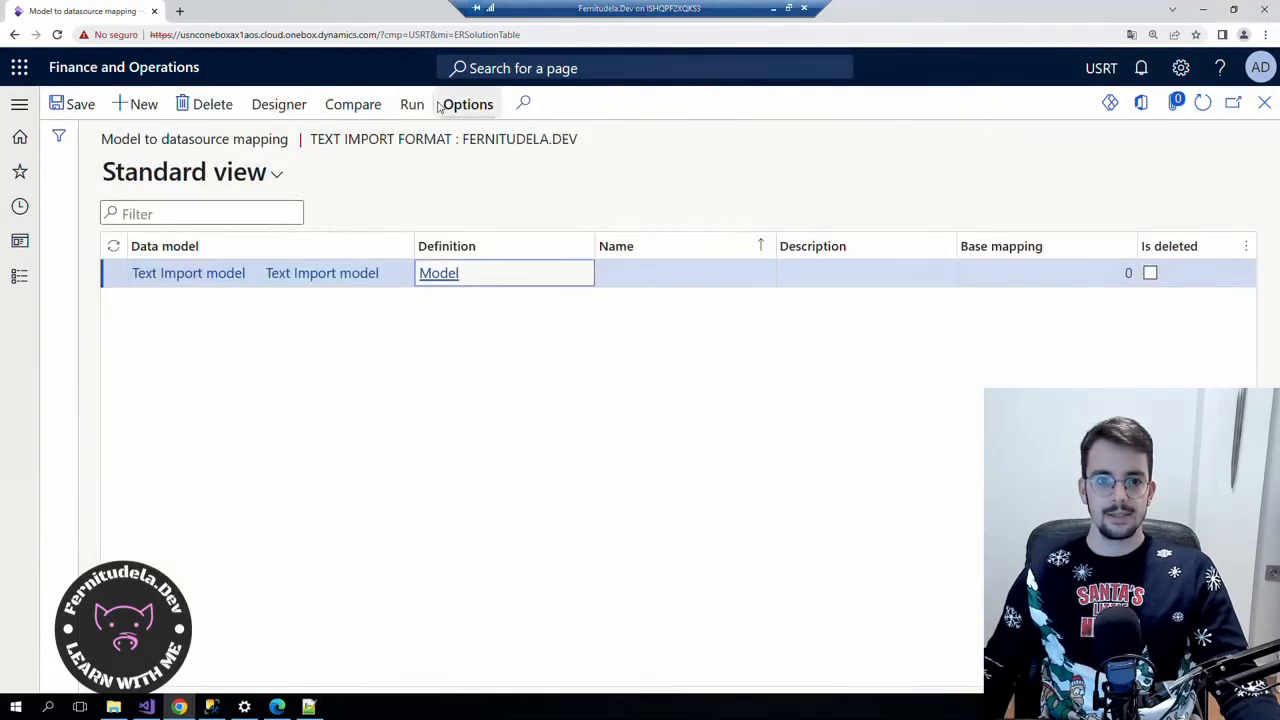
pyautogui.click(279, 104)
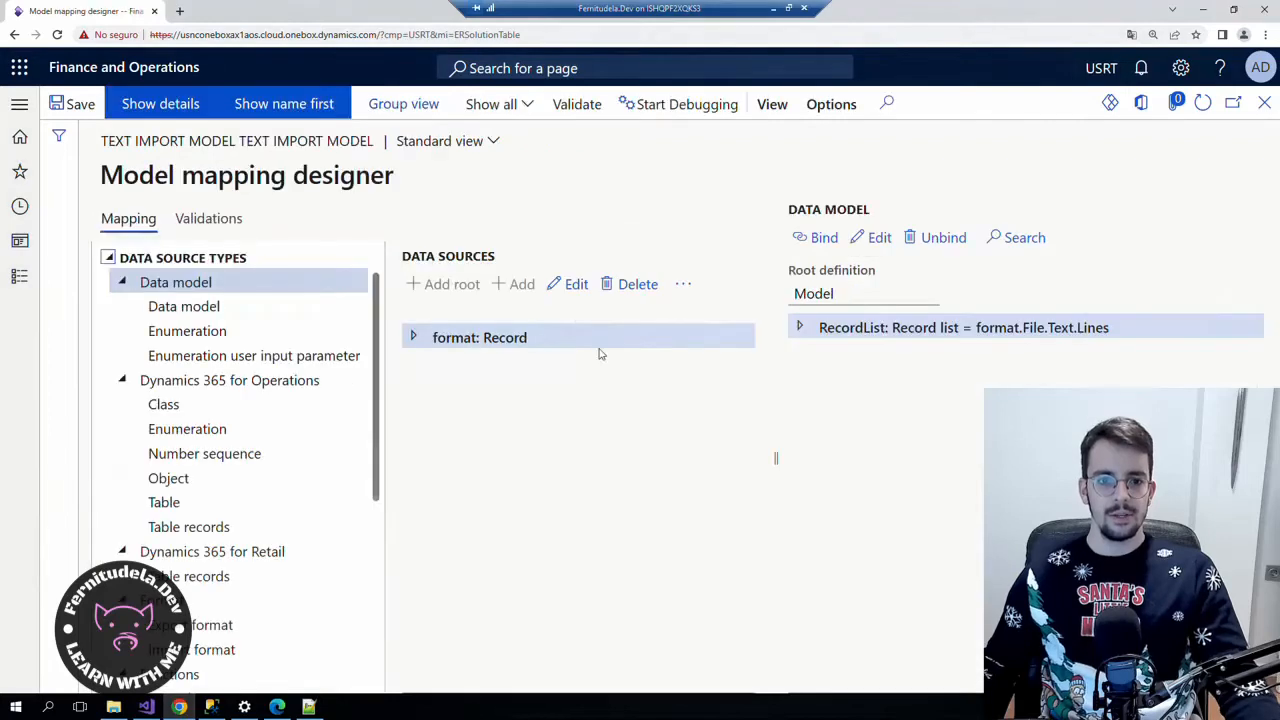
pyautogui.click(414, 339)
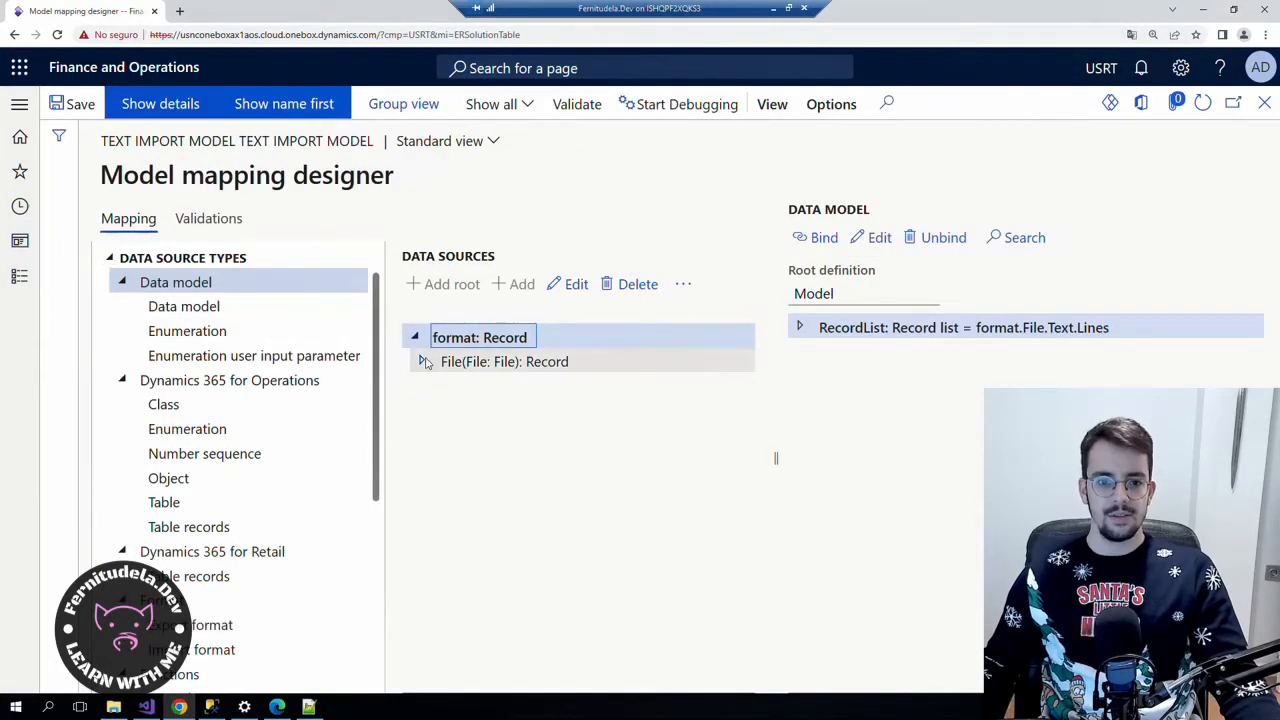
pyautogui.click(422, 361)
pyautogui.click(431, 387)
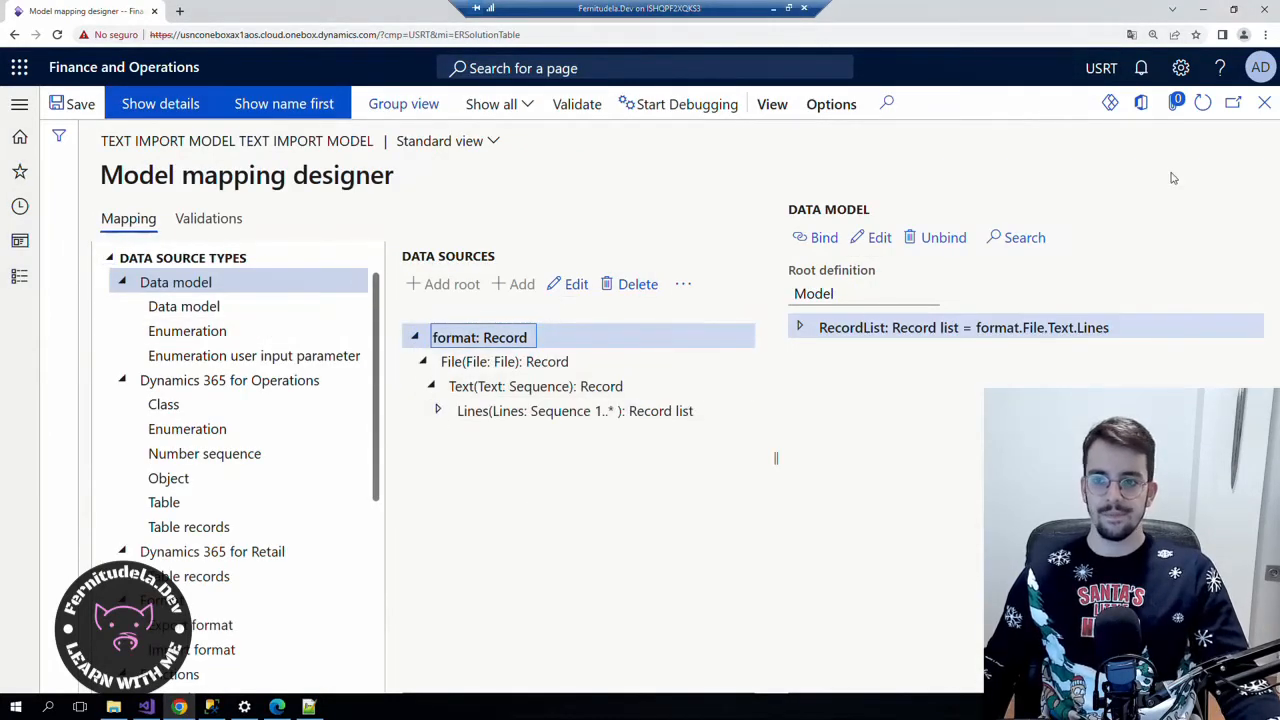
pyautogui.click(1264, 102)
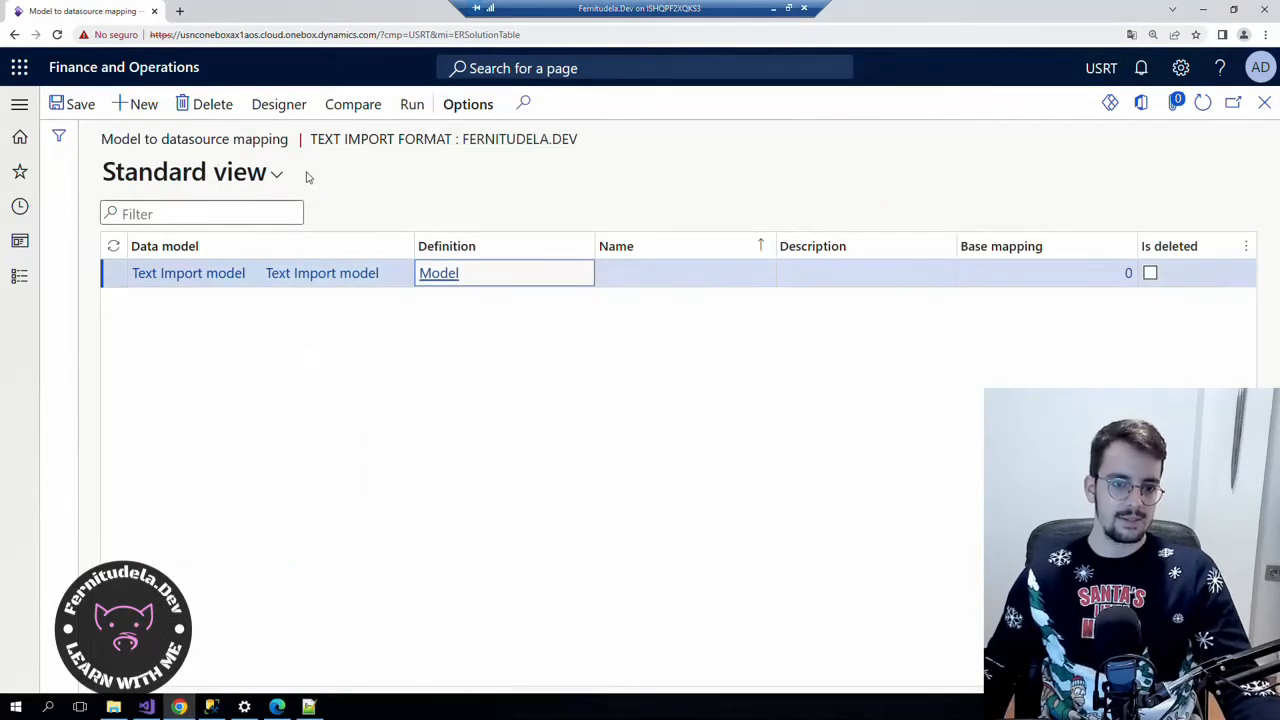
# Run the format mapping with the semicolon-delimited import file and open the generated output (1).xml in Edge.
pyautogui.click(413, 104)
pyautogui.click(920, 228)
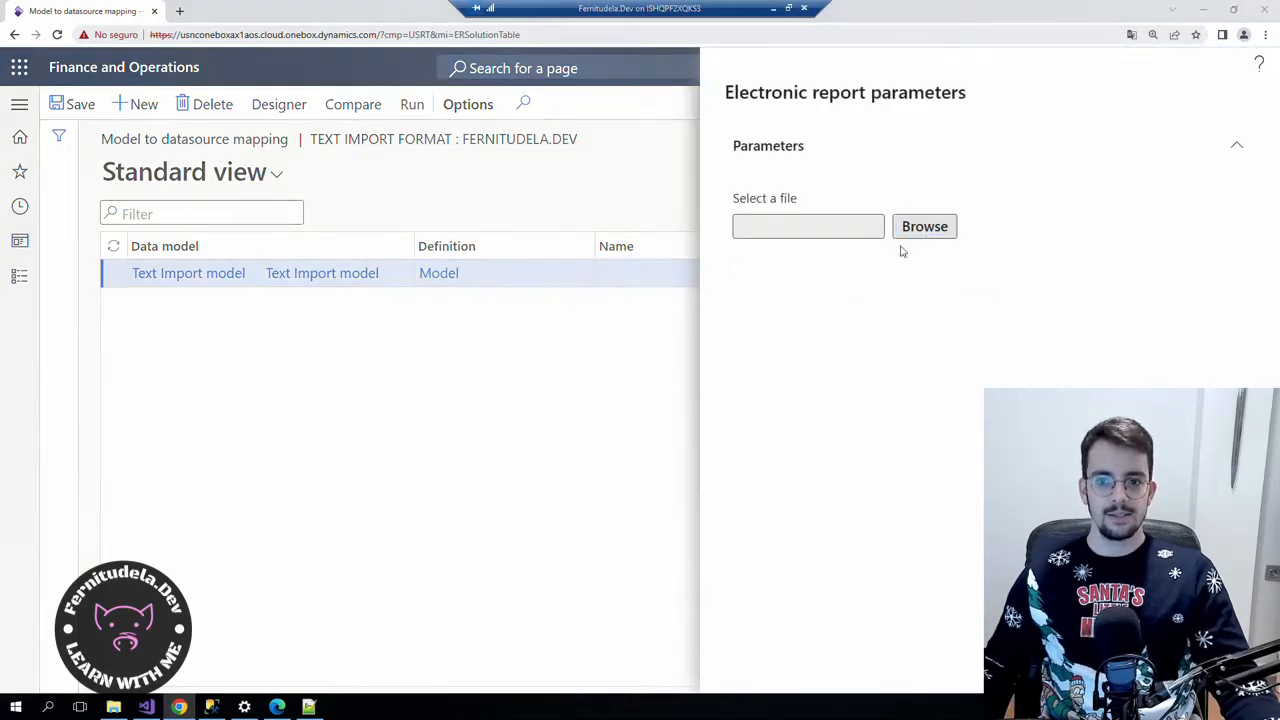
pyautogui.scroll(-1, 300, 360)
pyautogui.doubleClick(230, 389)
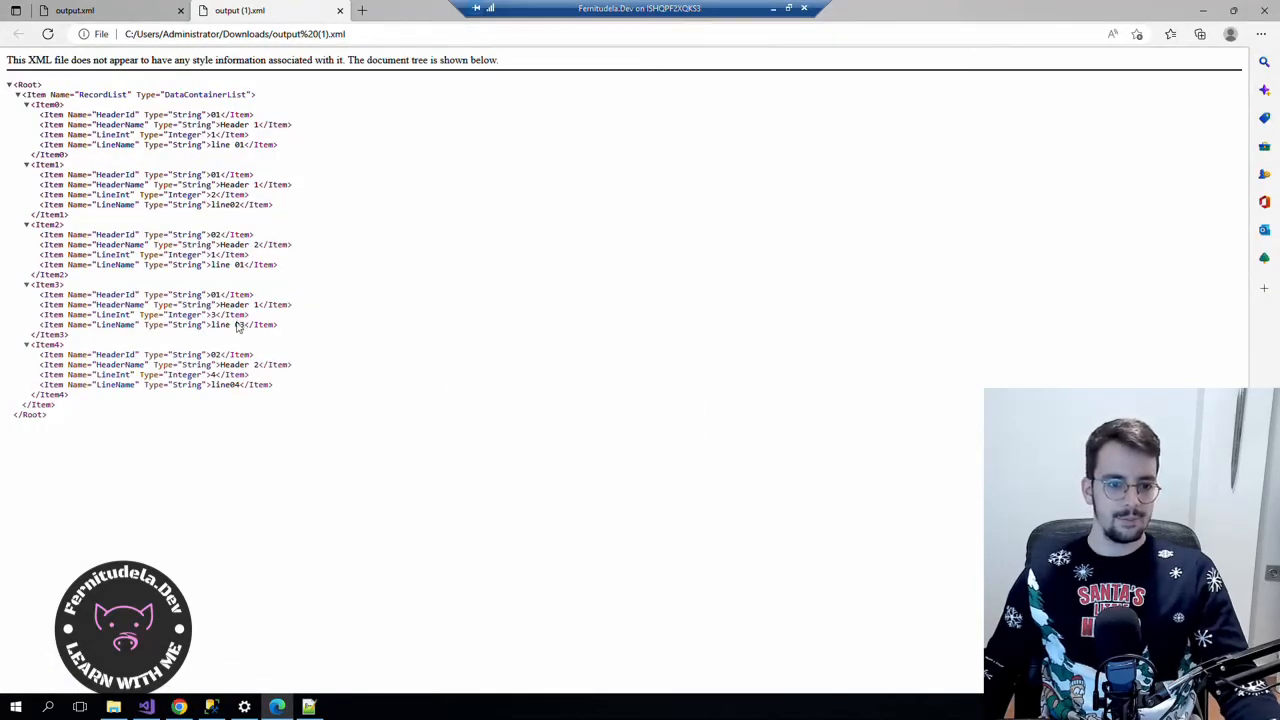
# Examine the spacing of the line names in Item2 and Item3 of output (1).xml, then close that file.
pyautogui.moveTo(227, 325)
pyautogui.mouseDown()
pyautogui.moveTo(278, 325)
pyautogui.moveTo(231, 325)
pyautogui.mouseUp()
pyautogui.click(253, 336)
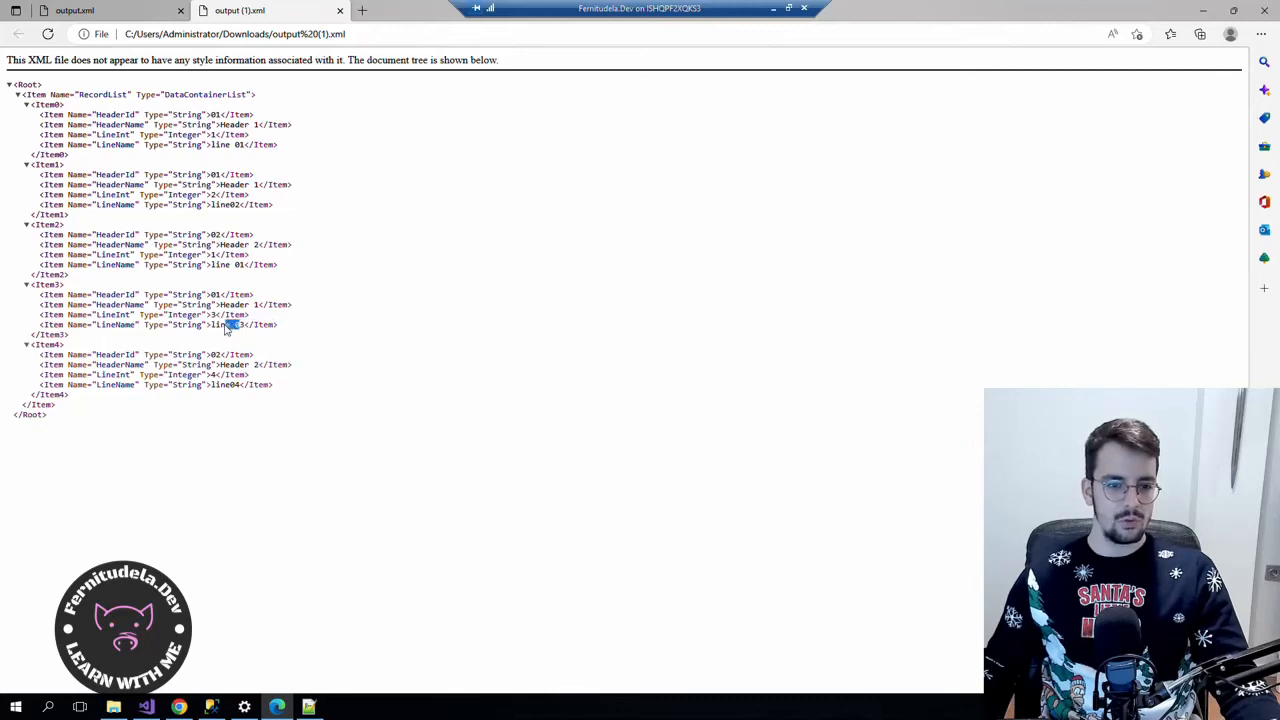
pyautogui.click(233, 325)
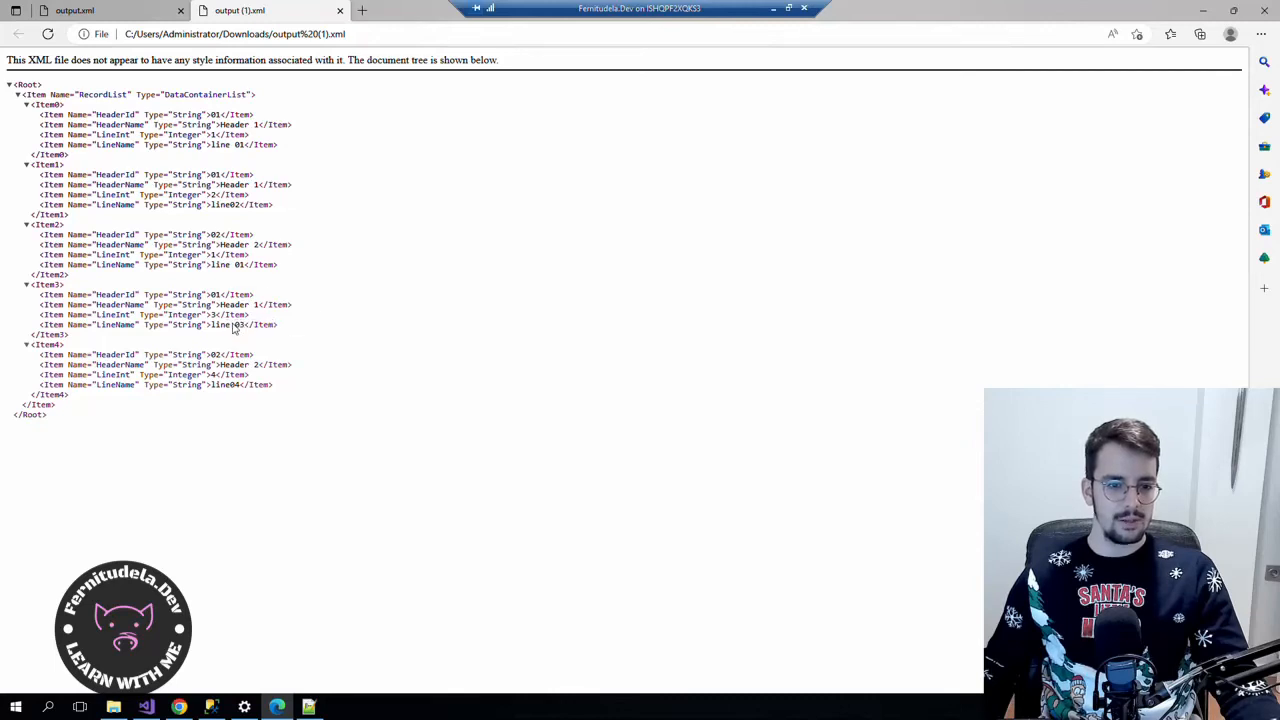
pyautogui.click(236, 266)
pyautogui.moveTo(228, 268); pyautogui.dragTo(229, 265)
pyautogui.click(229, 265)
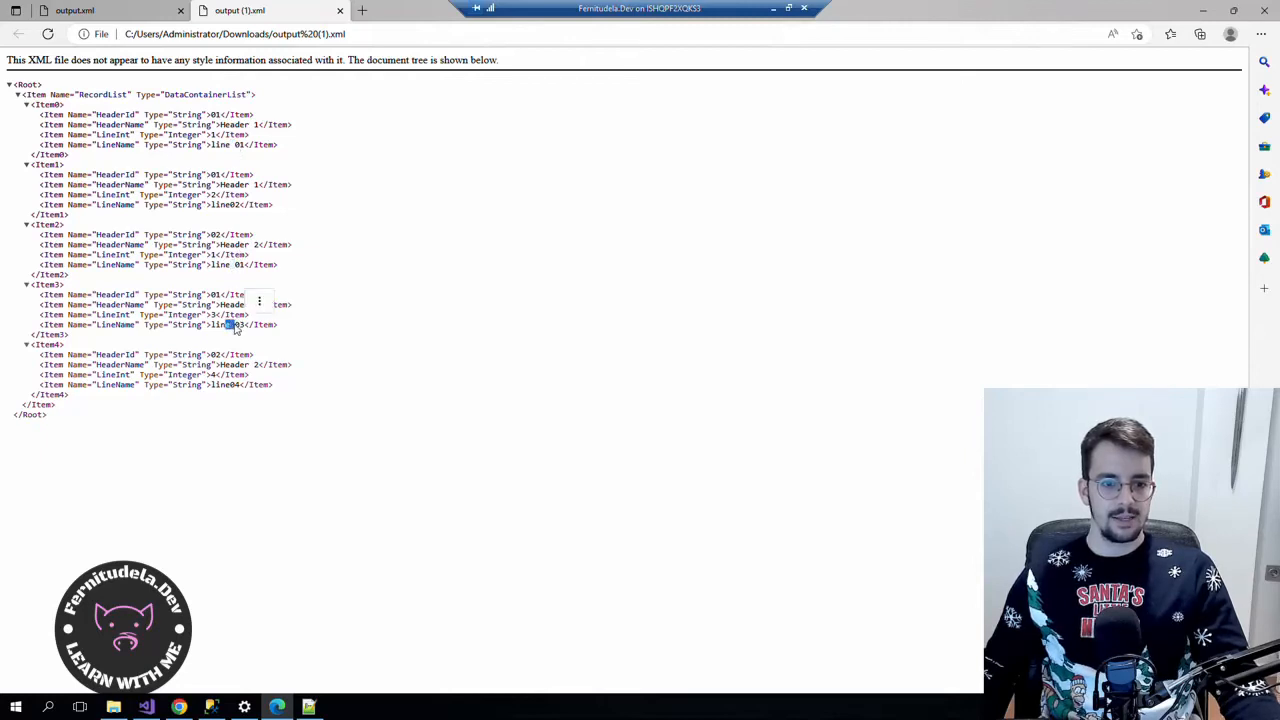
pyautogui.click(340, 10)
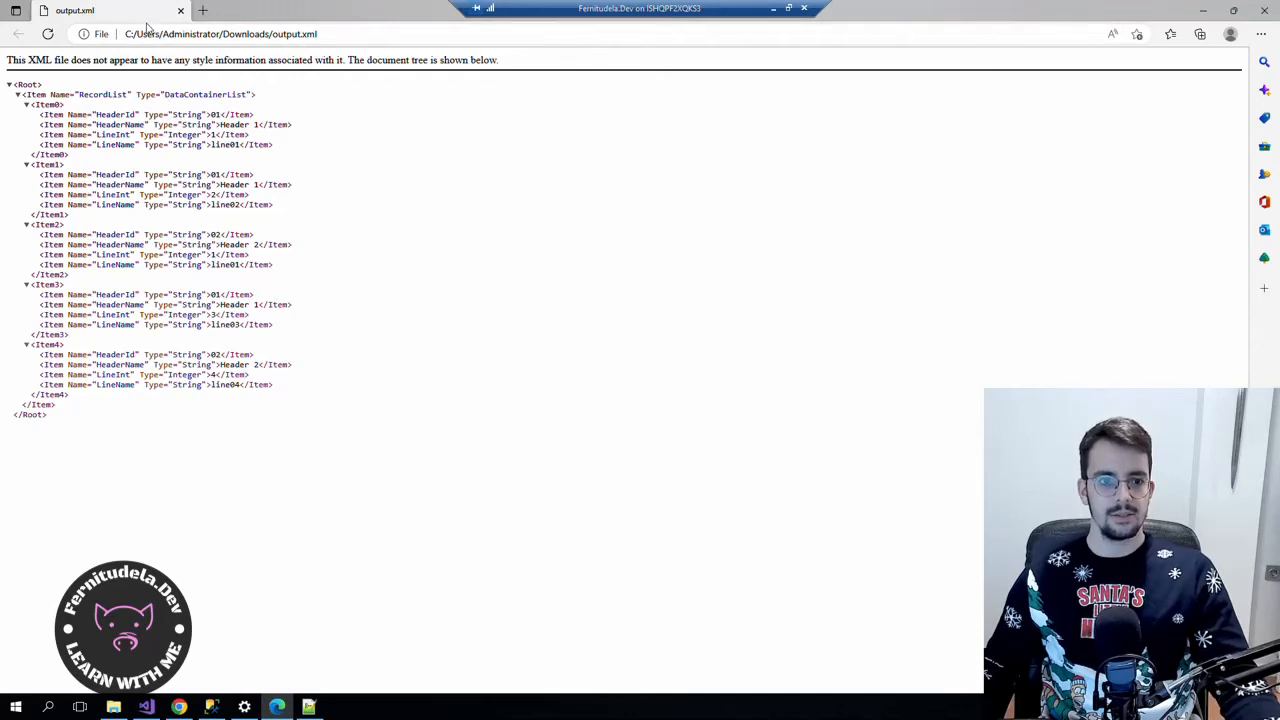
# Close output.xml and leave the format's mapping and designer pages in Chrome to return to Configurations.
pyautogui.moveTo(243, 700)
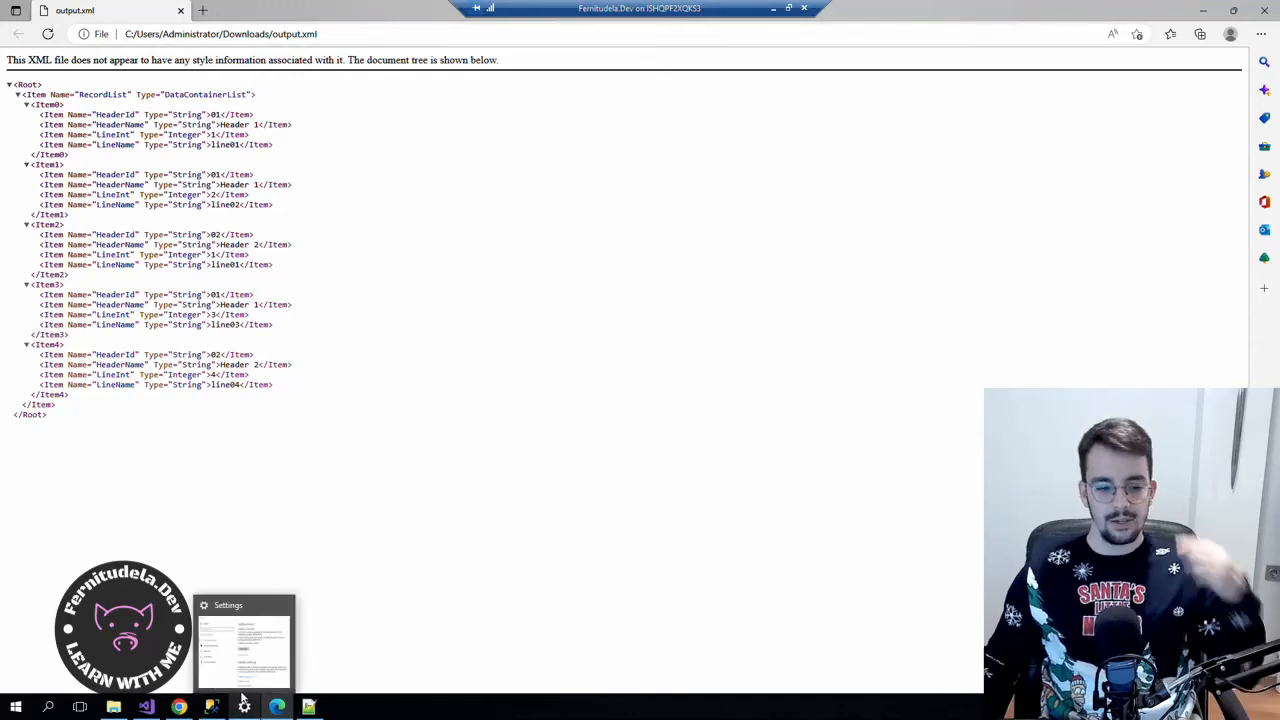
pyautogui.click(180, 12)
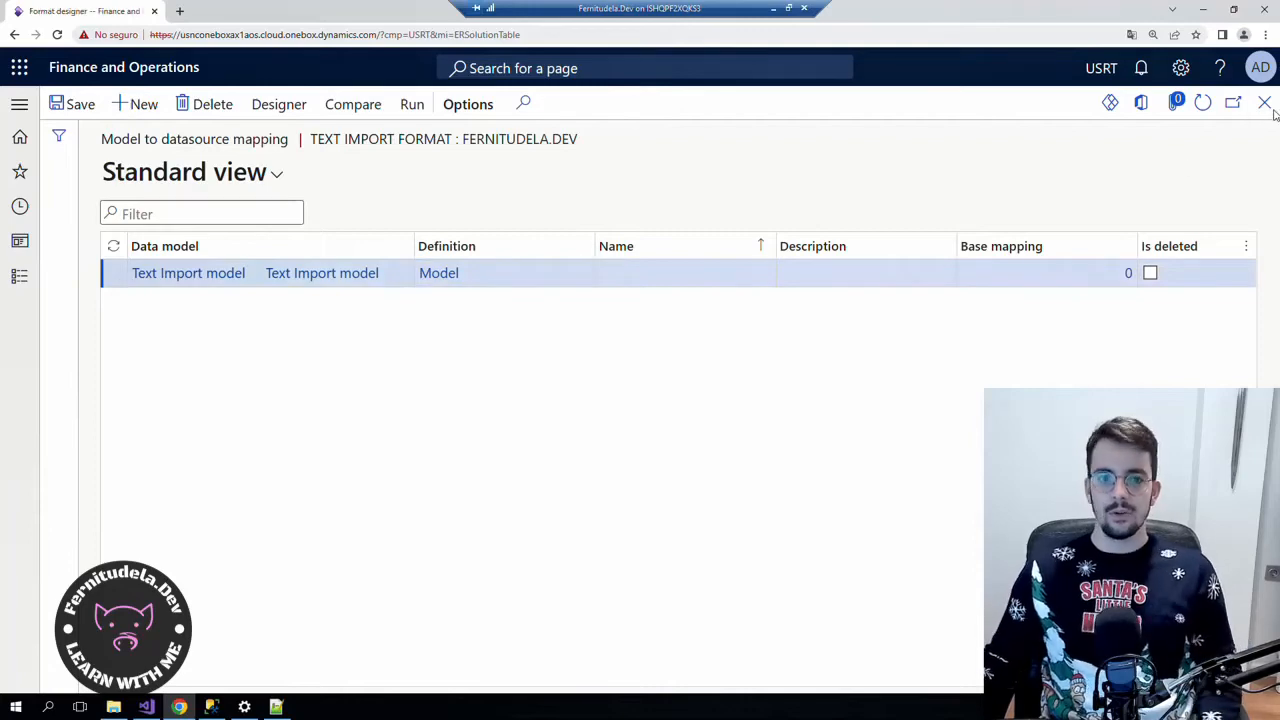
pyautogui.click(1264, 104)
pyautogui.click(1264, 104)
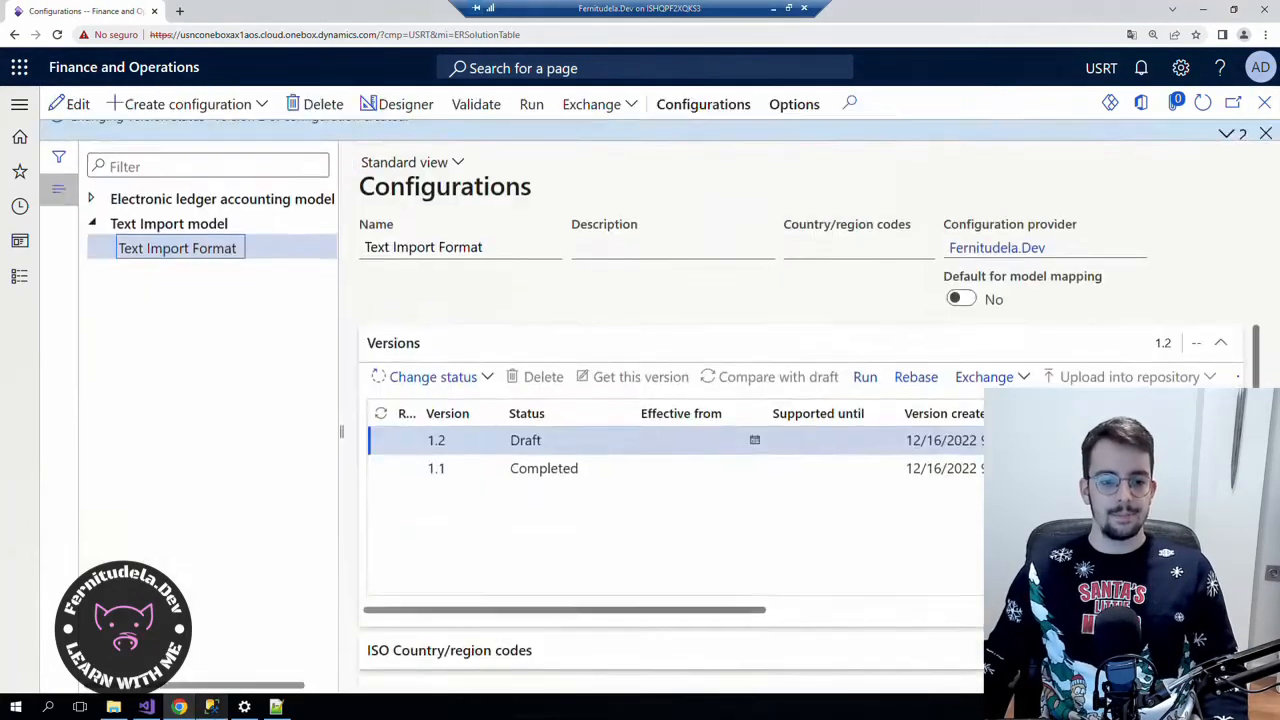
# Switch to SQL Server Management Studio and delete all records from FTDHEADERTABLE and FTDLineTABLE.
pyautogui.click(212, 707)
pyautogui.click(331, 129)
pyautogui.moveTo(331, 106); pyautogui.dragTo(190, 97)
pyautogui.moveTo(308, 206); pyautogui.dragTo(143, 128)
pyautogui.press('F5')
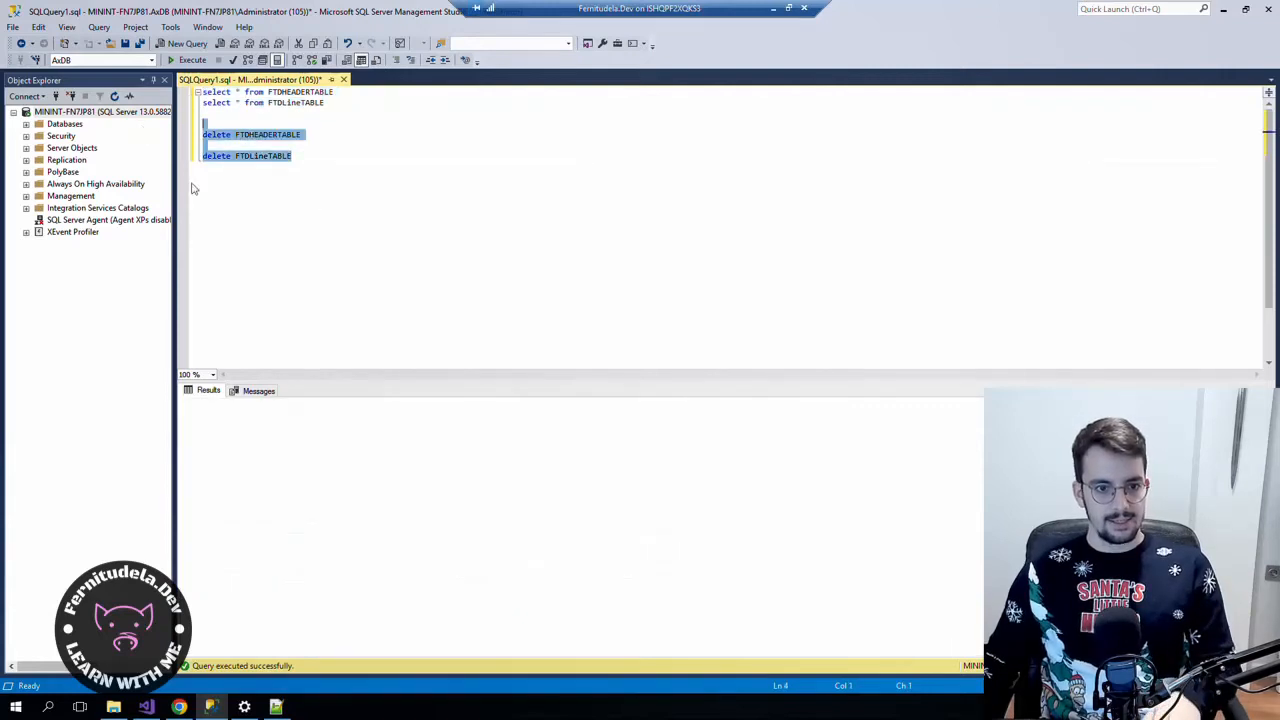
# Run only the two select queries on FTDHEADERTABLE and FTDLineTABLE to check their contents.
pyautogui.click(335, 168)
pyautogui.moveTo(356, 115); pyautogui.dragTo(137, 80)
pyautogui.press('F5')
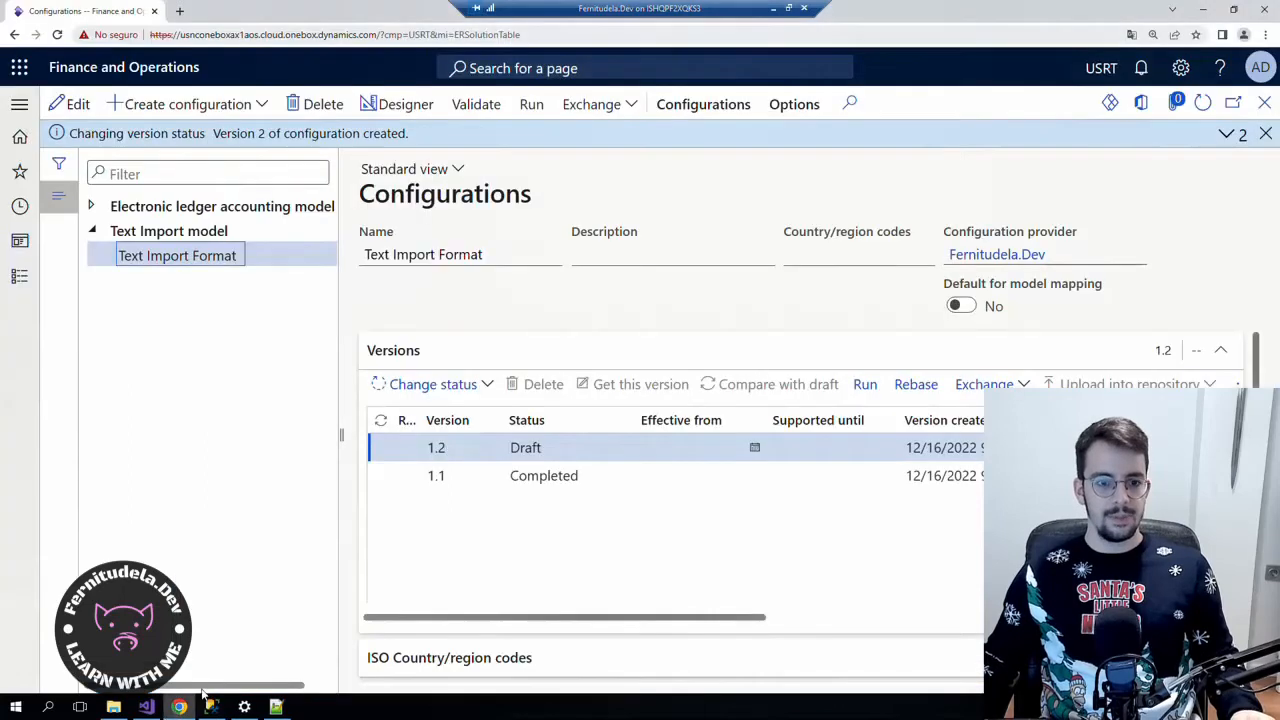
# Return to Chrome and select the Text Import model configuration.
pyautogui.click(179, 707)
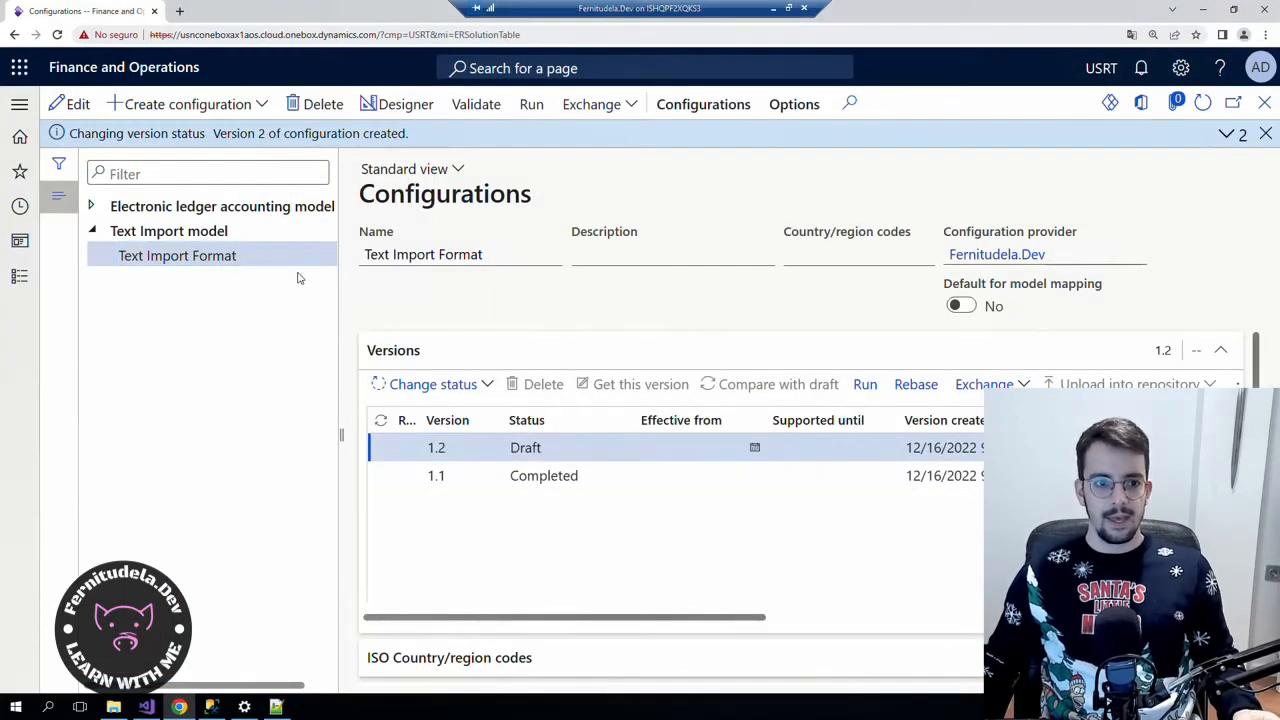
pyautogui.click(258, 234)
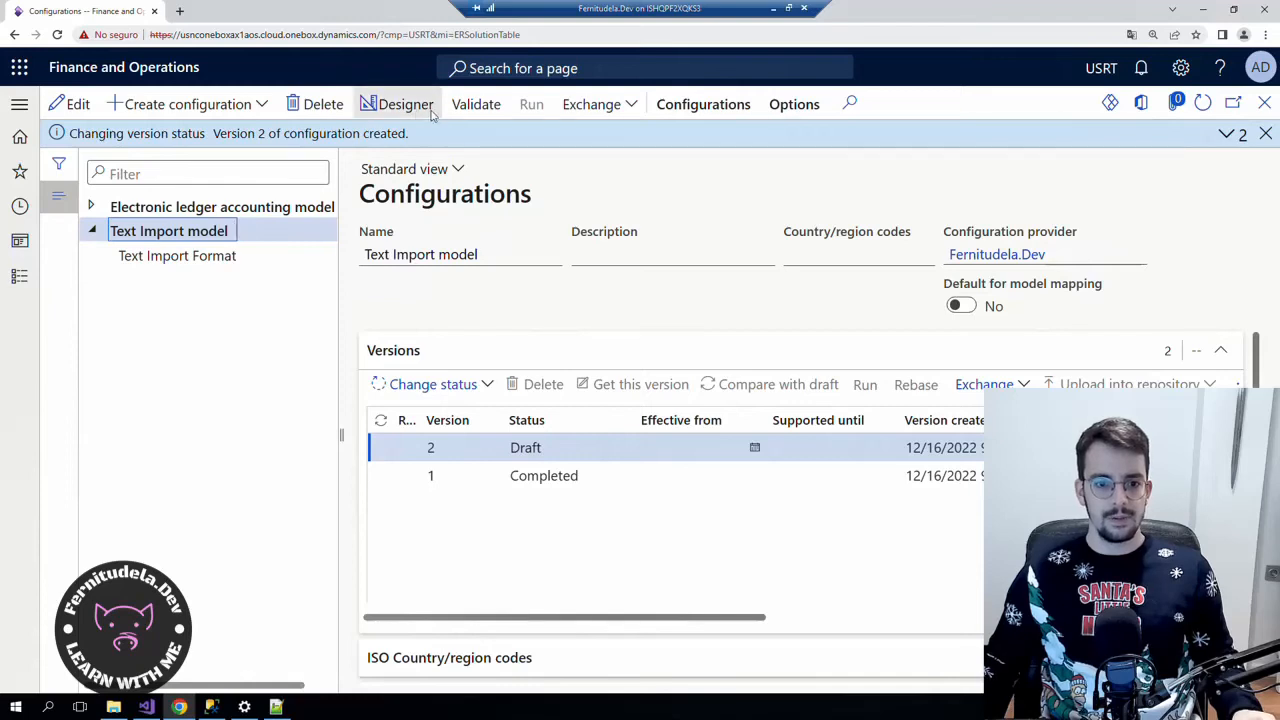
pyautogui.click(516, 474)
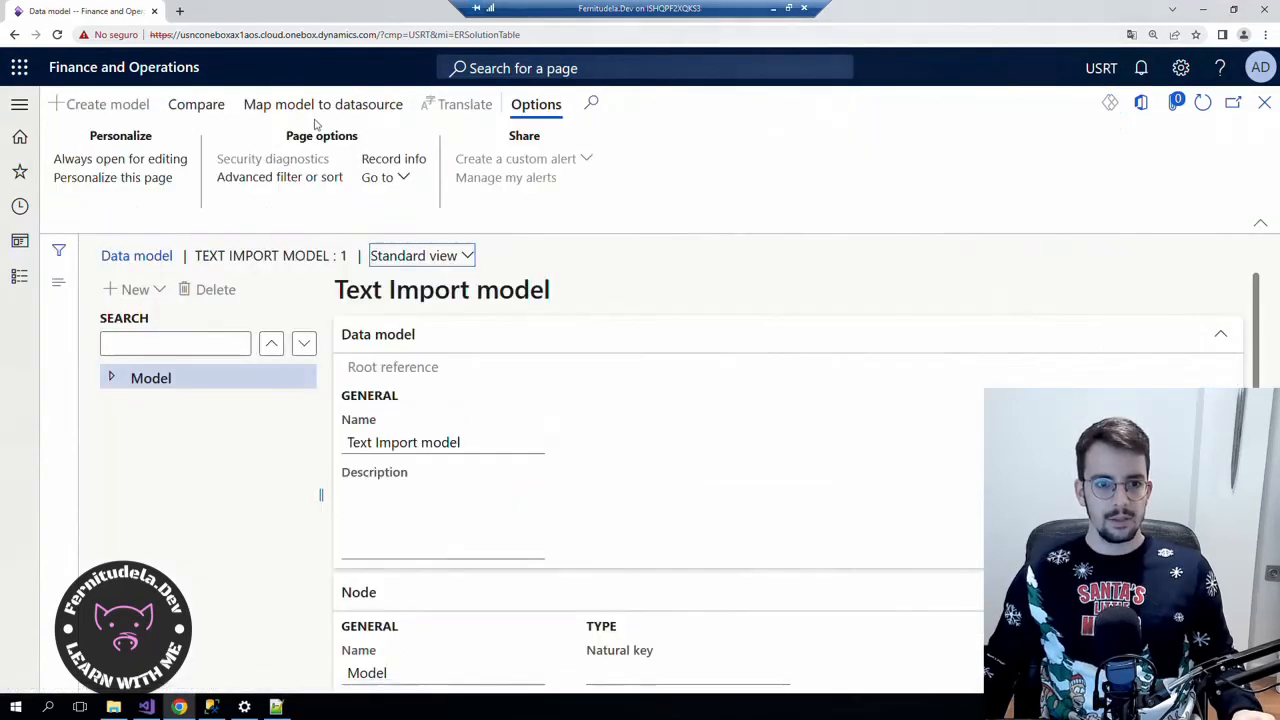
pyautogui.click(320, 103)
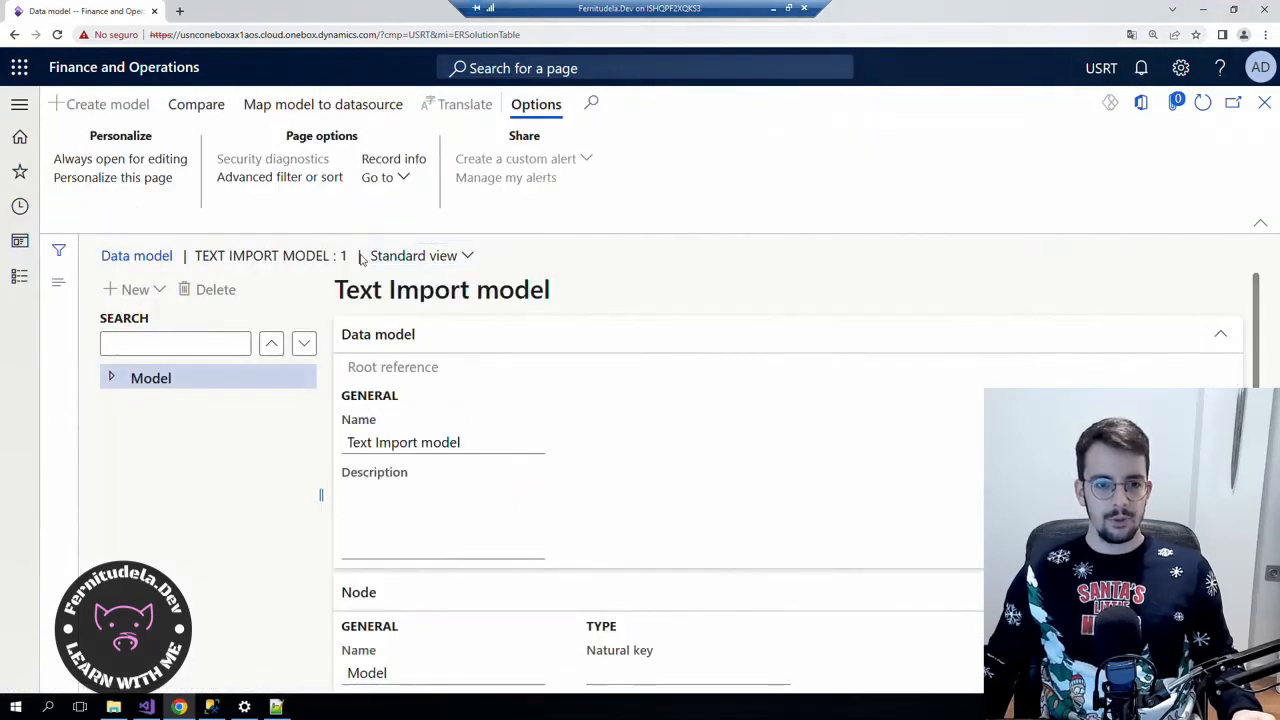
pyautogui.click(1264, 102)
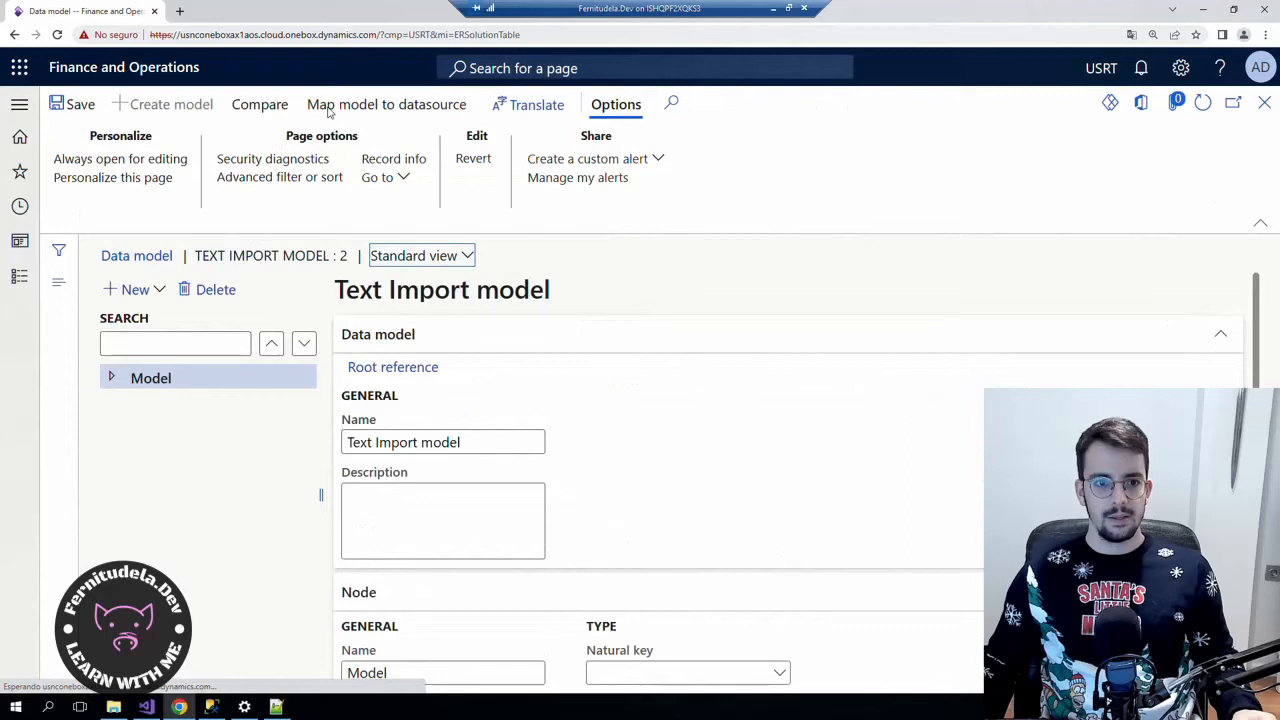
# From version 2 of the Text Import model, run Map Model to destination with Test Ger ImportDelimetedSemicolon.Txt as the import file.
pyautogui.click(386, 103)
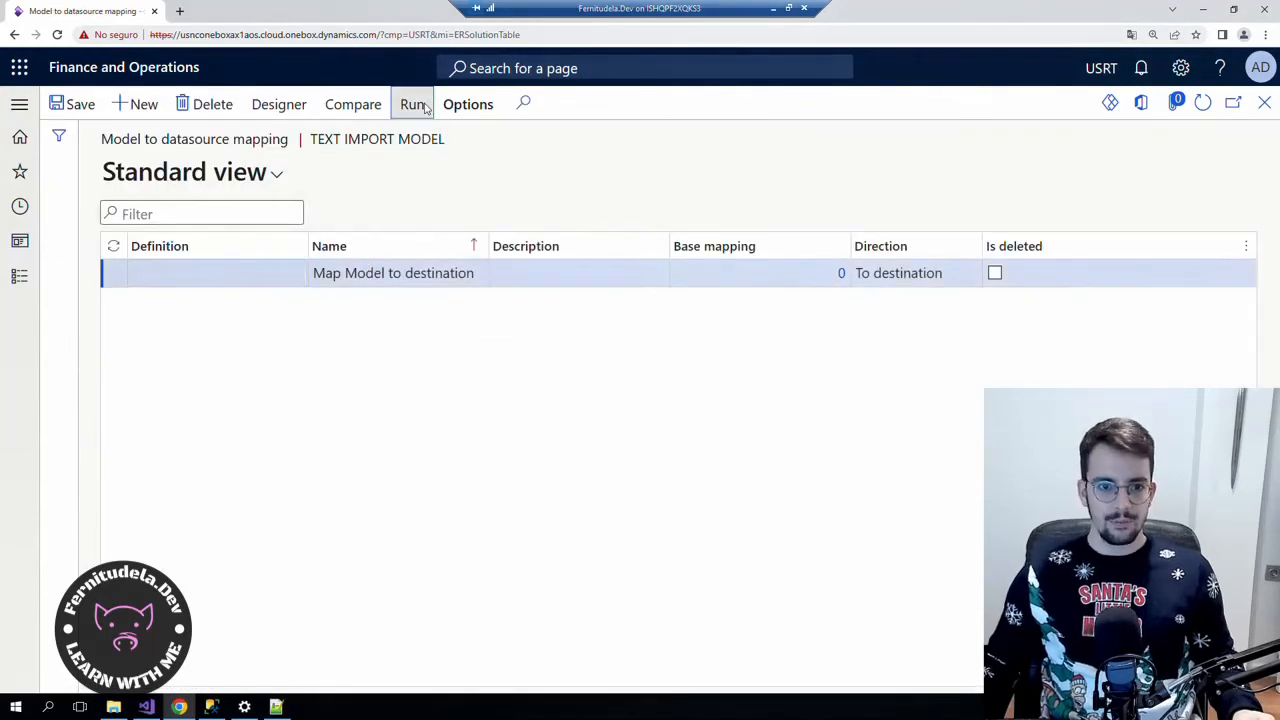
pyautogui.click(412, 103)
pyautogui.click(924, 226)
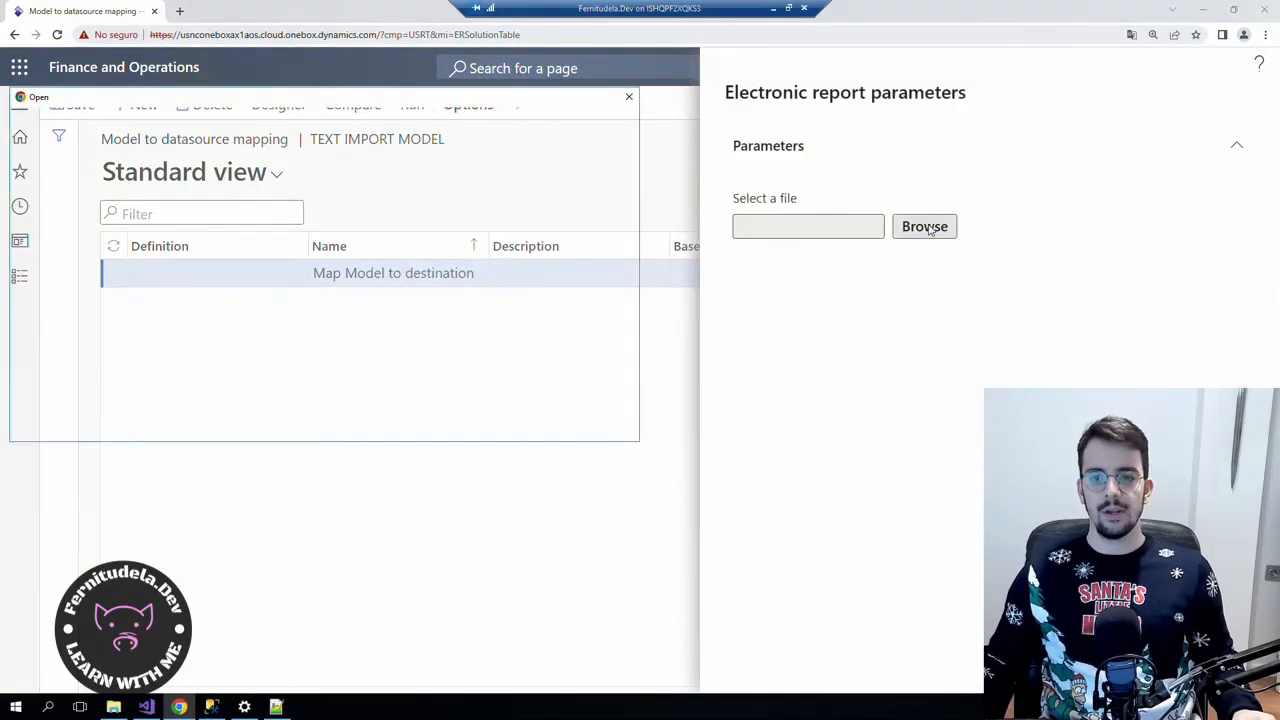
pyautogui.scroll(-1, 400, 322)
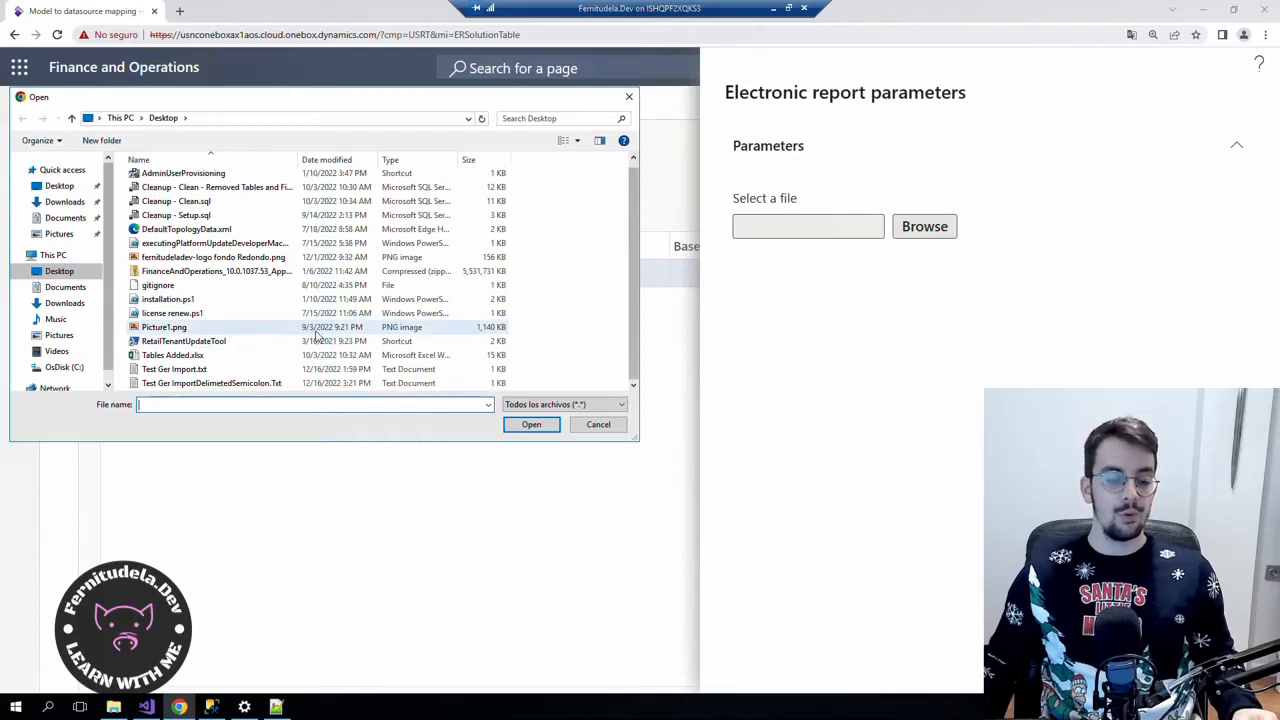
pyautogui.doubleClick(216, 384)
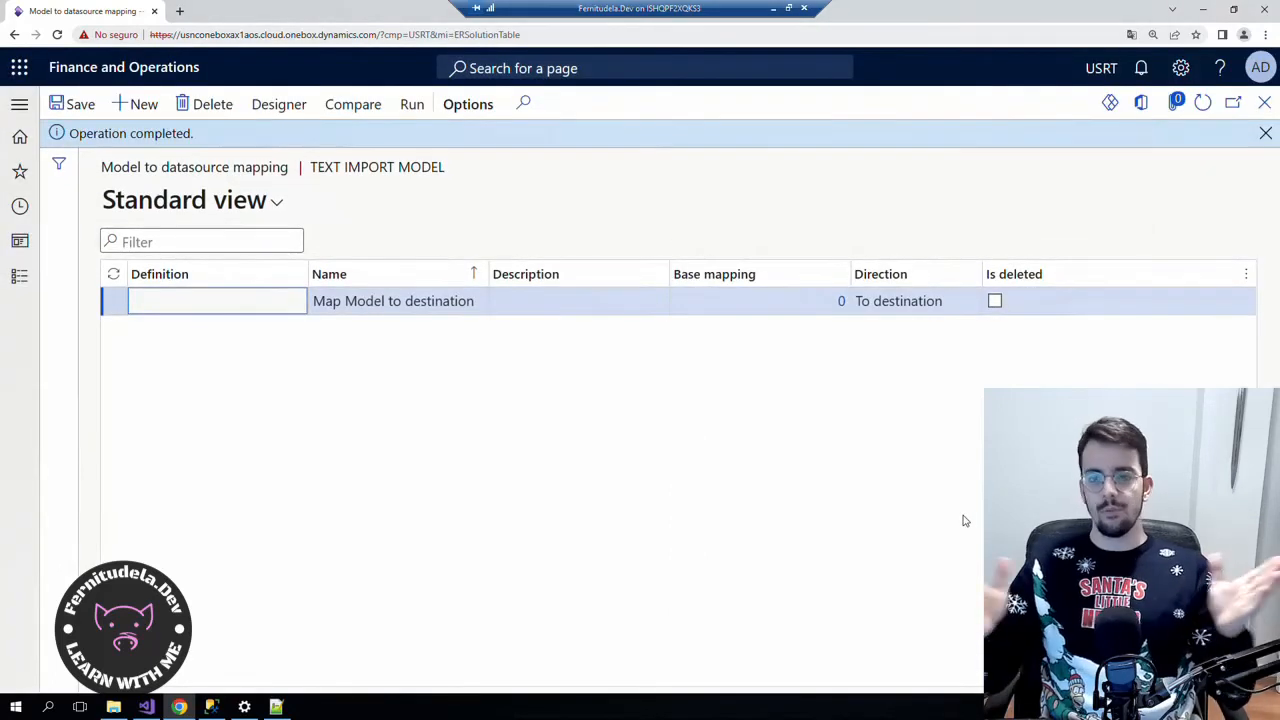
# Switch to SQL Server Management Studio, rerun both select queries and examine the FIELDSTRING1 line names in rows 3 to 5 of FTDLineTABLE.
pyautogui.click(211, 707)
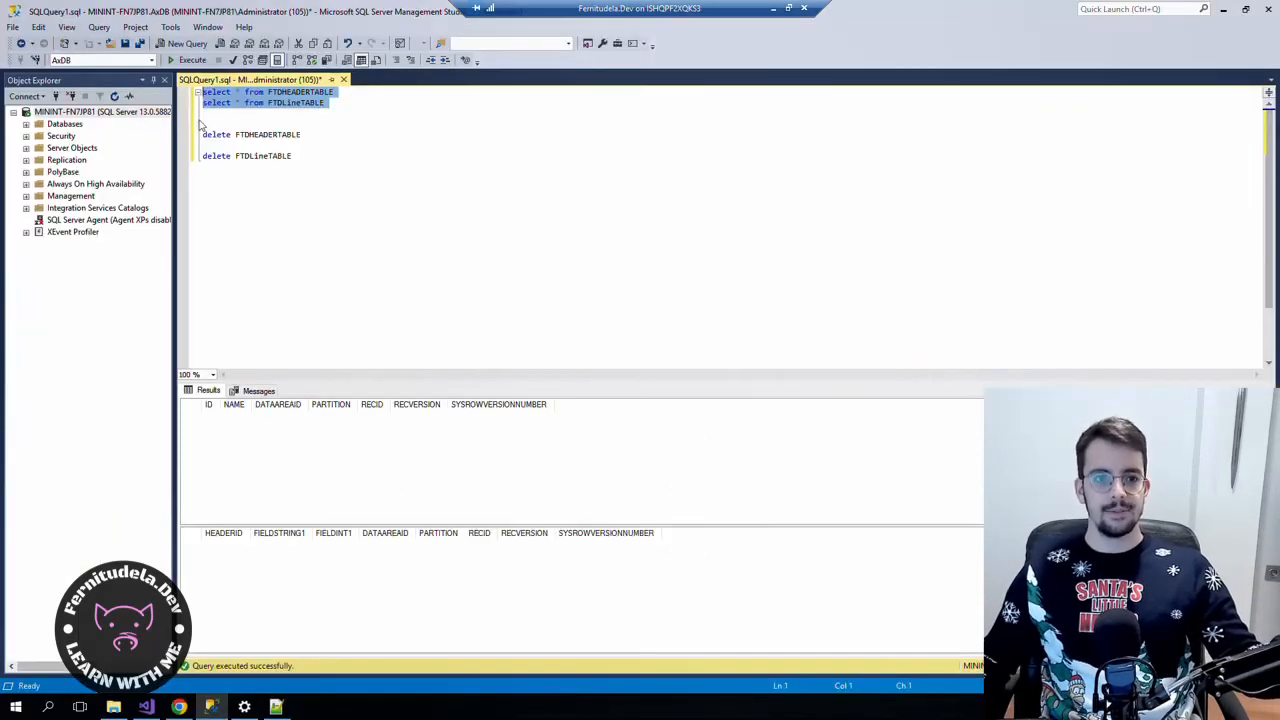
pyautogui.press('F5')
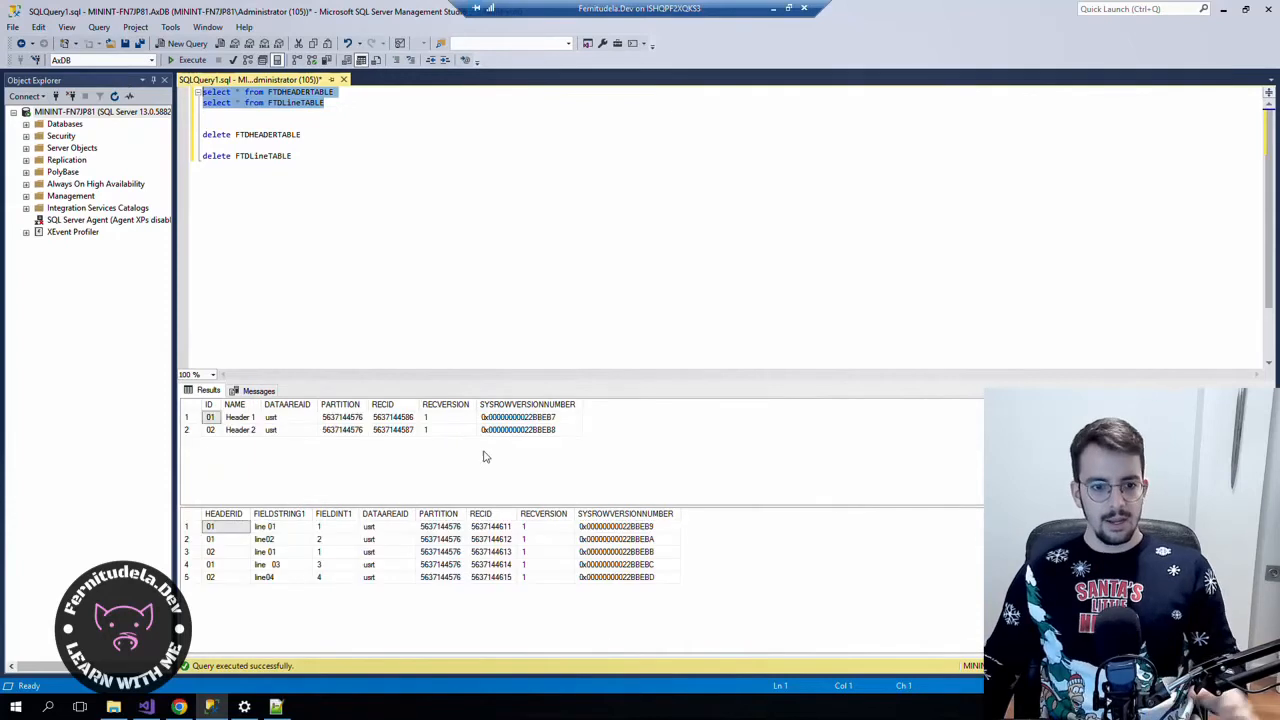
pyautogui.click(273, 567)
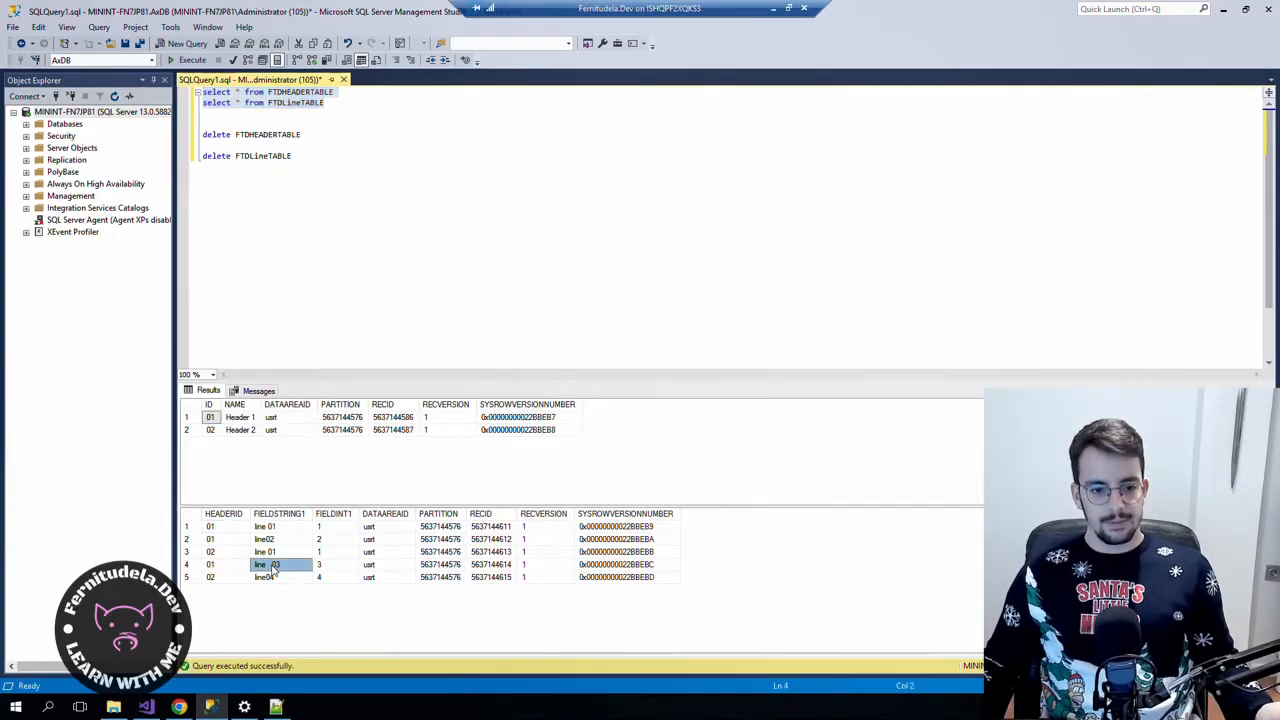
pyautogui.click(267, 578)
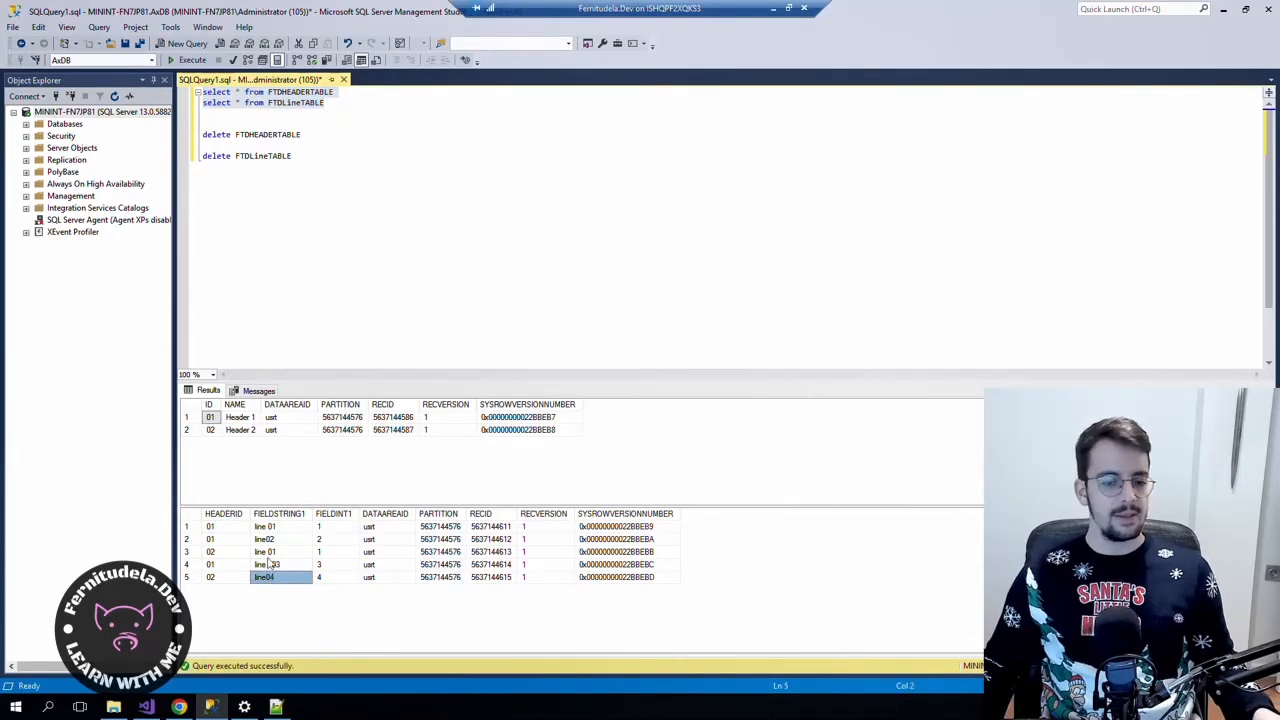
pyautogui.click(271, 553)
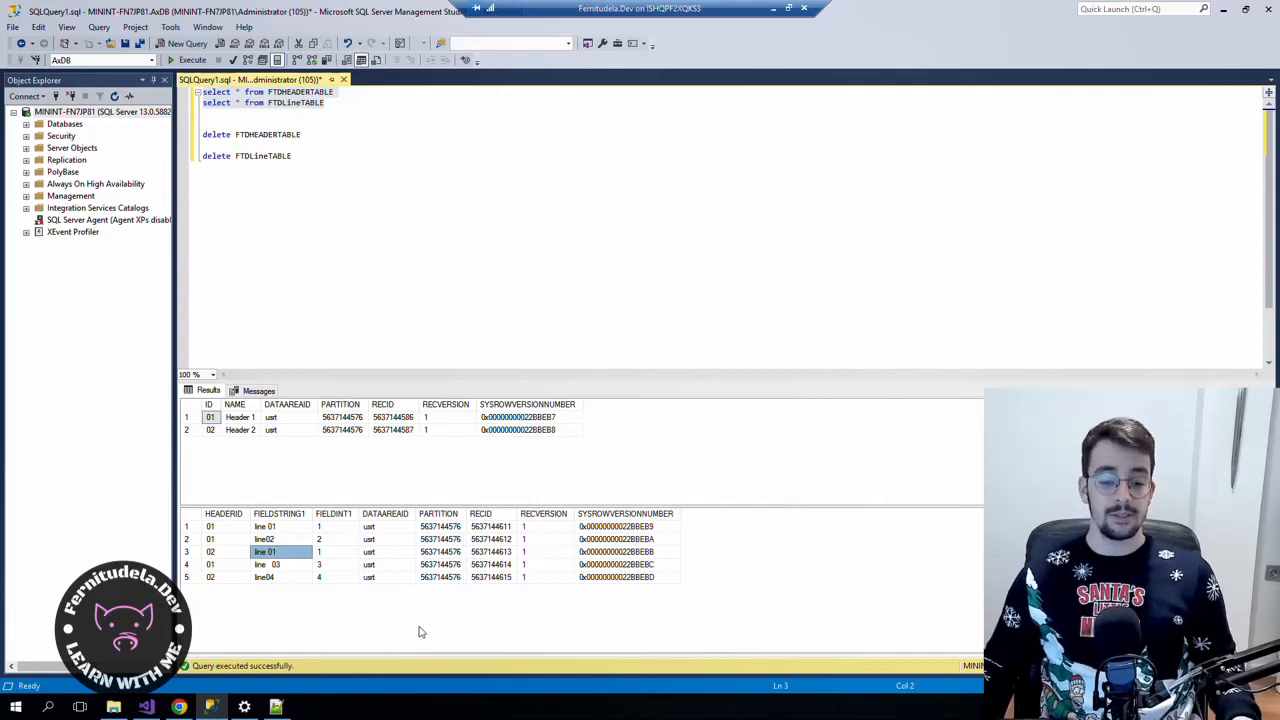
# Return to the Text Import model's datasource mapping page in Chrome.
pyautogui.click(179, 708)
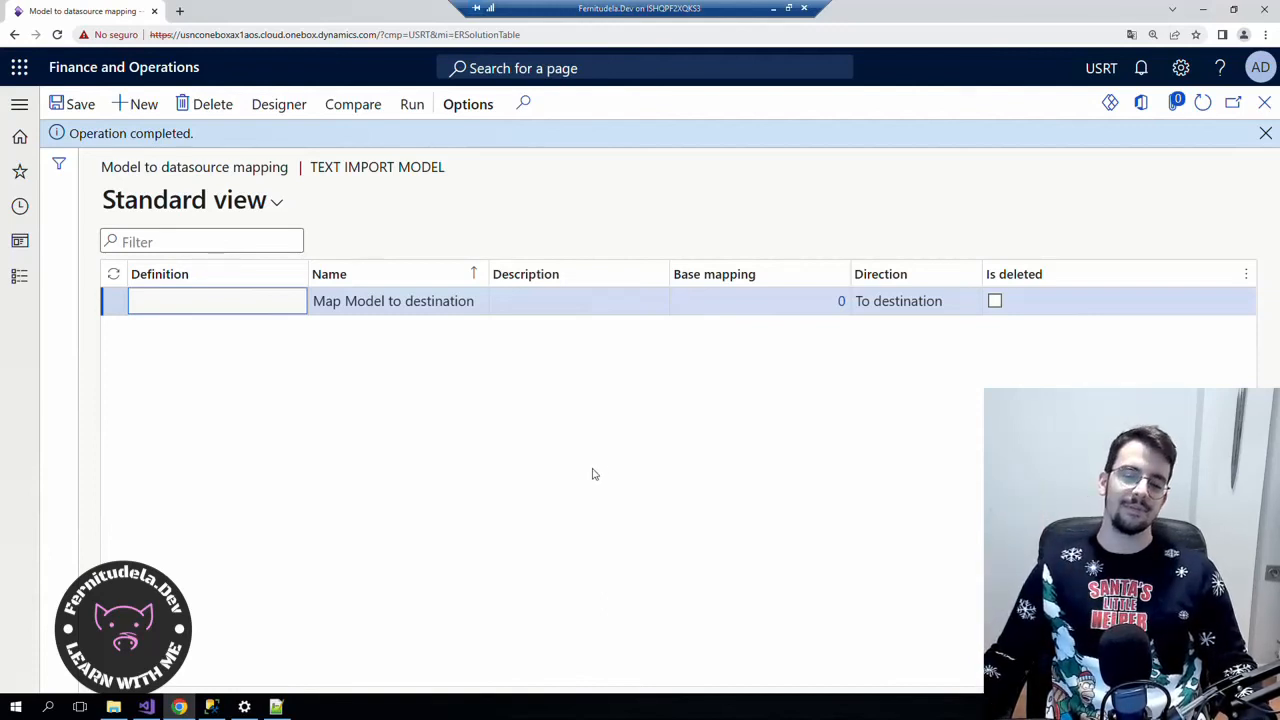
pyautogui.click(595, 474)
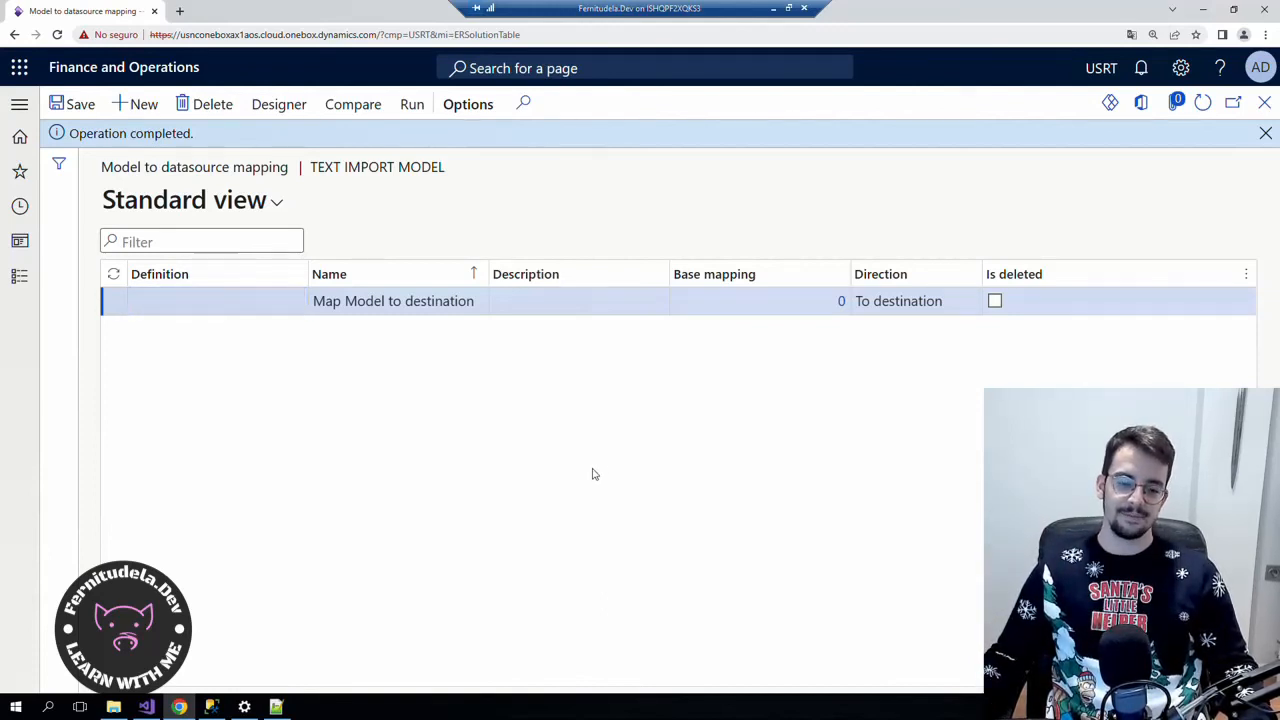